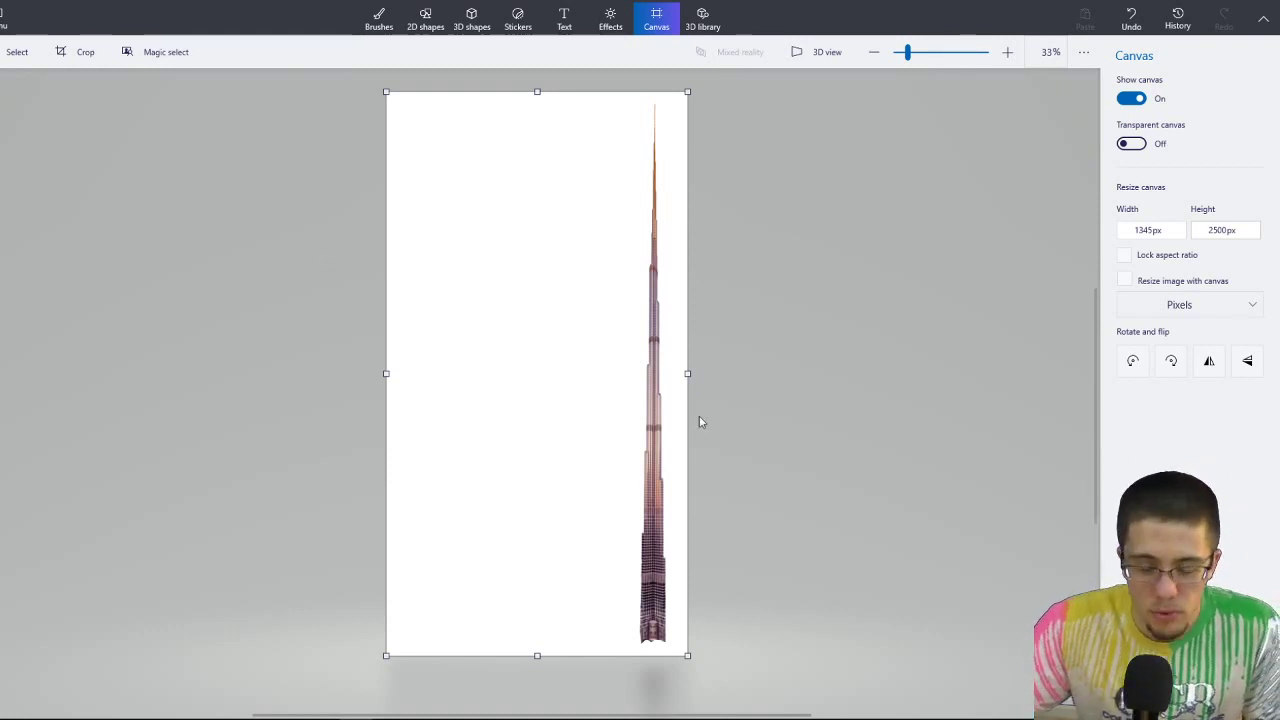
Scroll up and down over the 1345 × 2500 px skyscraper canvas.
scroll(720, 354, "up", 2)
scroll(720, 357, "up", 1)
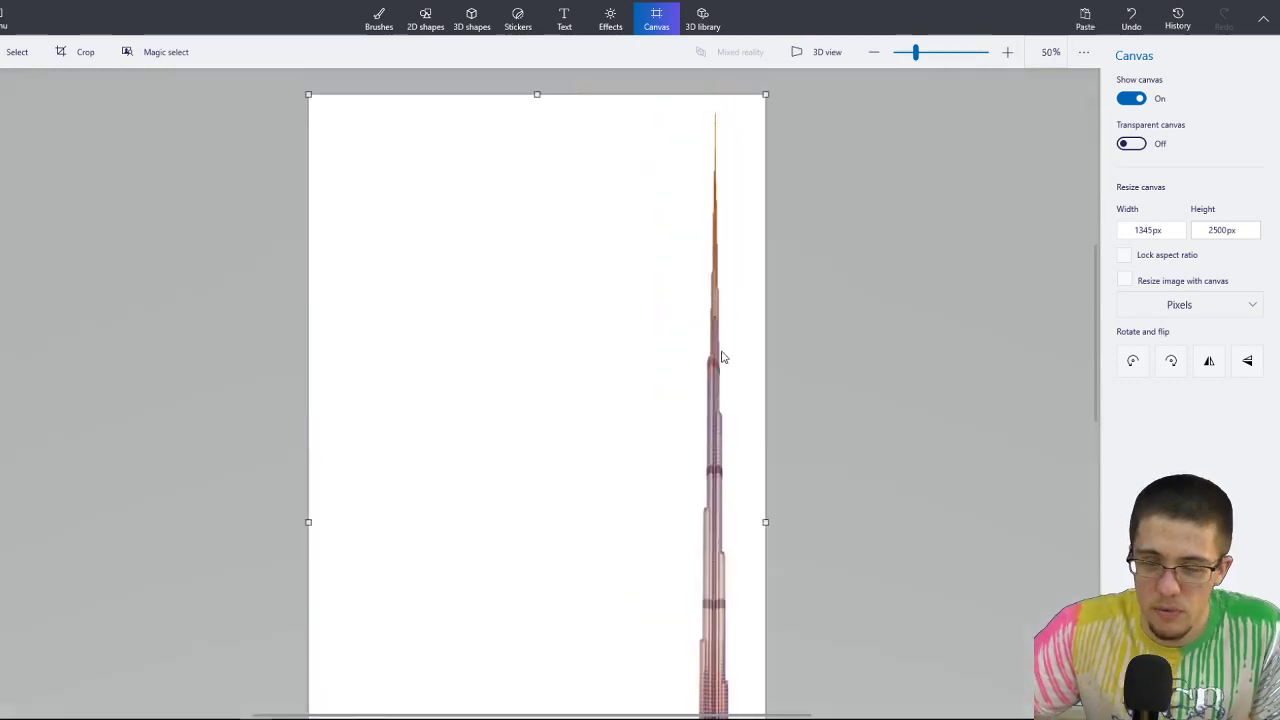
scroll(737, 269, "down", 3)
scroll(766, 372, "down", 2)
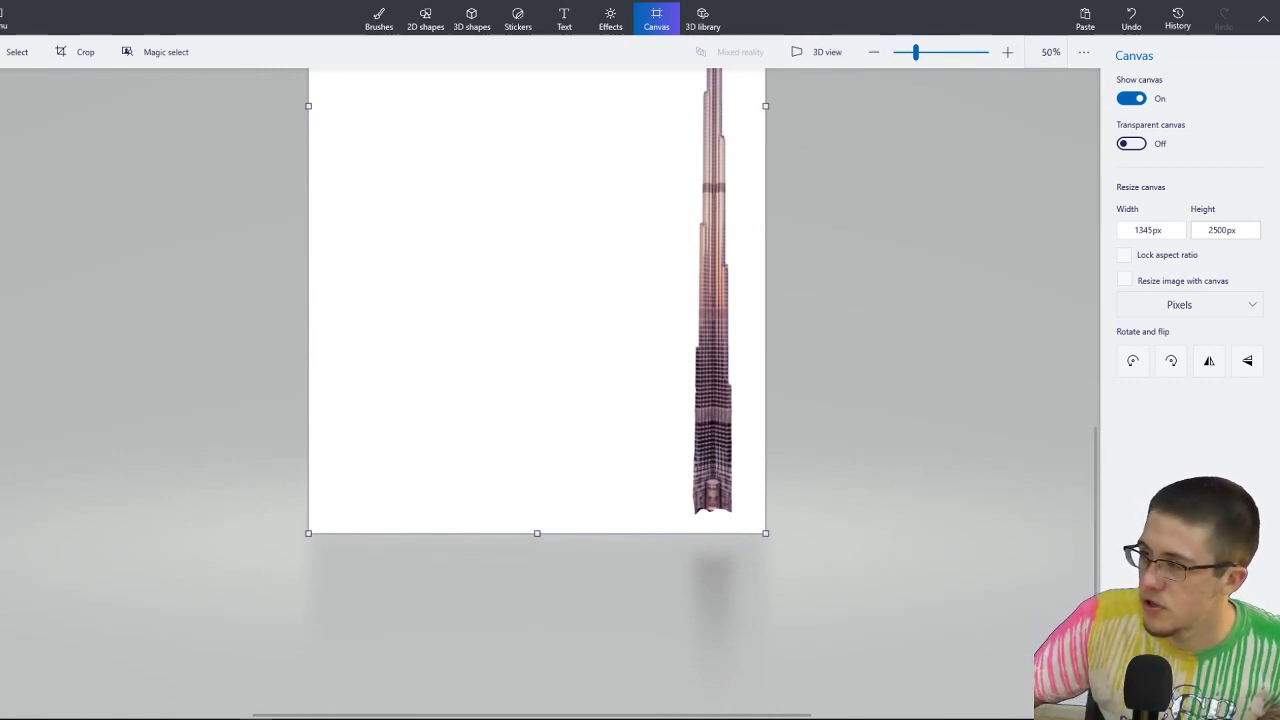
In Chrome, search DuckDuckGo for 'how tall is the talles building' and show image results.
key("alt+Tab")
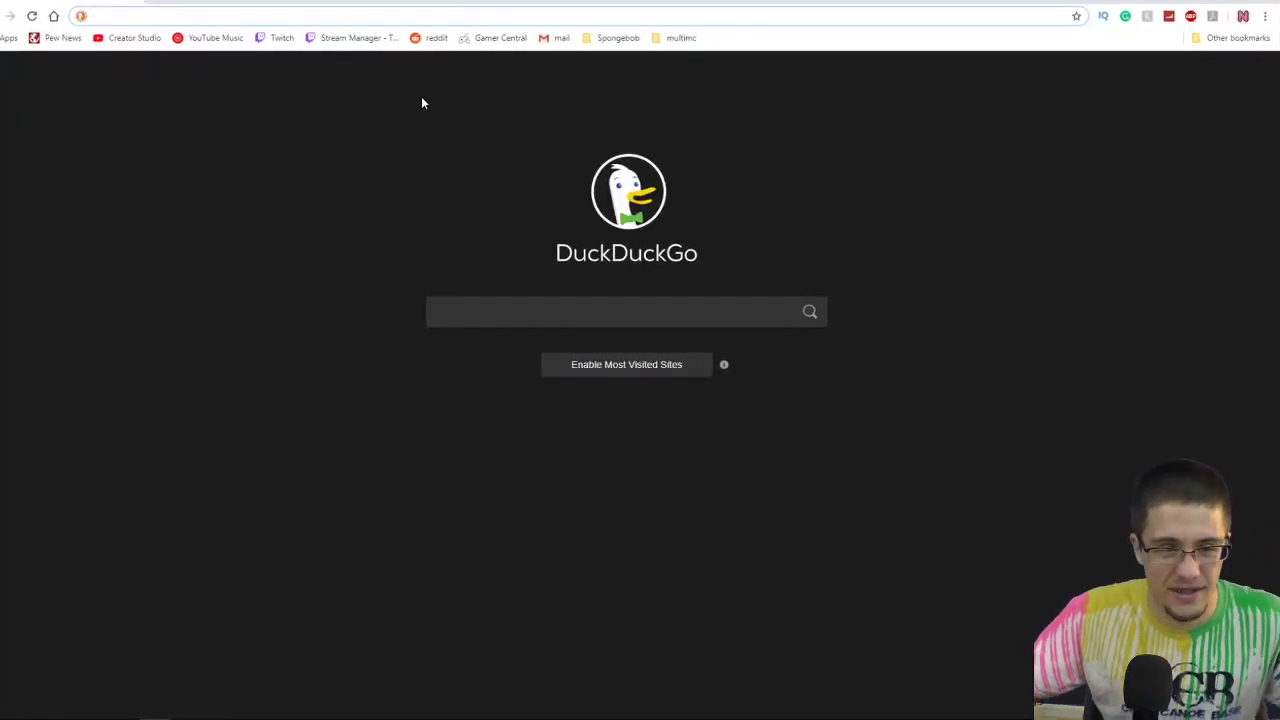
type("how tall ")
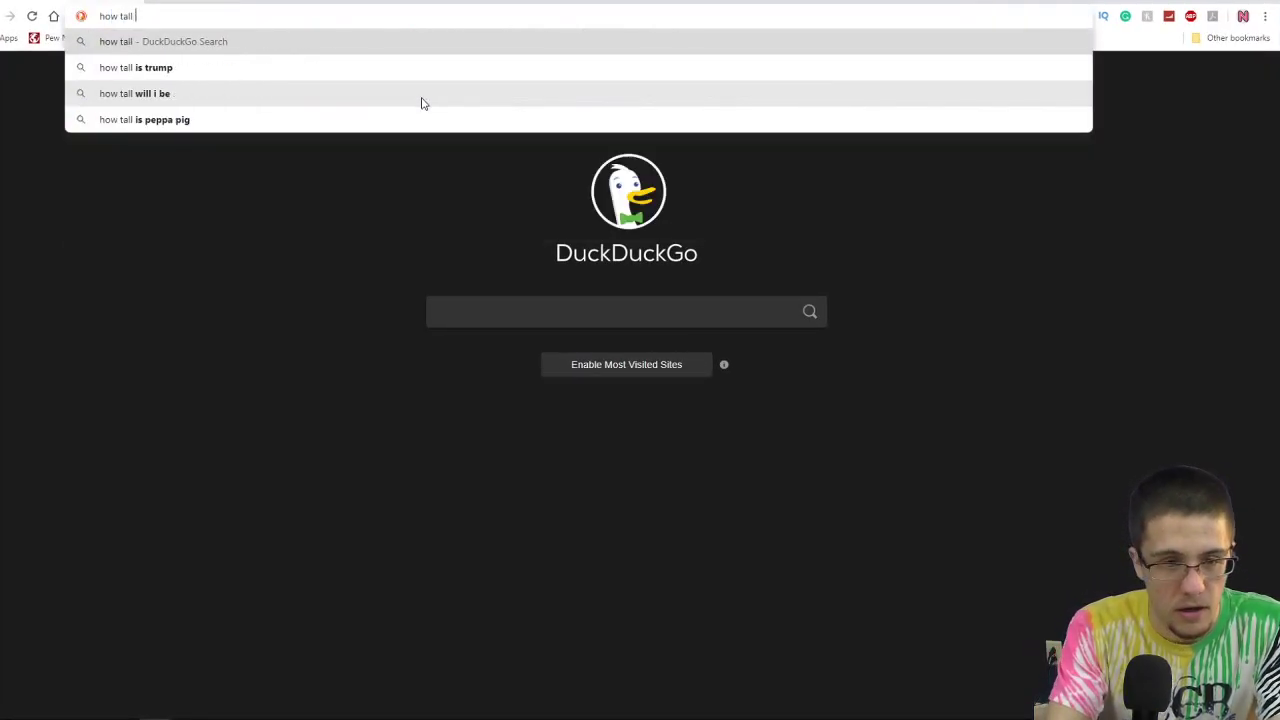
type("is the talles")
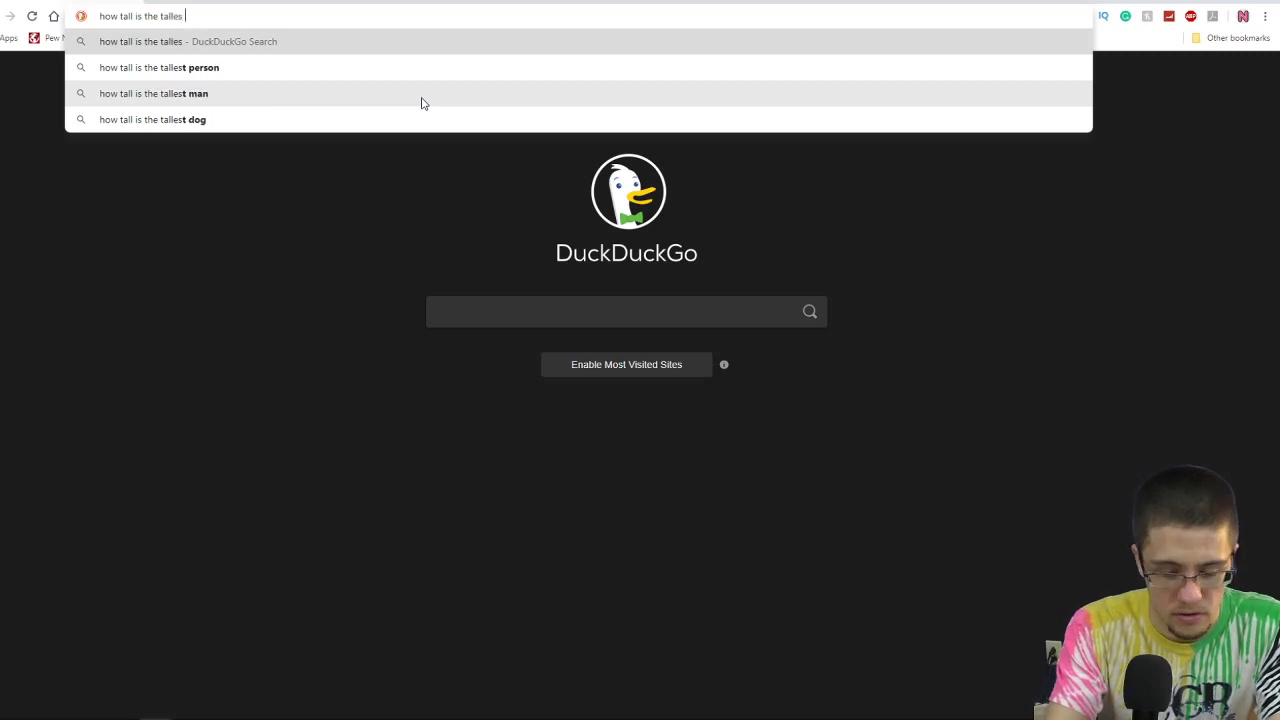
type(" building")
key("Return")
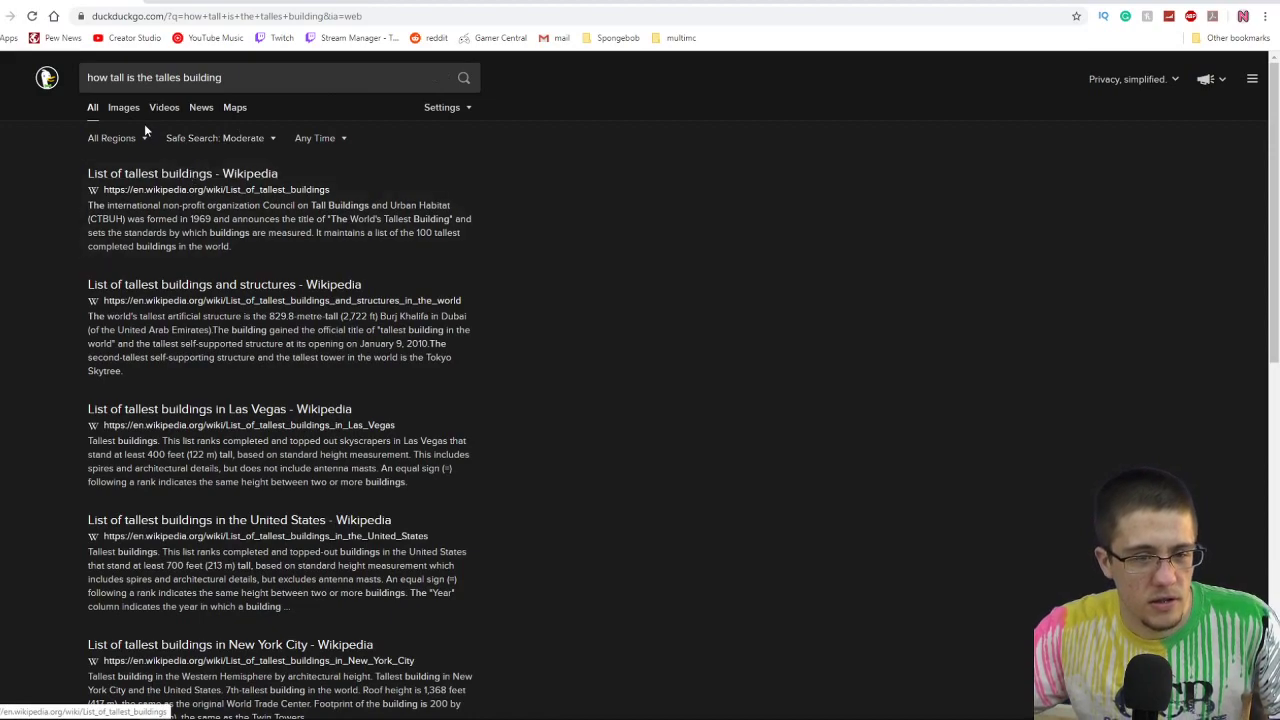
left_click(131, 116)
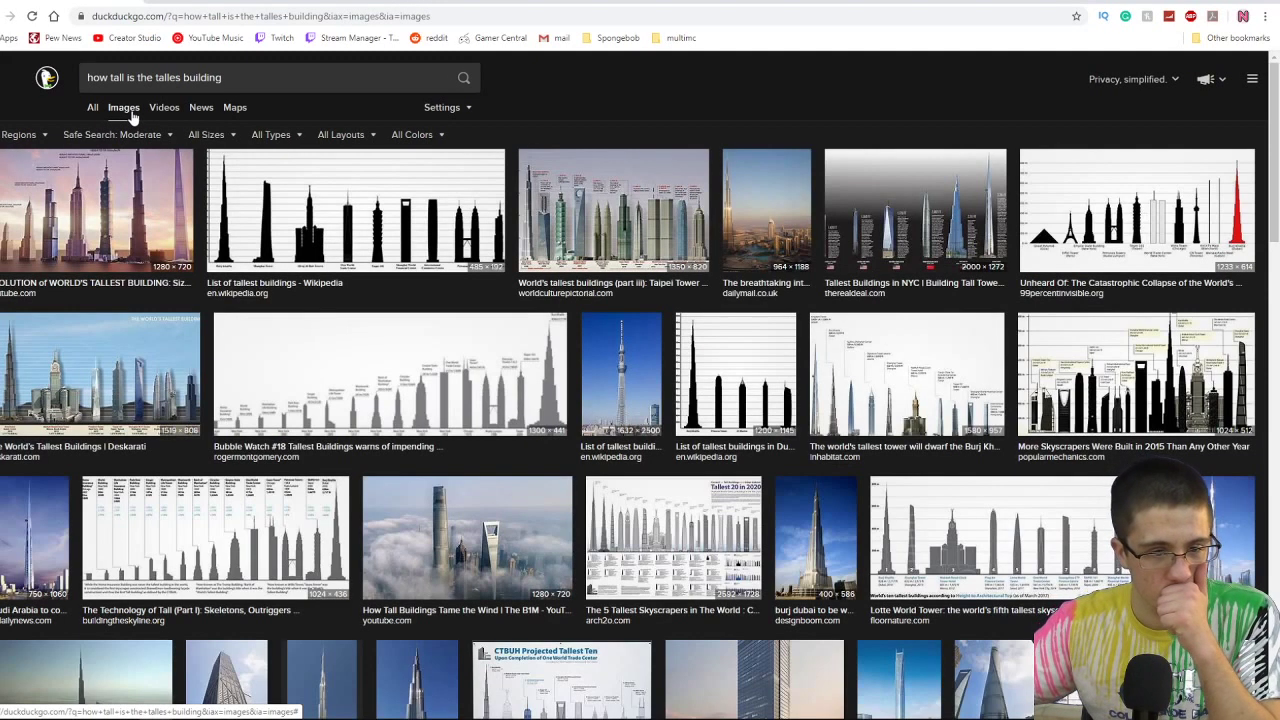
Preview the Burj Khalifa height-comparison chart, then return to Paint 3D.
left_click(305, 208)
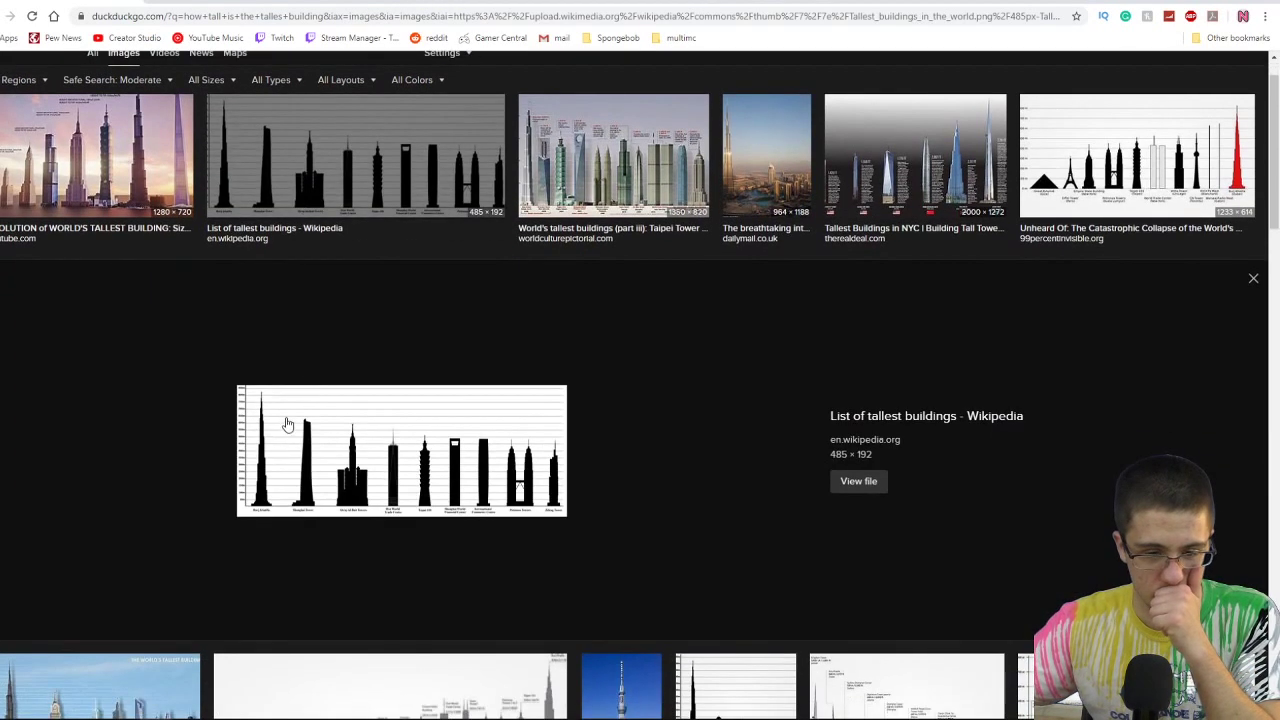
left_click(1106, 218)
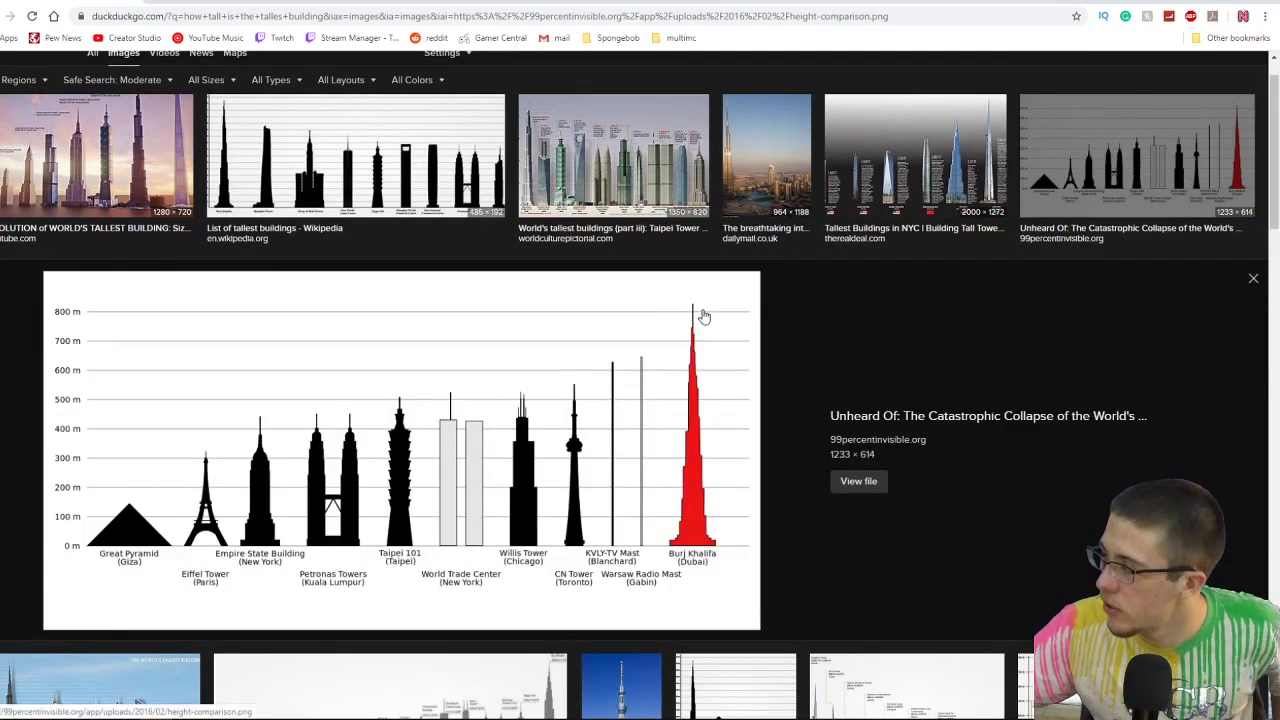
right_click(249, 42)
left_click(5, 333)
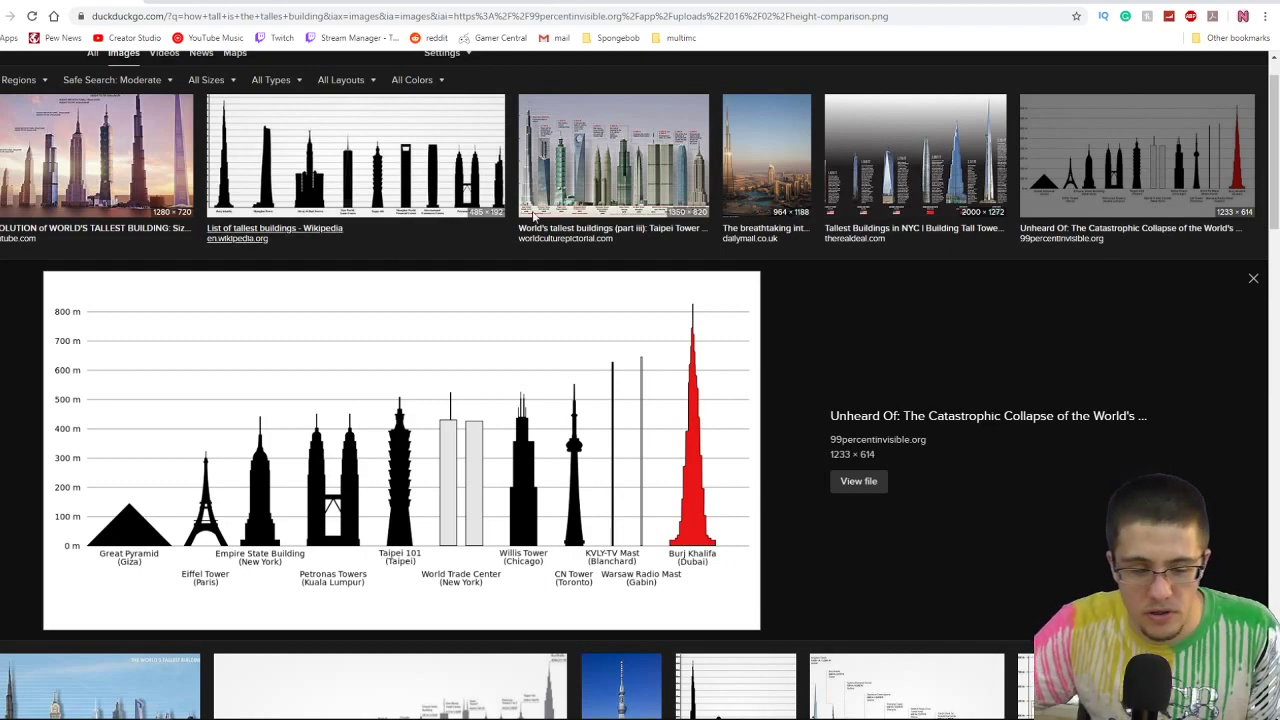
key("alt+Tab")
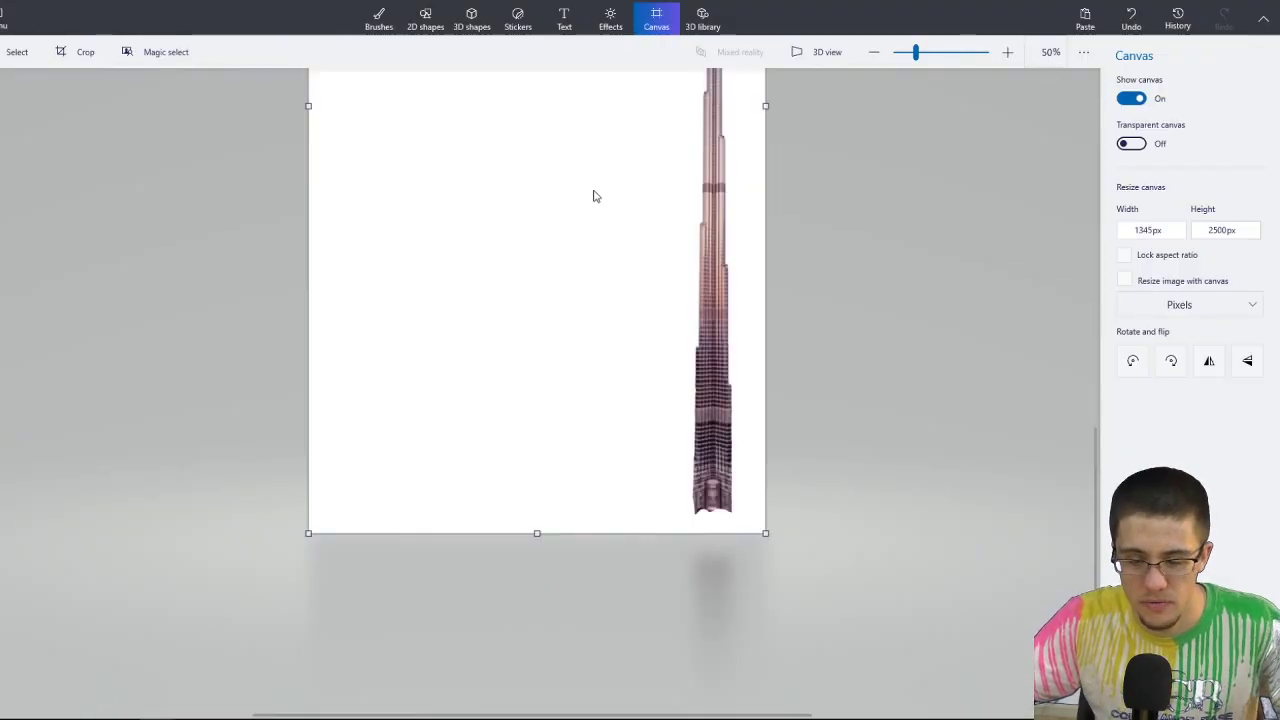
Scroll the skyscraper canvas view up.
scroll(500, 314, "up", 3)
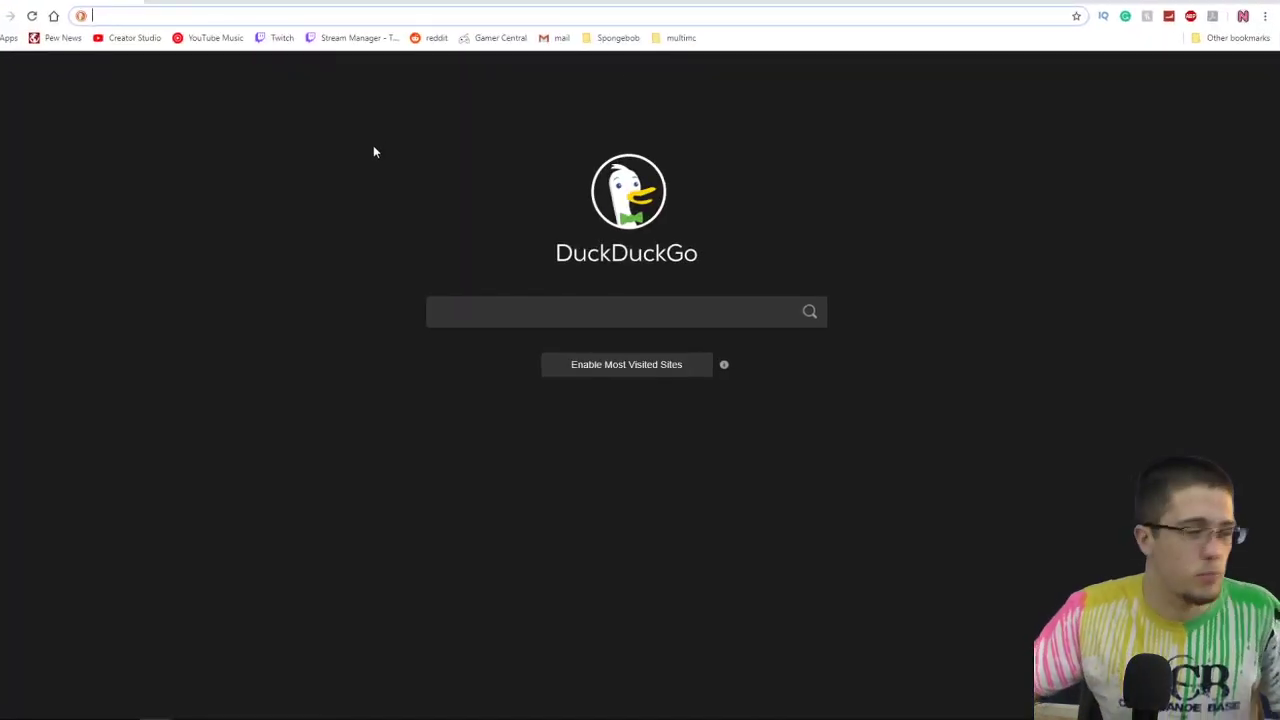
Search for 'minecraft stone bricks' and show the image results.
key("ctrl+l")
type("minecraft")
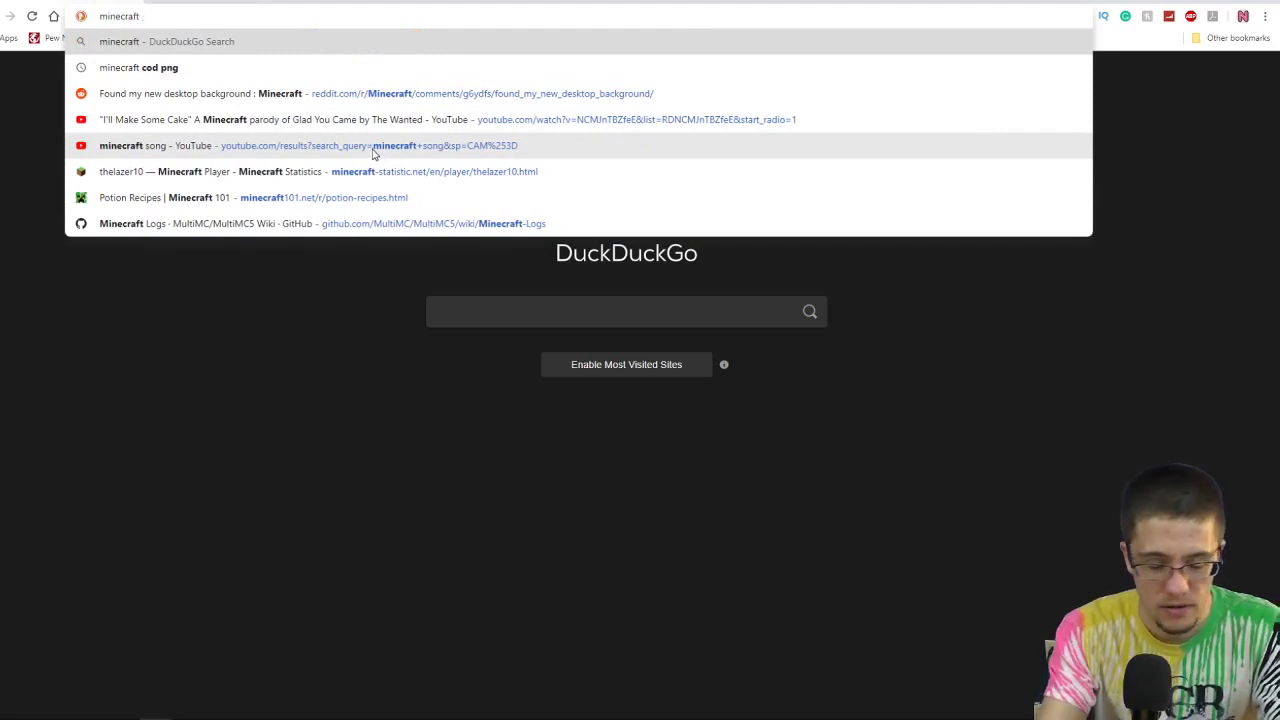
type(" stone br")
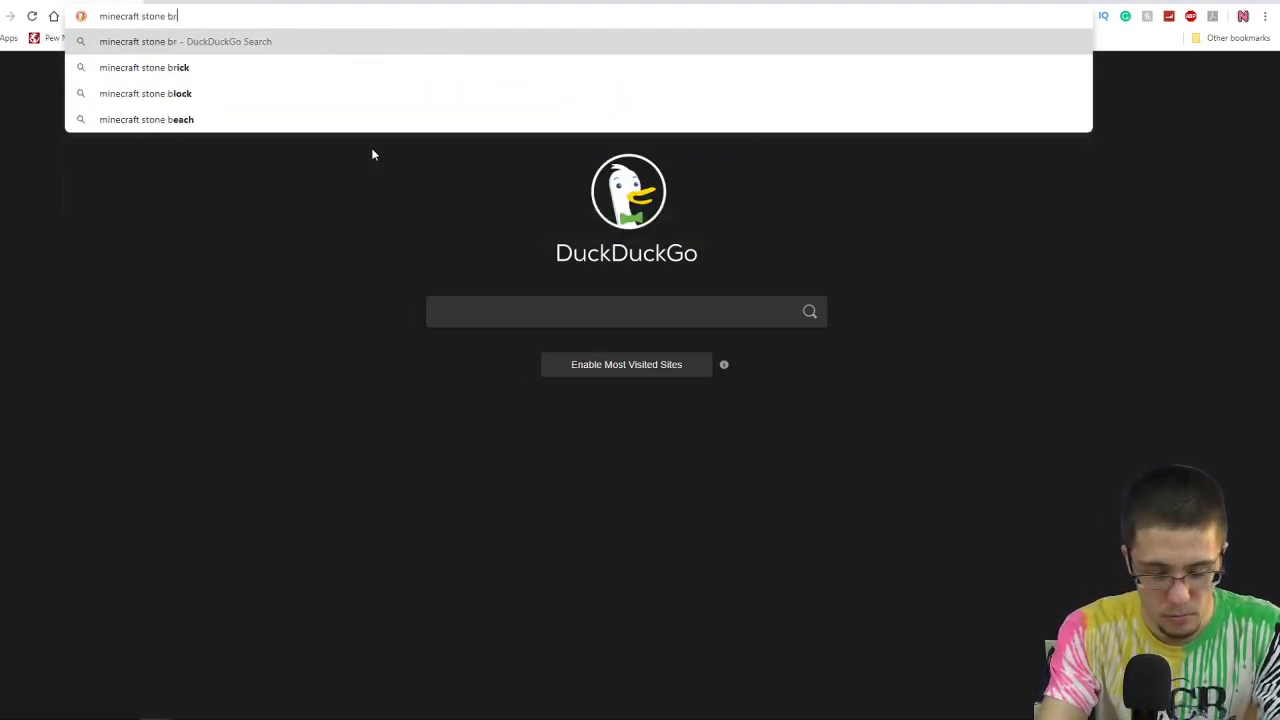
type("icks")
key("Return")
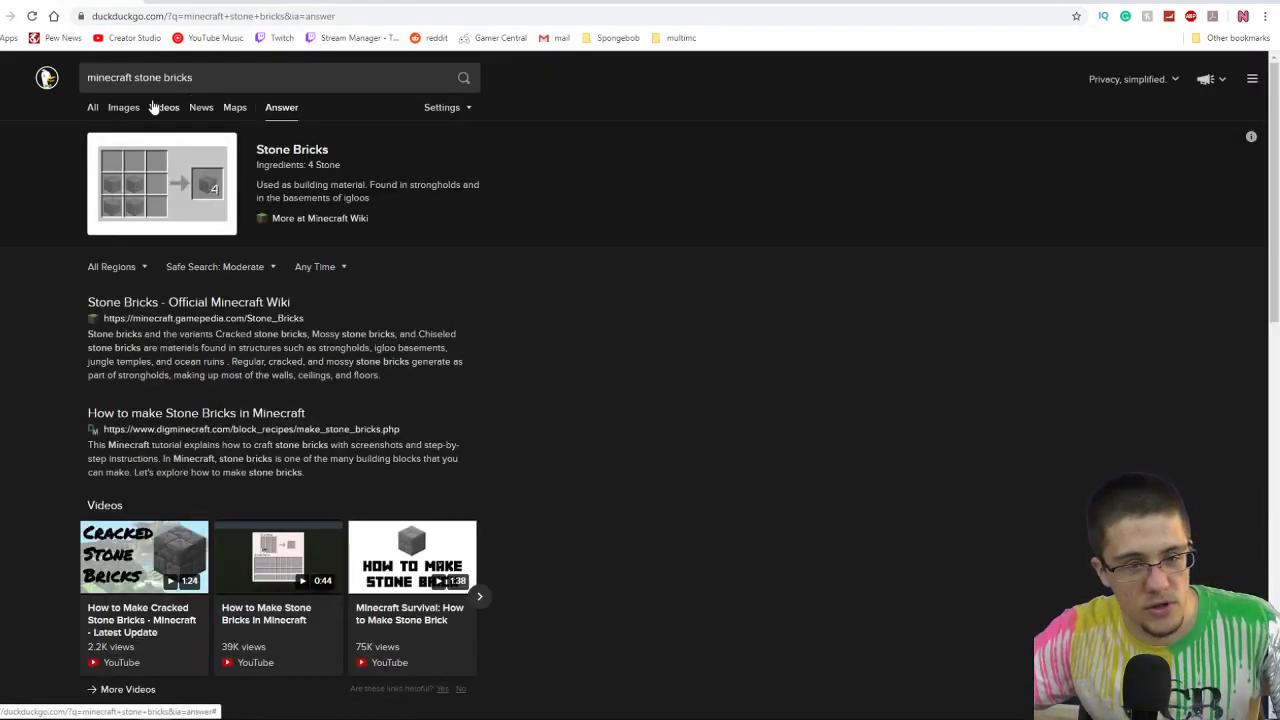
left_click(126, 107)
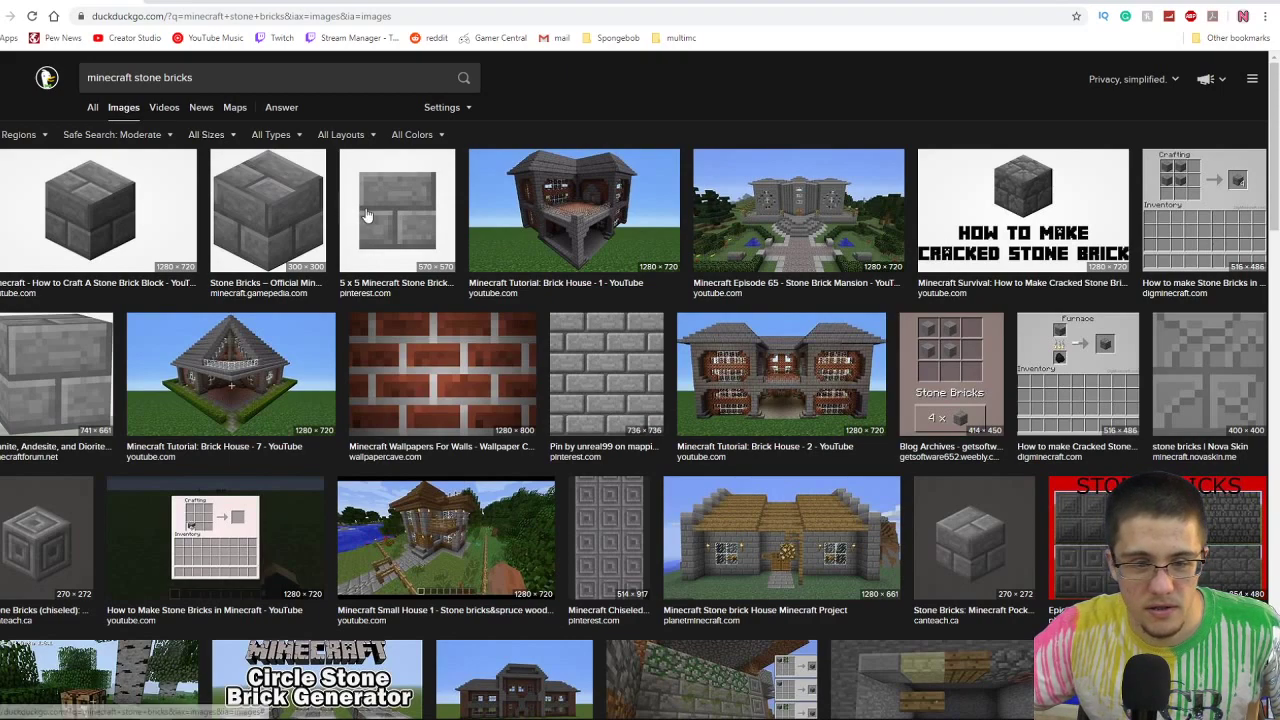
Preview the flat 5 x 5 stone brick texture and copy the image.
left_click(102, 215)
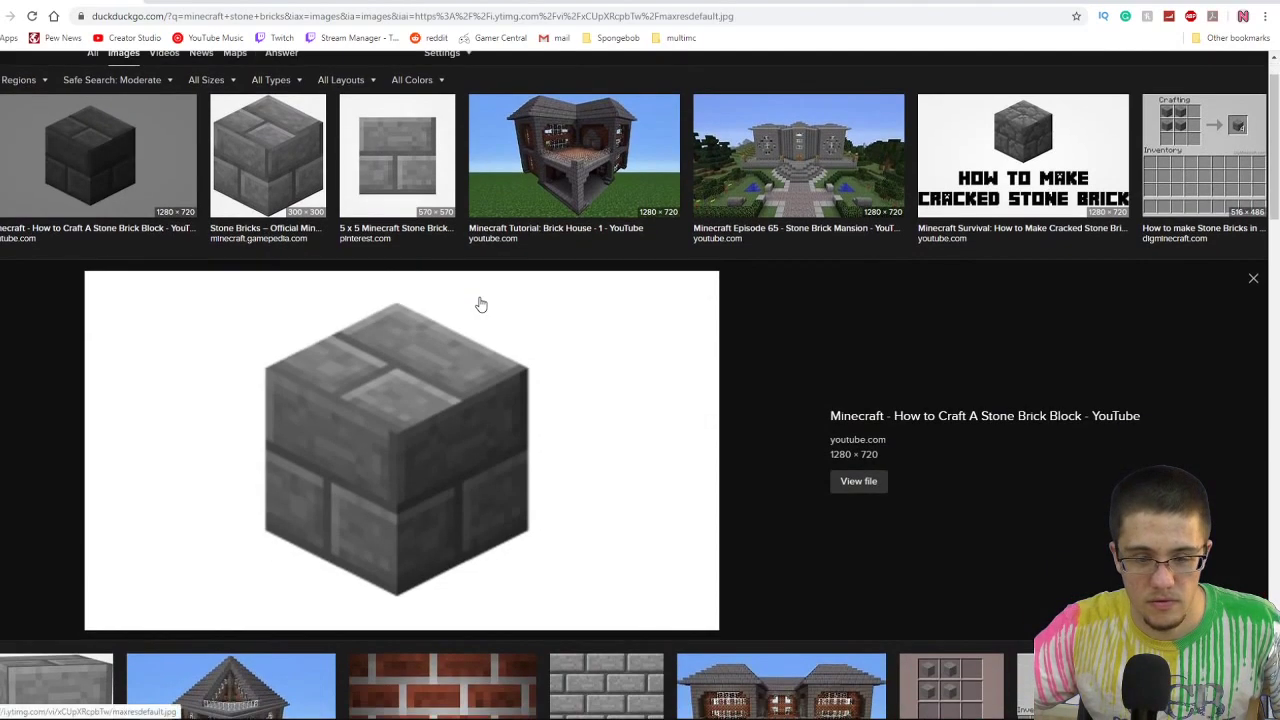
left_click(415, 213)
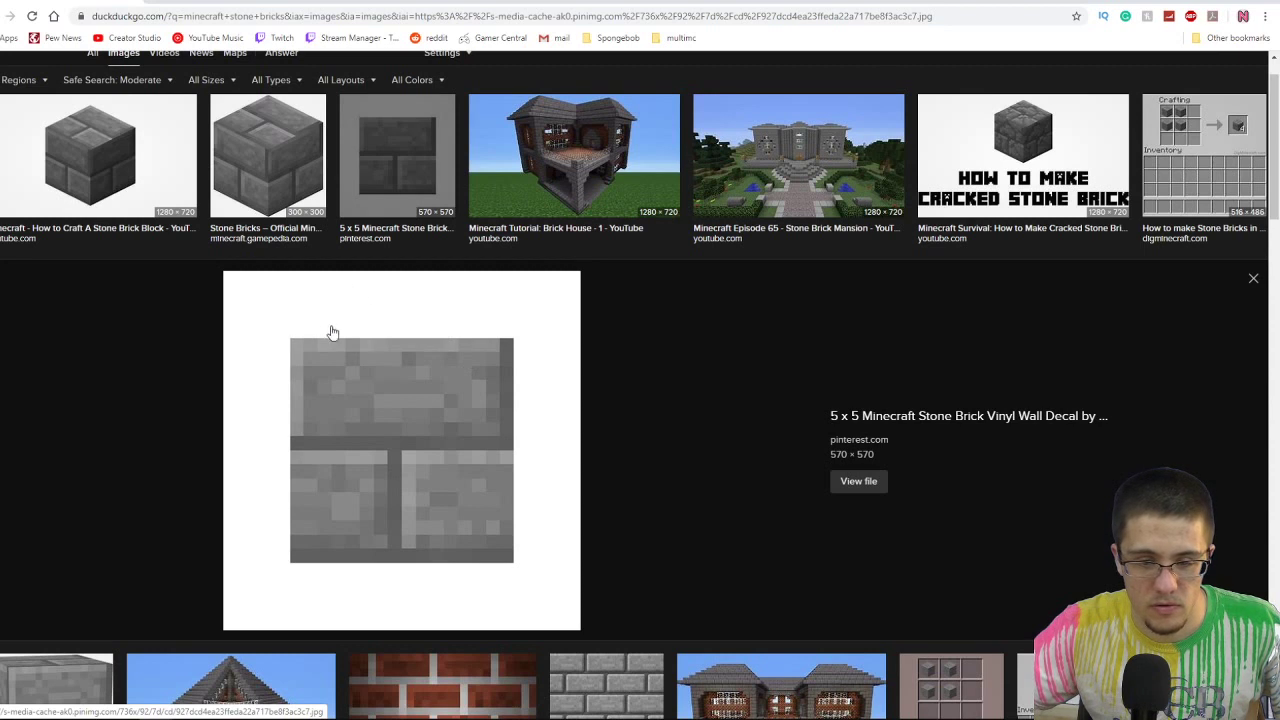
right_click(400, 358)
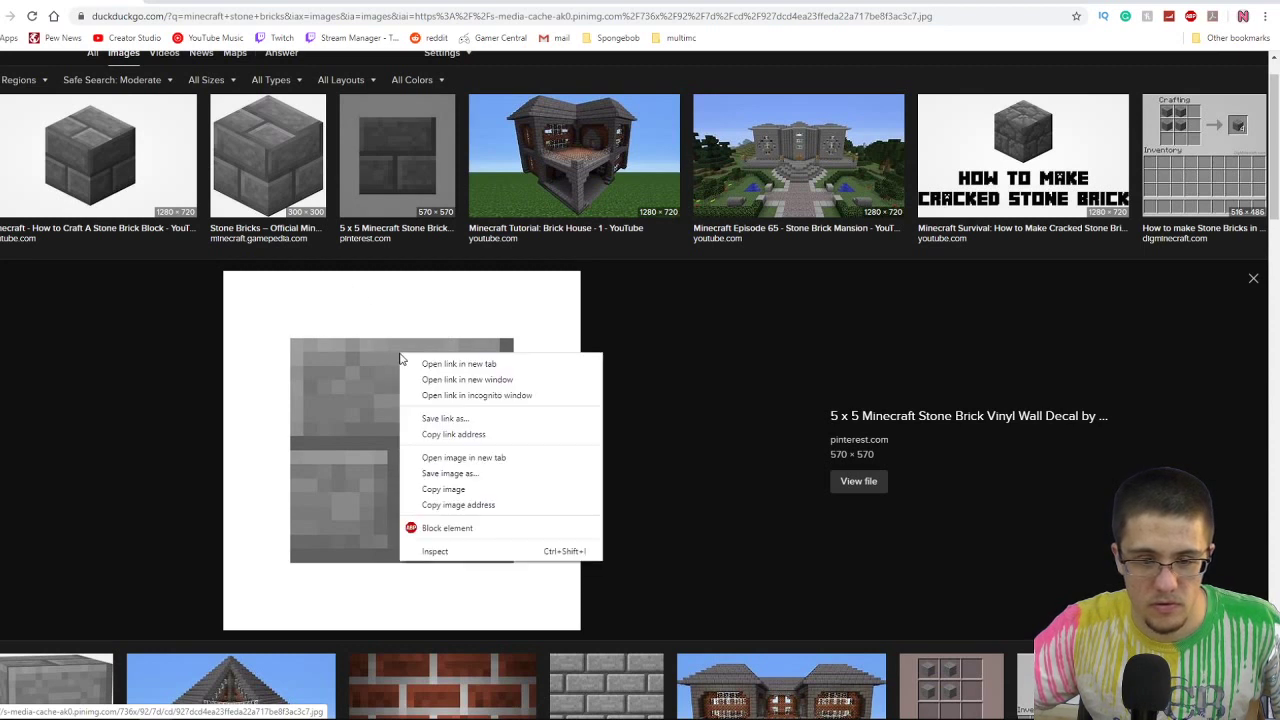
left_click(440, 489)
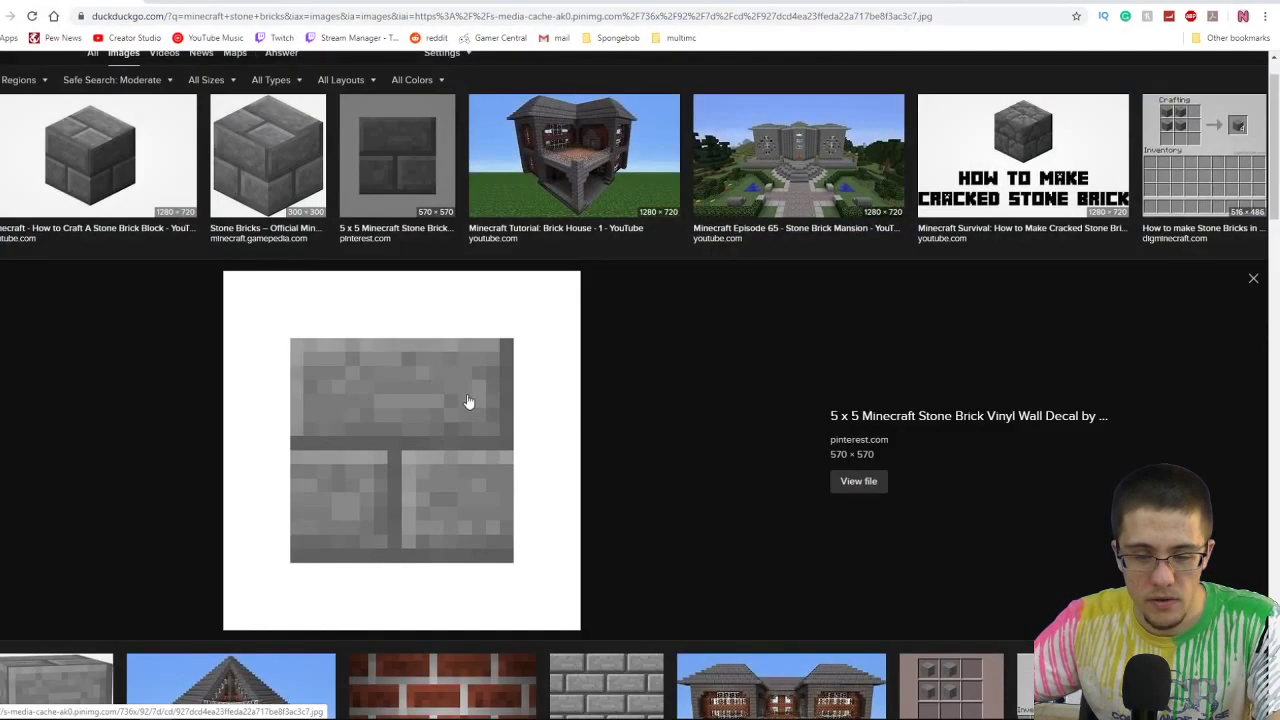
right_click(466, 398)
left_click(522, 531)
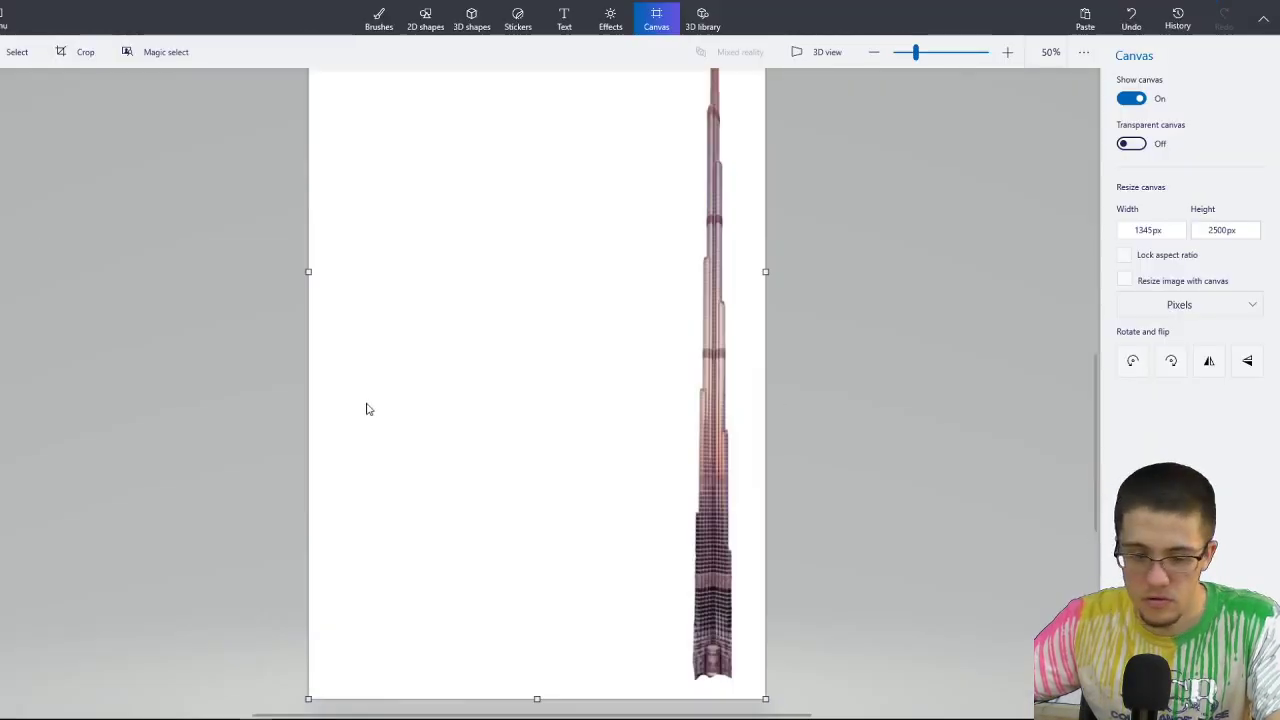
Paste the brick image onto the canvas and move it down toward the lower left.
right_click(366, 408)
left_click(402, 497)
left_click_drag(514, 374, 531, 594)
scroll(587, 642, "up", 2, "ctrl")
scroll(560, 633, "up", 1, "ctrl")
left_click_drag(511, 486, 509, 551)
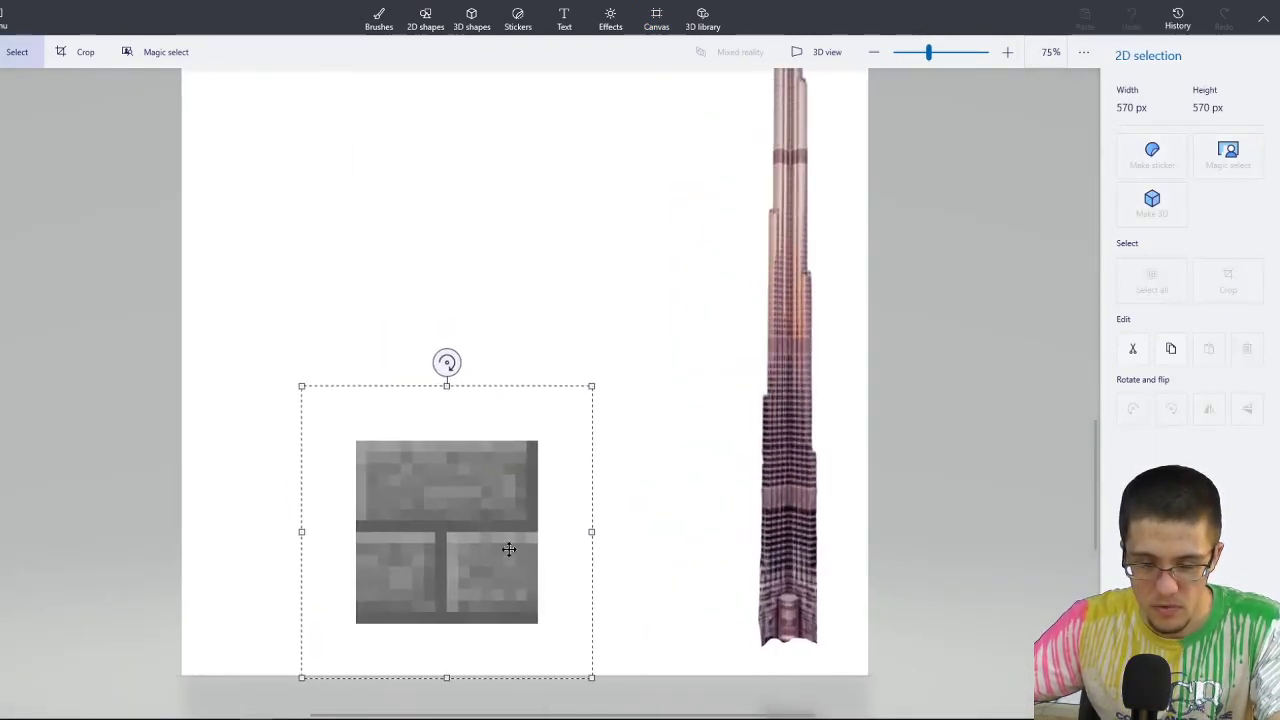
Flatten the brick image and stretch it into a wide strip along the bottom.
left_click_drag(446, 389, 433, 497)
scroll(696, 420, "up", 1)
scroll(696, 420, "up", 1)
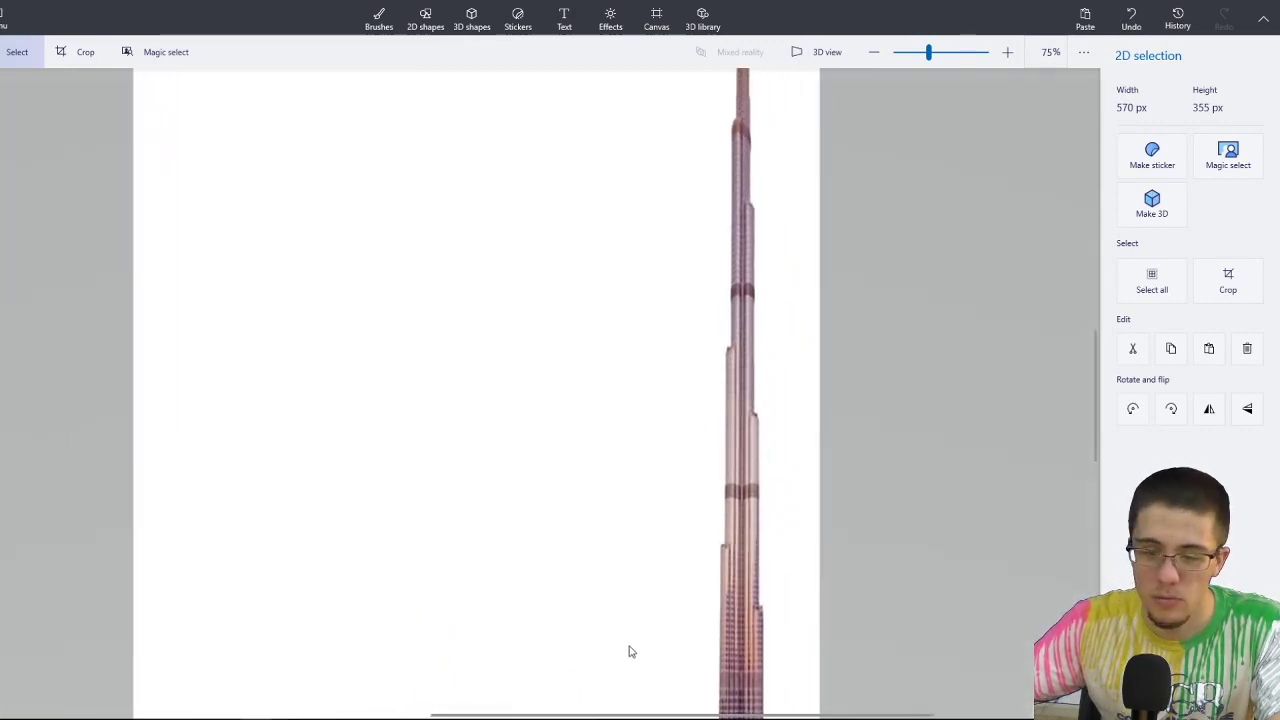
scroll(689, 300, "down", 1, "ctrl")
left_click_drag(640, 485, 782, 500)
left_click_drag(380, 496, 75, 499)
mouse_move(526, 499)
left_mouse_down()
mouse_move(566, 497)
mouse_move(543, 497)
left_mouse_up()
left_click_drag(91, 493, 226, 505)
left_click_drag(621, 517, 603, 517)
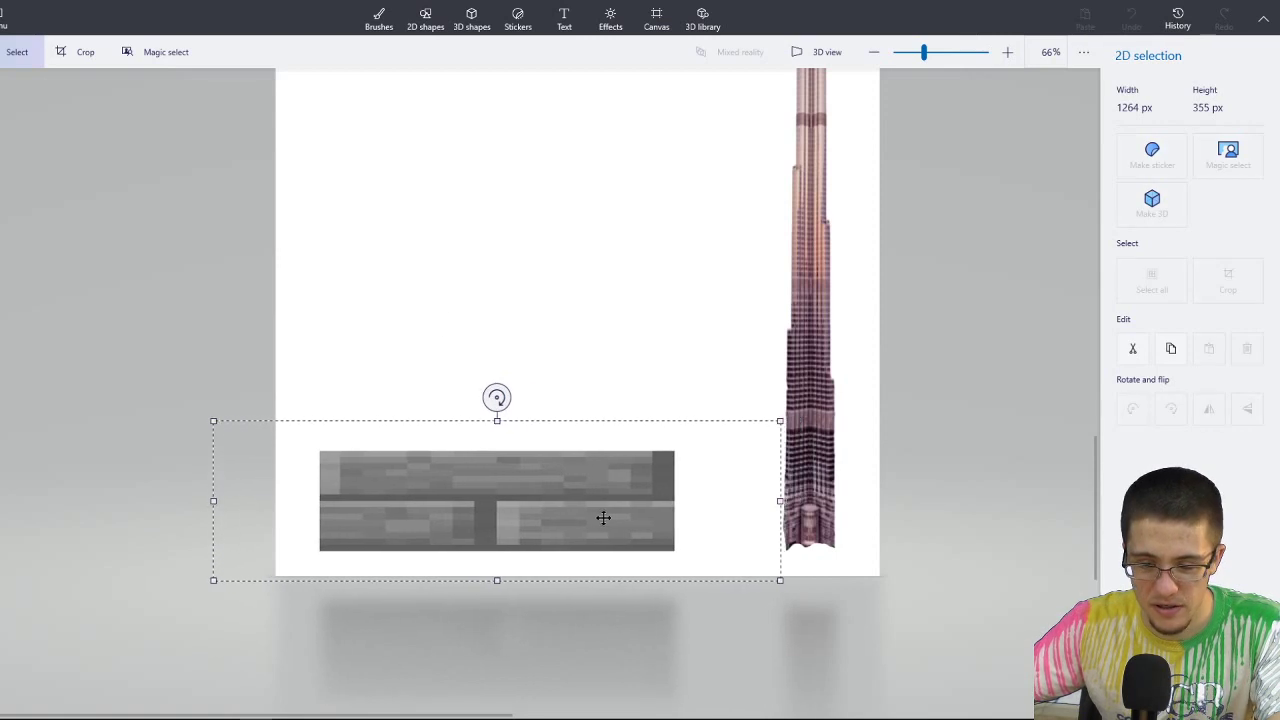
key("ctrl+w")
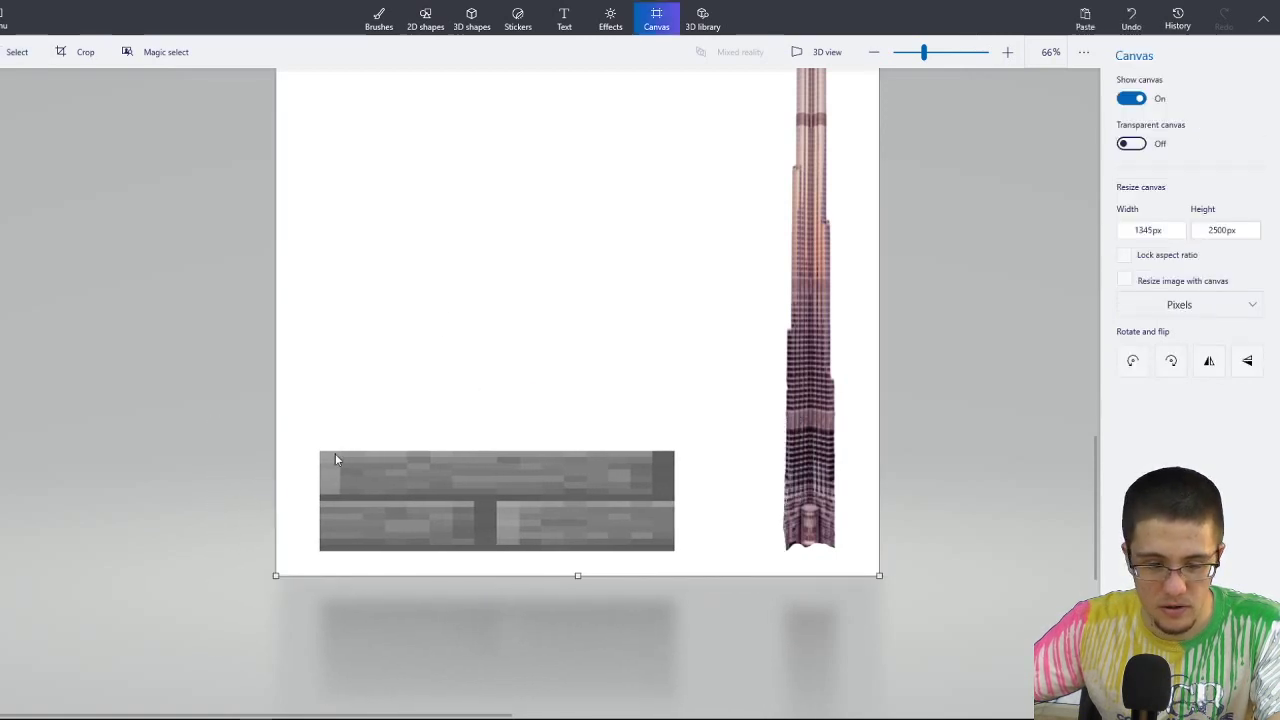
Reselect the brick strip, widen it to about 980 × 224 px, and commit it.
left_click_drag(322, 455, 677, 557)
left_click_drag(675, 499, 765, 499)
left_click_drag(556, 501, 535, 501)
key("c")
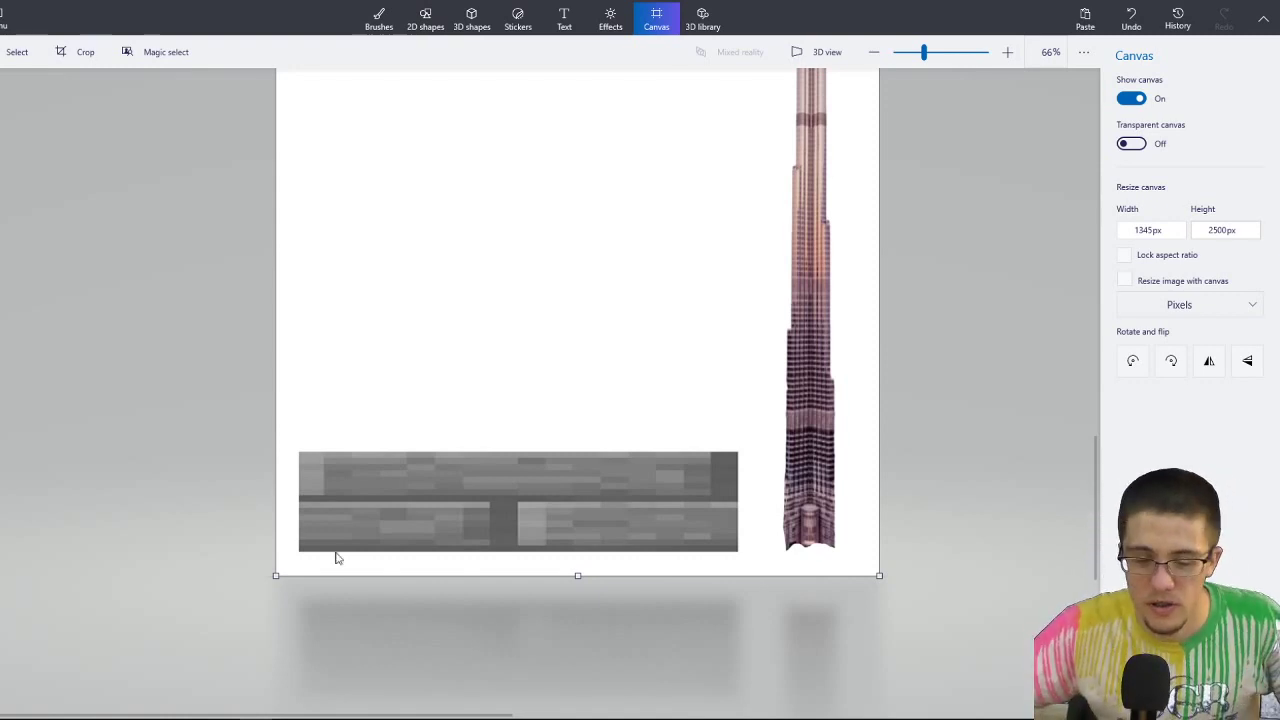
Back in Chrome, replace the query and search images for 'funny do'.
mouse_move(157, 707)
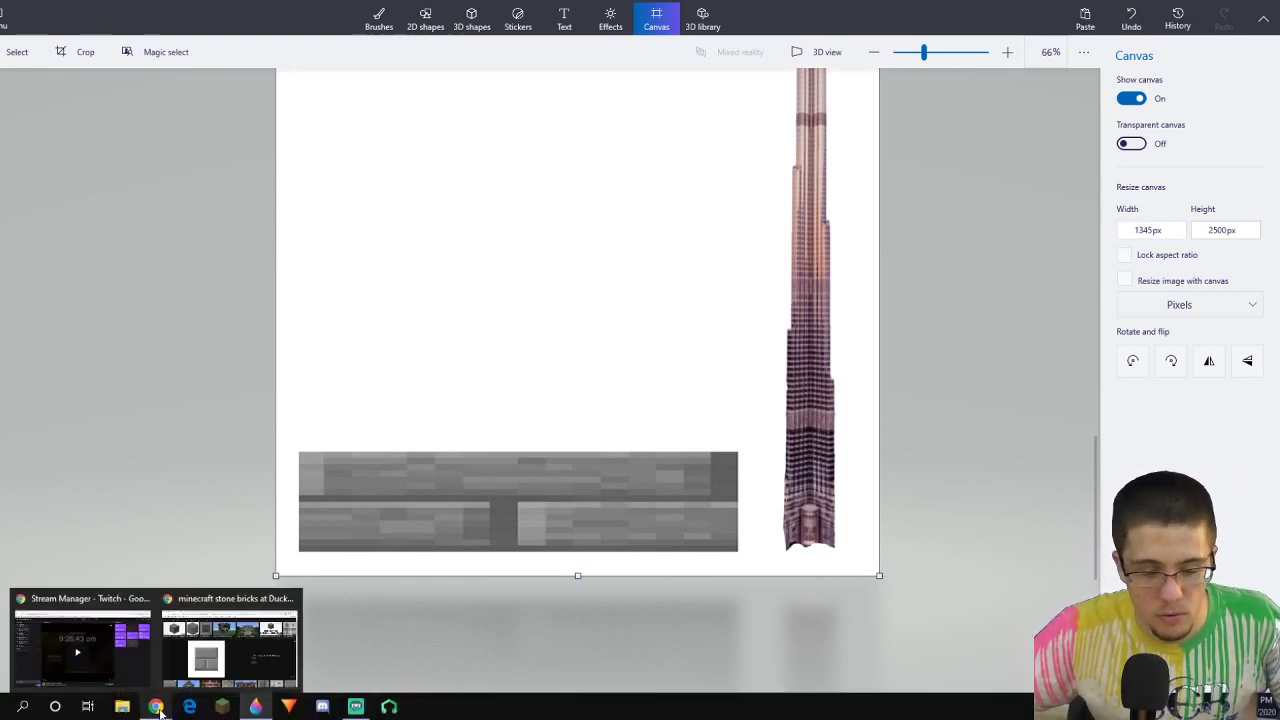
left_click(219, 658)
scroll(445, 62, "up", 1)
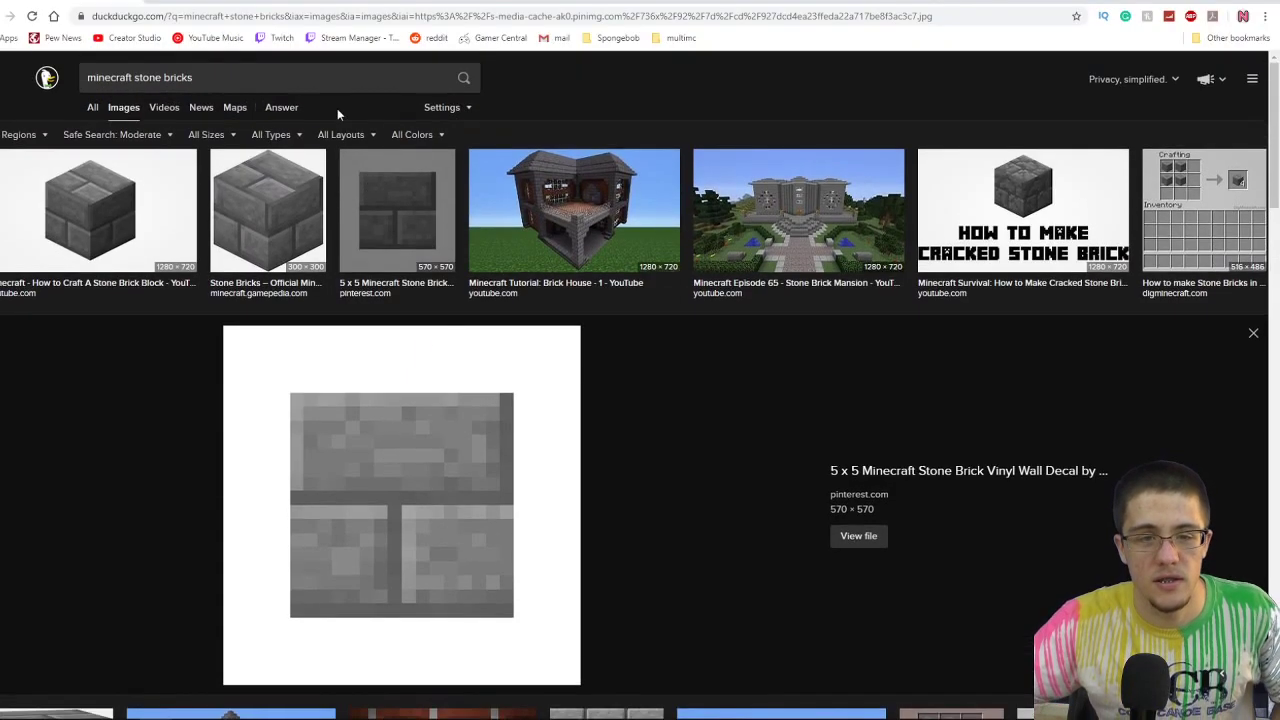
triple_click(140, 77)
type("d")
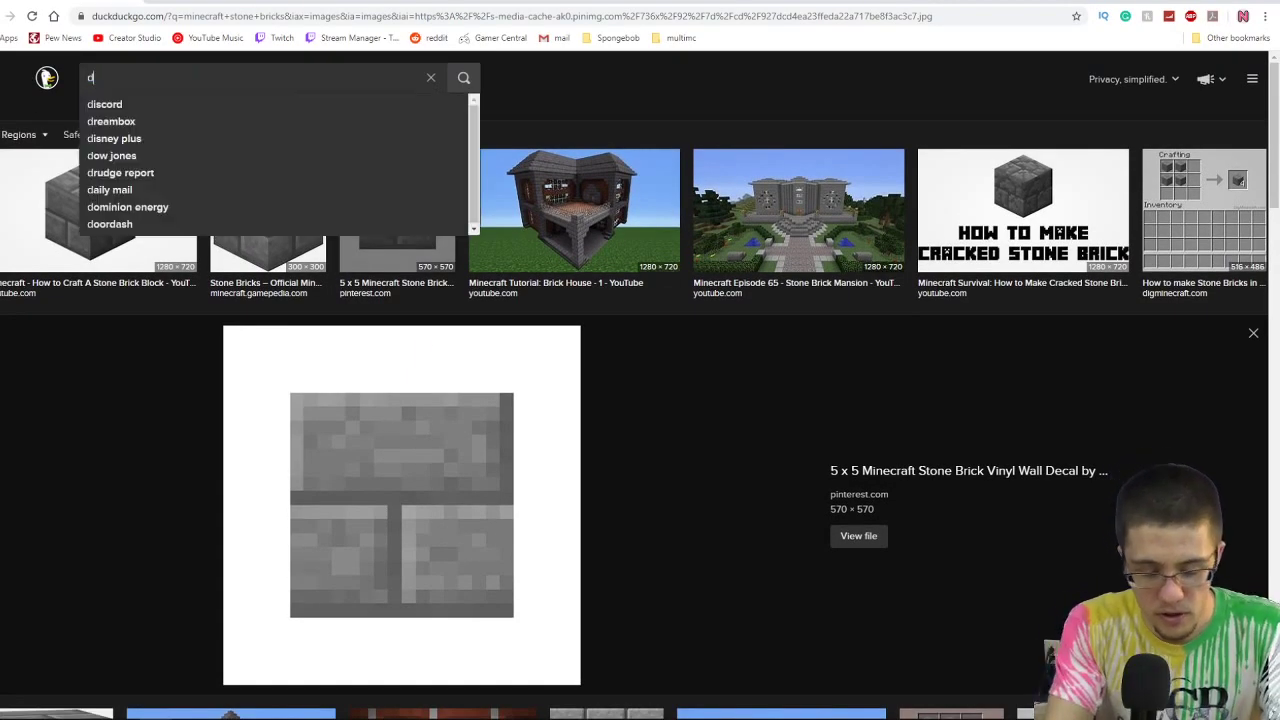
key("BackSpace")
type("funny doors")
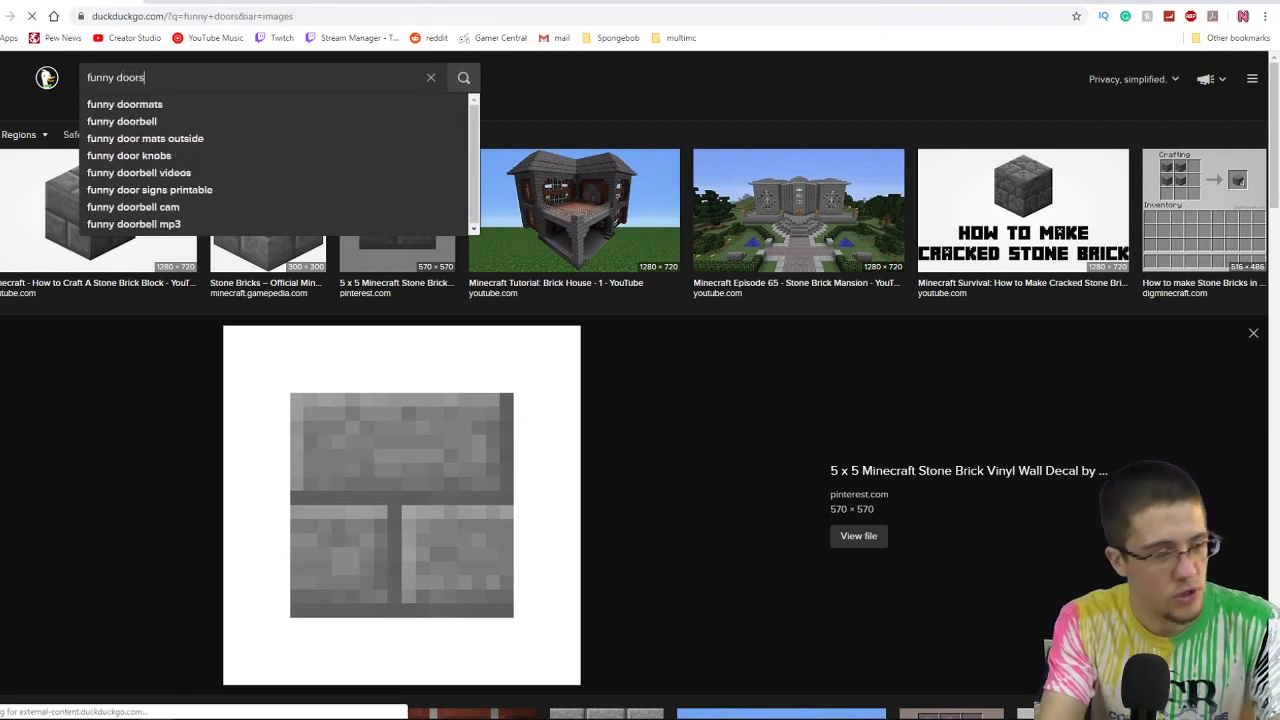
key("Return")
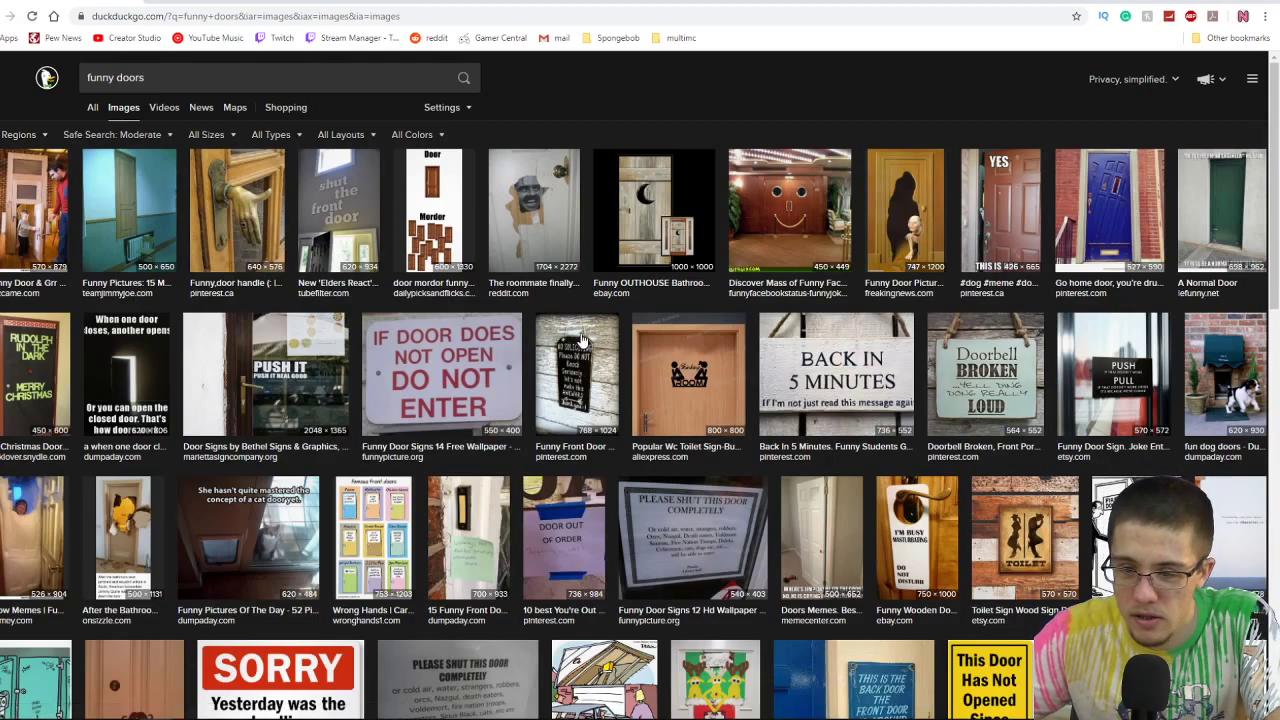
Preview the smiling door and Door and Mordor joke images, then close them.
left_click(764, 250)
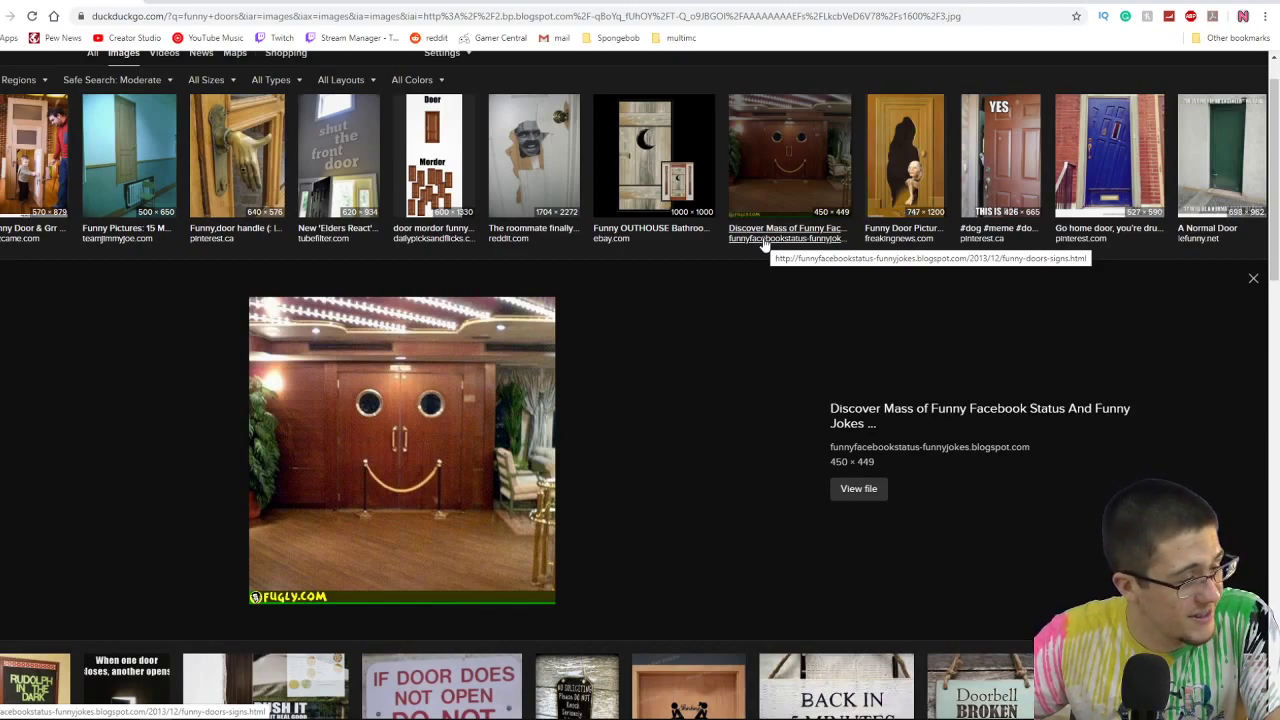
left_click(1254, 281)
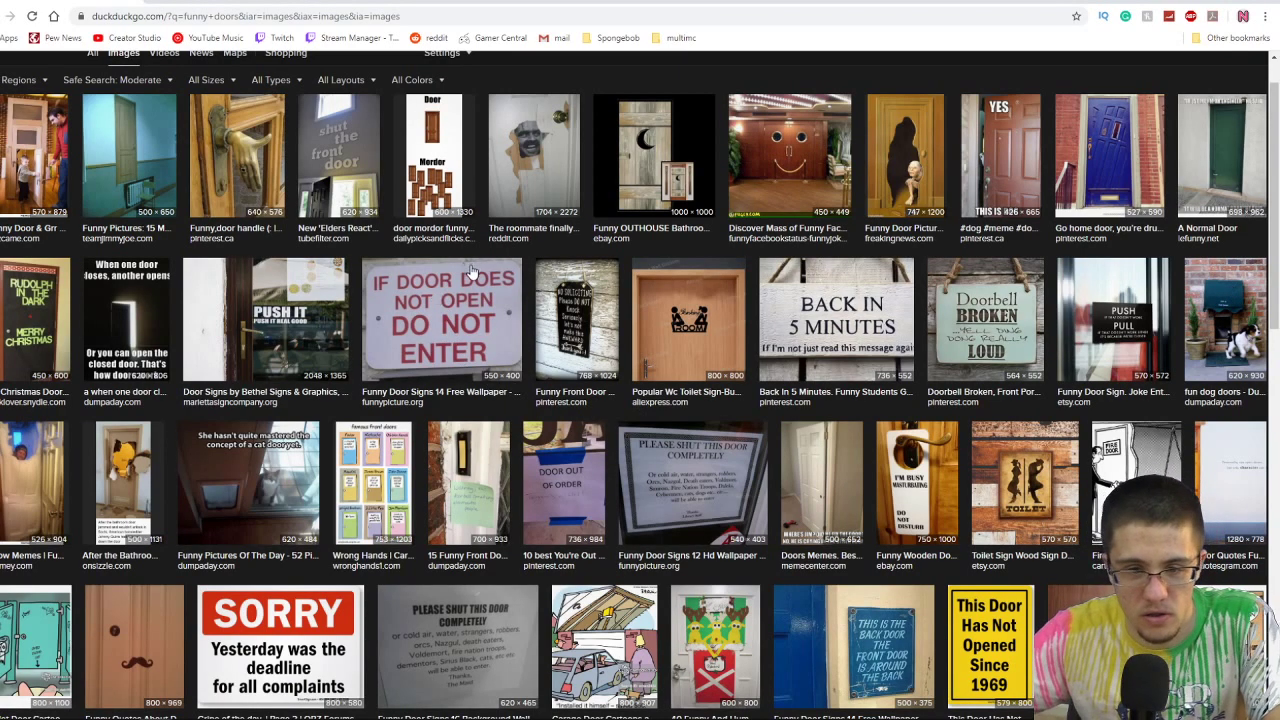
scroll(671, 369, "down", 2)
scroll(560, 300, "up", 3)
left_click(433, 215)
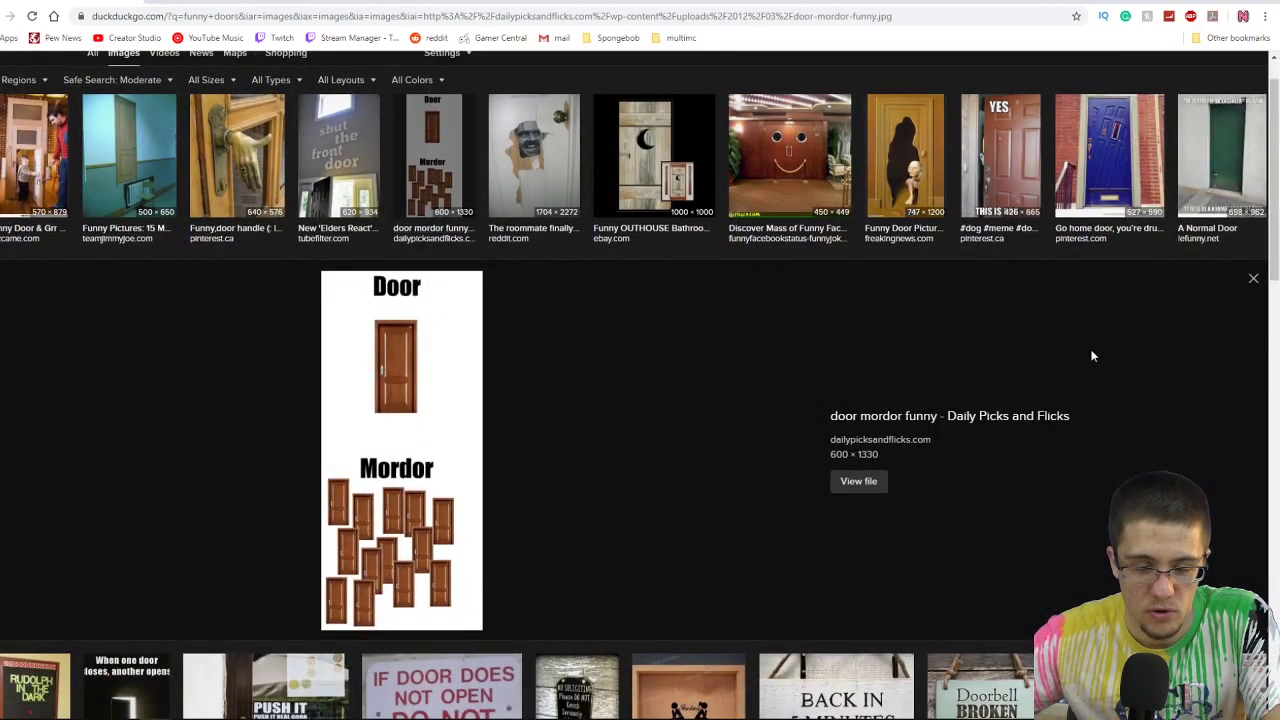
left_click(1253, 280)
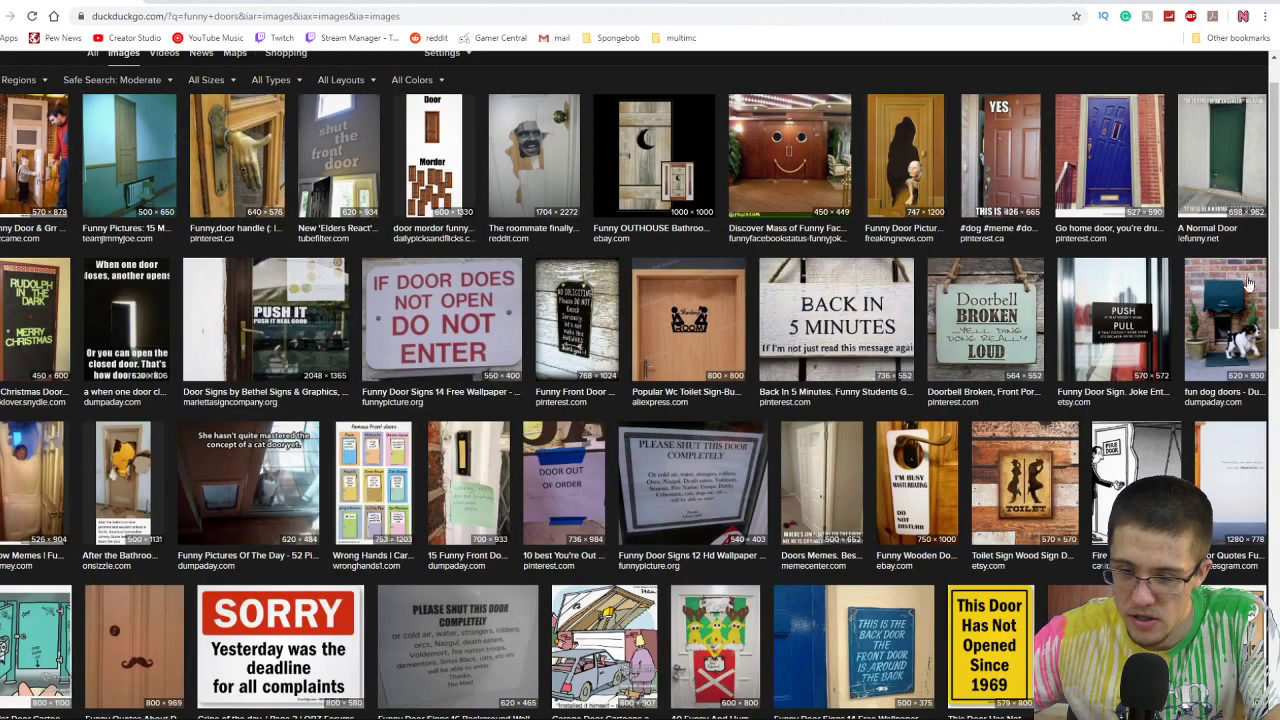
Scroll down, open the Toilet Monster Door Sign image, and copy it.
scroll(1100, 320, "down", 4)
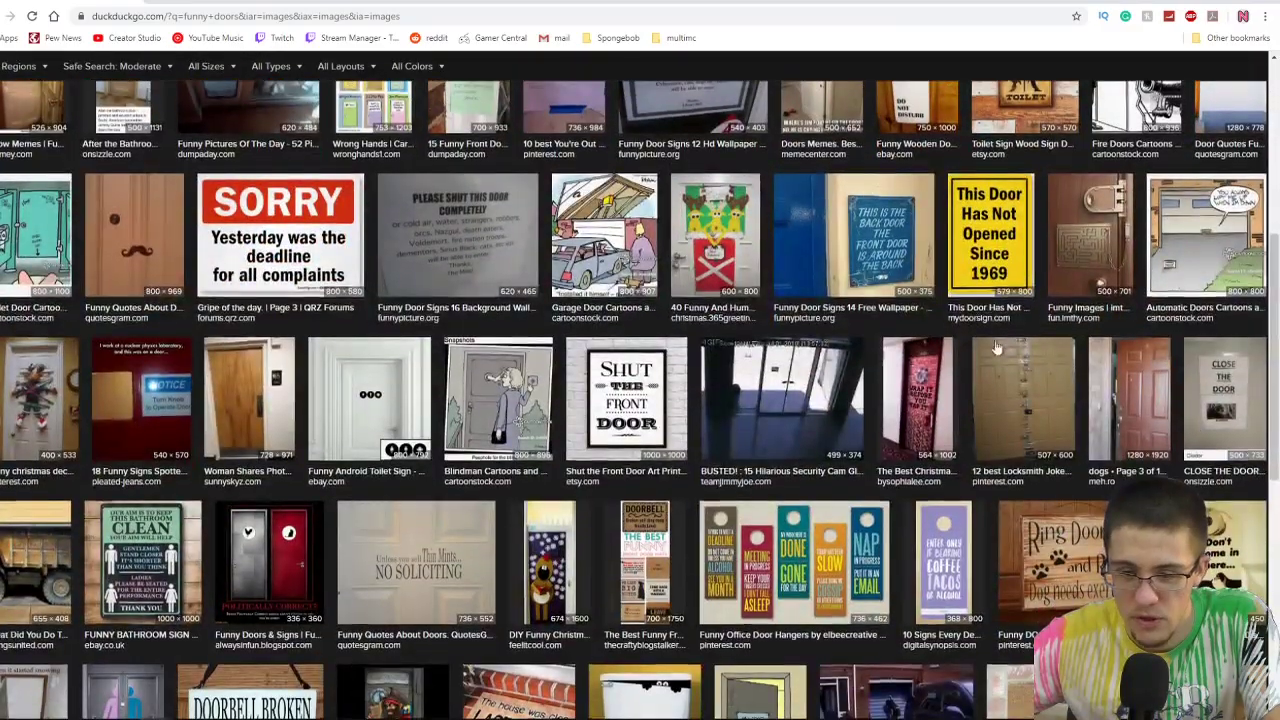
scroll(1000, 345, "down", 2)
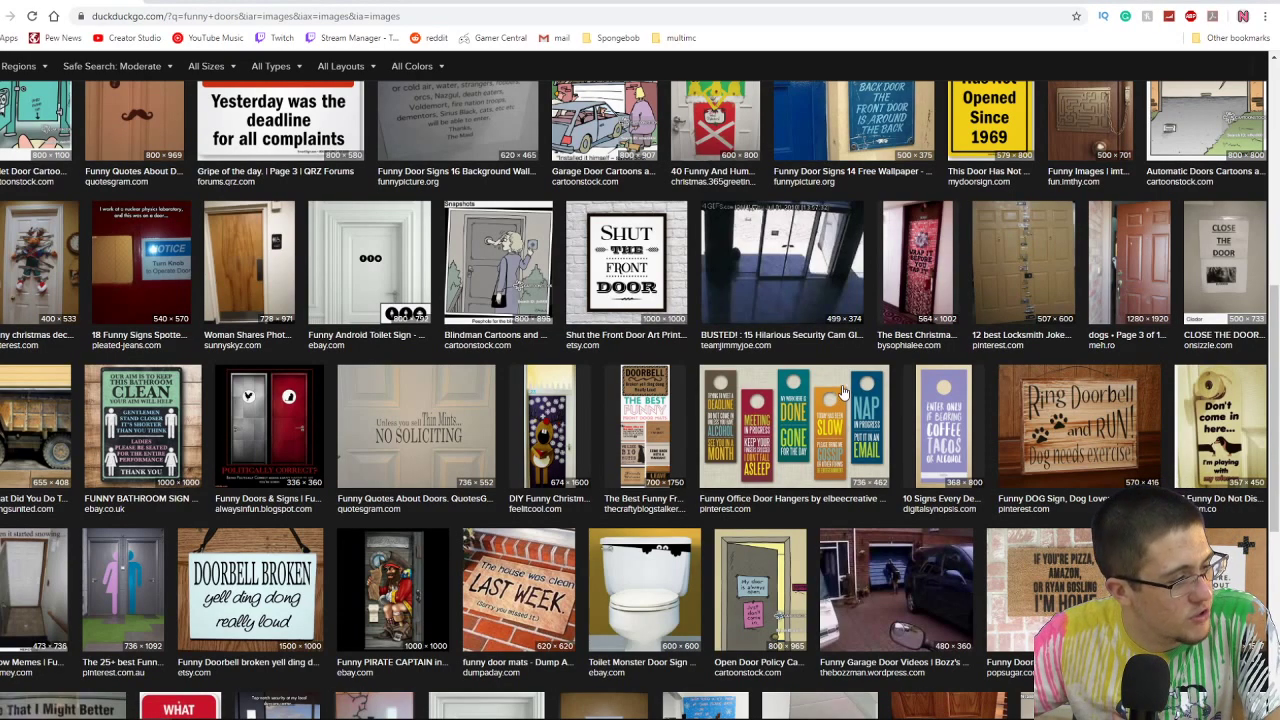
scroll(850, 390, "down", 2)
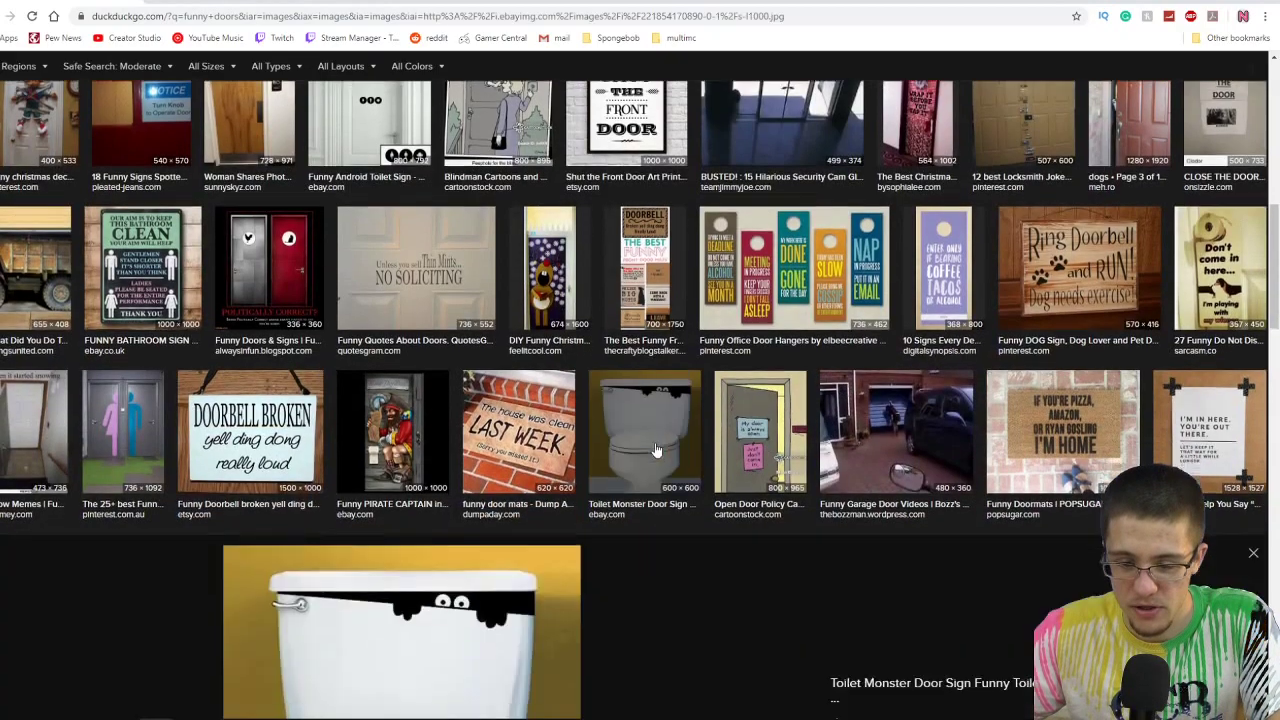
left_click(655, 448)
right_click(390, 404)
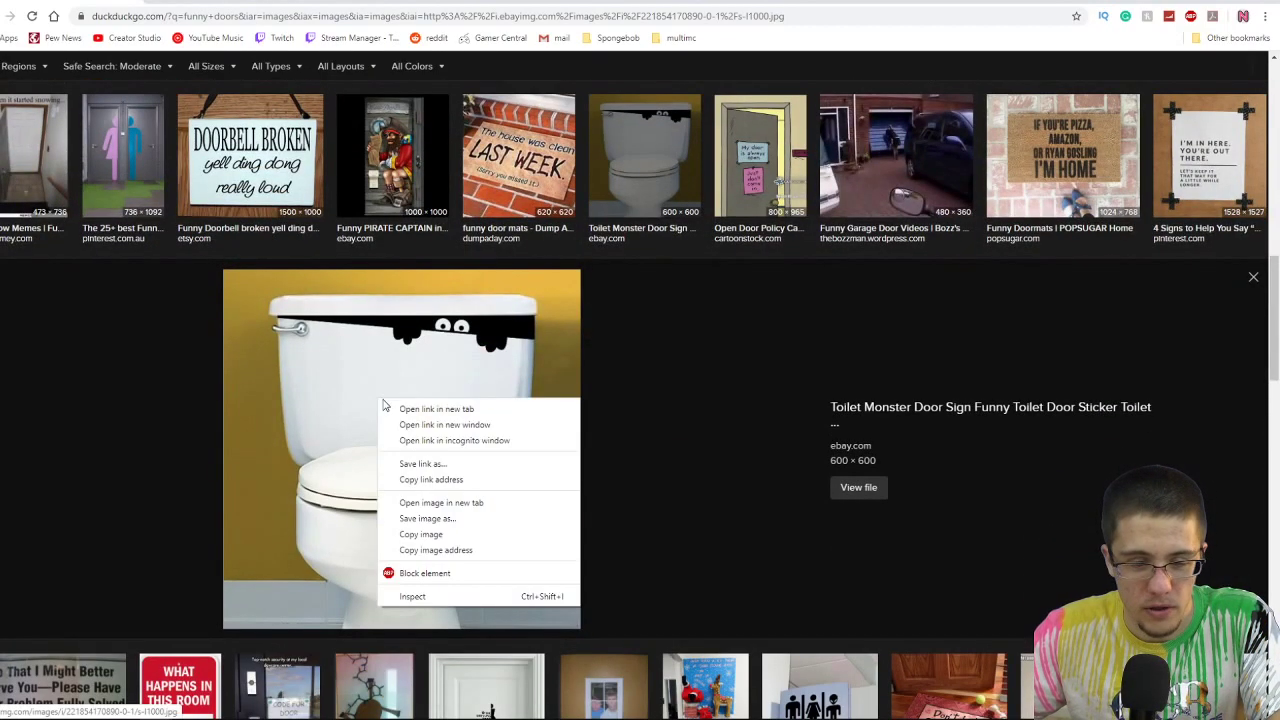
left_click(433, 542)
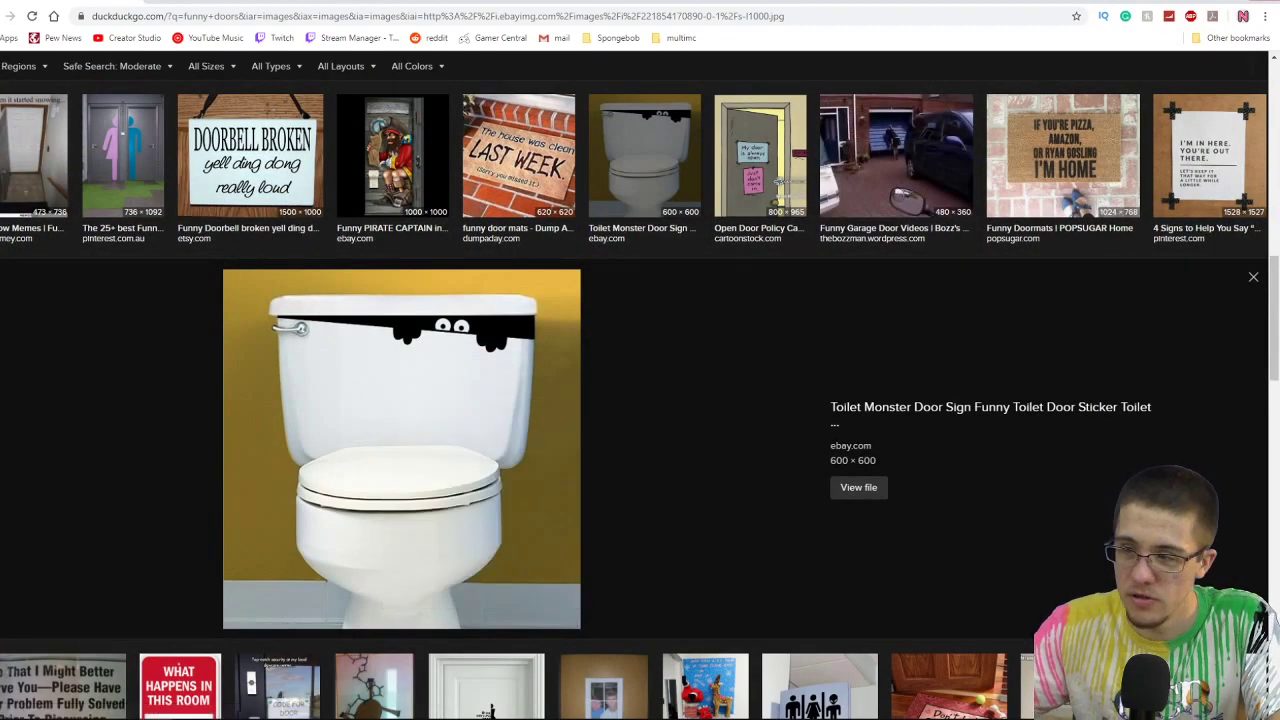
Paste the toilet monster picture, shrink it to 125 × 125 px, and set it on the stone strip.
left_click(1262, 4)
key("ctrl+v")
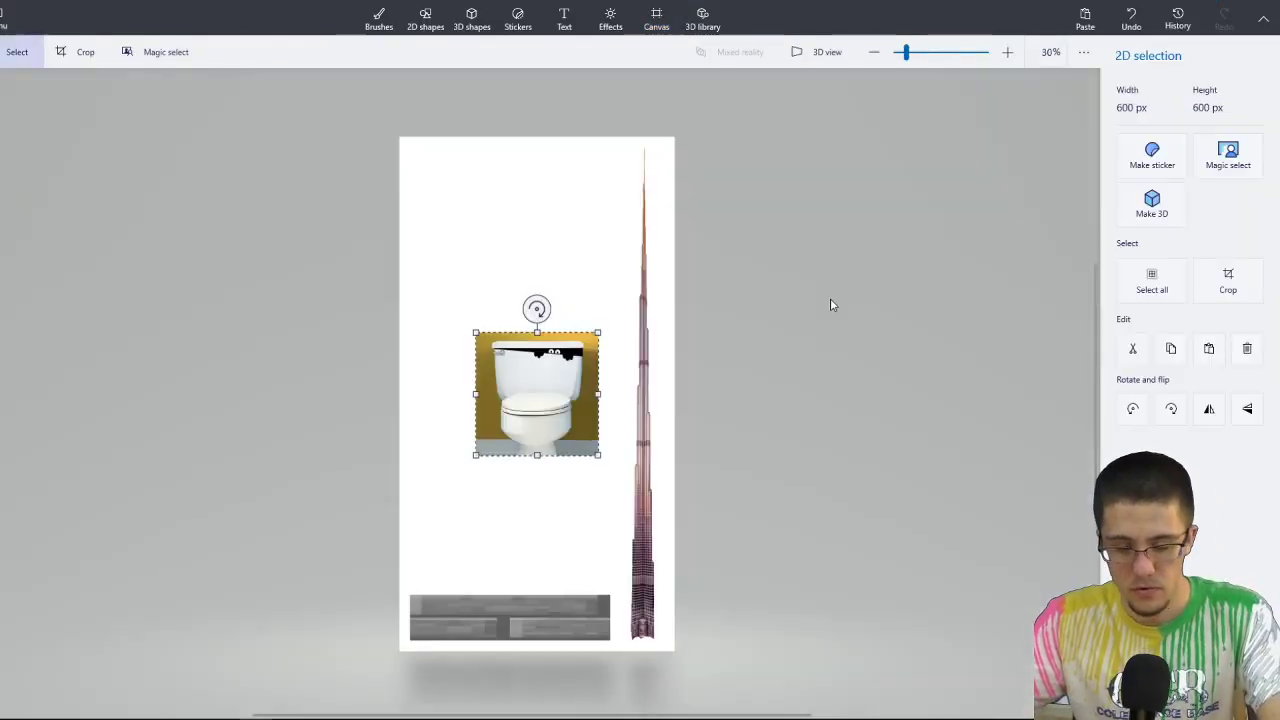
left_click_drag(541, 438, 518, 500)
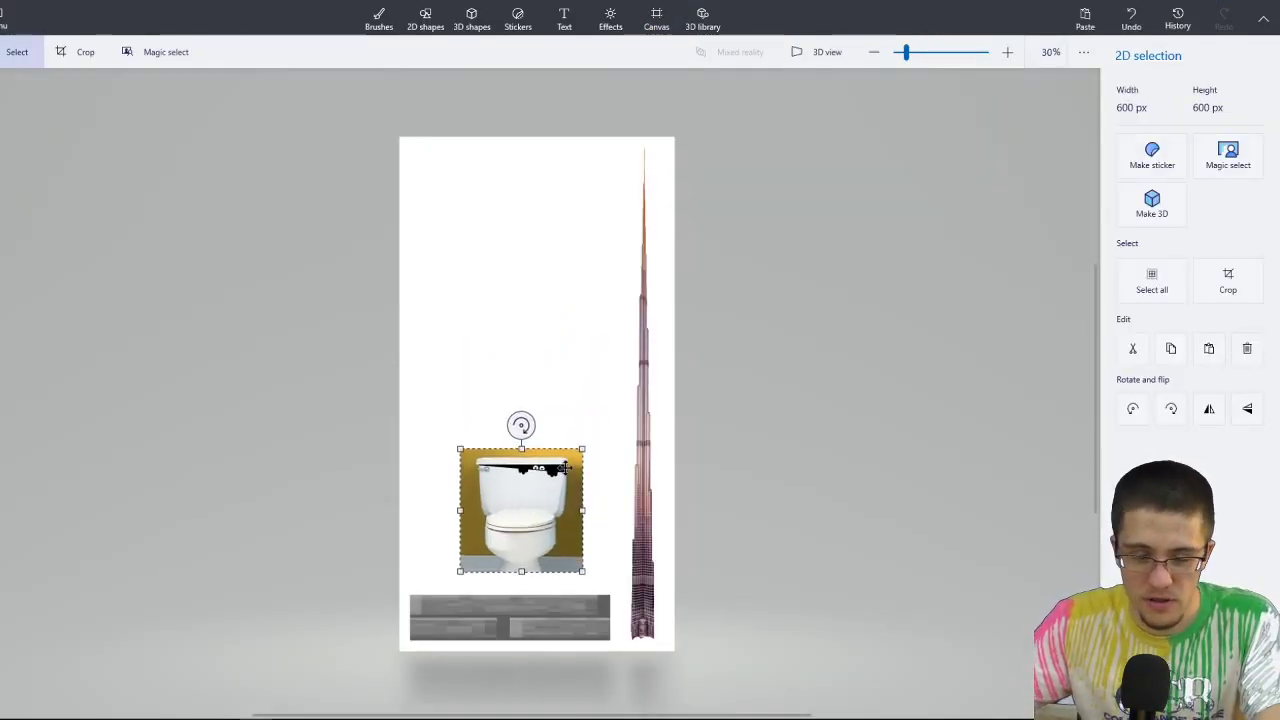
left_click_drag(580, 443, 494, 537)
scroll(531, 566, "up", 5)
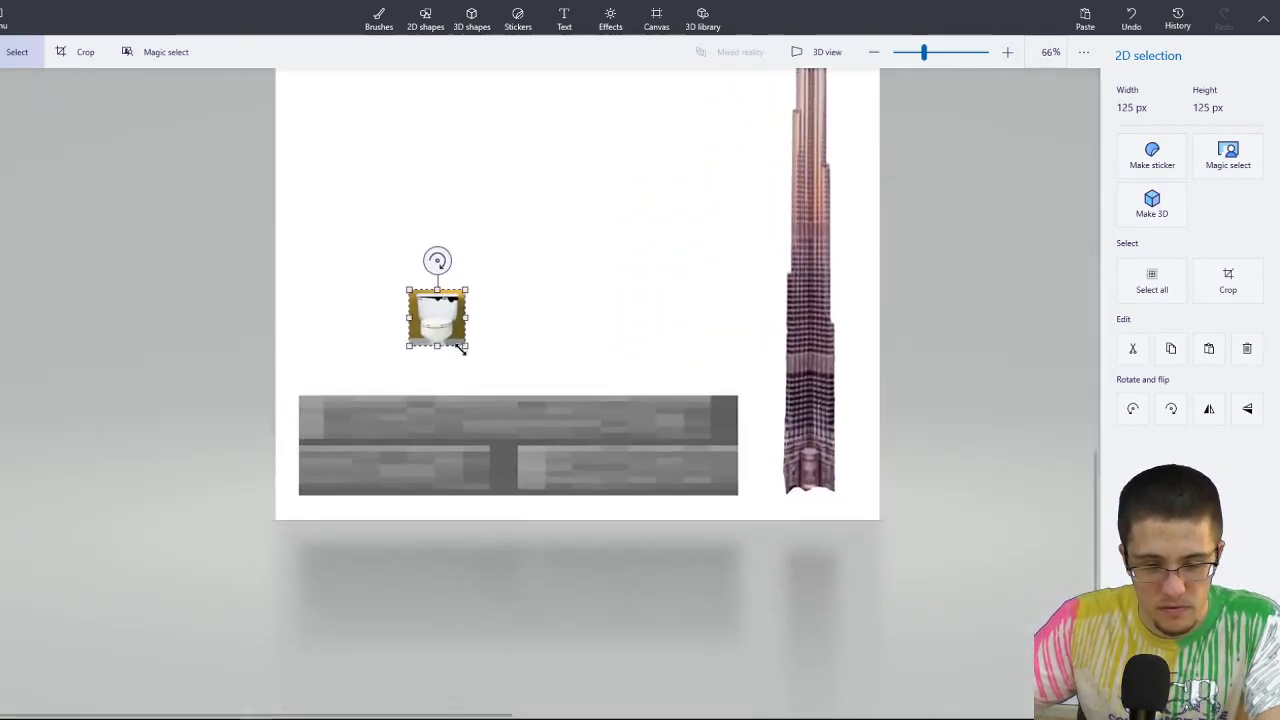
left_click_drag(441, 339, 521, 486)
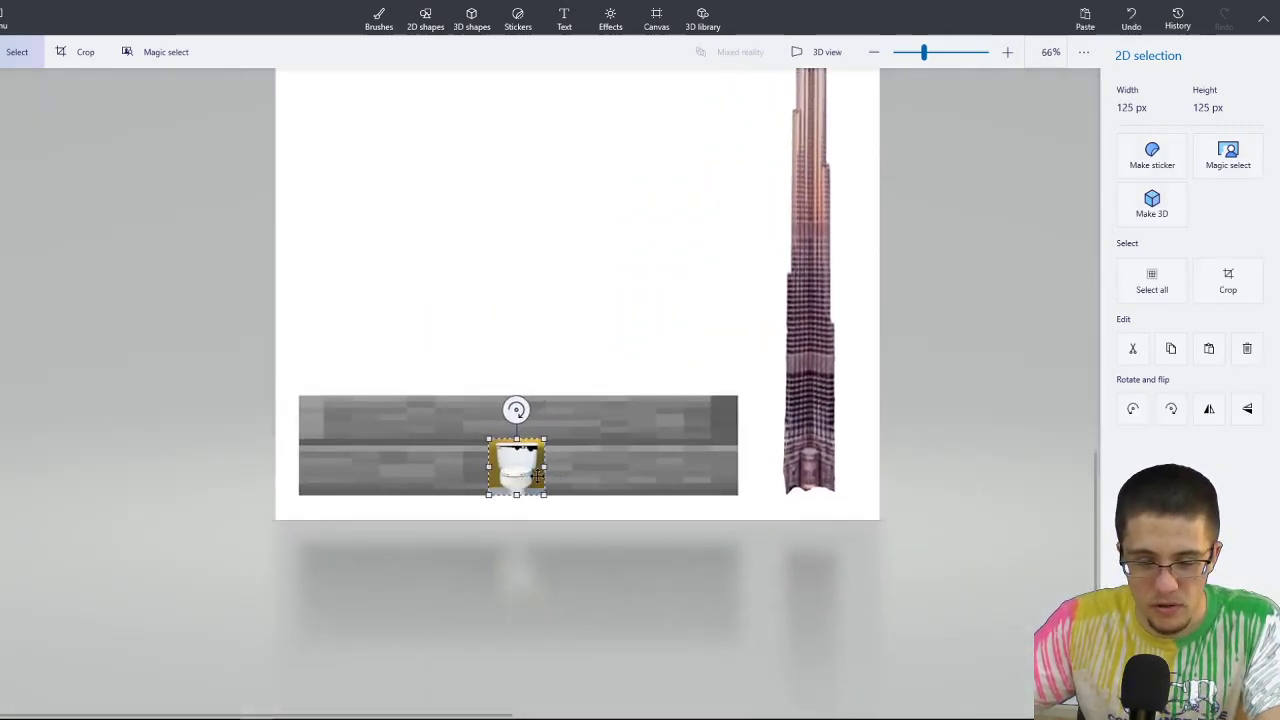
Add white 'entrance' text to the right of the toilet.
left_click(640, 370)
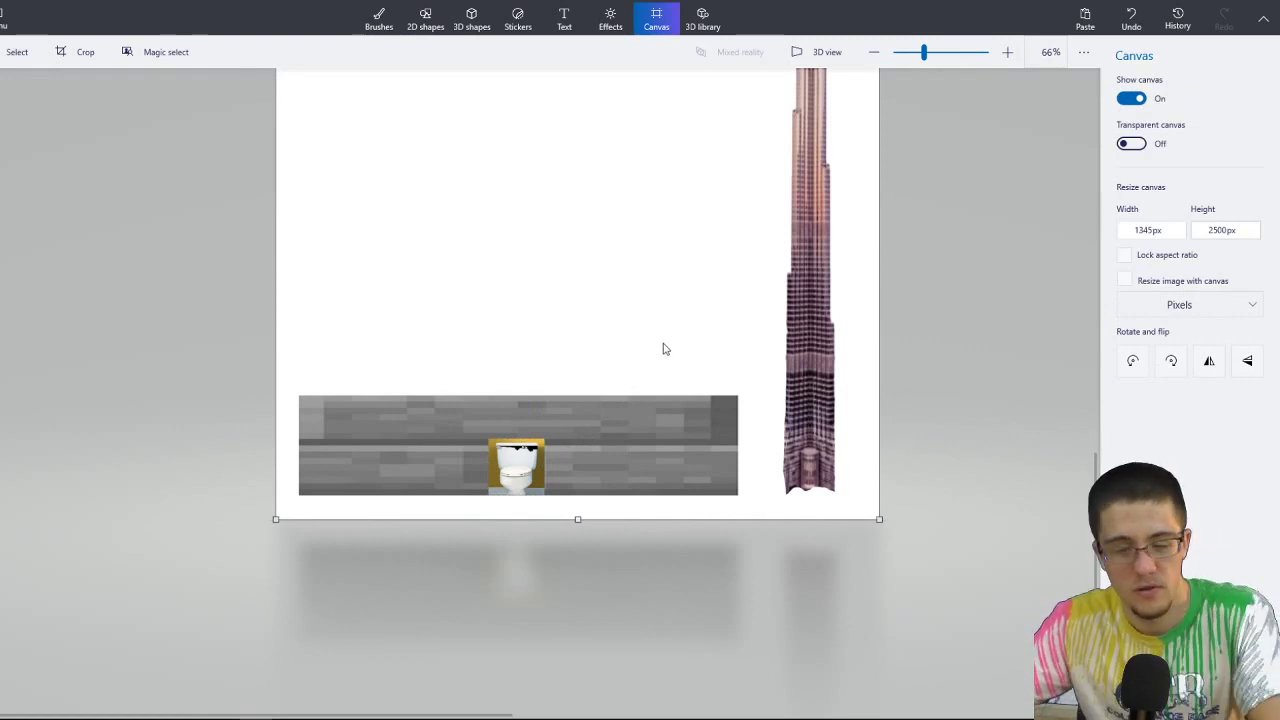
scroll(445, 420, "up", 3)
left_click(565, 20)
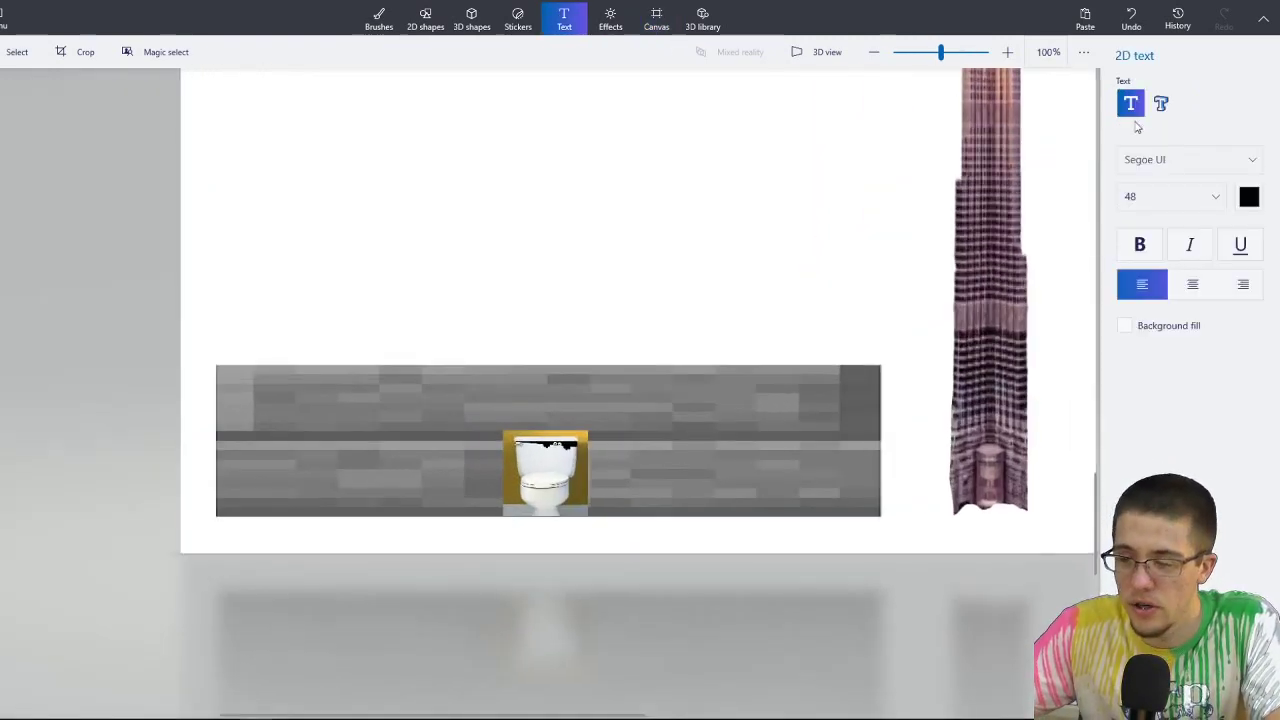
left_click(1249, 197)
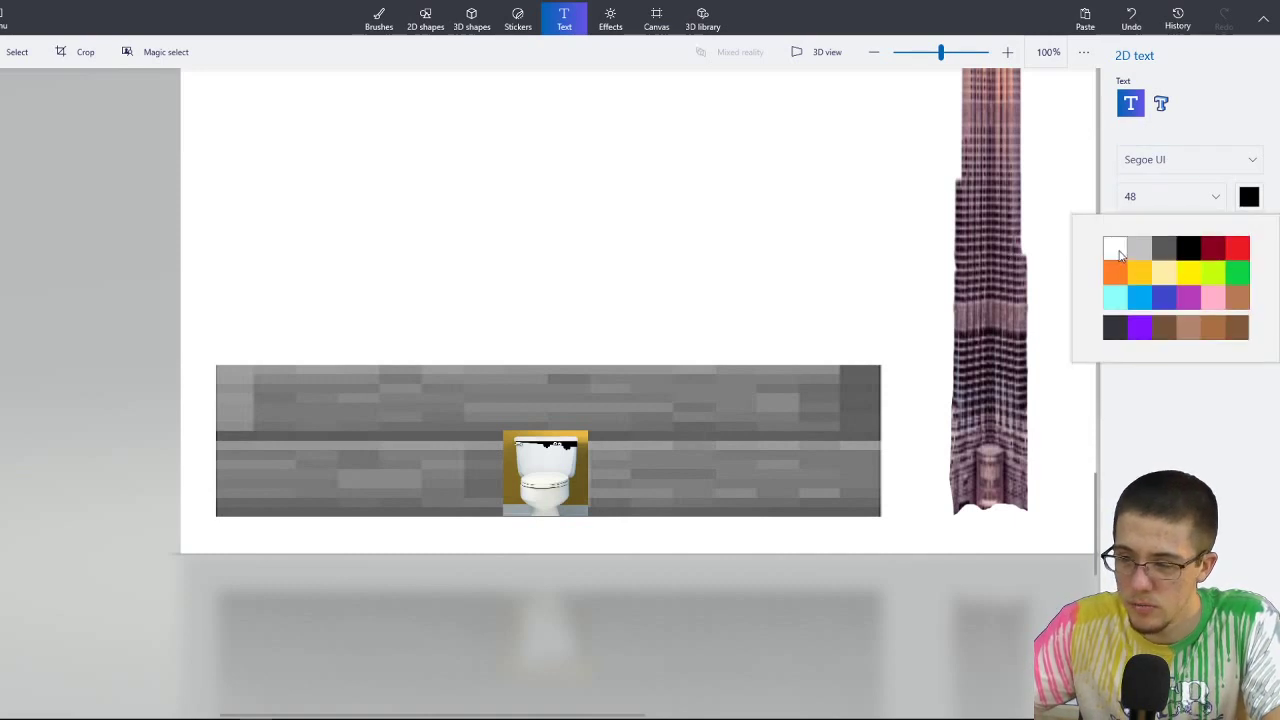
left_click(1115, 248)
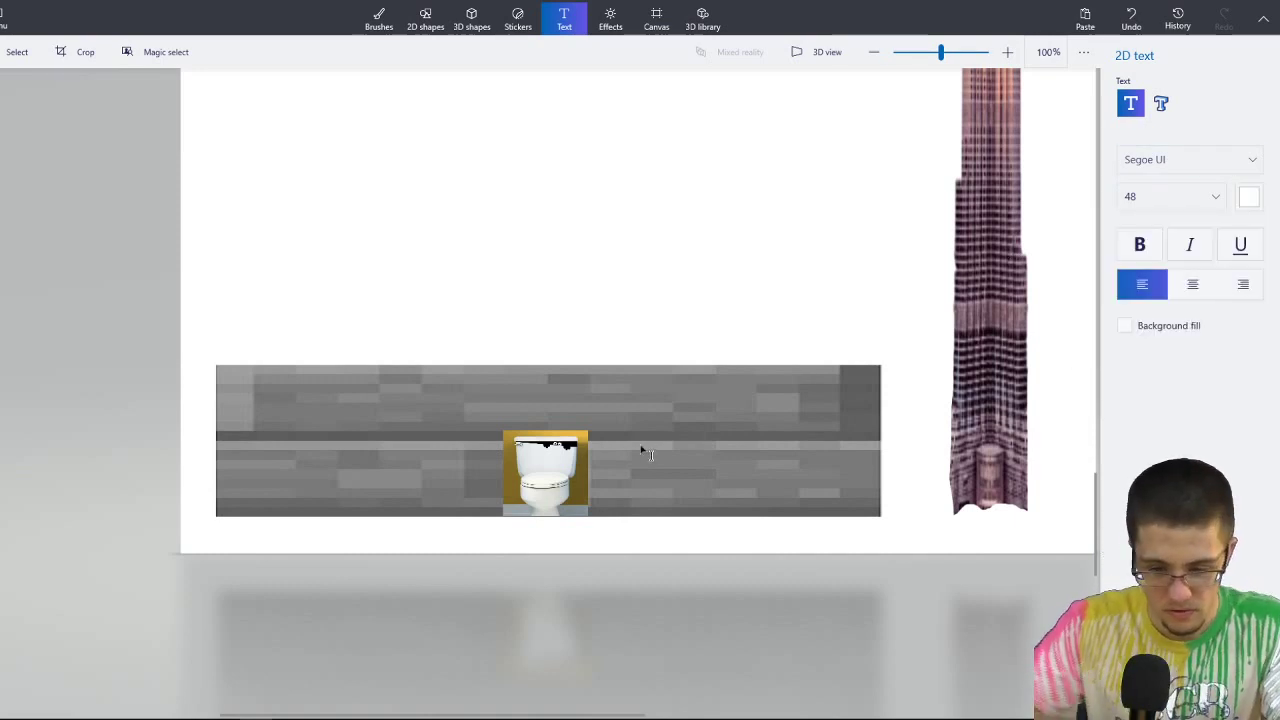
left_click_drag(612, 453, 978, 513)
type("entrance")
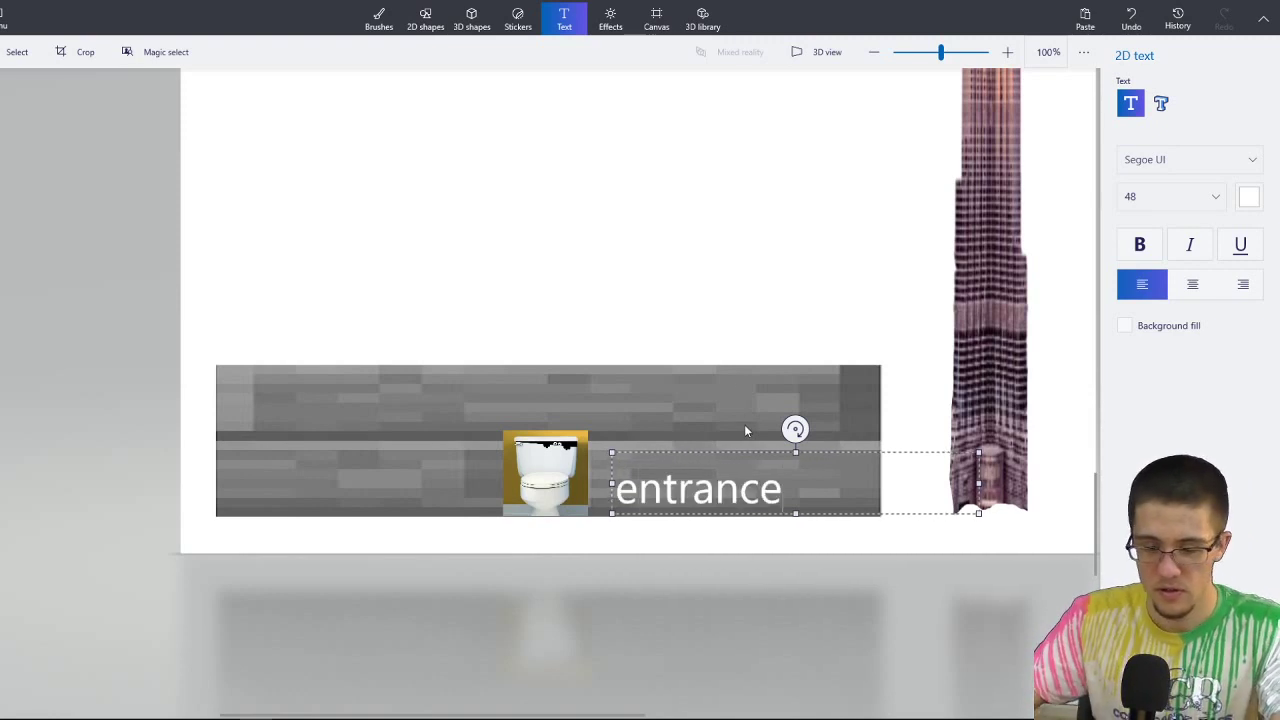
left_click(741, 423)
Draw a curved arrow with an arrowhead pointing at the toilet using the Pixel pen.
left_click(378, 18)
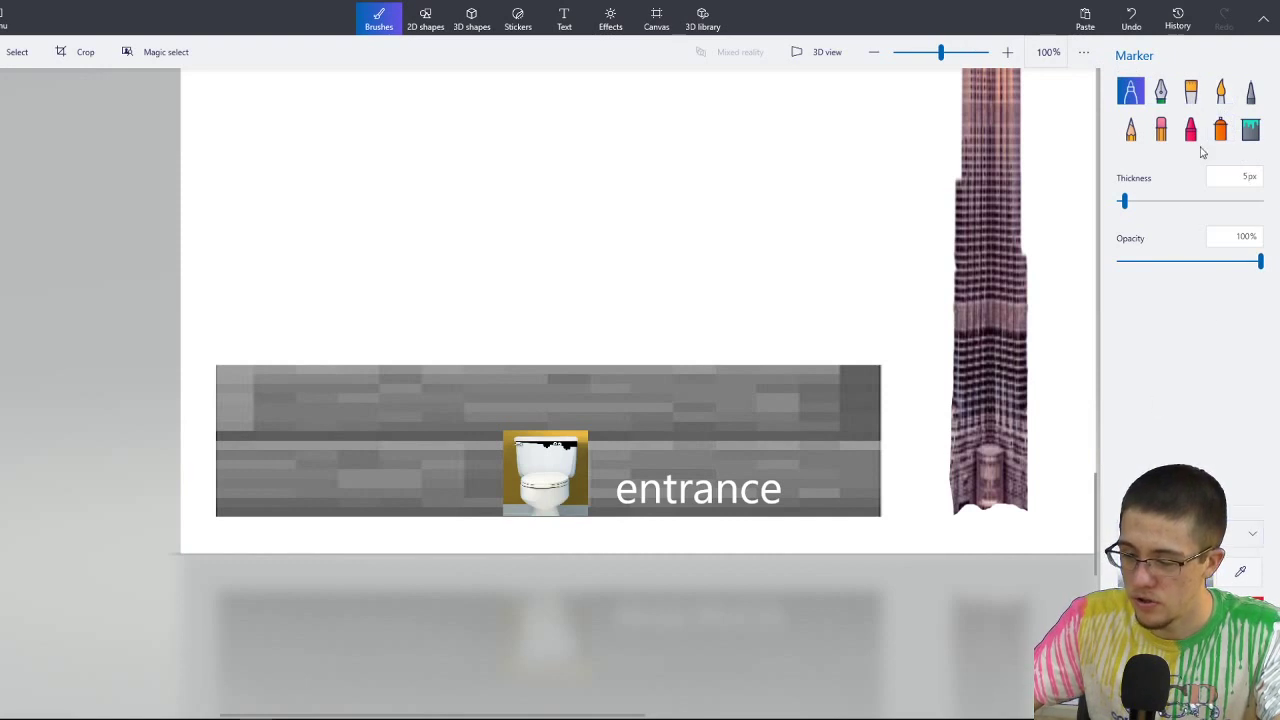
left_click(1250, 91)
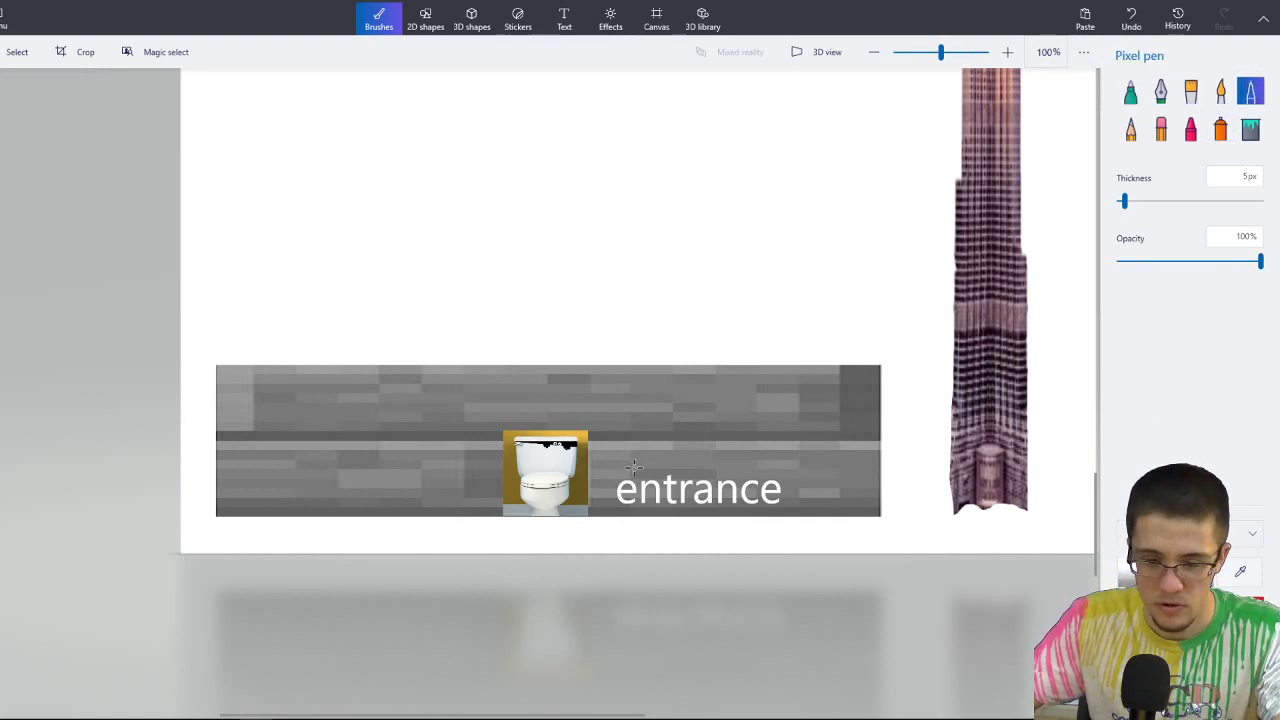
mouse_move(638, 466)
left_mouse_down()
mouse_move(641, 436)
mouse_move(599, 457)
left_mouse_up()
scroll(607, 432, "up", 5, "ctrl")
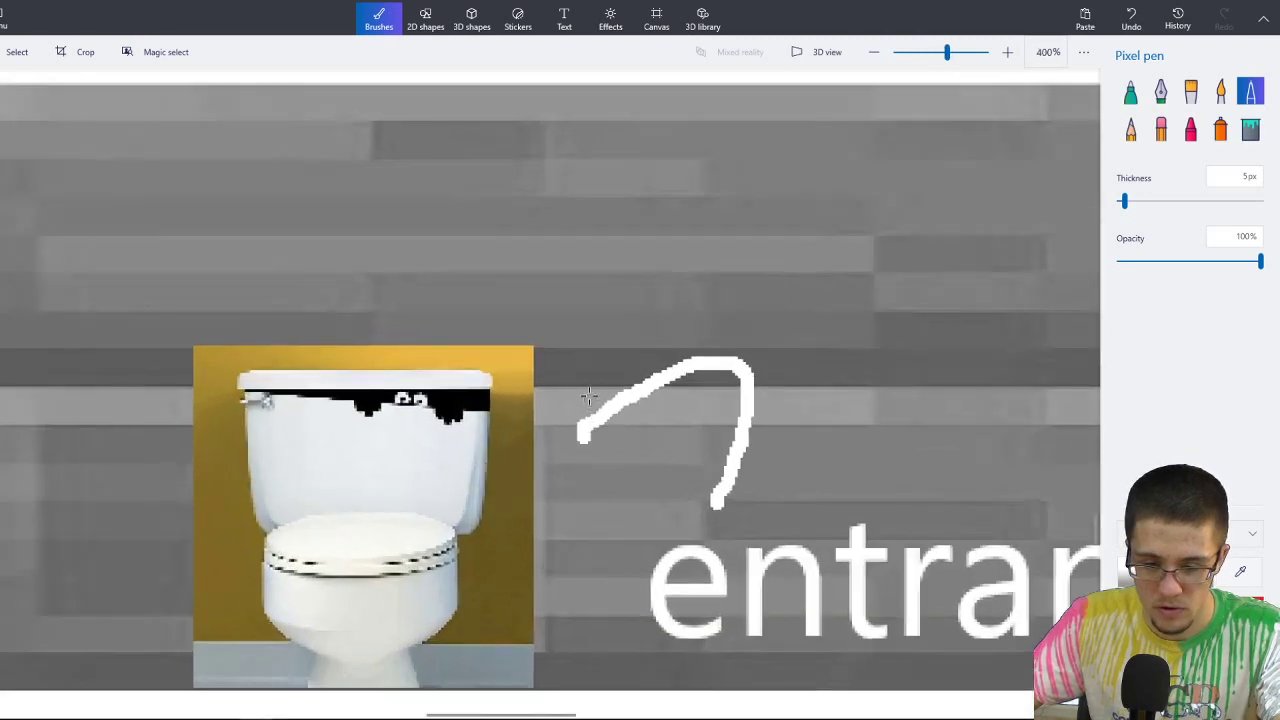
mouse_move(588, 388)
left_mouse_down()
mouse_move(579, 447)
mouse_move(622, 442)
mouse_move(590, 400)
mouse_move(604, 440)
mouse_move(596, 428)
left_mouse_up()
scroll(596, 428, "down", 5, "ctrl")
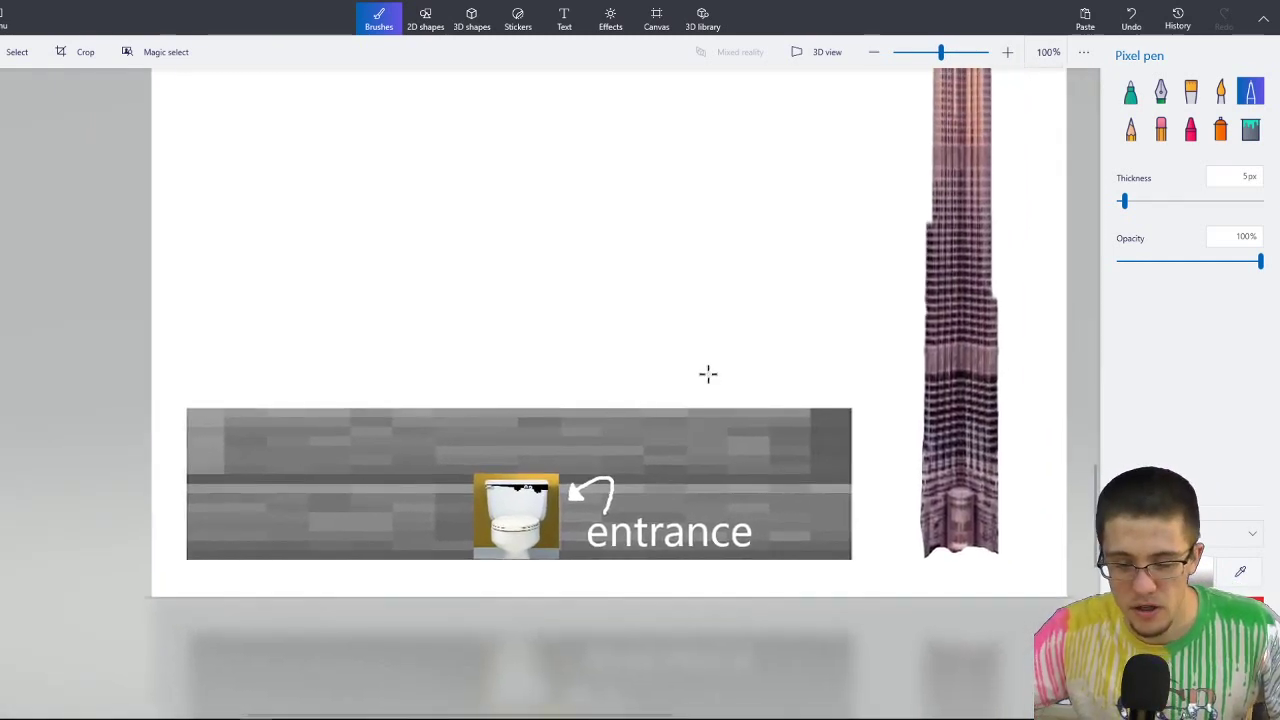
right_click_drag(706, 374, 655, 442)
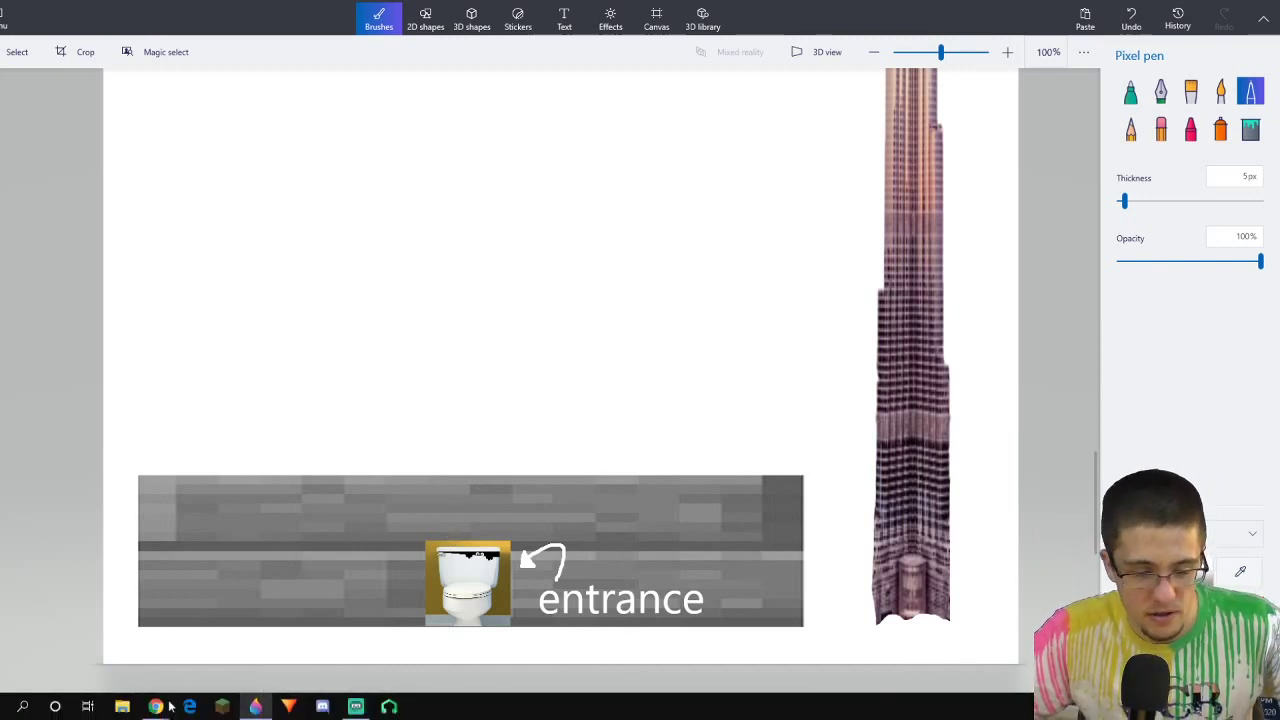
Search images for 'funny cone' and preview the Traffic cones image.
mouse_move(155, 706)
left_click(203, 663)
key("Escape")
scroll(640, 400, "up", 5)
left_click(115, 77)
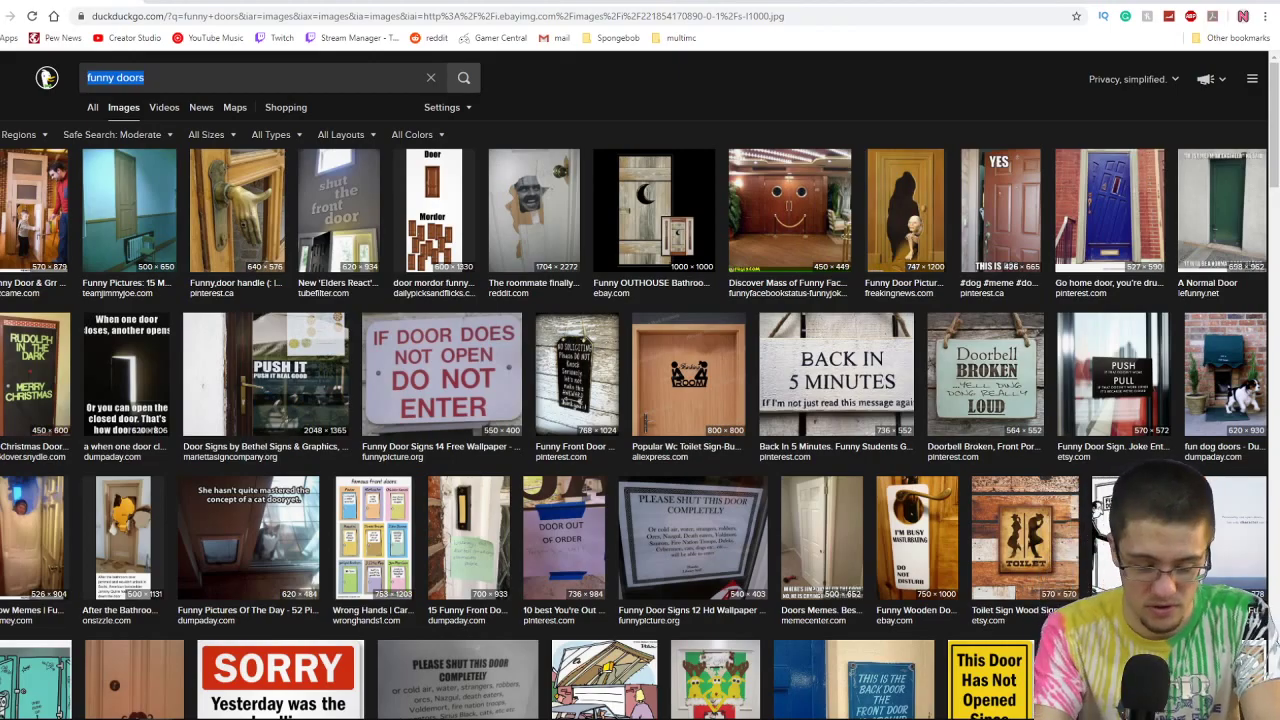
type("funny con")
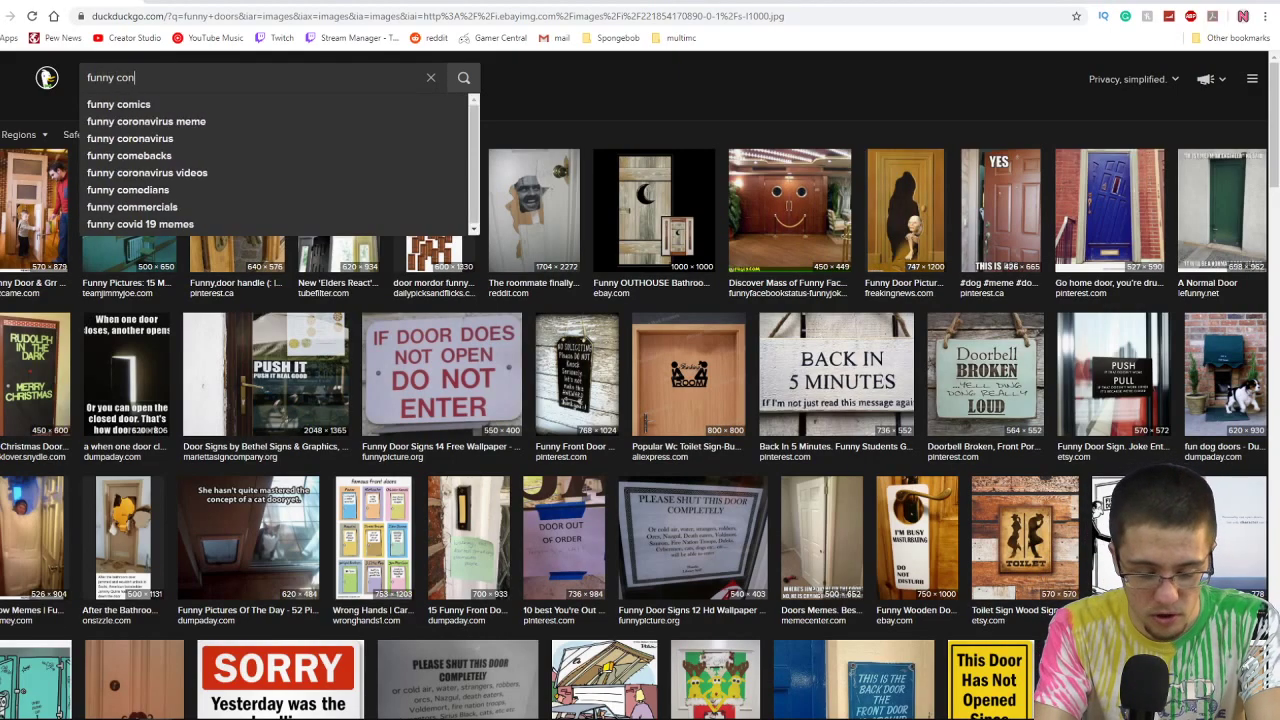
type("e")
key("Return")
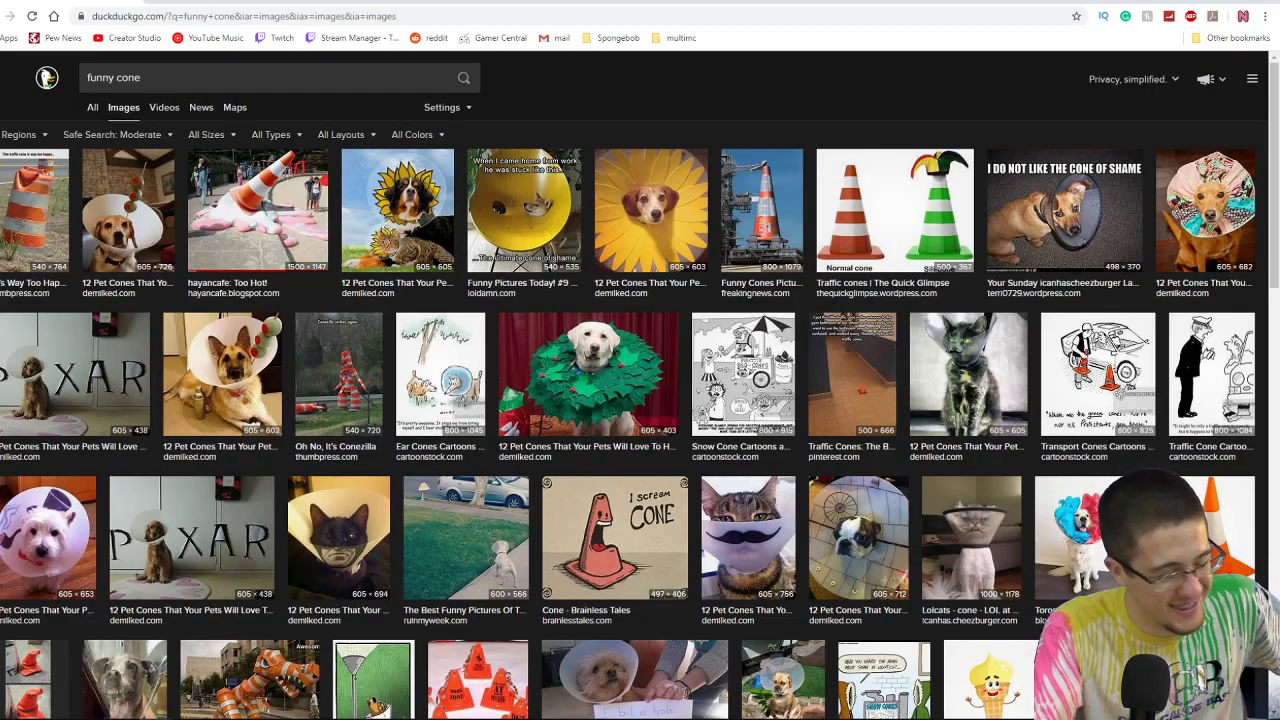
left_click(877, 201)
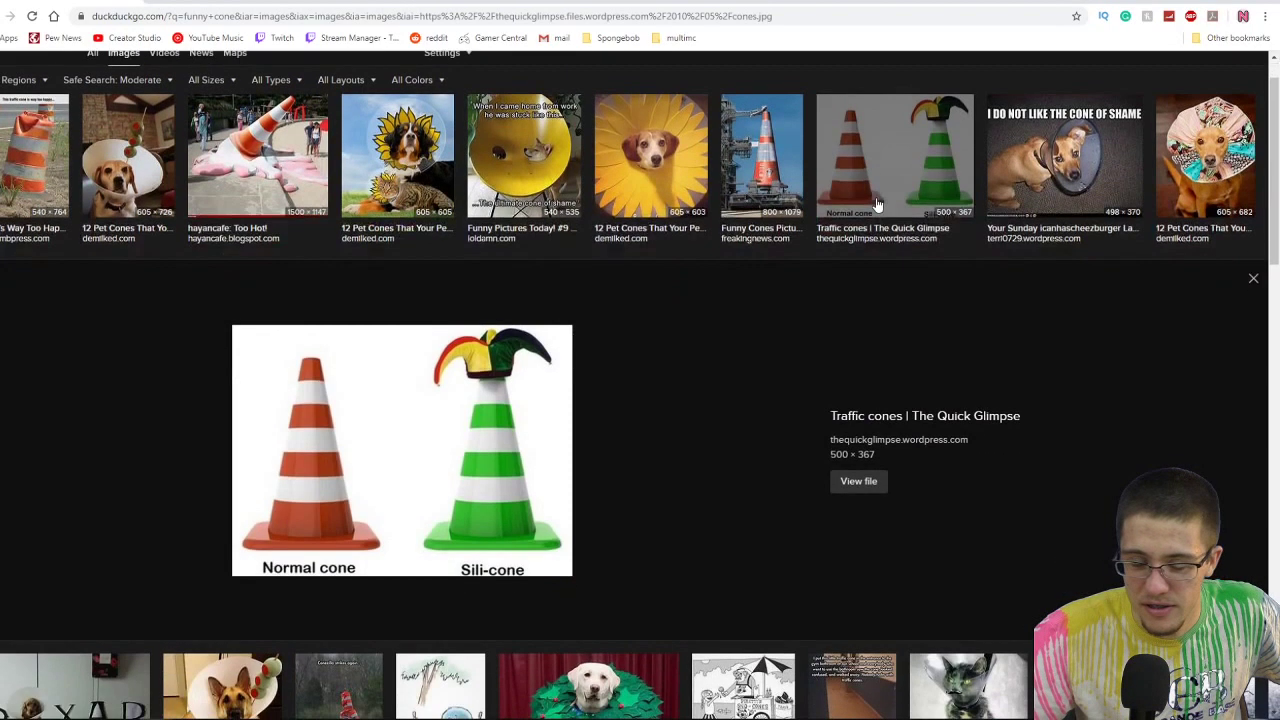
left_click(1254, 280)
Search for 'silocone', then refine the search to 'silocone png'.
scroll(503, 348, "up", 2)
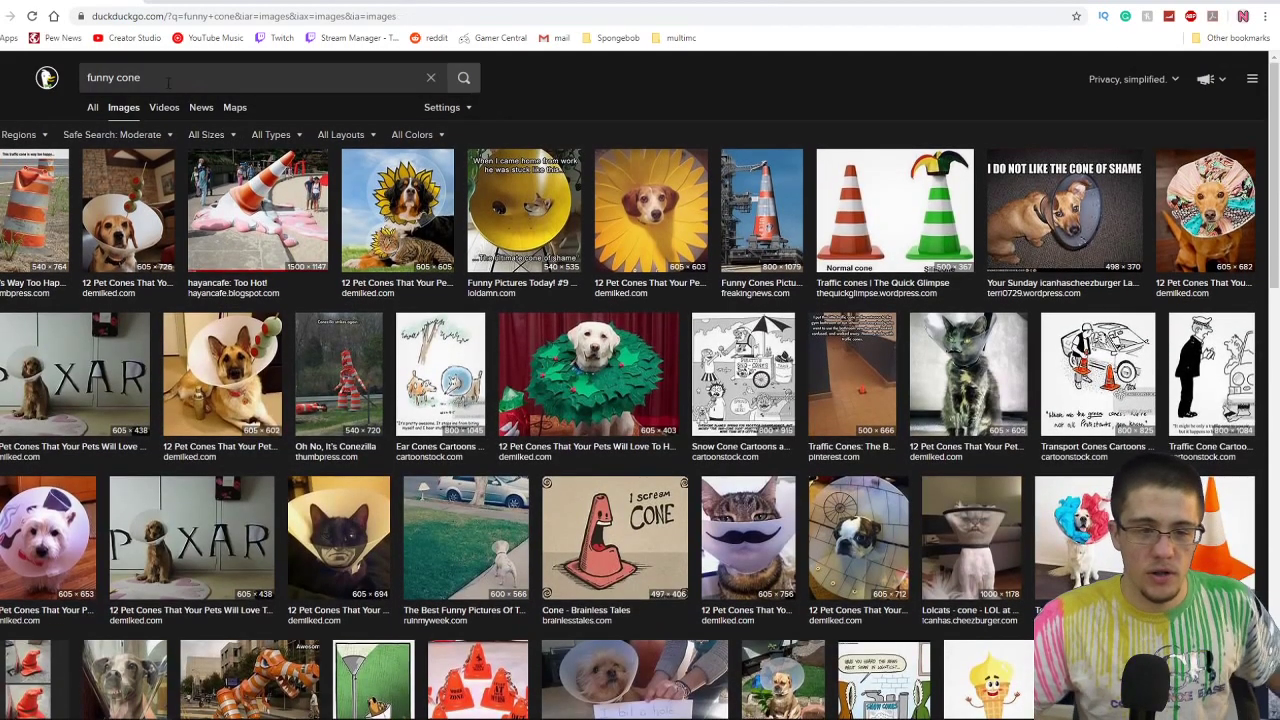
key("Tab")
type("sil")
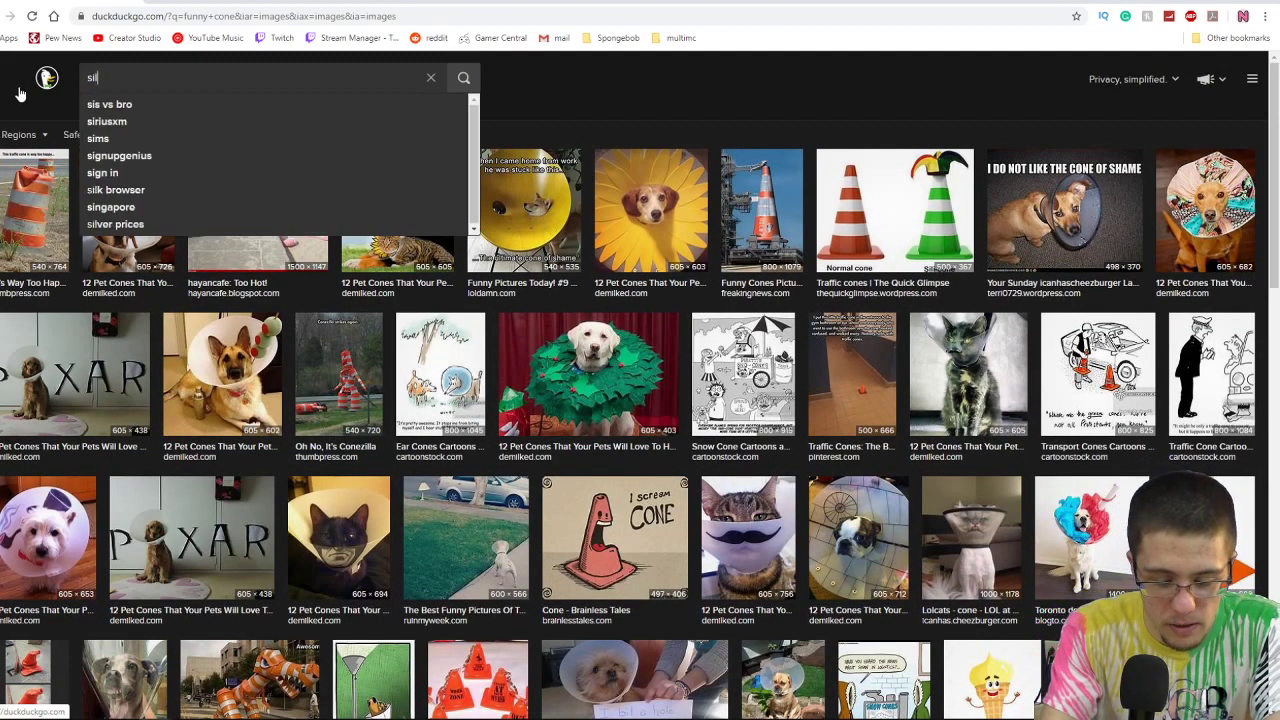
type("ocone")
key("Return")
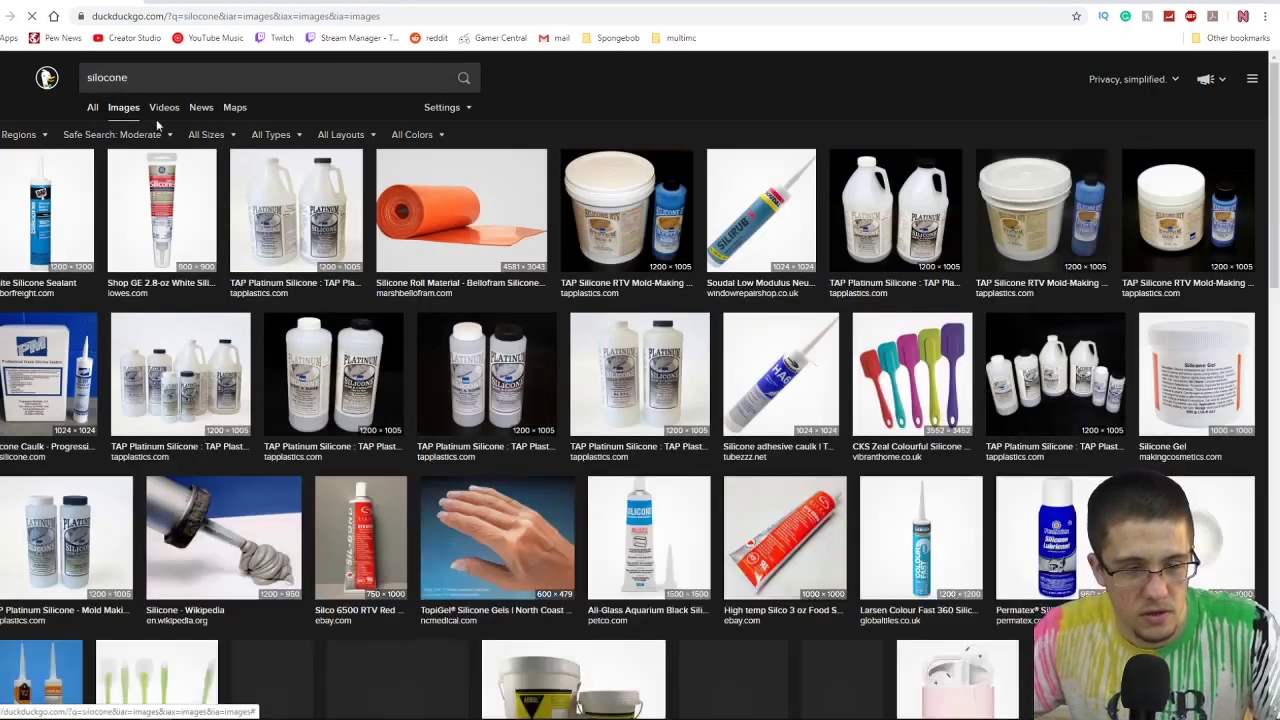
left_click(13, 218)
scroll(278, 200, "up", 1)
left_click(249, 87)
type("png")
key("Return")
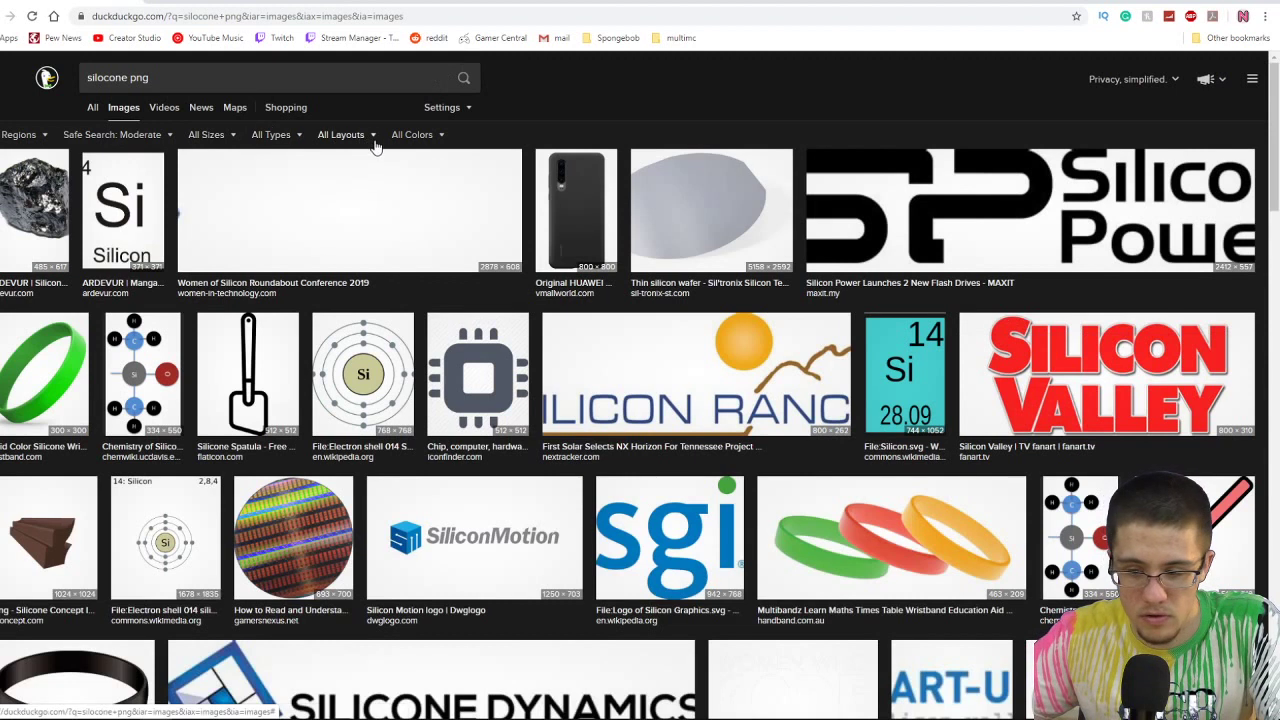
Open the silicone sealant tube image preview and copy the image.
scroll(523, 205, "down", 1)
scroll(524, 211, "down", 3)
scroll(520, 225, "down", 2)
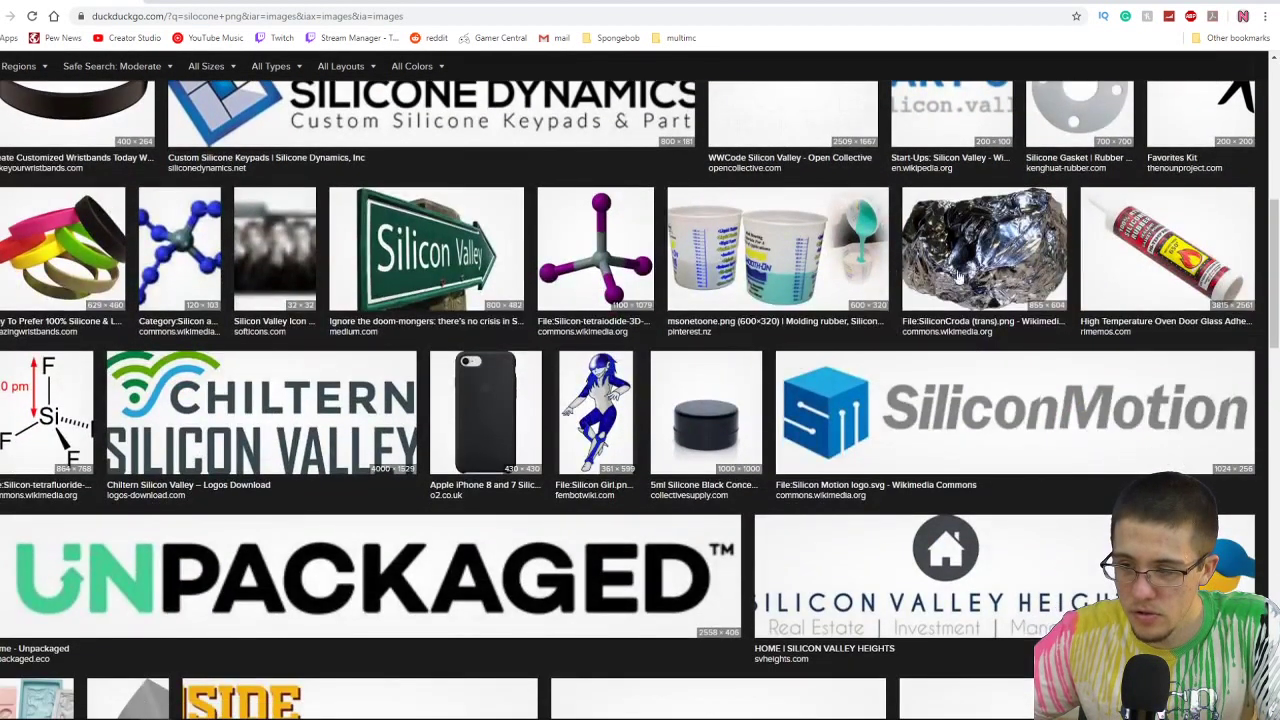
left_click(1118, 252)
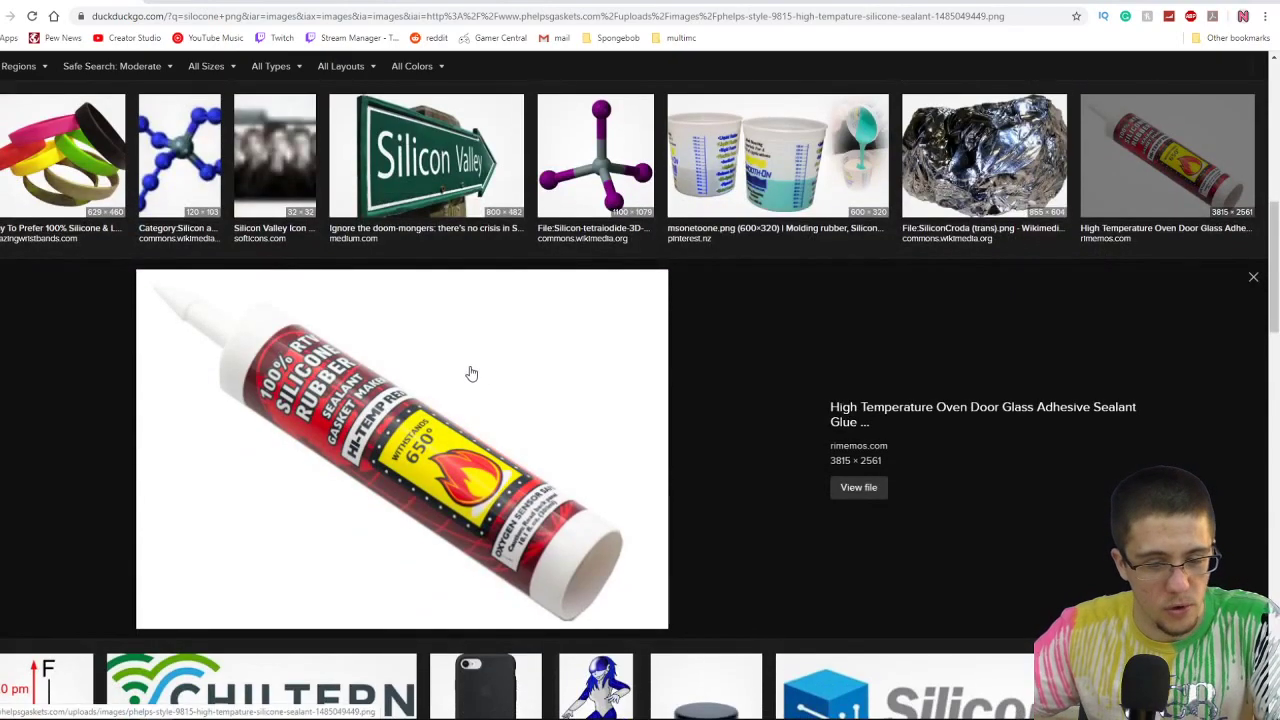
right_click(322, 348)
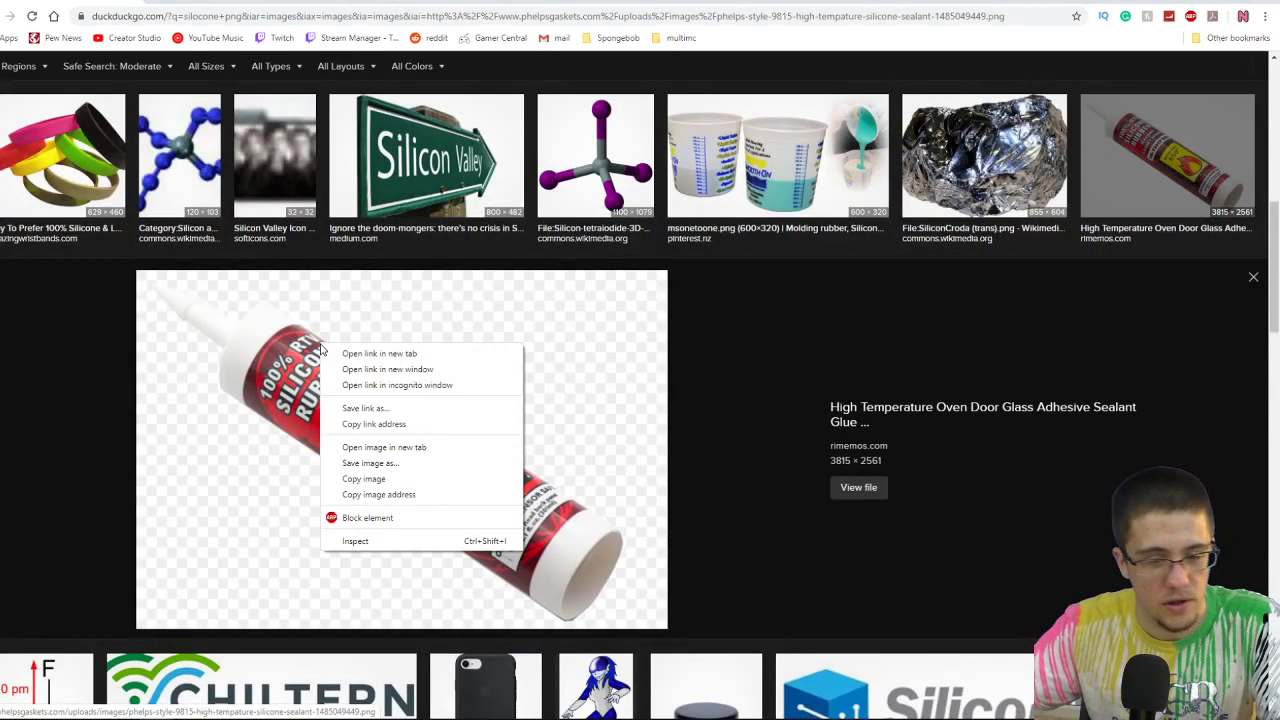
left_click(372, 474)
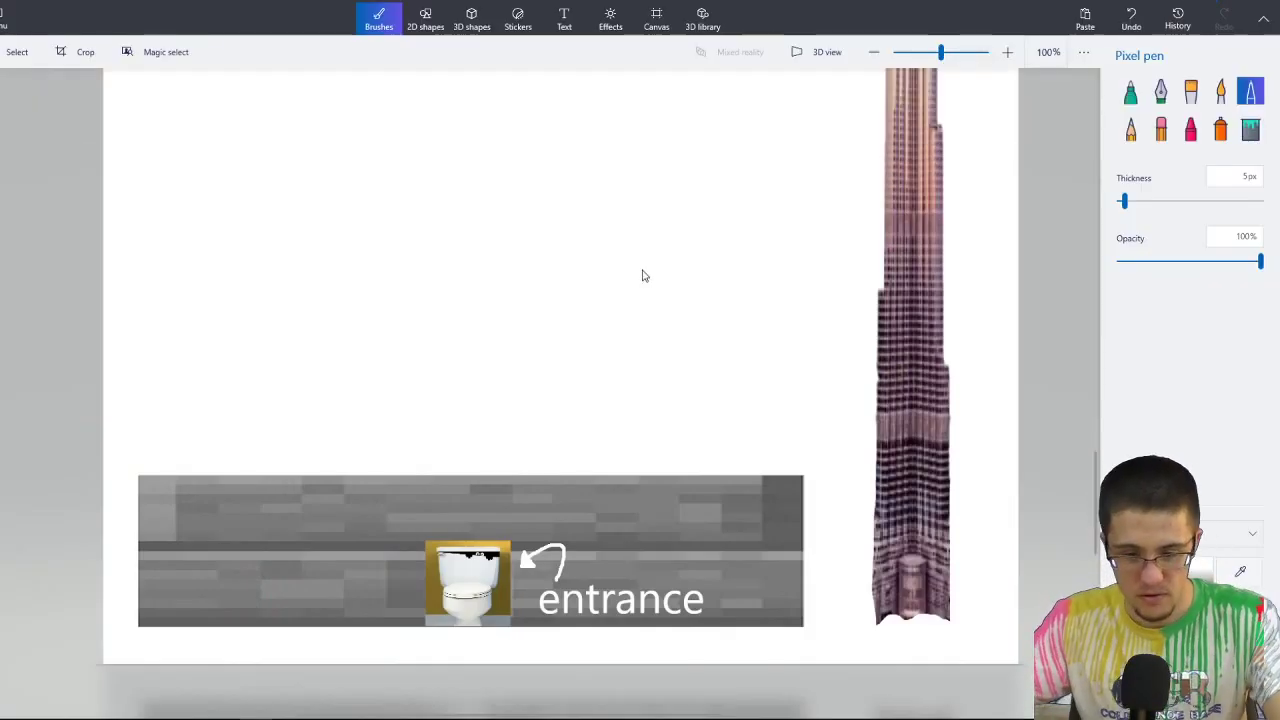
key("ctrl+v")
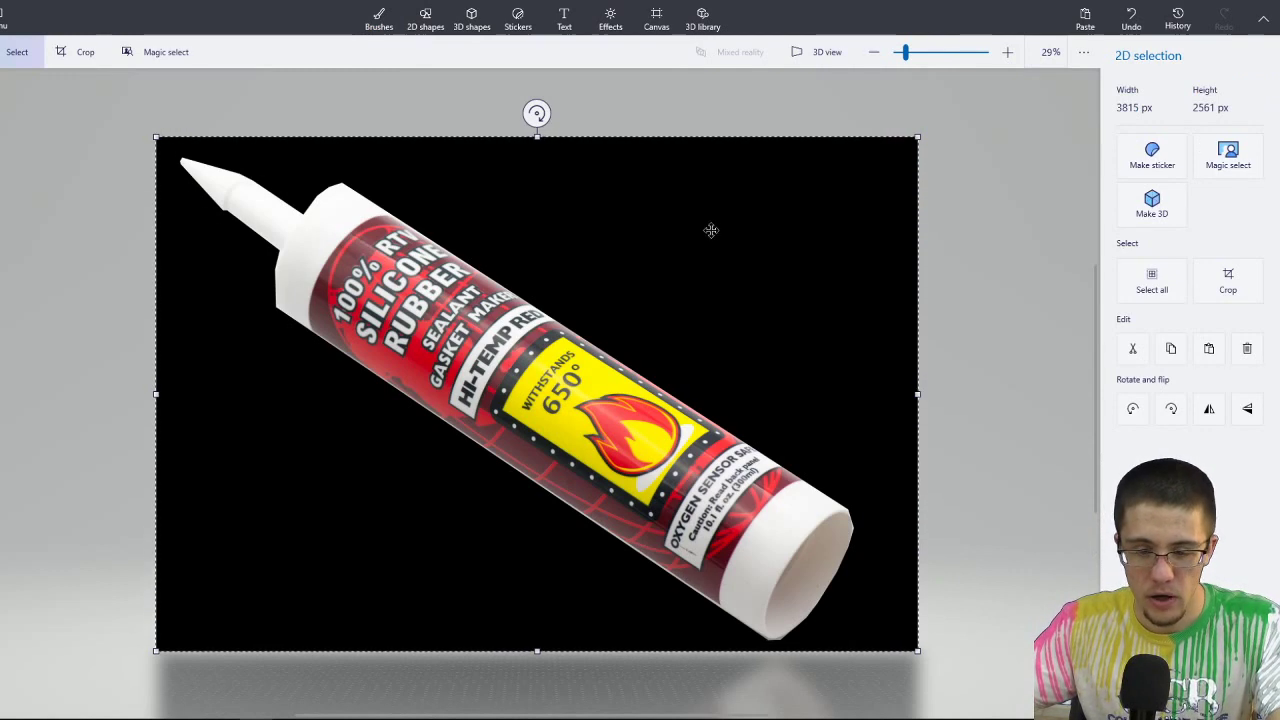
left_click(920, 218)
key("ctrl+z")
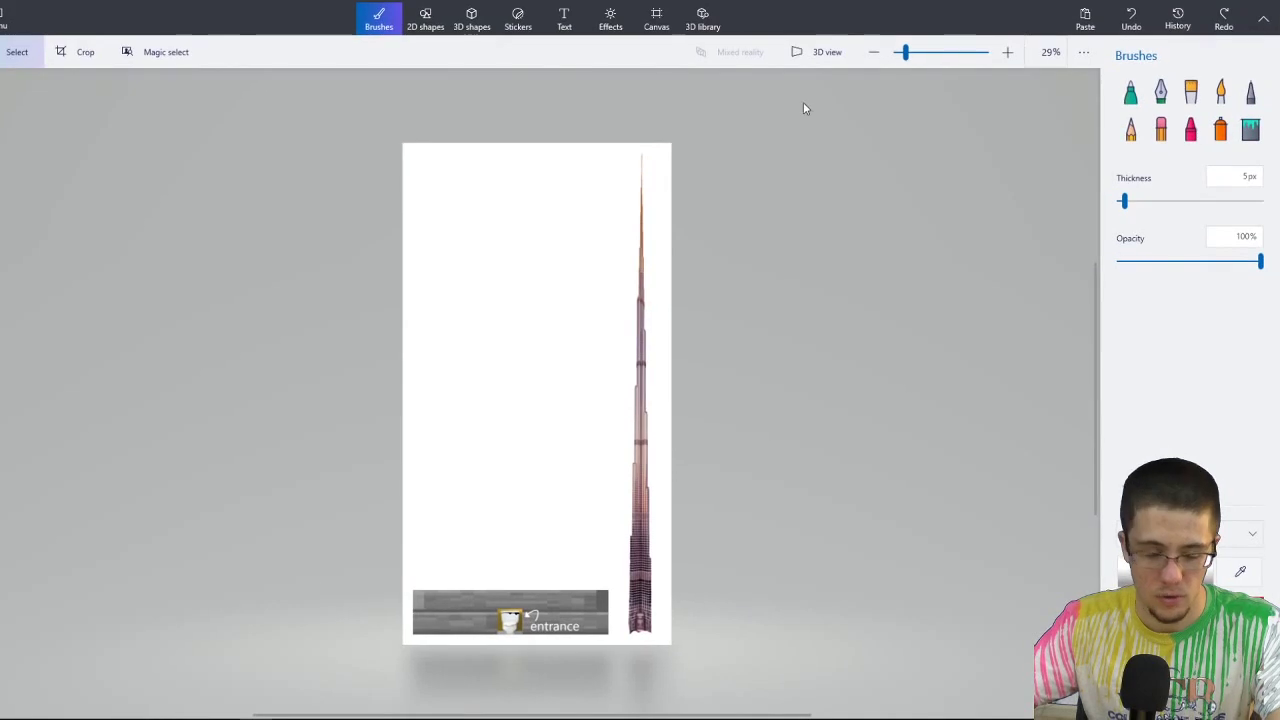
key("alt+Tab")
left_click(10, 16)
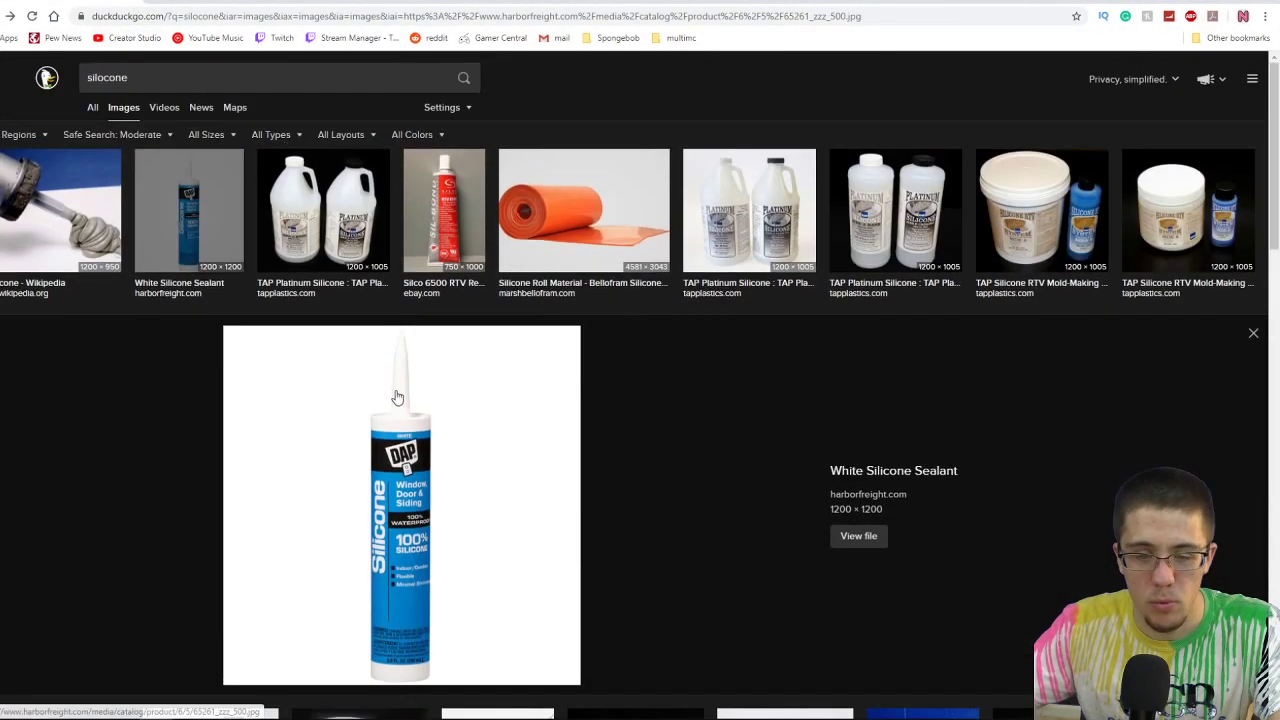
right_click(396, 392)
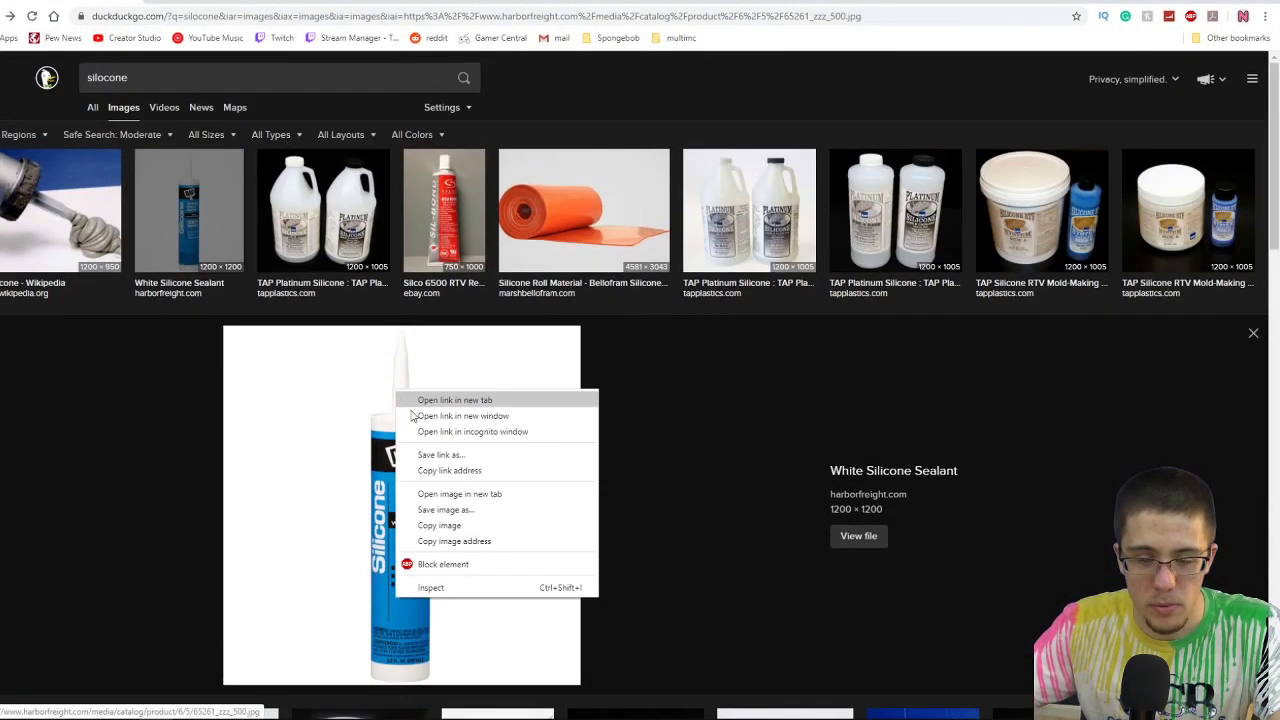
left_click(441, 526)
key("alt+Tab")
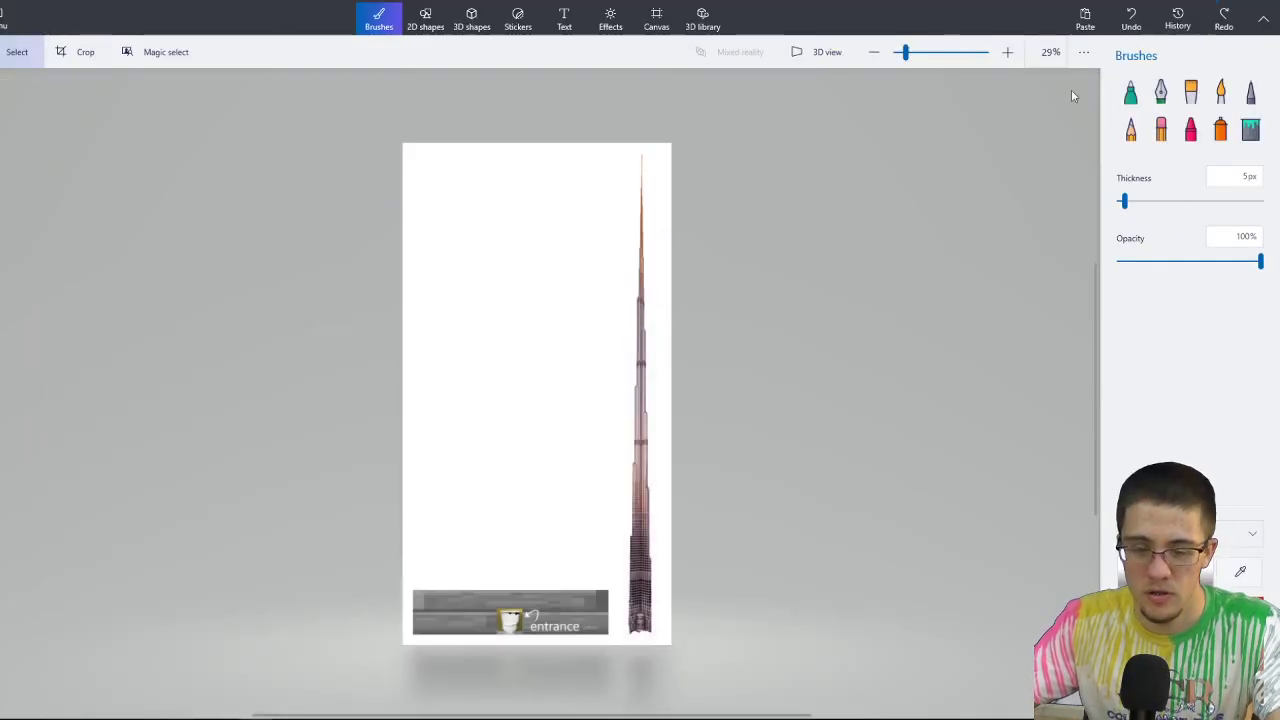
key("alt+Tab")
key("alt+Tab")
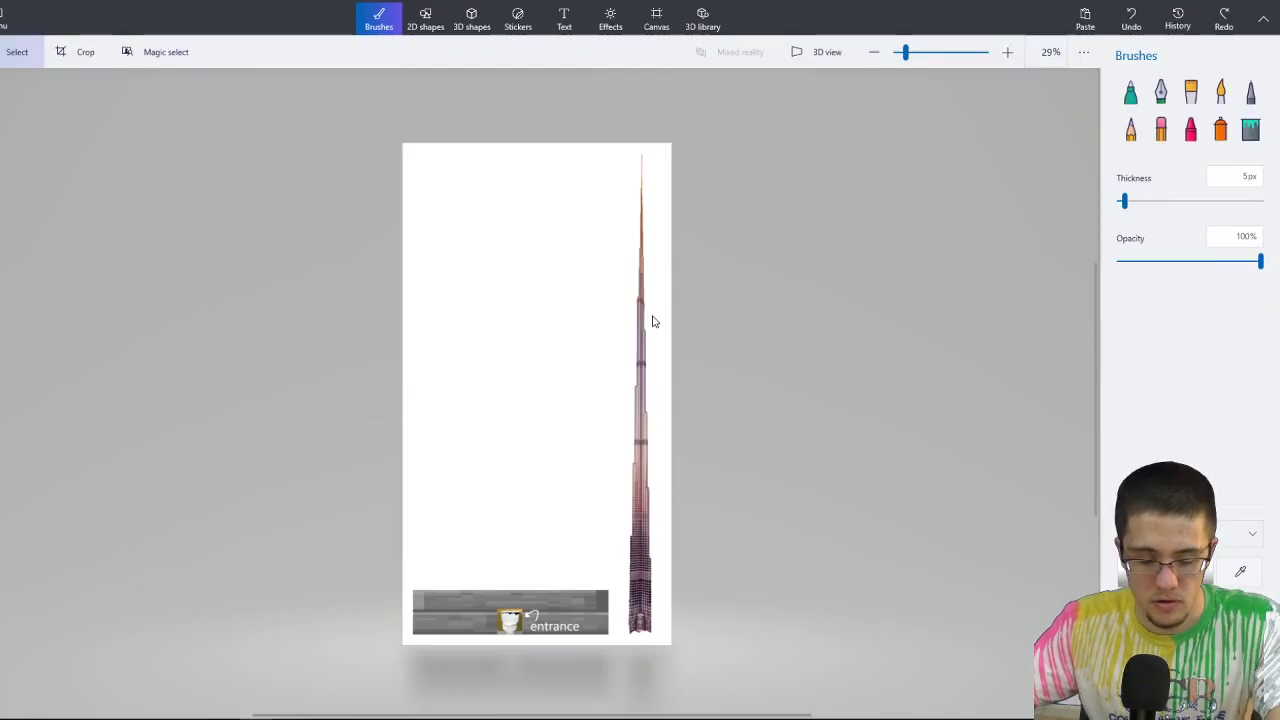
Paste the blue silicone tube, shrink it, and place it above the entrance strip.
key("ctrl+v")
scroll(558, 382, "up", 5)
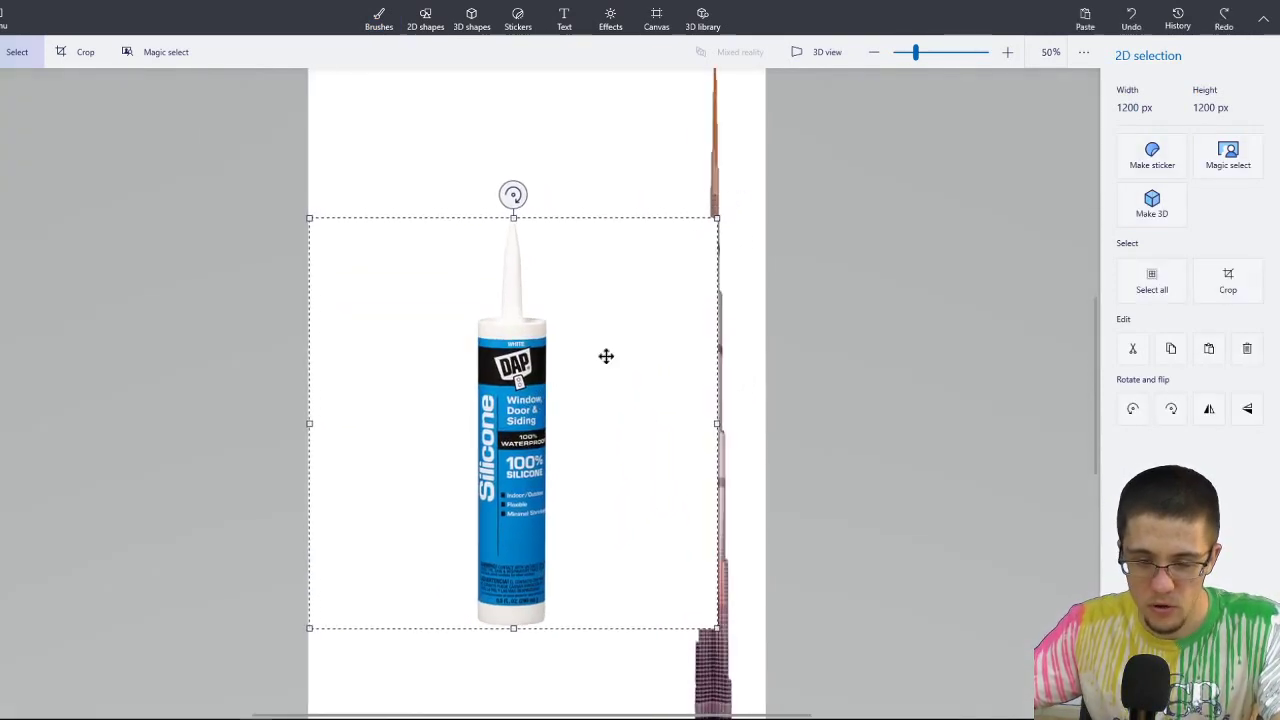
left_click_drag(720, 223, 497, 443)
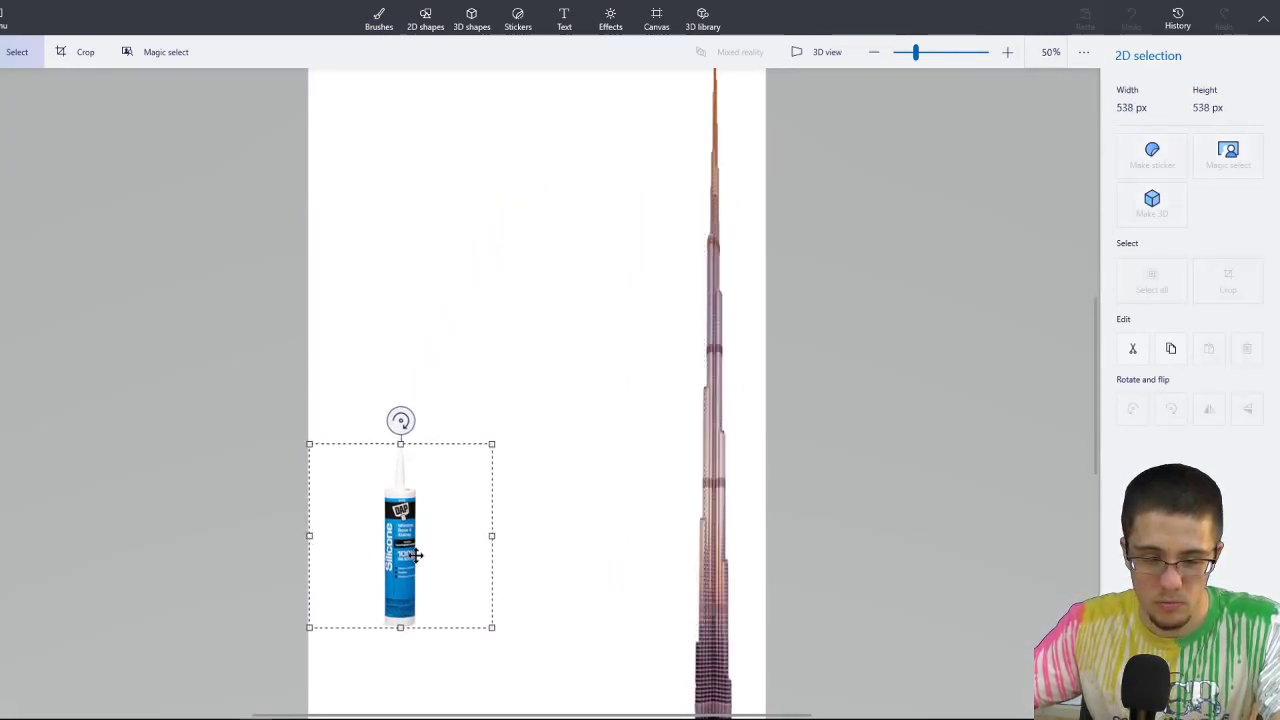
left_click_drag(449, 554, 534, 520)
scroll(600, 540, "up", 2)
scroll(629, 500, "down", 3)
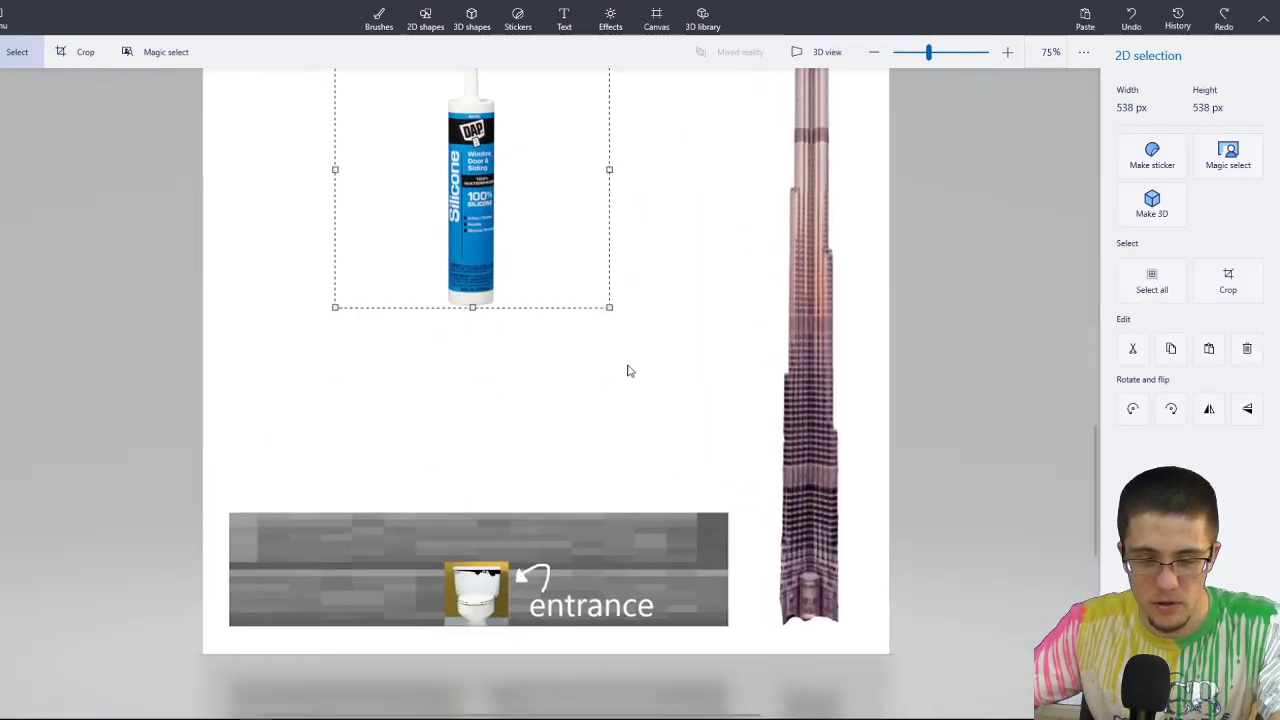
scroll(663, 211, "up", 3)
scroll(670, 451, "up", 5)
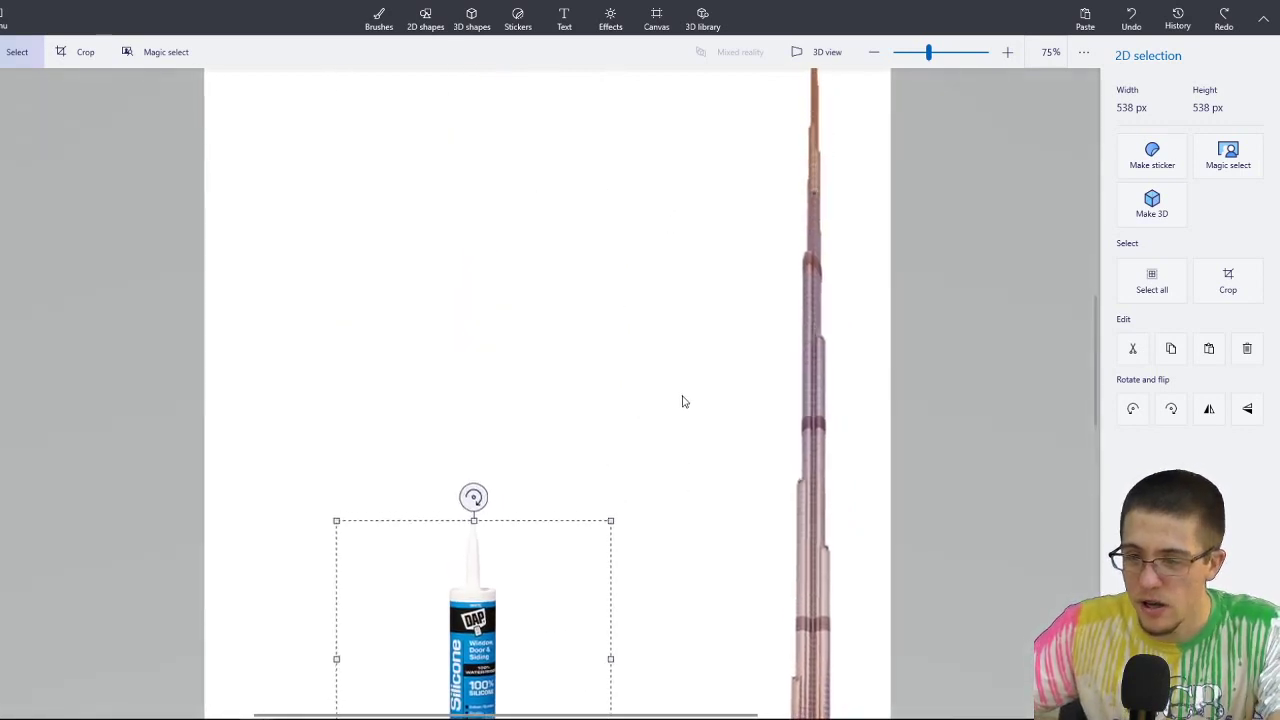
scroll(697, 400, "down", 2)
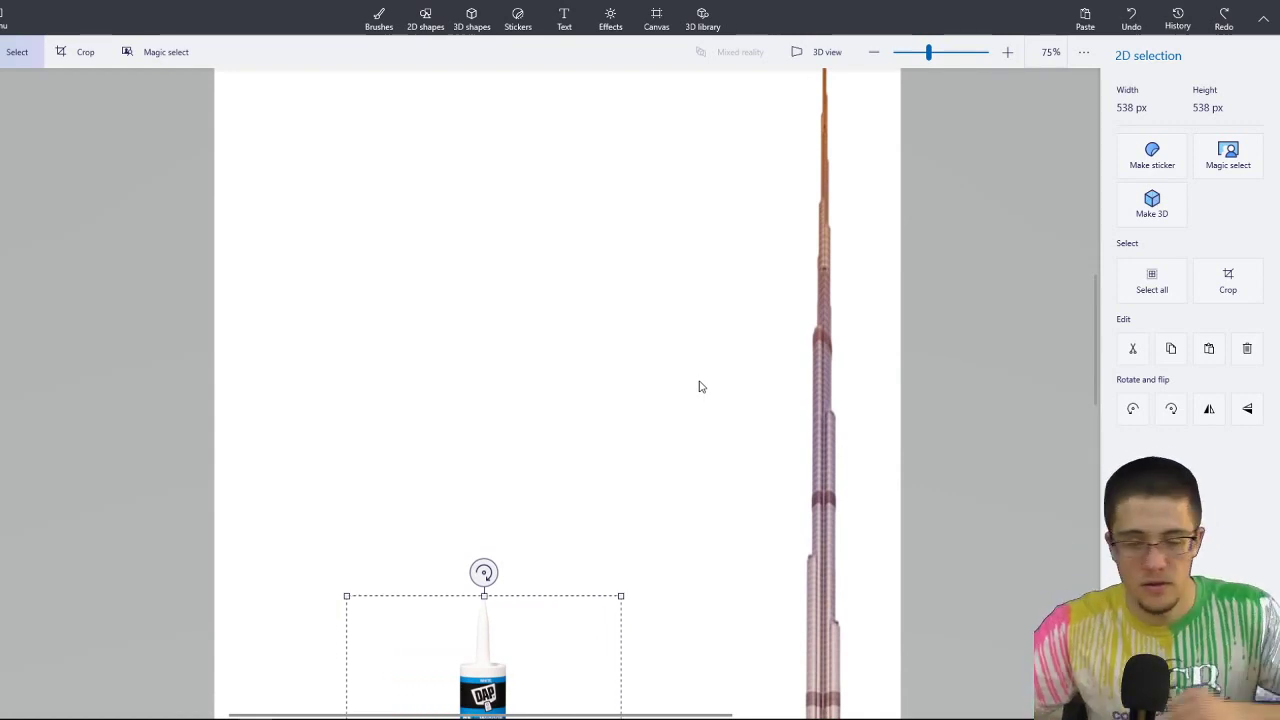
scroll(697, 384, "down", 1, "ctrl")
scroll(666, 403, "down", 4)
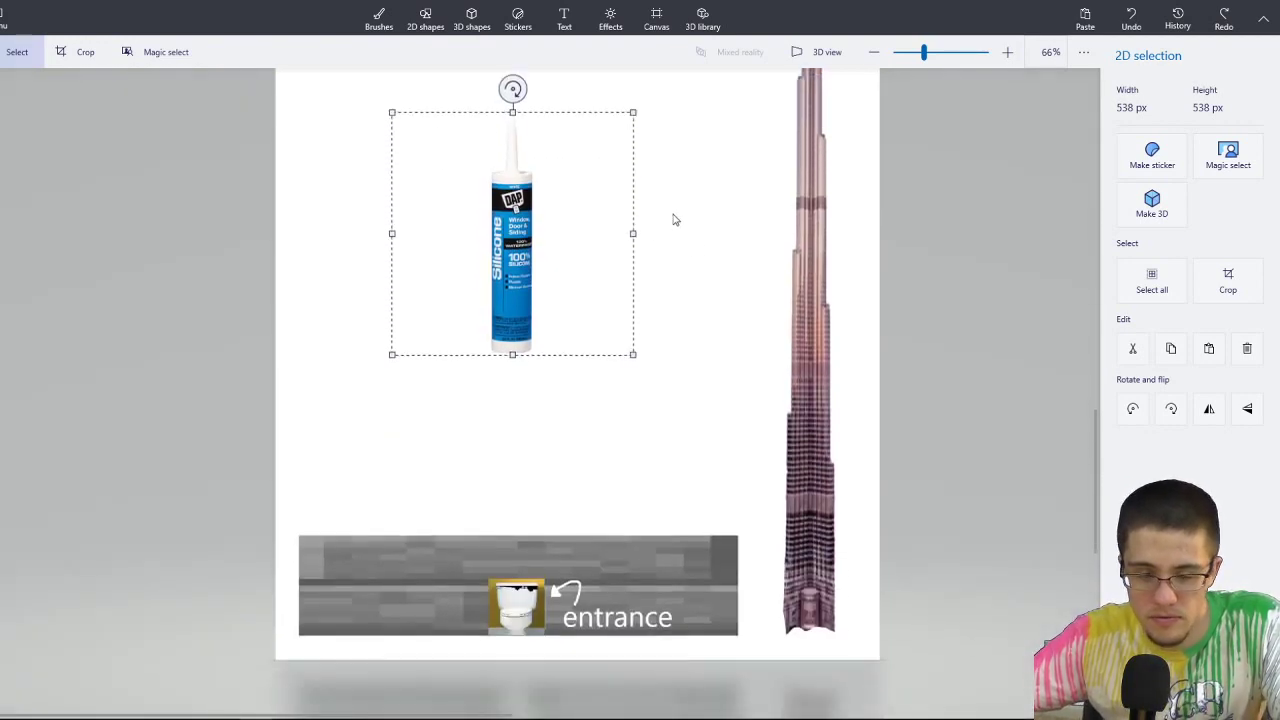
left_click_drag(546, 266, 540, 429)
key("b")
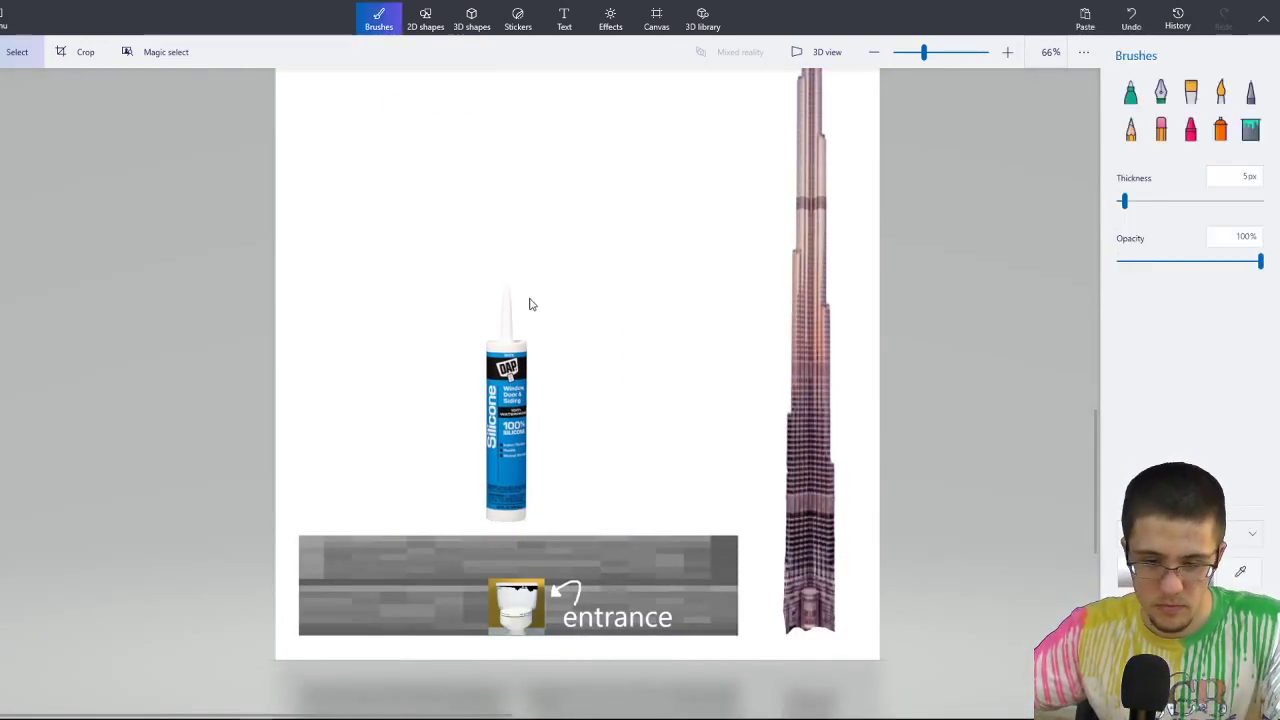
Reselect the silicone tube, reposition it, and stretch it wider.
left_click_drag(557, 277, 445, 525)
left_click_drag(528, 423, 762, 400)
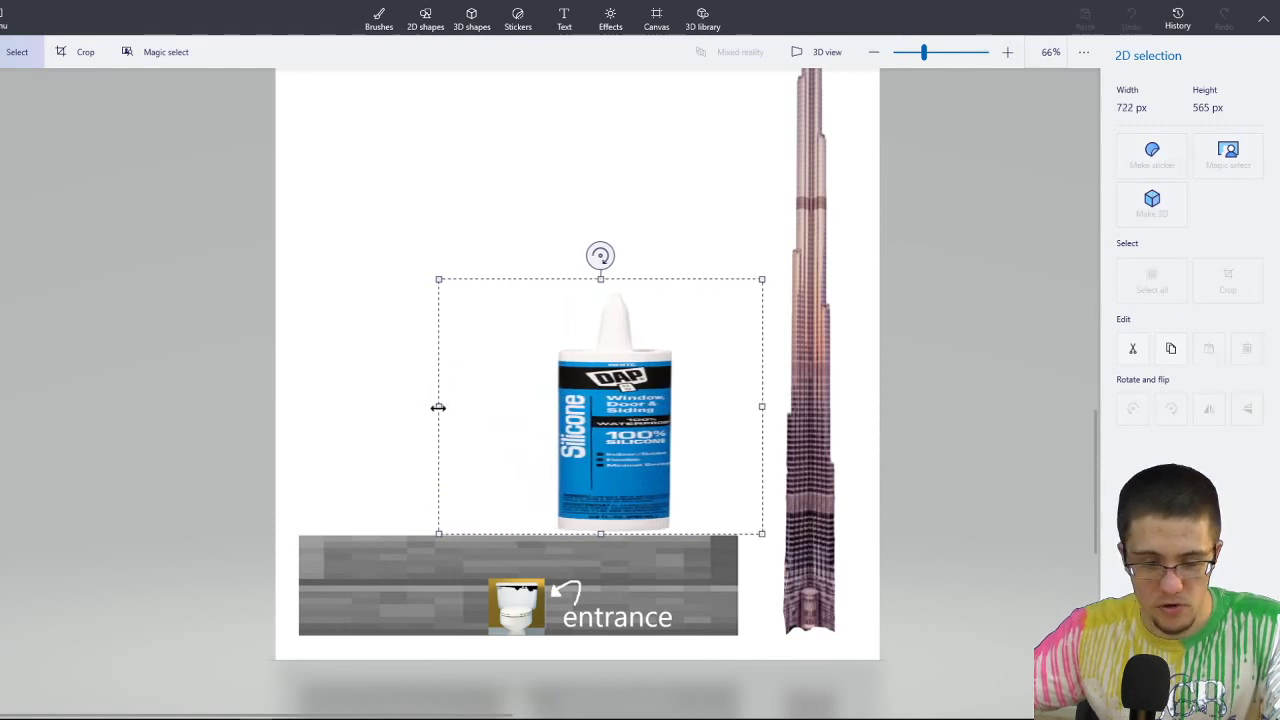
left_click_drag(434, 406, 231, 409)
left_click(517, 160)
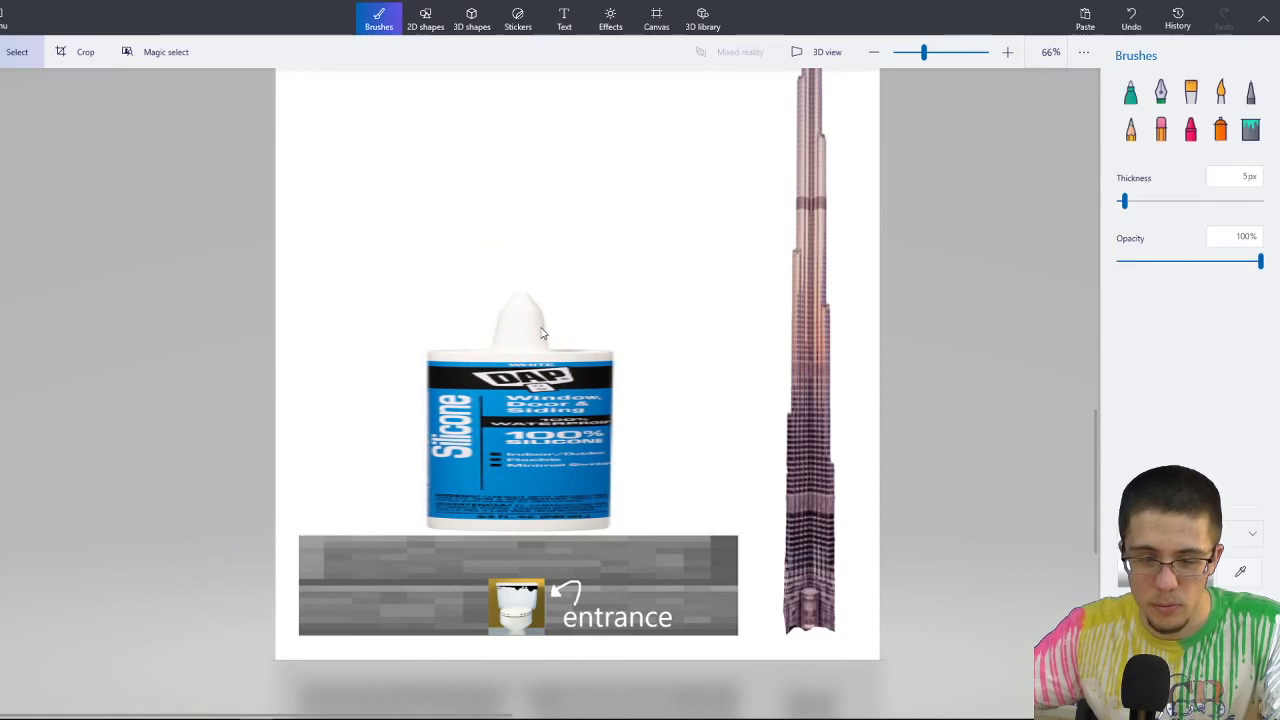
Stretch the tube wider on both sides and squash it flat onto the grey block.
left_click_drag(646, 285, 366, 534)
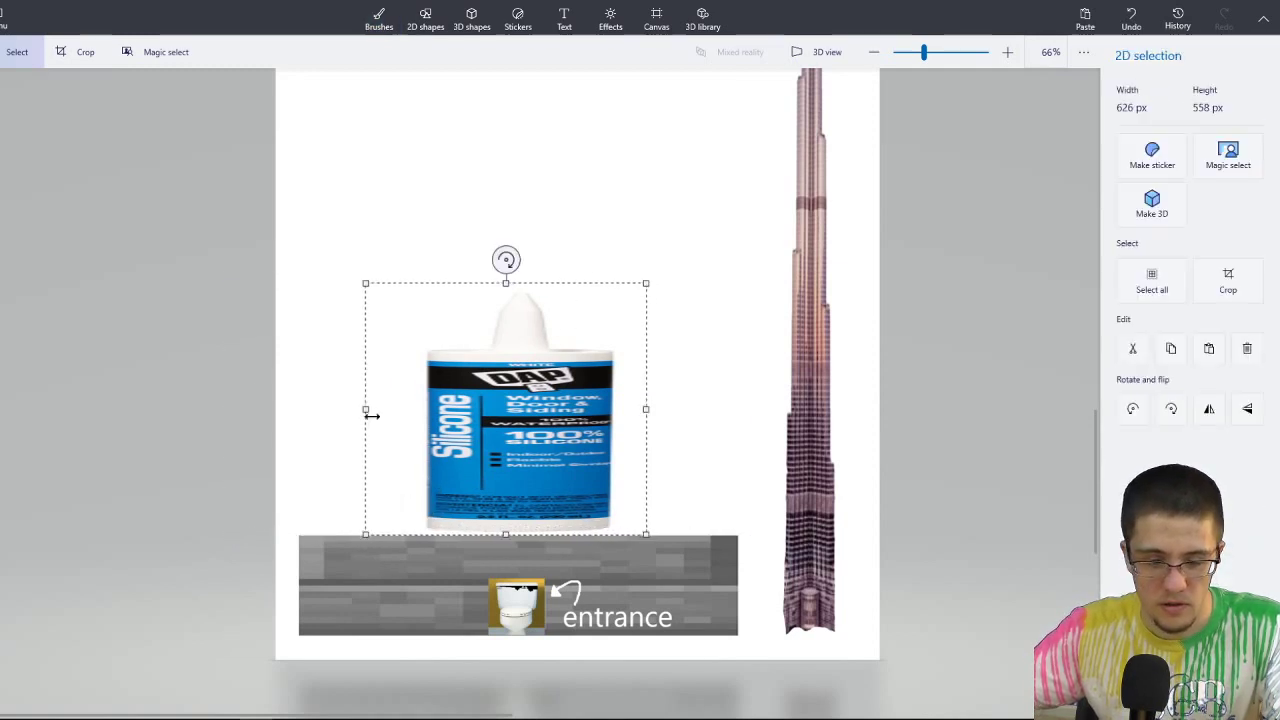
left_click_drag(367, 408, 213, 409)
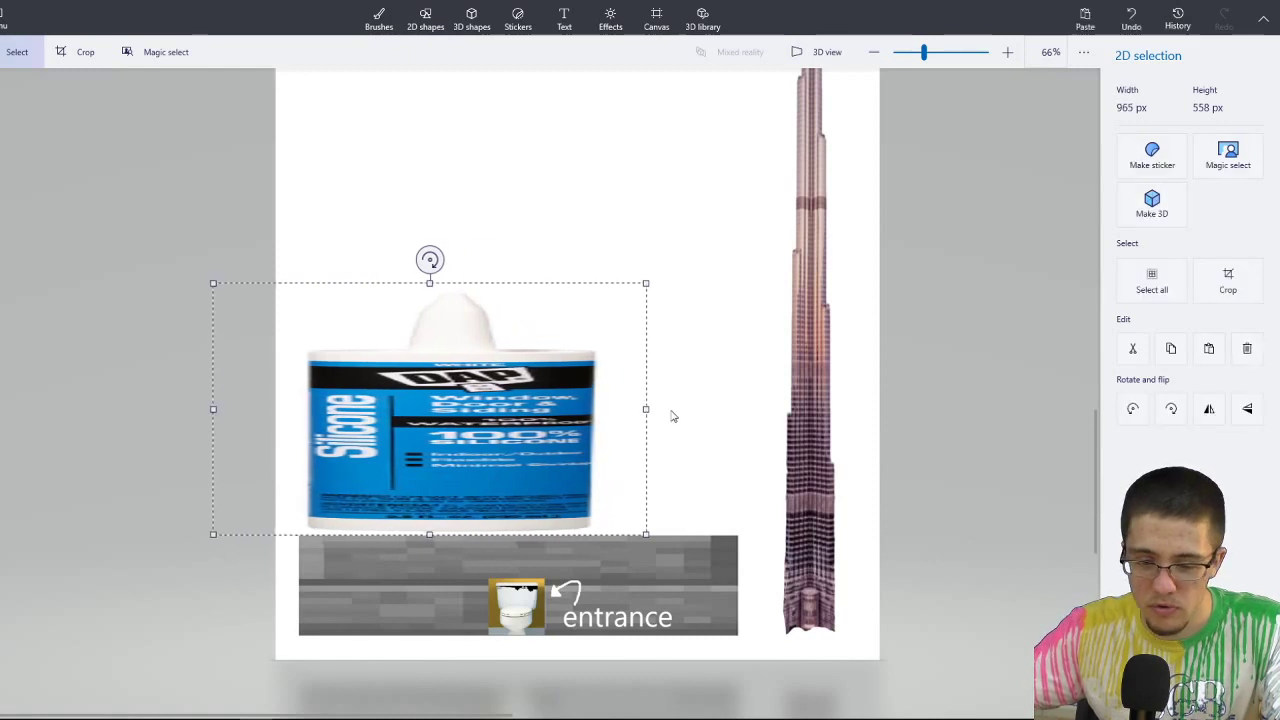
left_click_drag(648, 410, 785, 410)
left_click_drag(583, 437, 588, 442)
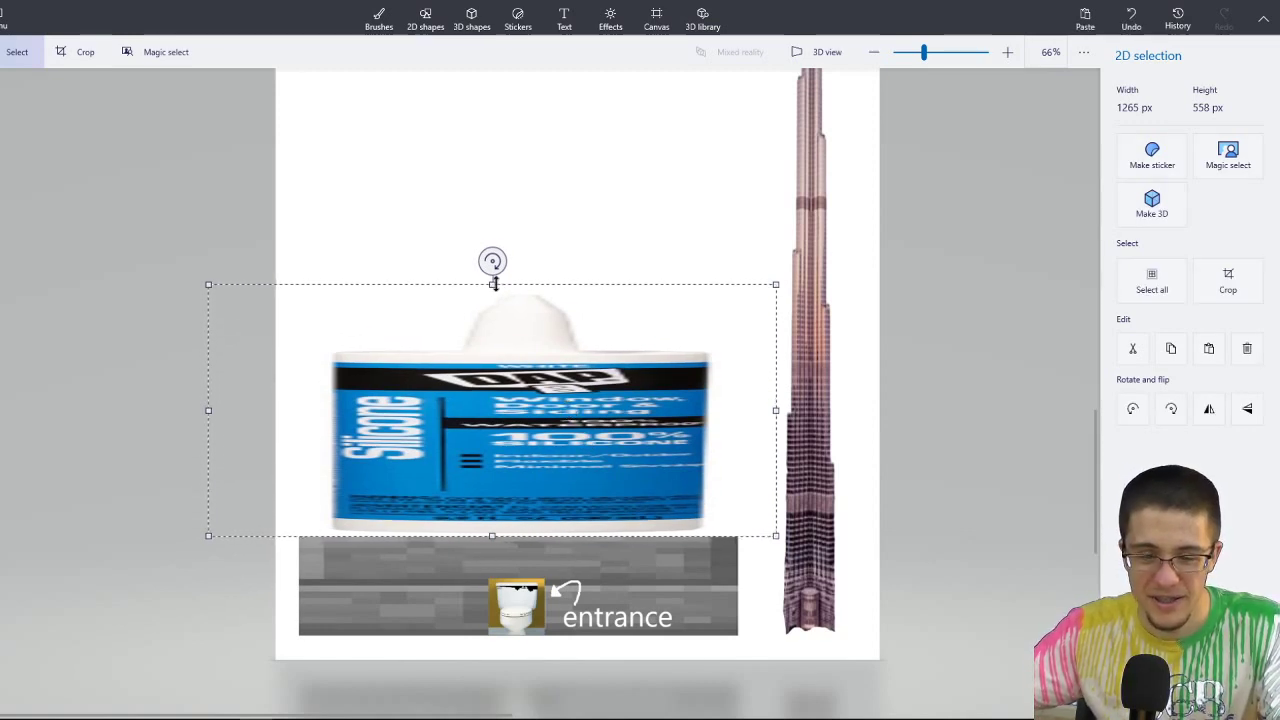
left_click_drag(492, 283, 492, 371)
left_click(577, 292)
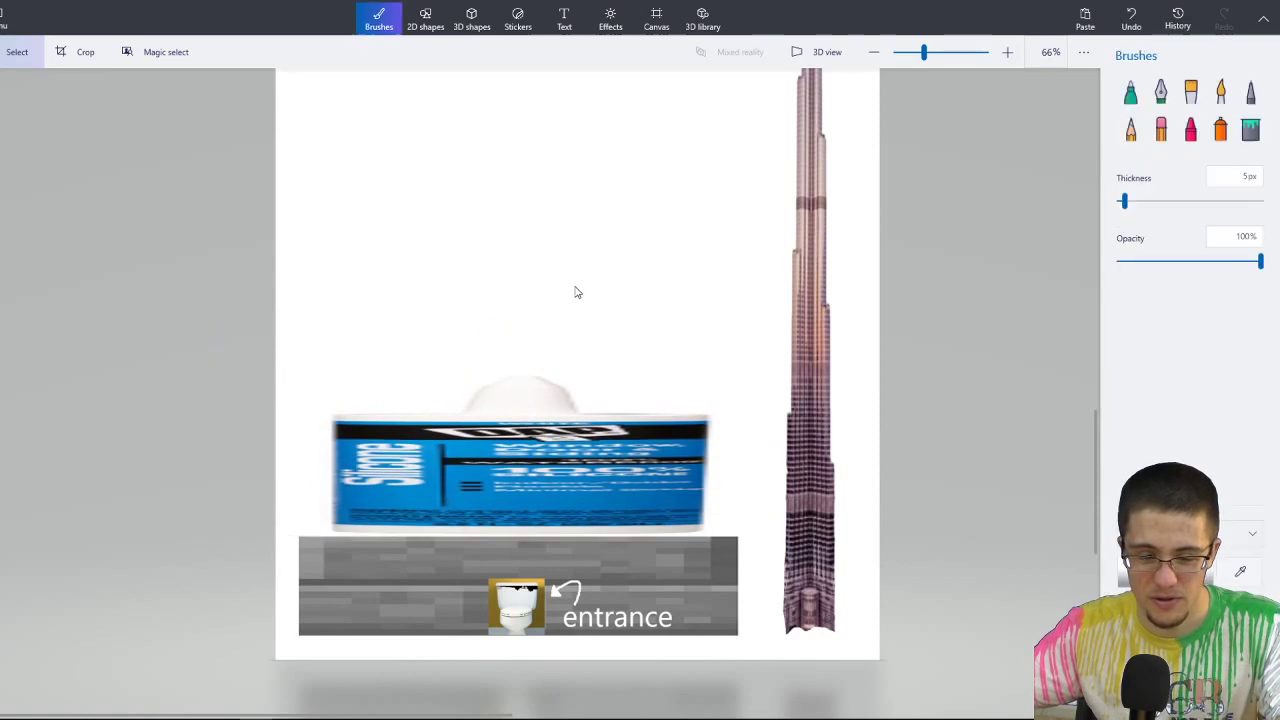
scroll(690, 331, "down", 2)
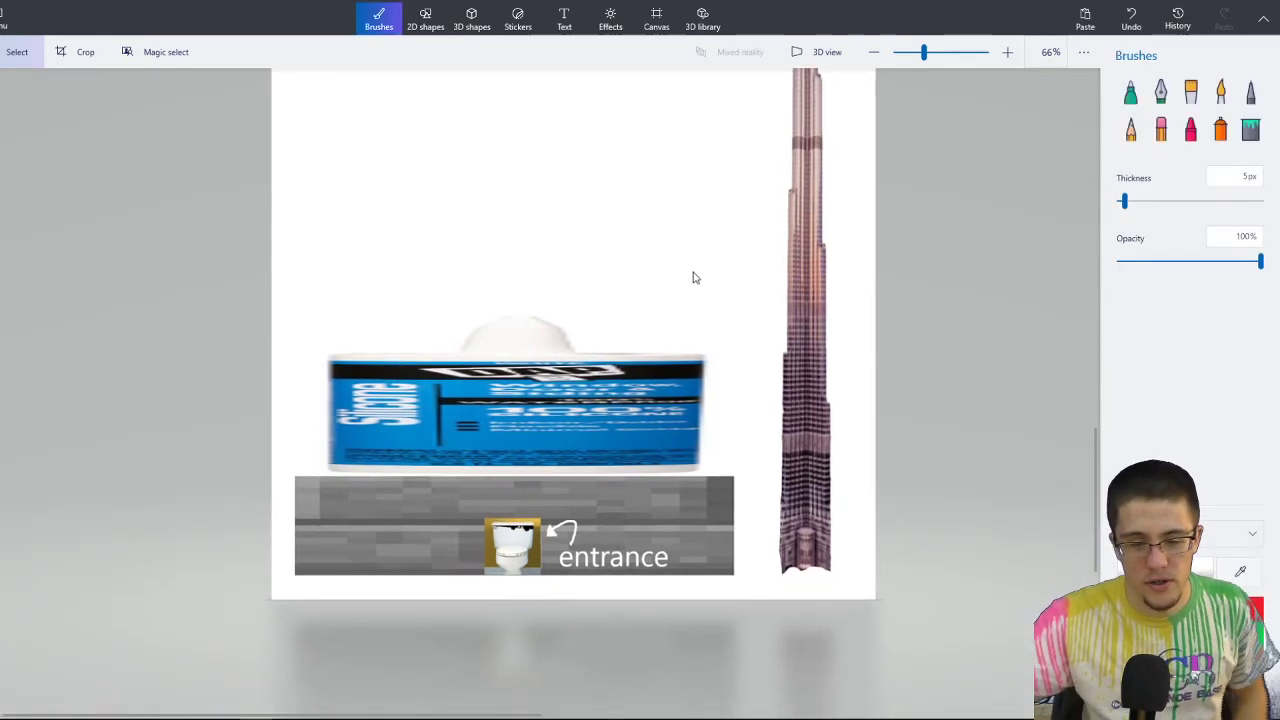
scroll(662, 323, "up", 3)
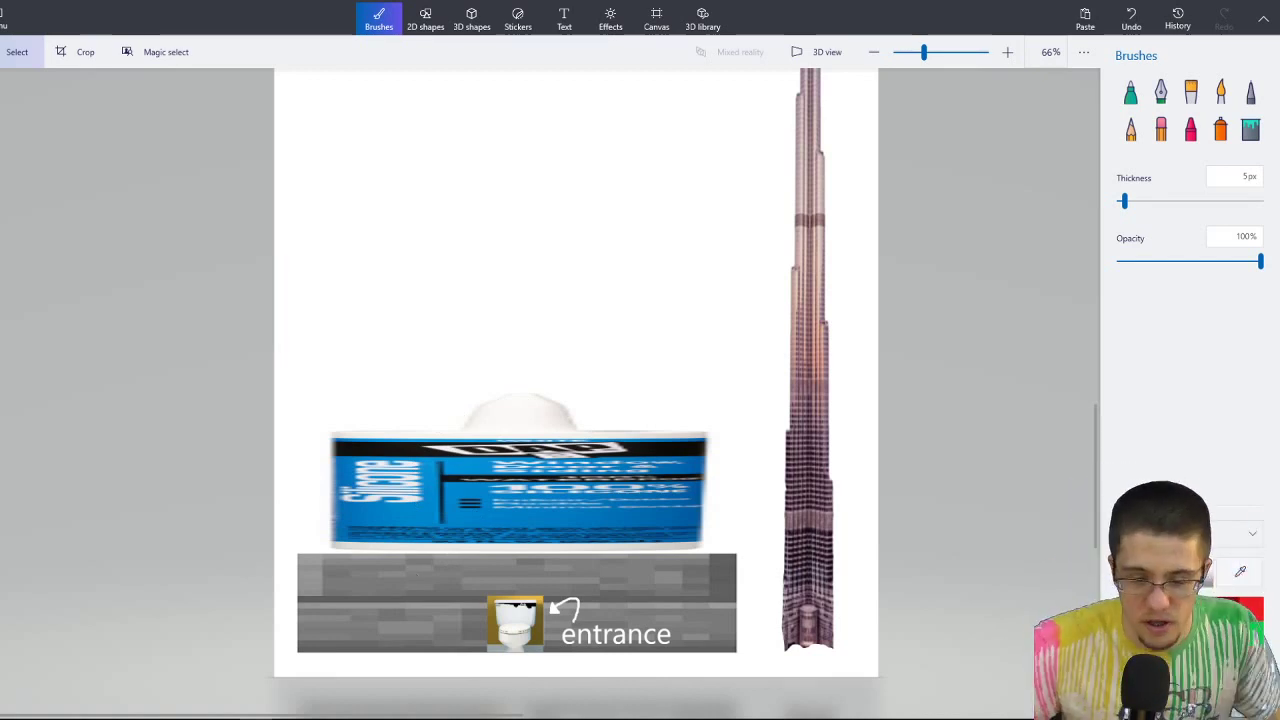
Search Chrome for 'random word generator' and open the Random Word Generator site.
mouse_move(156, 708)
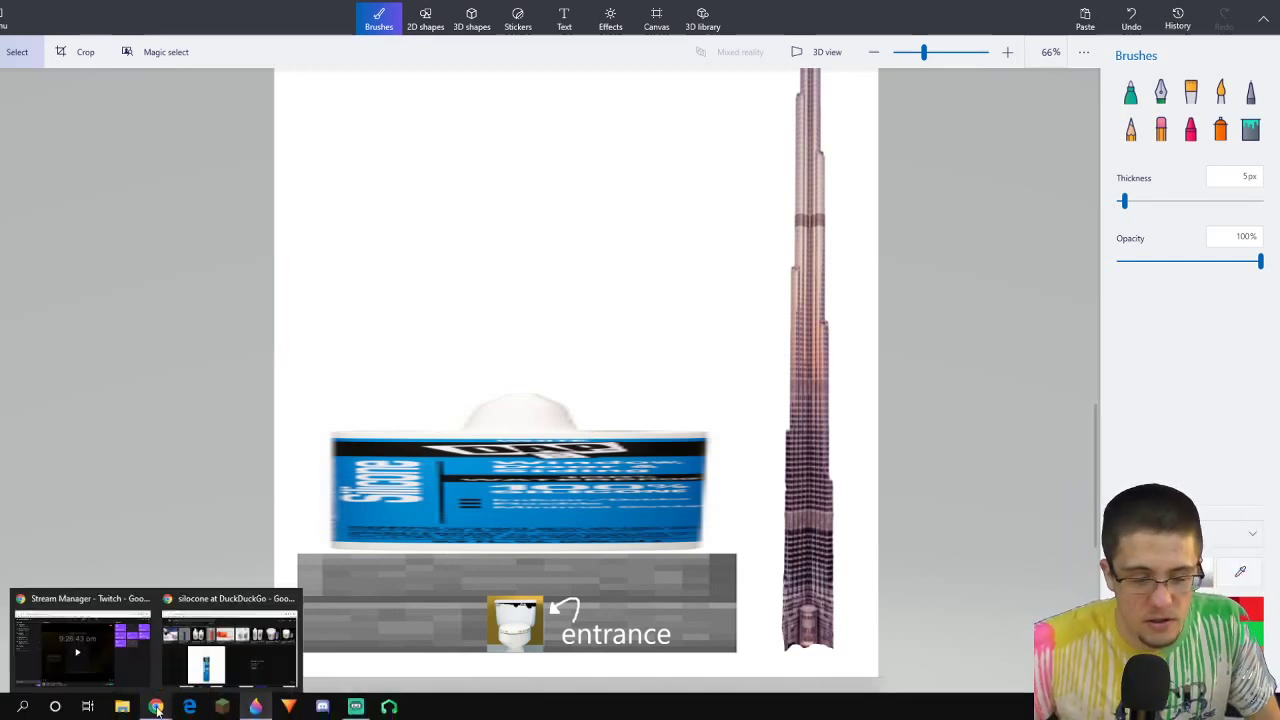
left_click(211, 652)
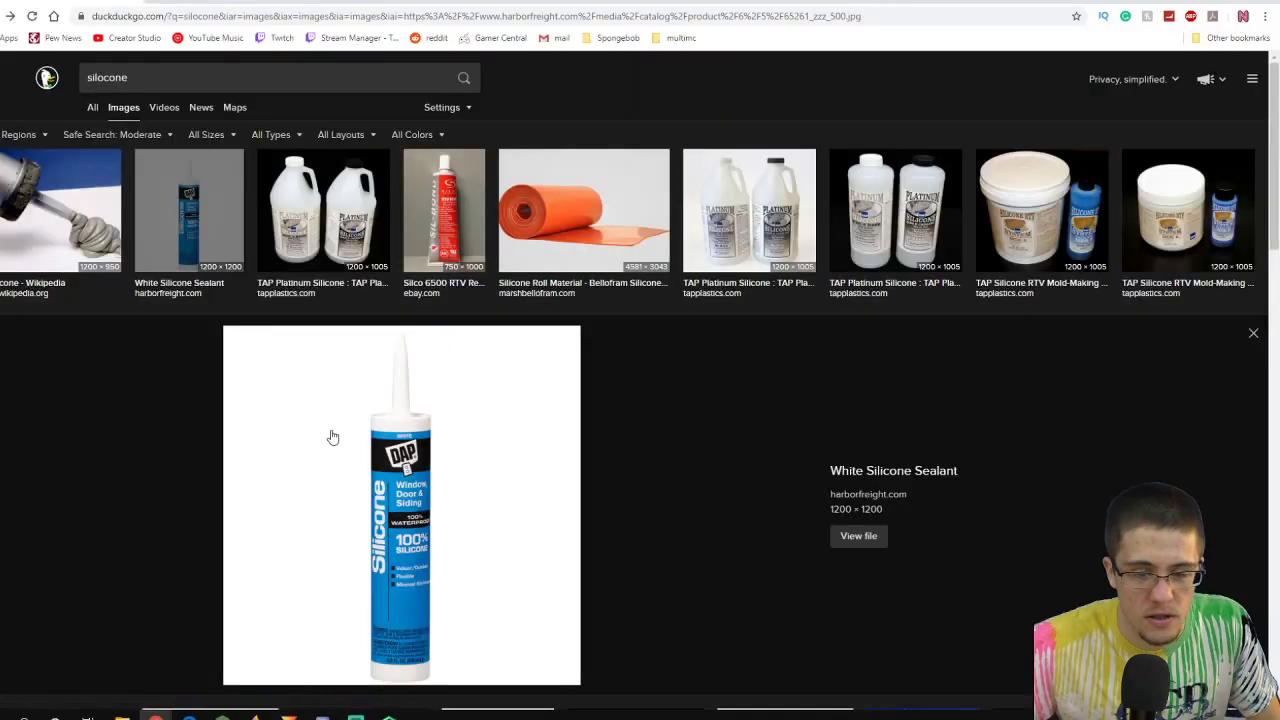
left_click(211, 15)
type("rand")
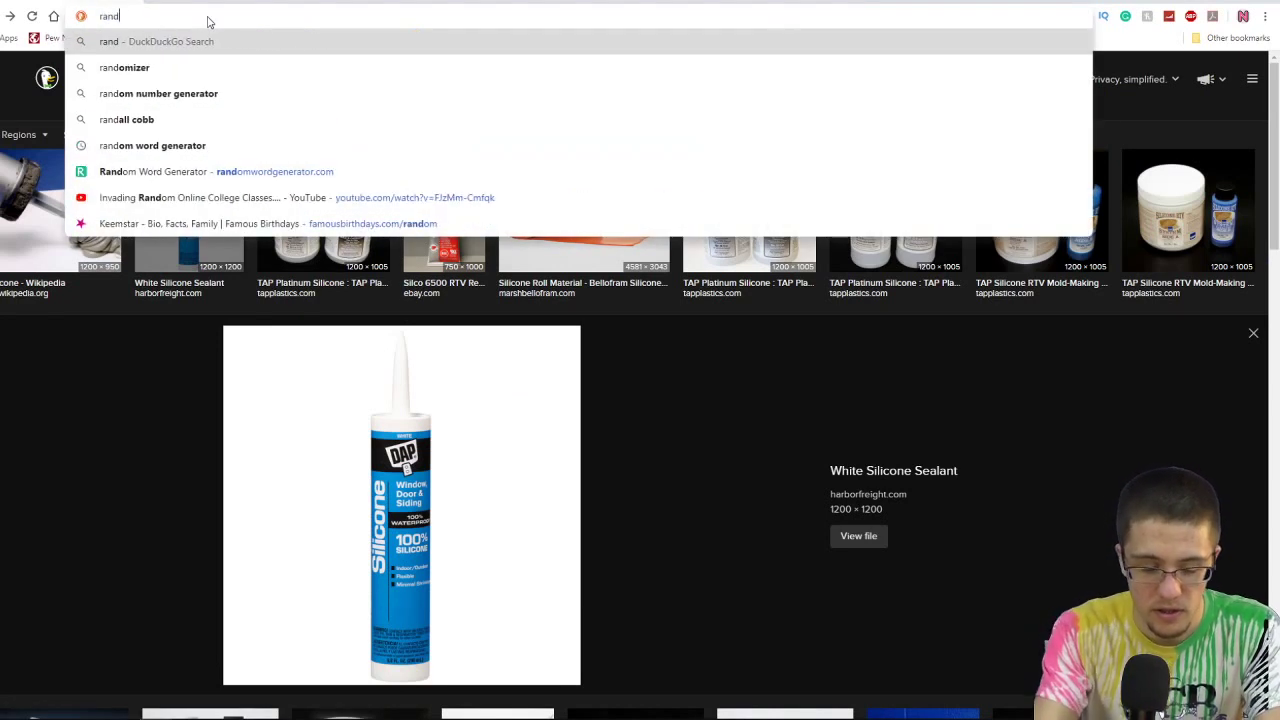
type("om ")
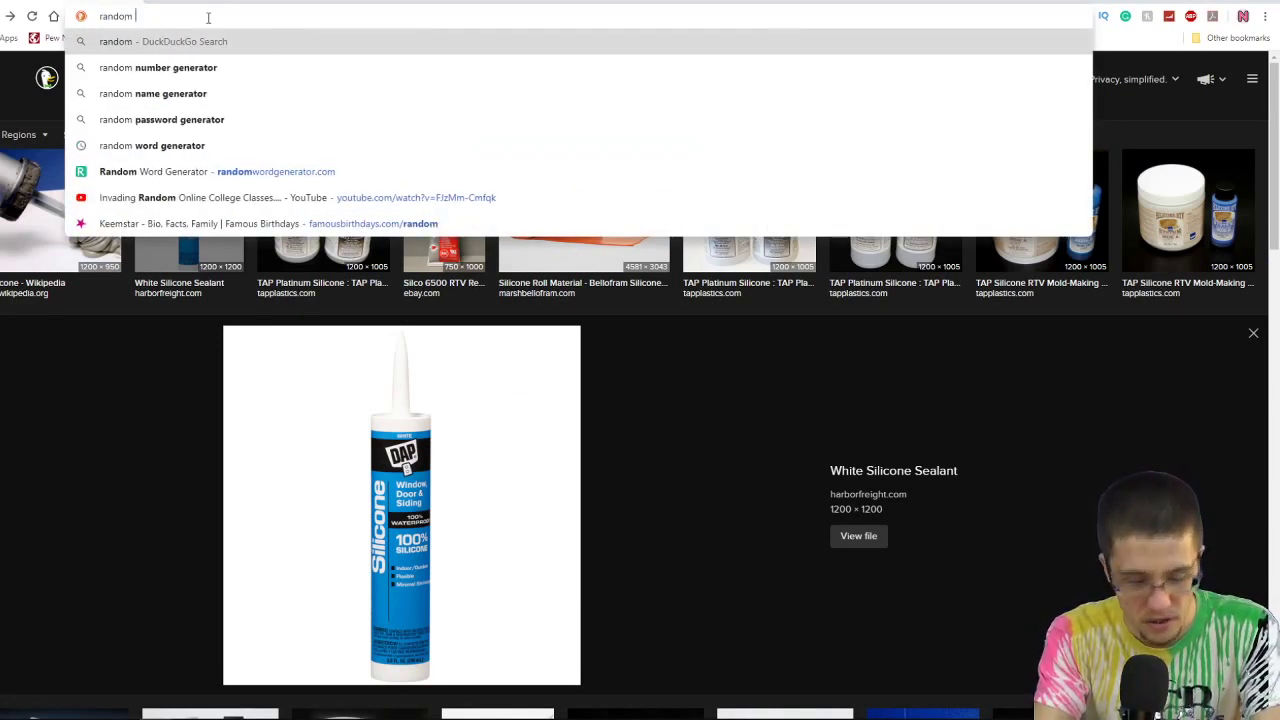
type("word")
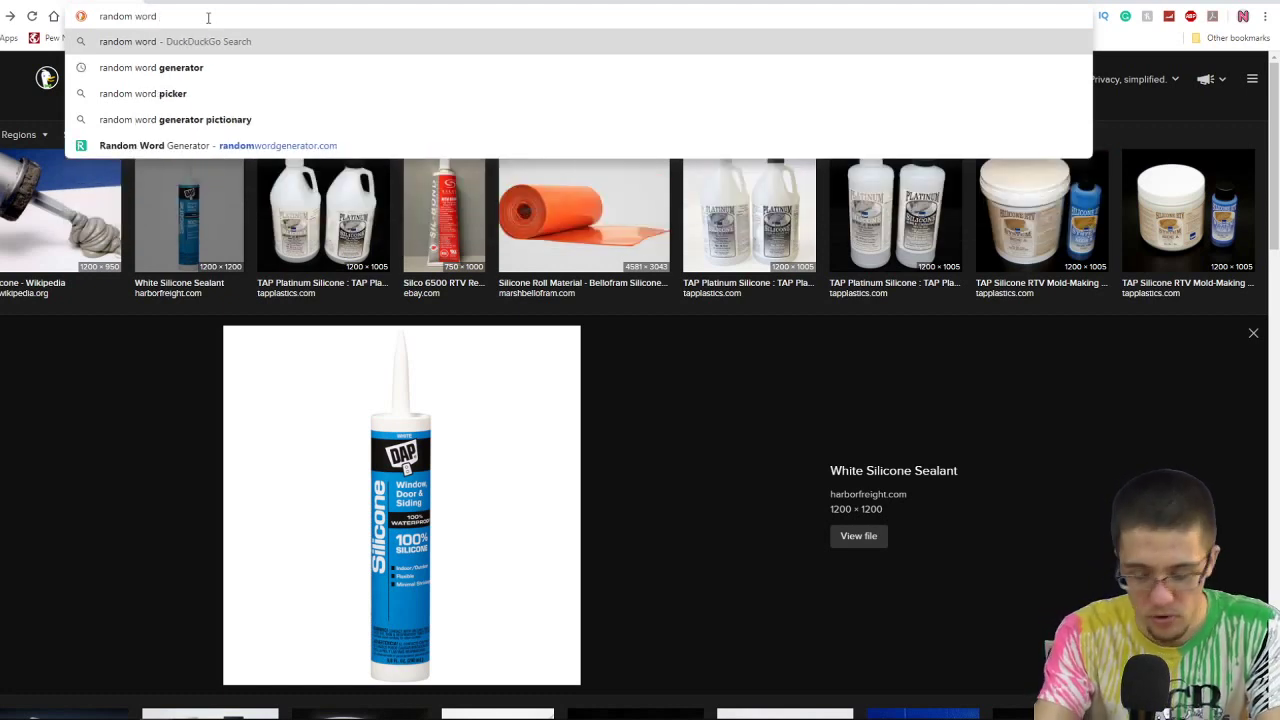
type(" generator")
key("Return")
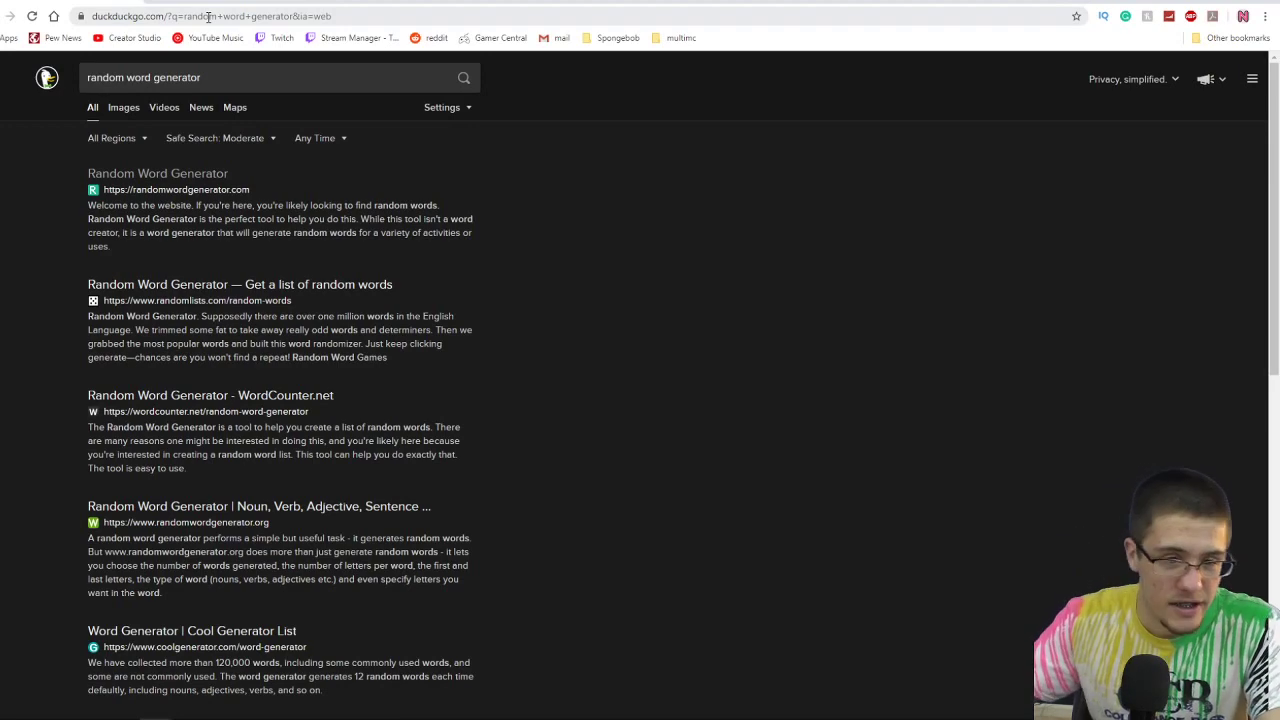
left_click(195, 173)
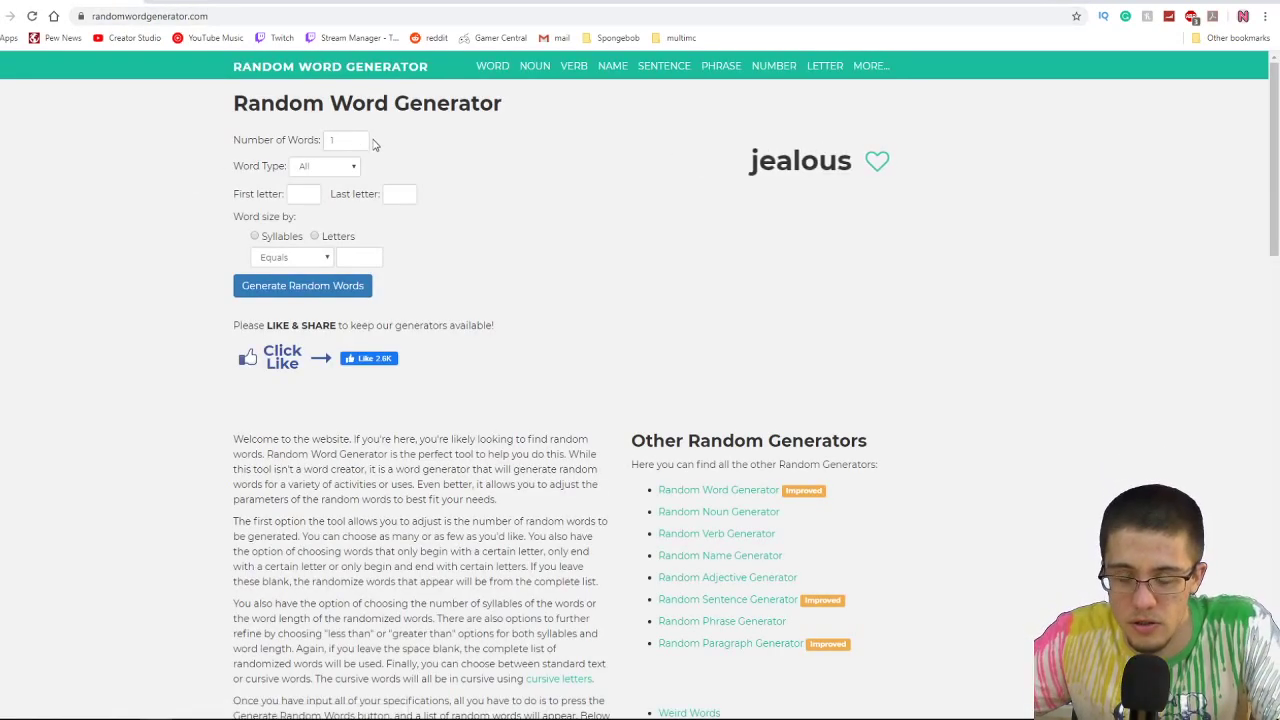
Set Word Type to Nouns and generate a new word, landing on 'elevator'.
left_click(303, 290)
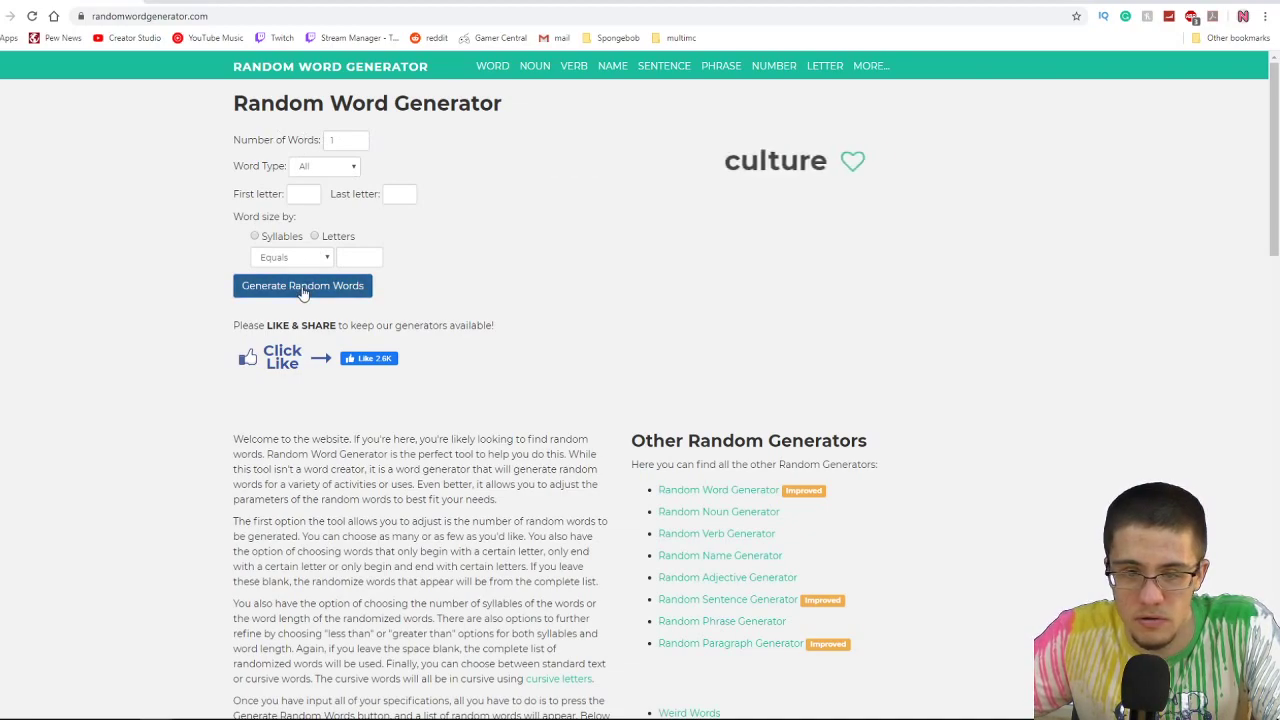
left_click(352, 170)
left_click(322, 195)
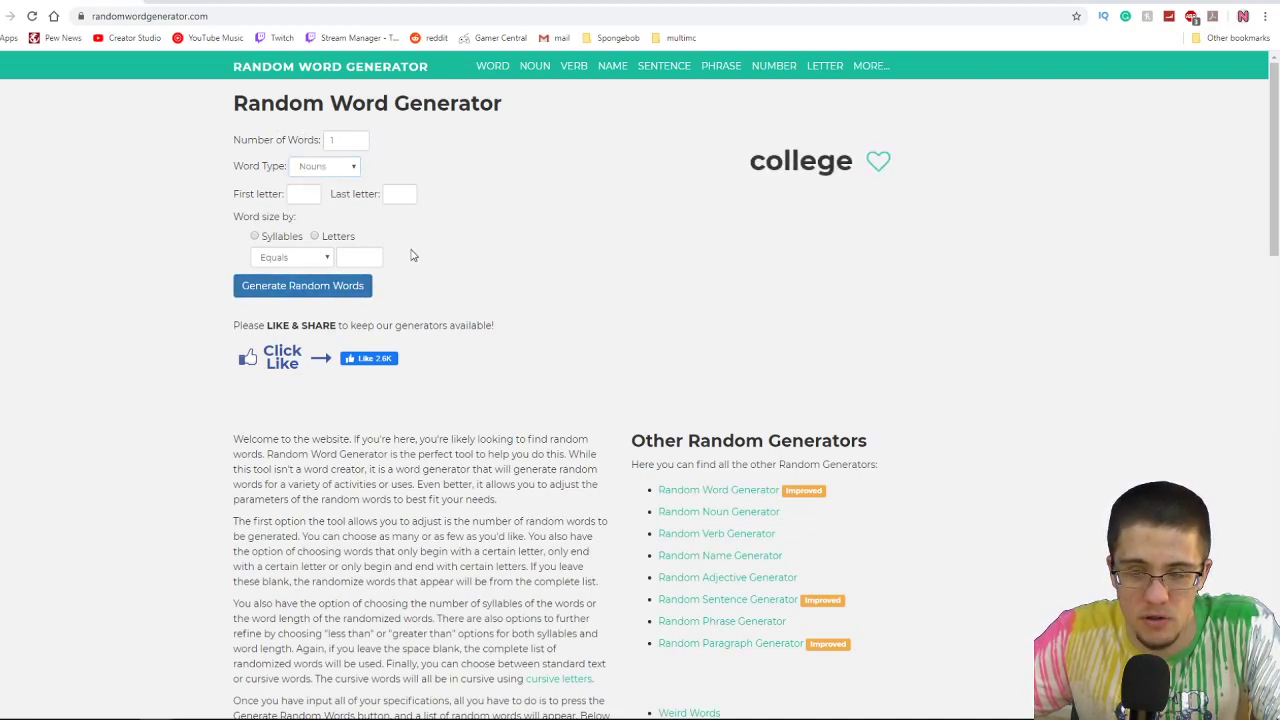
left_click(287, 286)
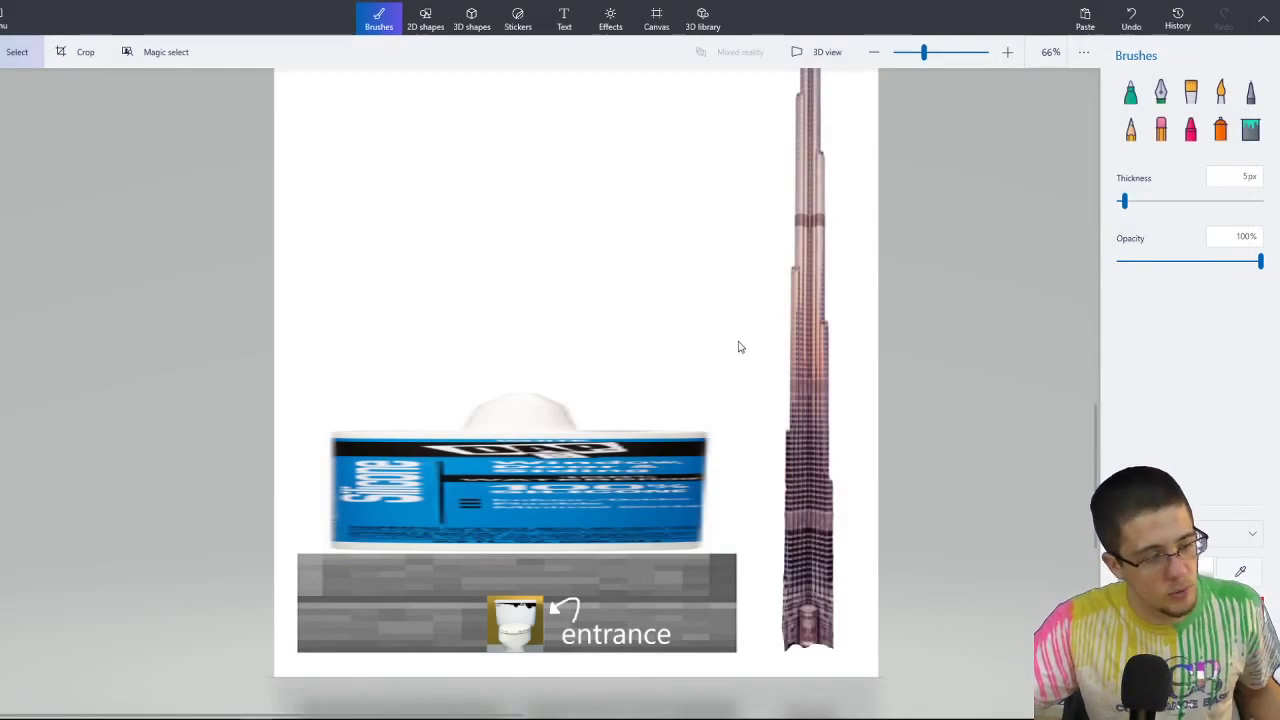
Widen the collage canvas leftward to 1612 px in the Canvas settings.
scroll(601, 460, "down", 2)
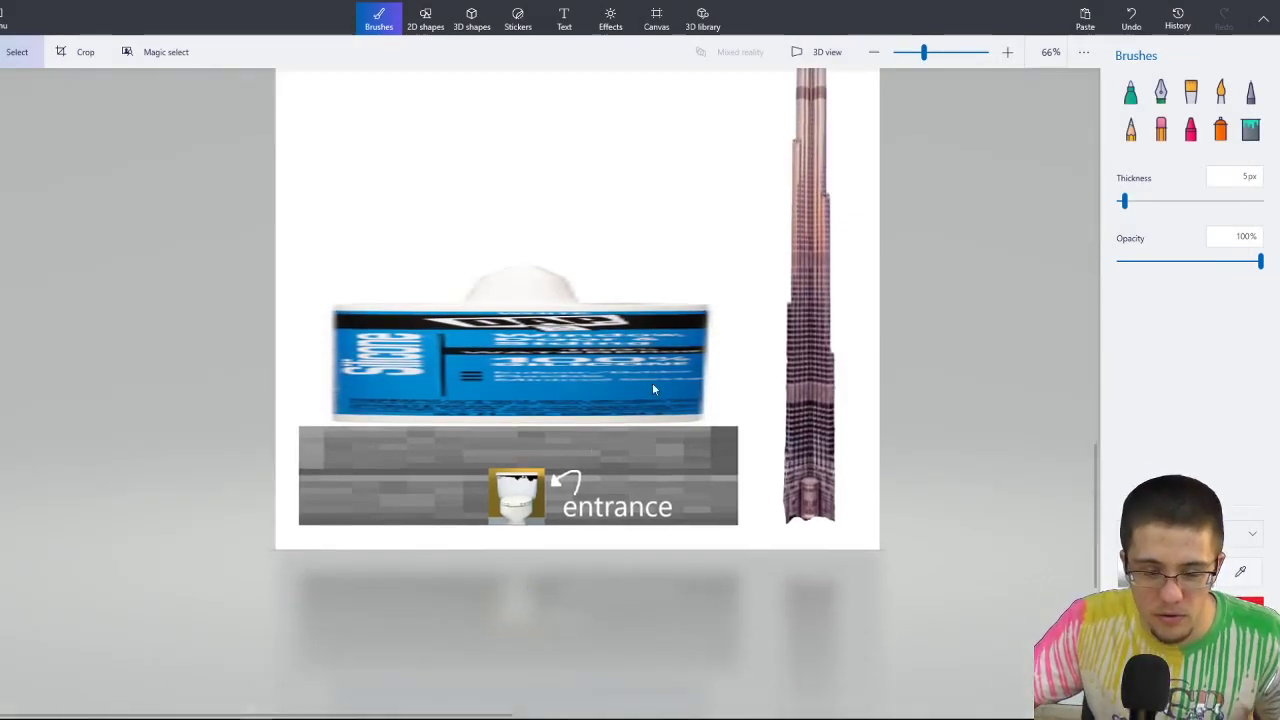
scroll(583, 323, "up", 8)
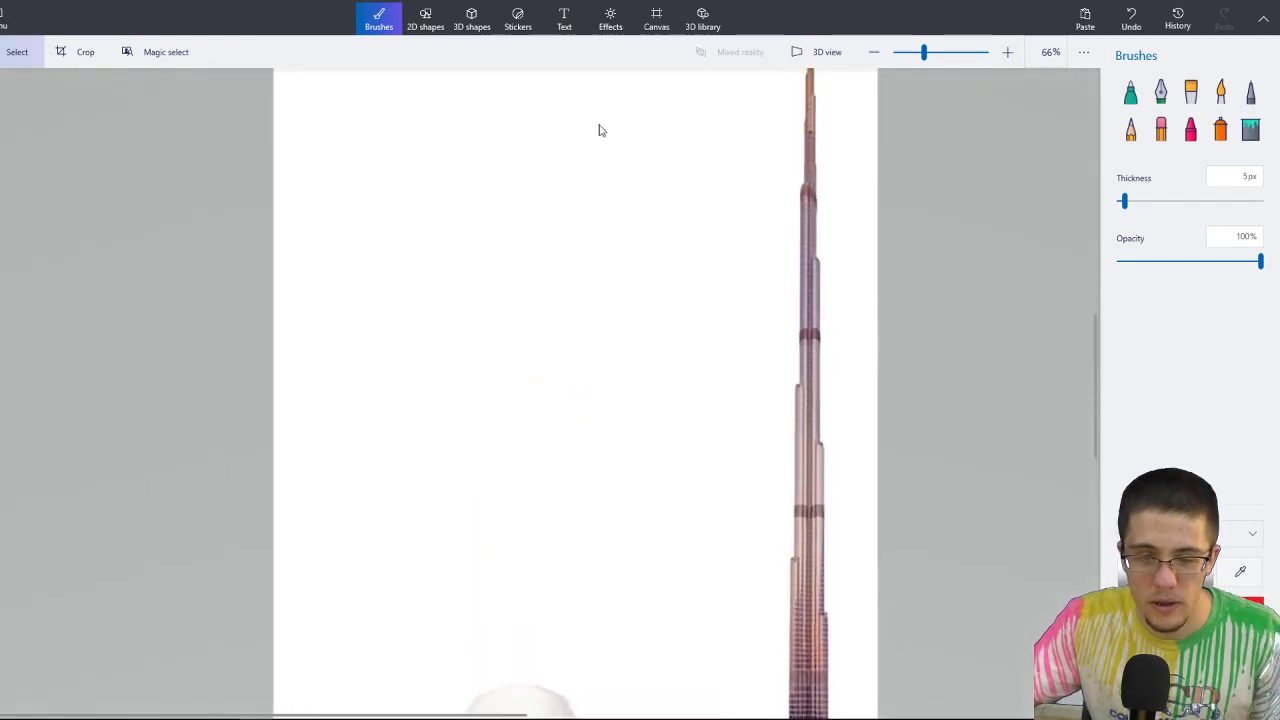
scroll(619, 361, "down", 5)
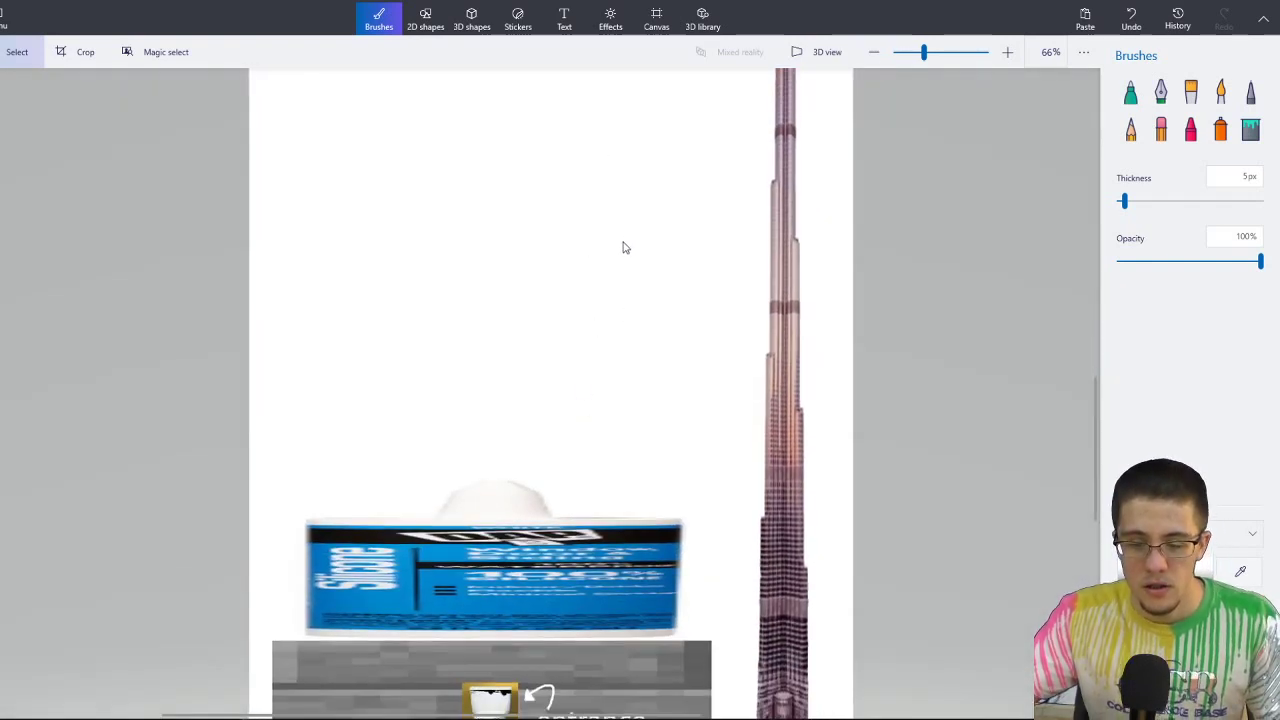
left_click(657, 18)
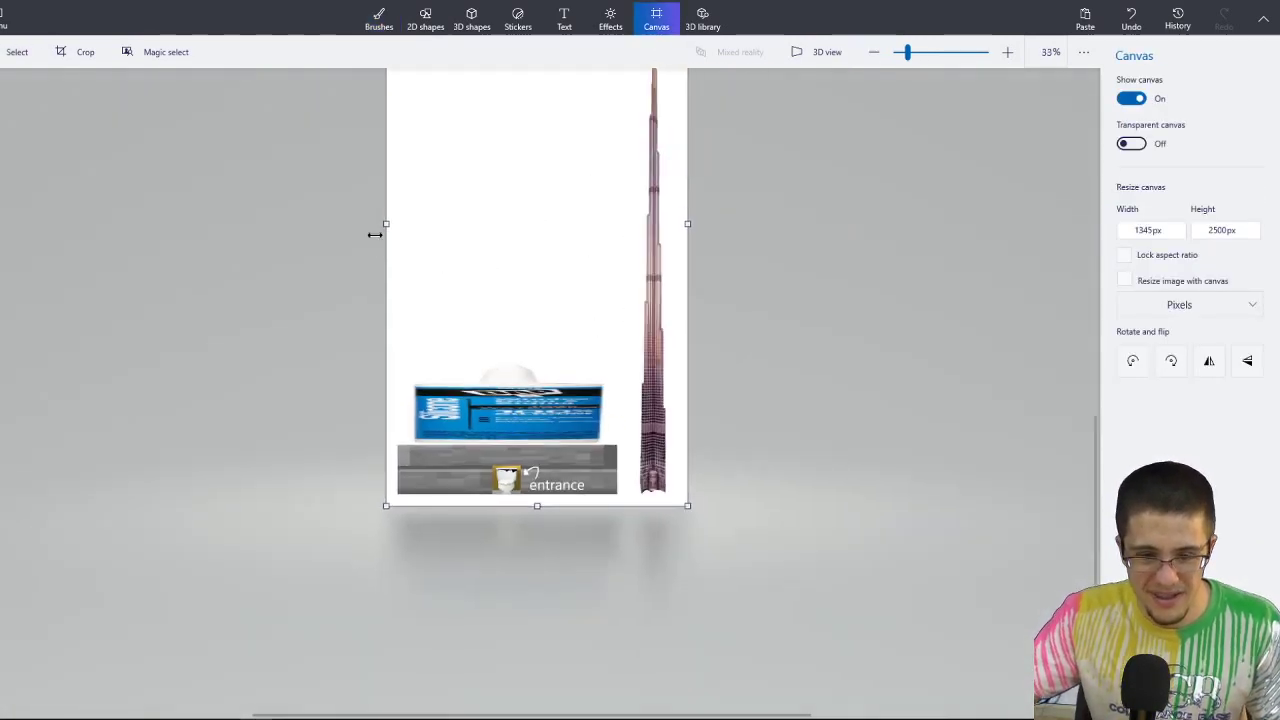
left_click_drag(380, 226, 323, 226)
scroll(543, 337, "up", 3)
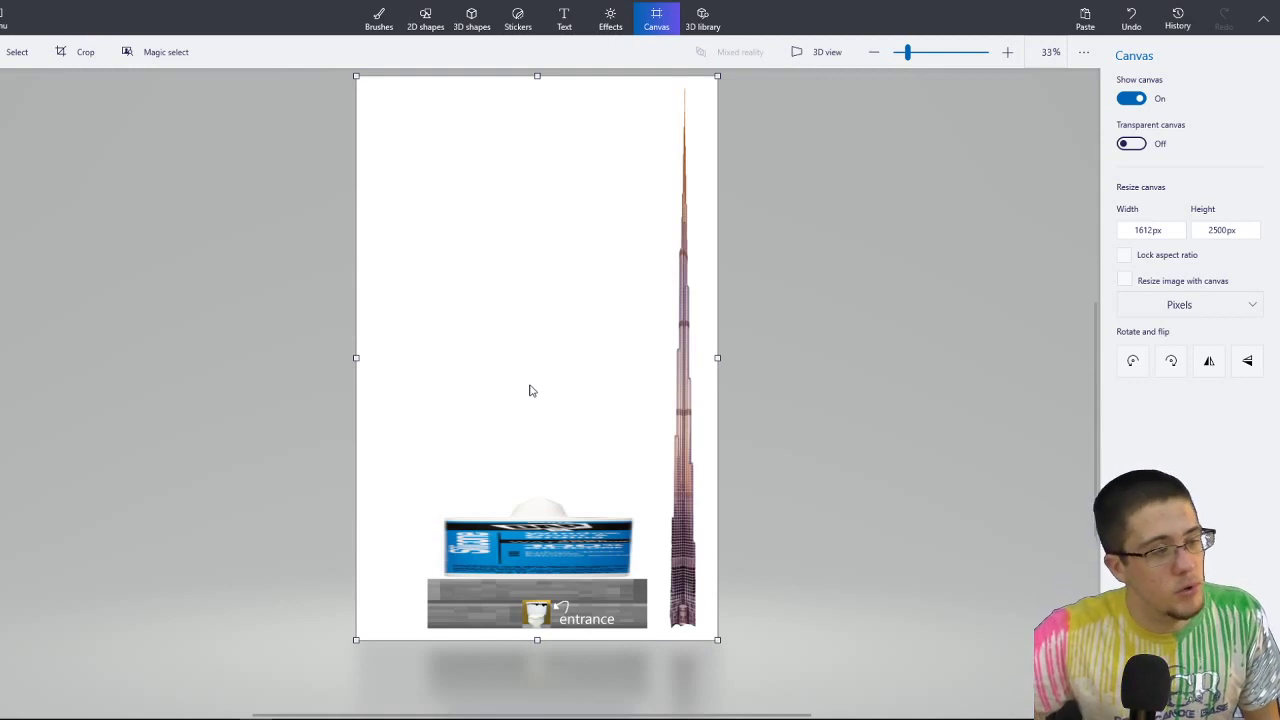
scroll(533, 388, "up", 2, "ctrl")
scroll(534, 477, "down", 3)
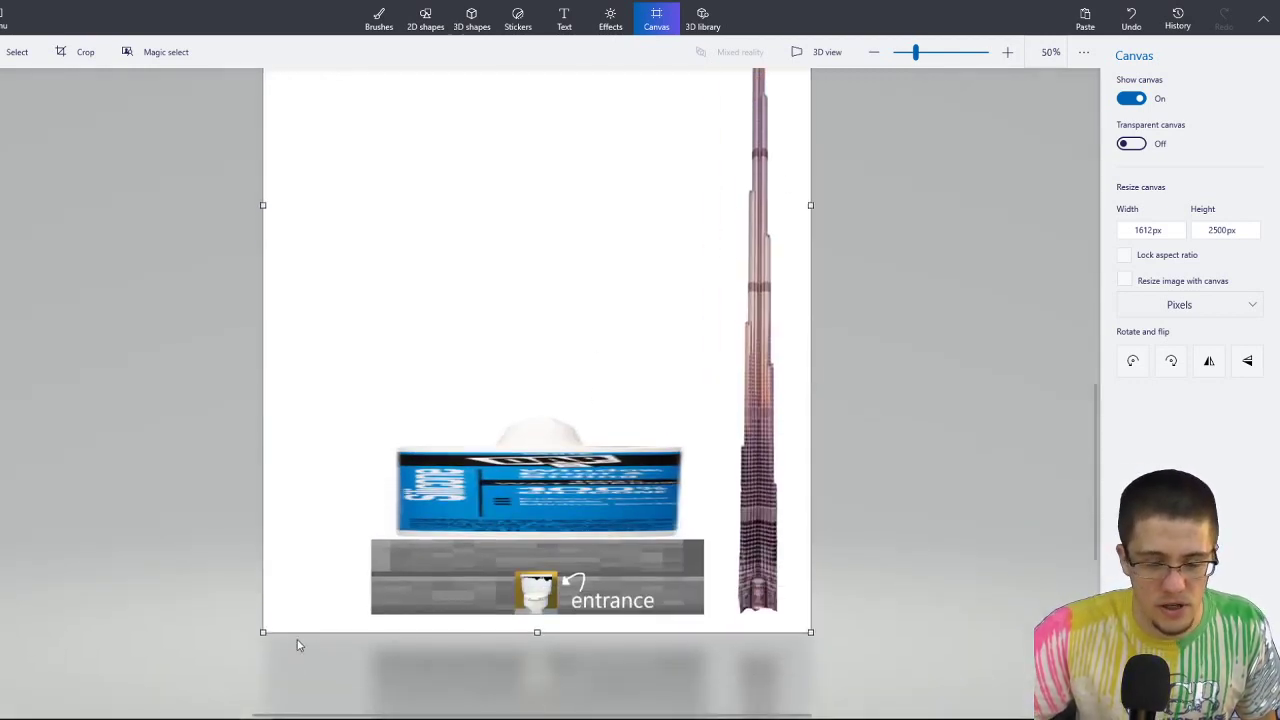
scroll(381, 424, "up", 6)
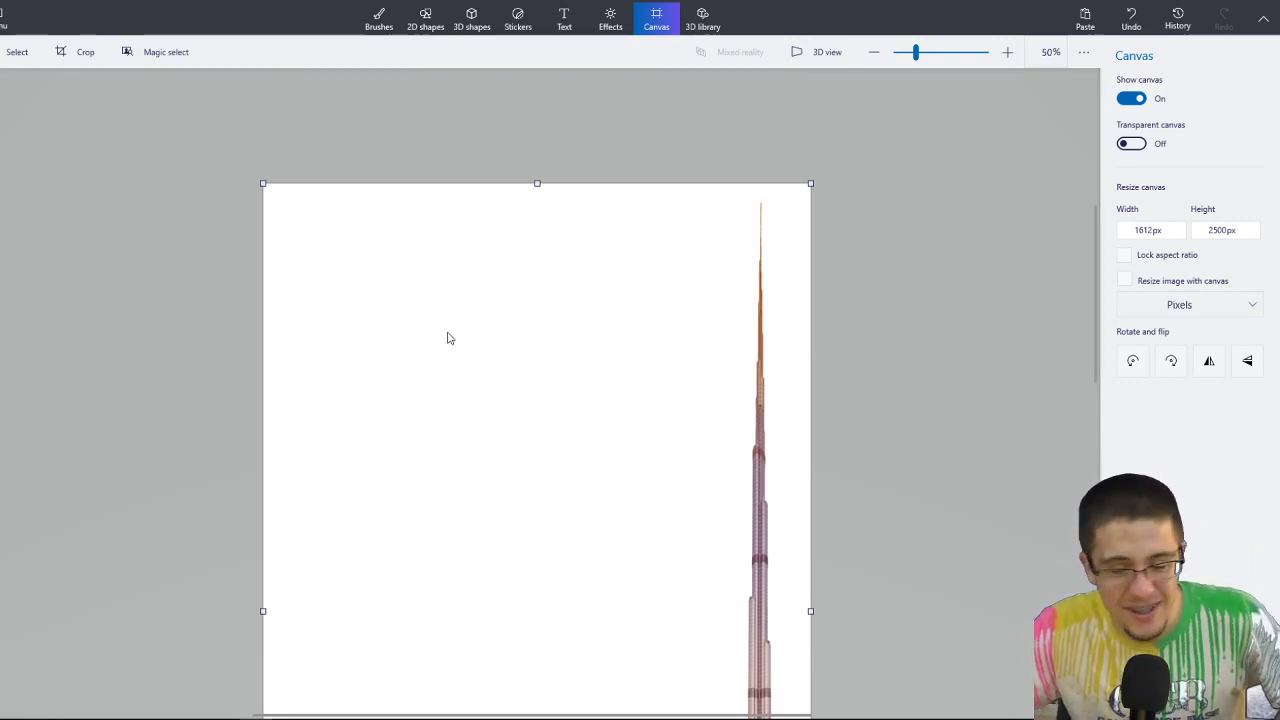
Launch a new Chrome window from the taskbar and maximize it.
mouse_move(406, 715)
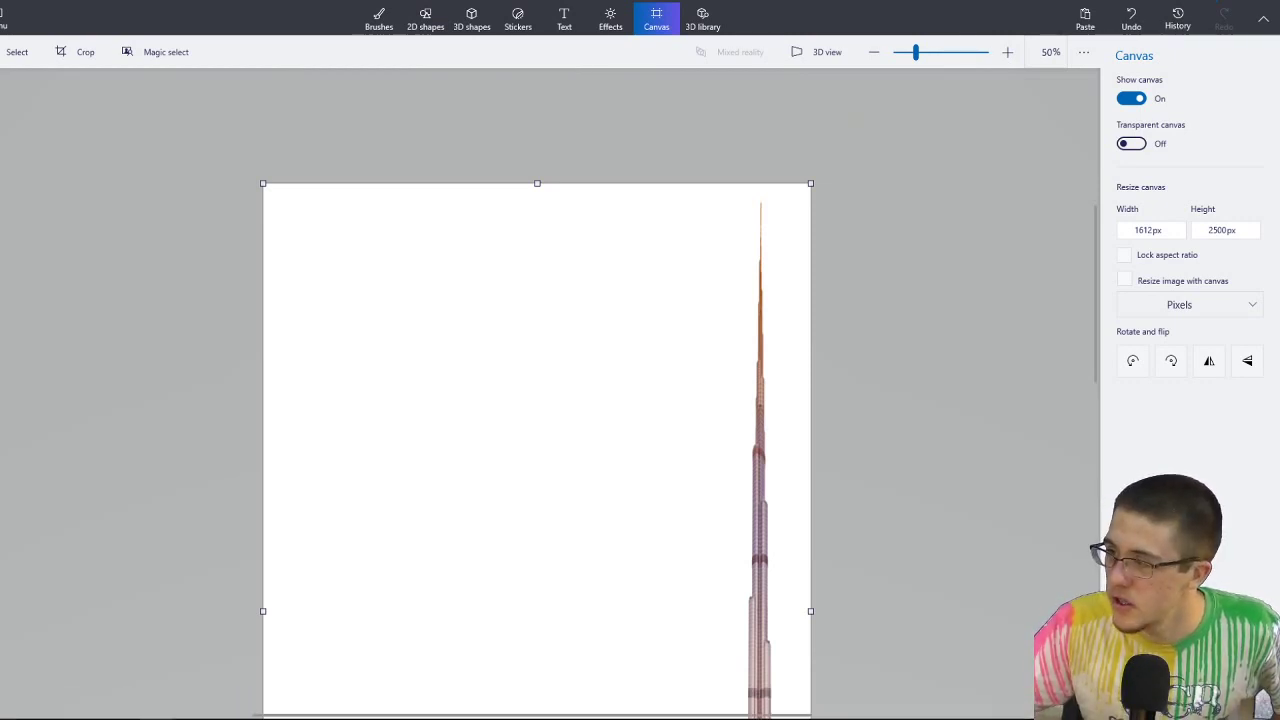
left_click(406, 715)
double_click(818, 128)
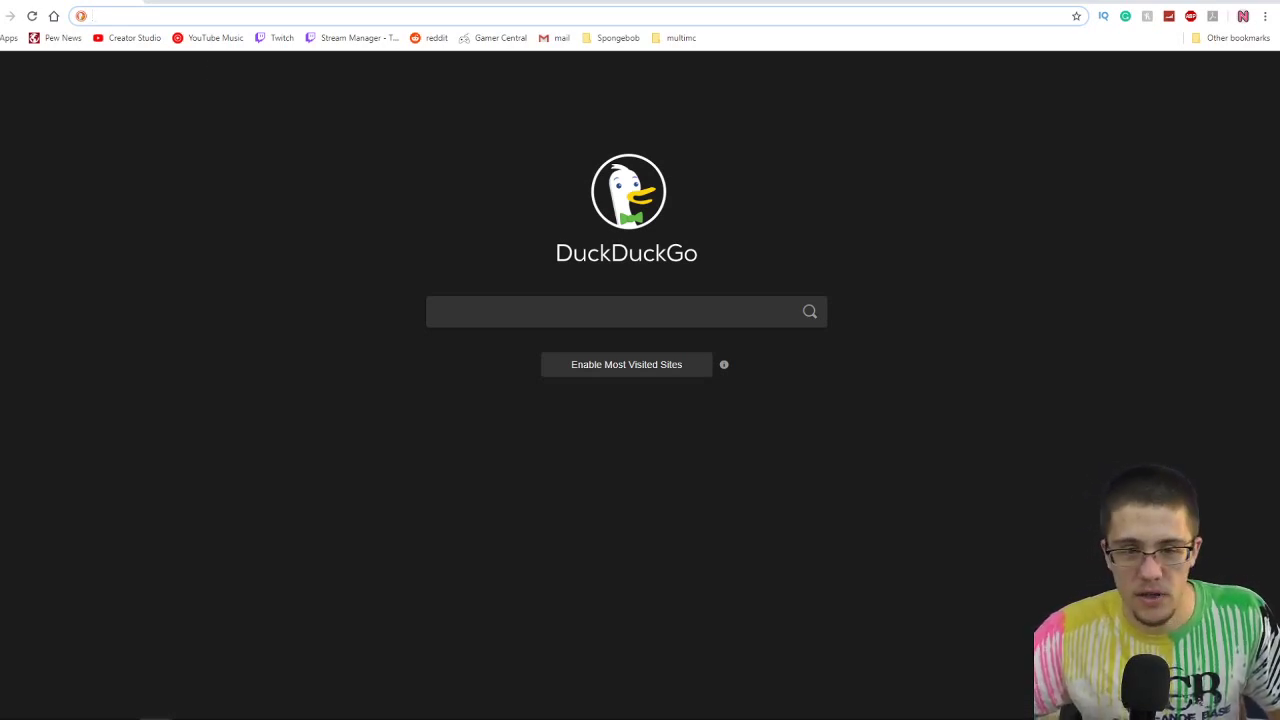
Run a 'rock' image search and copy the enlarged smiling bald man portrait.
mouse_move(511, 5)
left_mouse_down()
mouse_move(511, 17)
mouse_move(443, 13)
left_mouse_up()
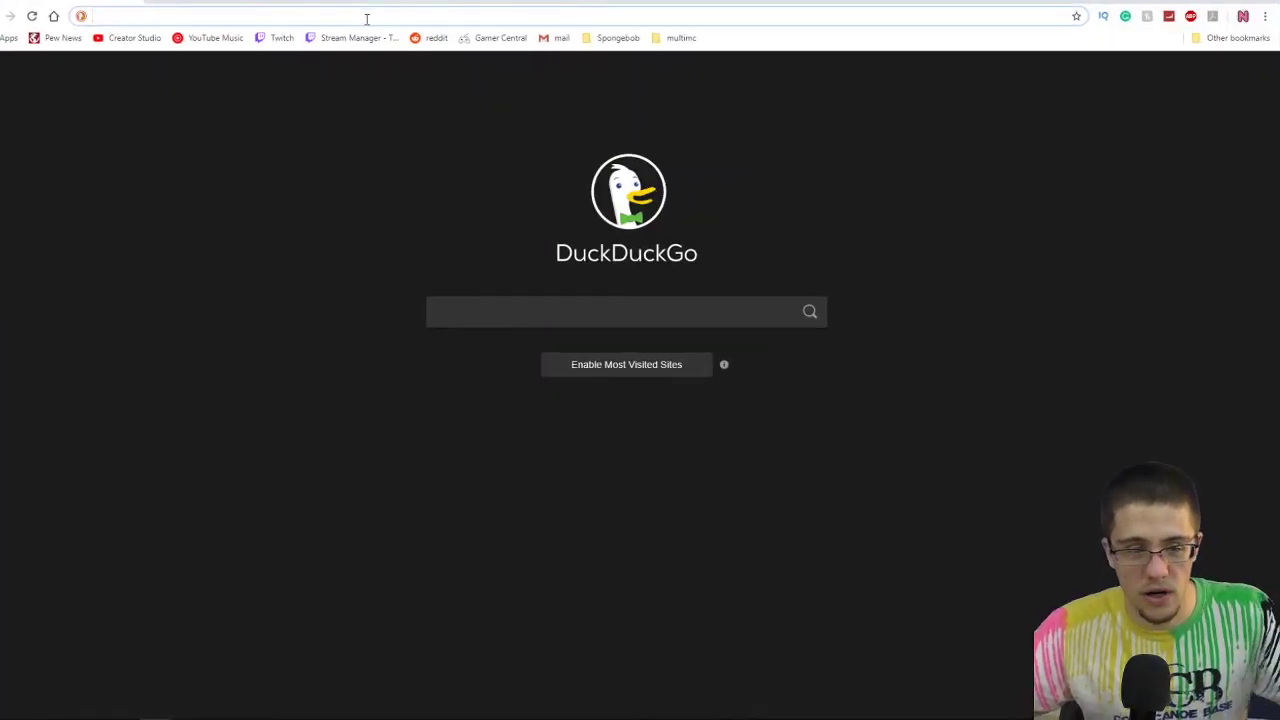
type("rock")
key("Return")
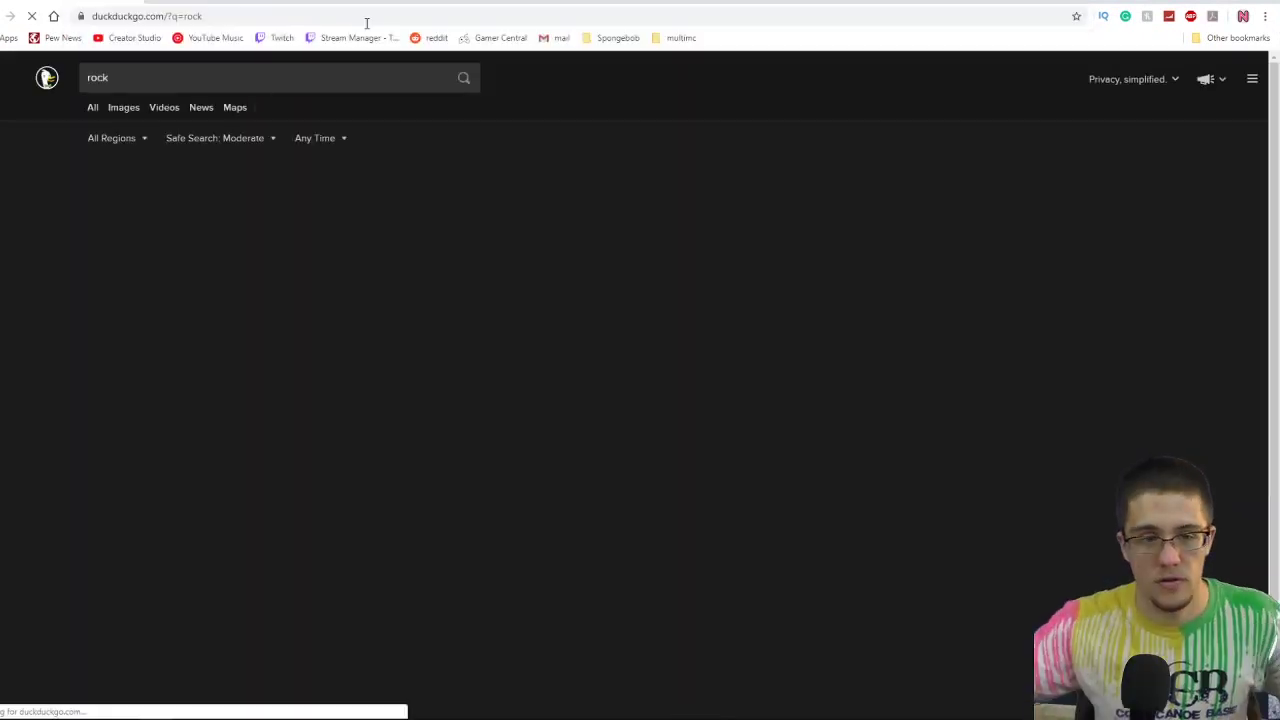
left_click(123, 108)
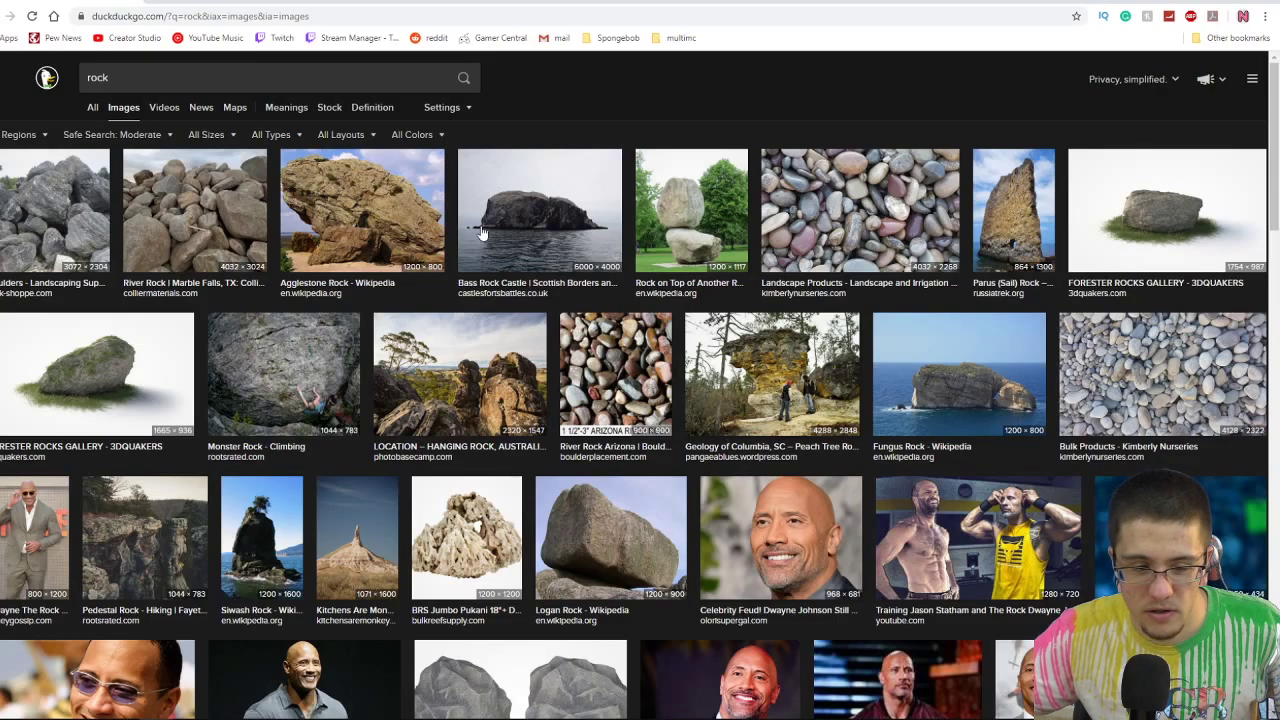
left_click(779, 500)
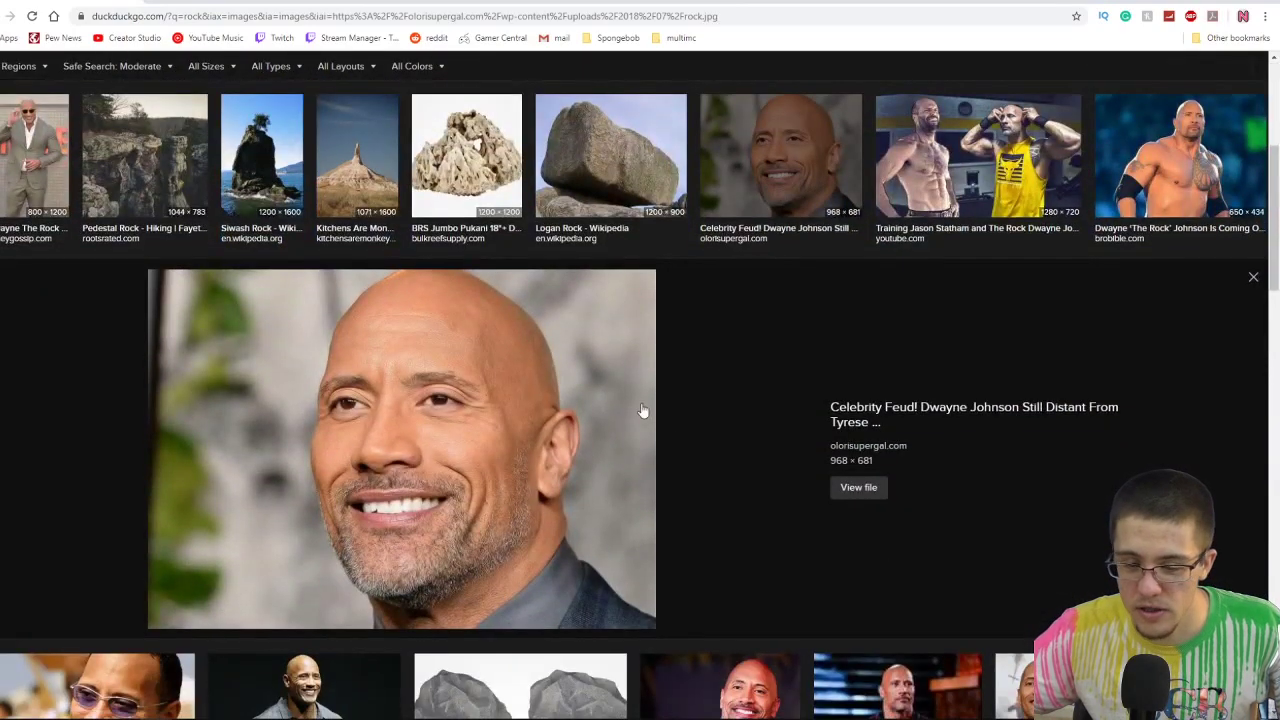
right_click(420, 345)
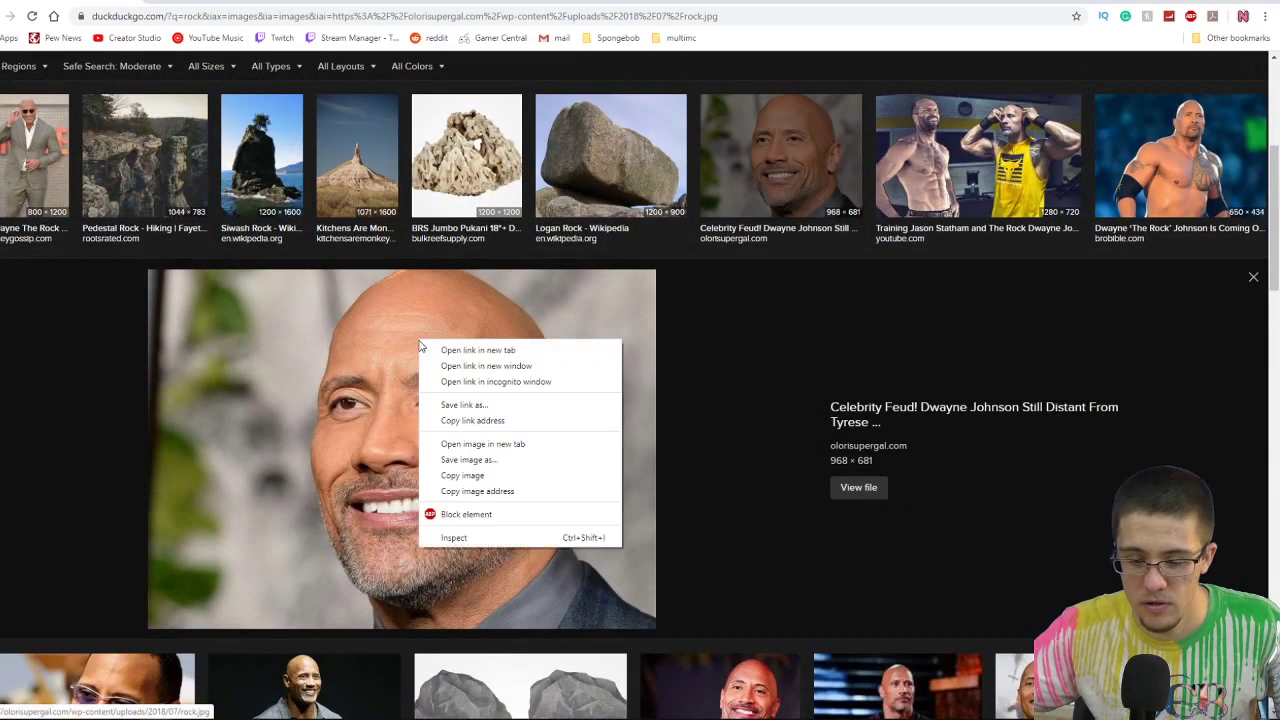
left_click(466, 476)
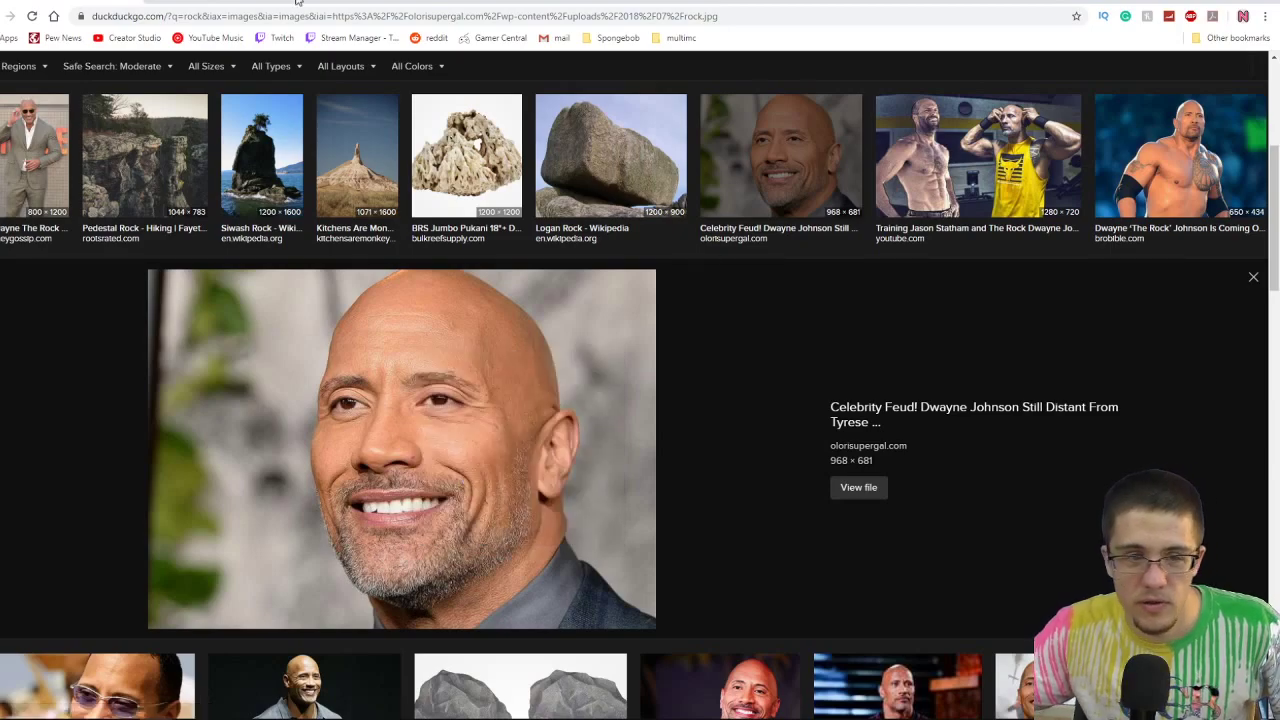
Paste the copied portrait onto the Paint 3D collage and commit it.
key("alt+Tab")
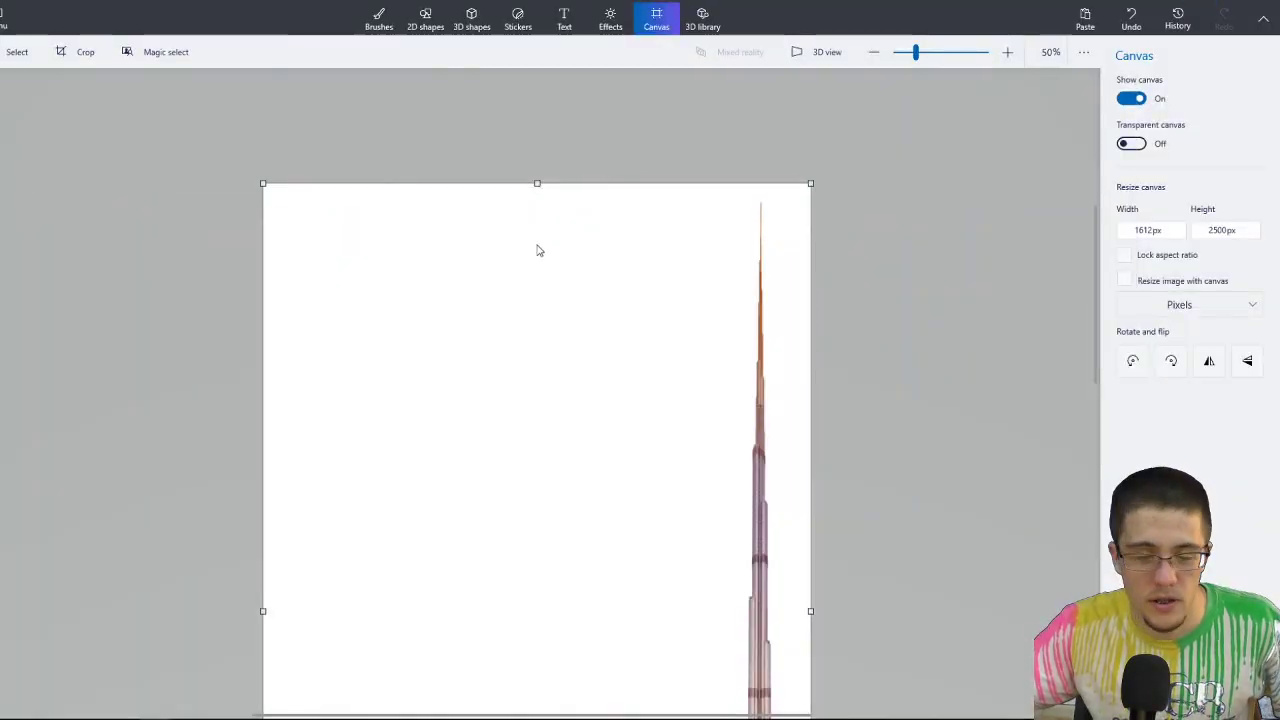
scroll(547, 396, "down", 5)
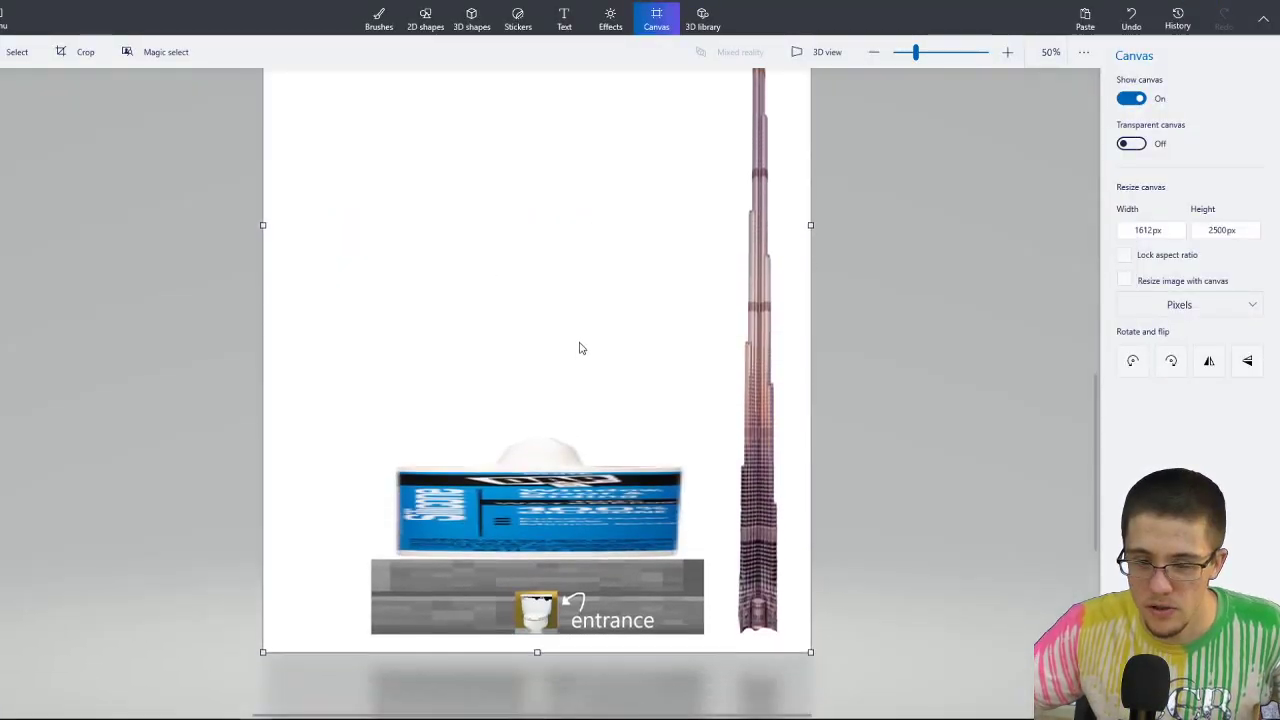
key("ctrl+v")
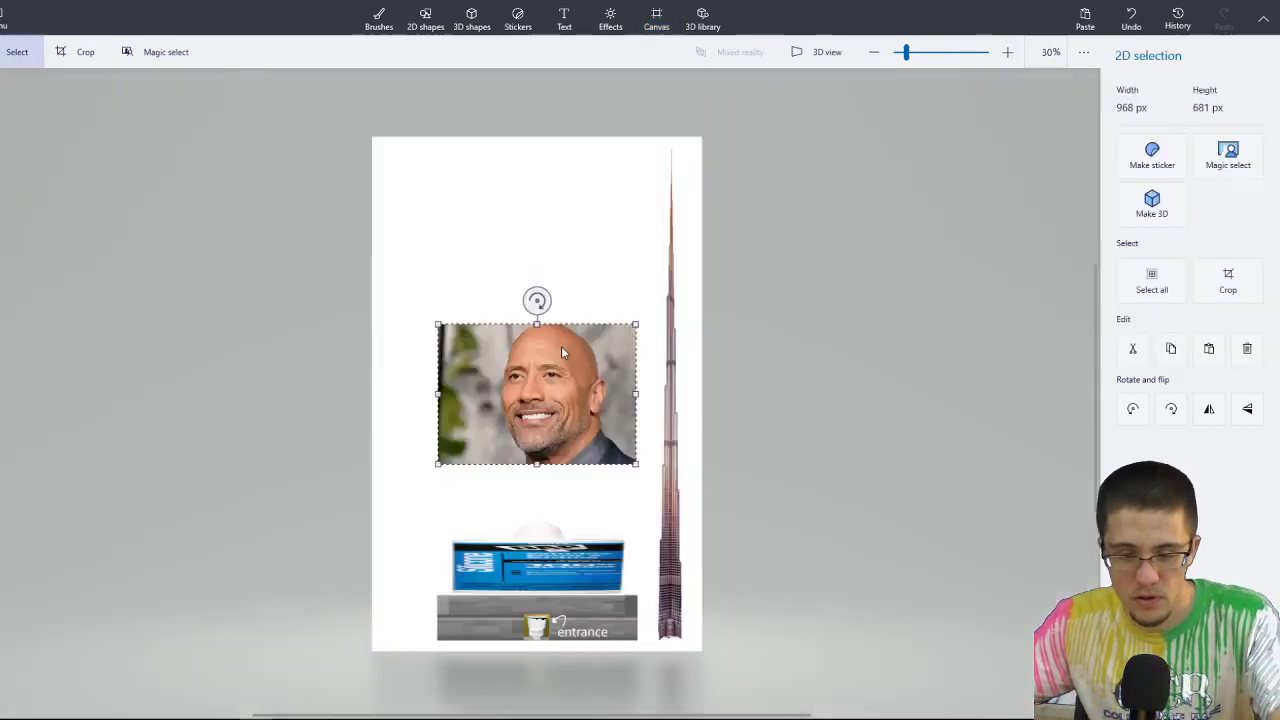
left_click(605, 267)
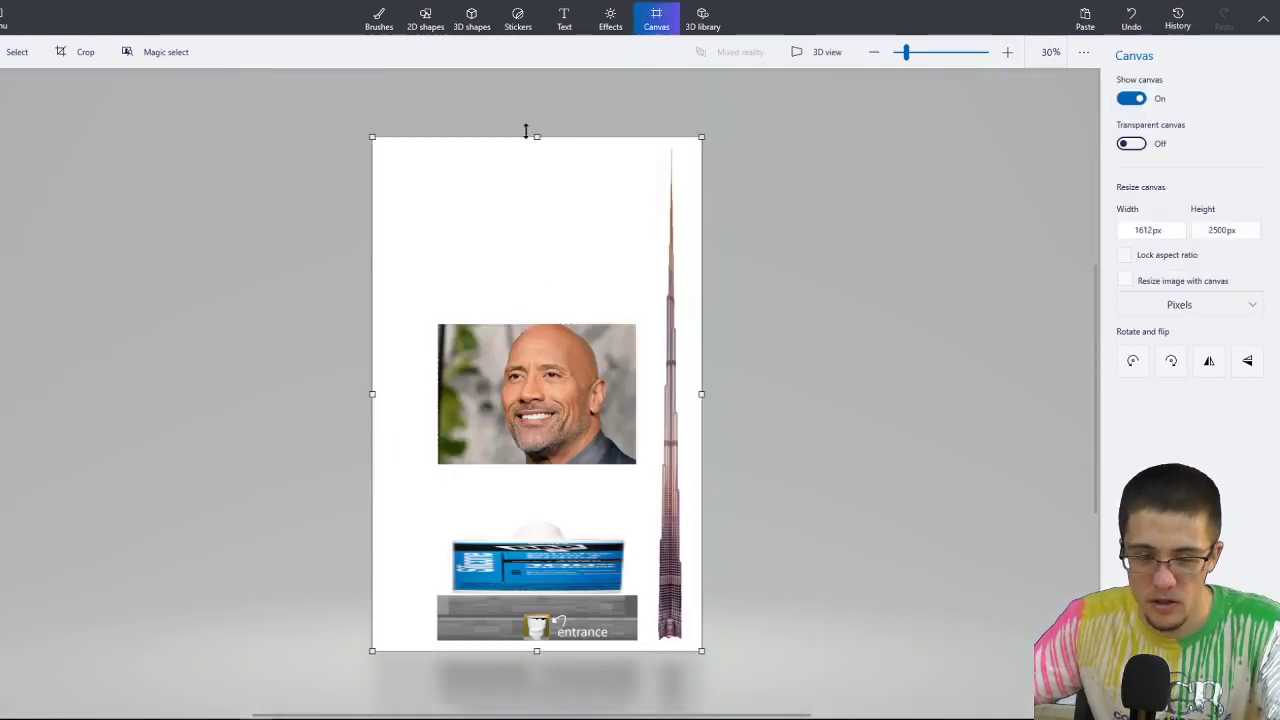
Magic-select the photo, fitting the box to it, so the man's head is detected.
left_click(163, 52)
left_click_drag(384, 140, 476, 320)
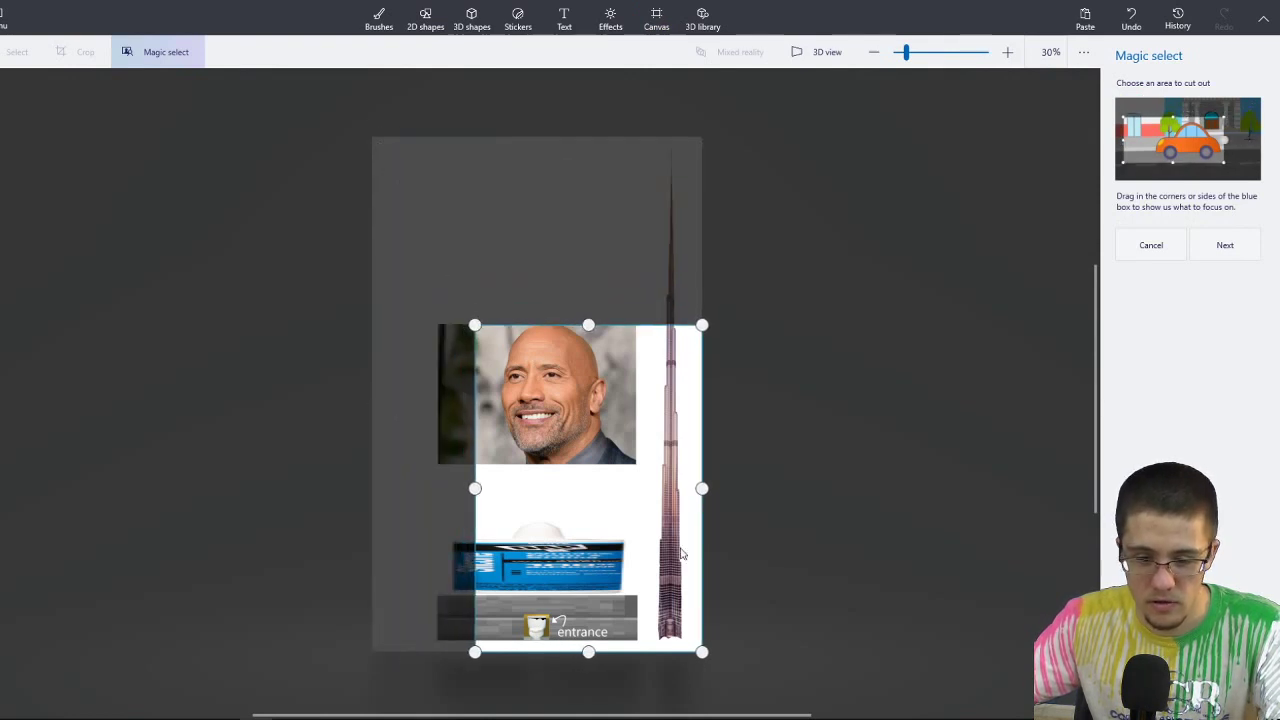
left_click_drag(704, 655, 633, 464)
scroll(560, 398, "up", 5)
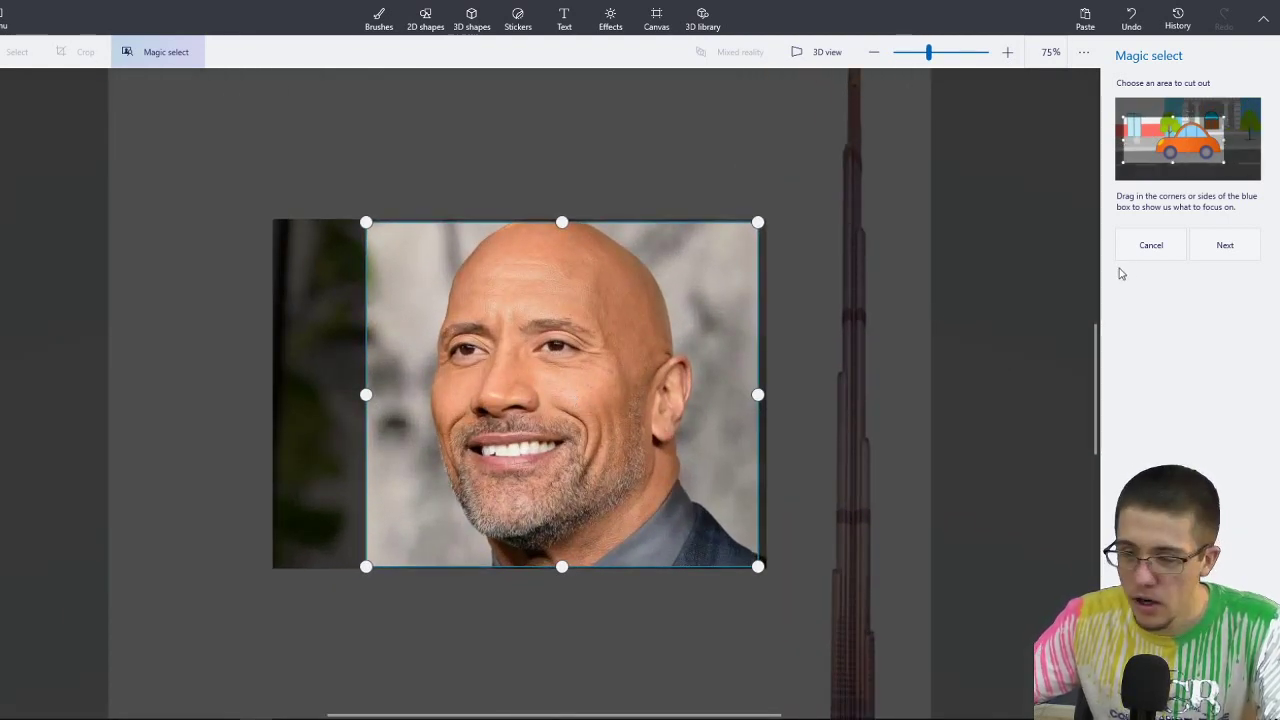
left_click(1225, 247)
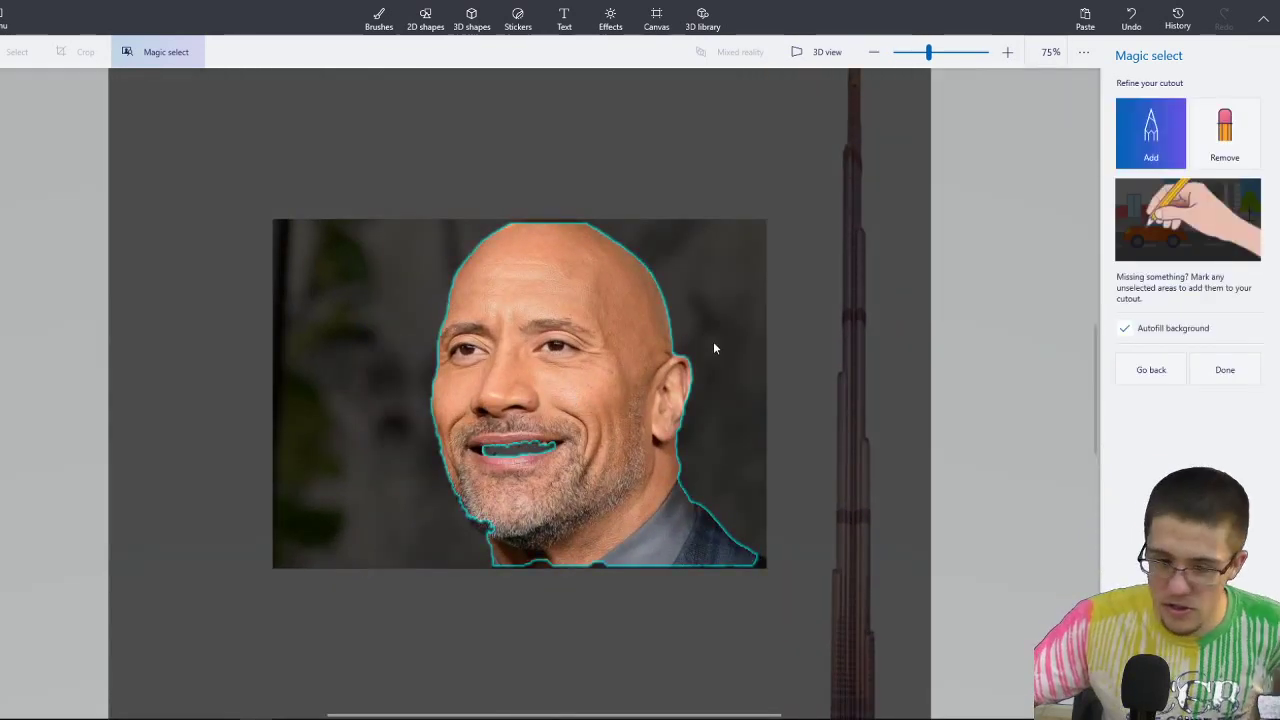
scroll(553, 393, "up", 4)
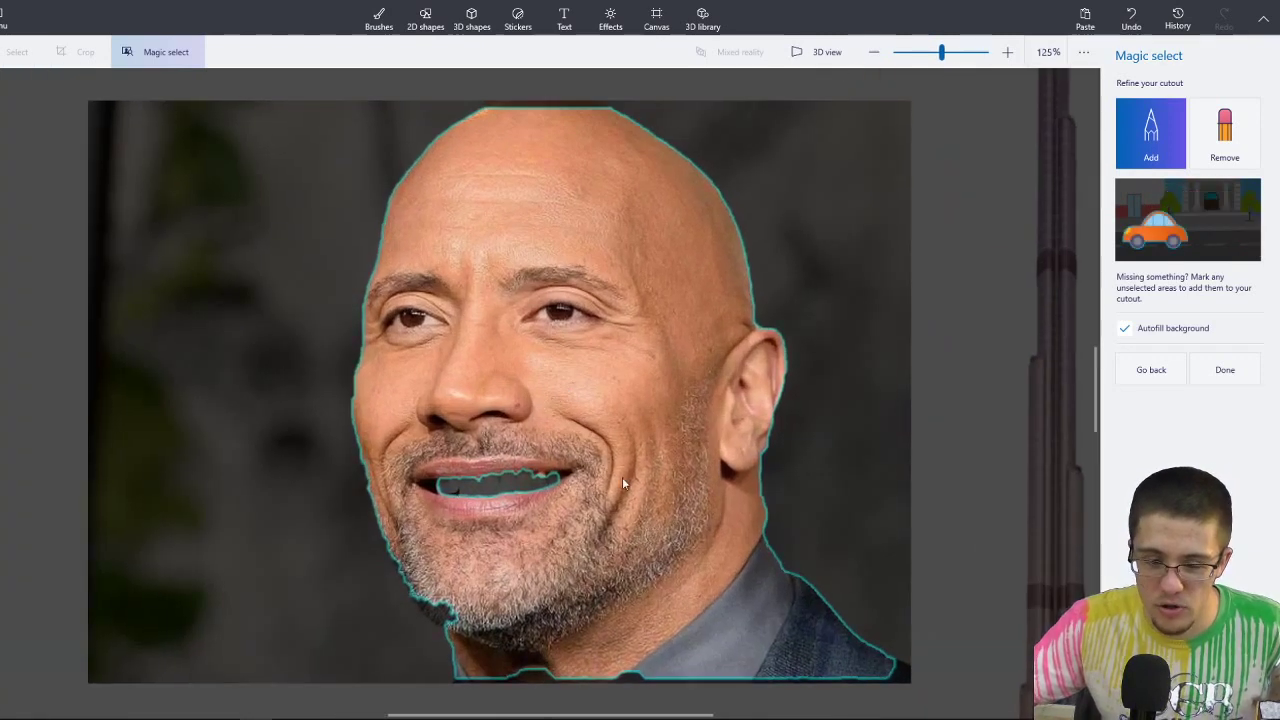
scroll(632, 480, "down", 1)
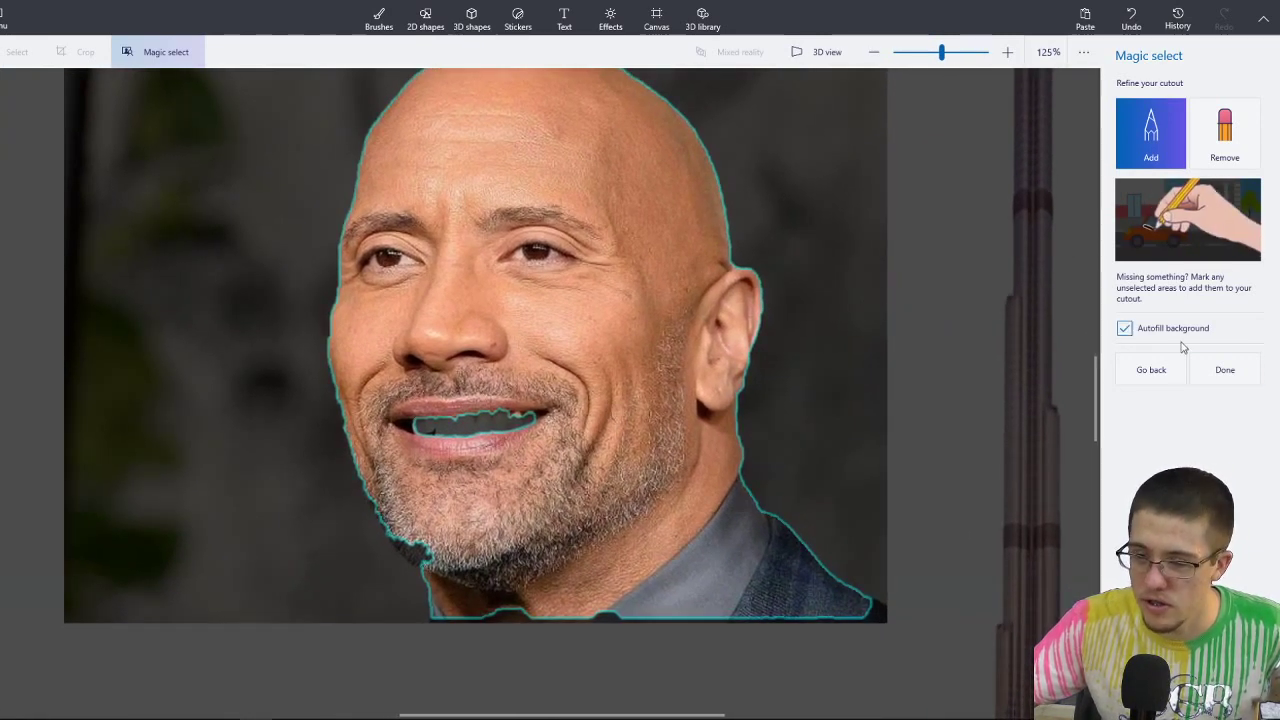
Finish the head cutout, nudge it upward, and delete the leftover photo background.
key("Return")
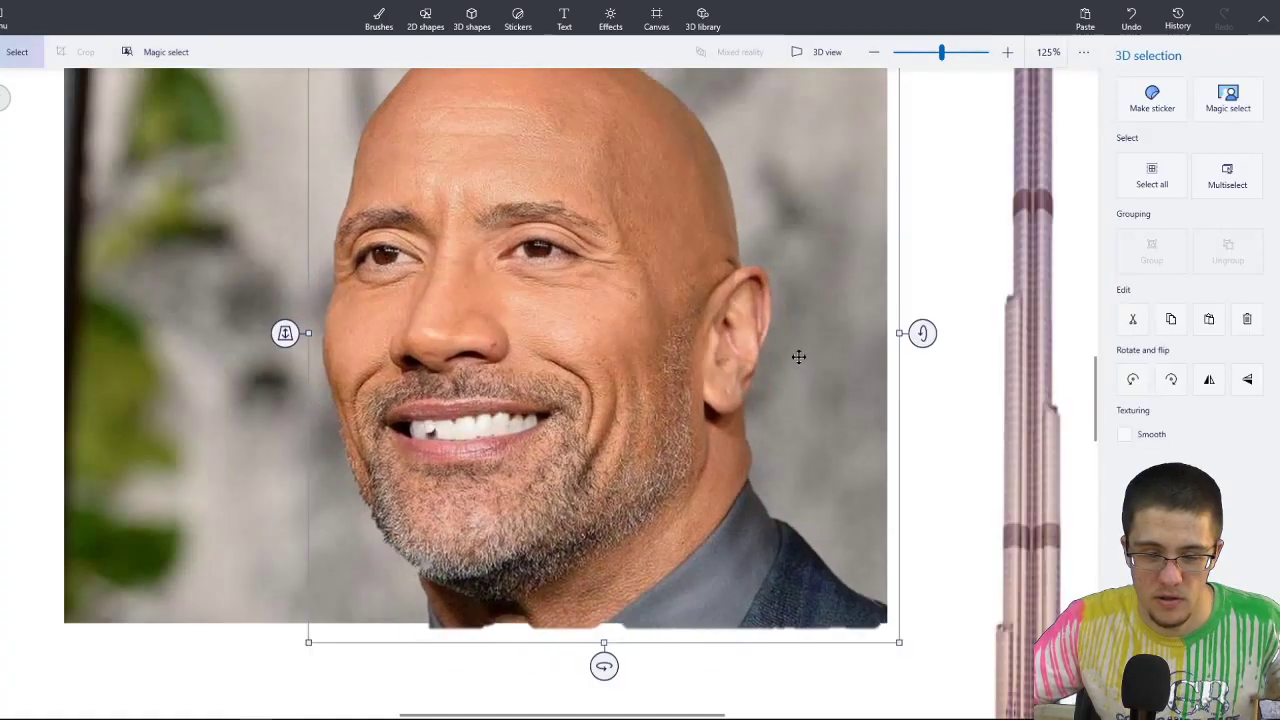
scroll(797, 354, "down", 5)
left_click_drag(623, 385, 562, 163)
left_click(767, 162)
left_click(600, 186)
key("Up")
key("Up")
key("Up")
key("Up")
key("Up")
key("Up")
left_click(779, 220)
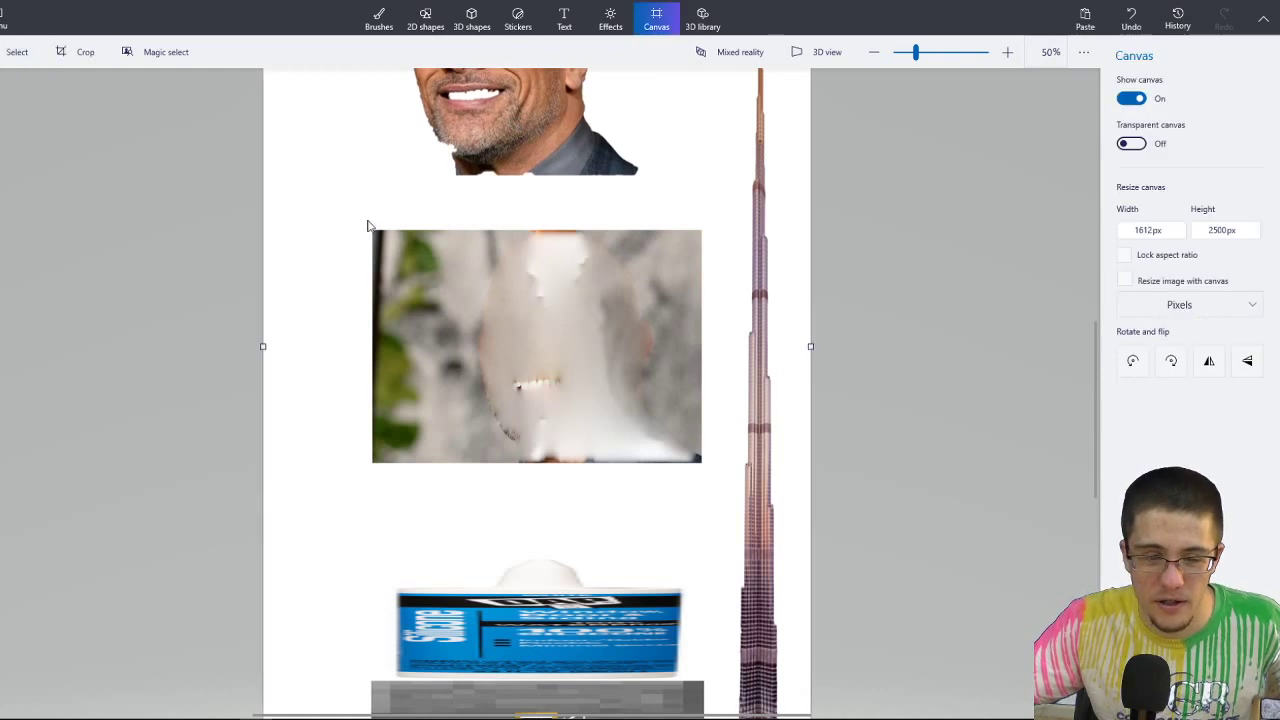
left_click_drag(367, 226, 705, 483)
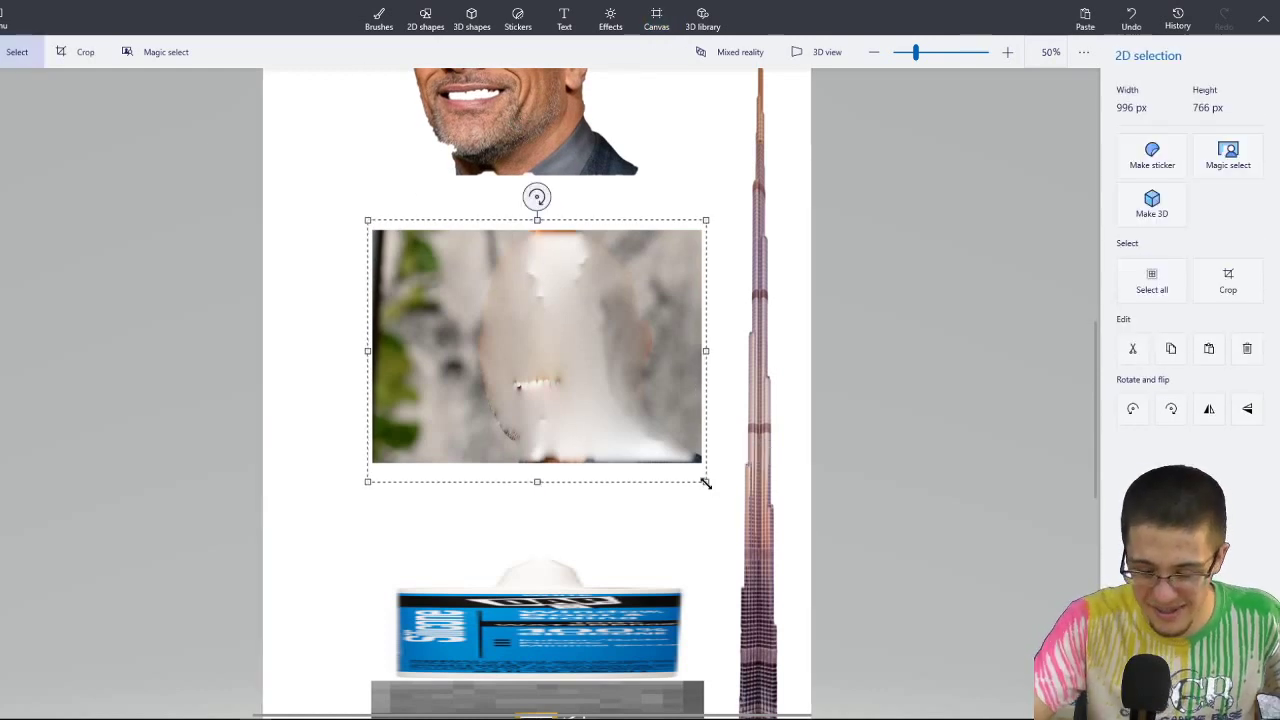
key("Delete")
Move the face down to mid-canvas and stamp it flat as a sticker.
scroll(601, 167, "up", 3)
scroll(601, 167, "down", 1)
scroll(601, 167, "down", 4)
left_click(510, 137)
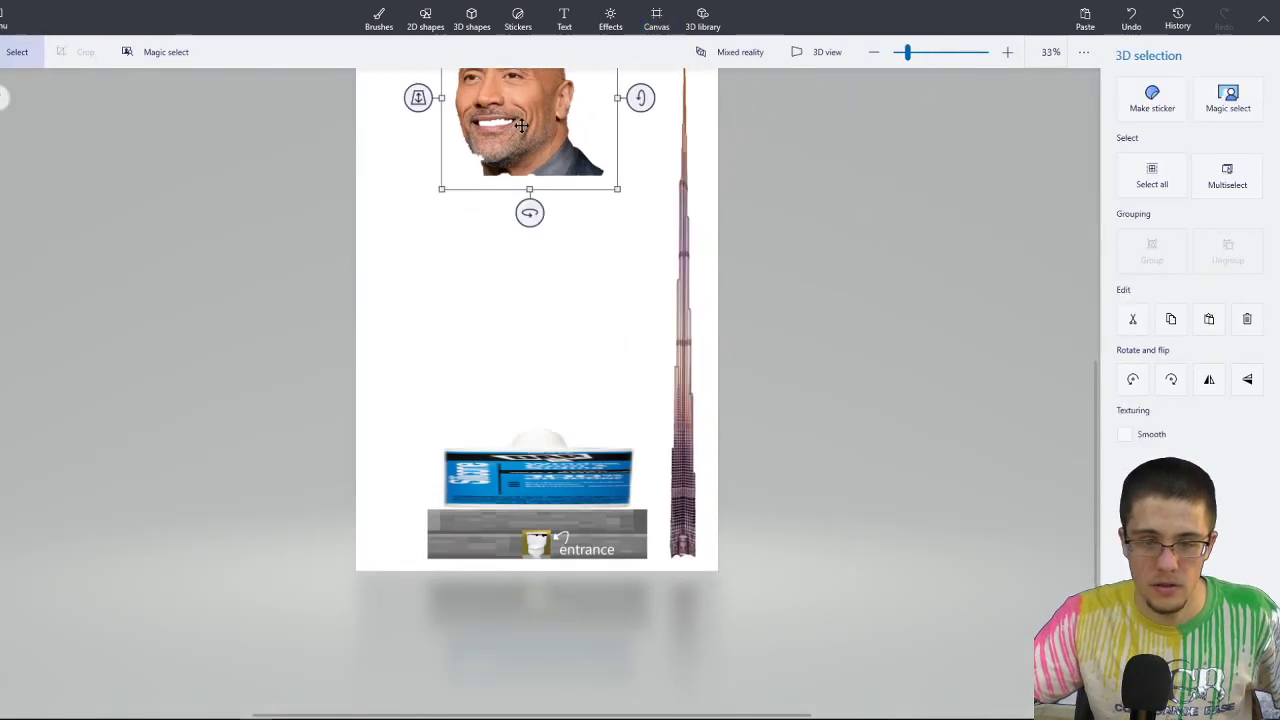
left_click_drag(510, 137, 512, 310)
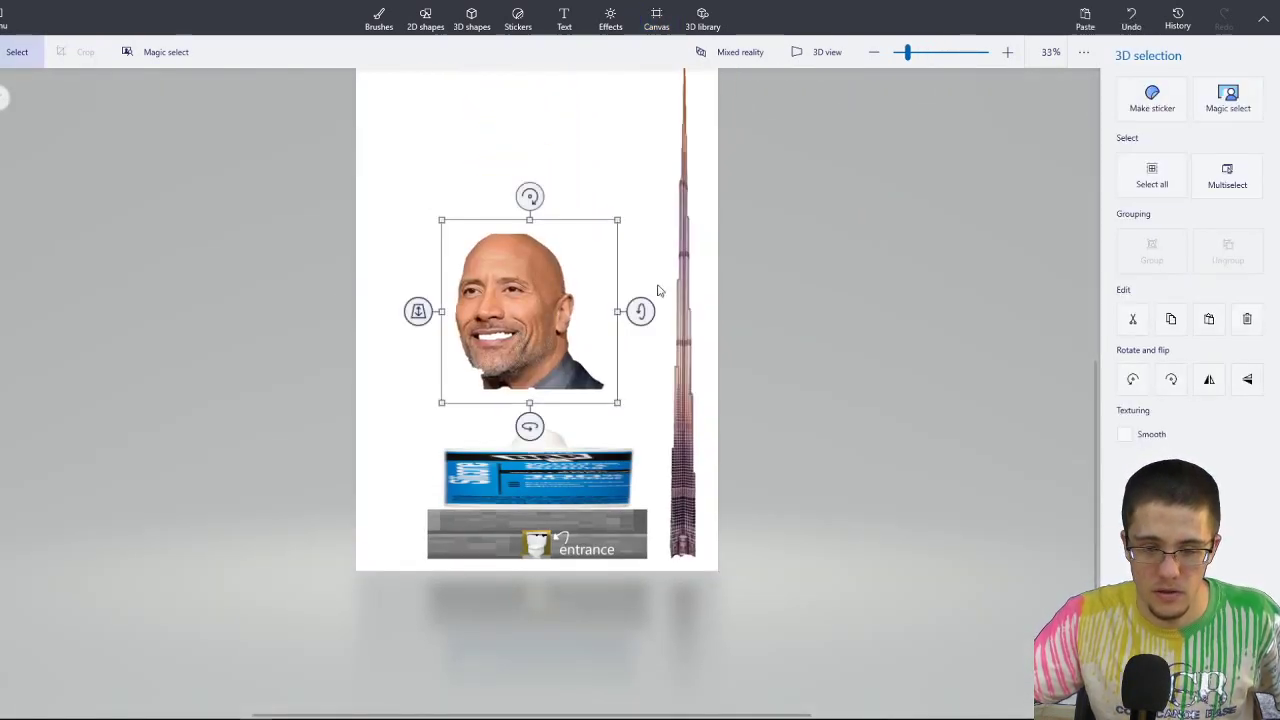
left_click(1155, 102)
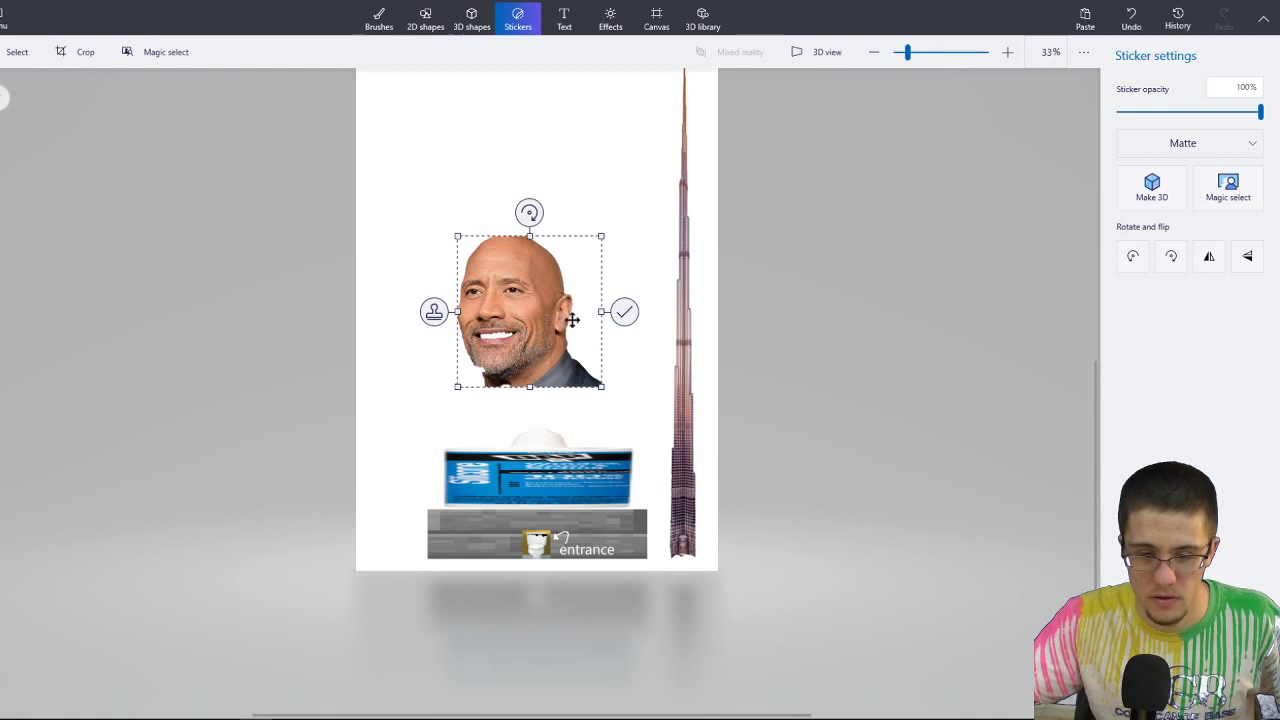
left_click(624, 312)
Flood-fill the white teeth with black using the Fill tool.
left_click(390, 26)
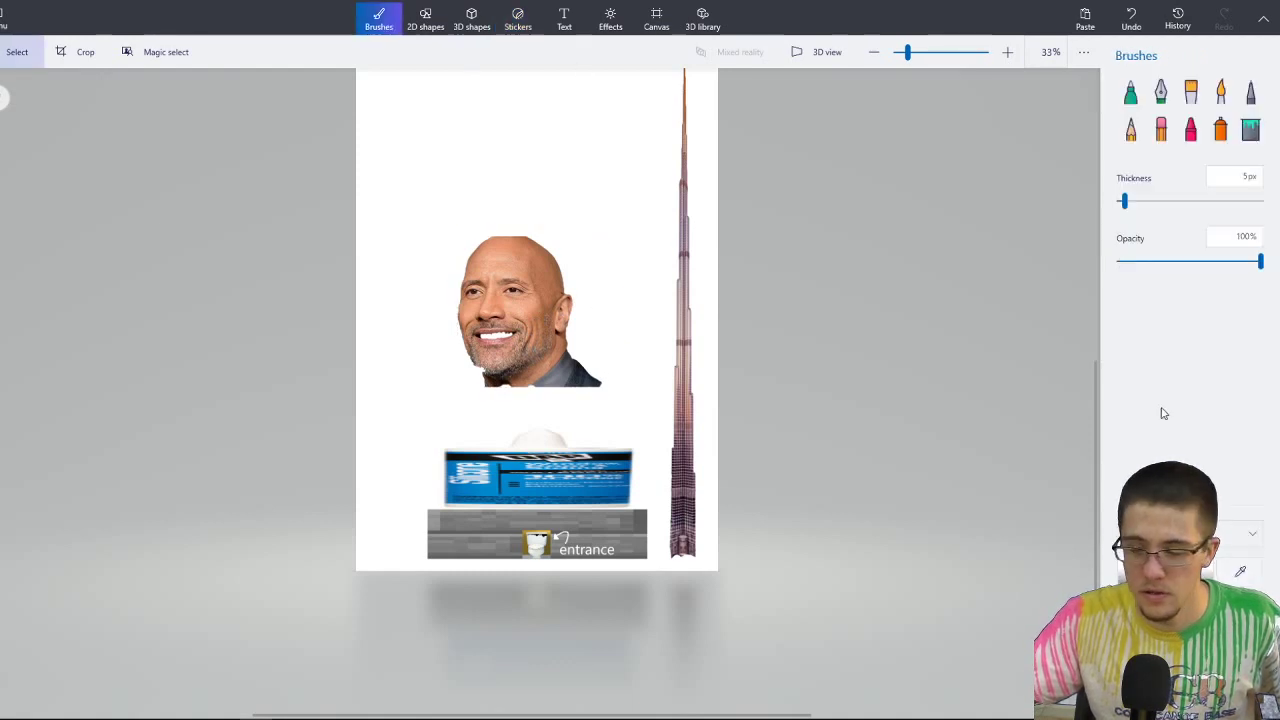
scroll(580, 246, "up", 3)
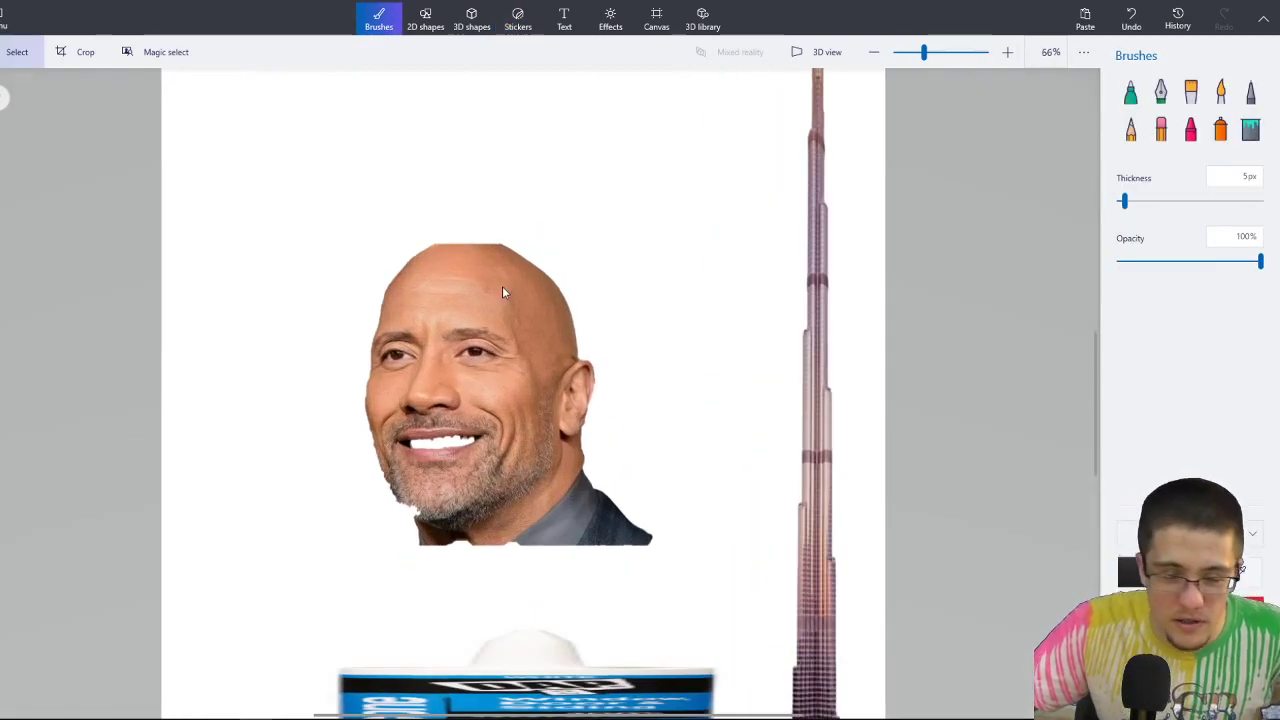
left_click(1251, 127)
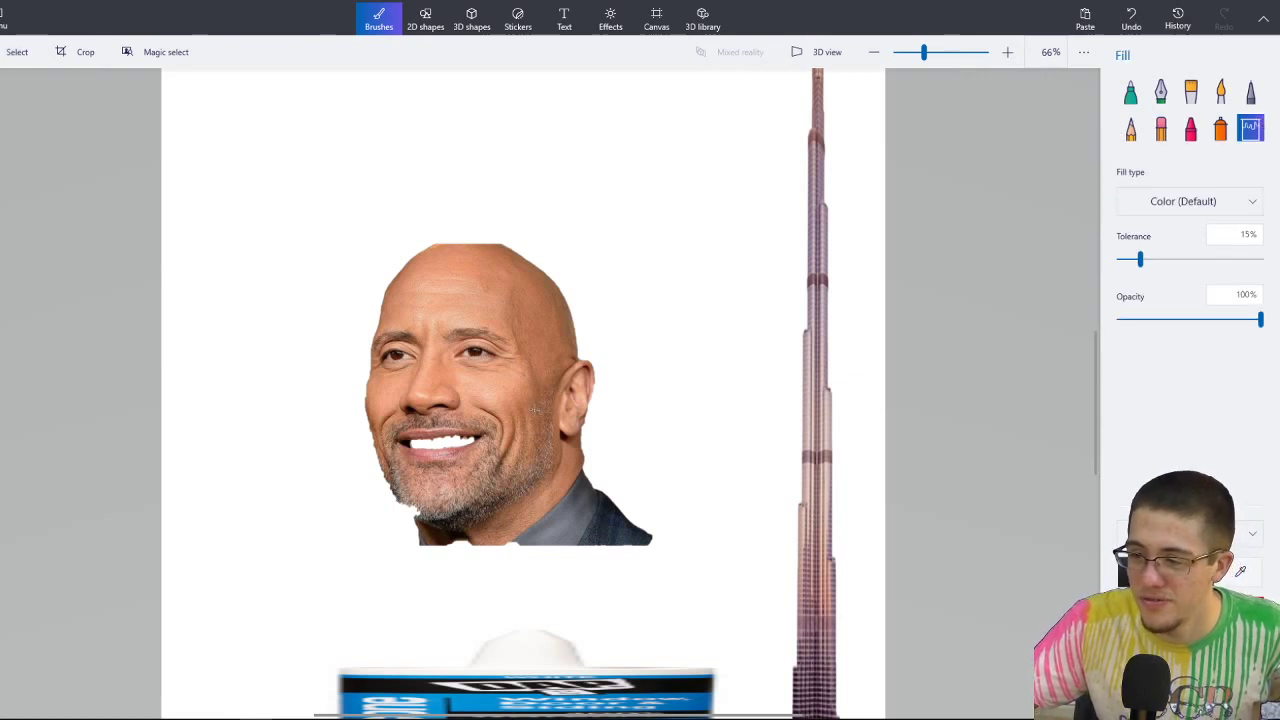
scroll(462, 440, "up", 5)
left_click(483, 400)
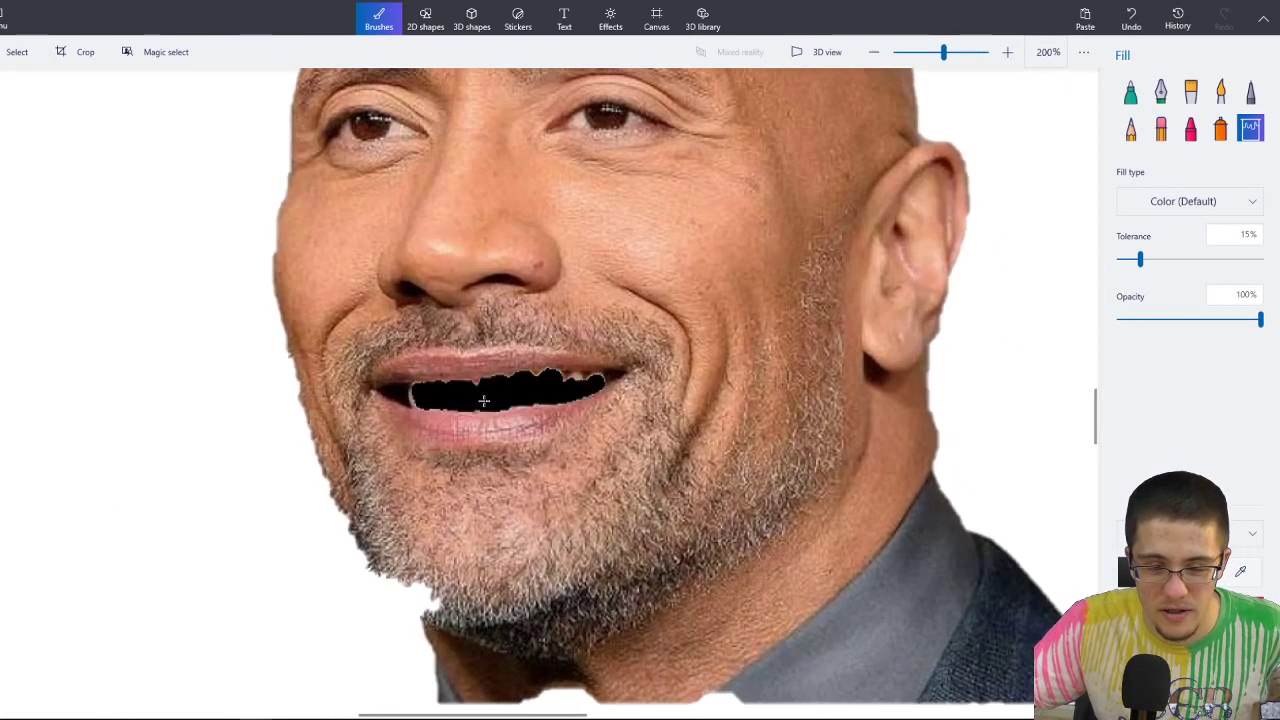
scroll(551, 372, "up", 3)
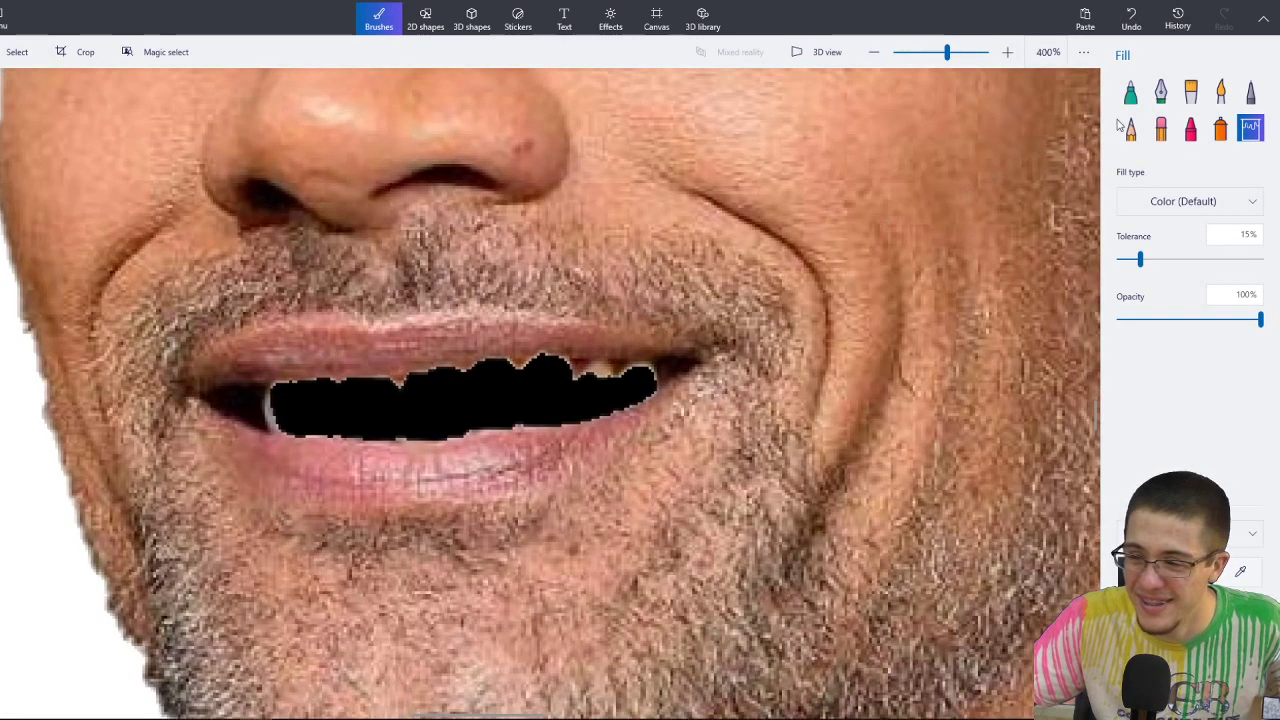
Paint the mouth corners, lip edges and remaining teeth solid black with the Marker.
left_click(1130, 92)
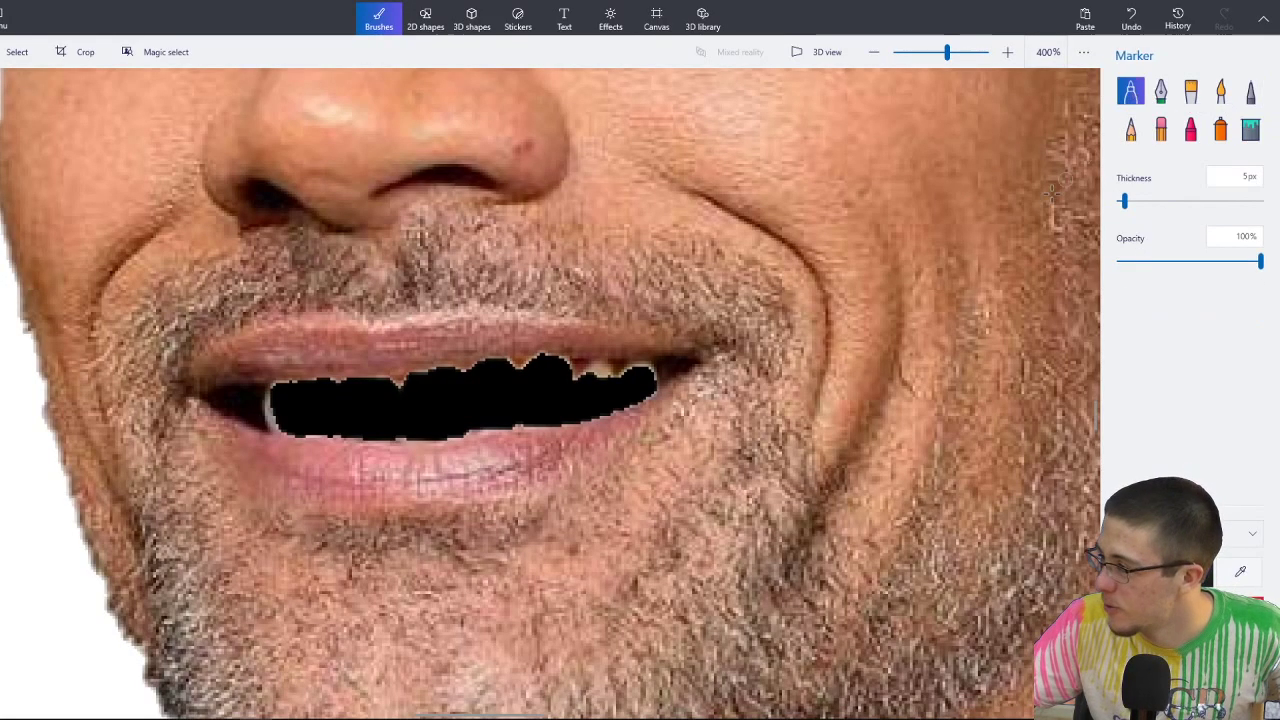
scroll(467, 391, "up", 3)
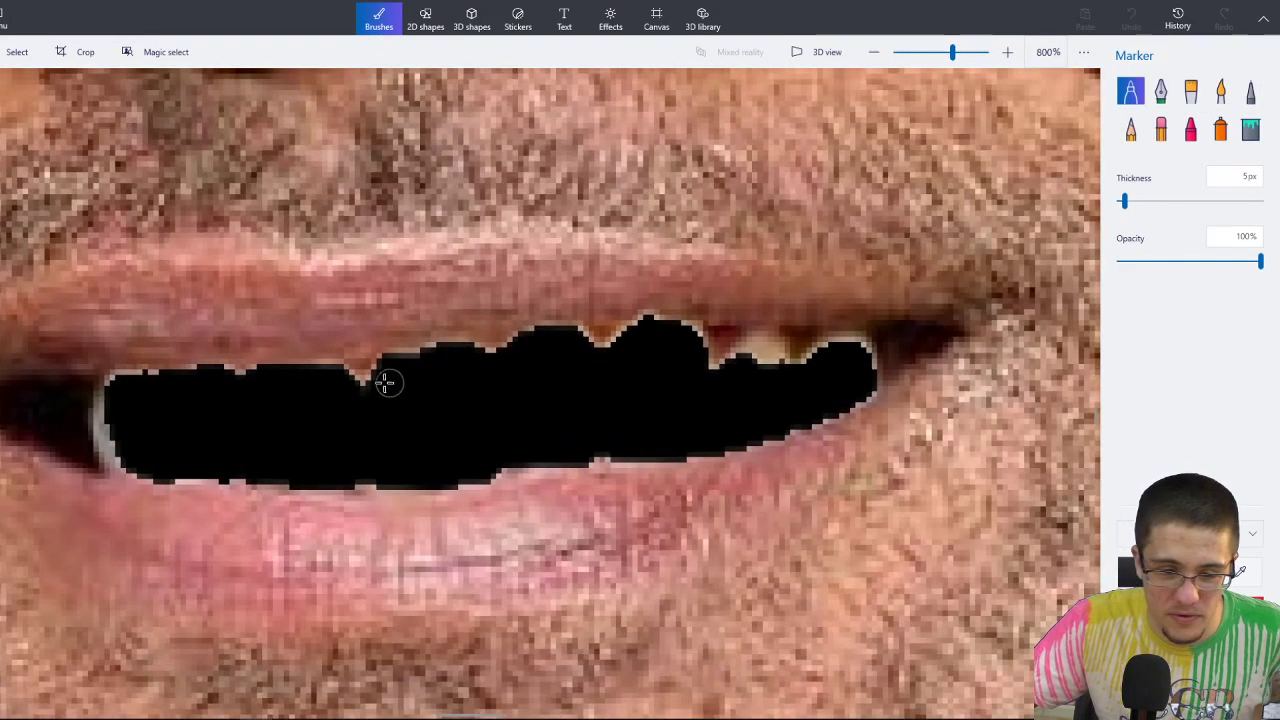
right_click_drag(309, 400, 606, 363)
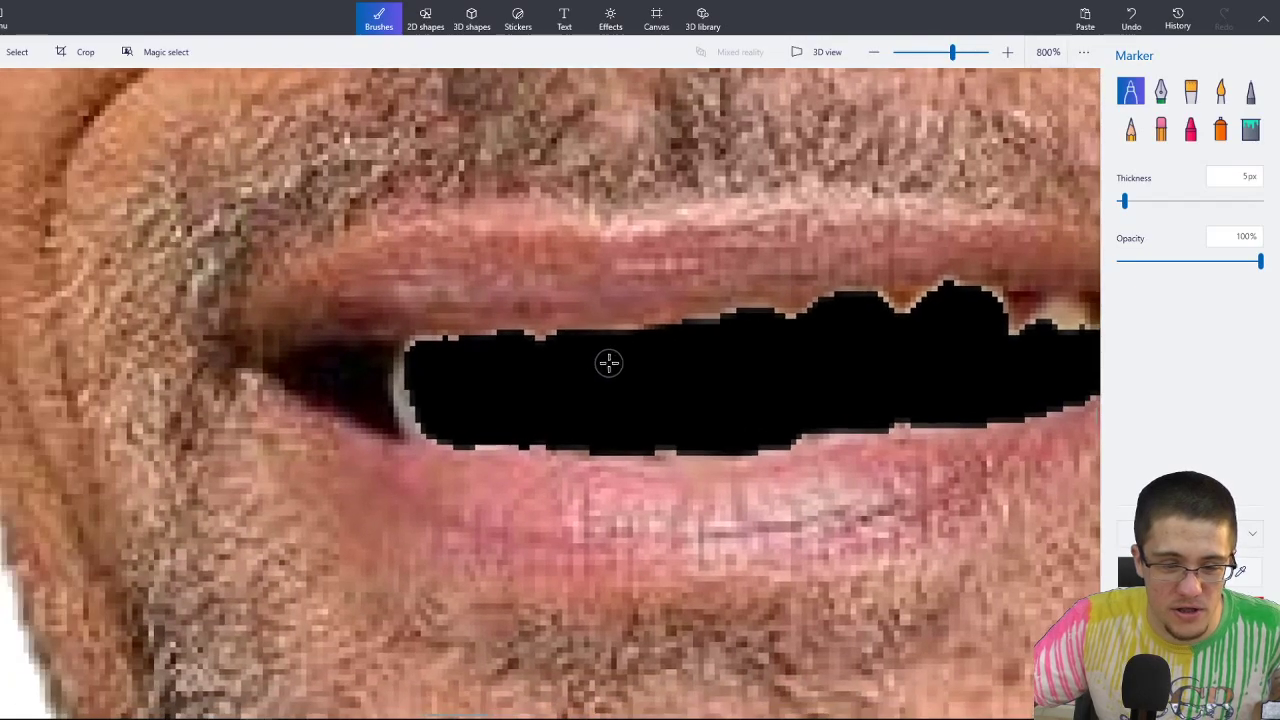
mouse_move(482, 355)
left_mouse_down()
mouse_move(374, 363)
mouse_move(417, 380)
mouse_move(434, 417)
mouse_move(389, 417)
mouse_move(594, 440)
left_mouse_up()
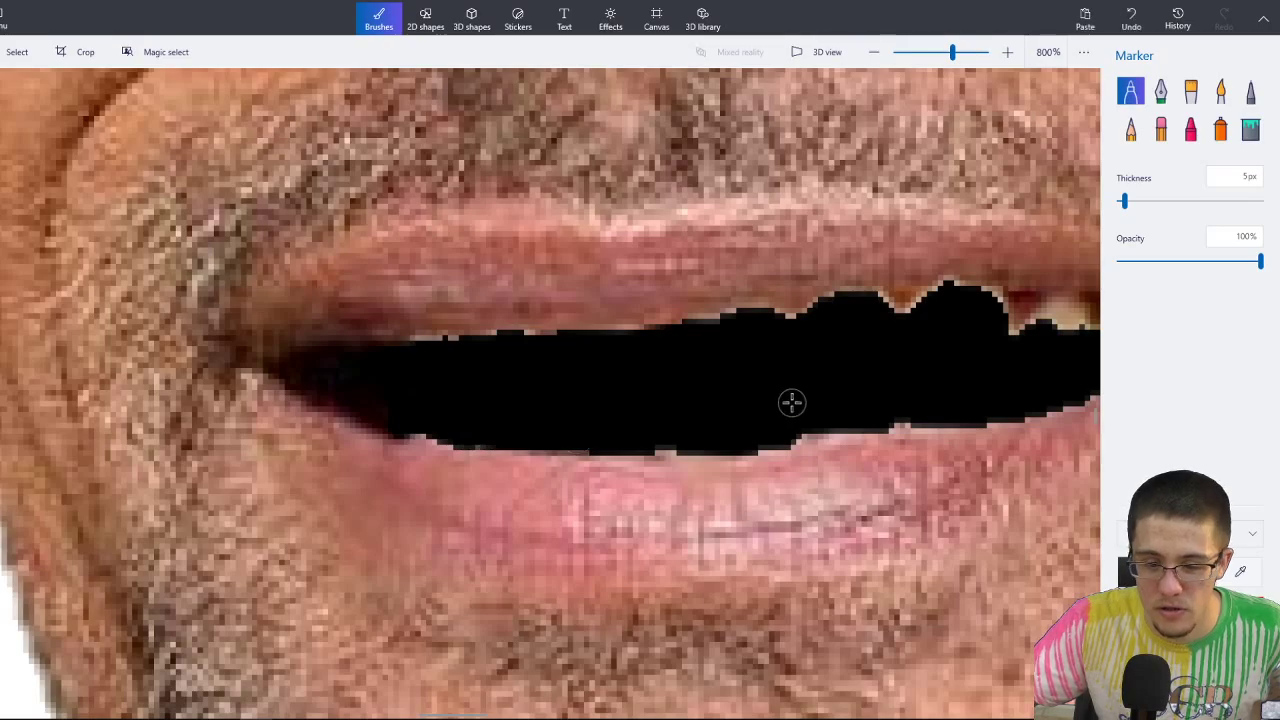
right_click_drag(791, 403, 474, 426)
mouse_move(467, 357)
left_mouse_down()
mouse_move(540, 337)
mouse_move(845, 337)
mouse_move(685, 368)
mouse_move(943, 322)
mouse_move(855, 352)
mouse_move(917, 331)
left_mouse_up()
left_click_drag(779, 372, 603, 437)
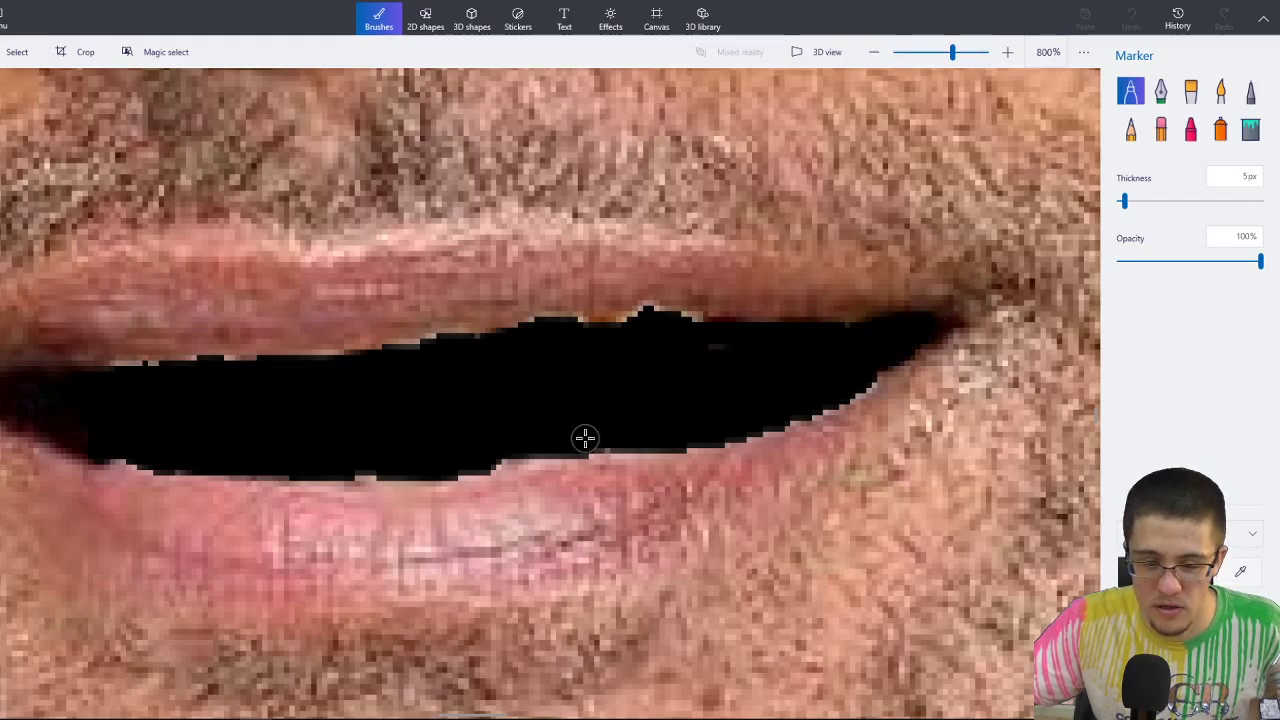
left_click_drag(568, 330, 674, 326)
scroll(752, 355, "down", 5)
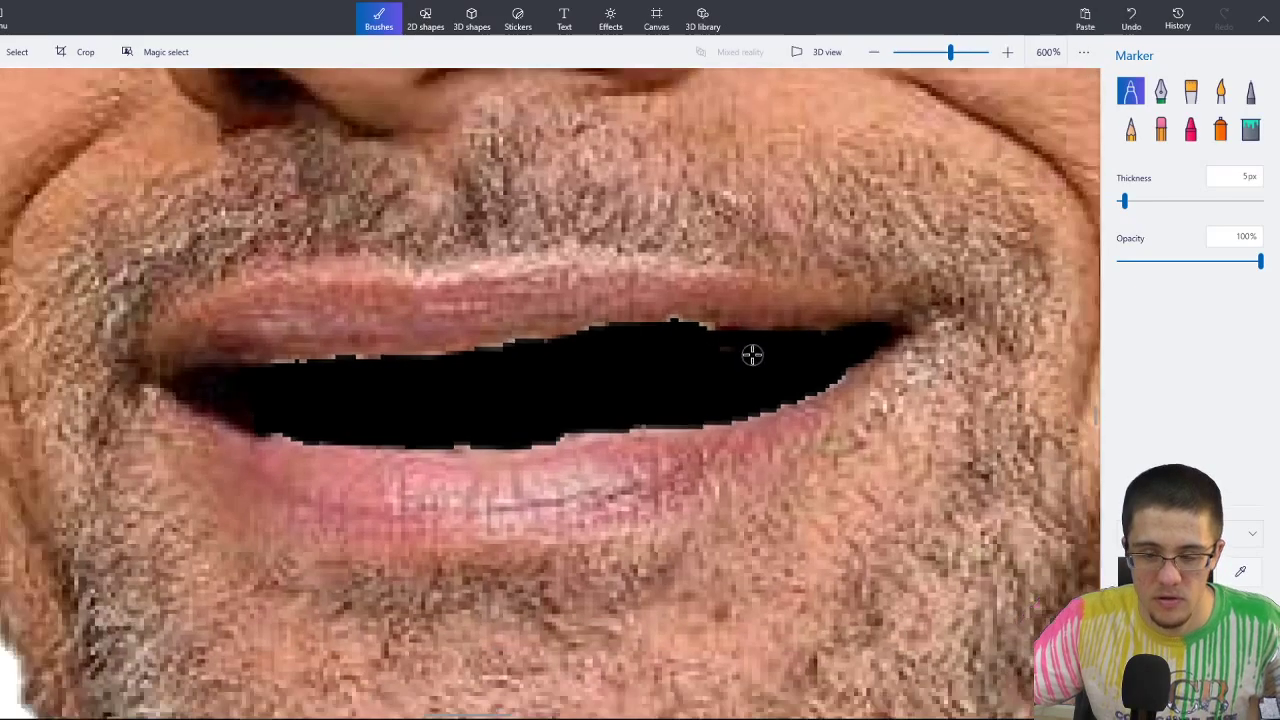
scroll(753, 355, "down", 5)
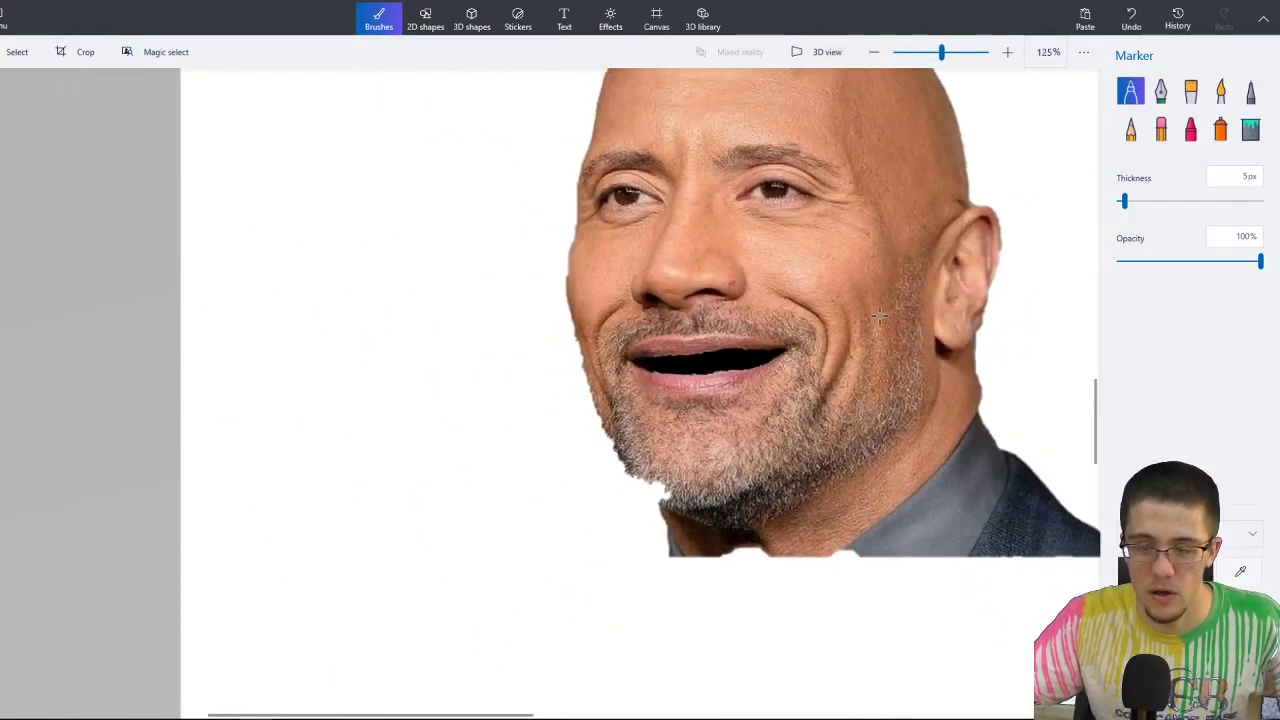
scroll(871, 318, "up", 1)
scroll(871, 318, "down", 1, "ctrl")
scroll(611, 278, "down", 2)
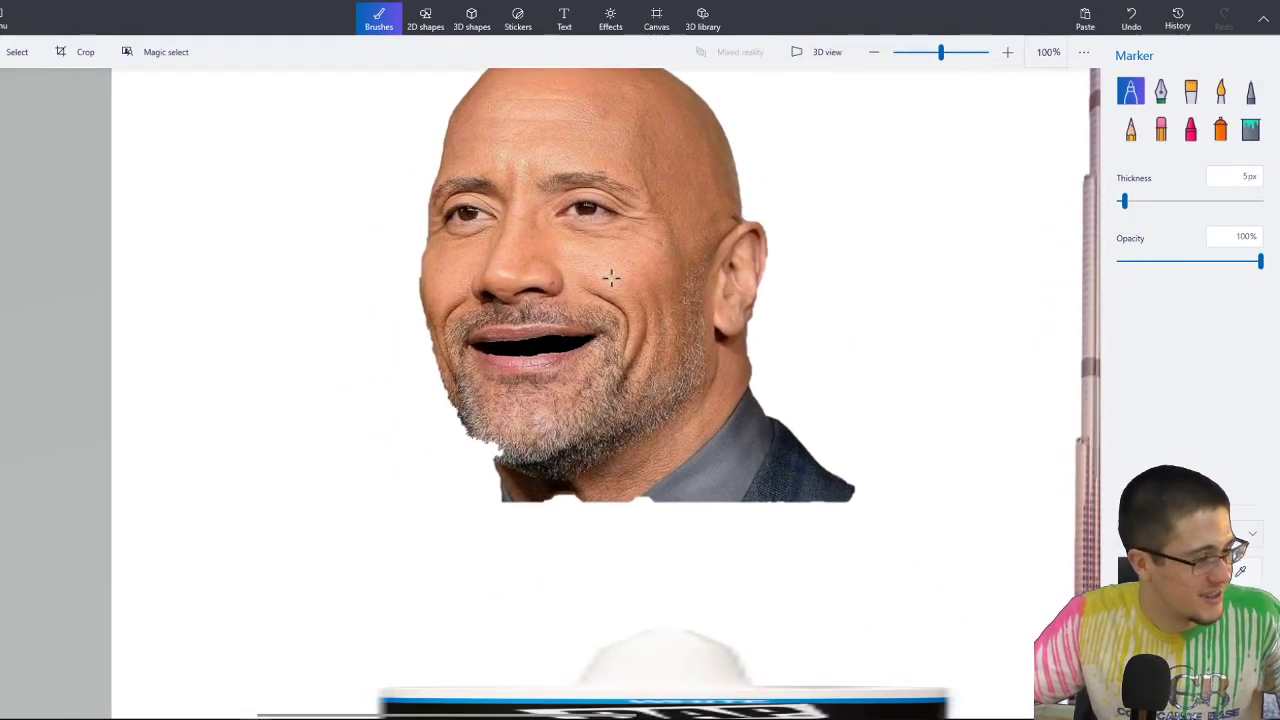
scroll(611, 278, "down", 1, "ctrl")
Select the black-mouthed face, resize it to 291 × 257 px, and set it above the blue tube.
left_click(17, 51)
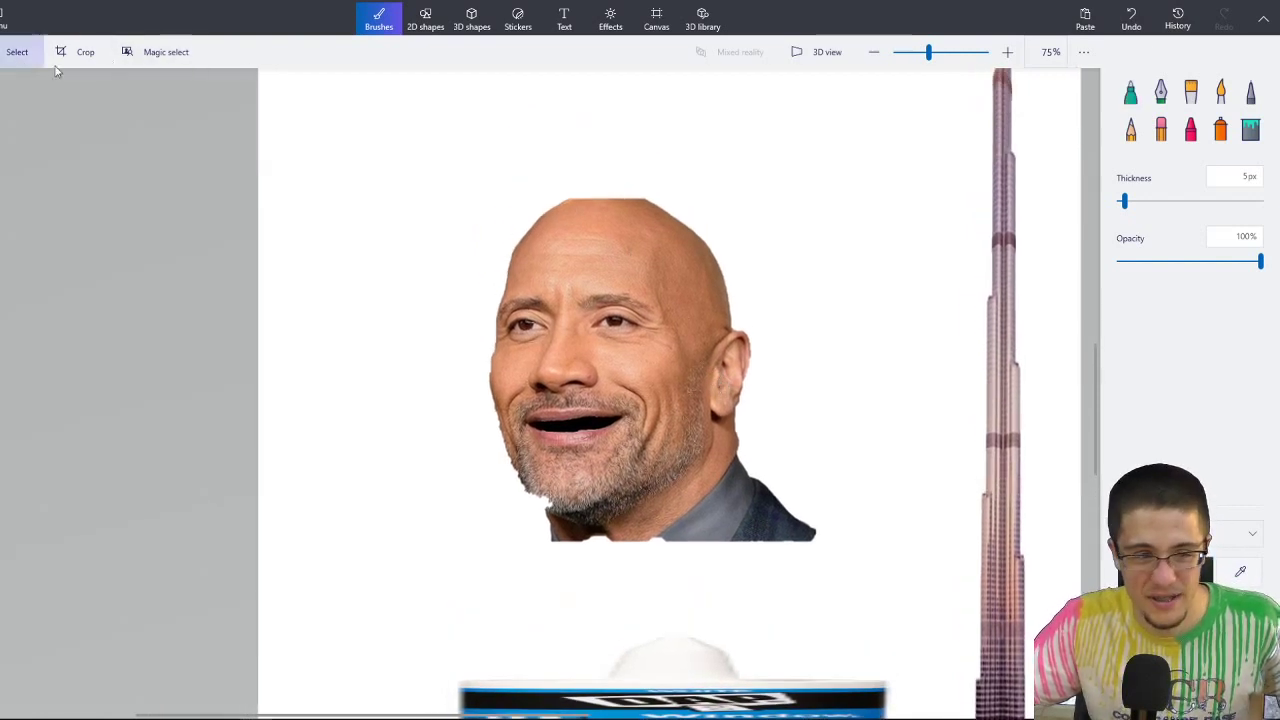
left_click_drag(846, 173, 414, 557)
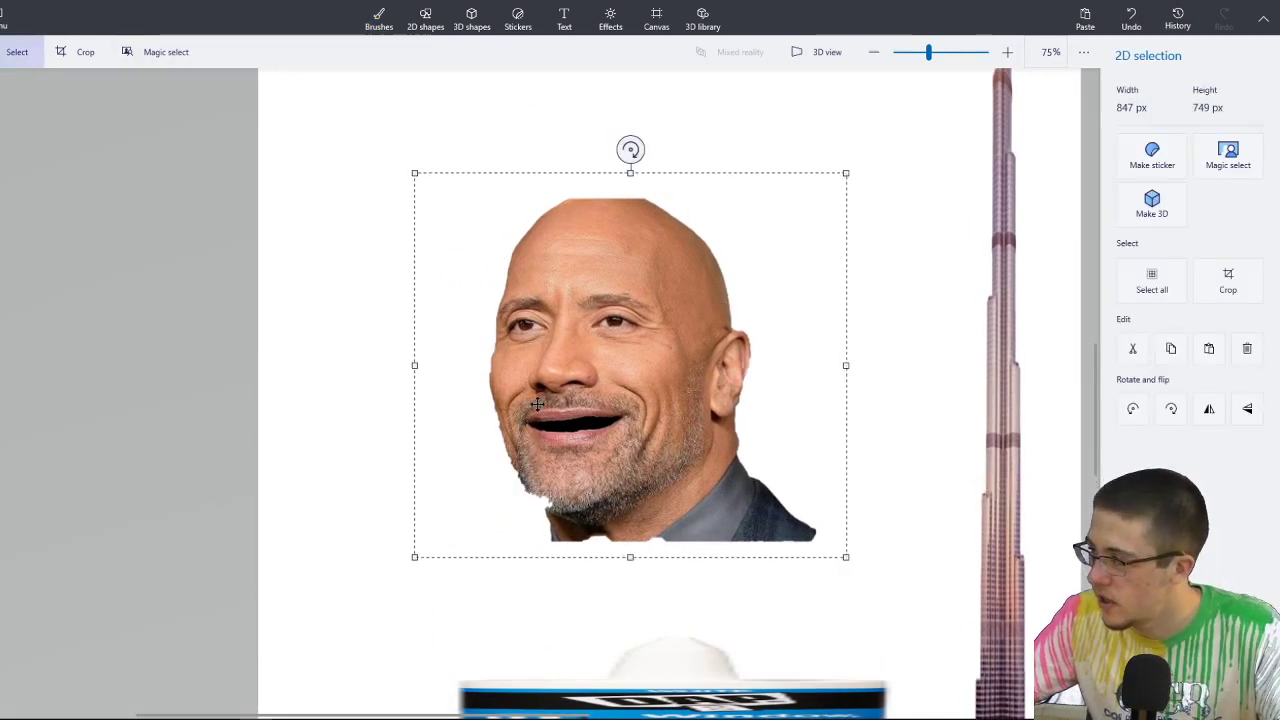
left_click_drag(692, 411, 714, 513)
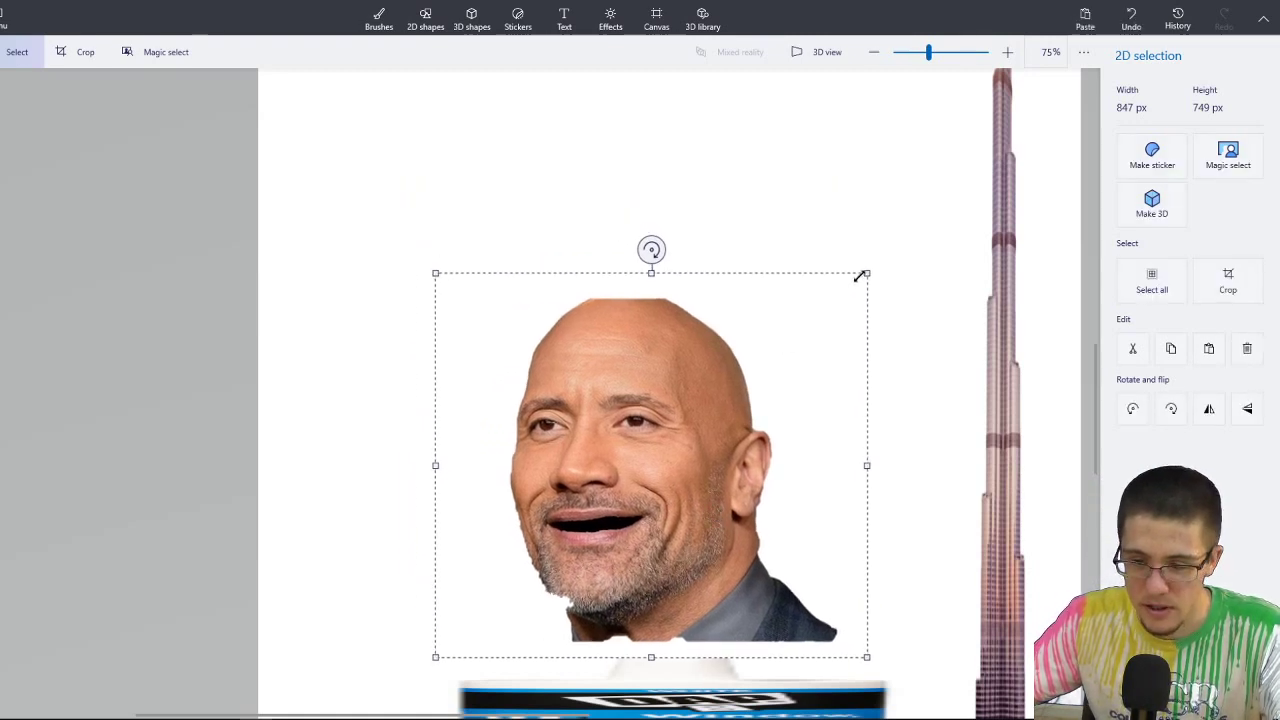
left_click_drag(865, 274, 586, 523)
left_click_drag(532, 589, 688, 582)
left_click(801, 592)
mouse_move(803, 594)
middle_mouse_down()
mouse_move(754, 506)
mouse_move(698, 445)
middle_mouse_up()
scroll(594, 417, "up", 2)
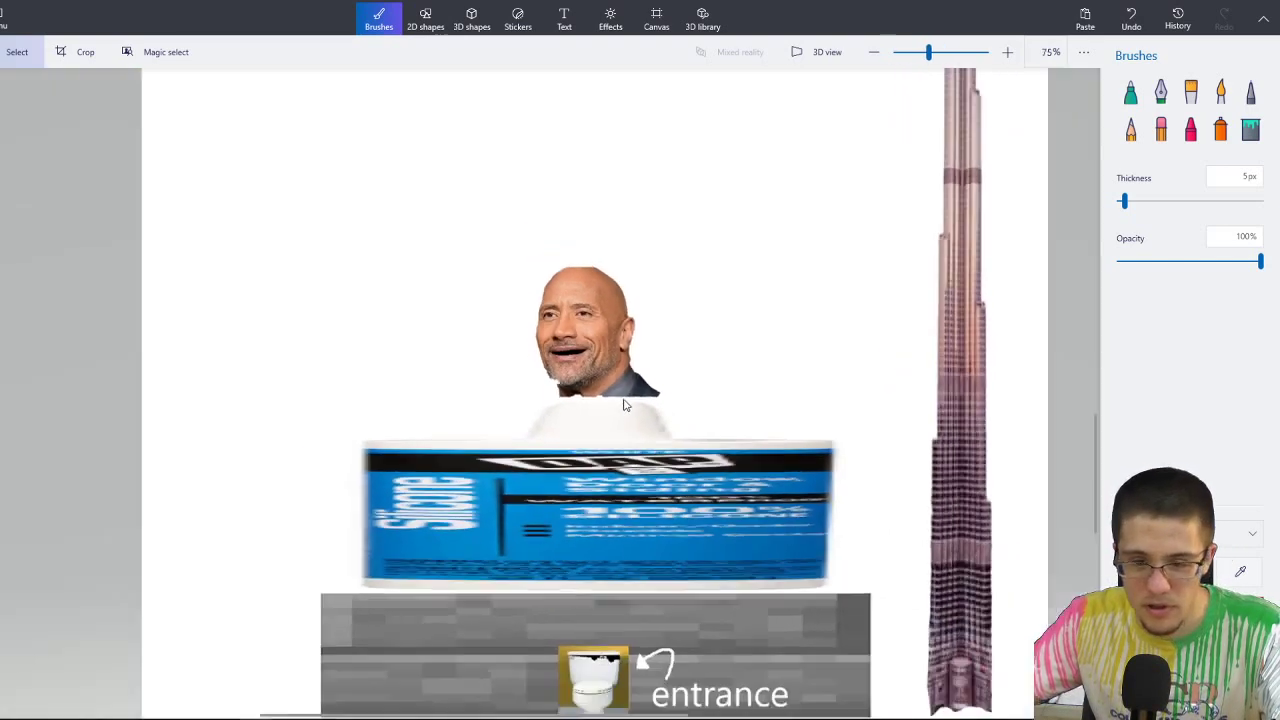
scroll(660, 381, "down", 4)
scroll(670, 350, "up", 3)
scroll(666, 417, "down", 2, "ctrl")
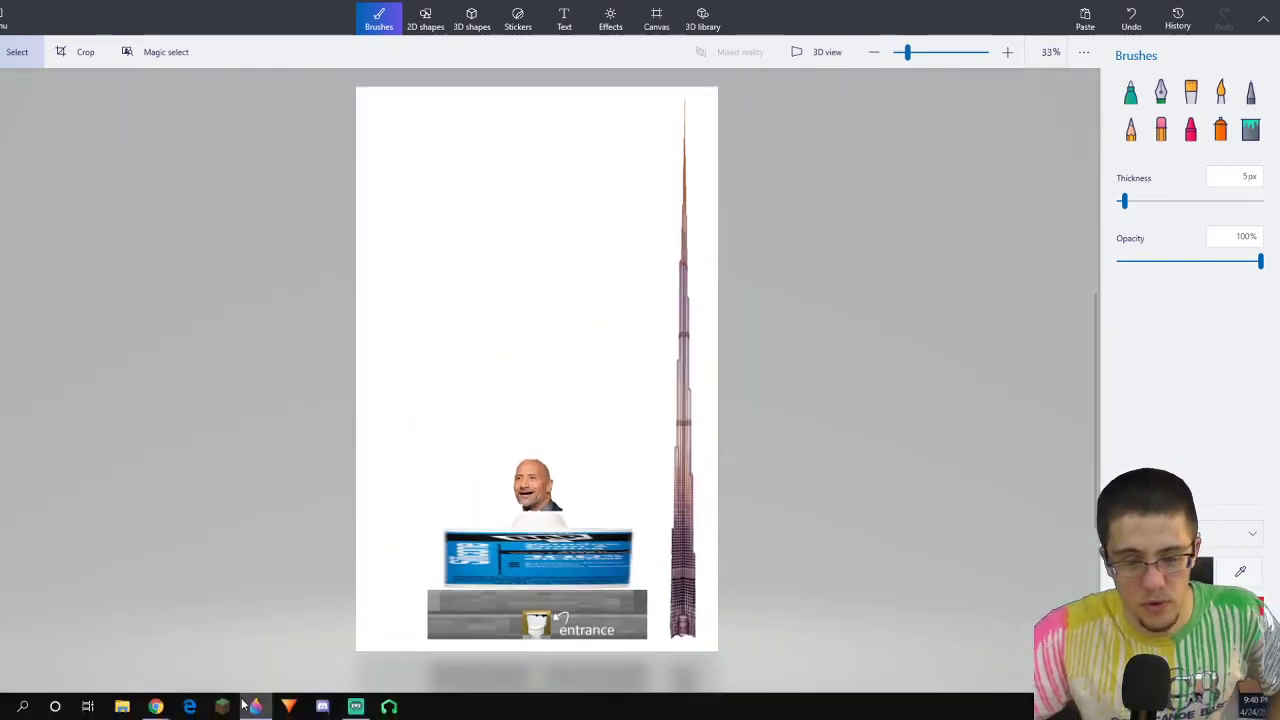
mouse_move(242, 706)
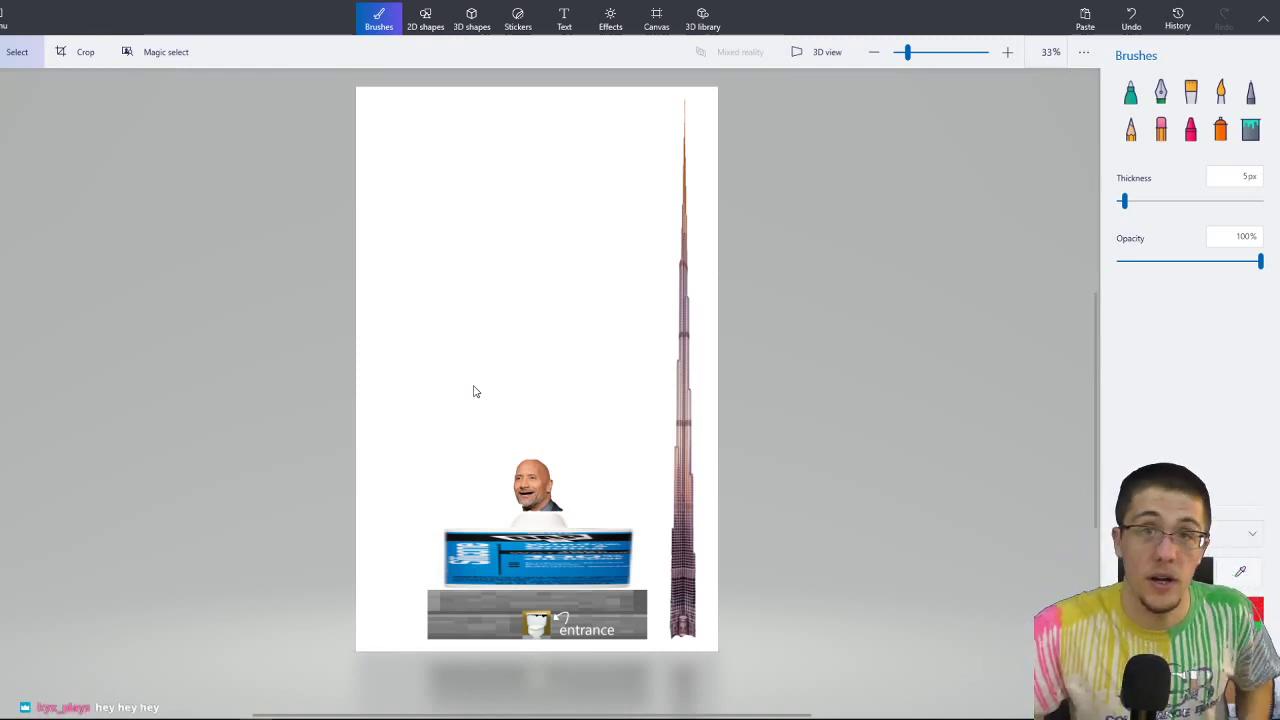
mouse_move(155, 706)
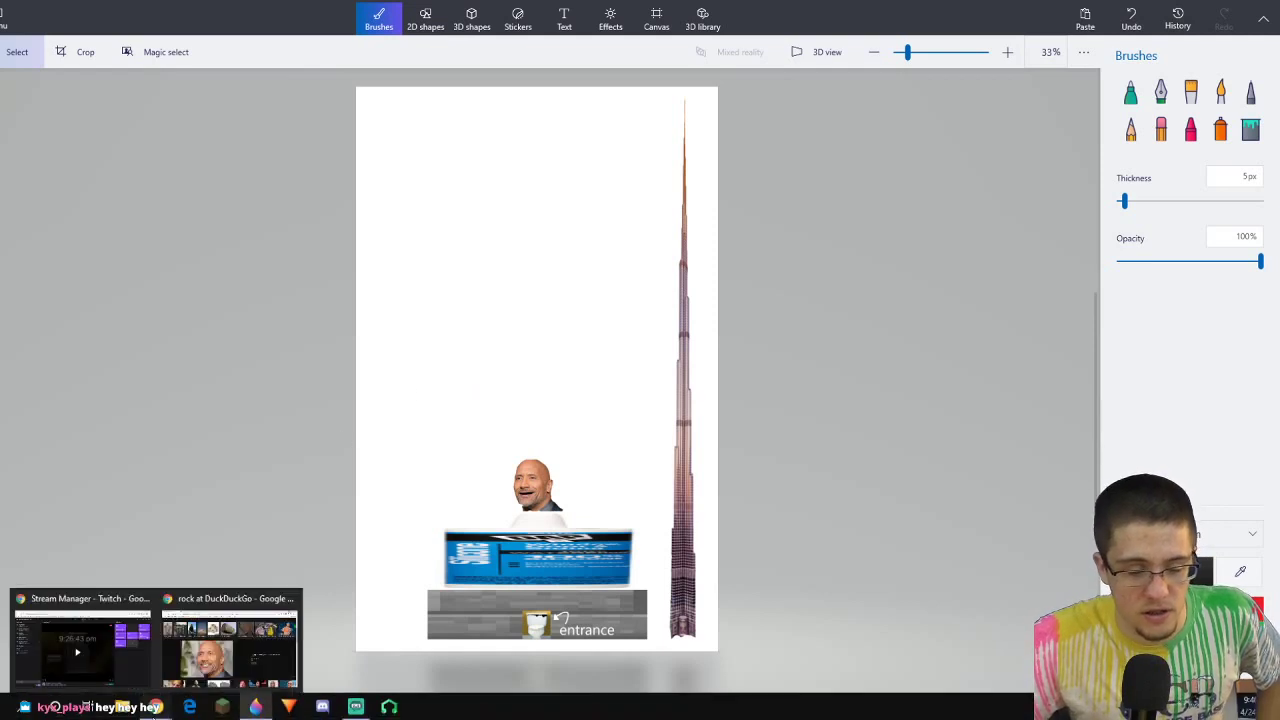
Replace the 'rock' query with 'sand' and copy the 1600 × 900 sand texture image.
left_click(228, 632)
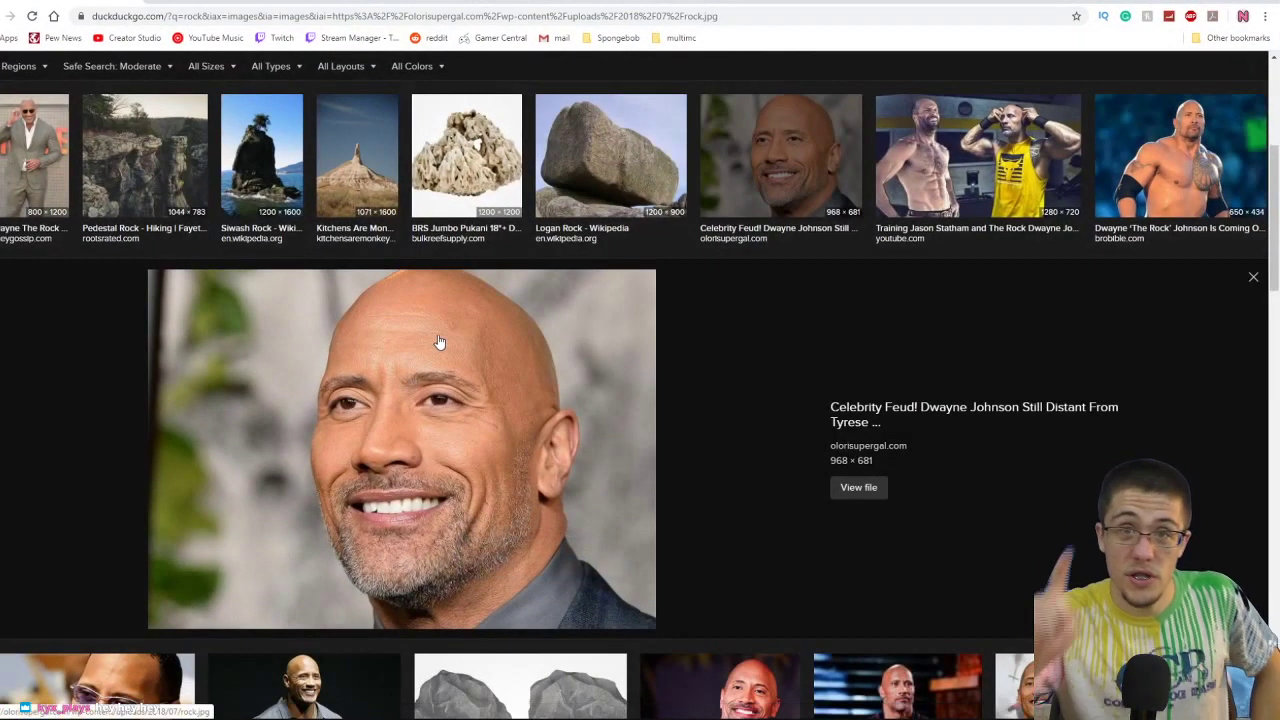
scroll(438, 342, "up", 4)
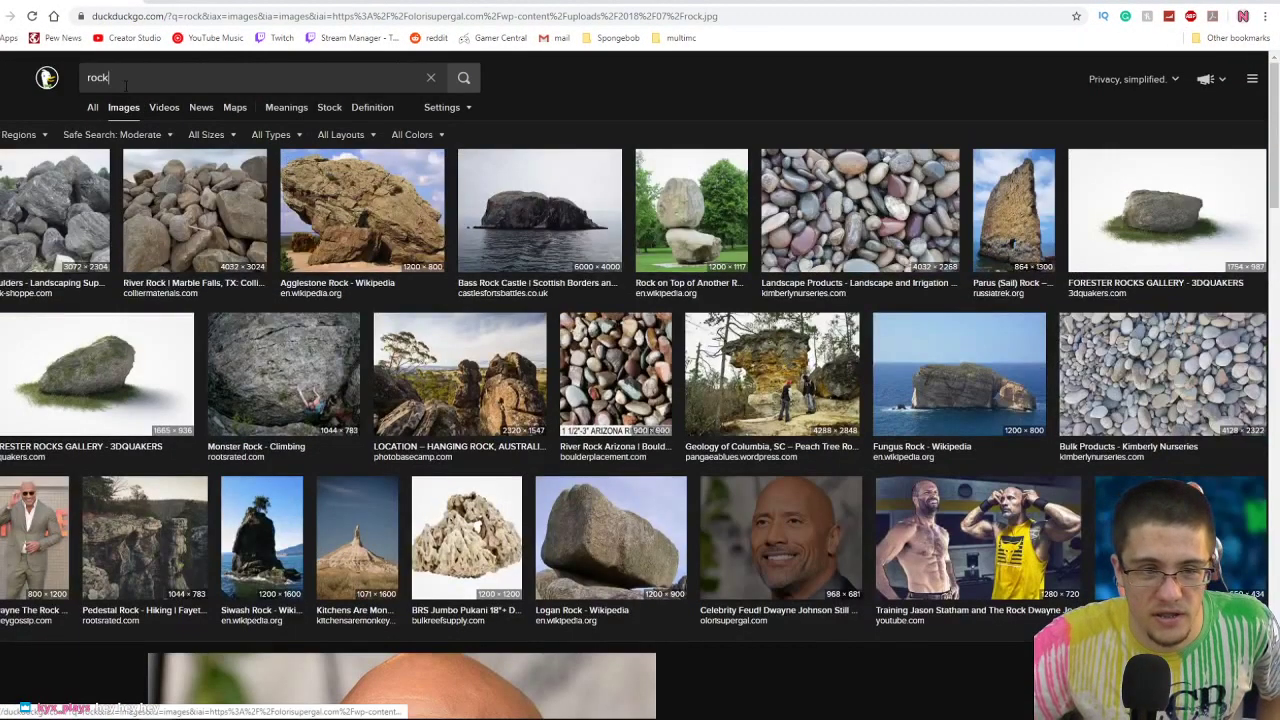
double_click(97, 77)
type("sand")
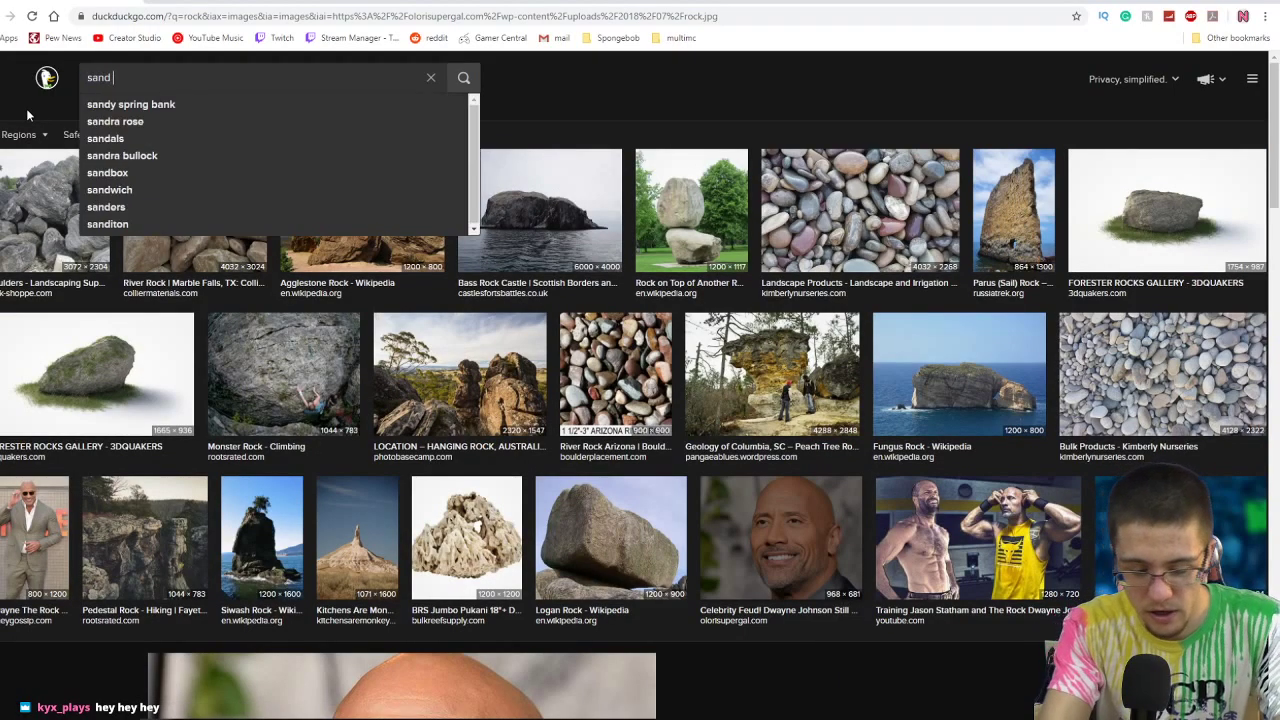
key("Return")
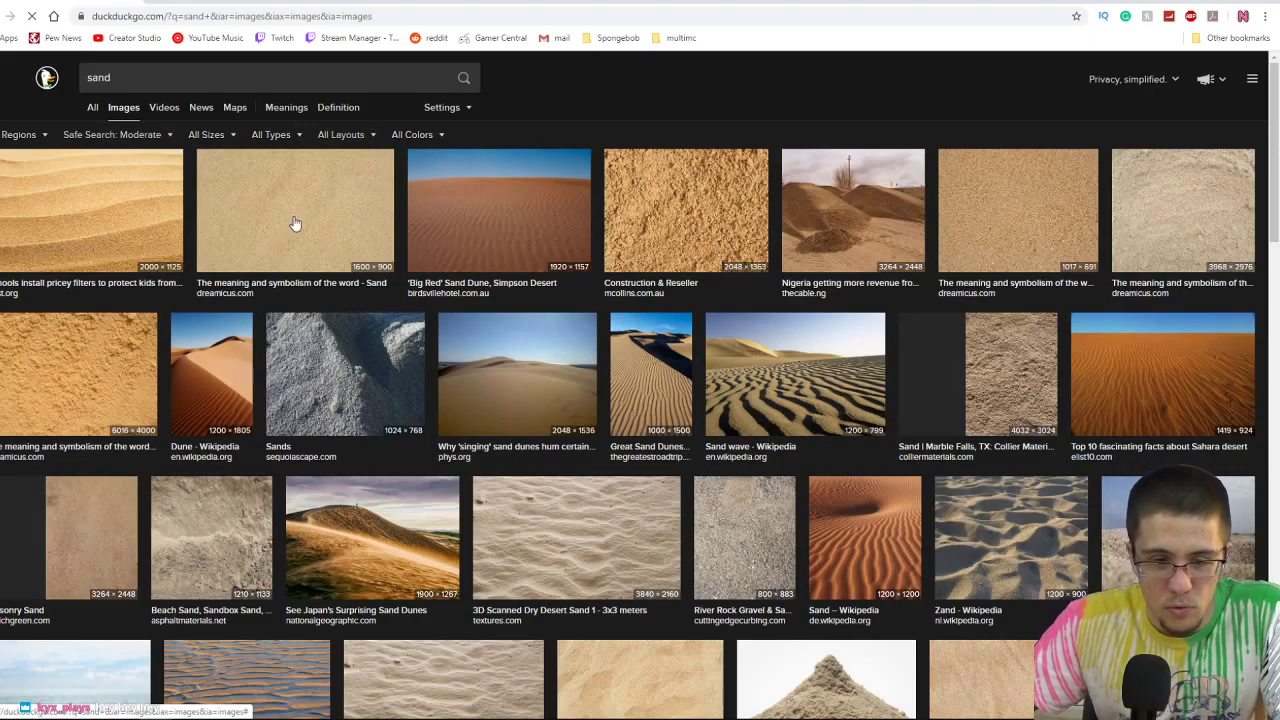
left_click(294, 223)
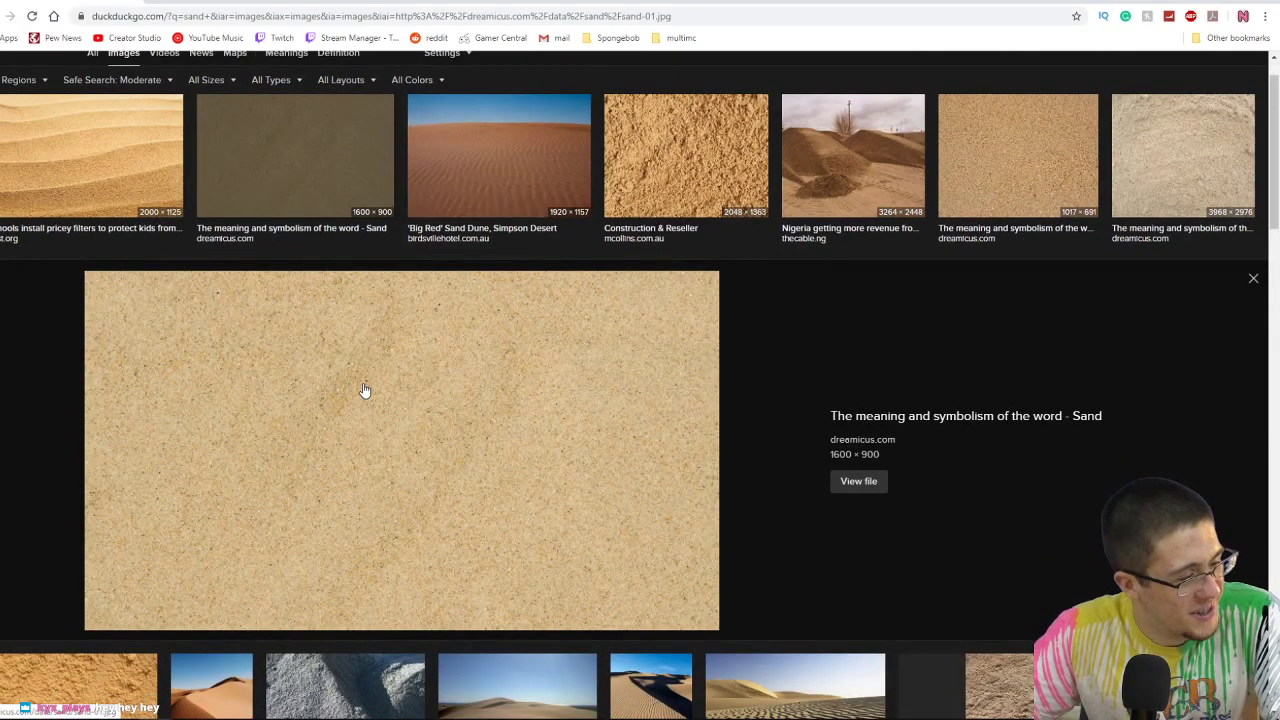
right_click(277, 402)
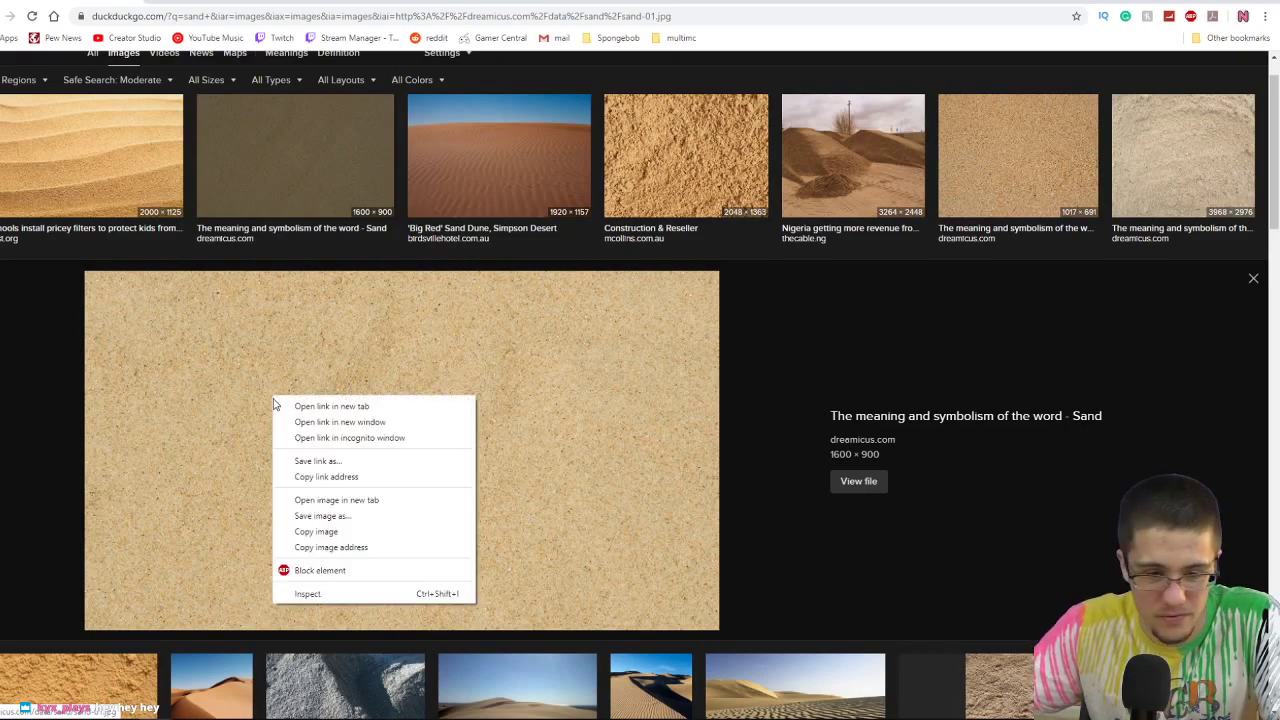
left_click(333, 531)
Paste the sand image, resize it to 352 × 198 px, and place it atop the head.
key("alt+Tab")
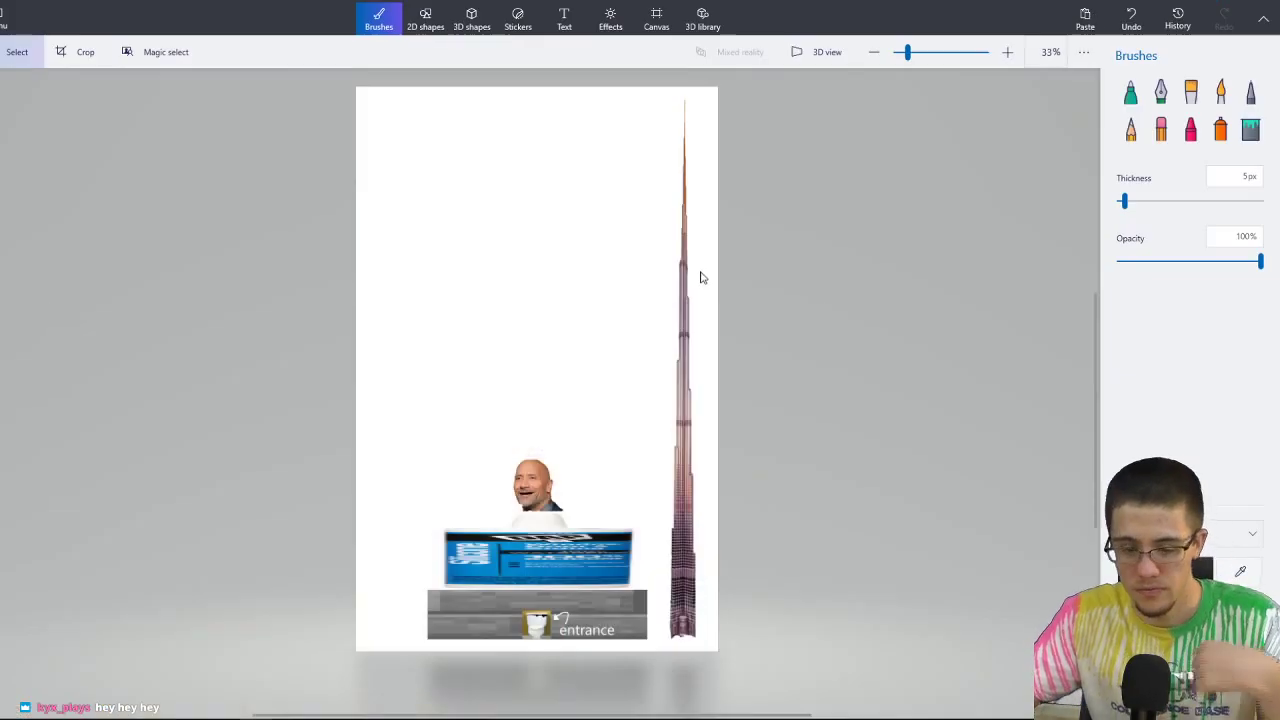
key("ctrl+v")
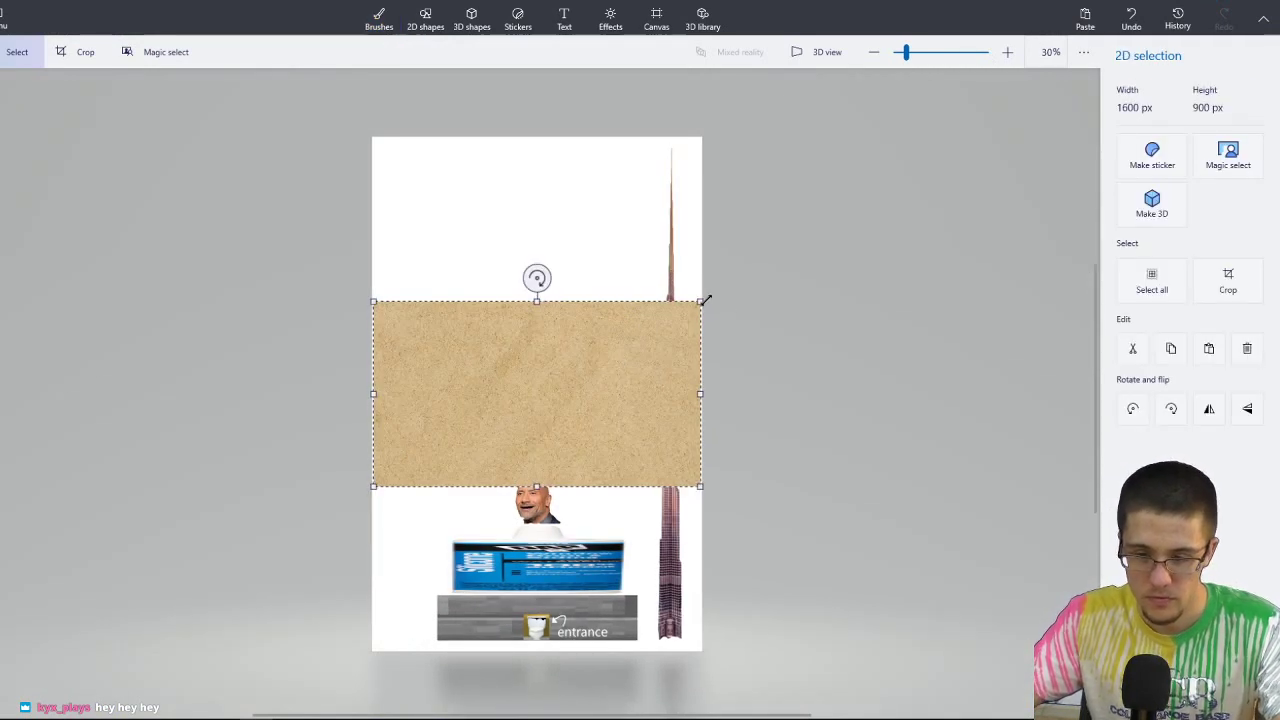
left_click_drag(701, 300, 512, 402)
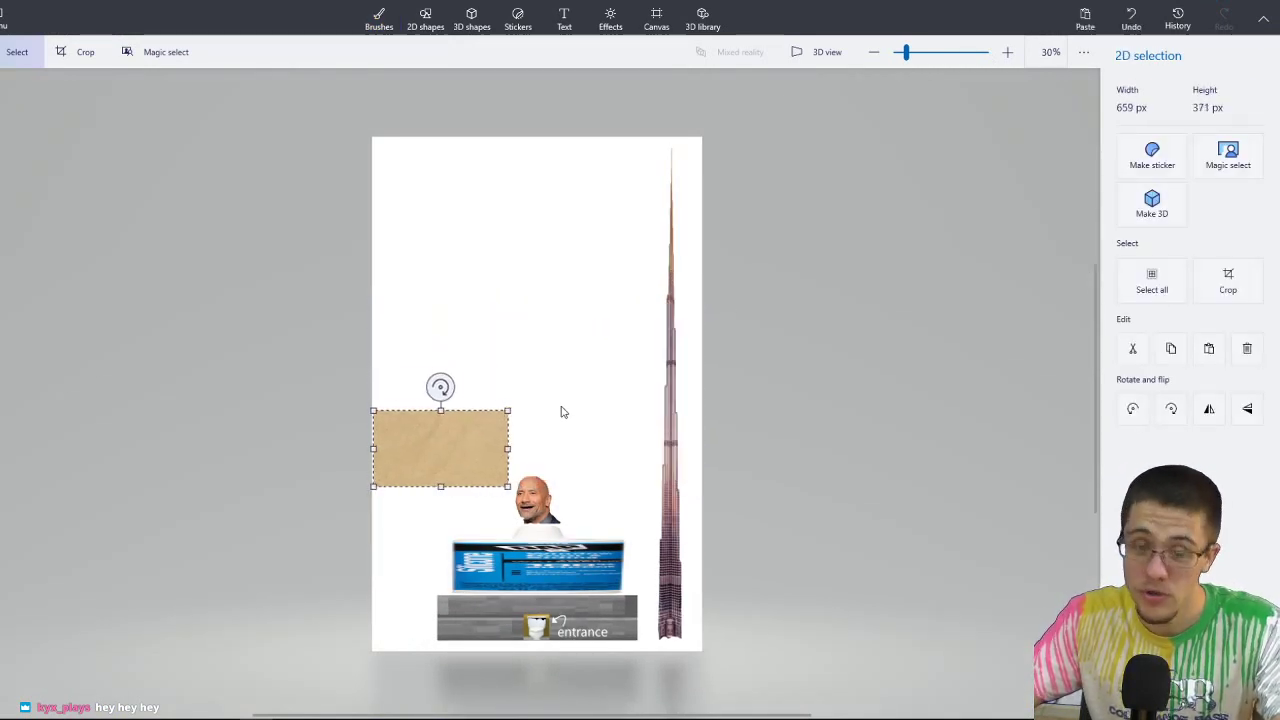
scroll(560, 409, "up", 5, "ctrl")
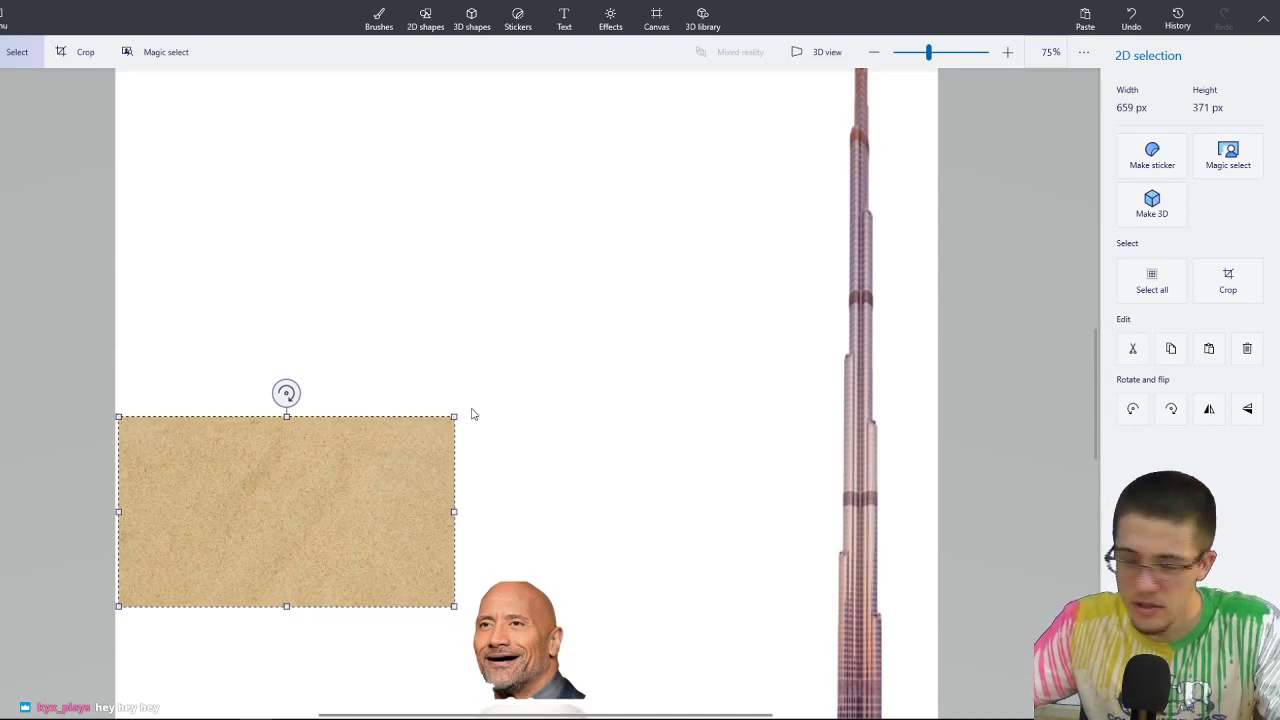
left_click_drag(450, 413, 294, 494)
left_click_drag(206, 557, 537, 520)
scroll(674, 506, "down", 3)
scroll(557, 306, "up", 2, "ctrl")
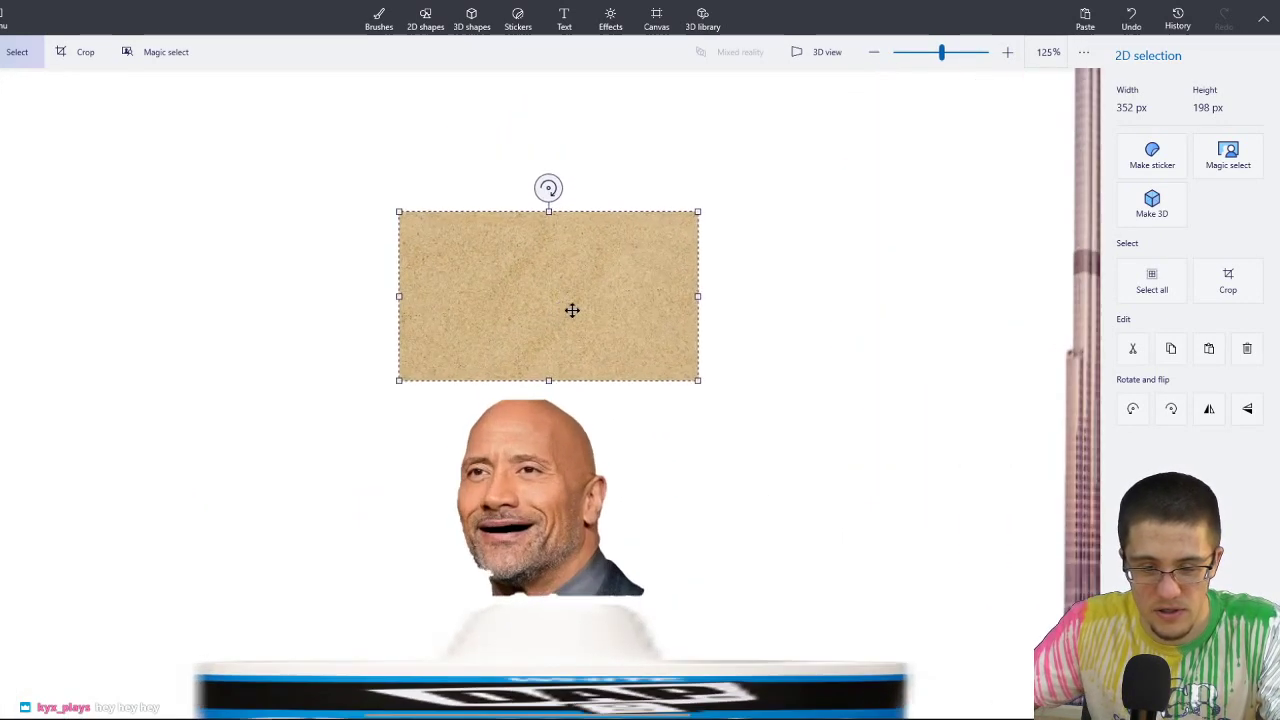
mouse_move(571, 309)
left_mouse_down()
mouse_move(541, 320)
mouse_move(554, 331)
mouse_move(543, 346)
left_mouse_up()
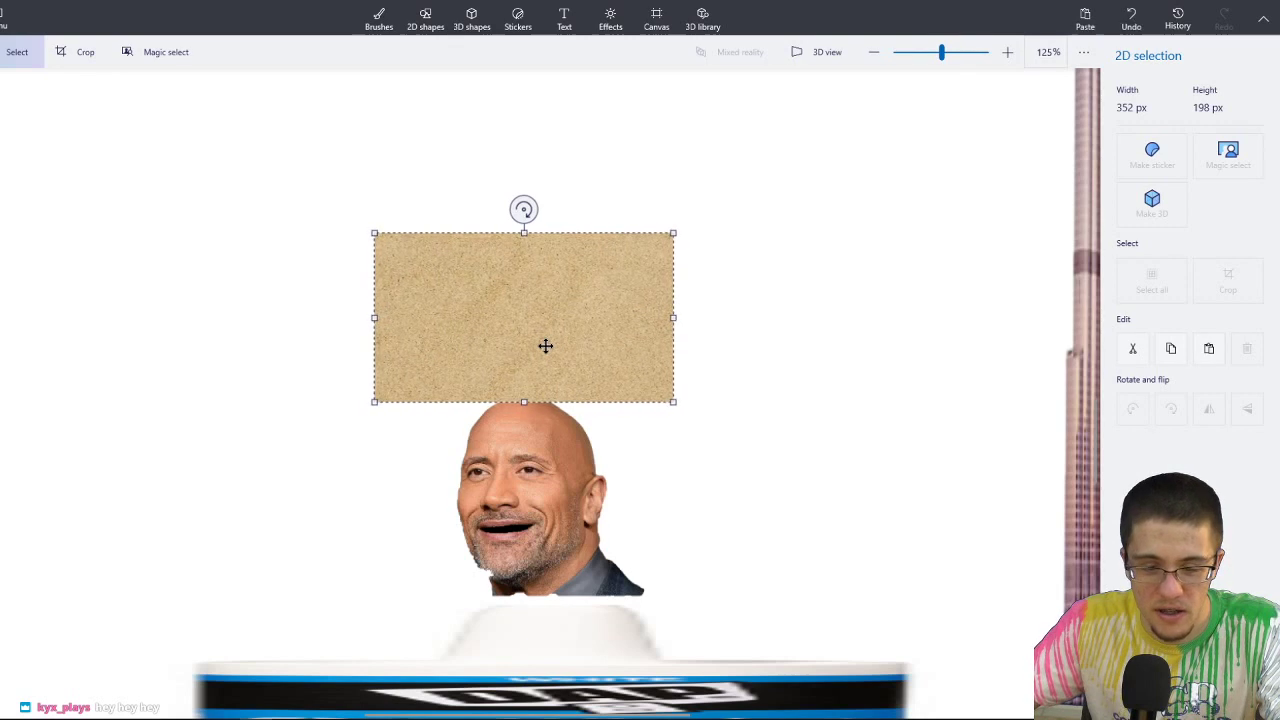
left_click(787, 372)
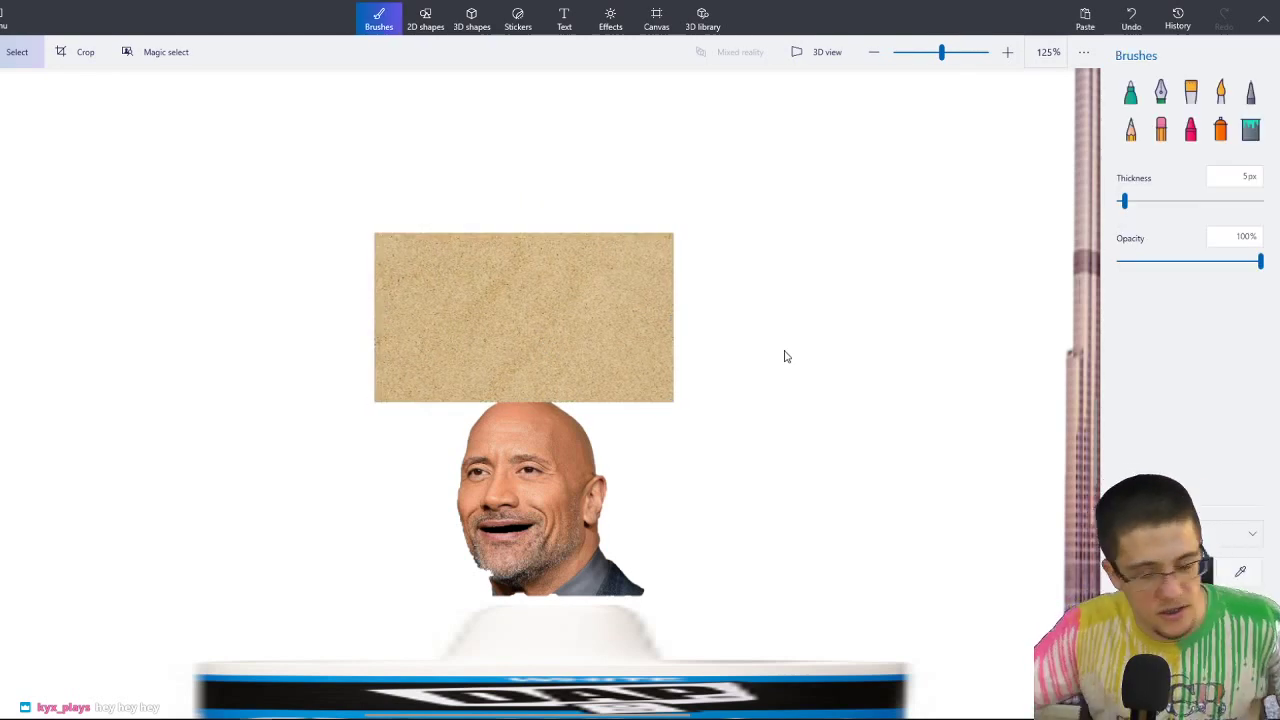
Search images for 'penny' and copy the Canada 2003 cent picture.
scroll(785, 357, "down", 3, "ctrl")
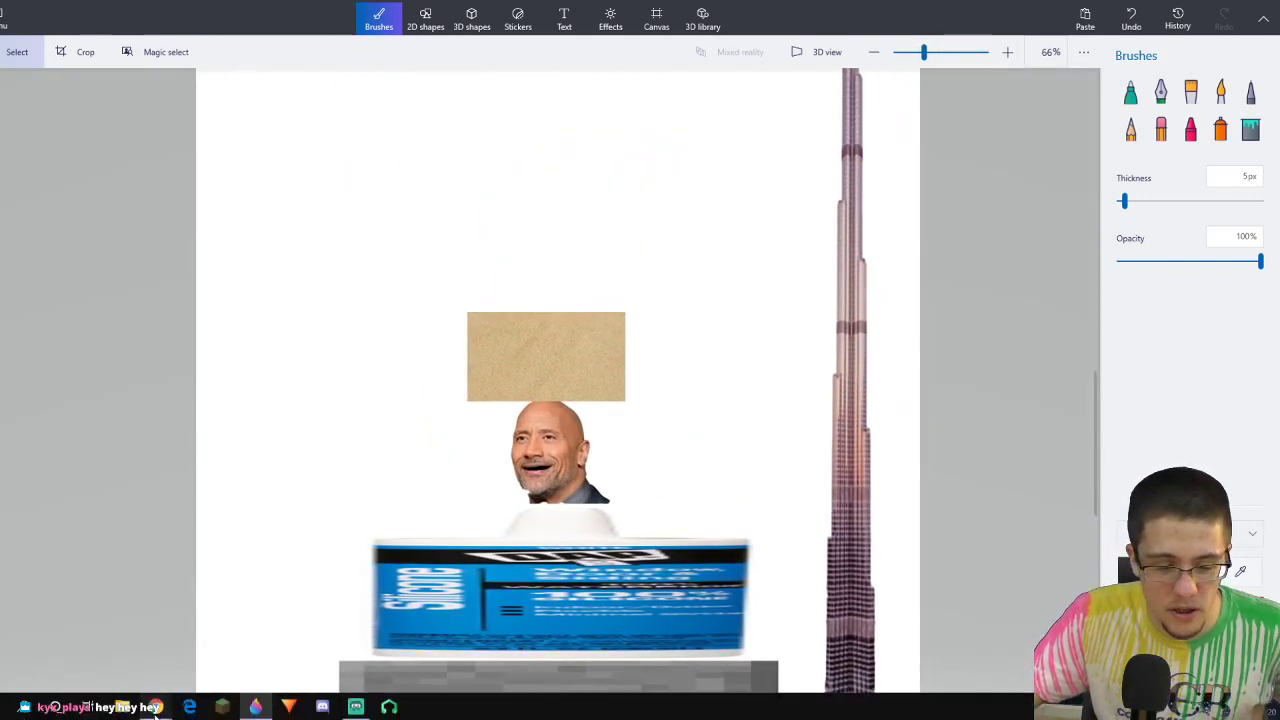
mouse_move(156, 708)
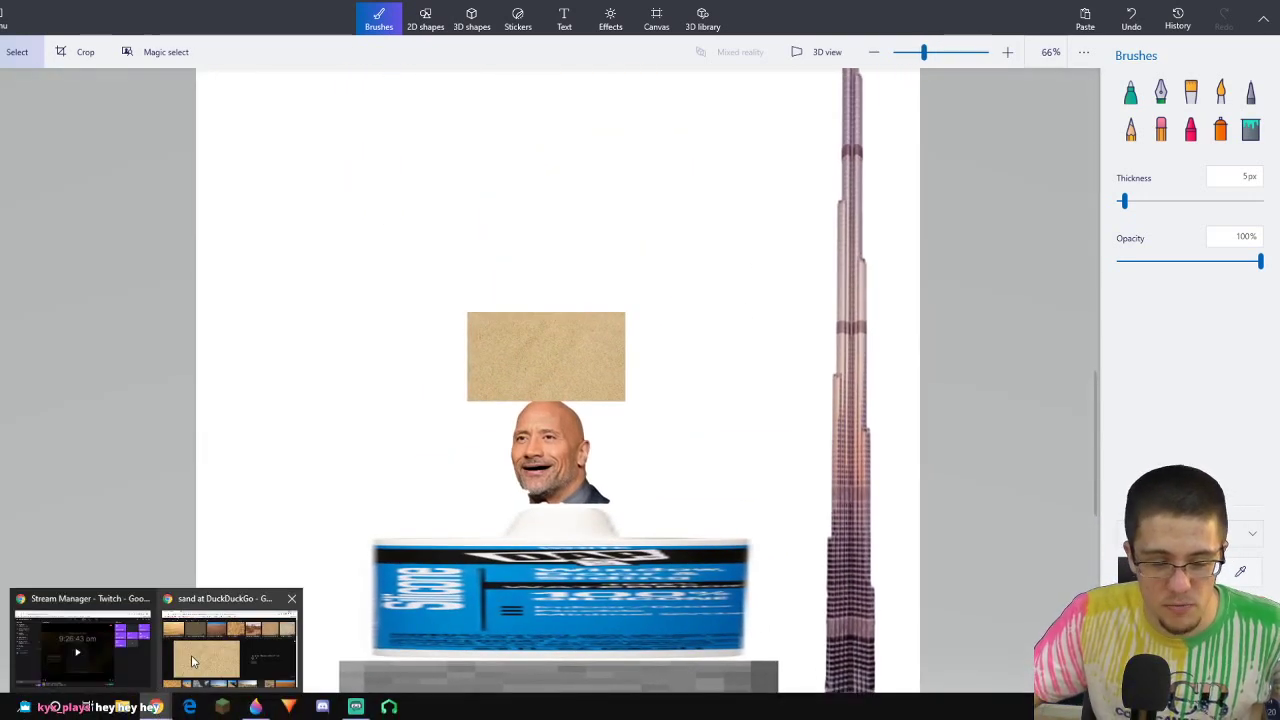
left_click(194, 653)
scroll(640, 400, "up", 2)
double_click(98, 77)
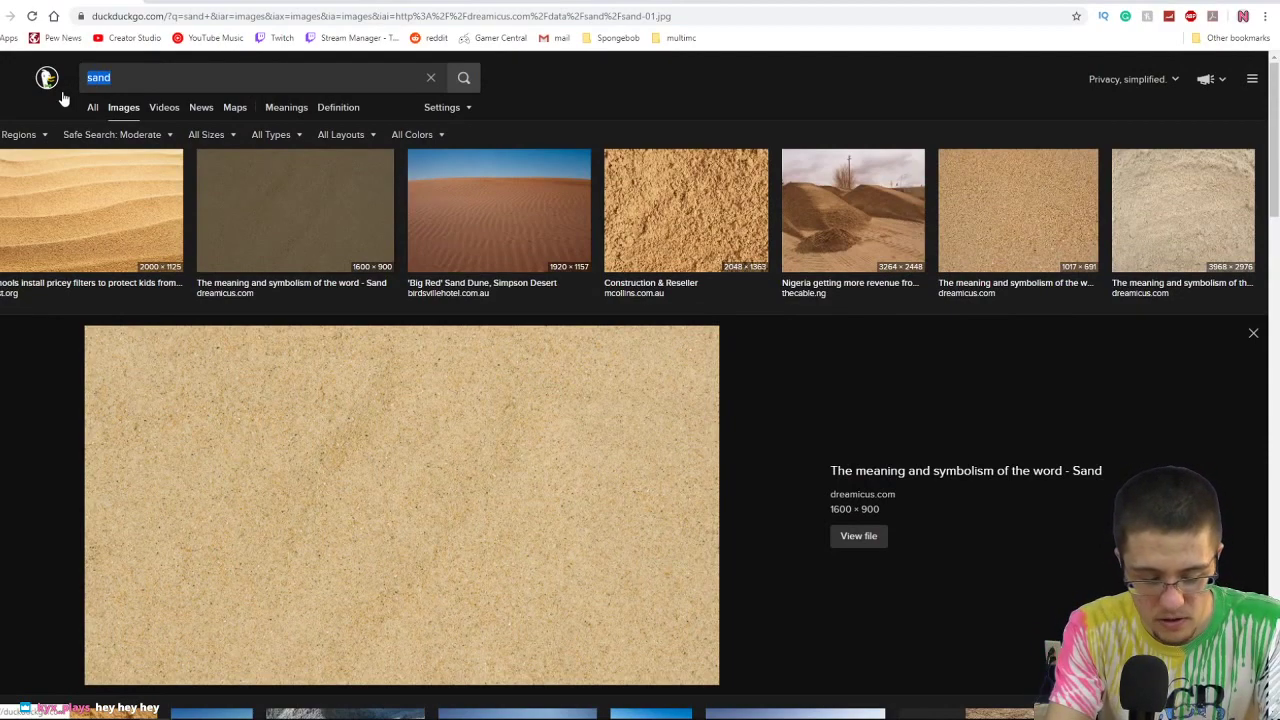
type("penny")
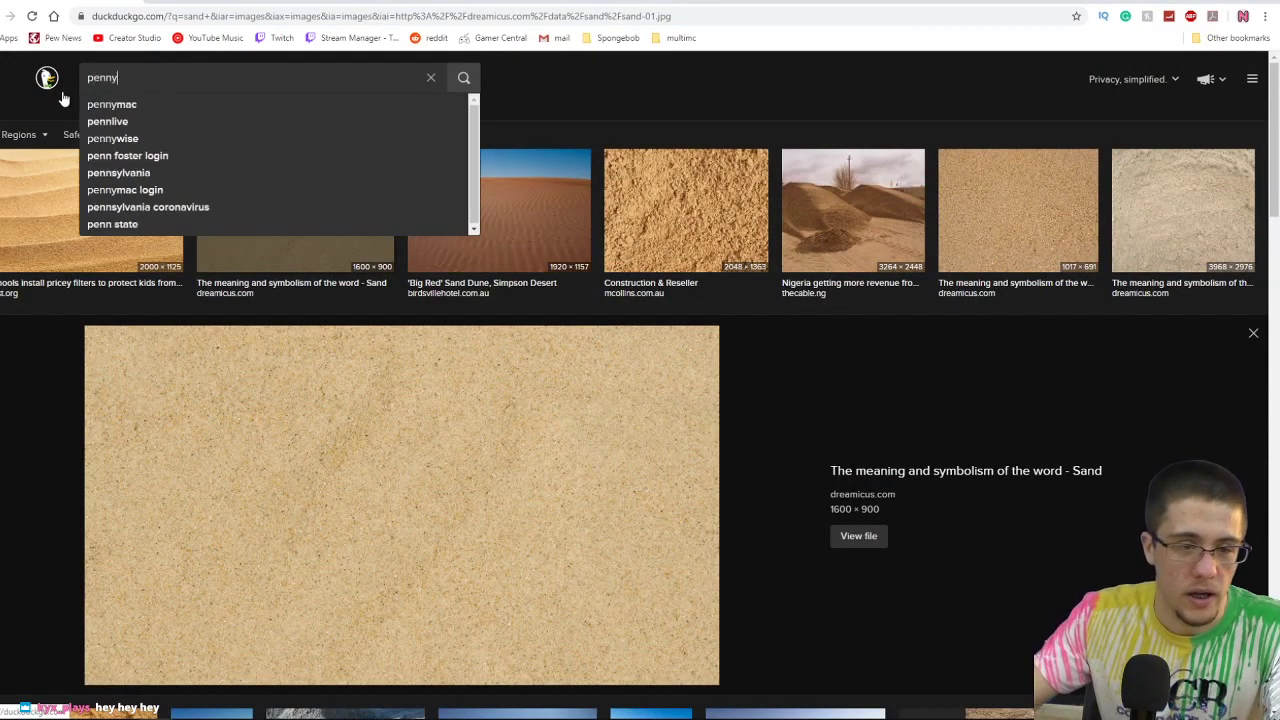
key("Return")
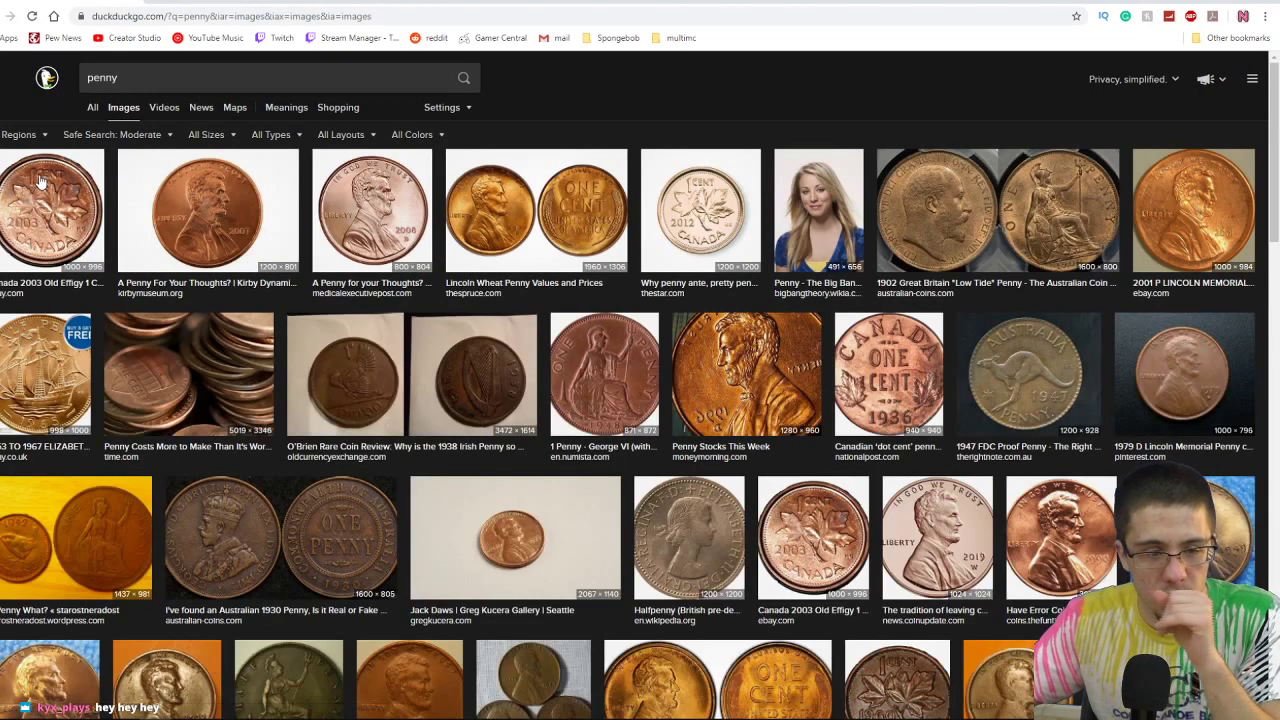
left_click(40, 180)
right_click(381, 353)
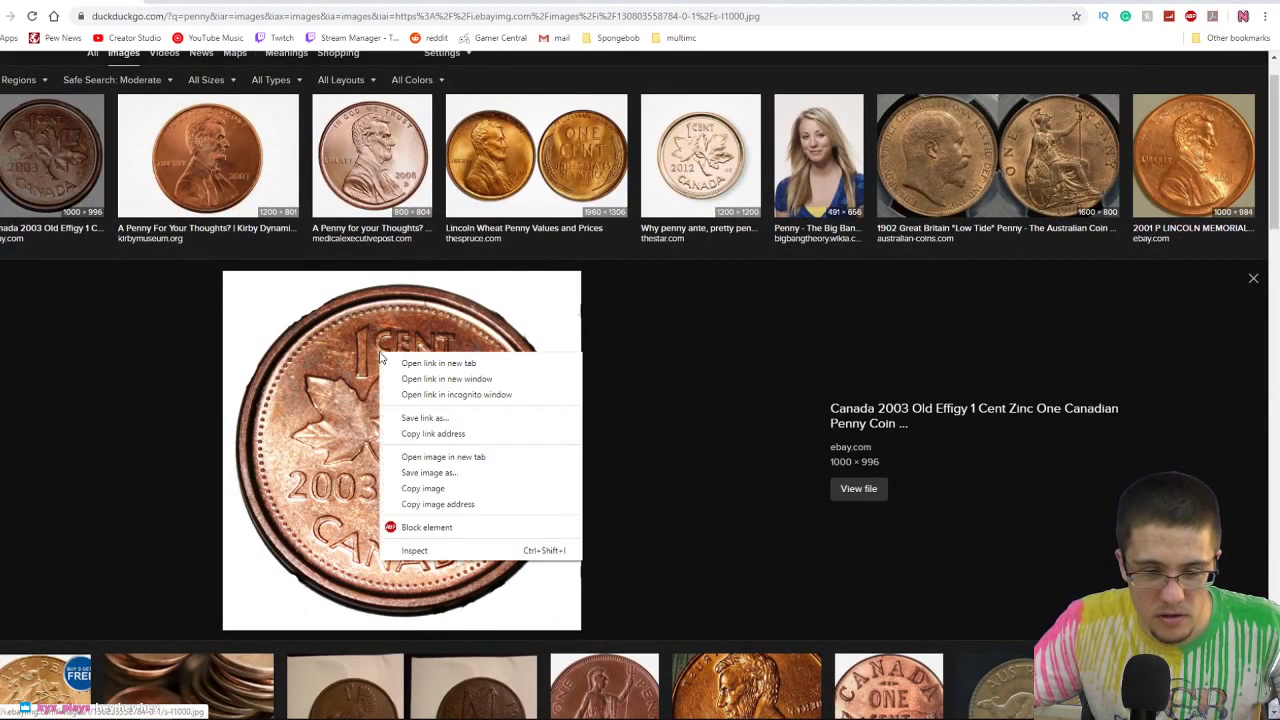
left_click(423, 489)
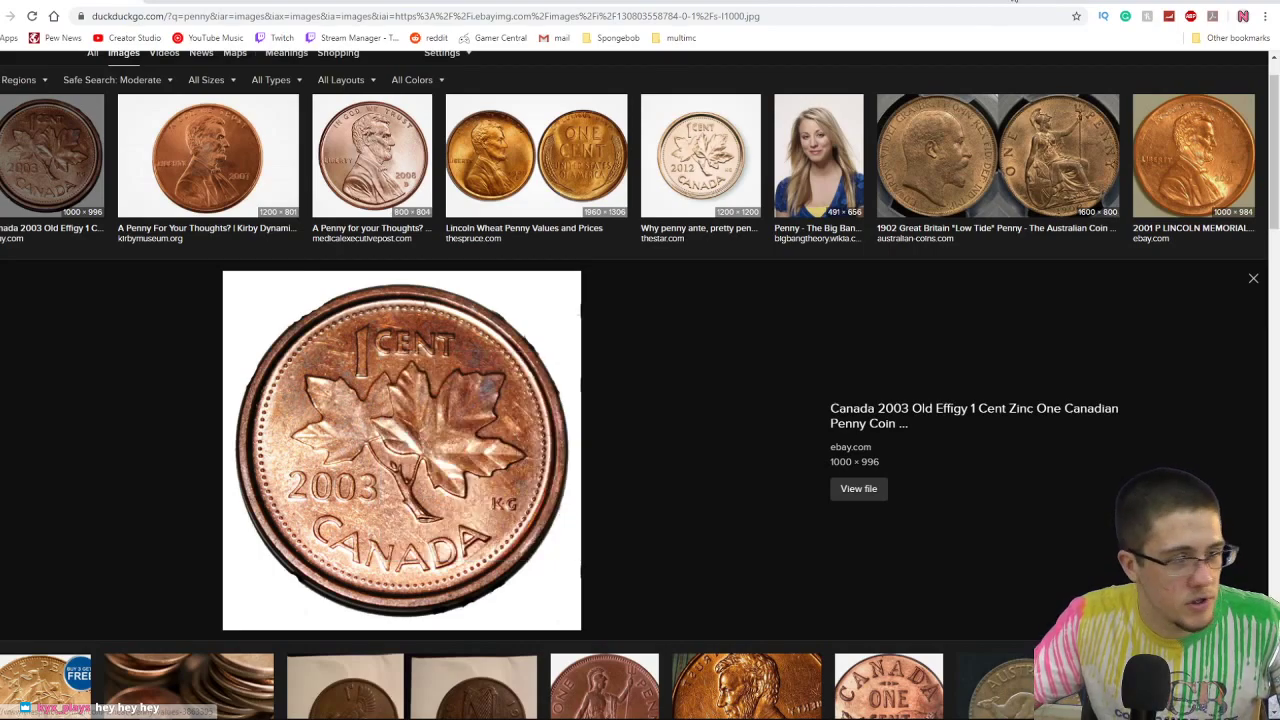
key("alt+Tab")
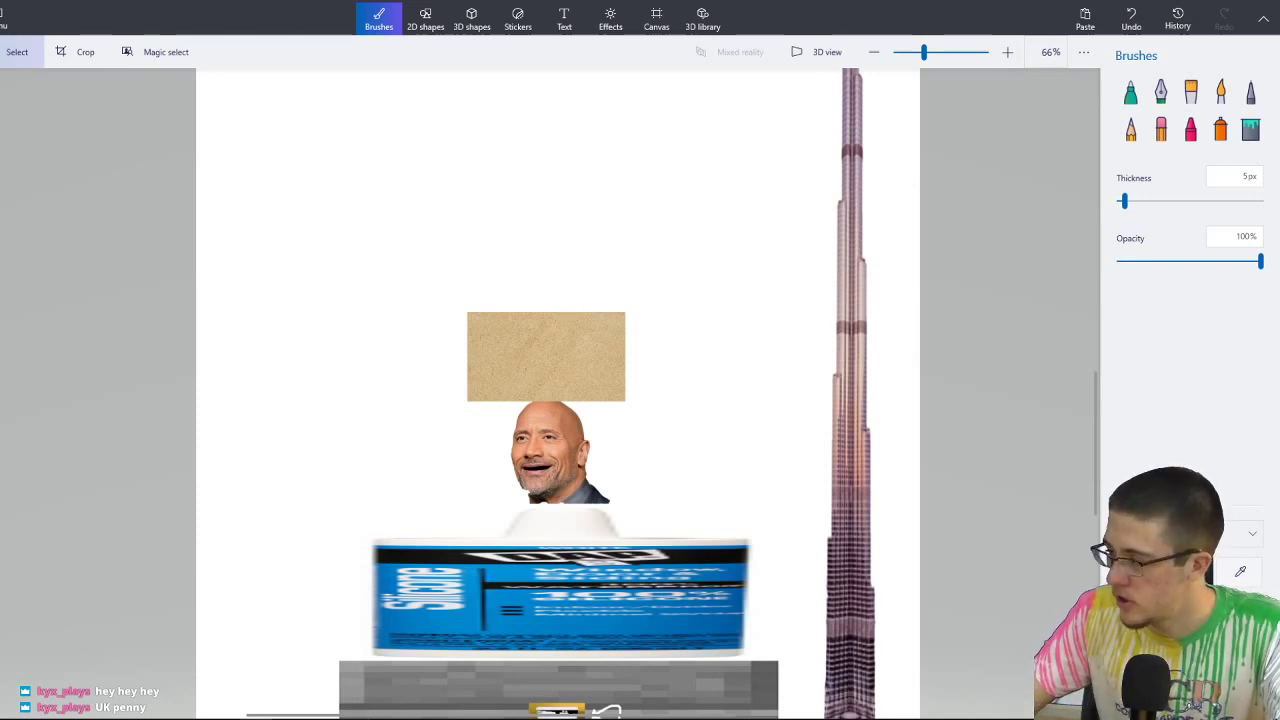
Refine the search to 'uk penny' and copy the 1933 British penny image instead.
key("alt+Tab")
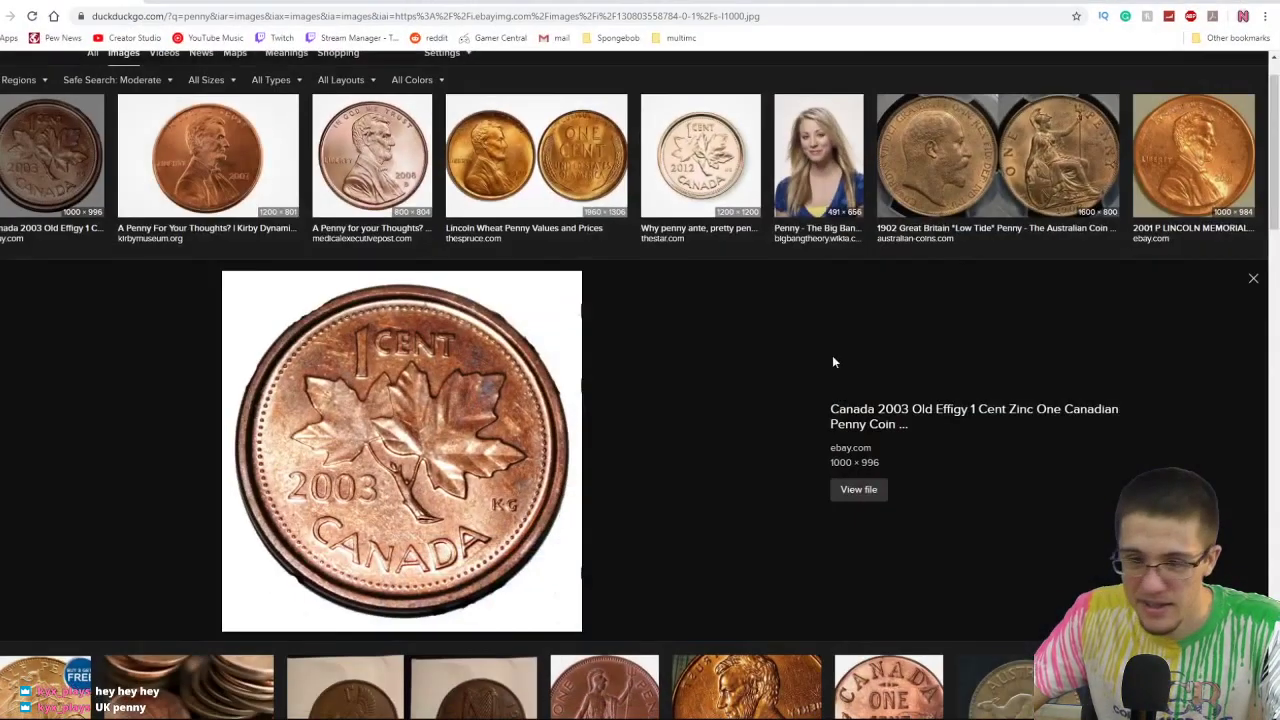
scroll(274, 237, "up", 1)
left_click(88, 77)
type("uk penny")
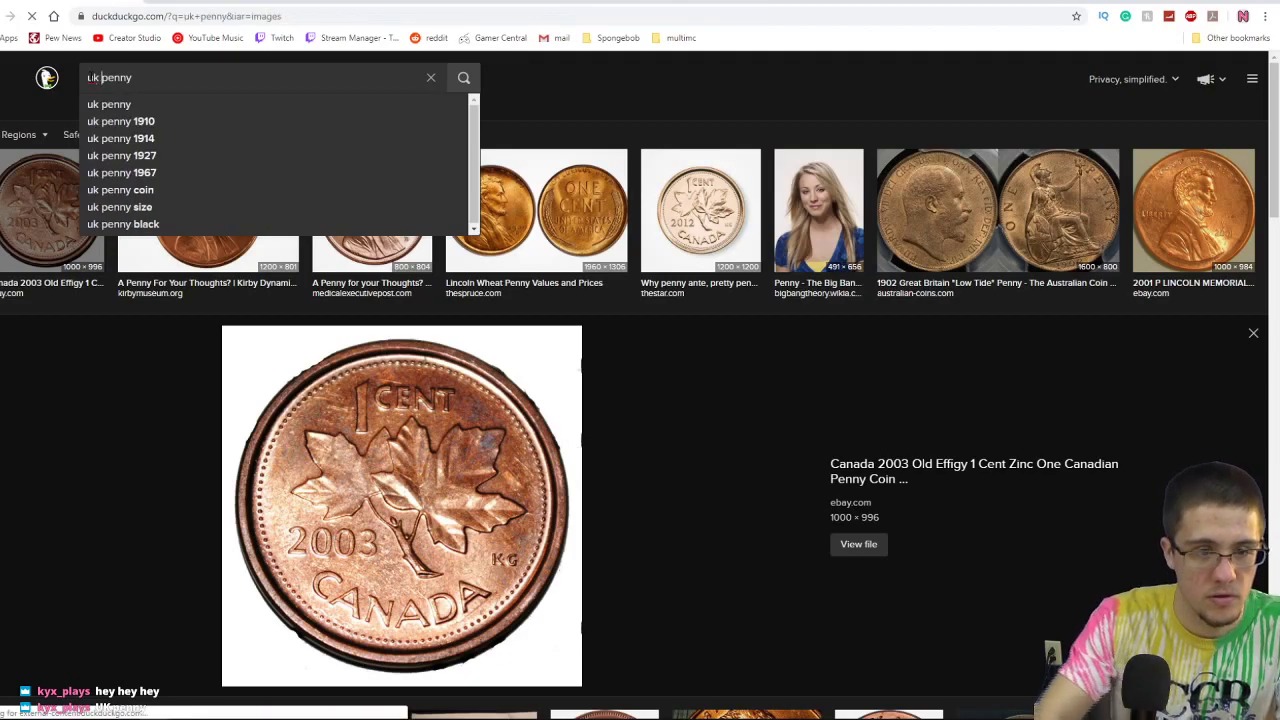
key("Return")
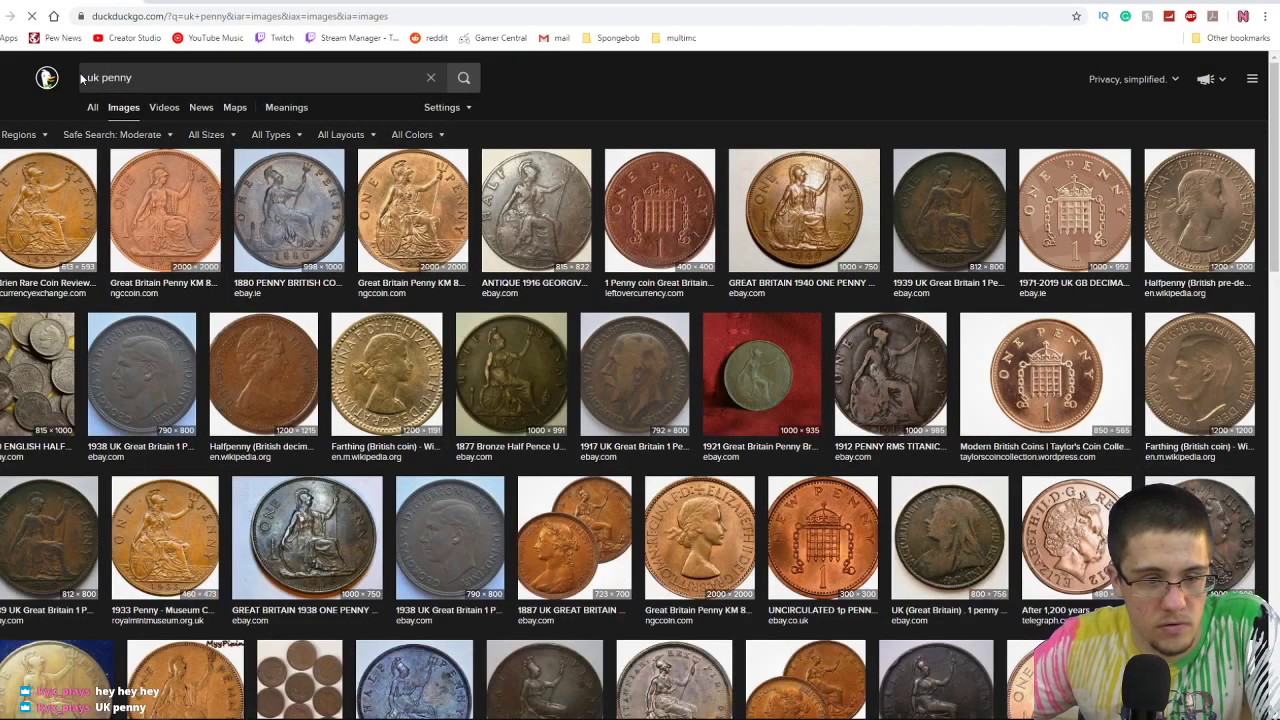
left_click(57, 209)
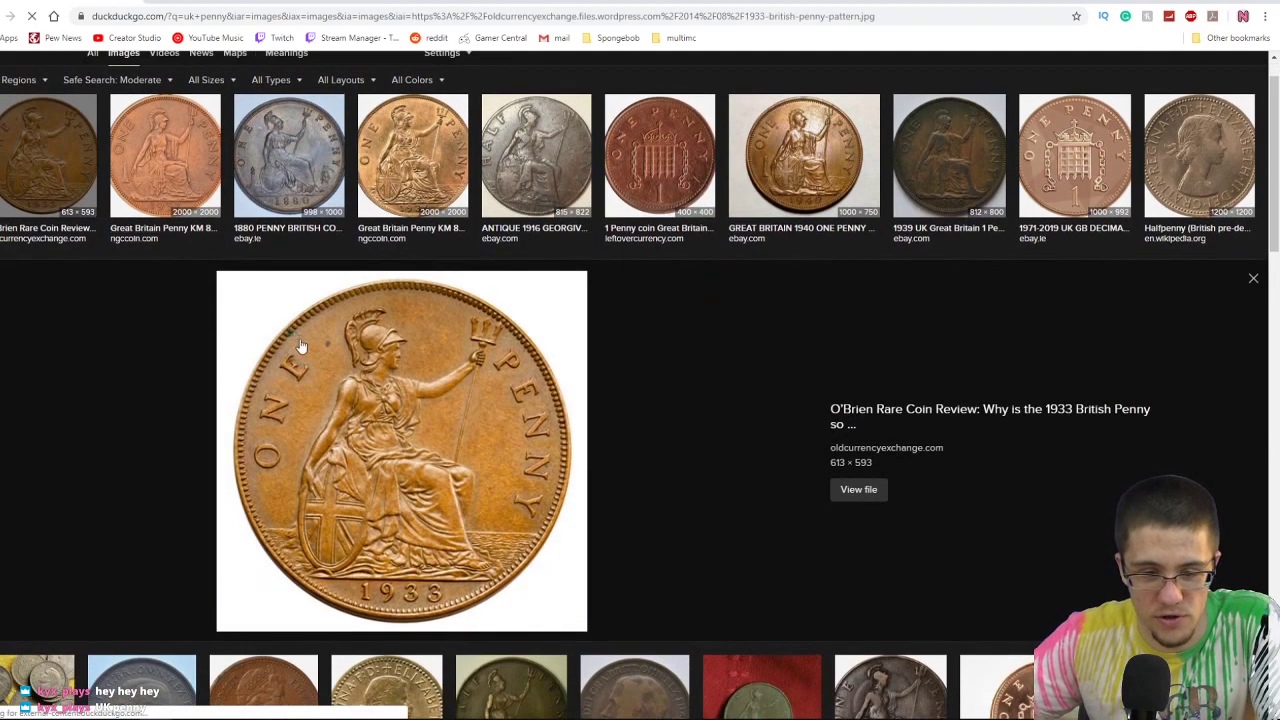
right_click(310, 347)
left_click(345, 475)
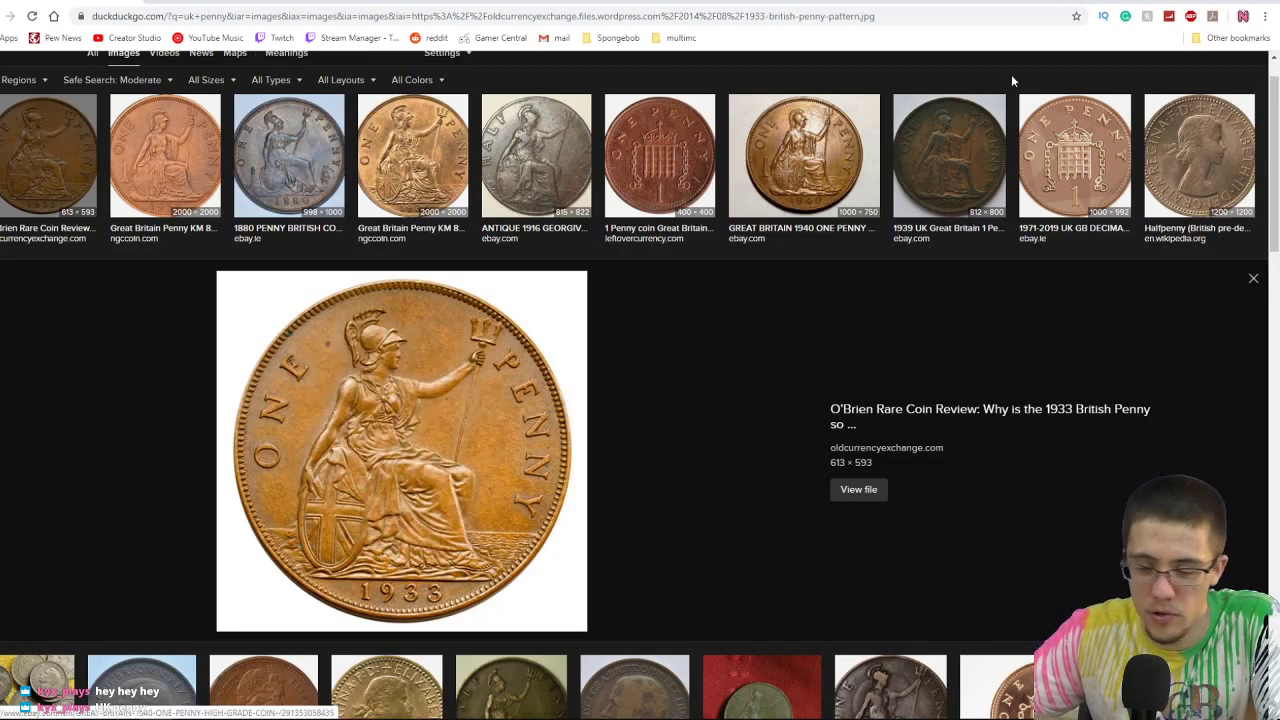
key("alt+Tab")
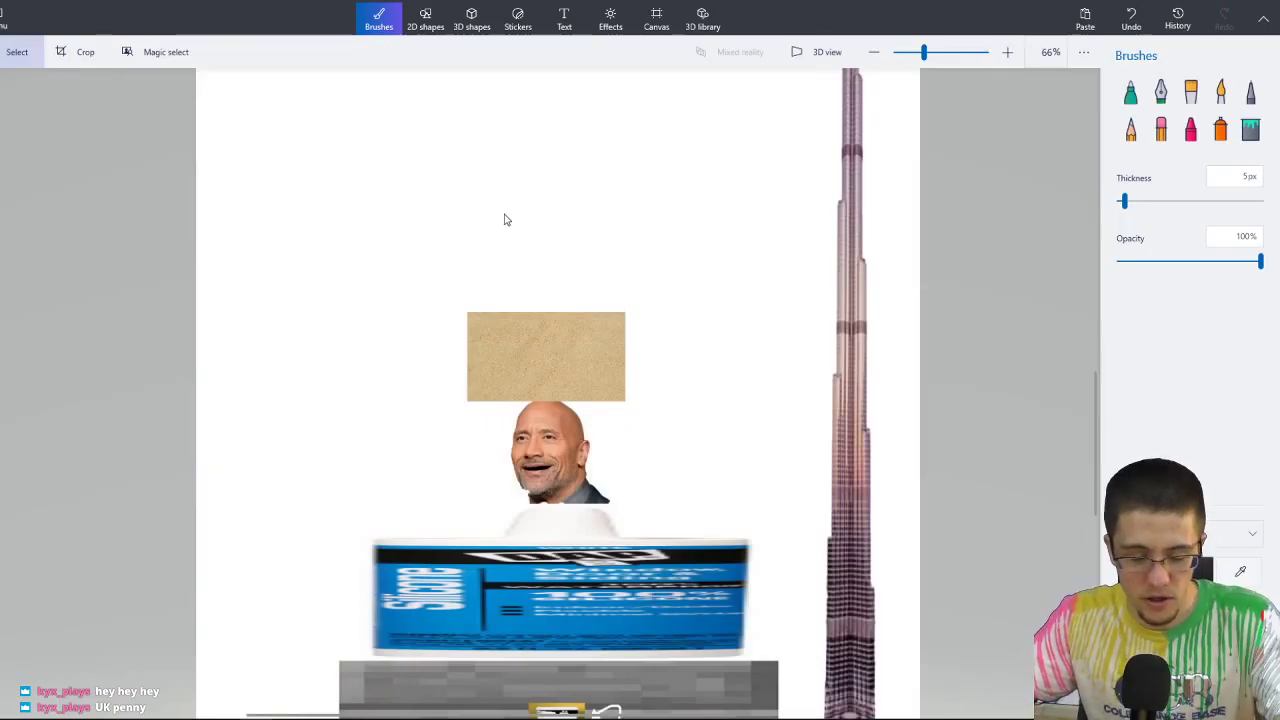
Paste the 1933 penny, shrink it to 70 × 68 px and set it on the sand block.
key("ctrl+v")
scroll(503, 214, "down", 2, "ctrl")
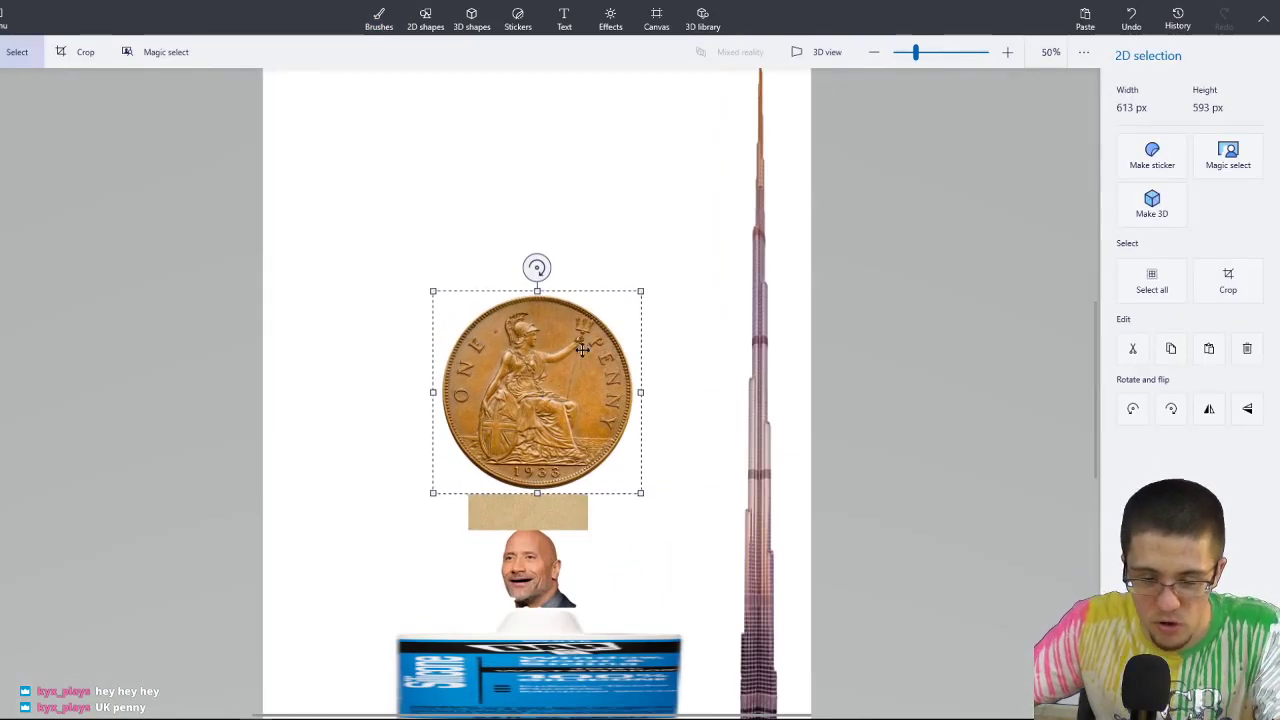
left_click_drag(640, 291, 511, 471)
scroll(537, 435, "up", 3, "ctrl")
left_click(634, 422)
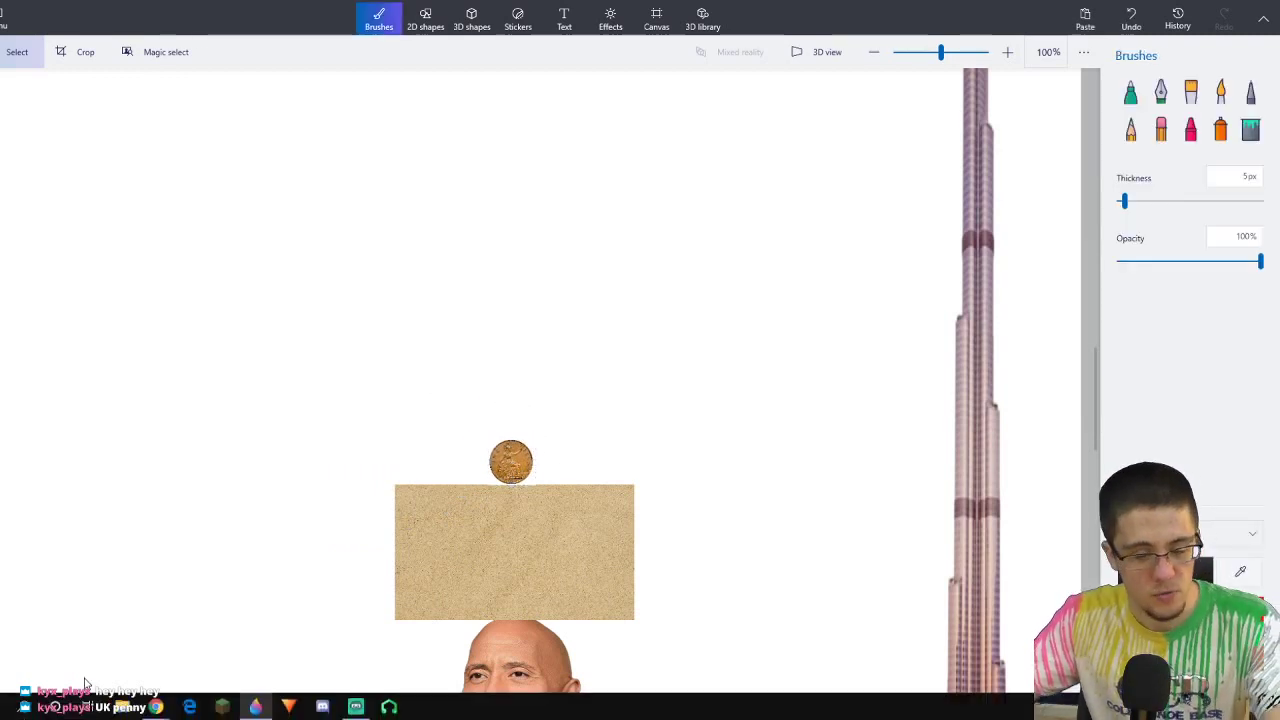
Replace the 'uk penny' query with a 'sand dollar' image search, then return to Paint 3D.
mouse_move(156, 707)
left_click(243, 595)
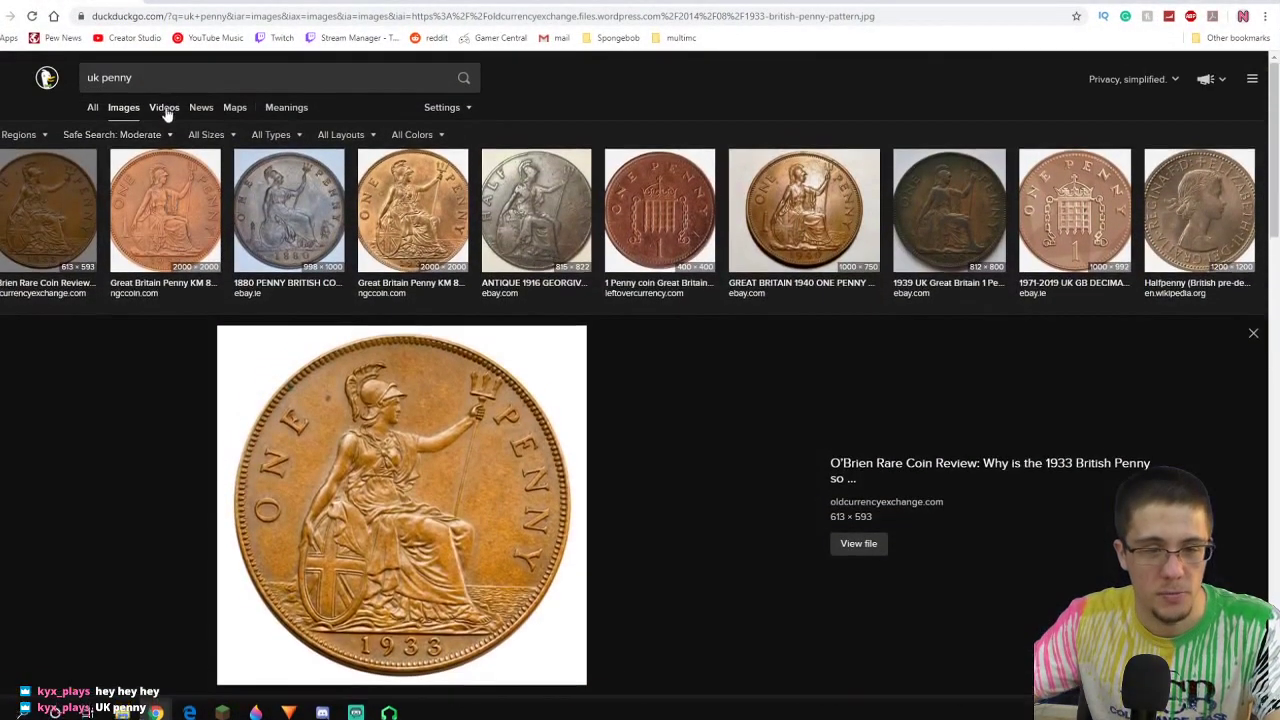
left_click(110, 78)
type("sand dollar")
key("Return")
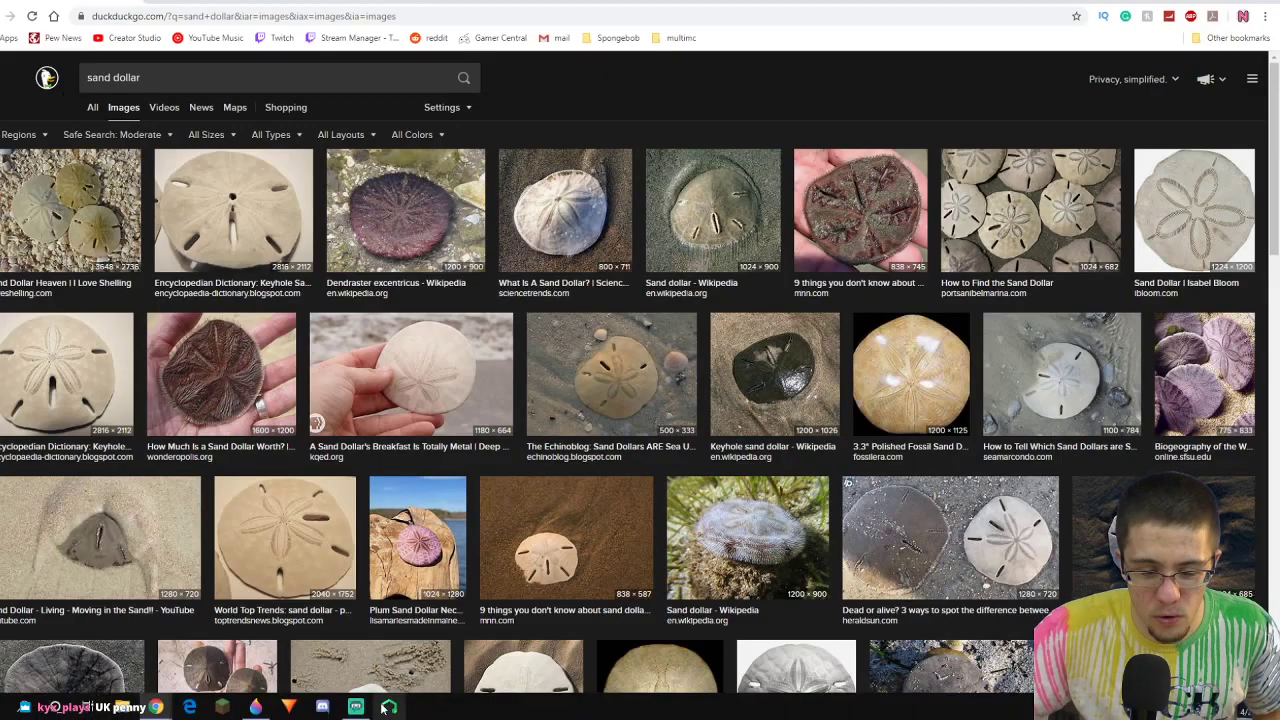
left_click(256, 707)
scroll(543, 223, "up", 5)
scroll(595, 530, "down", 9)
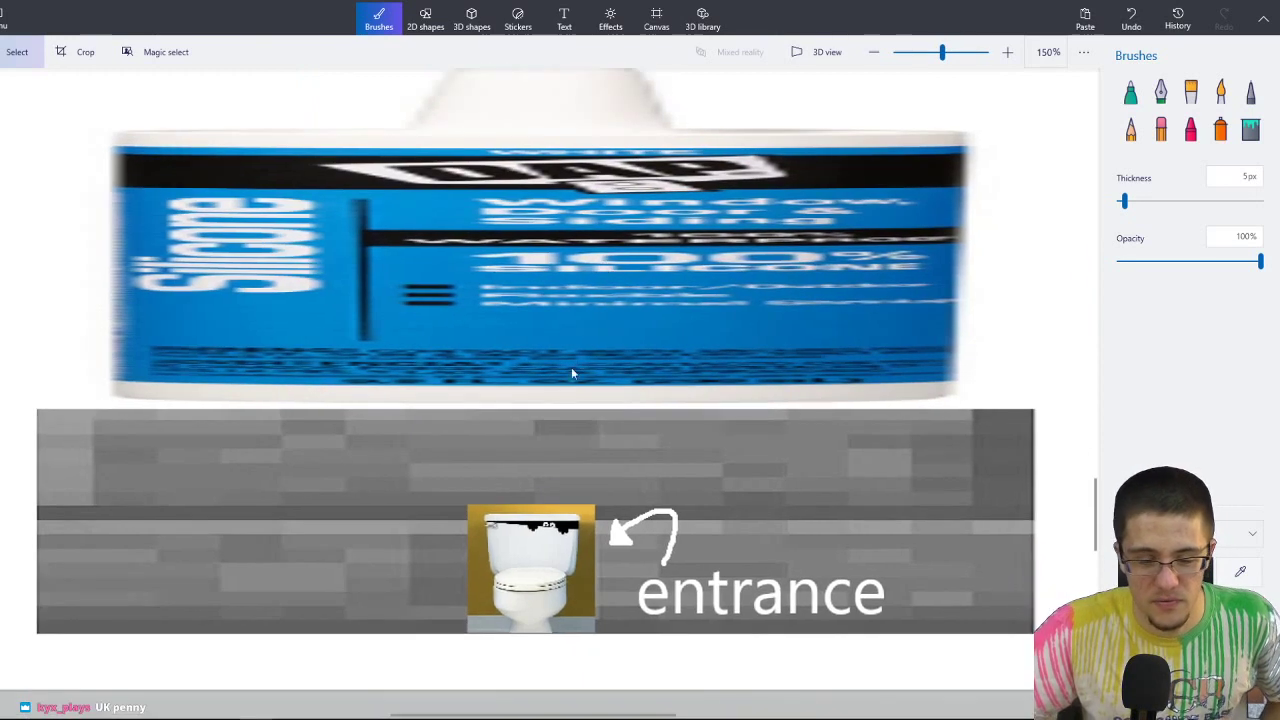
middle_click_drag(572, 373, 558, 314)
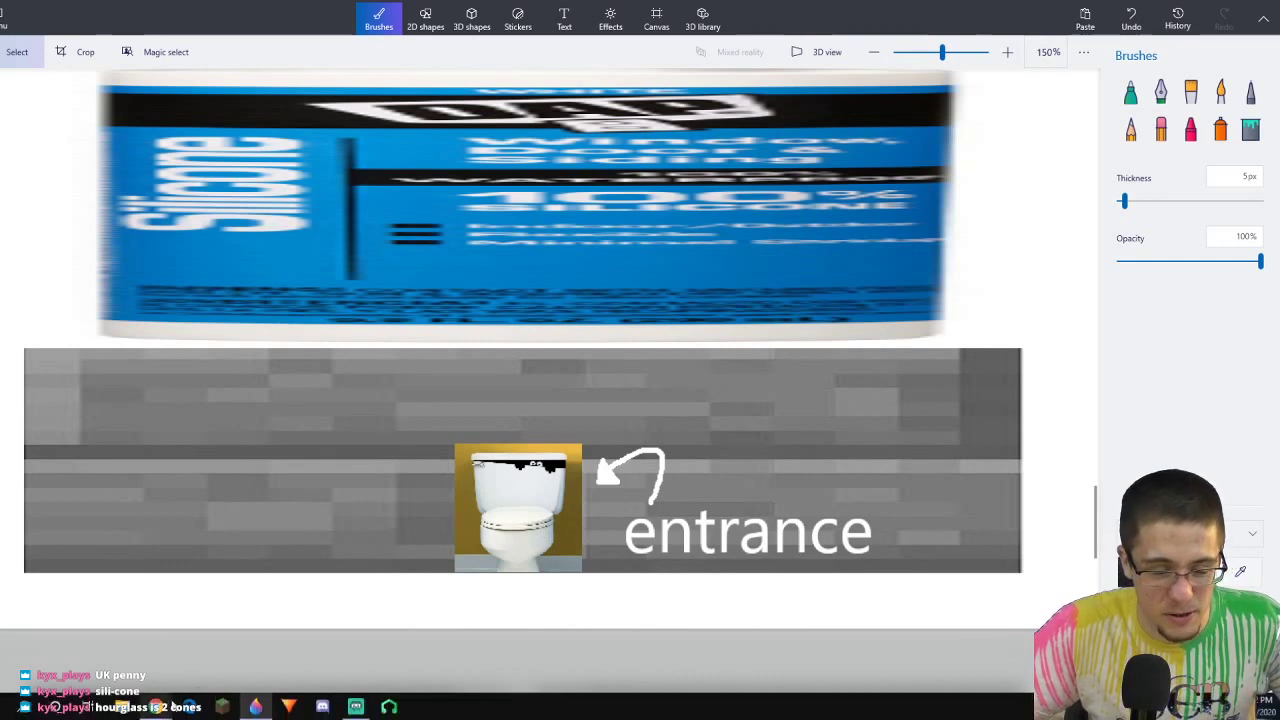
mouse_move(158, 712)
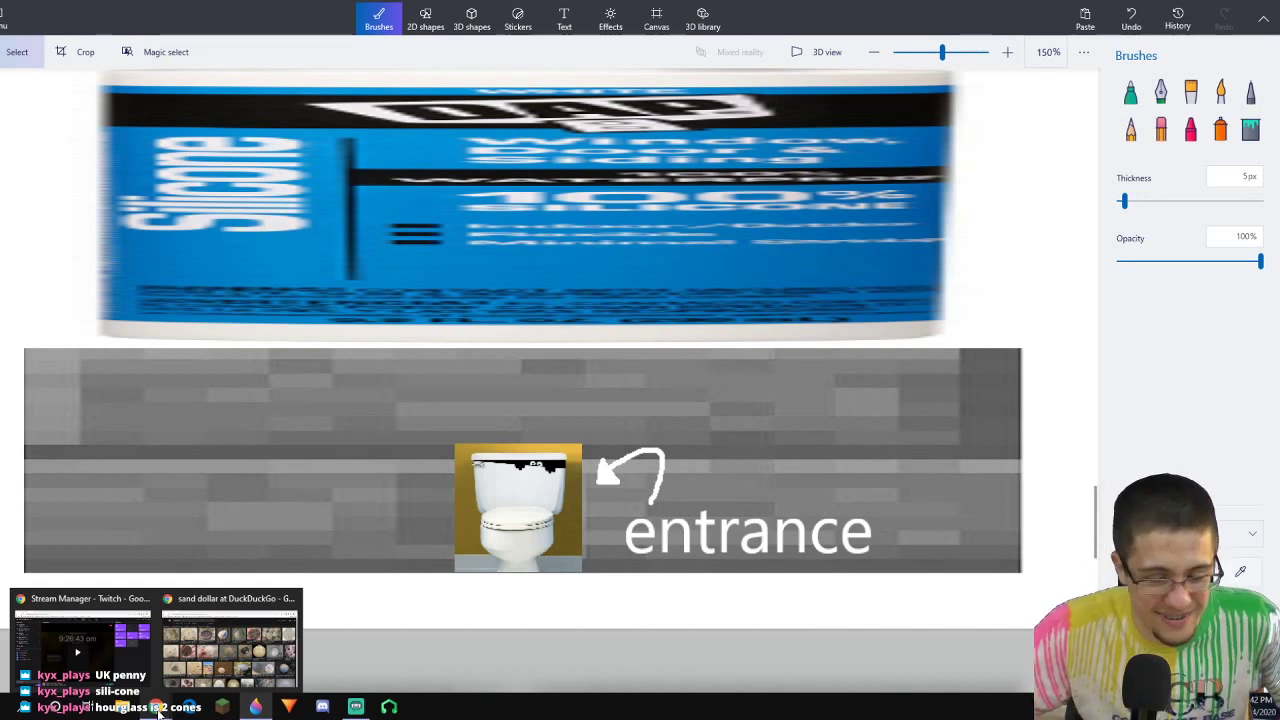
Copy the 337 × 313 'What is a Sand Dollar?' image from the sand dollar results.
left_click(192, 682)
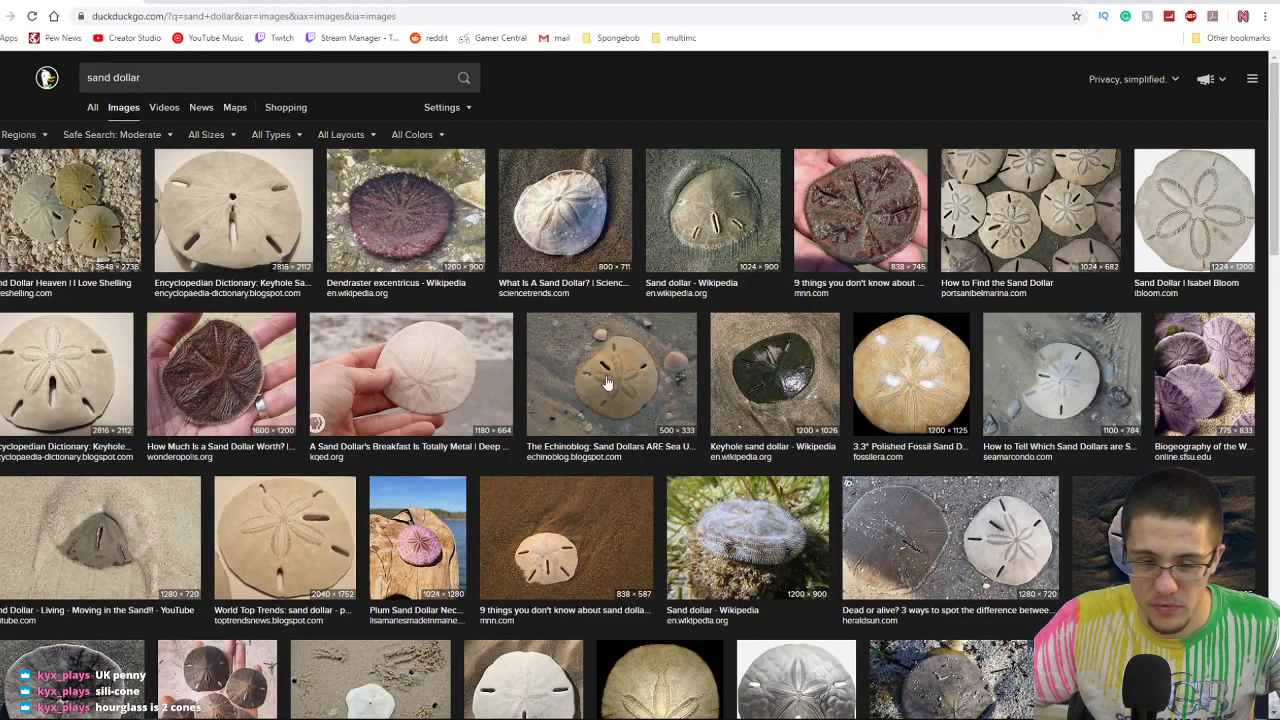
left_click(916, 377)
left_click(1254, 278)
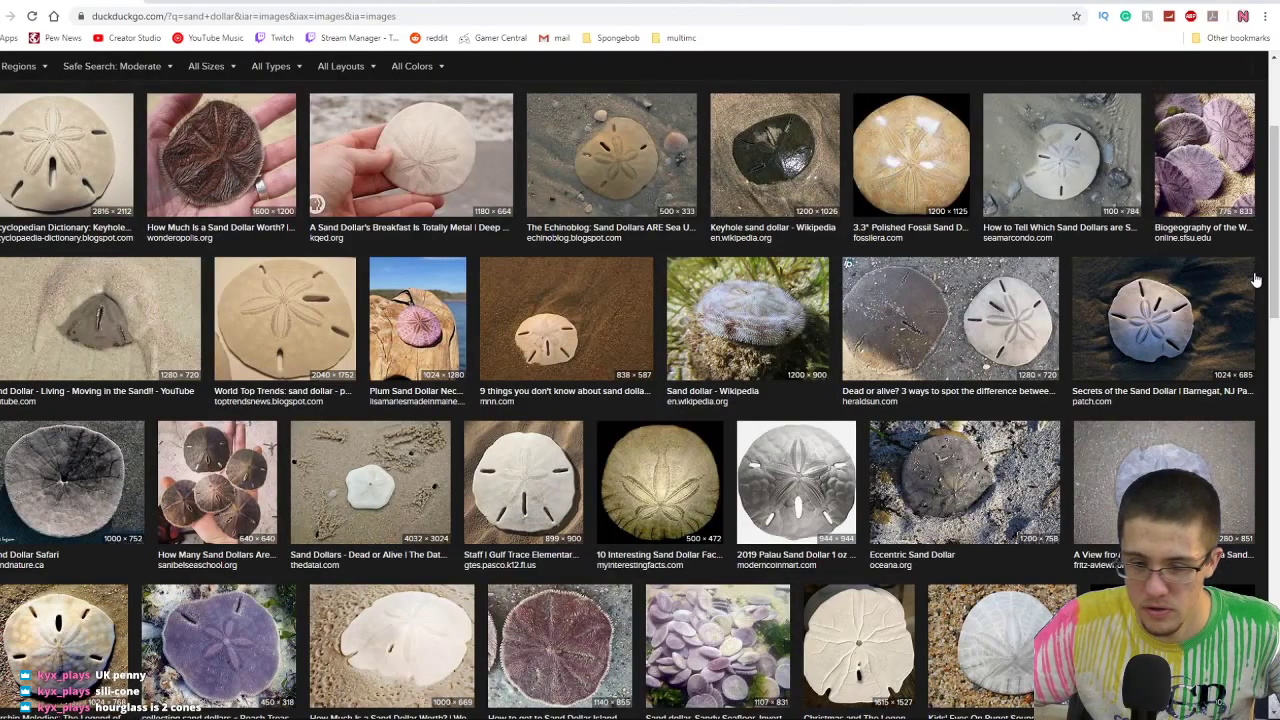
scroll(903, 400, "down", 20)
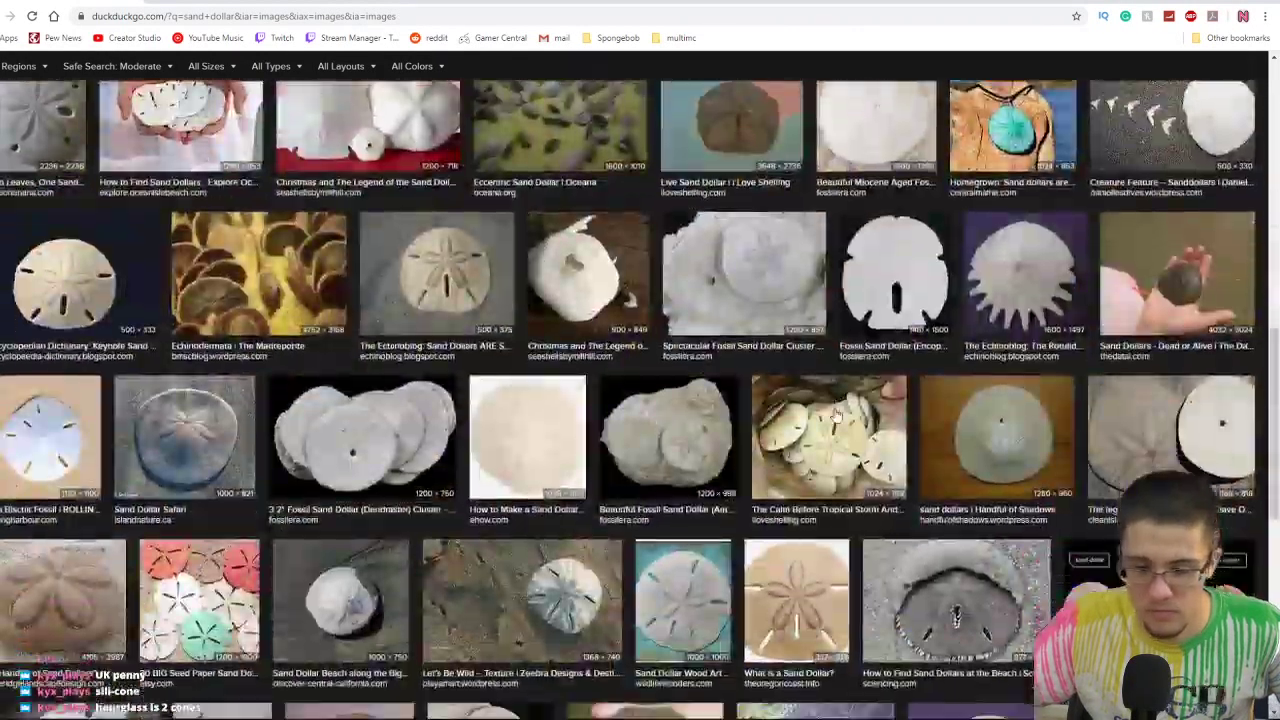
scroll(903, 400, "down", 2)
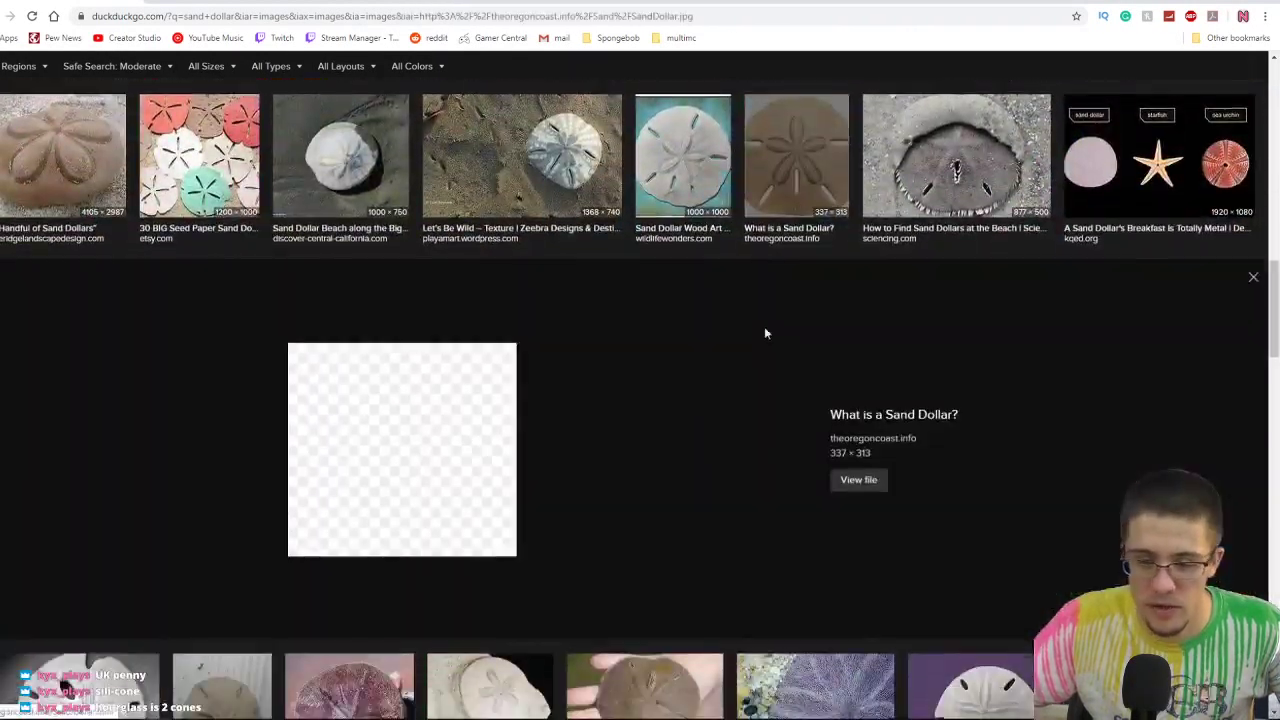
right_click(402, 407)
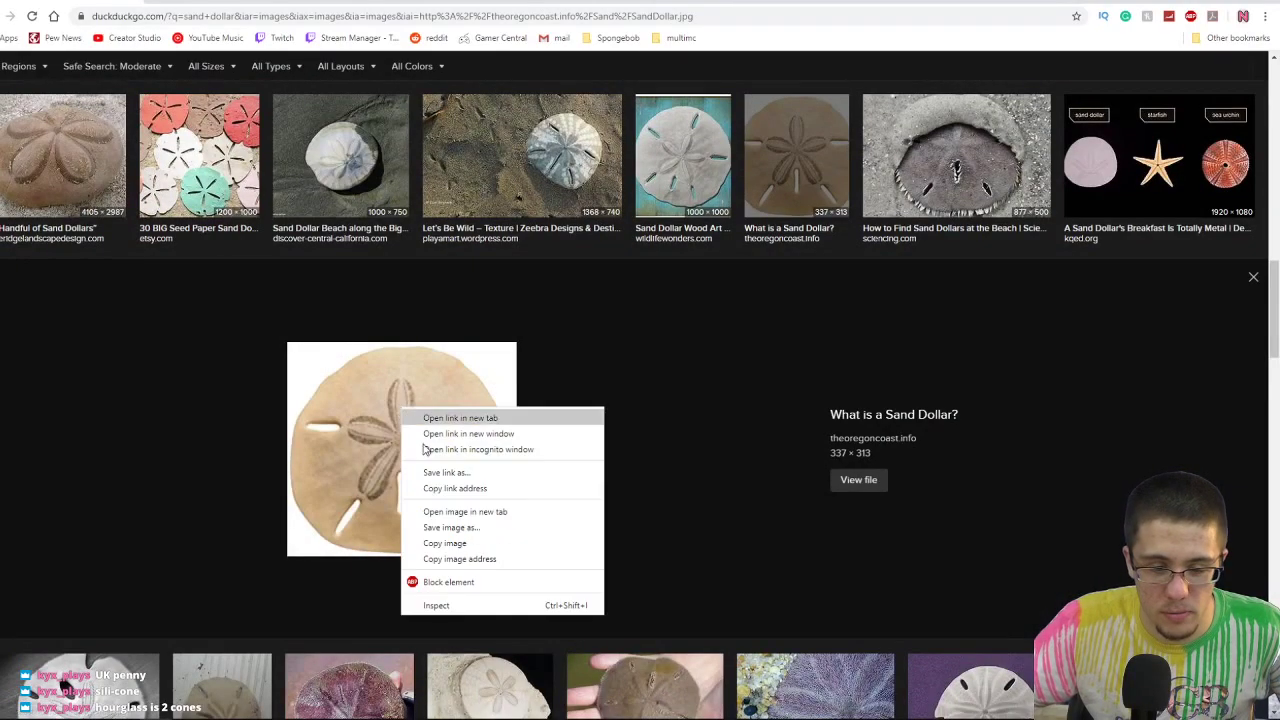
left_click(430, 540)
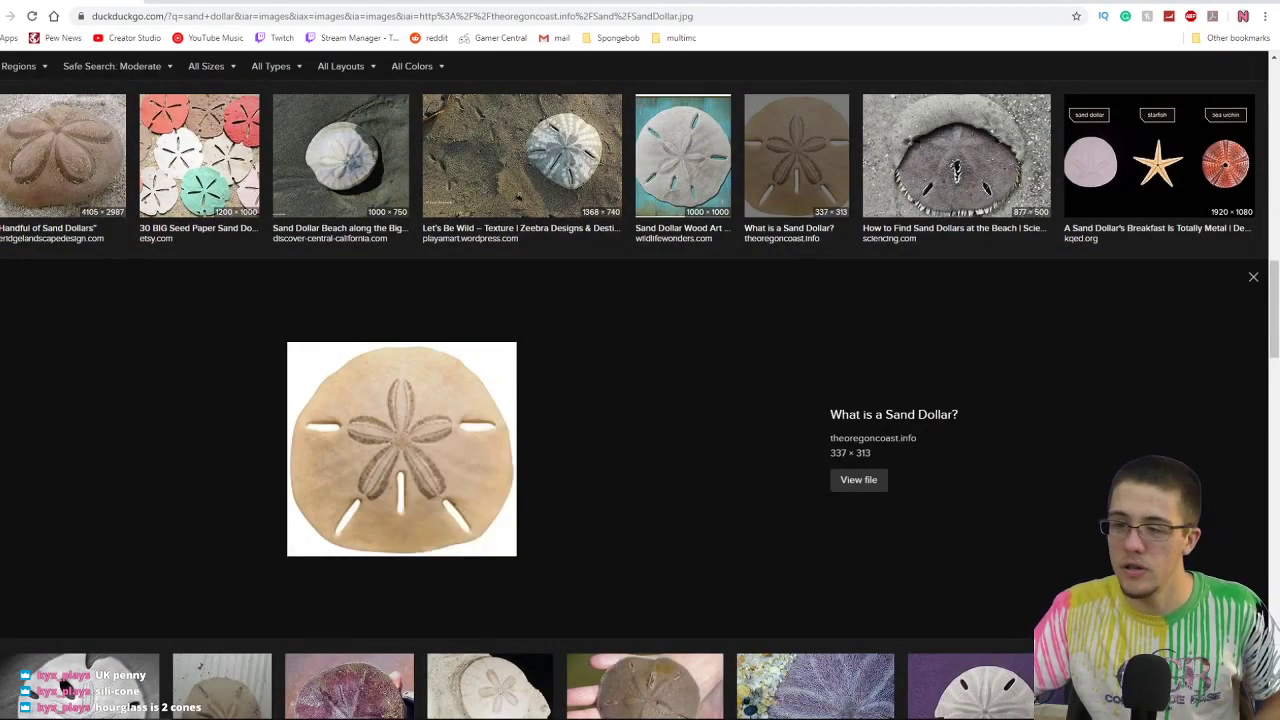
Paste the sand dollar, resize it to 68 × 64 px and place it beside the penny.
key("alt+Tab")
key("ctrl+v")
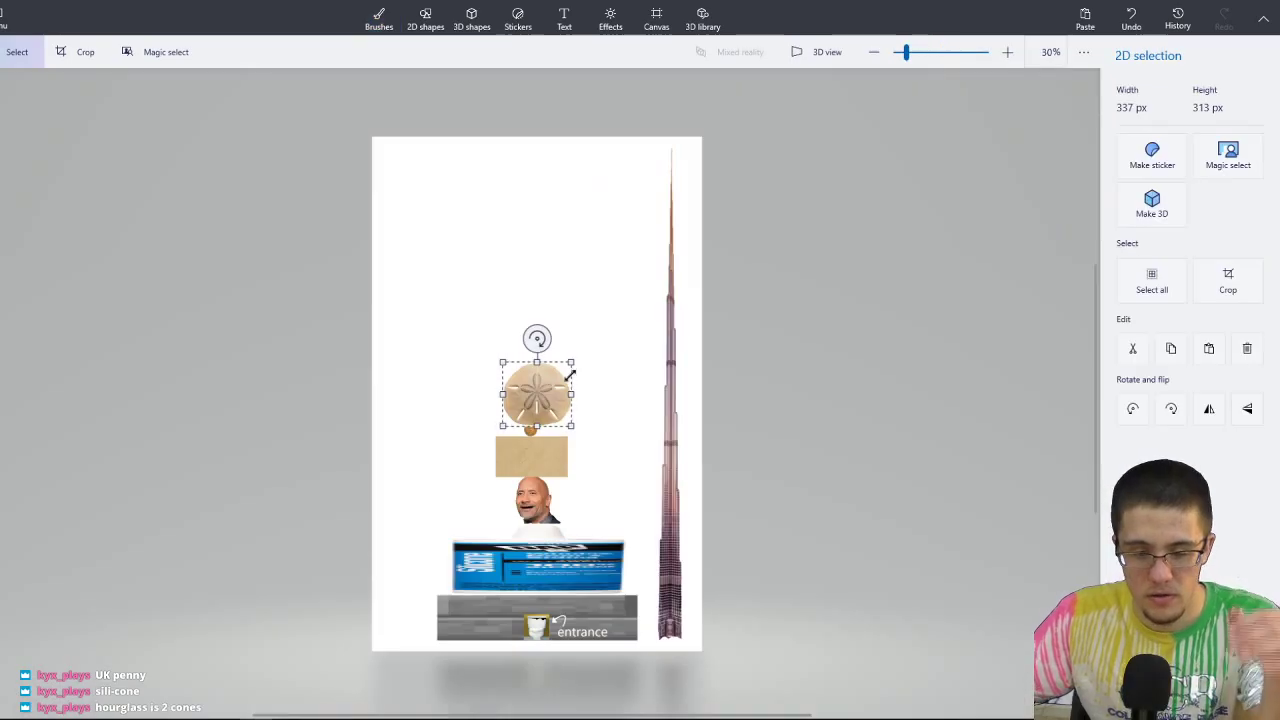
scroll(563, 386, "up", 5)
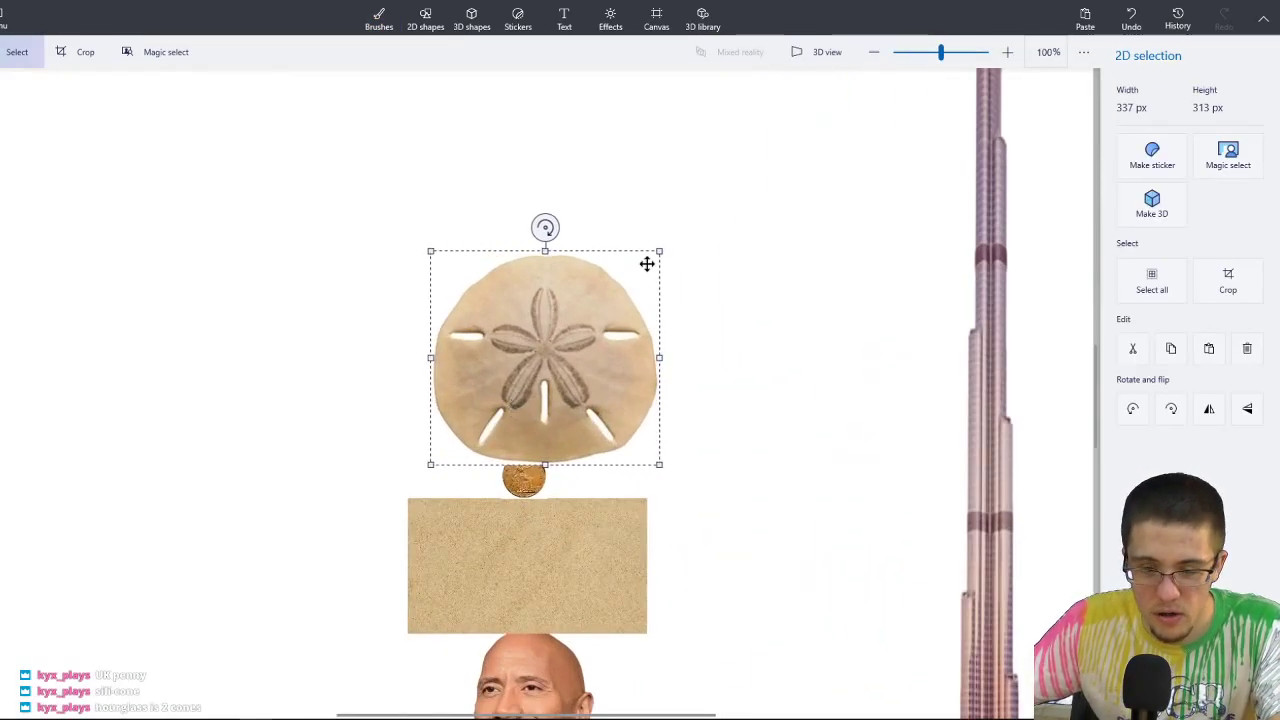
left_click_drag(649, 261, 466, 407)
scroll(516, 449, "up", 1)
scroll(516, 449, "up", 3)
left_click_drag(351, 443, 410, 510)
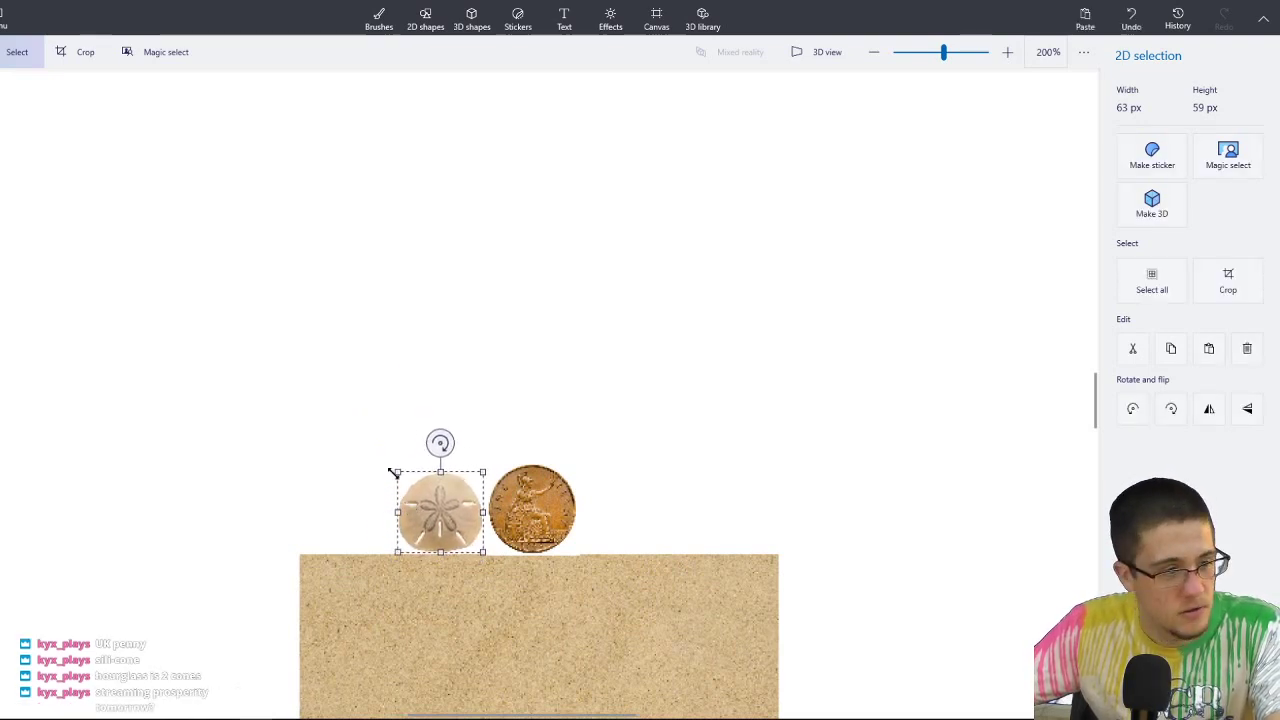
left_click_drag(397, 472, 389, 466)
key("b")
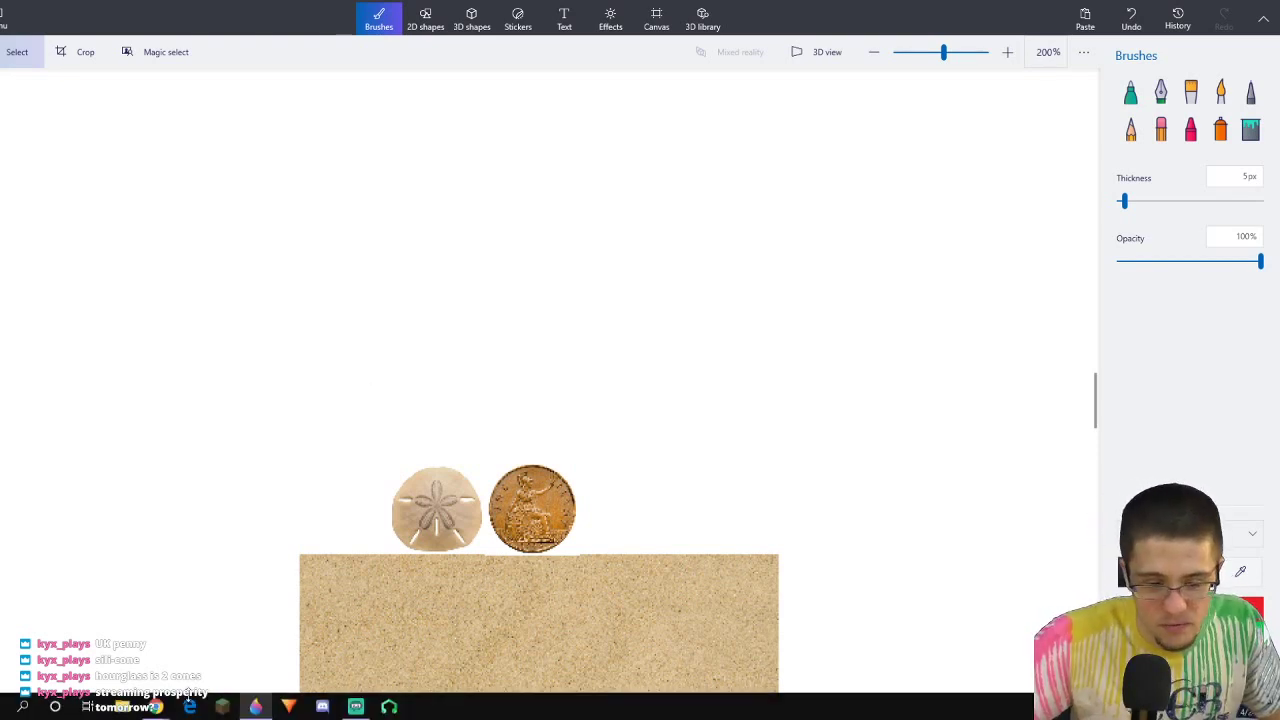
left_click(156, 707)
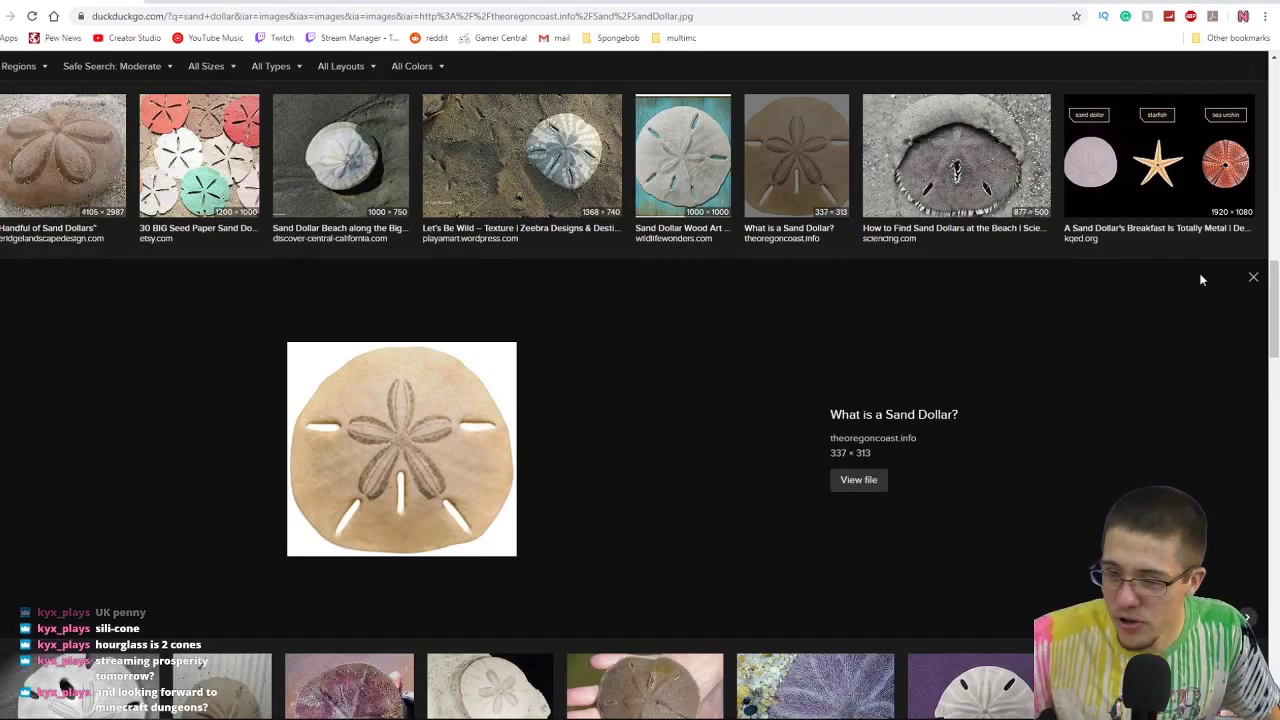
Close the sand dollar preview, reload the results and search images for 'dollar'.
left_click(1252, 278)
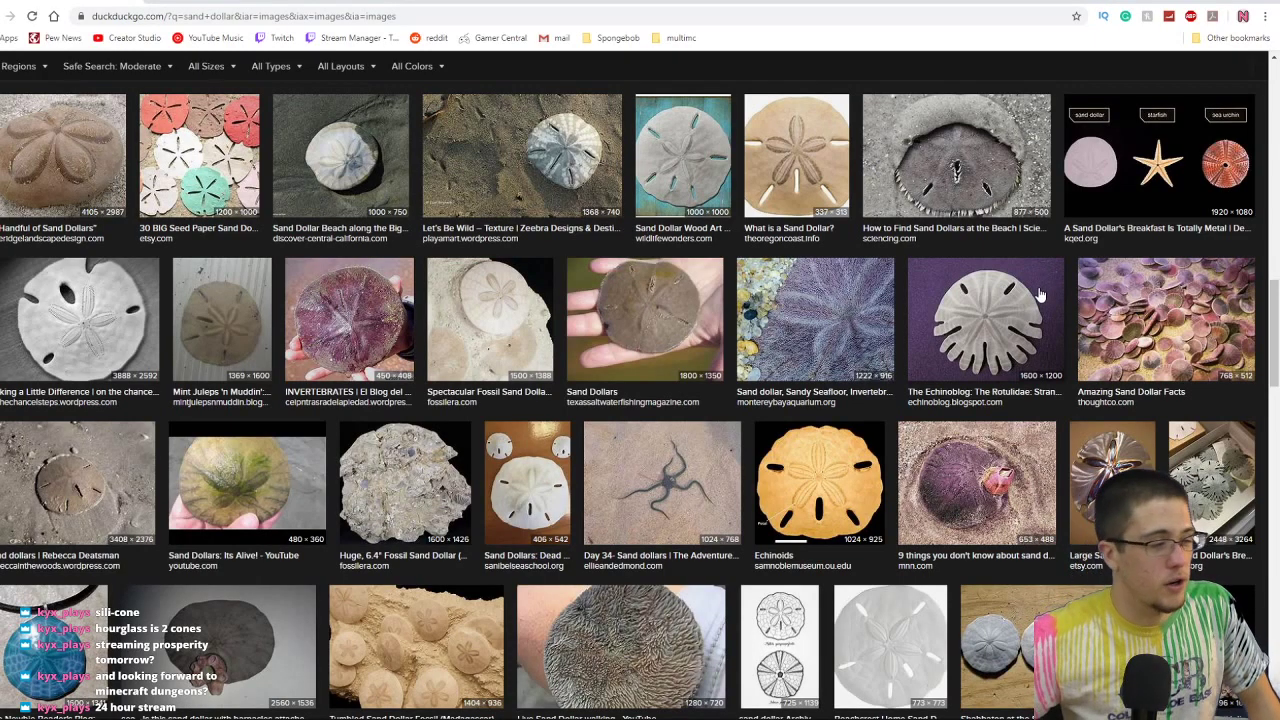
key("F5")
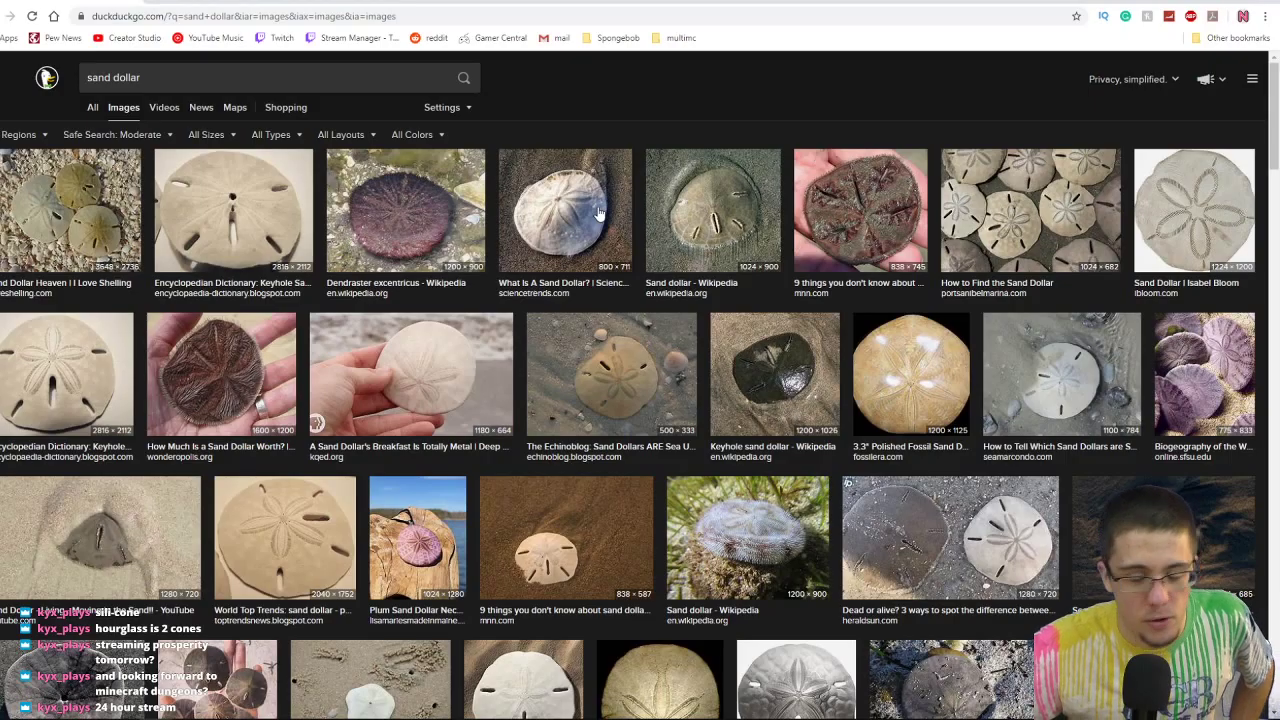
left_click_drag(140, 78, 33, 103)
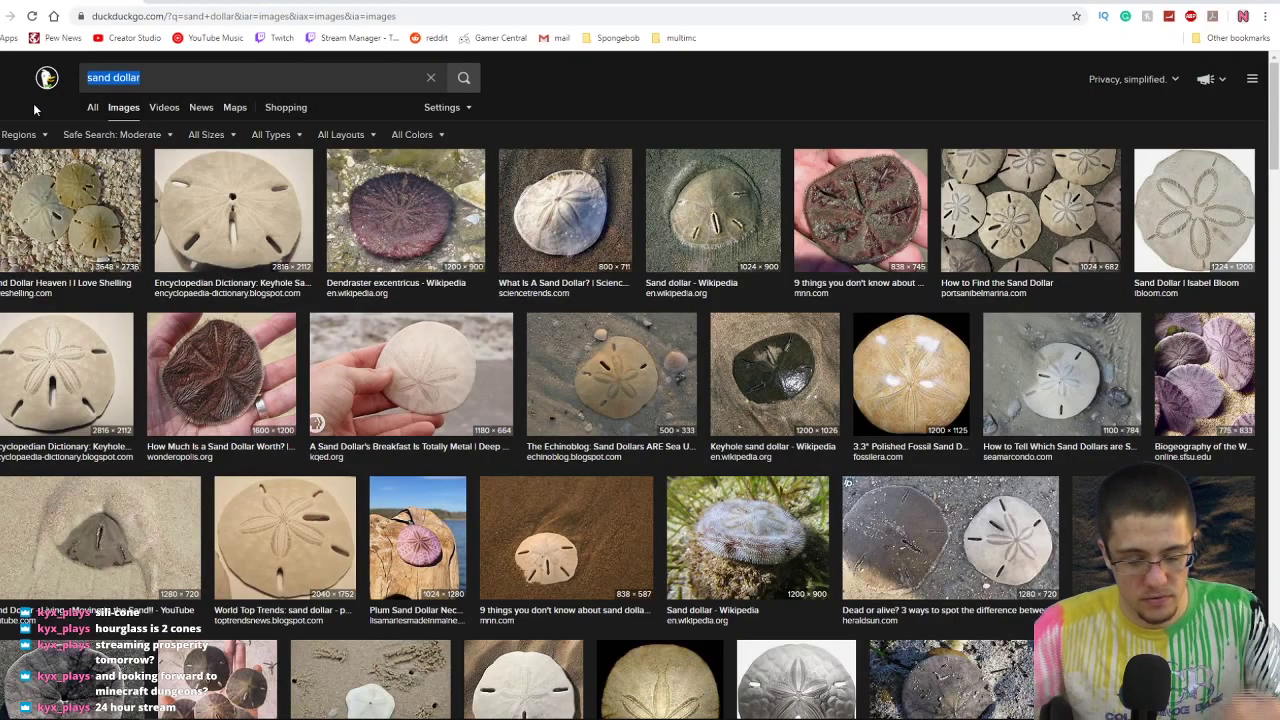
type("dollar")
key("Return")
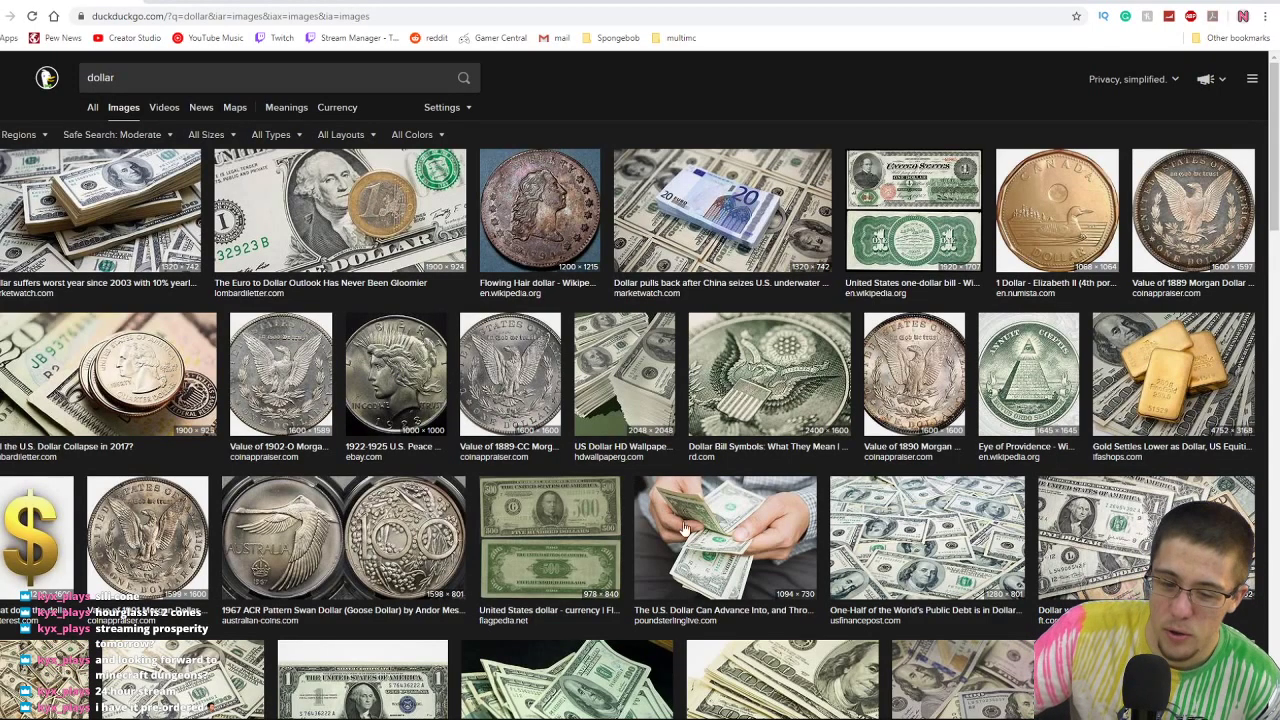
Copy the 978 × 840 United States $500 bill image.
left_click(592, 540)
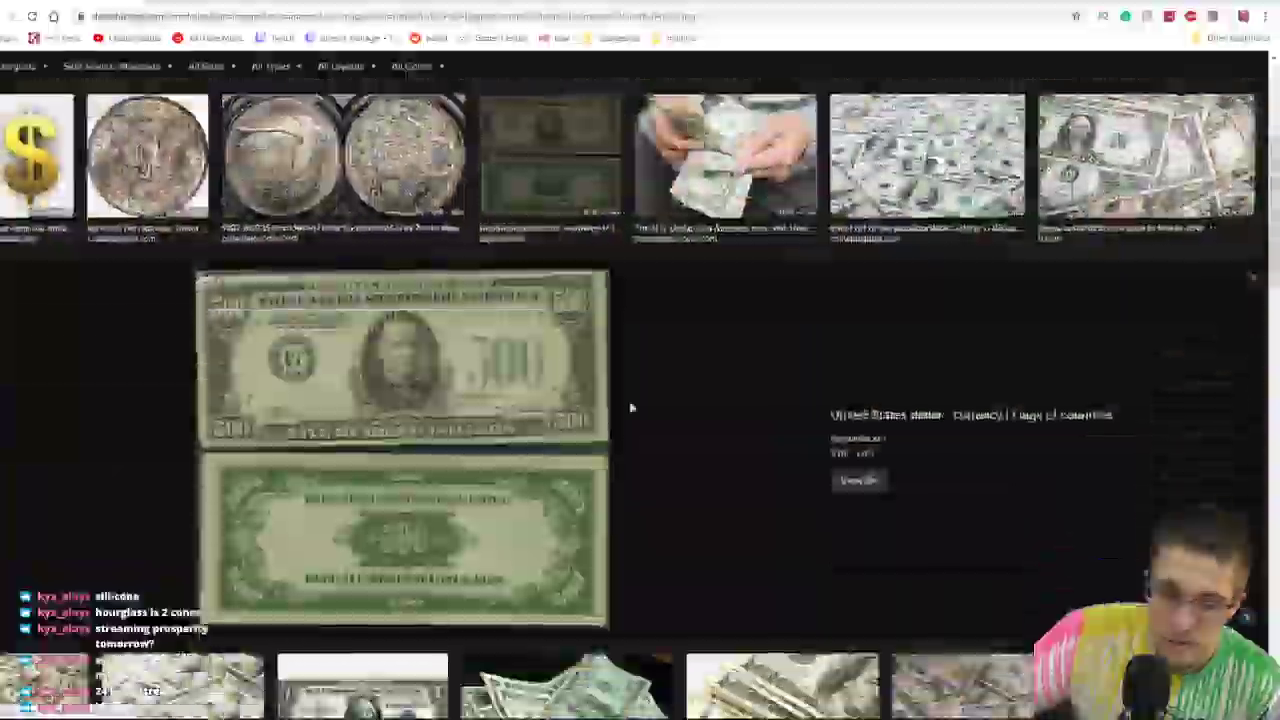
right_click(415, 363)
left_click(497, 507)
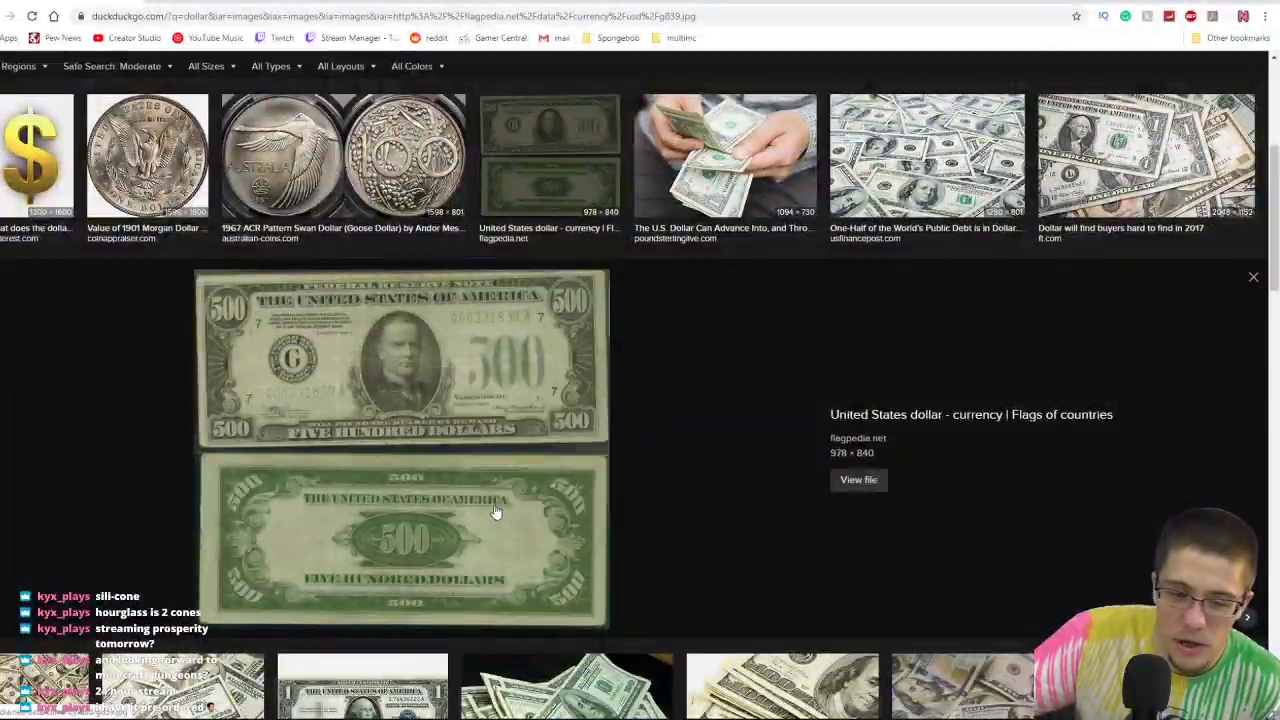
Paste the $500 bill, shrink it to about 78 × 67 px and set it beside the coins.
key("alt+Tab")
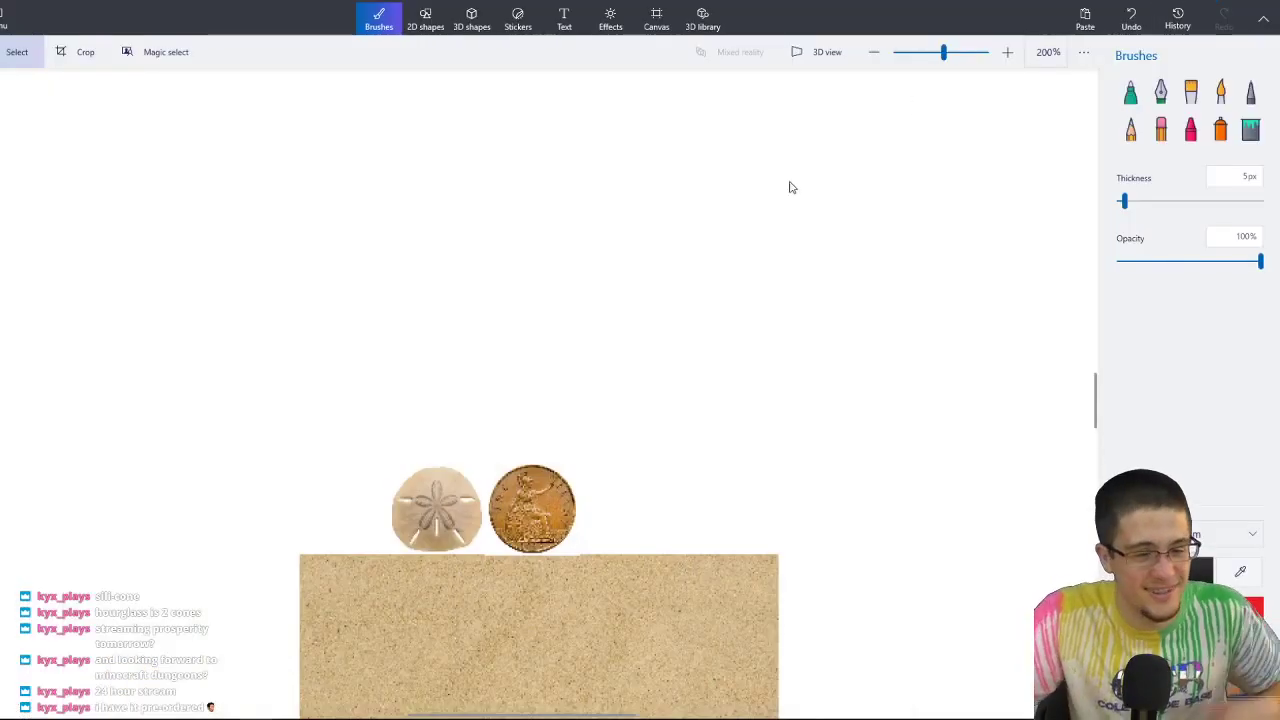
key("ctrl+v")
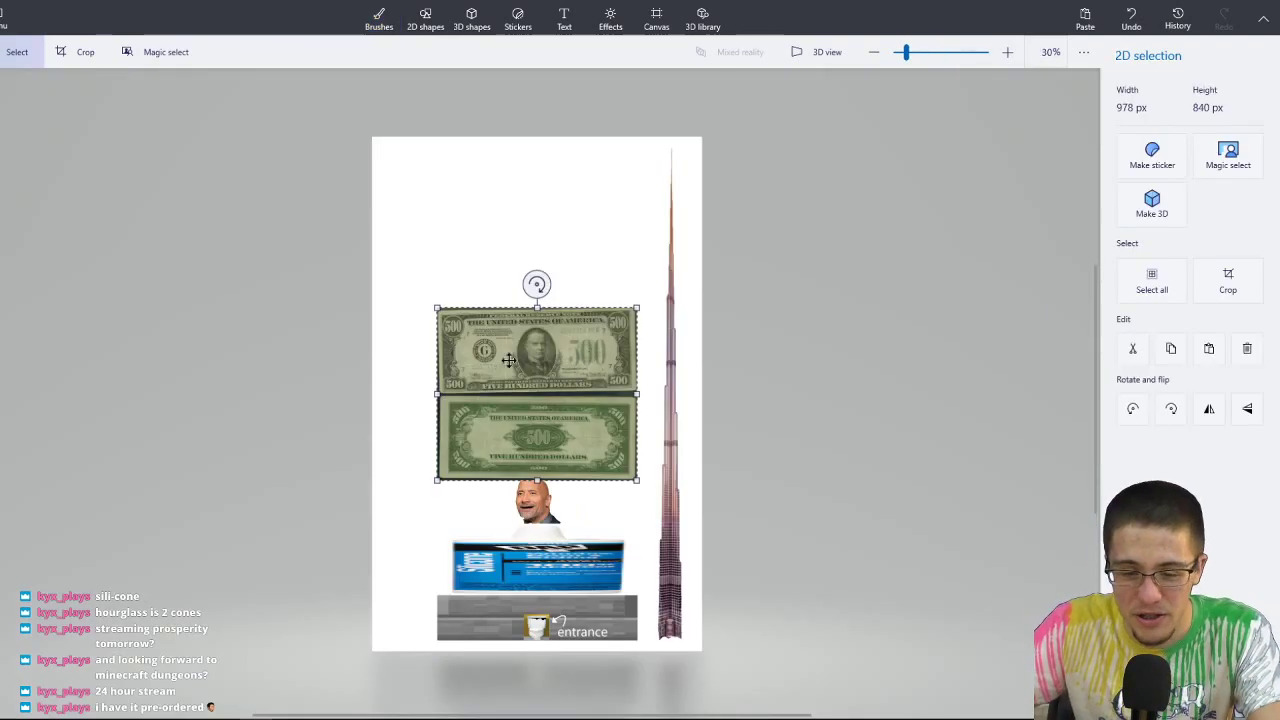
left_click_drag(436, 309, 595, 441)
scroll(557, 450, "up", 5, "ctrl")
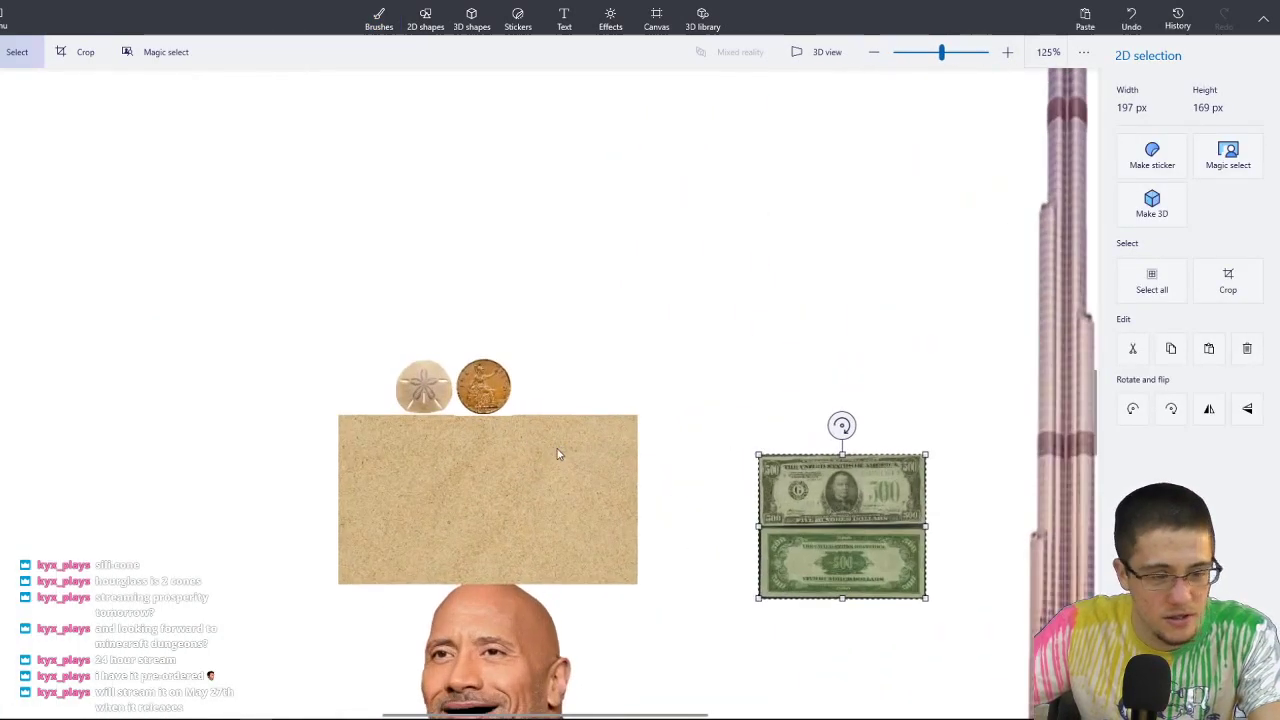
left_click_drag(852, 533, 681, 321)
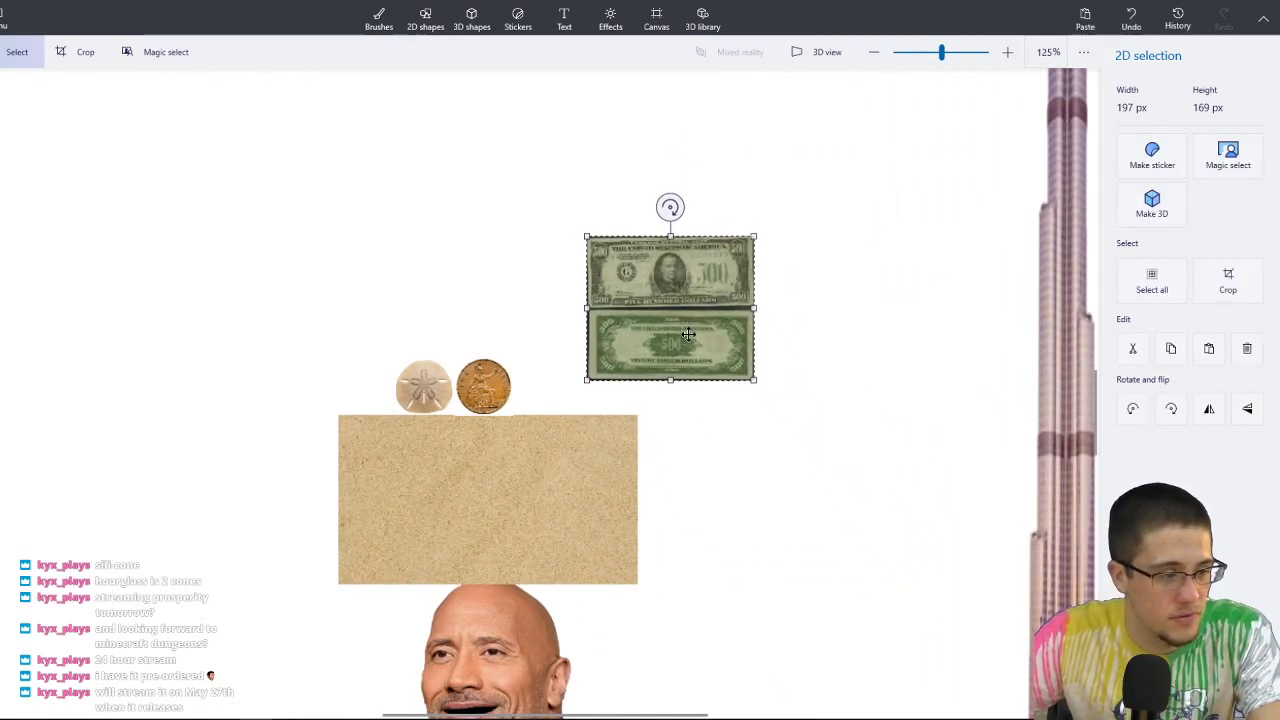
left_click_drag(754, 237, 563, 388)
key("ctrl+b")
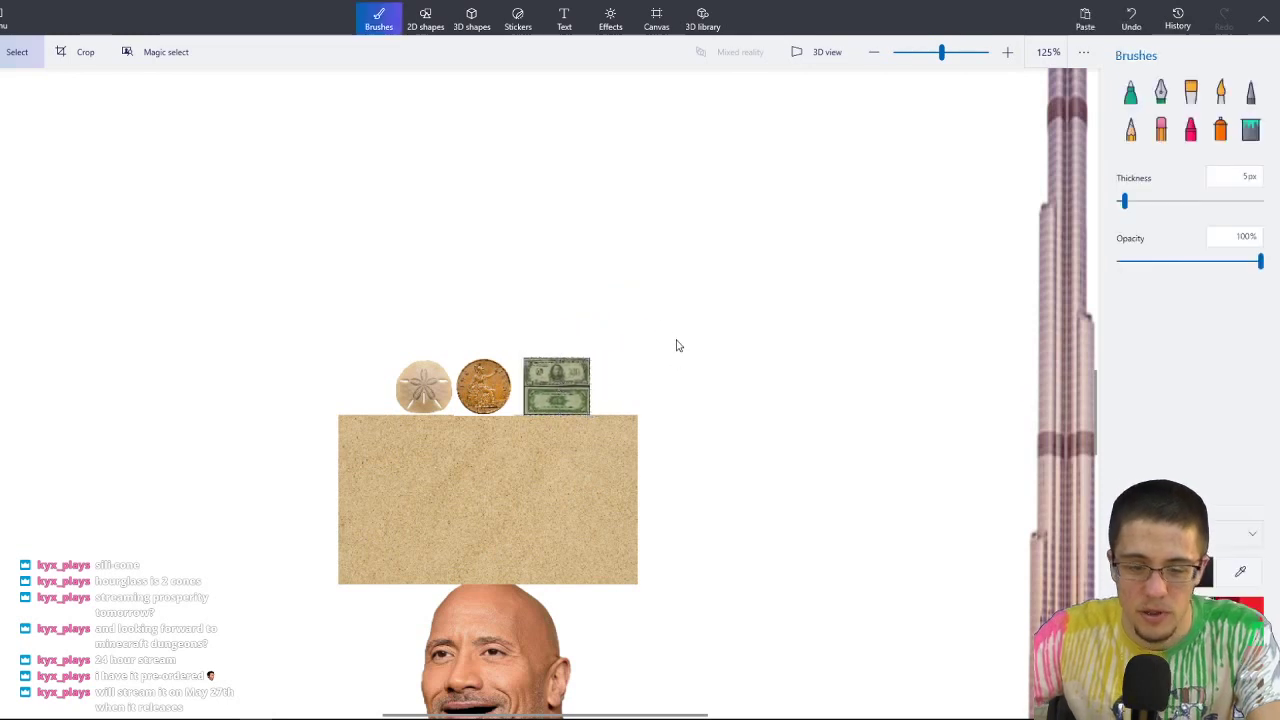
Pan and zoom out to check the coin row on the sand block.
mouse_move(666, 334)
middle_mouse_down()
mouse_move(631, 377)
mouse_move(708, 314)
middle_mouse_up()
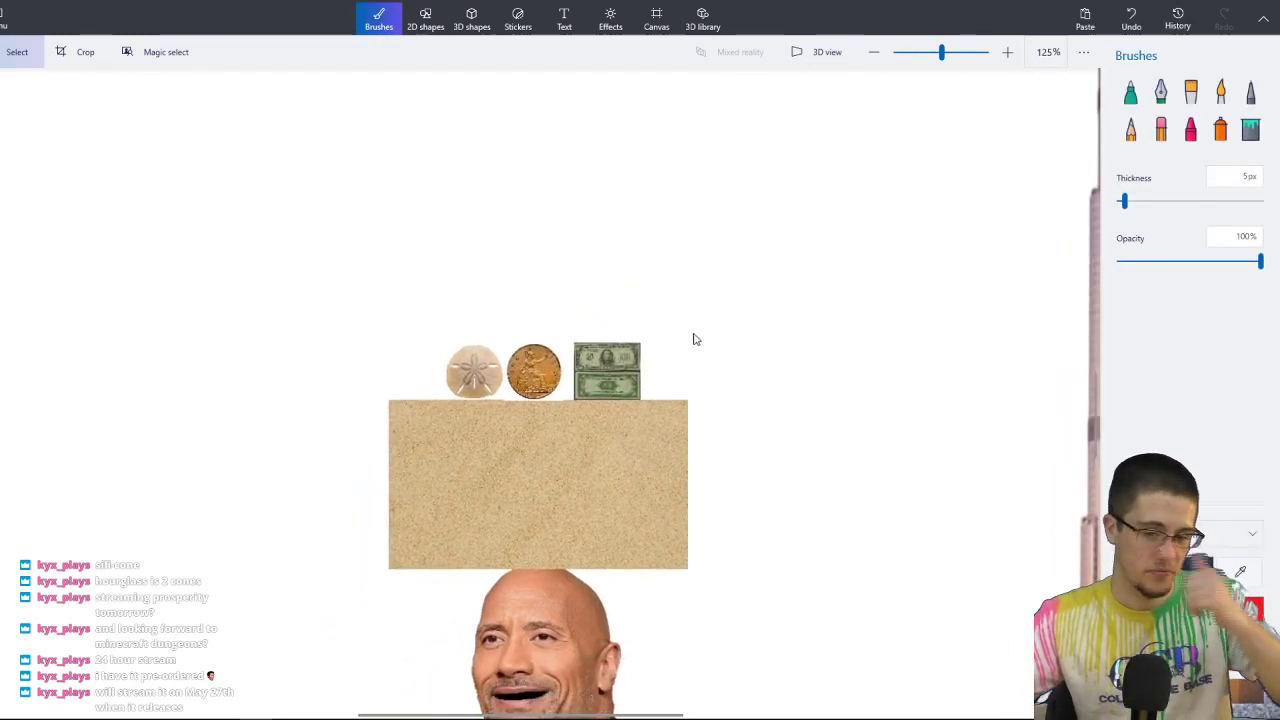
scroll(626, 300, "down", 3)
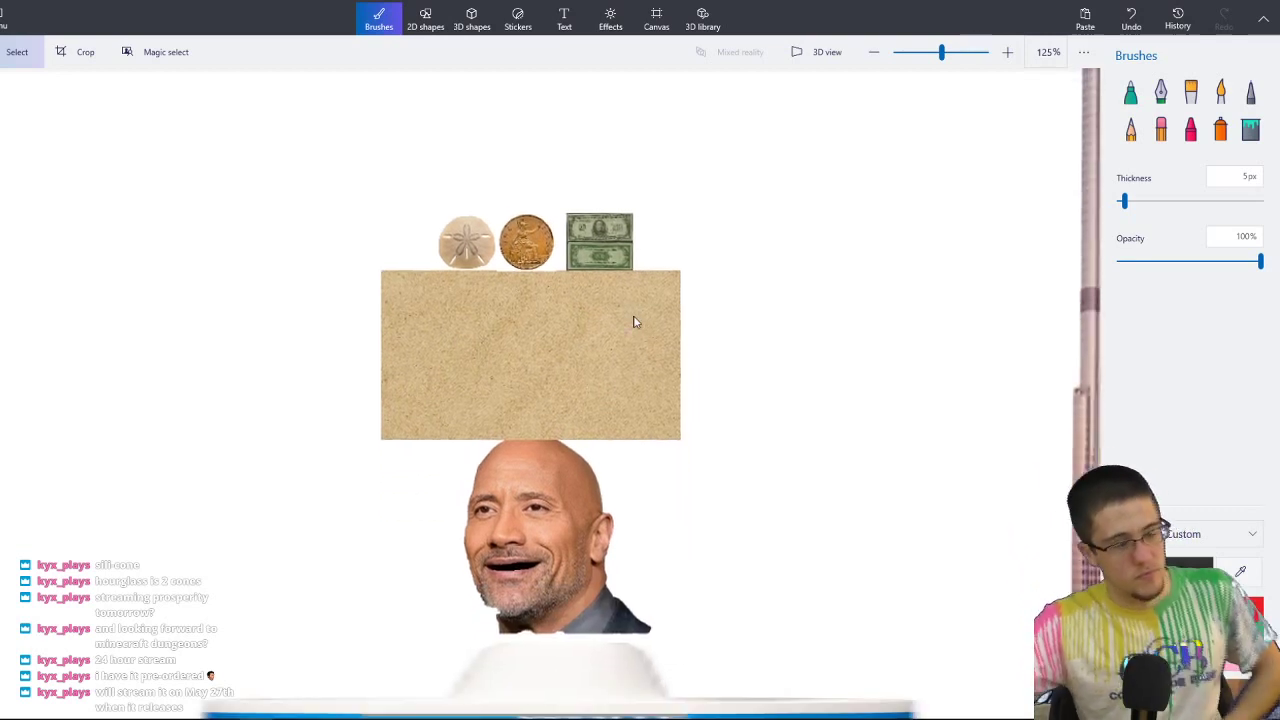
middle_click_drag(633, 324, 653, 288)
scroll(631, 331, "up", 3)
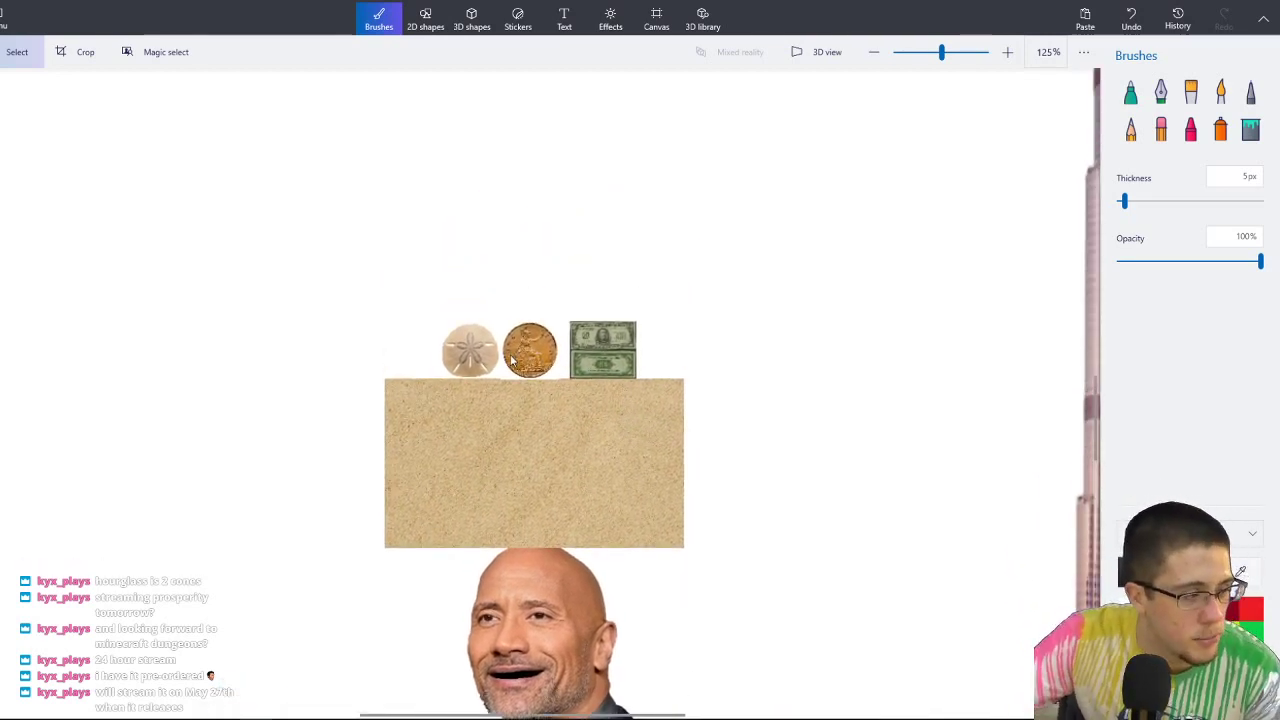
scroll(594, 446, "down", 8, "ctrl")
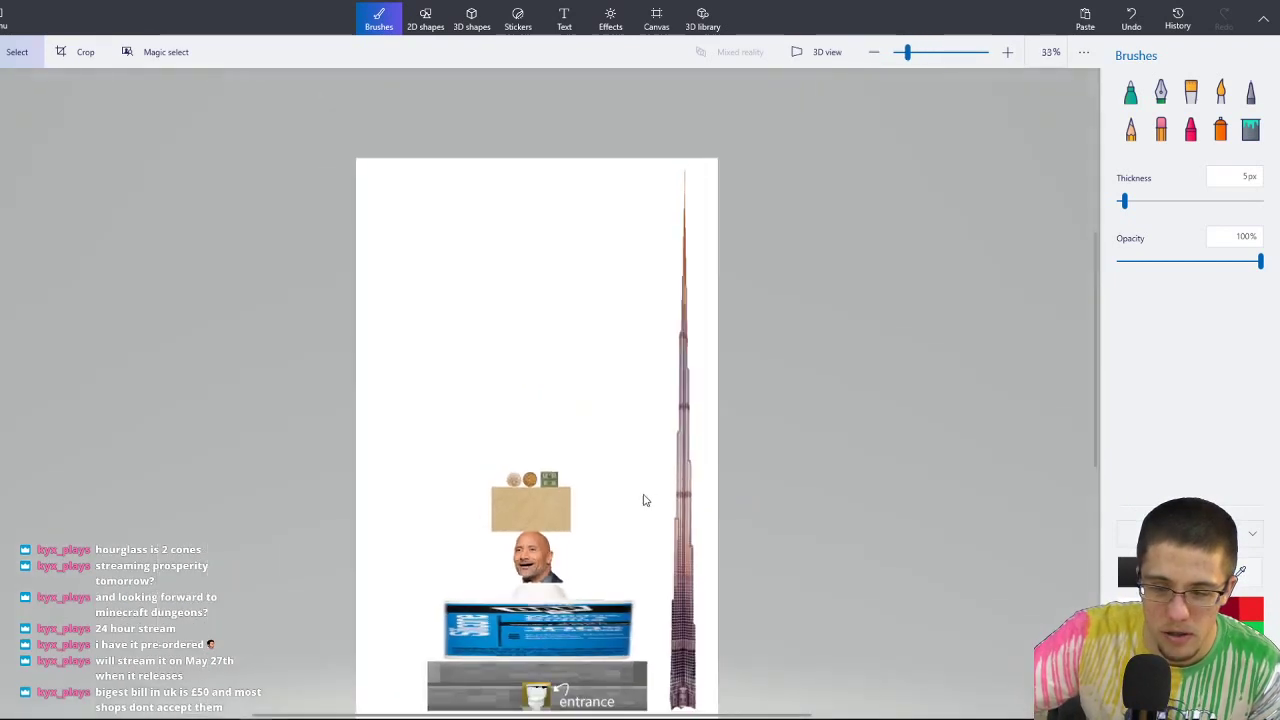
scroll(652, 440, "down", 2)
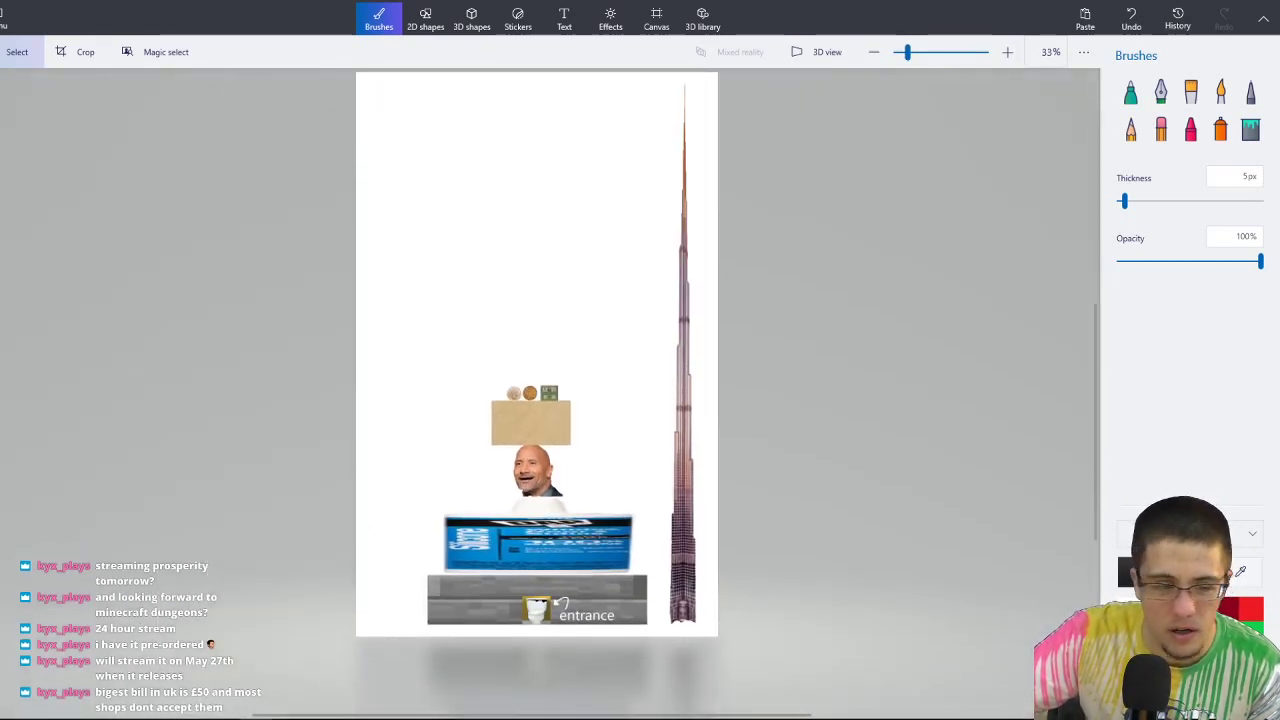
mouse_move(153, 711)
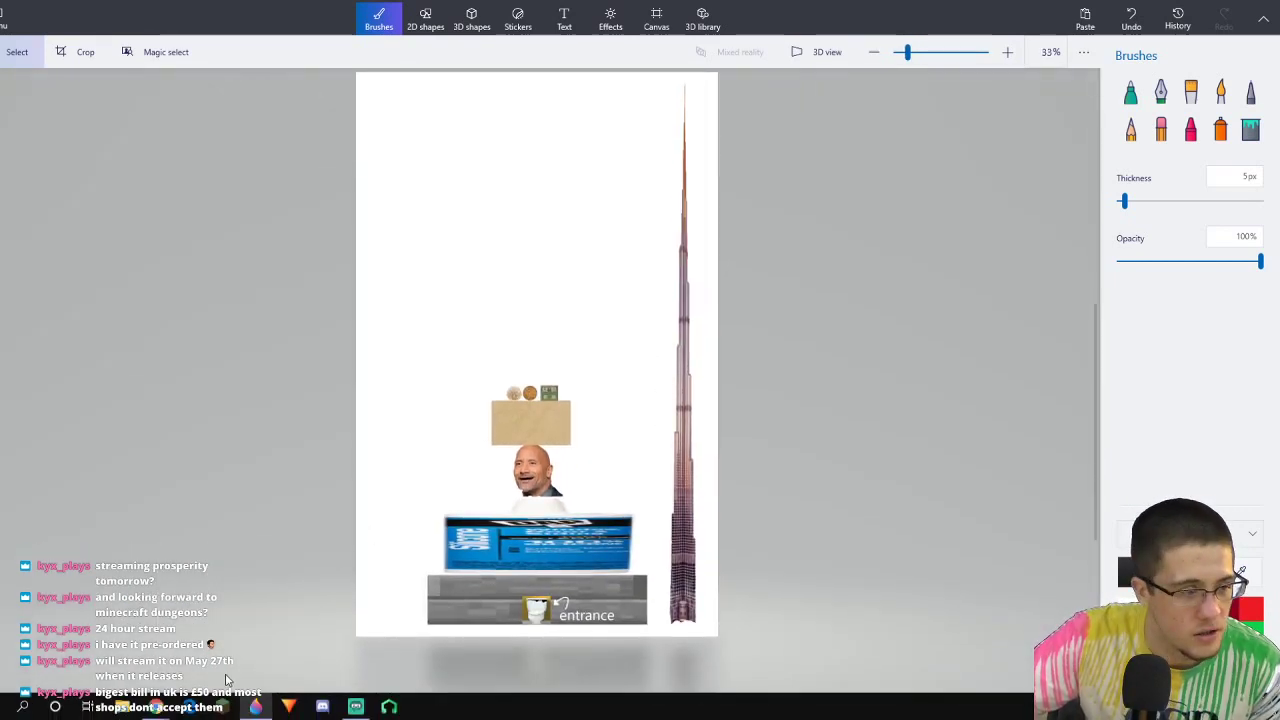
Search images for 'blue paper' and scroll through the results.
left_click(155, 711)
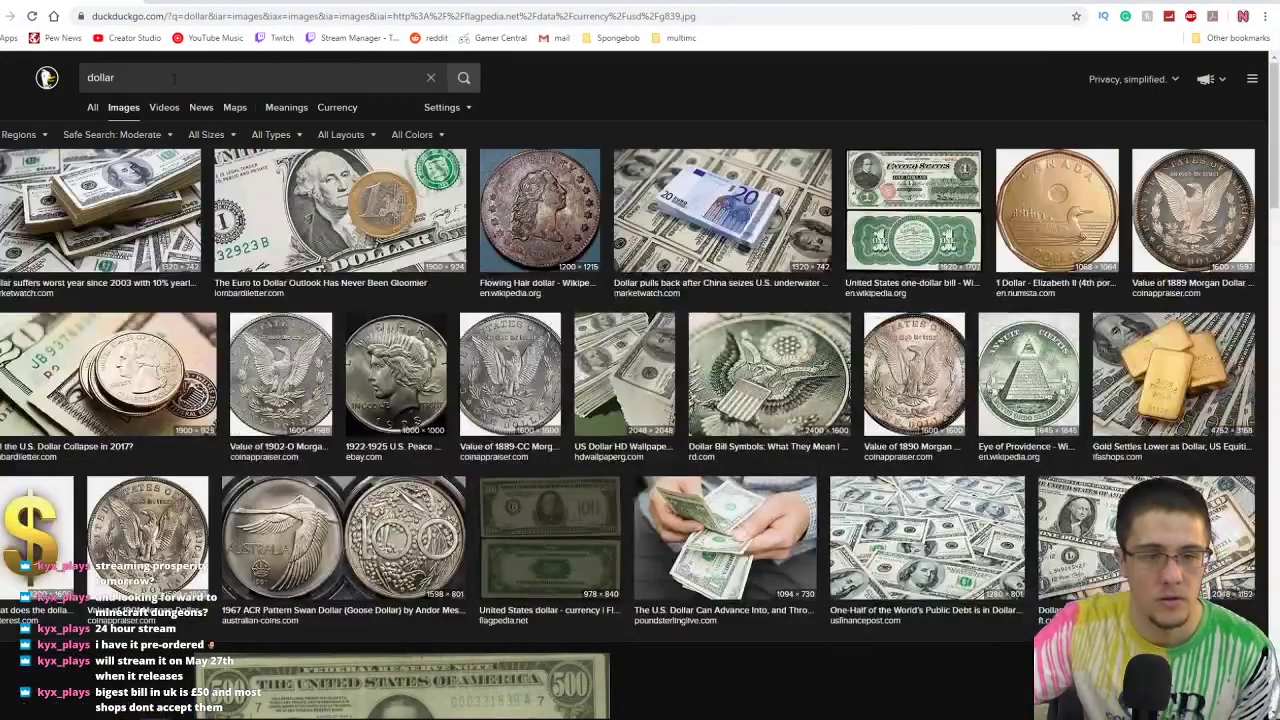
type("blue paper")
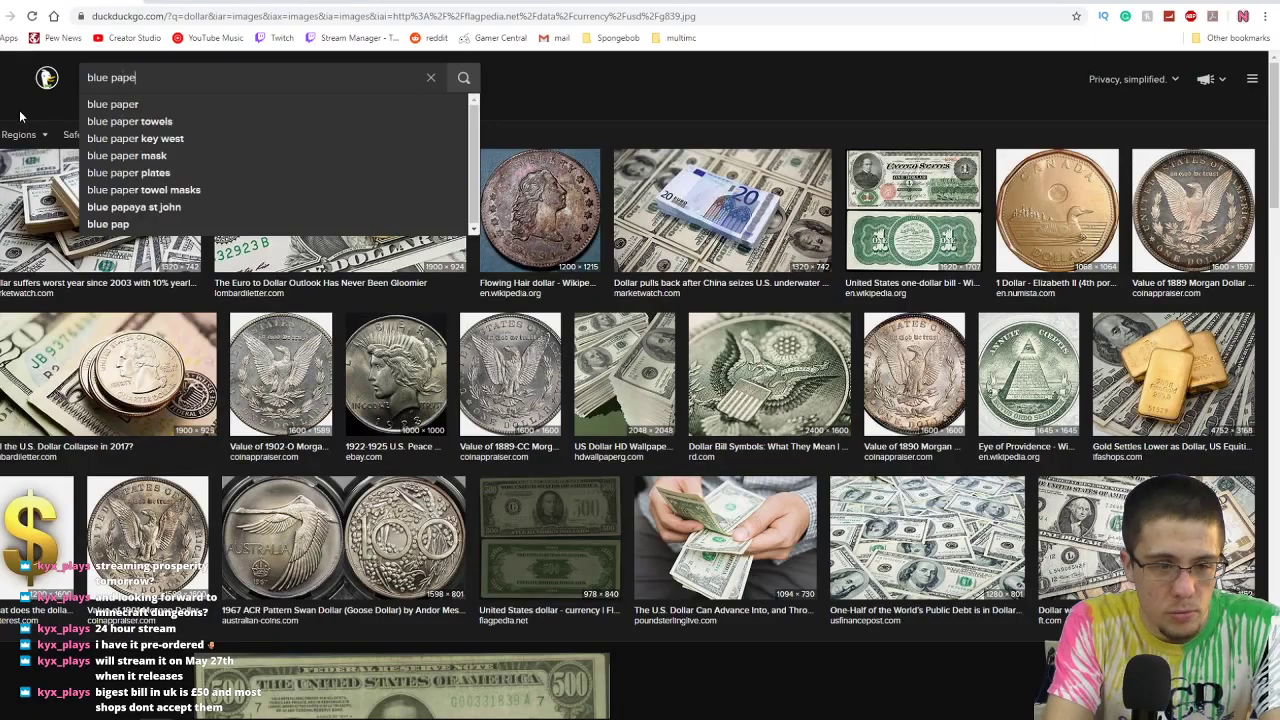
key("Return")
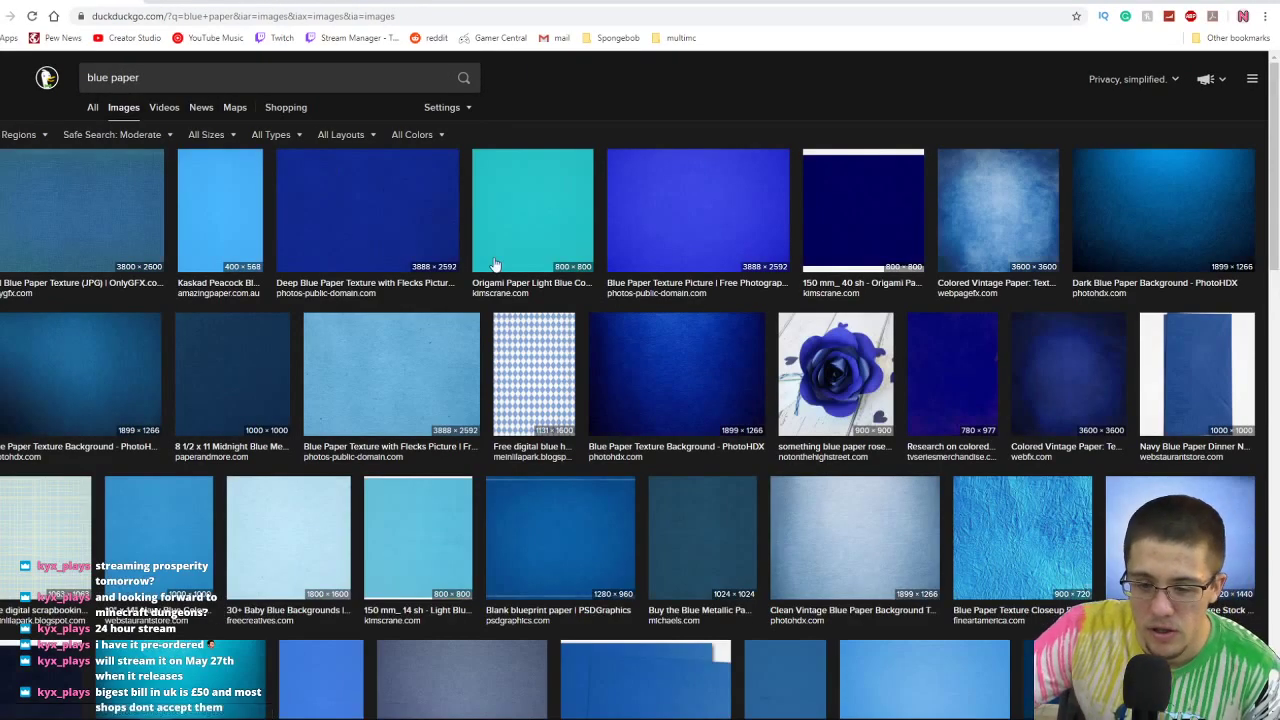
scroll(424, 304, "down", 5)
scroll(424, 304, "down", 3)
scroll(424, 304, "up", 10)
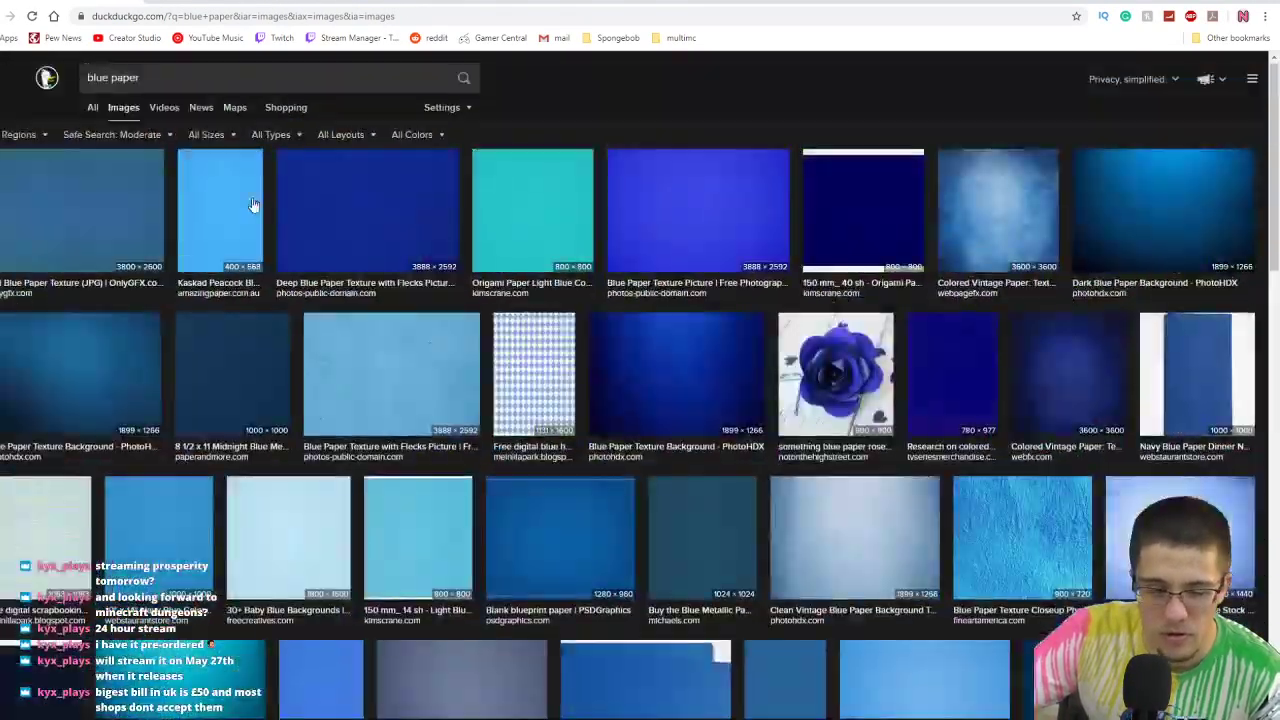
Search 'stack of colored paper' and copy the 1023 × 682 depositphotos stack photo.
type("stack of col")
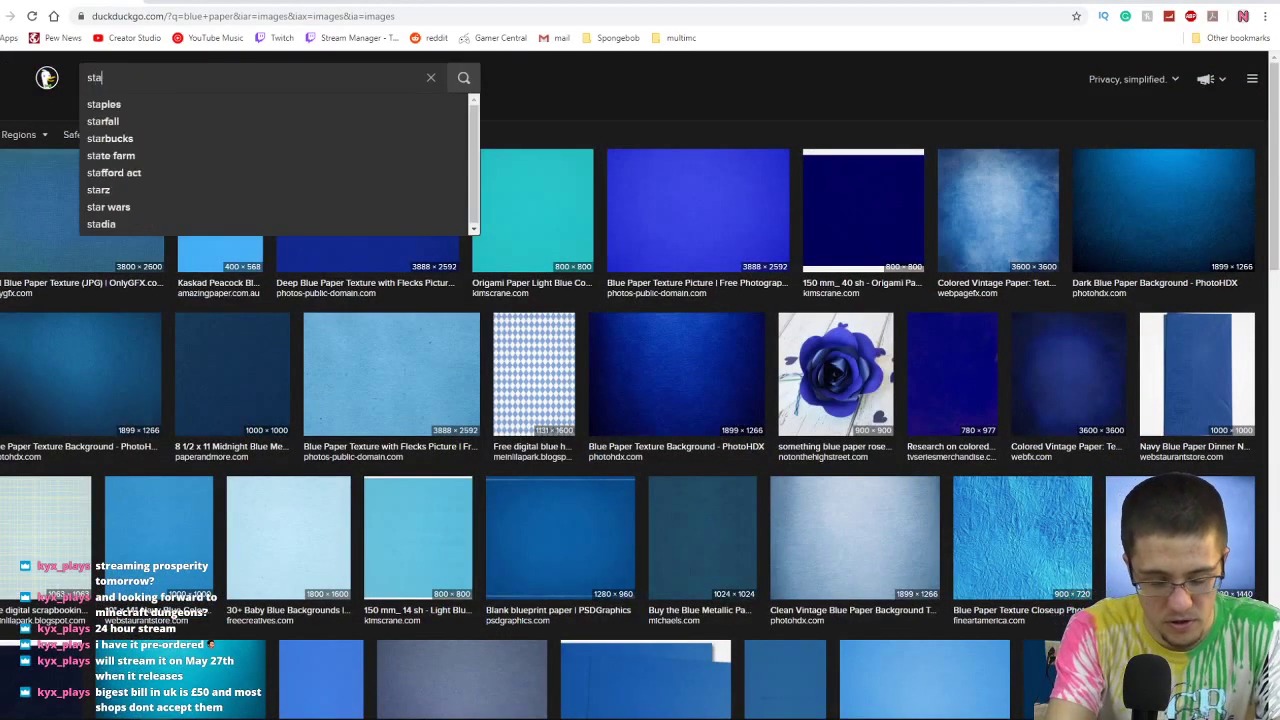
type("ored papaer")
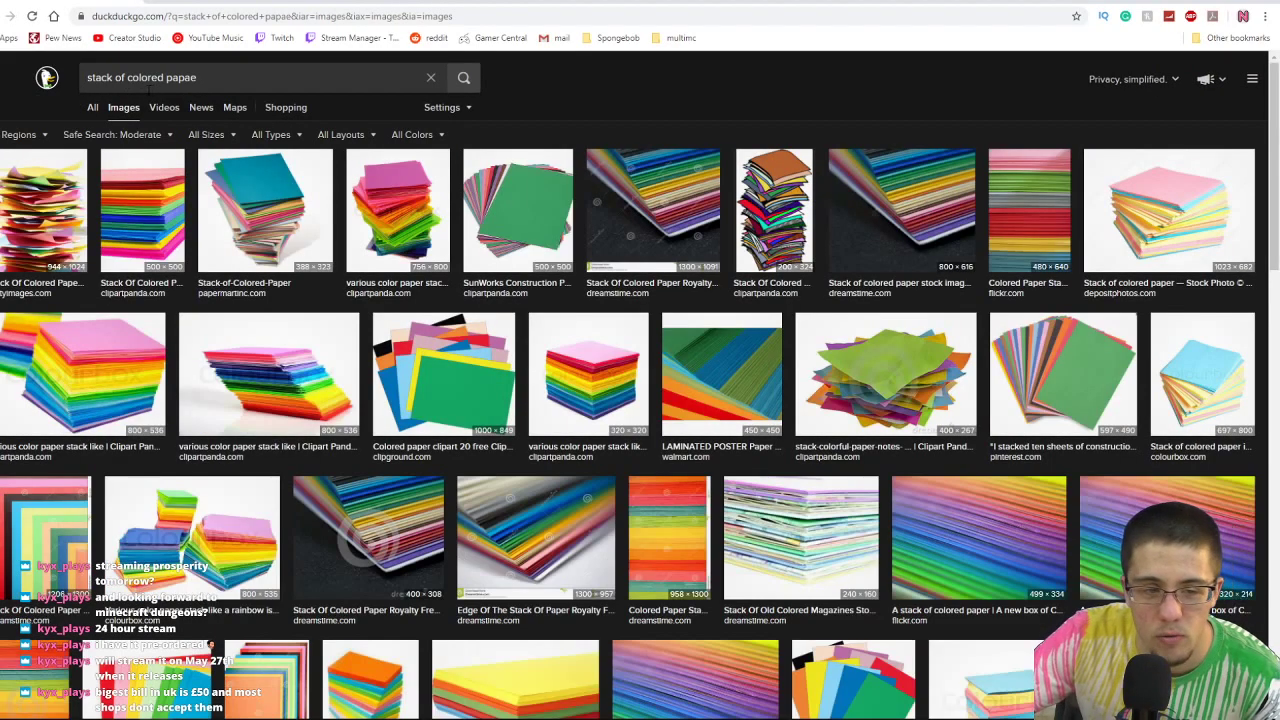
left_click(215, 82)
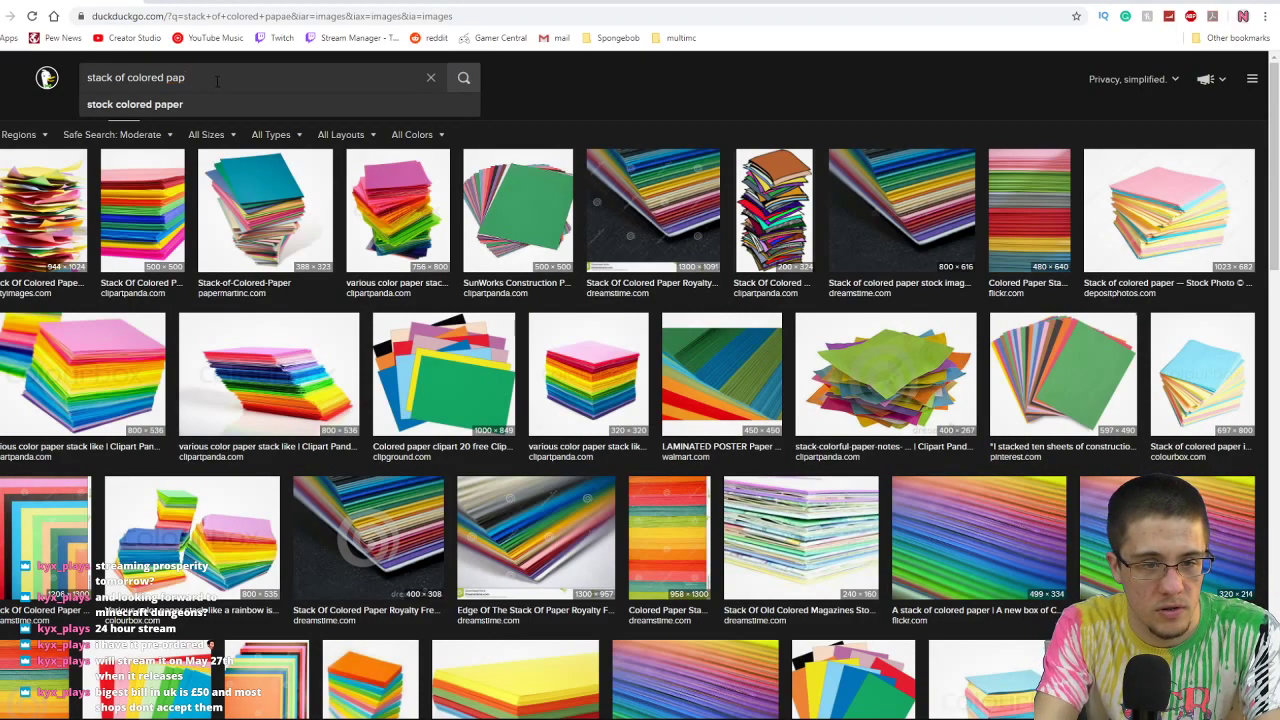
key("Return")
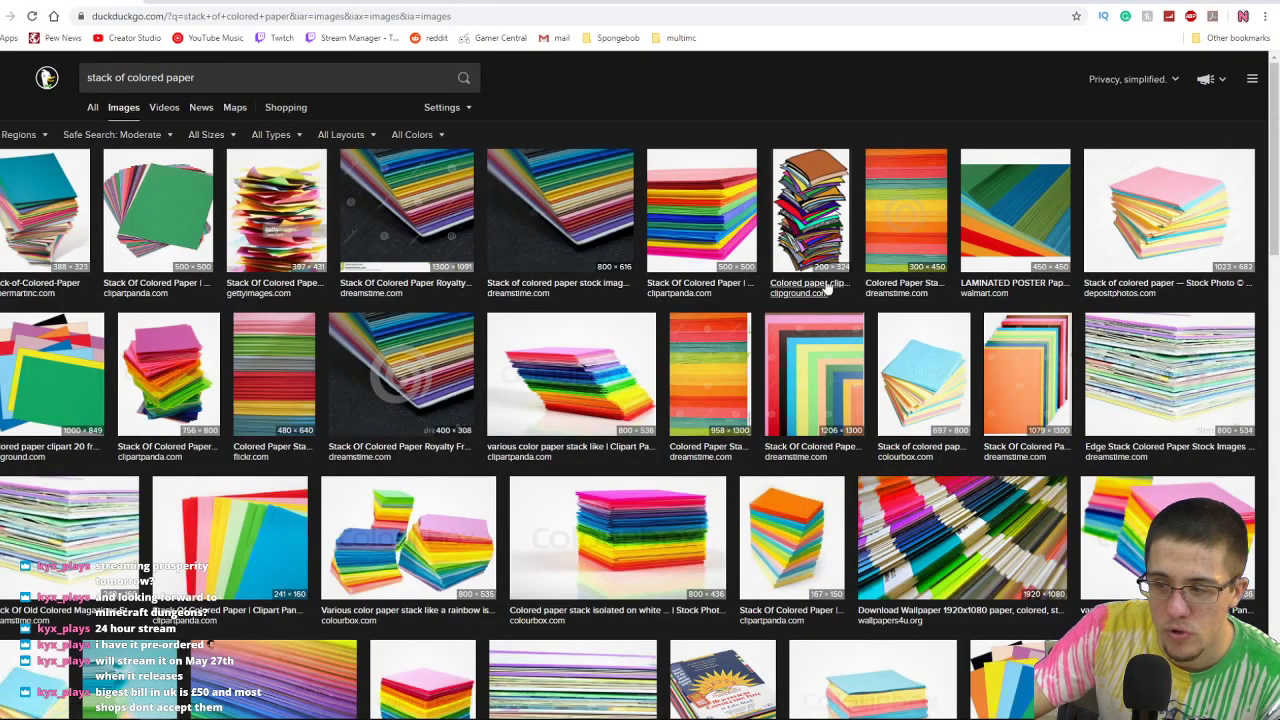
left_click(1123, 236)
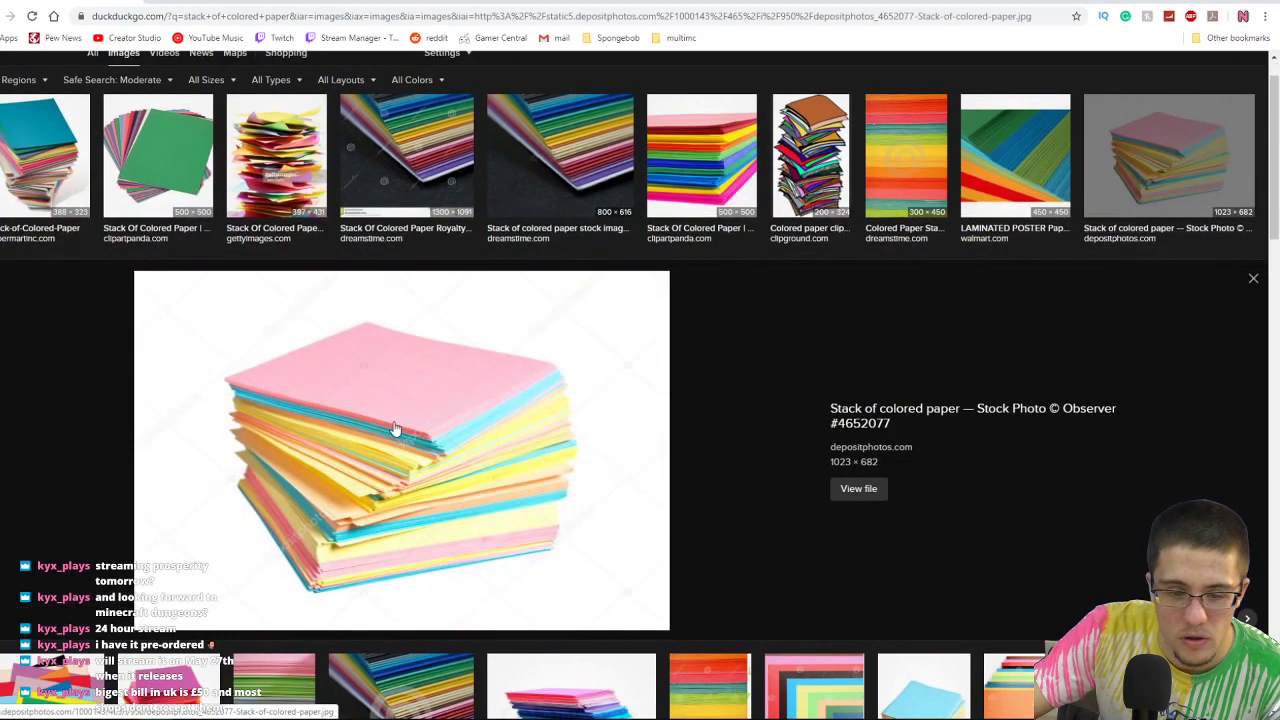
right_click(394, 428)
left_click(445, 558)
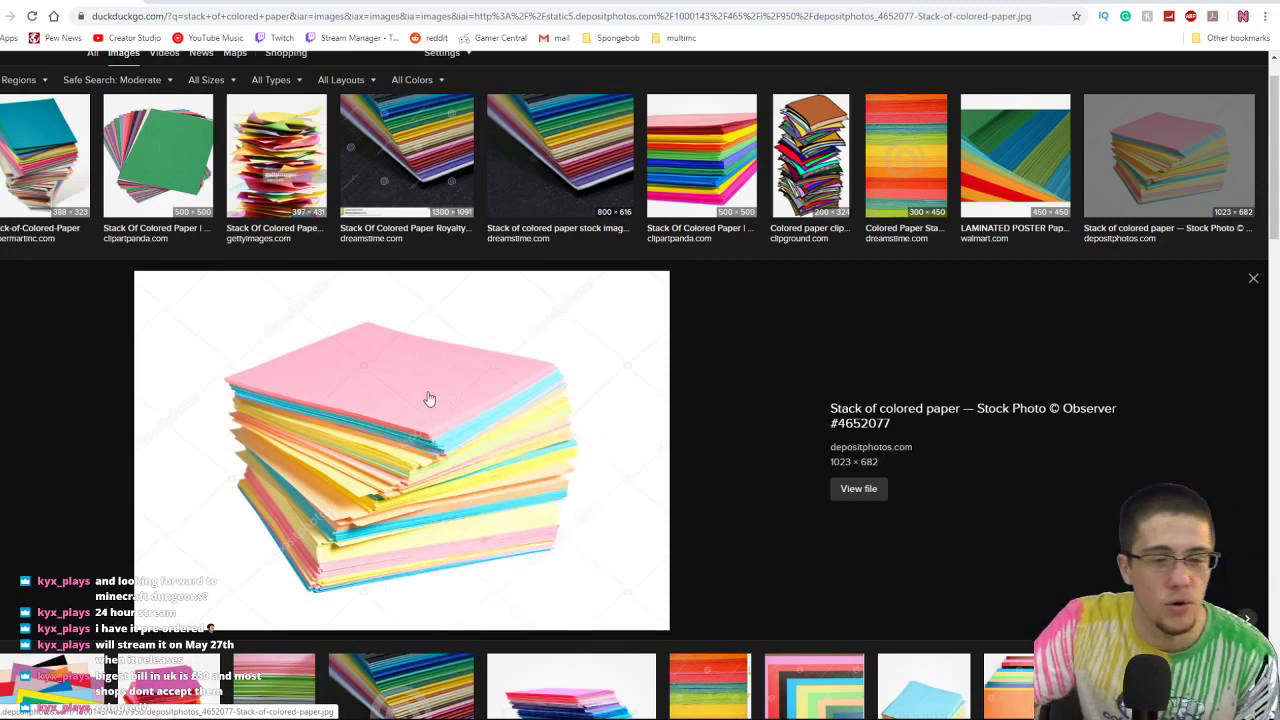
scroll(423, 391, "up", 1)
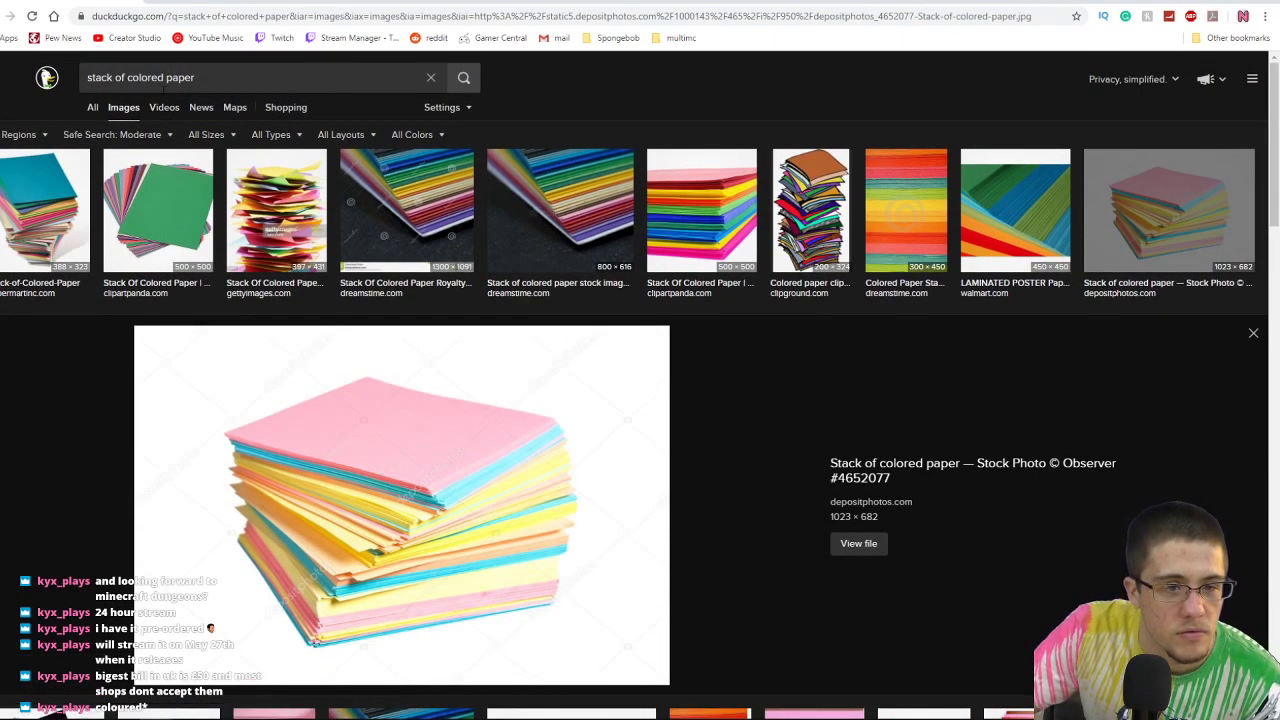
Look up the definition of 'colored' in a new browser tab.
key("ctrl+t")
type("co")
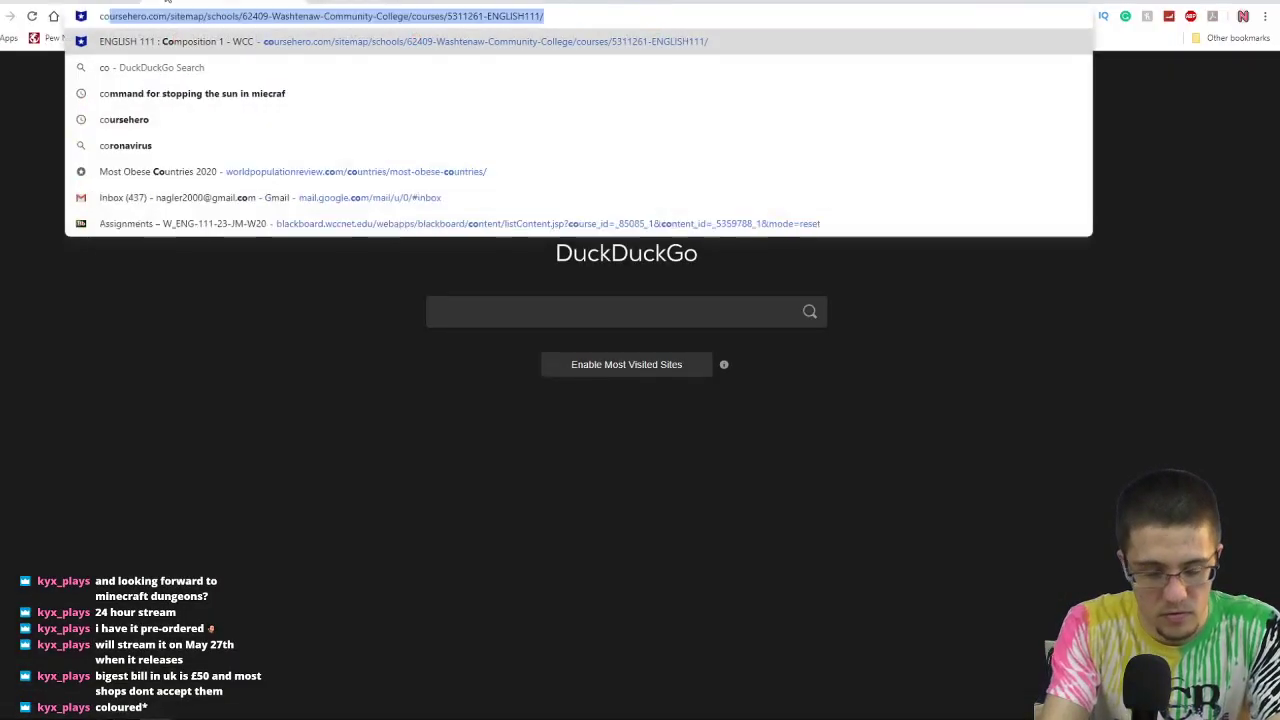
type("lored")
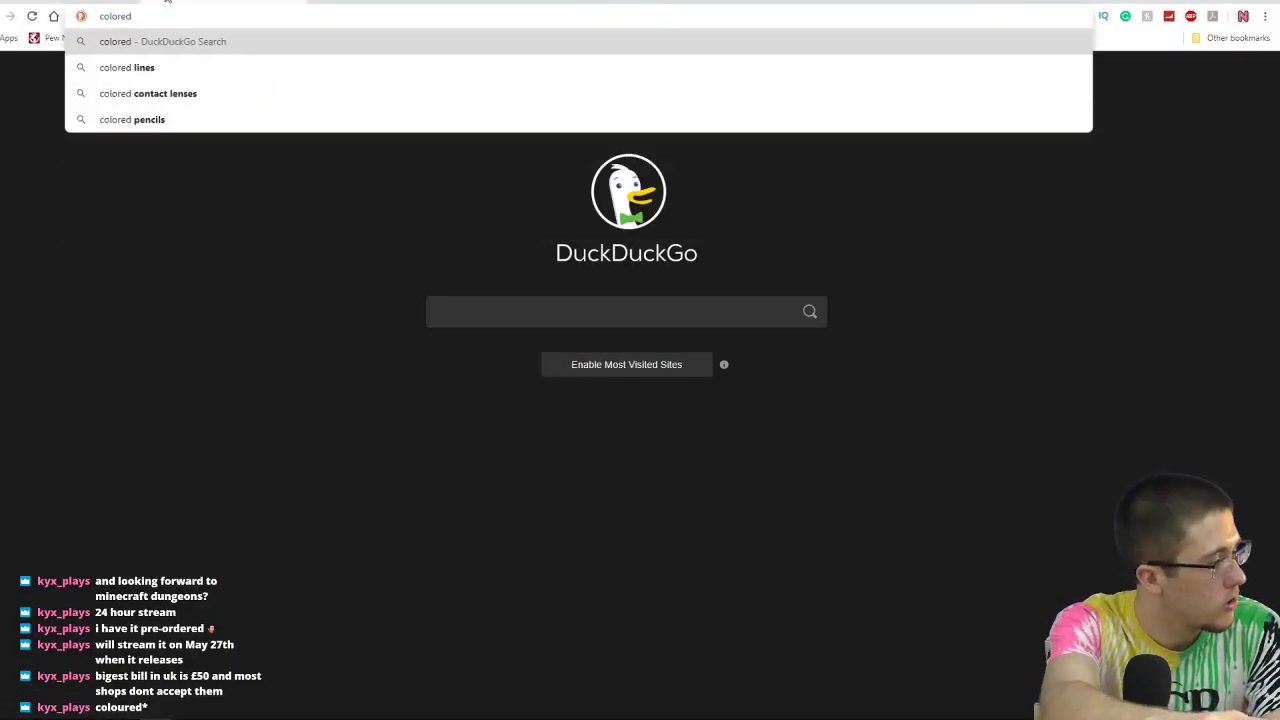
key("Return")
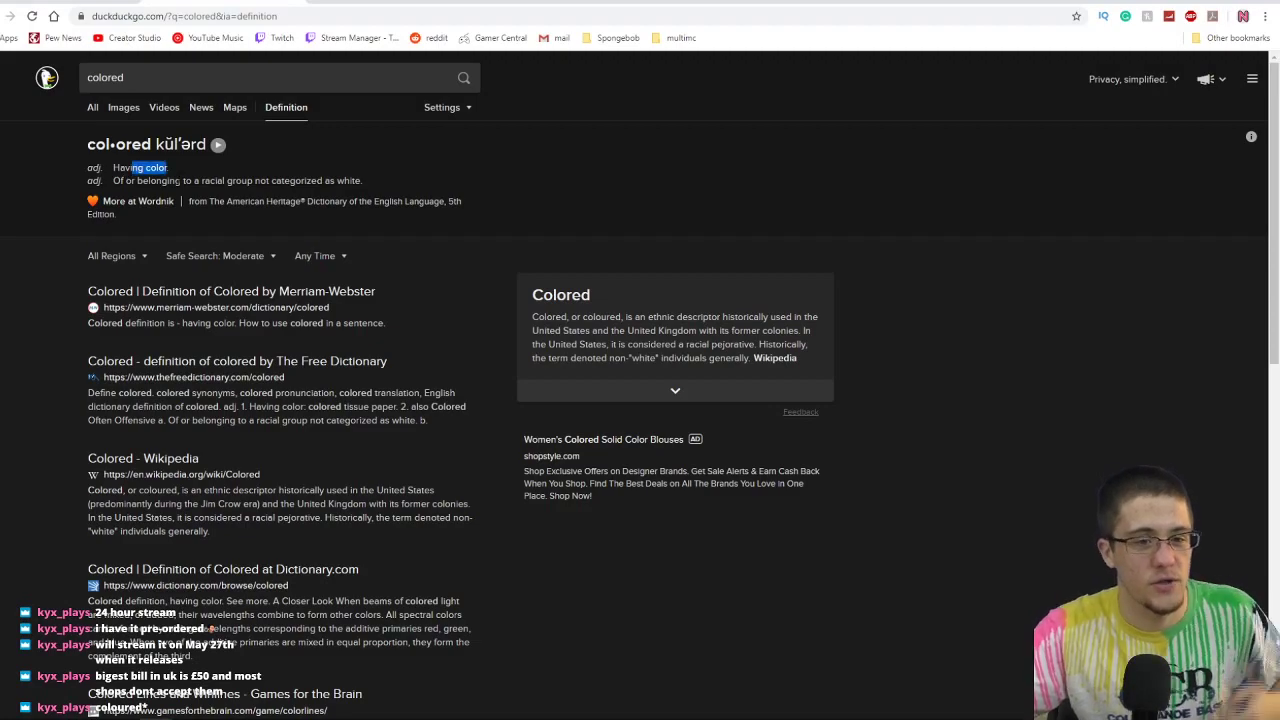
left_click_drag(87, 180, 180, 181)
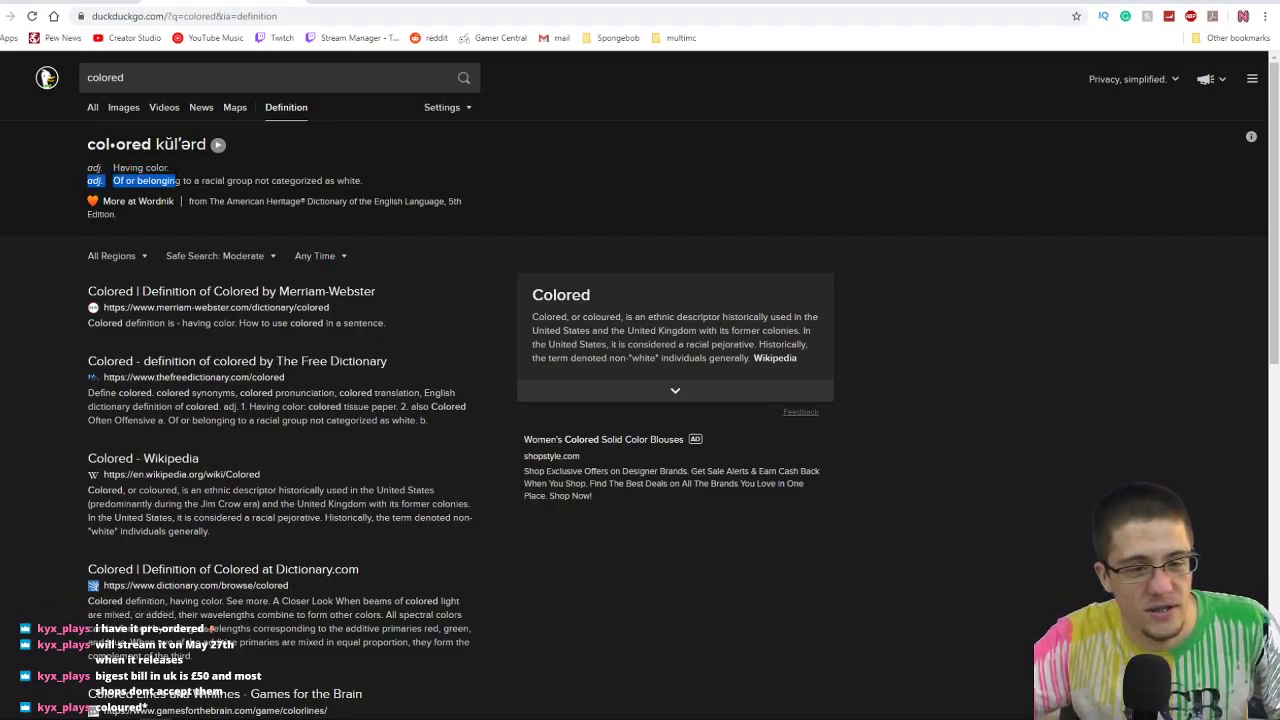
left_click(293, 173)
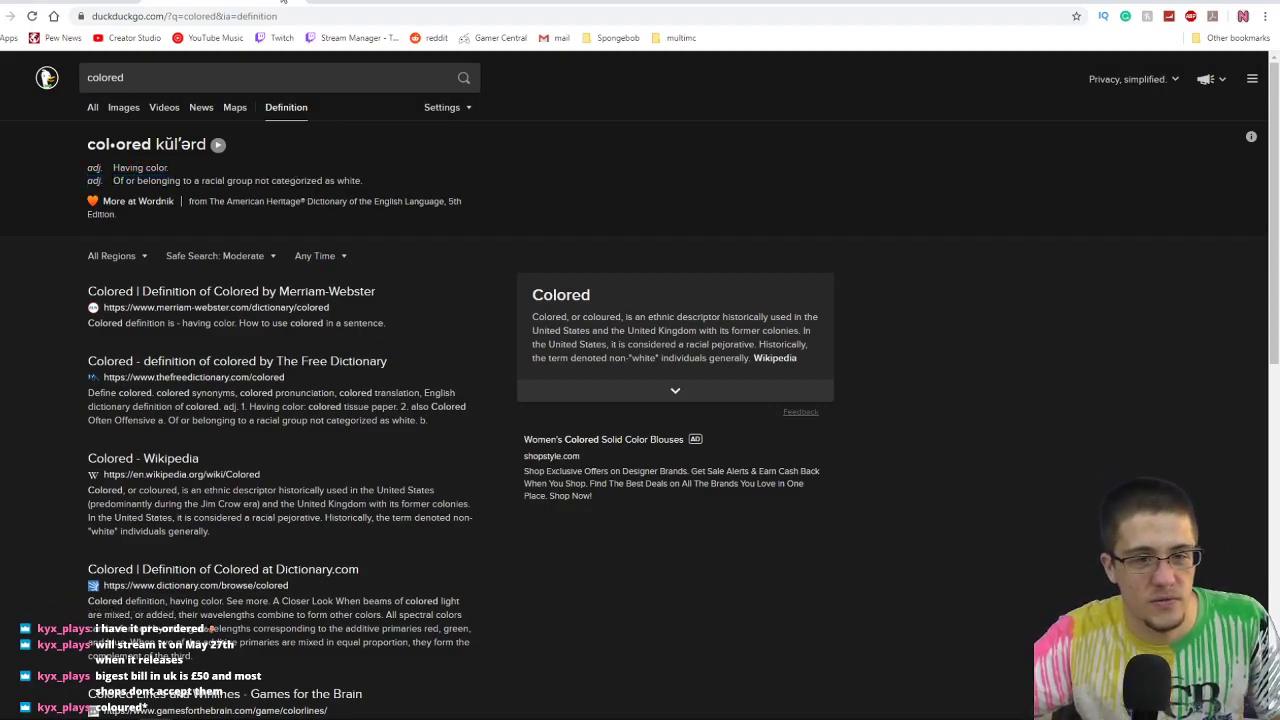
Copy the stack-of-colored-paper photo again and switch to Paint 3D.
left_click(293, 2)
right_click(457, 428)
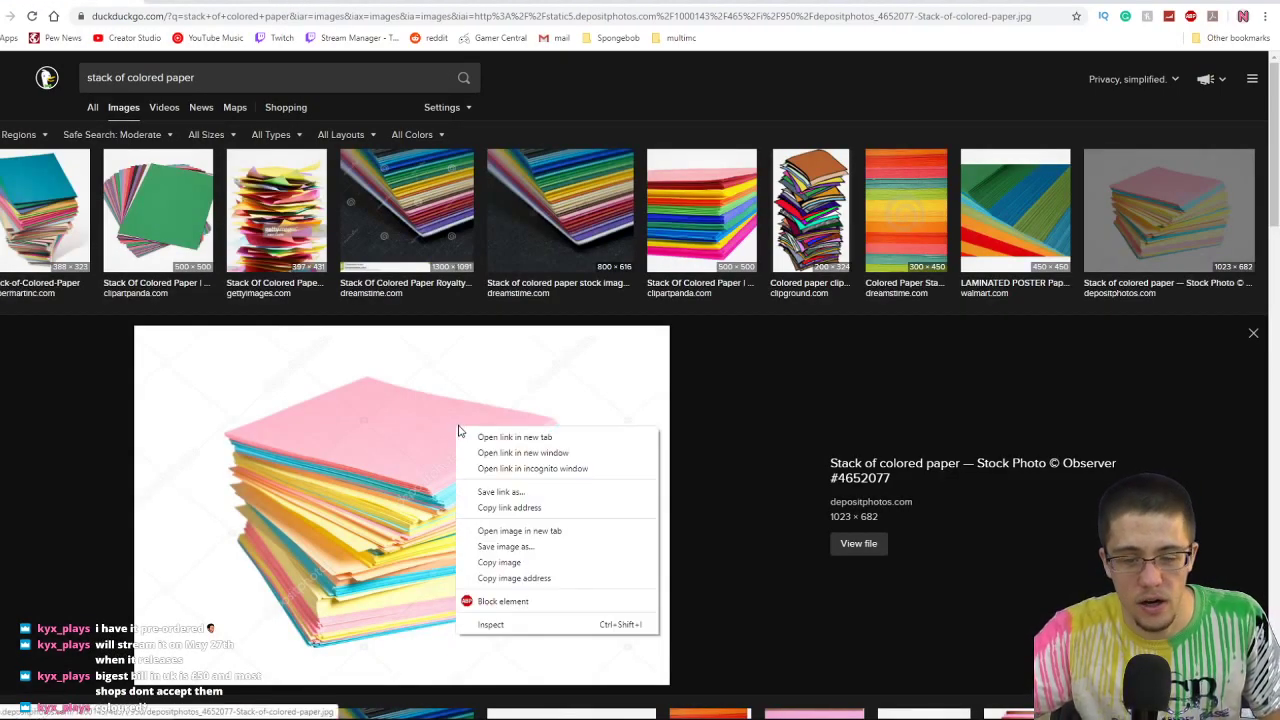
left_click(523, 558)
key("alt+Tab")
Paste the paper-stack photo and place it above the coins.
key("ctrl+v")
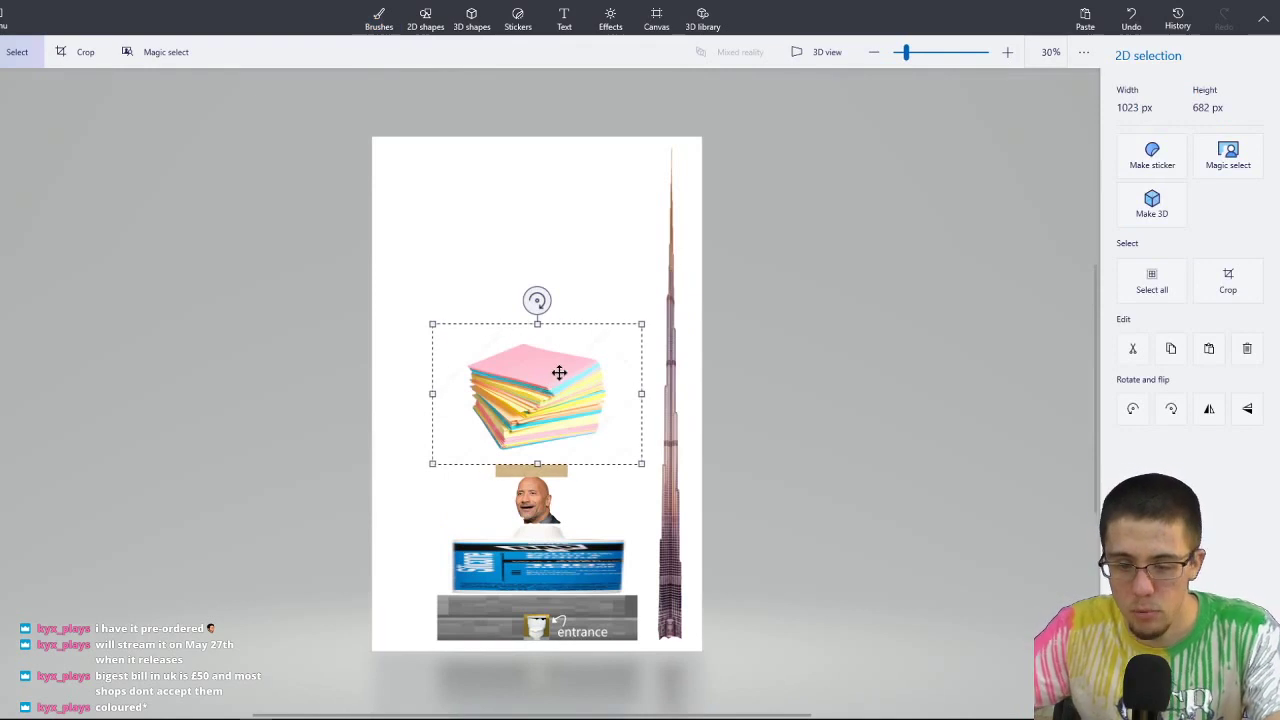
scroll(554, 371, "up", 3)
scroll(515, 380, "up", 1)
left_click_drag(529, 409, 540, 260)
key("b")
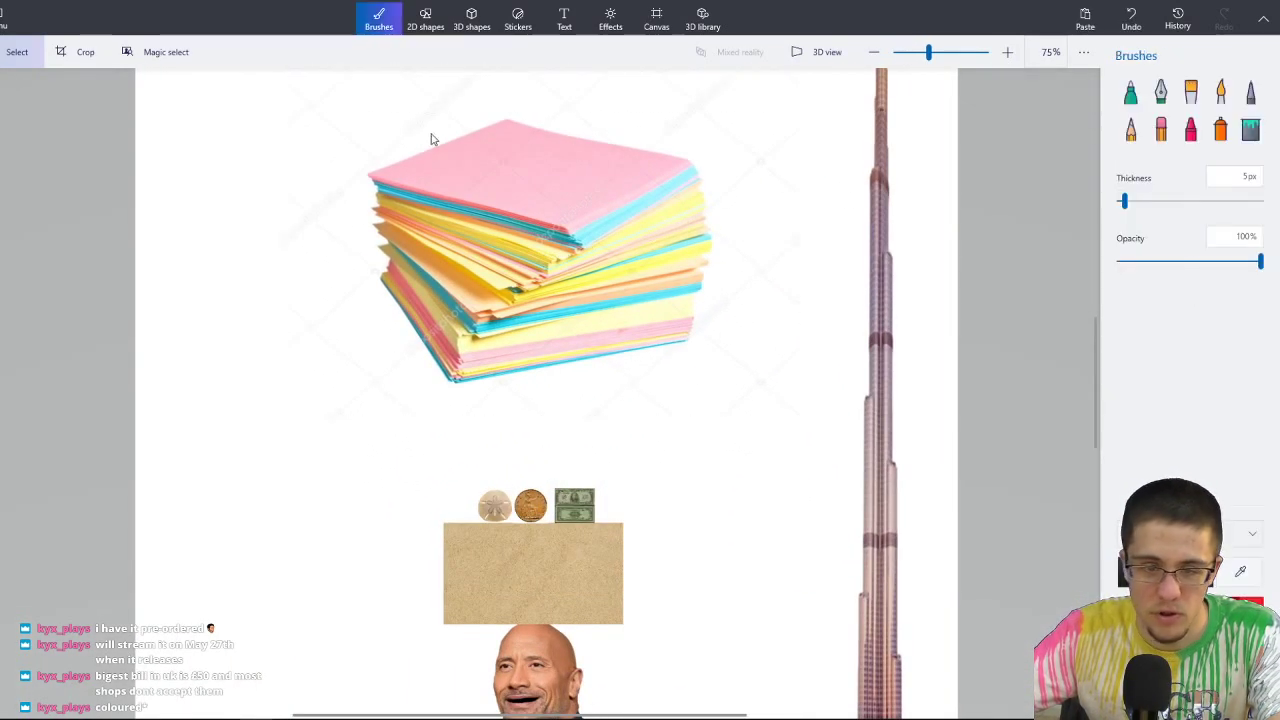
Select the paper stack, lower it and tilt it clockwise about 16°.
left_click_drag(342, 125, 714, 385)
left_click_drag(587, 252, 595, 352)
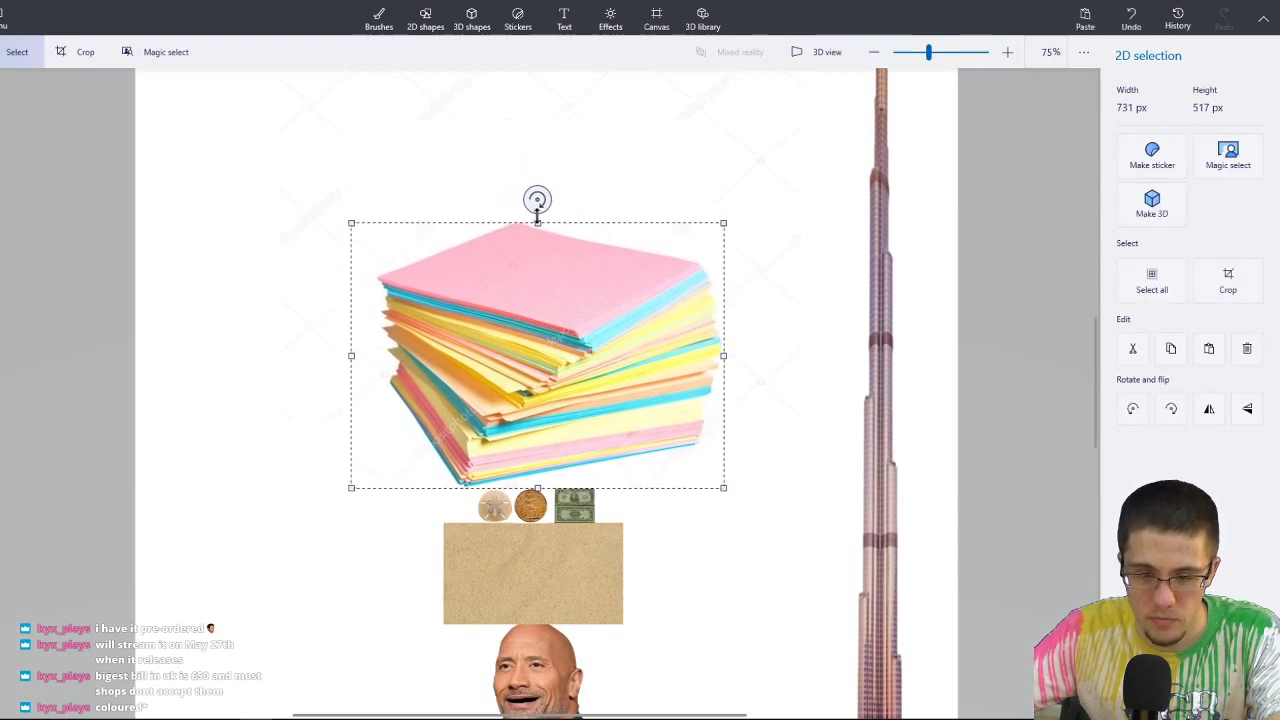
left_click_drag(536, 201, 586, 214)
left_click_drag(589, 314, 592, 78)
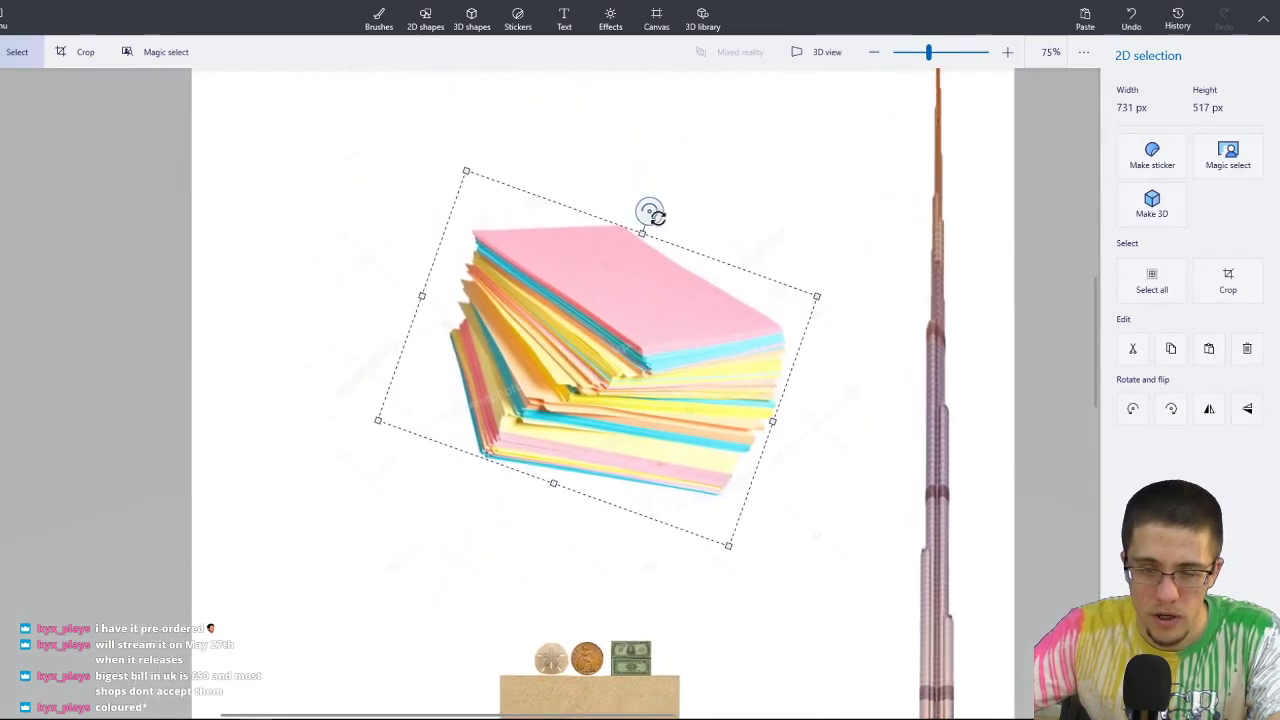
left_click_drag(651, 214, 632, 207)
left_click(787, 178)
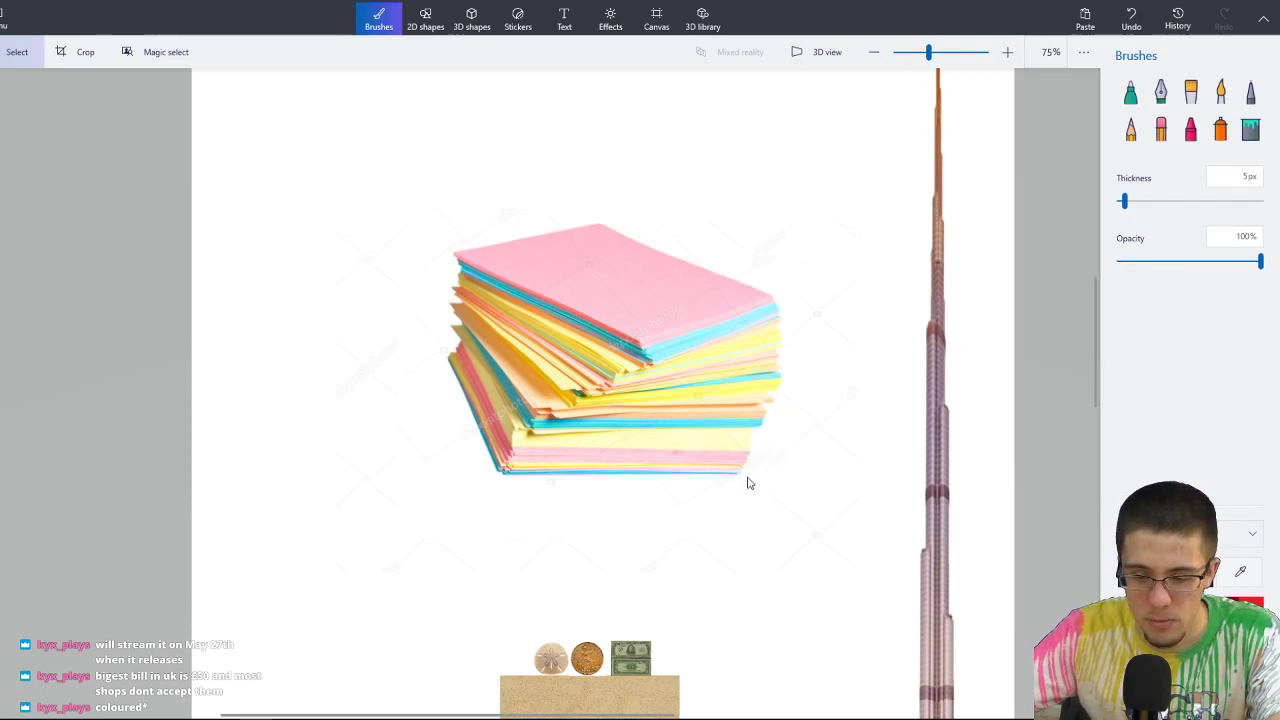
Reselect the tilted paper stack and move it down onto the coin row.
left_click_drag(741, 463, 742, 465)
left_click(460, 229)
mouse_move(434, 219)
left_mouse_down()
mouse_move(500, 314)
mouse_move(675, 492)
left_mouse_up()
left_click_drag(759, 483, 785, 482)
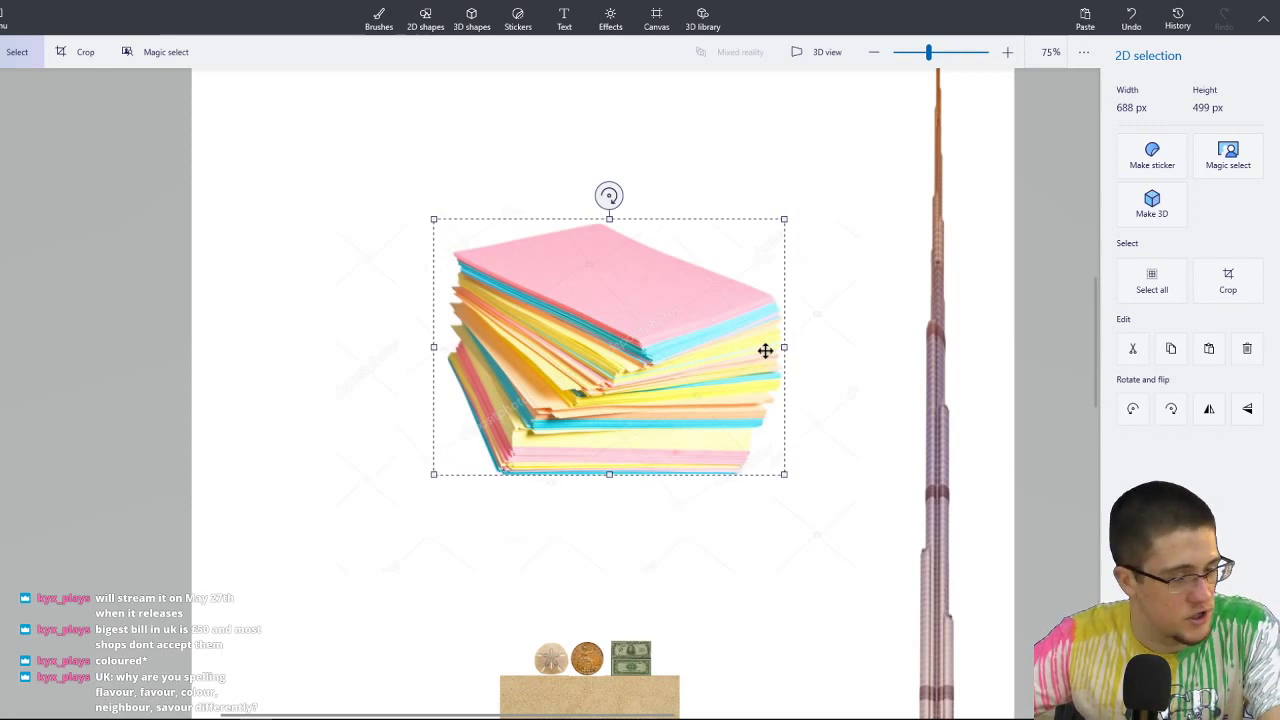
left_click_drag(685, 347, 669, 366)
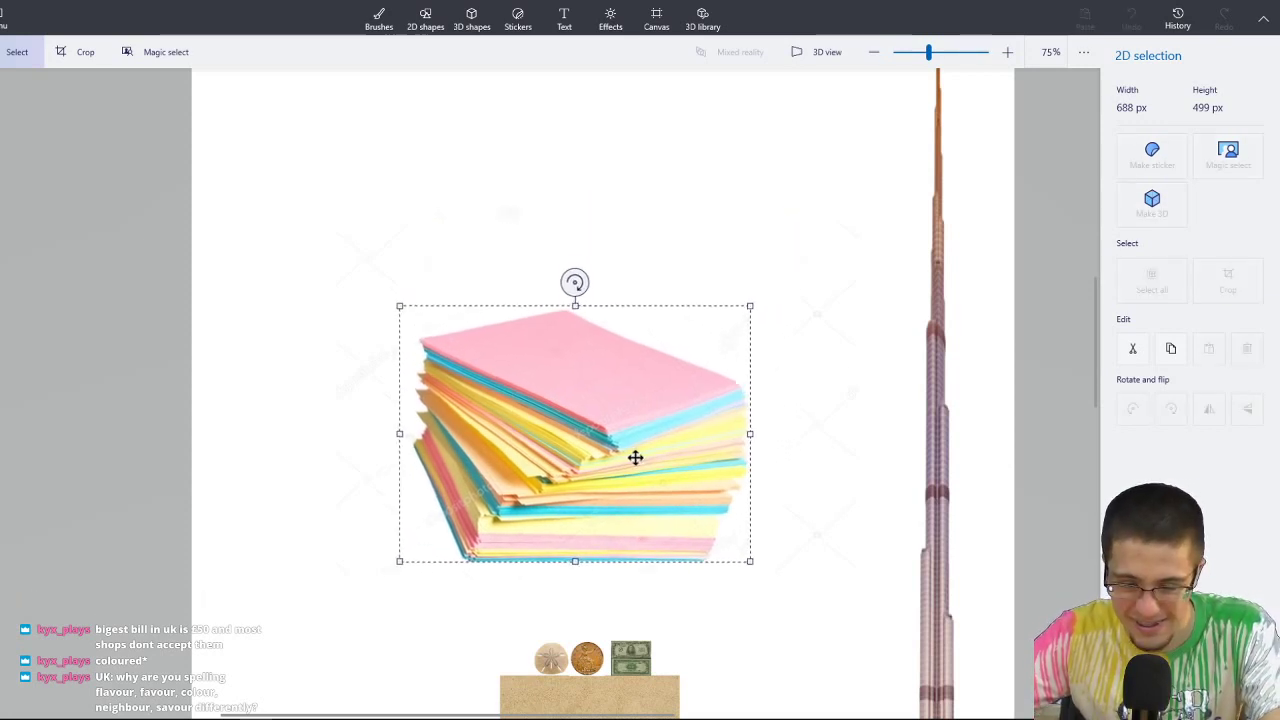
left_click_drag(635, 462, 643, 531)
left_click(695, 306)
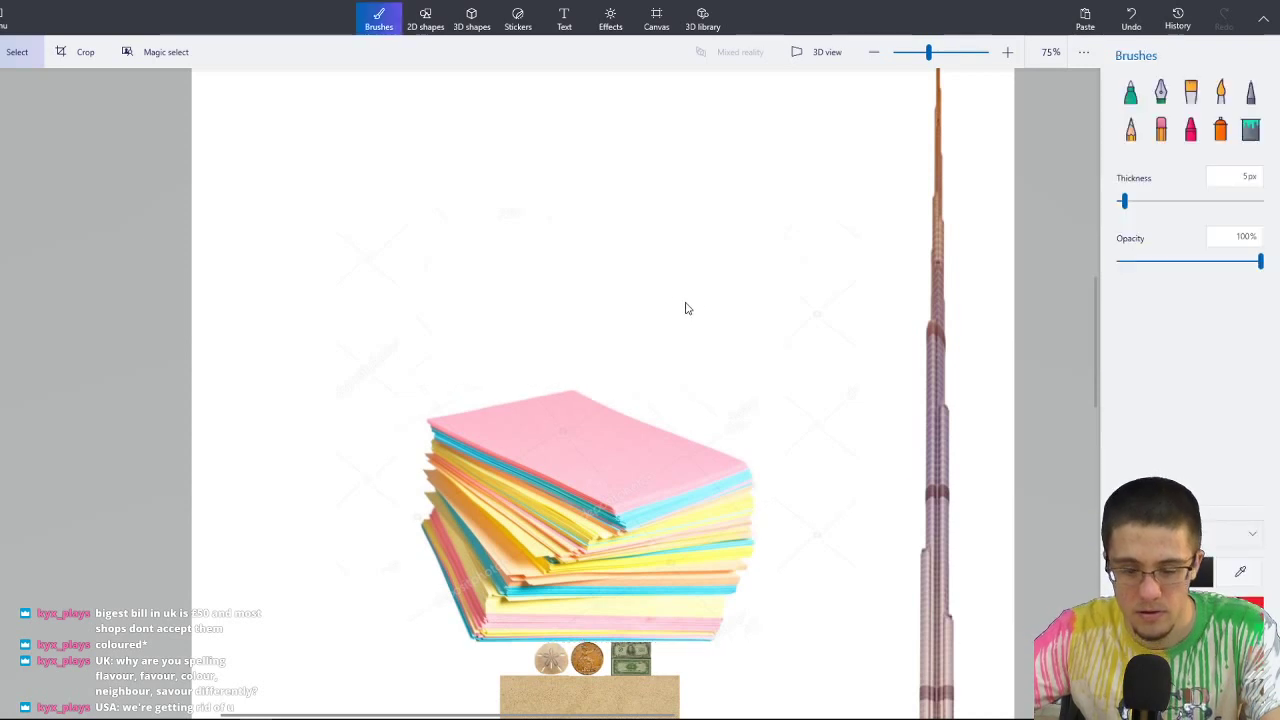
scroll(681, 308, "down", 2, "ctrl")
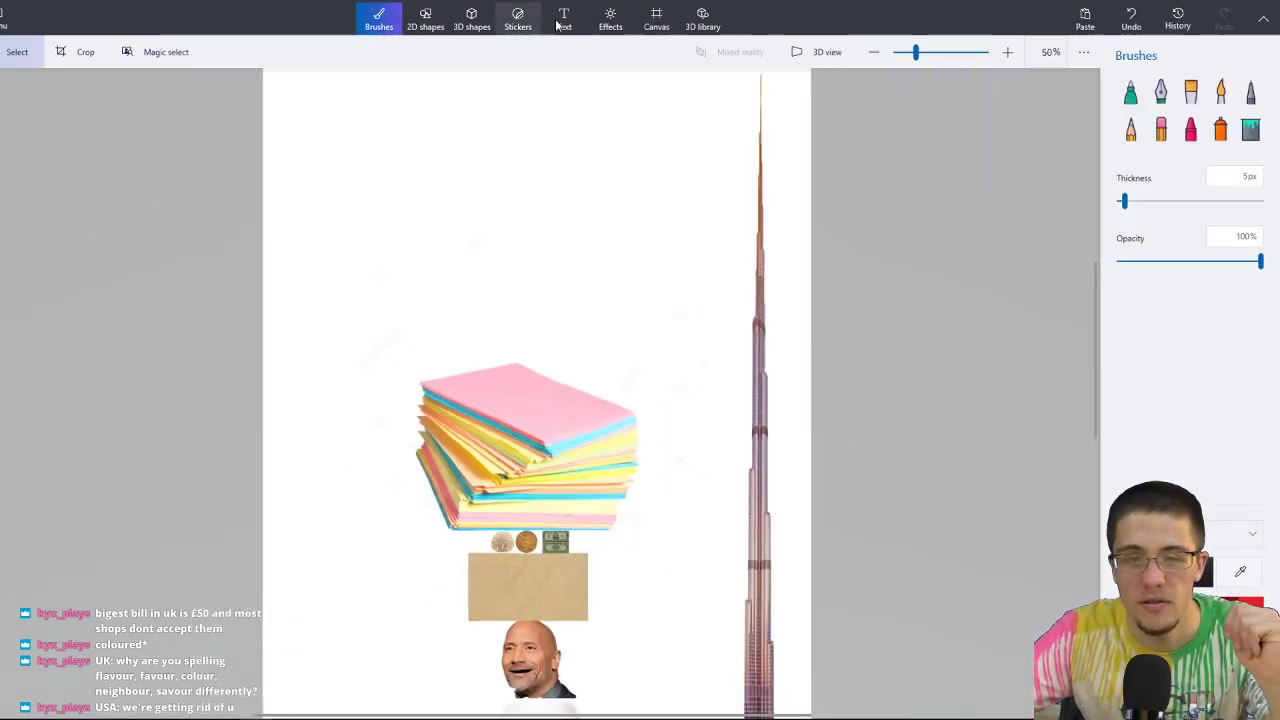
left_click(658, 20)
left_click(1132, 144)
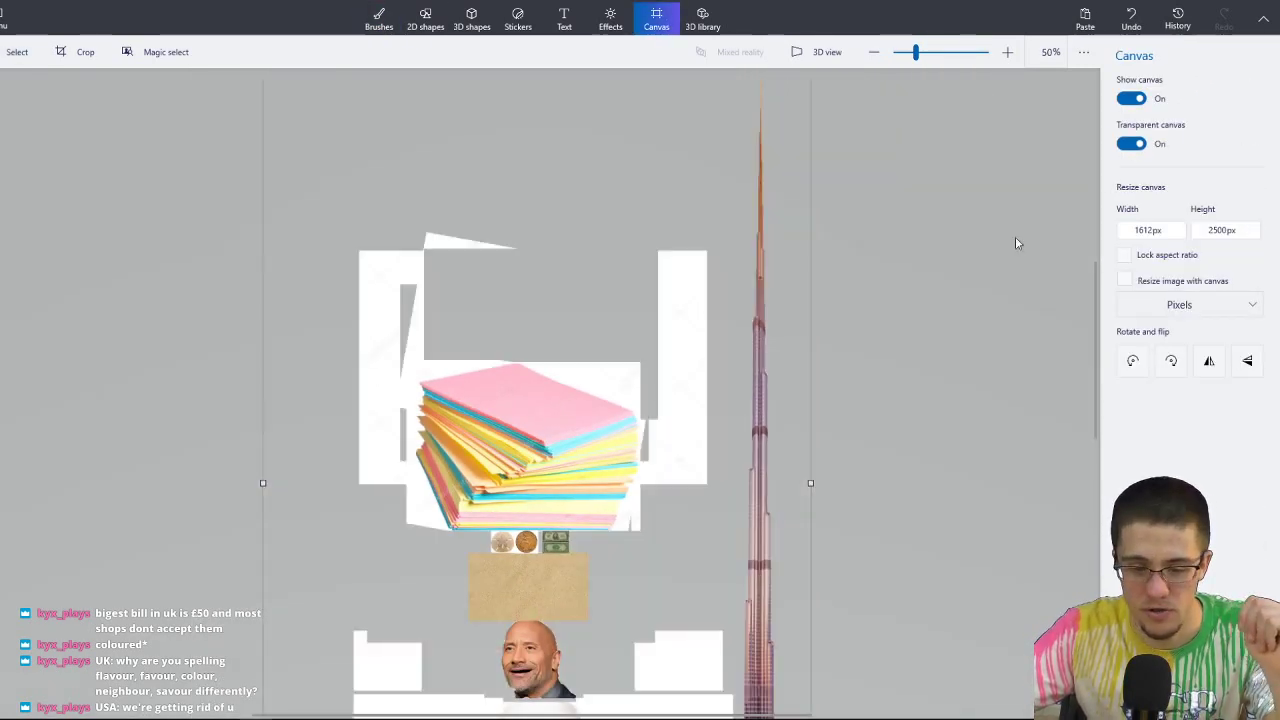
scroll(866, 200, "down", 5)
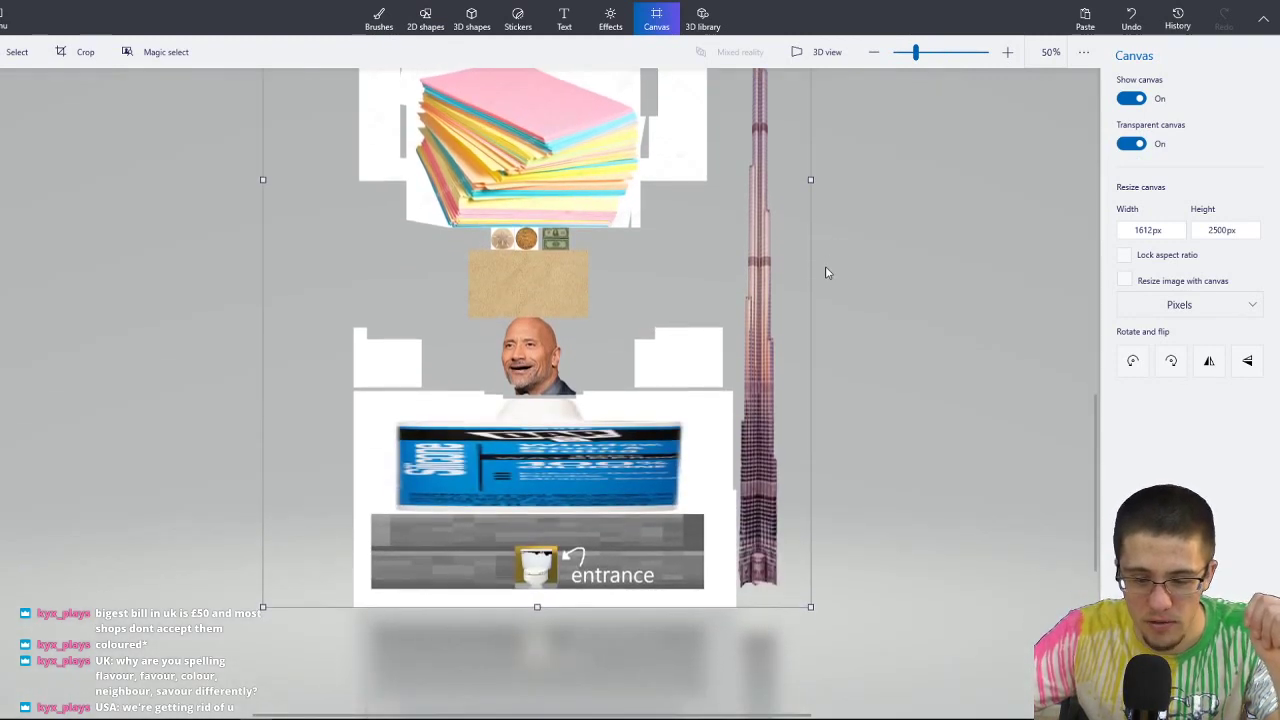
scroll(823, 400, "up", 3)
left_click(1132, 144)
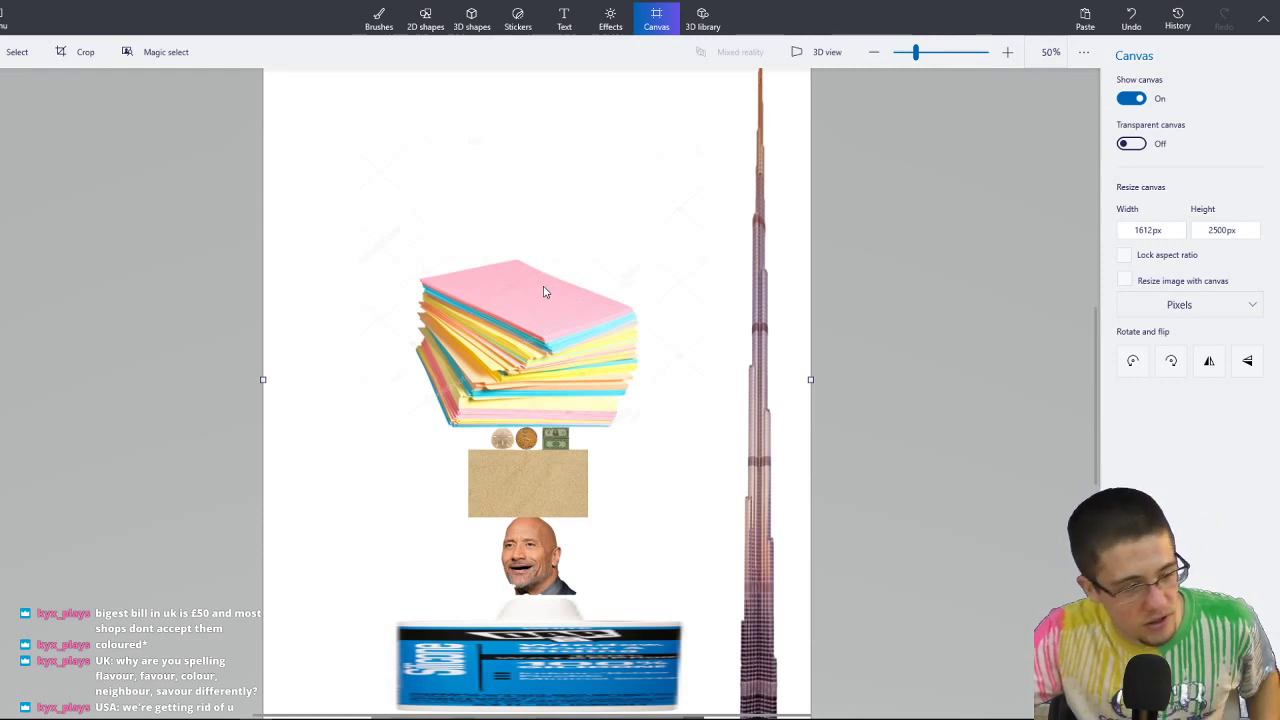
scroll(544, 291, "up", 1, "ctrl")
scroll(544, 291, "down", 2, "ctrl")
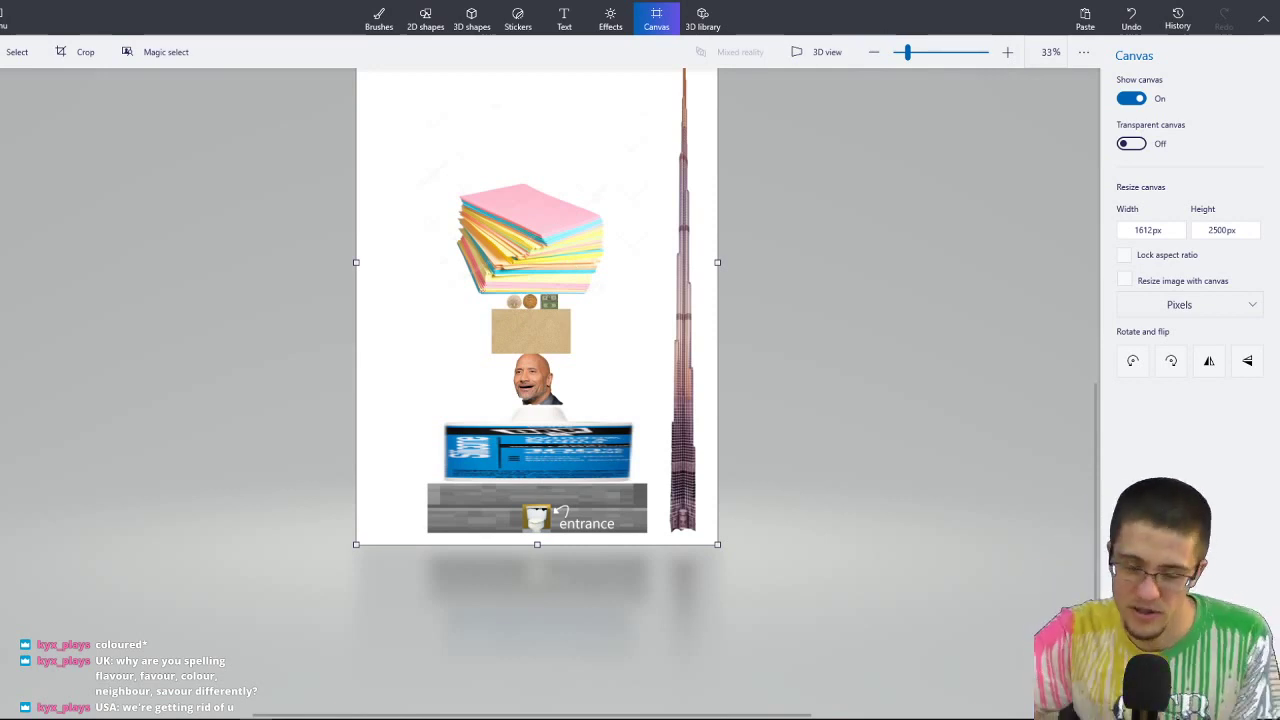
Search images for 'uk the country map', then extend it with 'count' and 'of the map'.
mouse_move(155, 706)
left_click(230, 640)
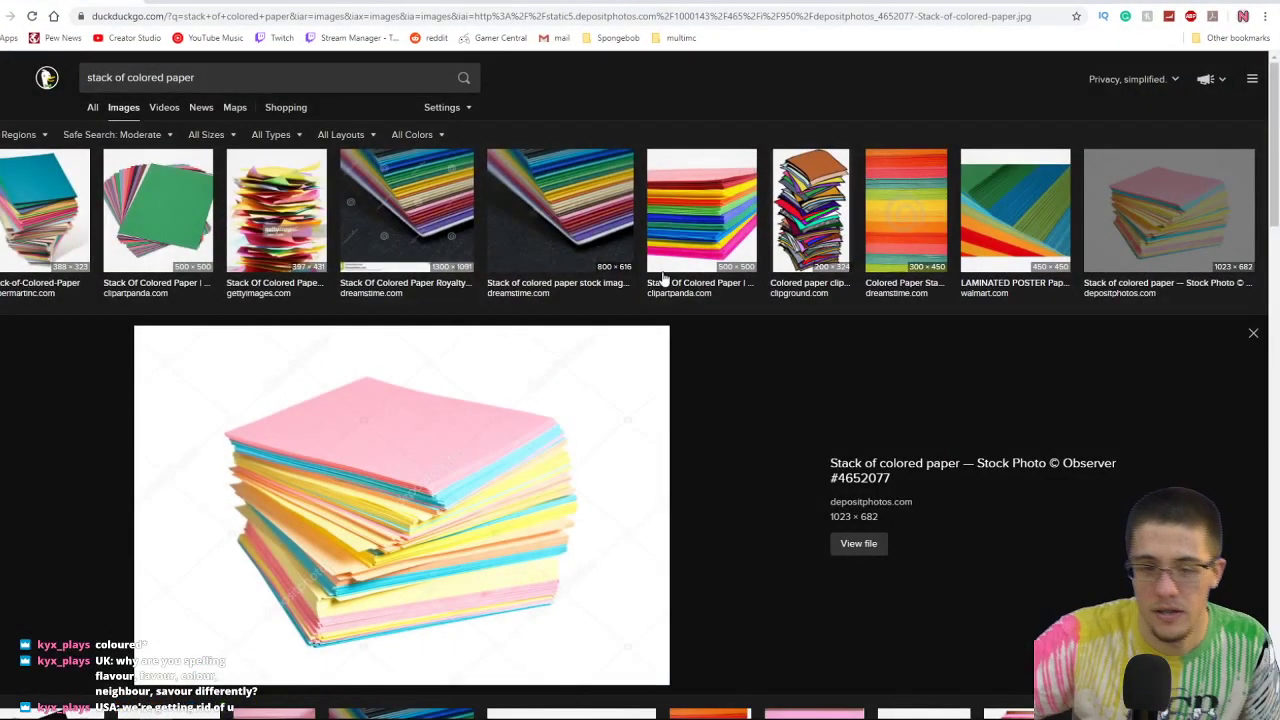
left_click(90, 80)
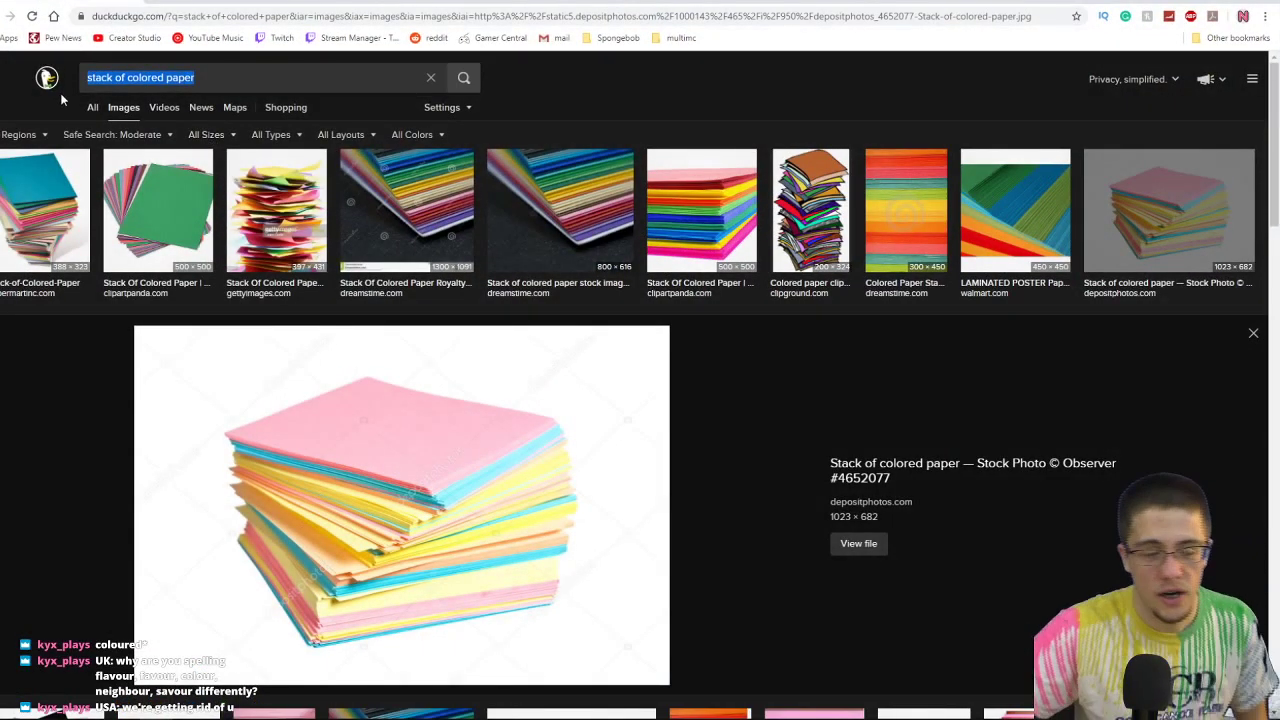
type("uk")
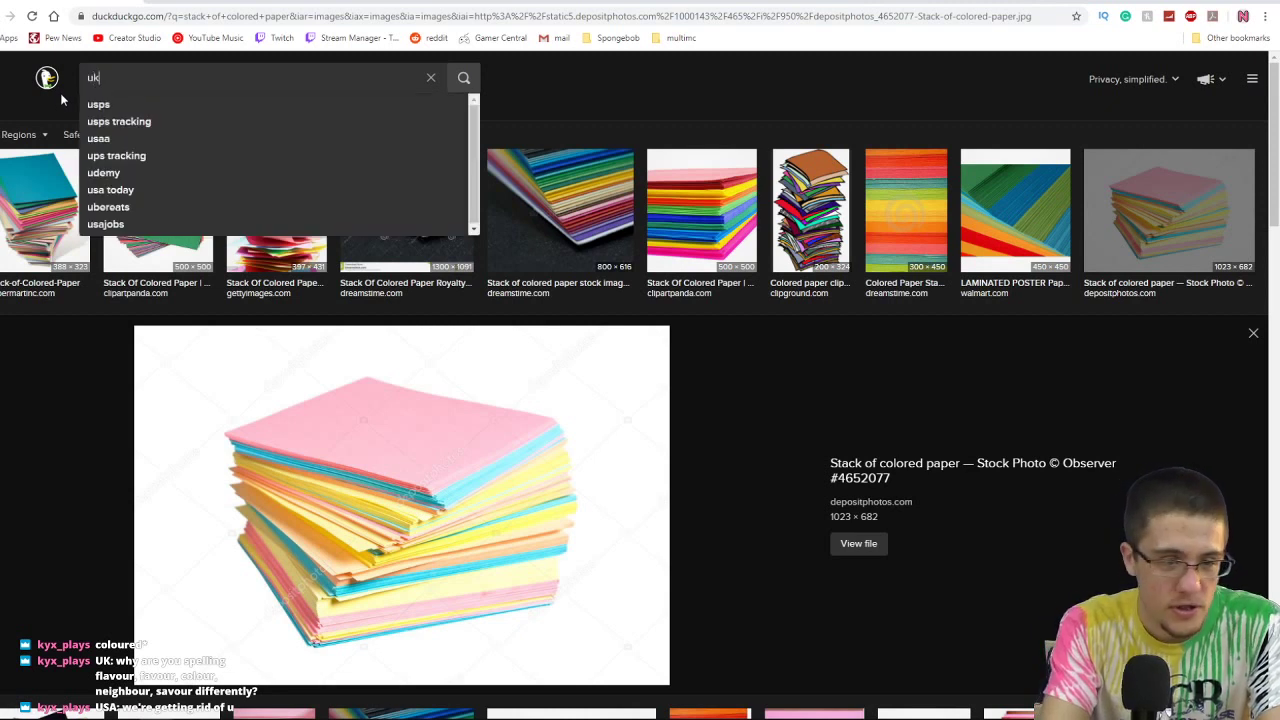
type(" the ")
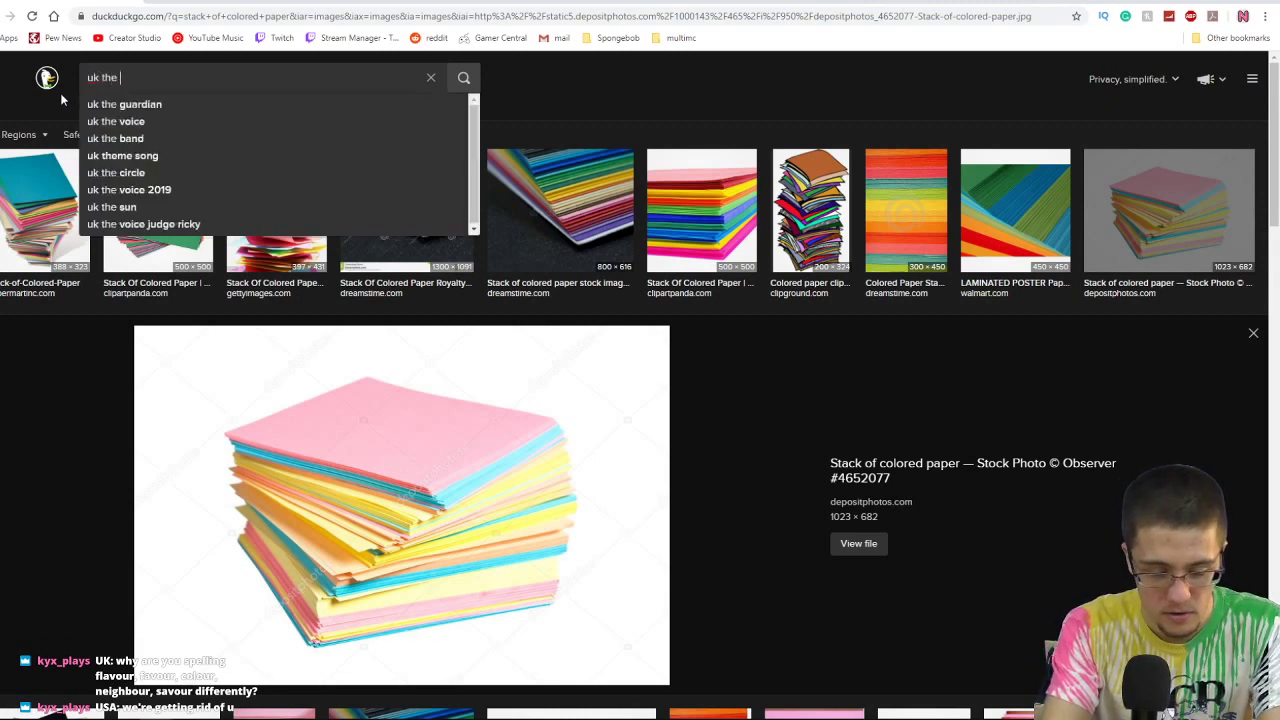
type("country map")
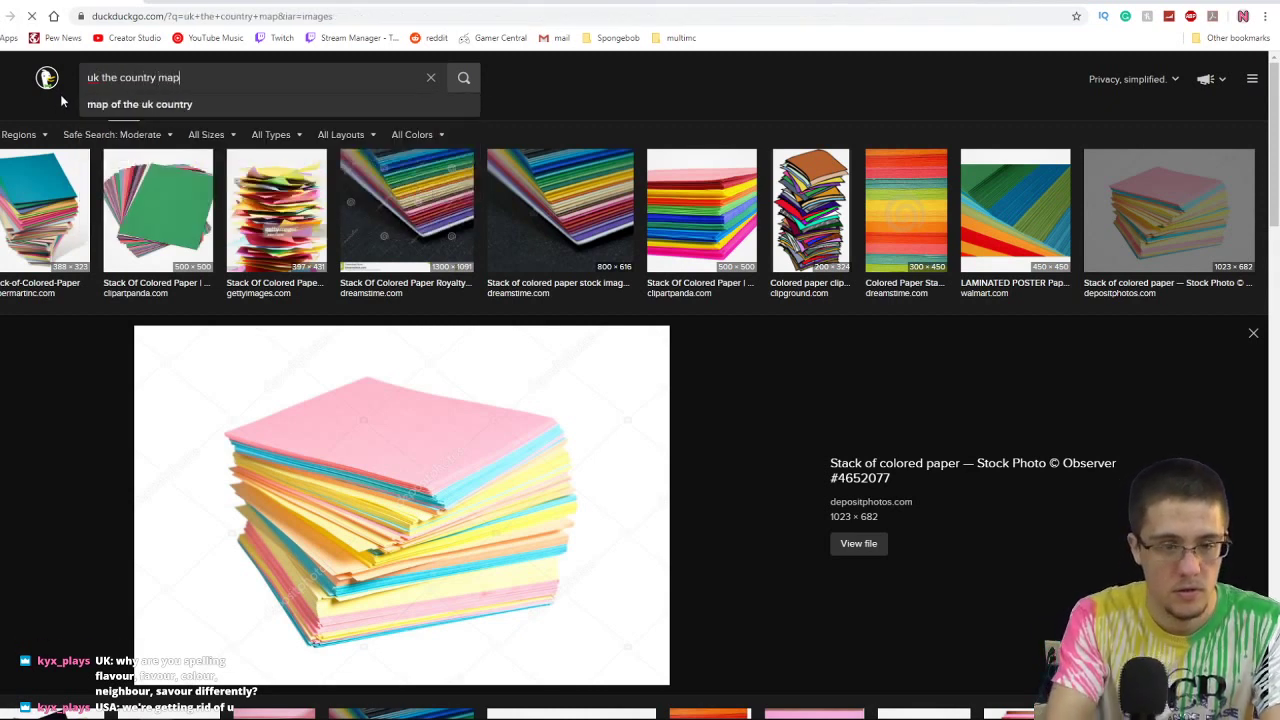
key("Return")
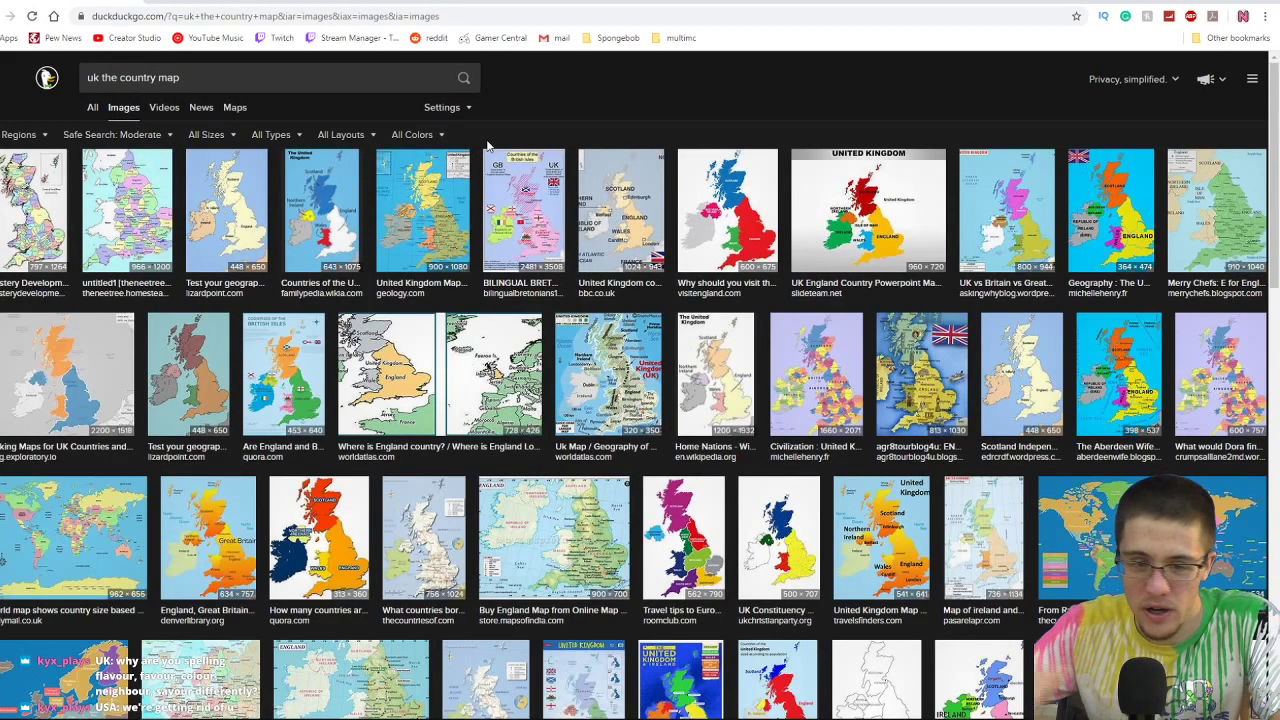
left_click(275, 87)
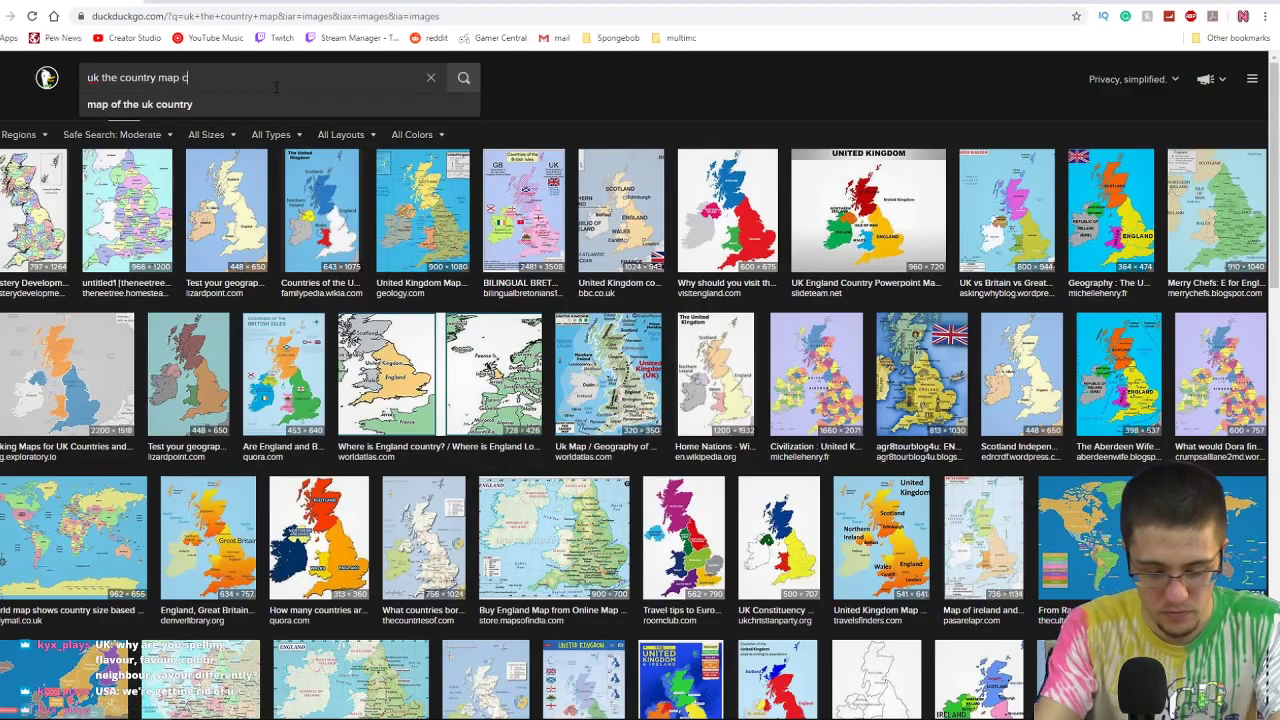
type("country")
key("Return")
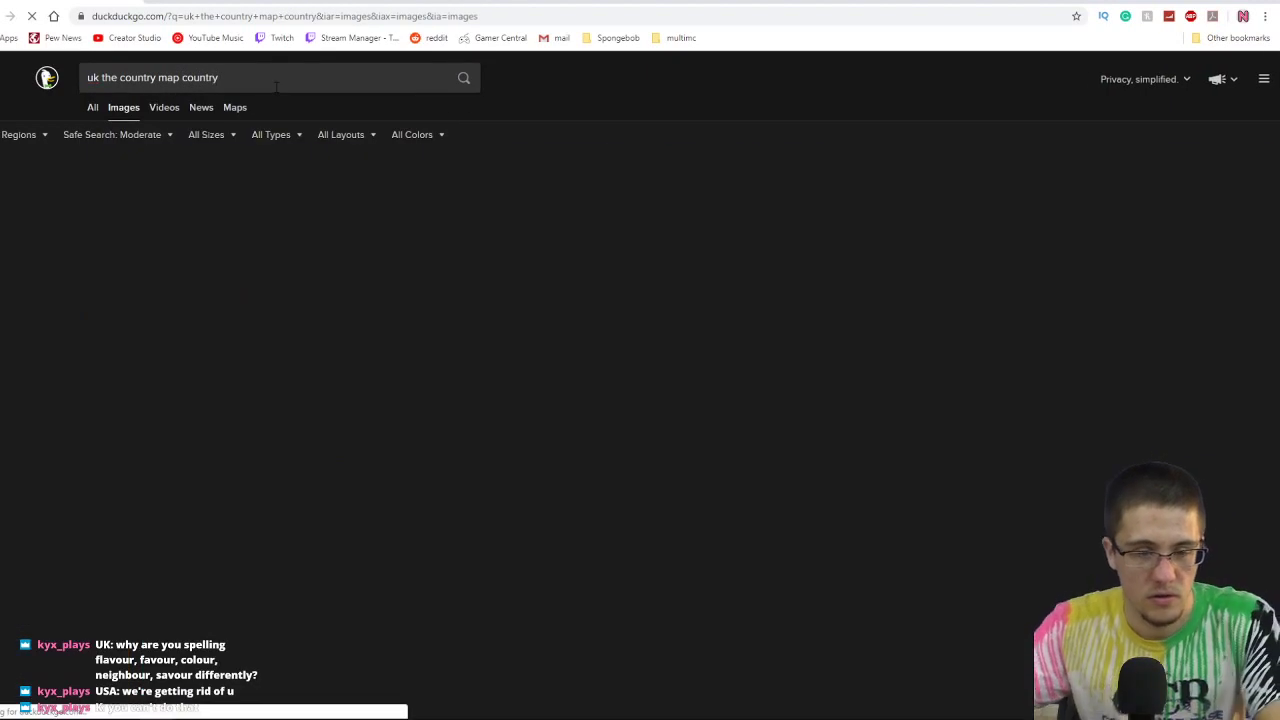
type("of the map")
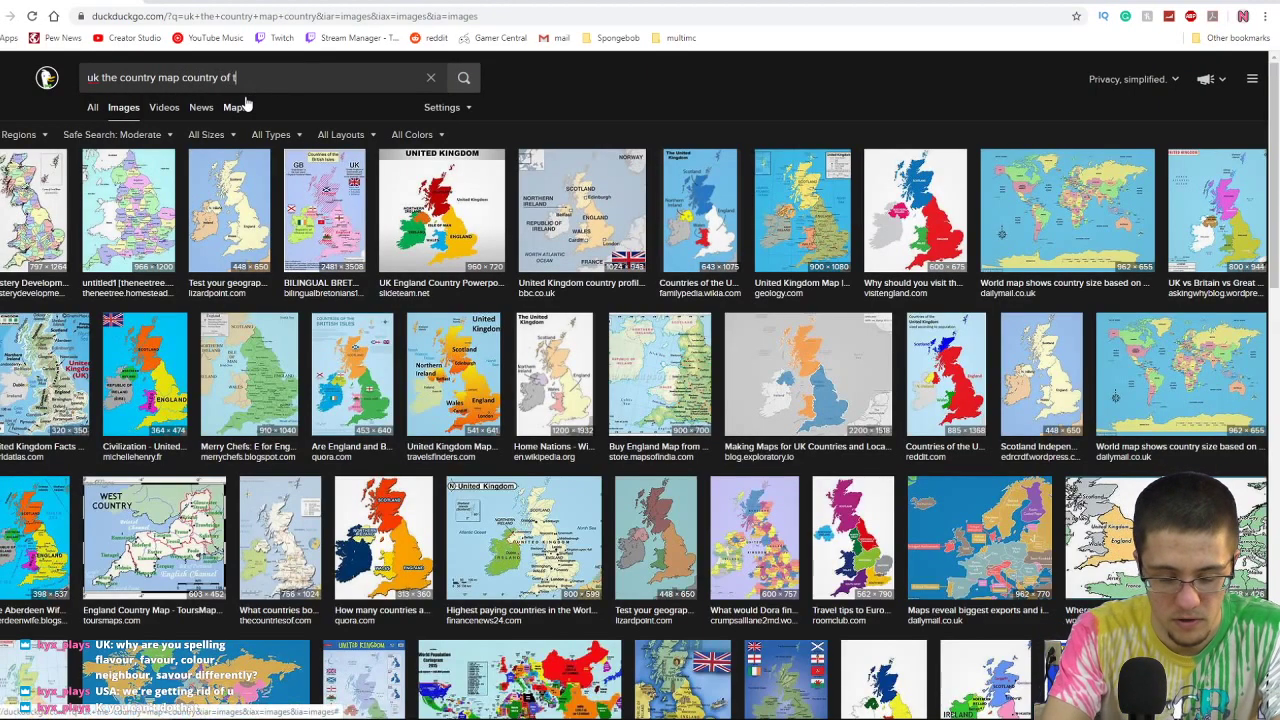
key("Return")
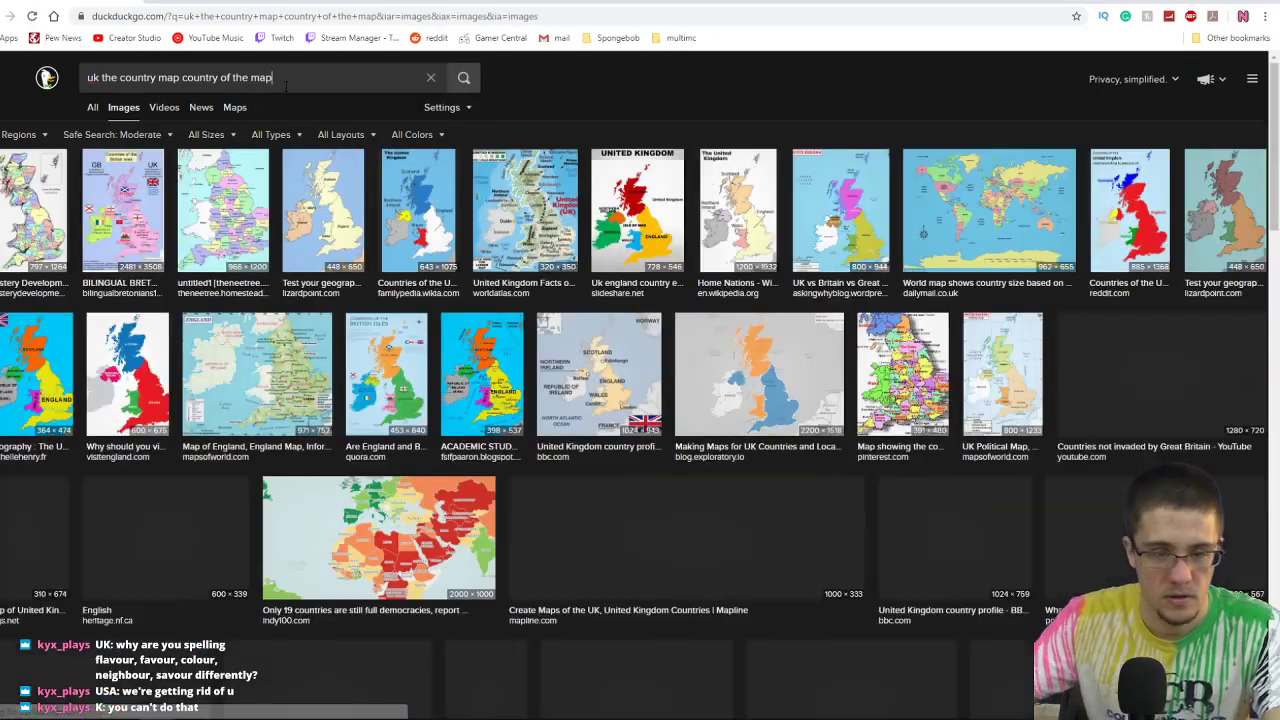
Append 'in the country' and 'outside' to the map query and rerun the search.
left_click(286, 86)
type("in the cou")
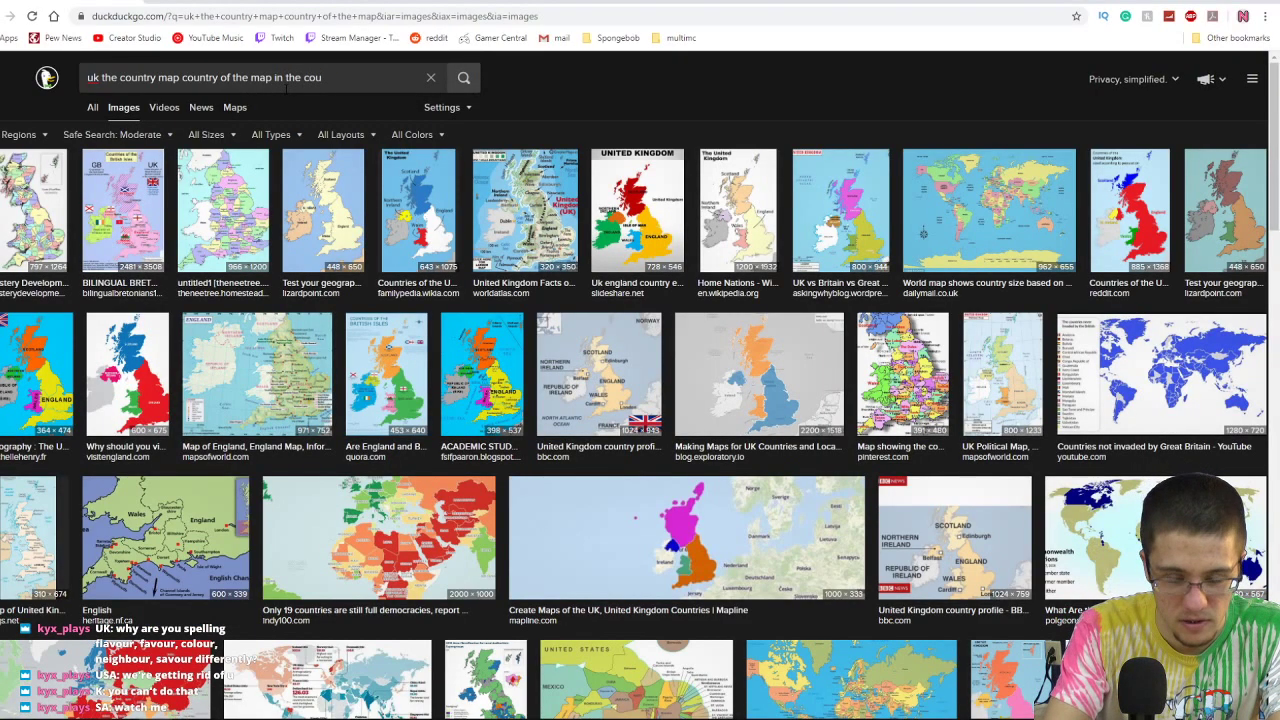
type("ntry")
key("Return")
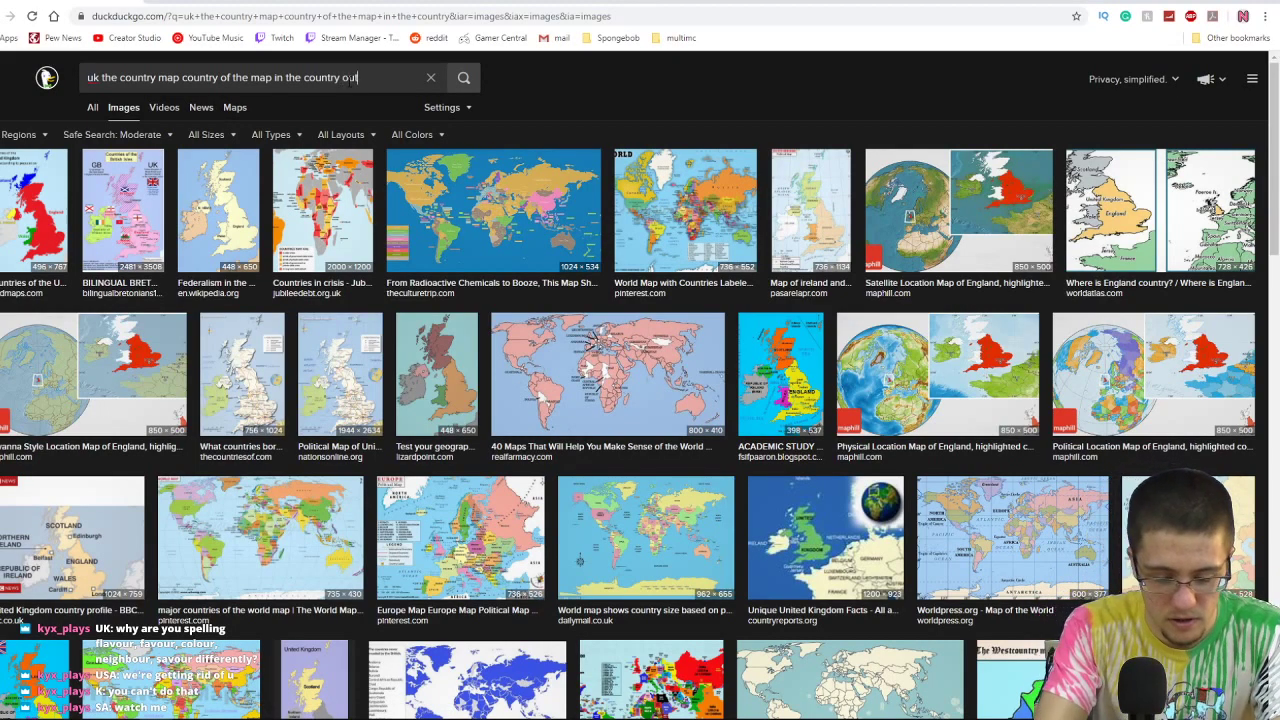
type("outside")
key("Return")
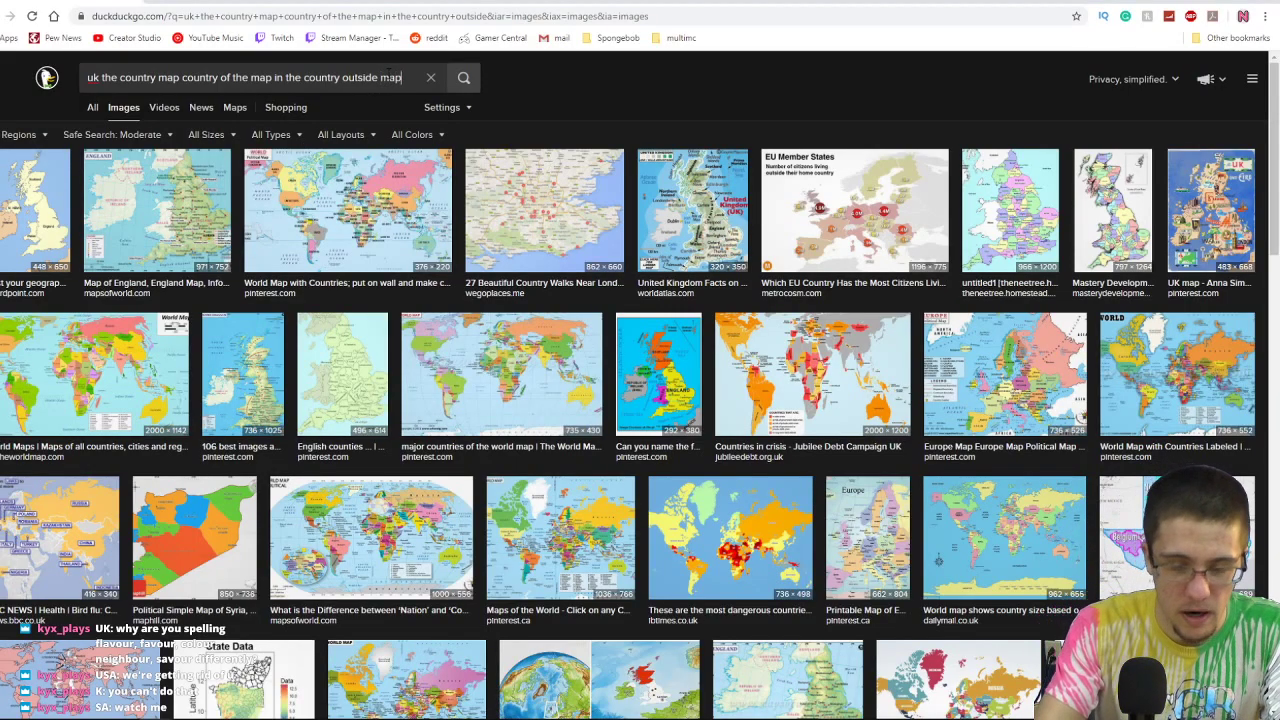
key("Return")
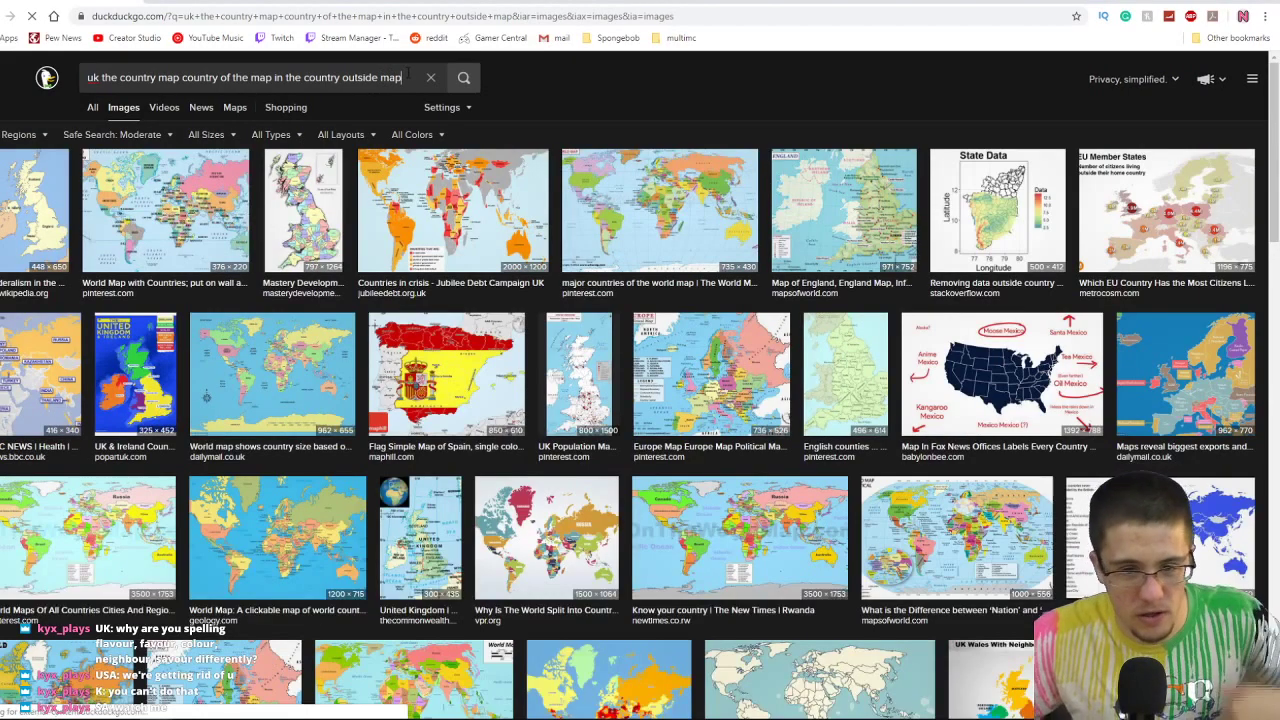
type("in the country")
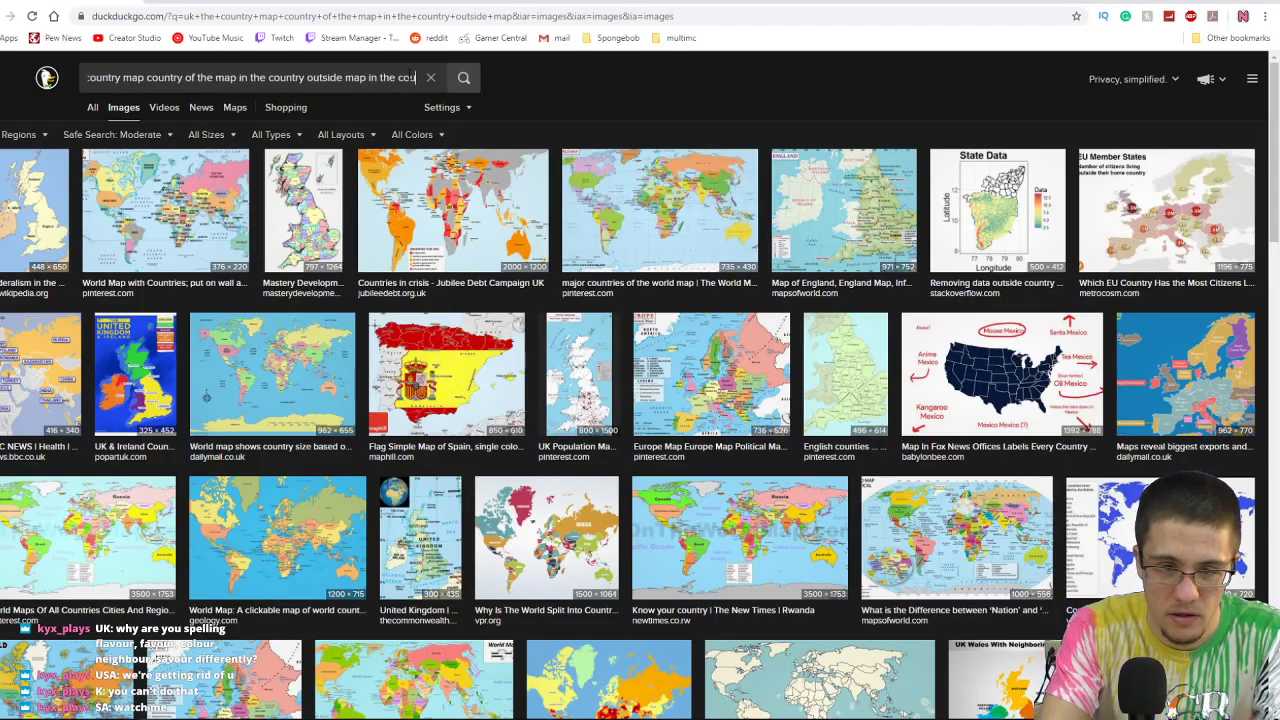
key("Return")
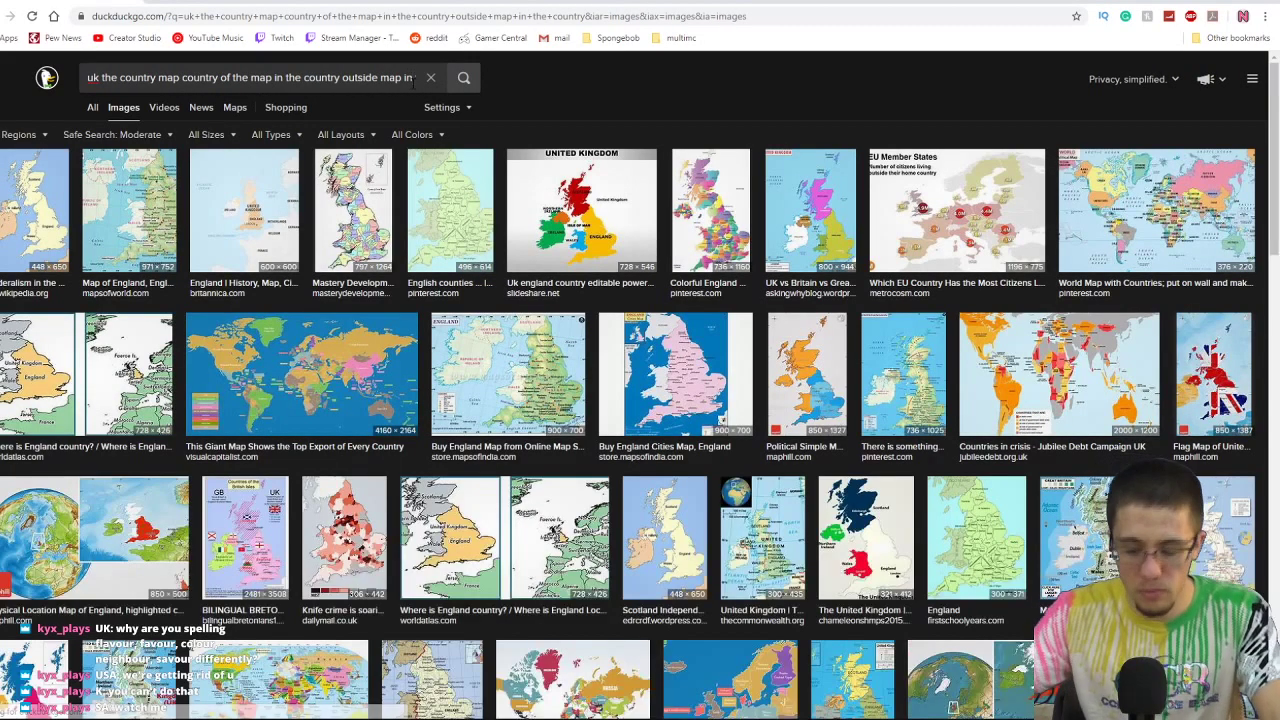
End the query with 'owned by the government' and scroll through the map results.
left_click(413, 82)
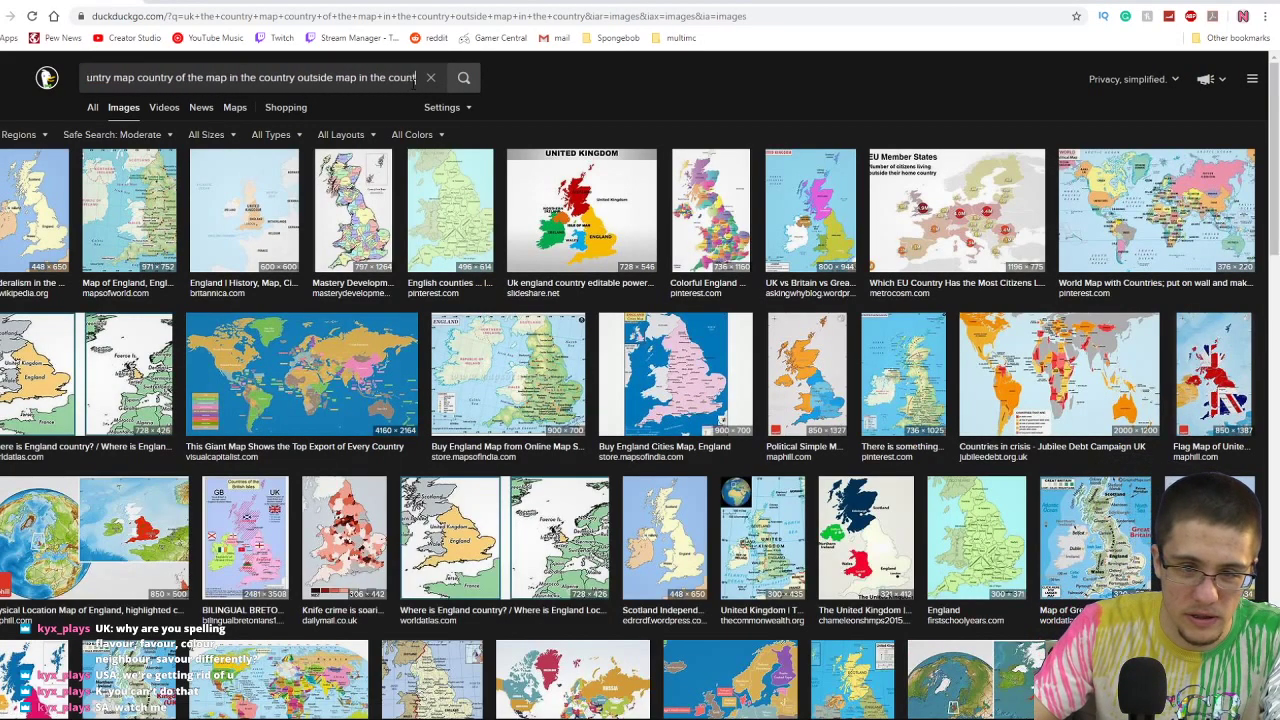
type("c")
key("BackSpace")
type("owned")
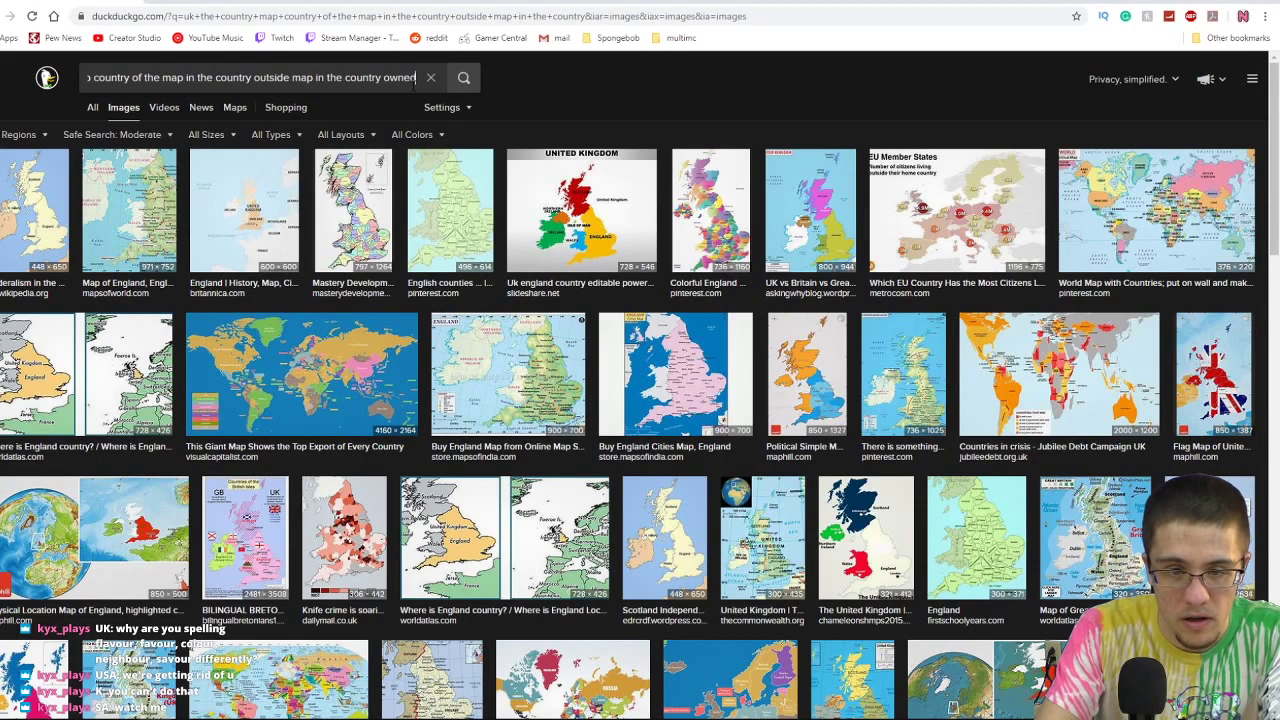
type(" by the governme")
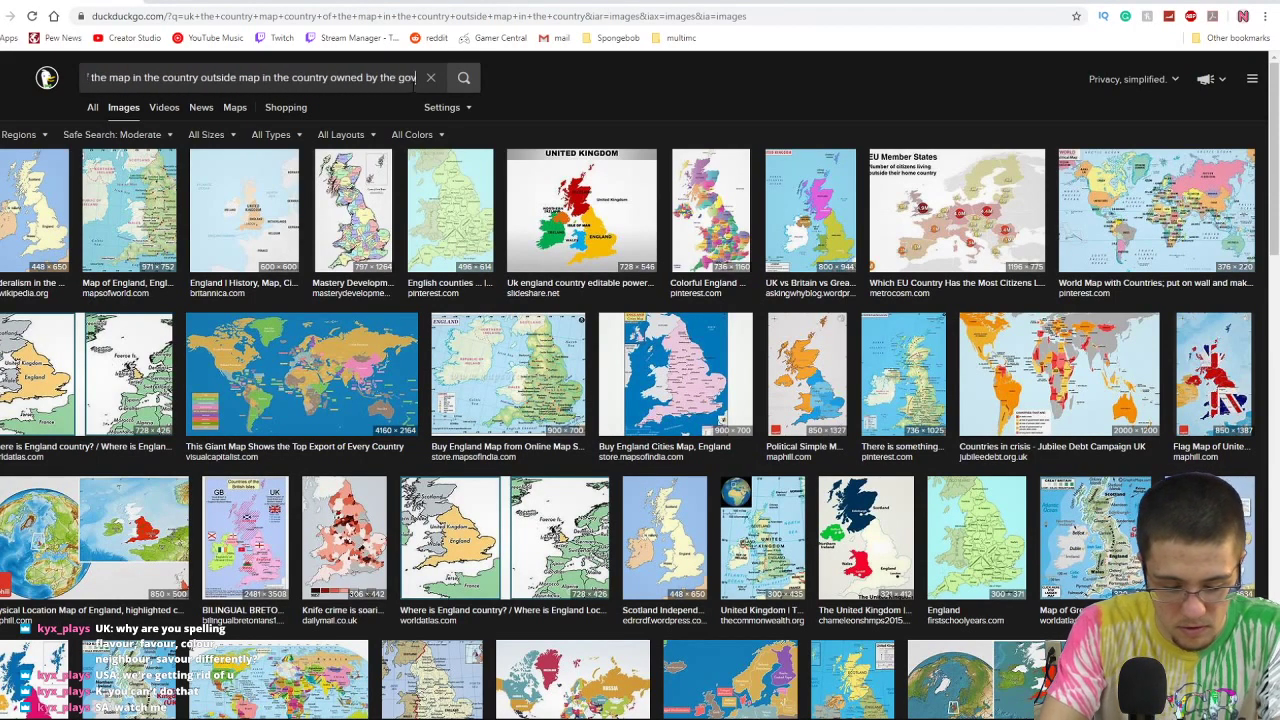
type("nt")
key("Return")
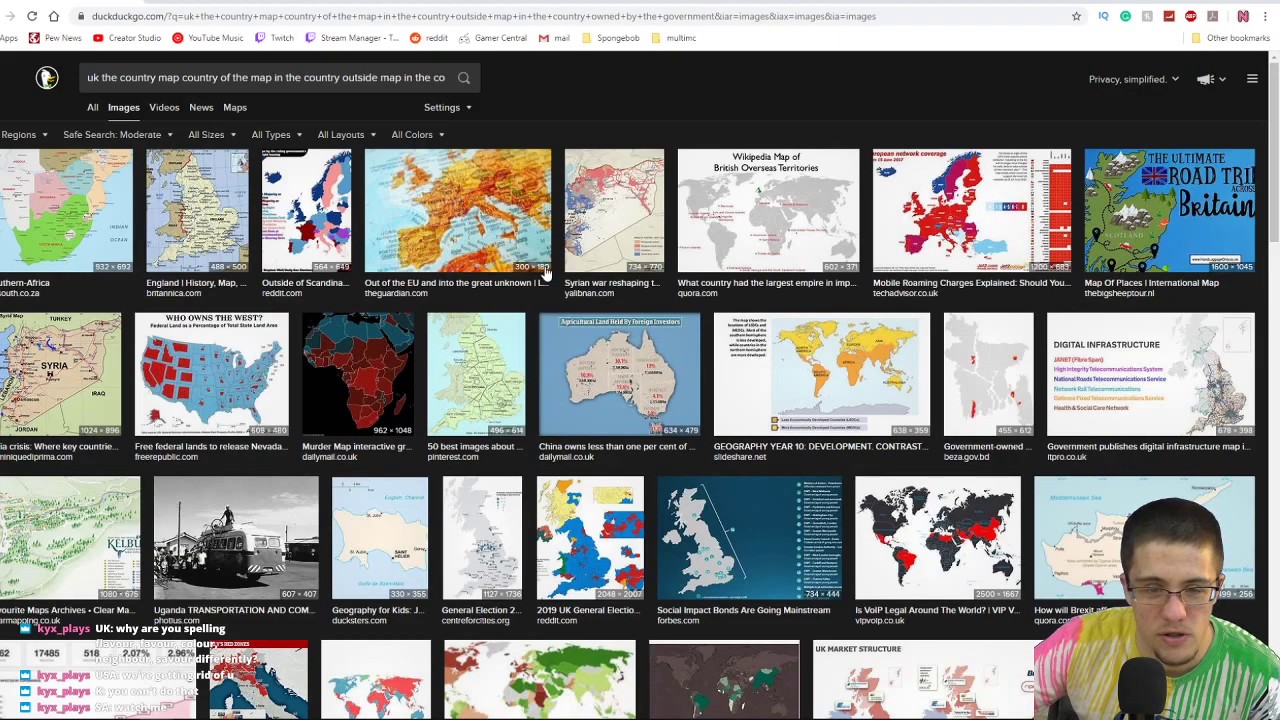
scroll(580, 266, "down", 4)
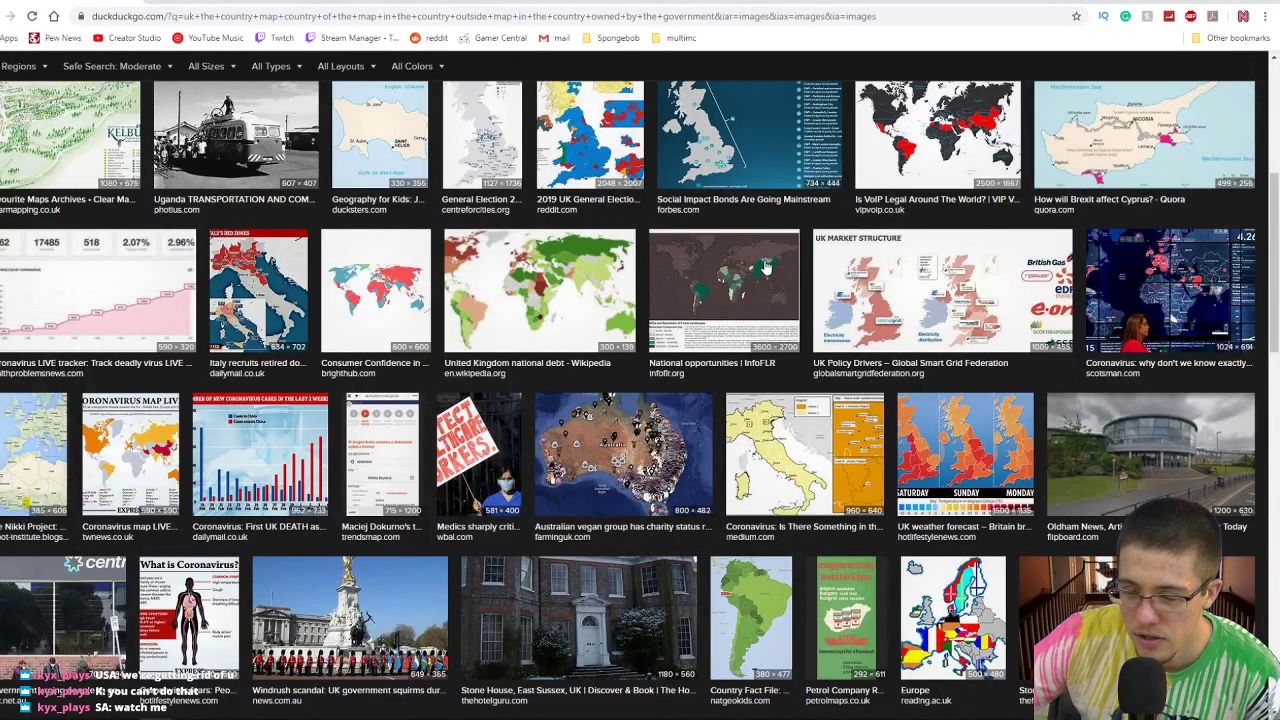
scroll(816, 333, "down", 3)
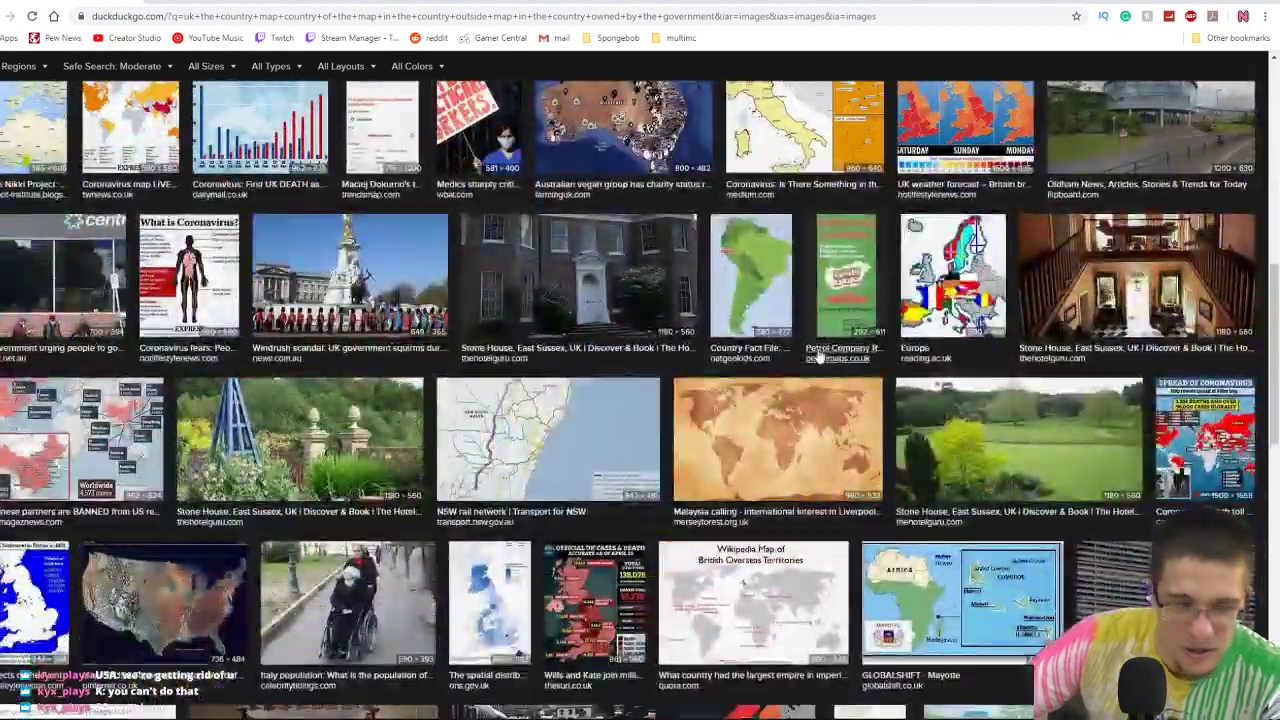
scroll(815, 345, "down", 3)
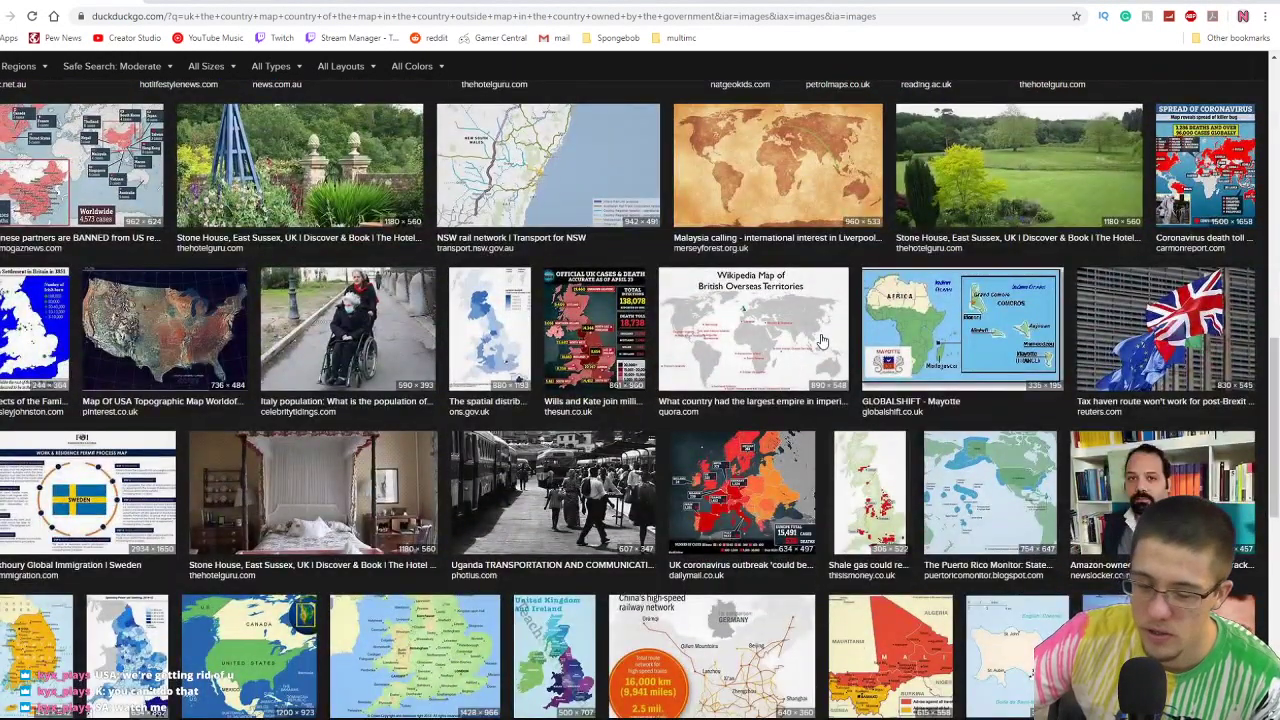
scroll(820, 340, "down", 4)
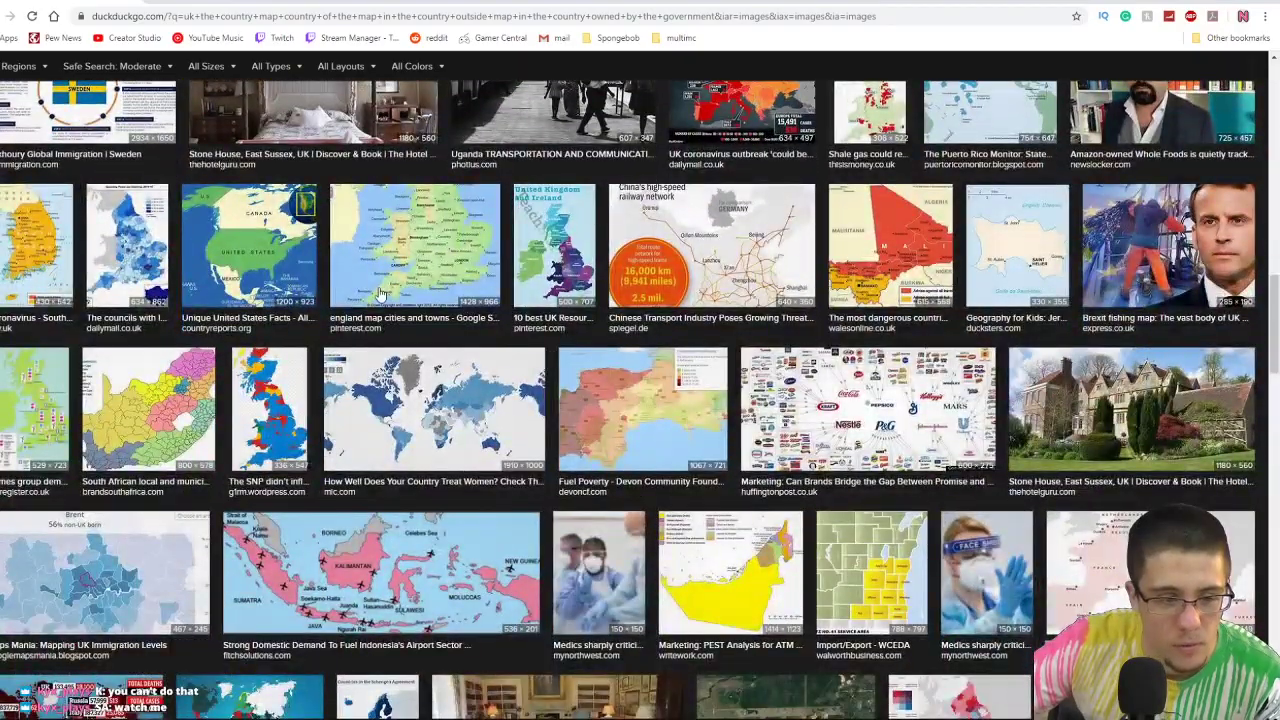
Preview the 500 × 707 United Kingdom and Ireland map instead of the councils map, and copy it.
left_click(105, 268)
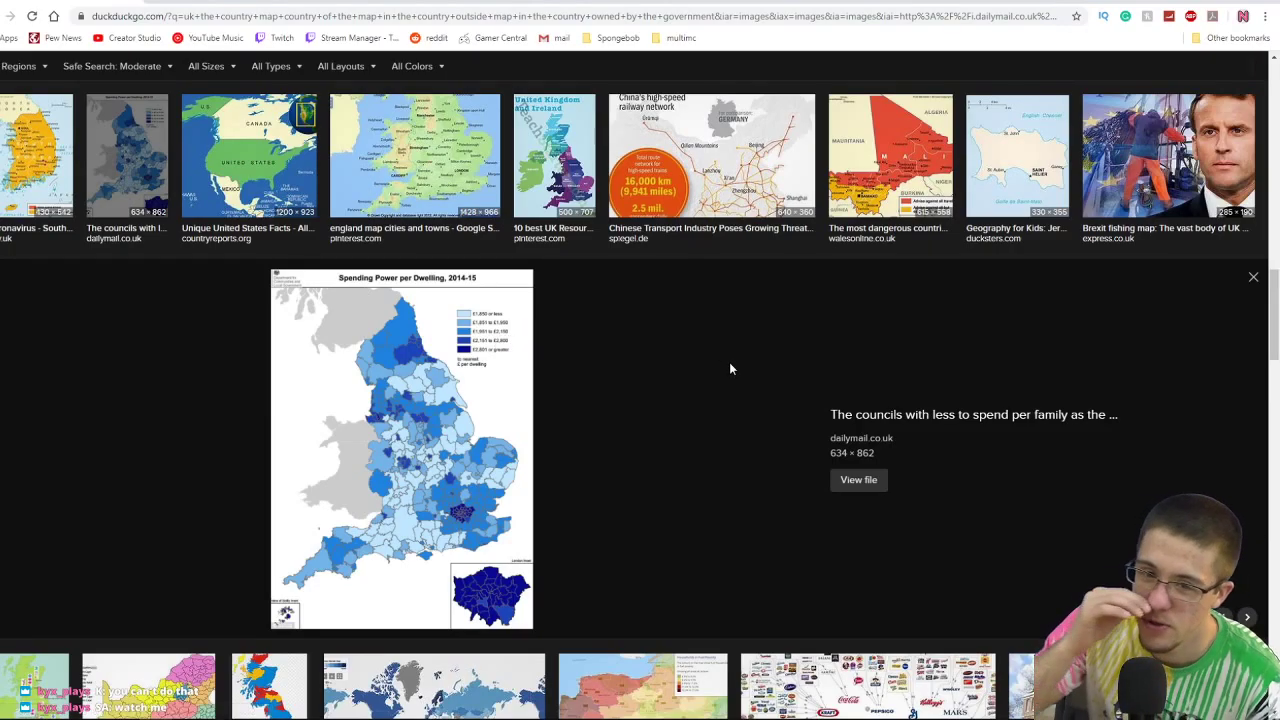
left_click(574, 197)
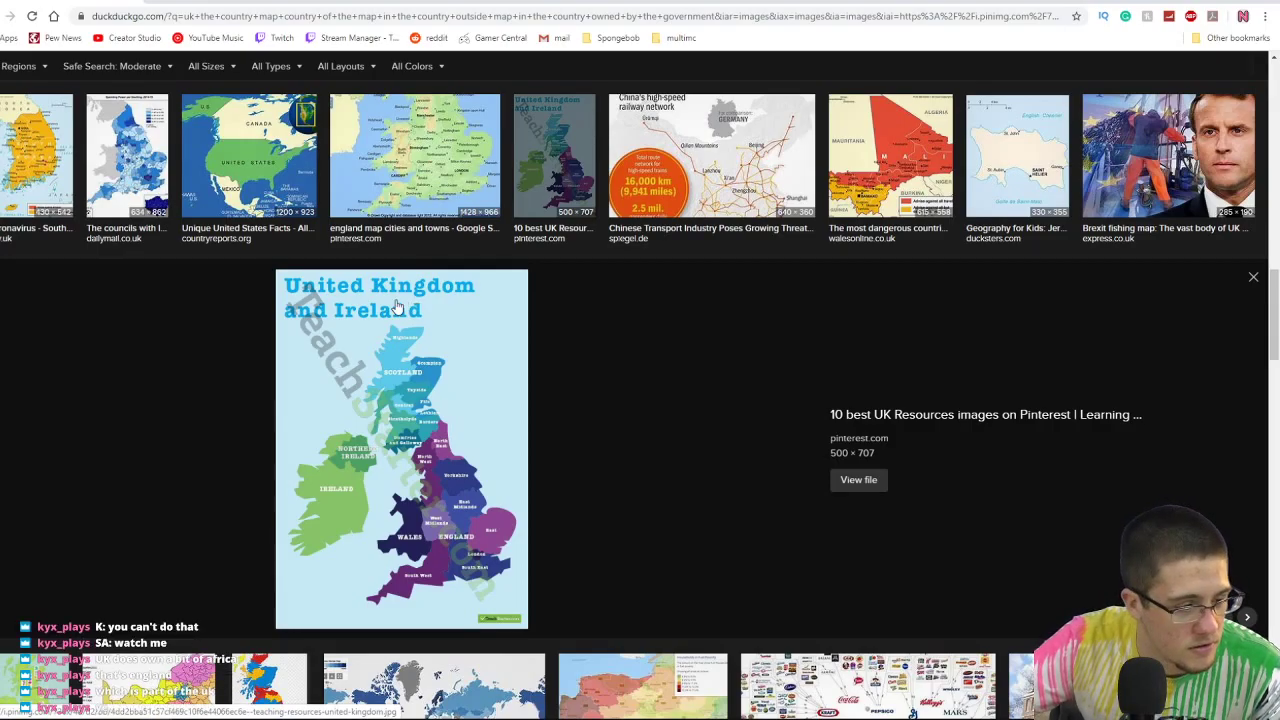
right_click(348, 370)
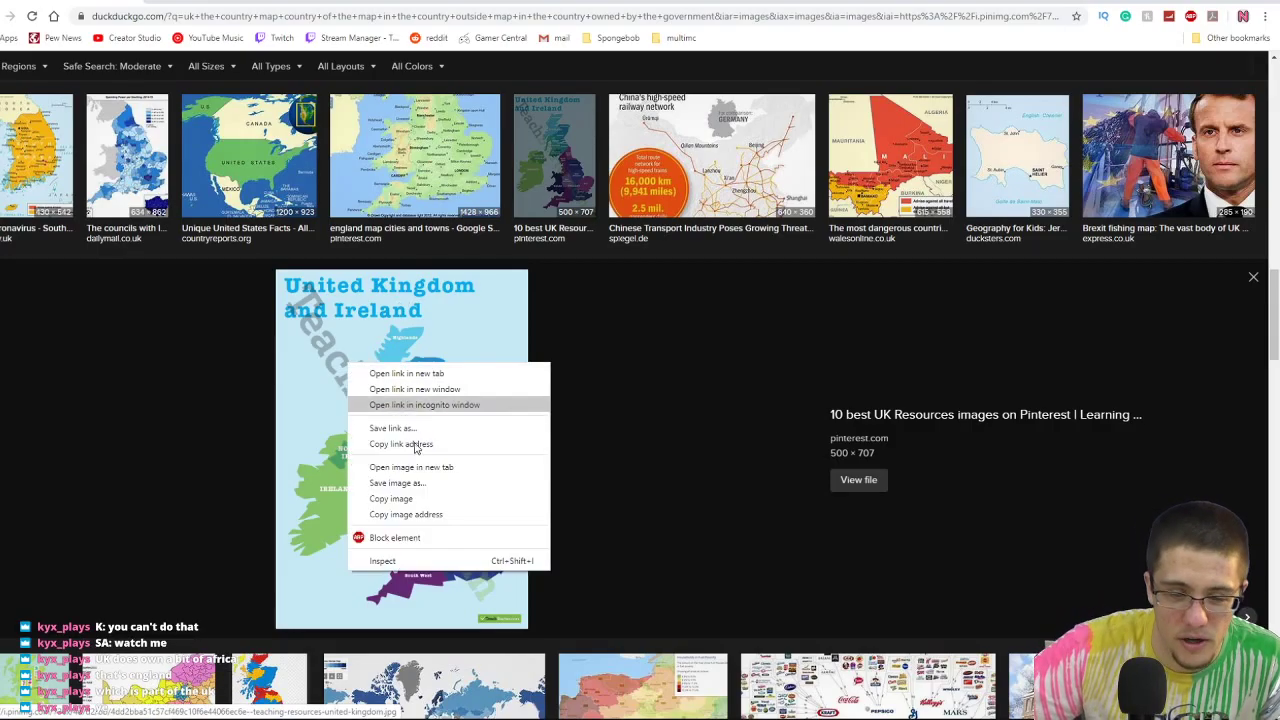
left_click(405, 511)
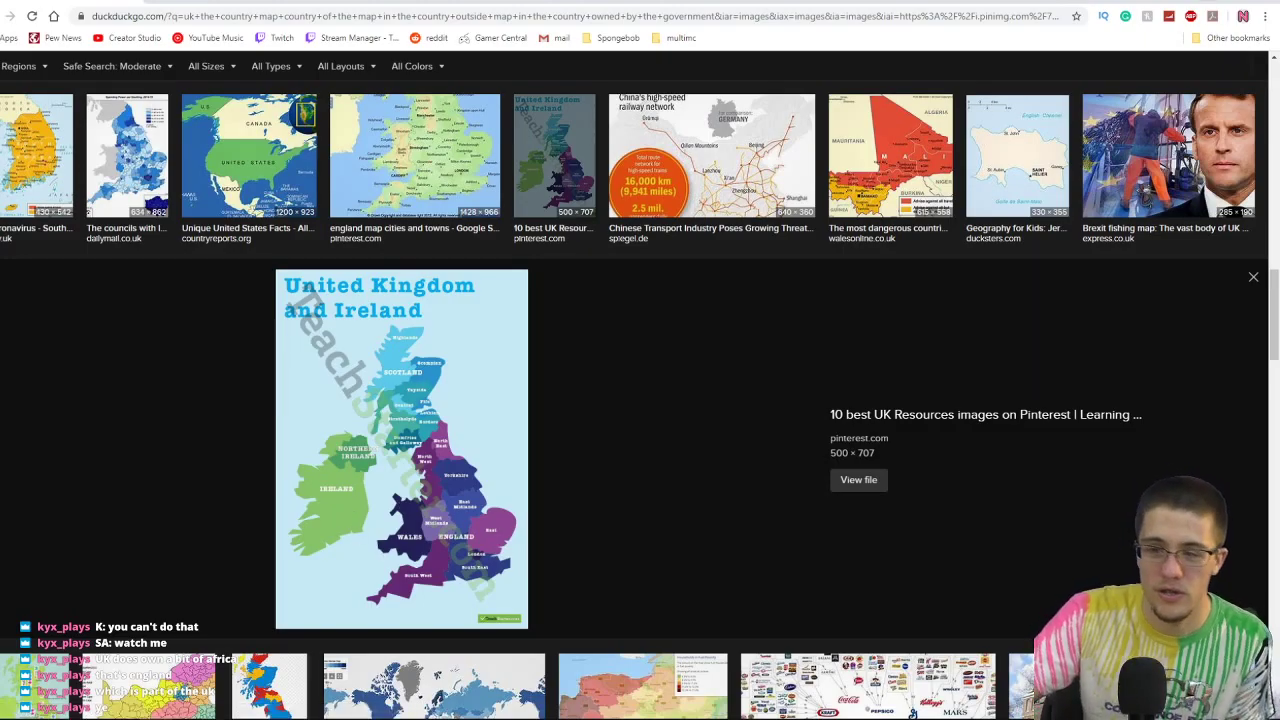
key("alt+Tab")
Paste the United Kingdom and Ireland map into the collage and drag it above the paper stack.
scroll(597, 237, "down", 2)
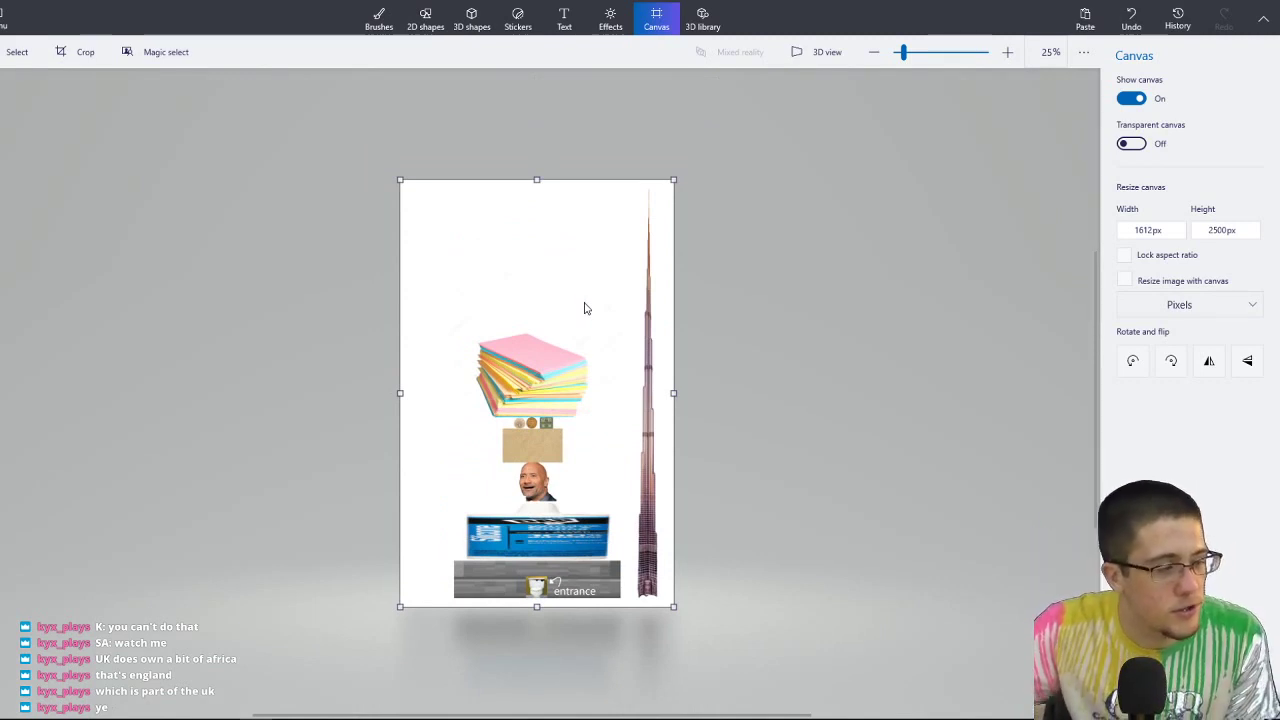
scroll(585, 308, "up", 5)
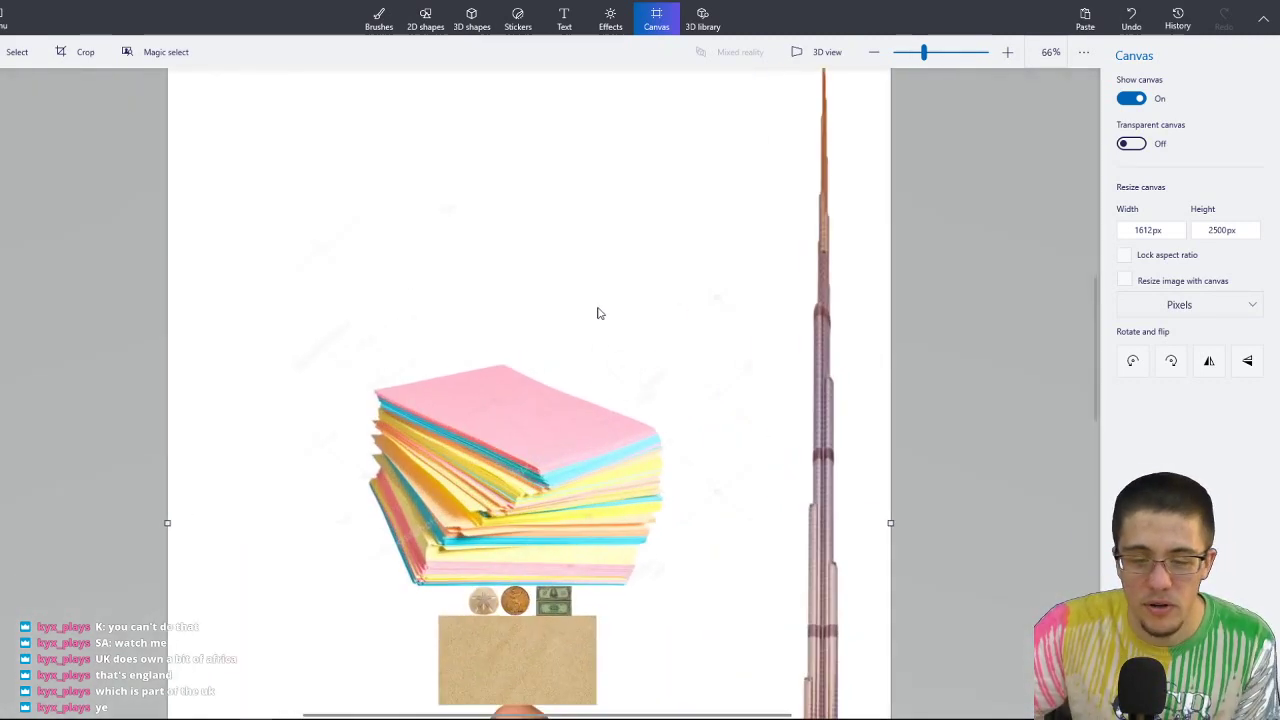
key("ctrl+v")
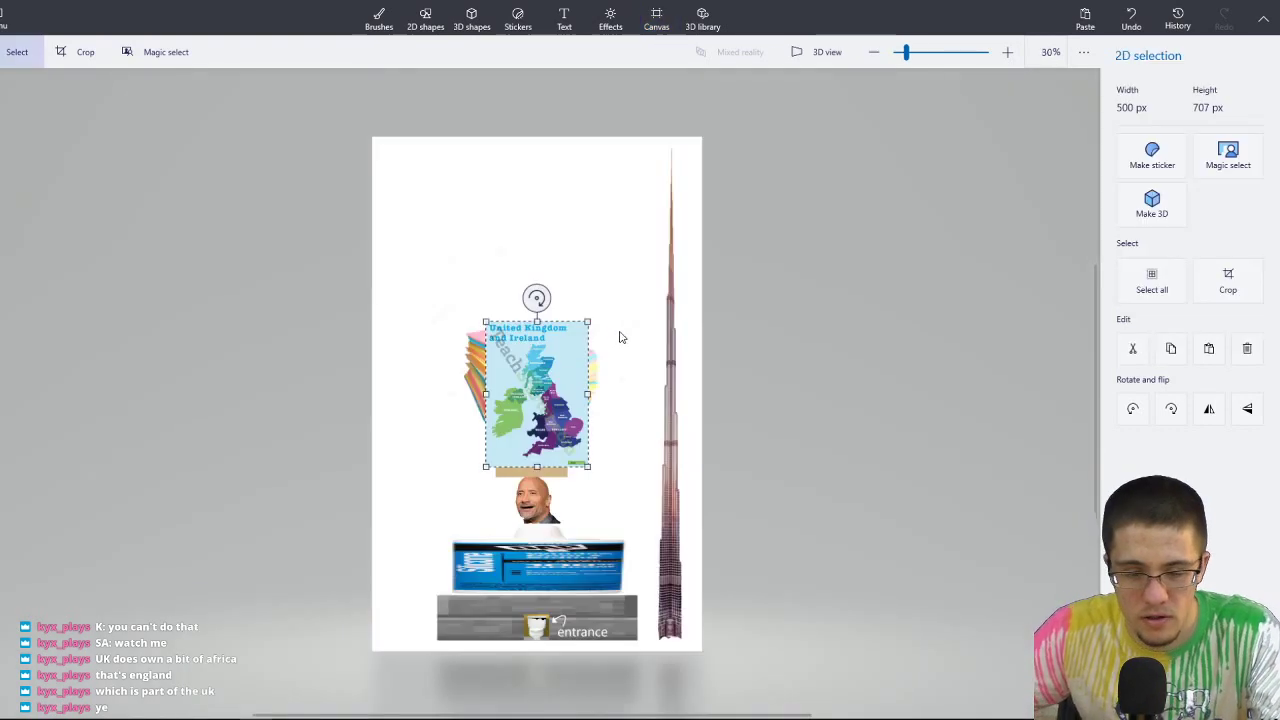
left_click_drag(519, 430, 505, 278)
Commit the map's placement and switch to the Eraser brush at 94px thickness.
left_click(656, 20)
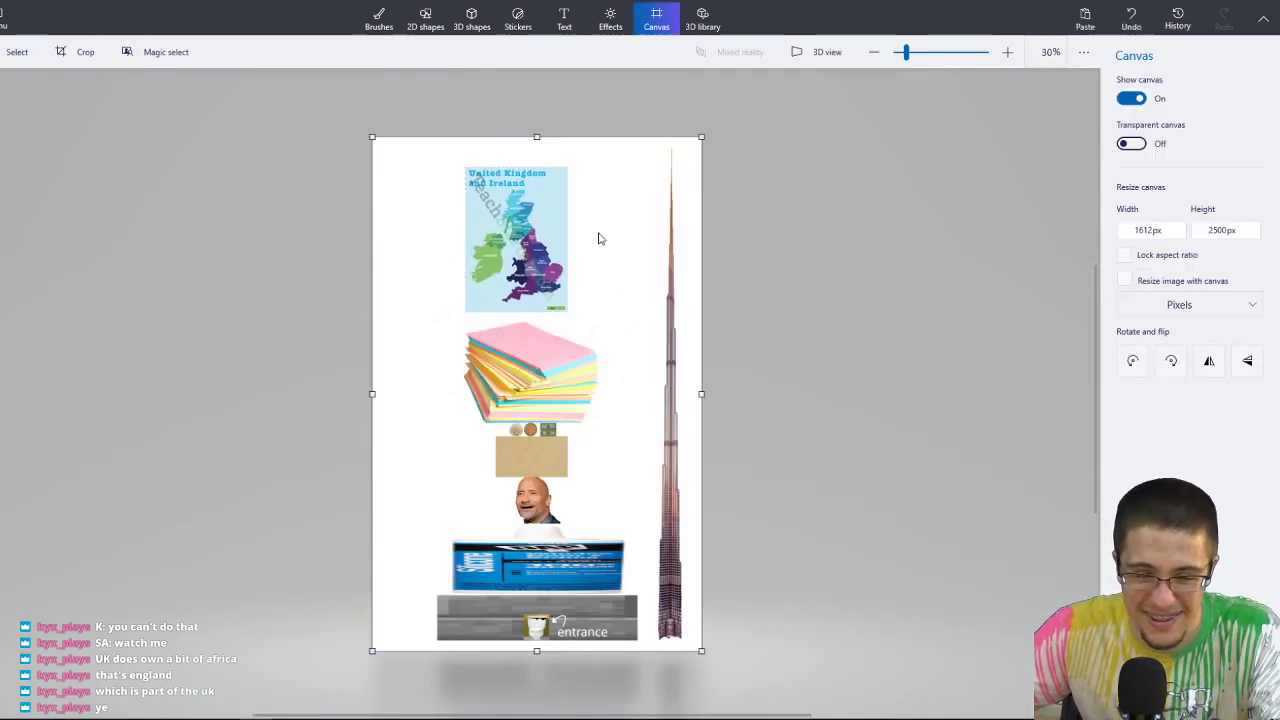
scroll(591, 308, "up", 3)
scroll(504, 246, "up", 2)
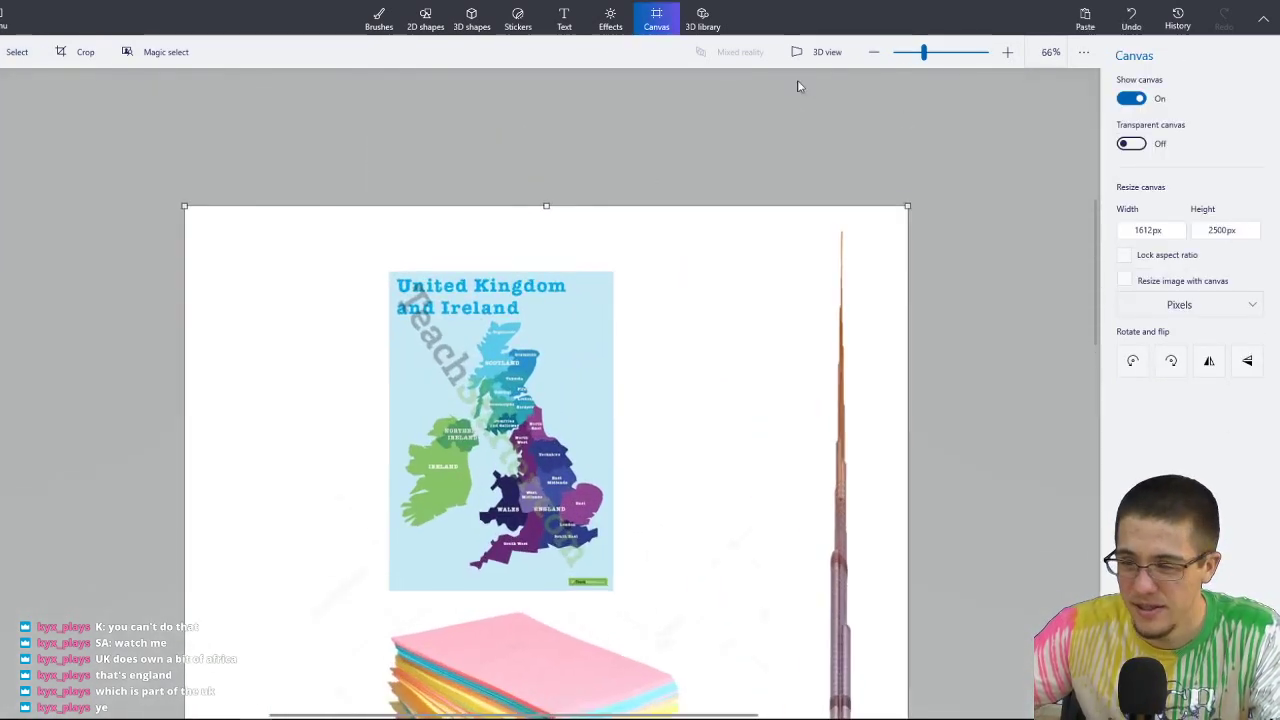
left_click(379, 18)
left_click(1161, 129)
left_click_drag(1134, 201, 1187, 231)
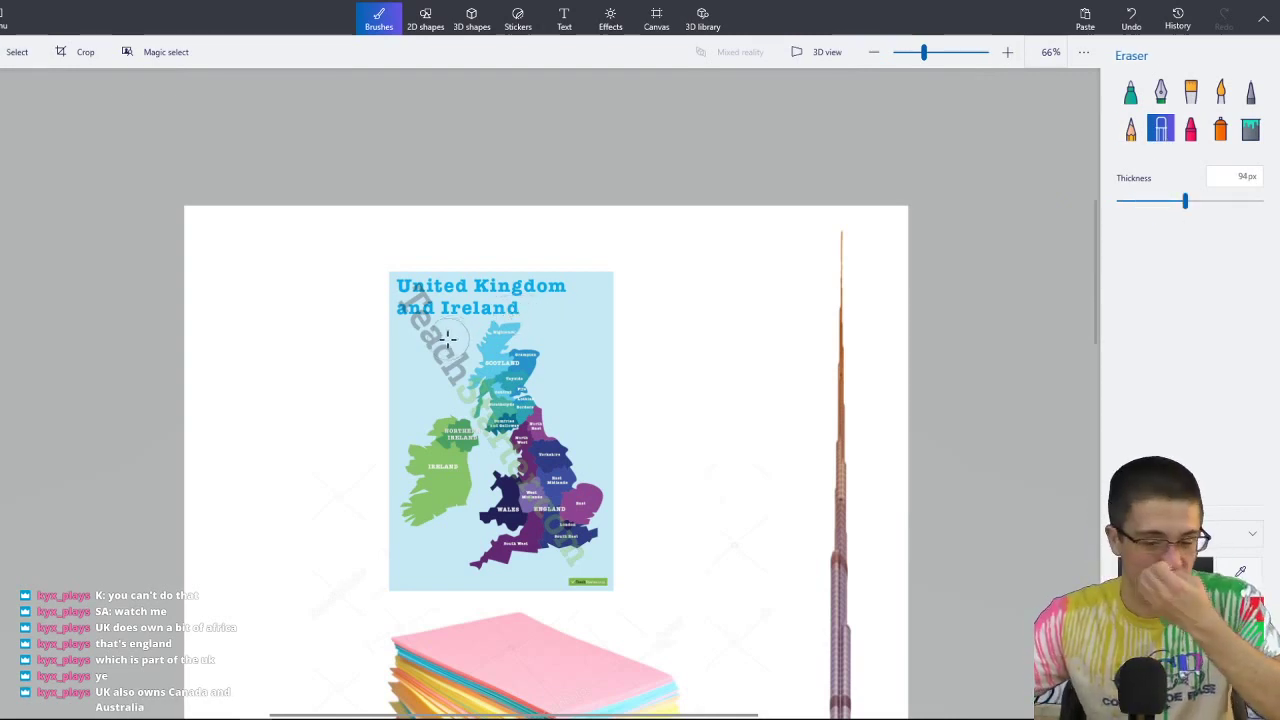
Erase the title, Ireland and background, leaving holes over northern Scotland and the Midlands.
scroll(430, 400, "down", 1)
mouse_move(420, 253)
left_mouse_down()
mouse_move(387, 286)
mouse_move(403, 240)
mouse_move(404, 314)
mouse_move(433, 255)
mouse_move(499, 234)
mouse_move(603, 253)
mouse_move(577, 251)
mouse_move(610, 339)
mouse_move(552, 267)
mouse_move(628, 425)
mouse_move(600, 390)
mouse_move(612, 430)
mouse_move(569, 350)
mouse_move(615, 275)
mouse_move(474, 262)
mouse_move(446, 276)
mouse_move(406, 366)
mouse_move(394, 497)
mouse_move(414, 382)
mouse_move(442, 453)
mouse_move(450, 379)
mouse_move(485, 421)
mouse_move(465, 425)
mouse_move(444, 466)
mouse_move(418, 566)
mouse_move(404, 511)
mouse_move(396, 560)
mouse_move(436, 487)
mouse_move(460, 562)
mouse_move(541, 568)
mouse_move(623, 545)
left_mouse_up()
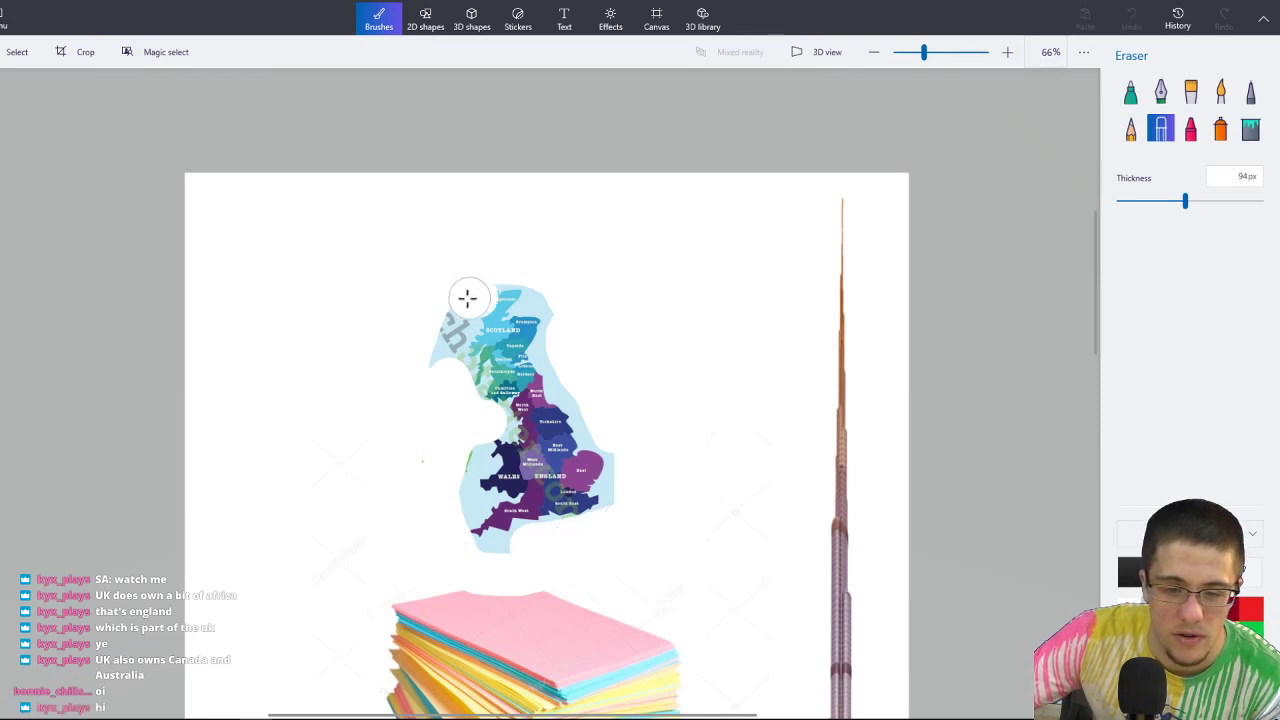
left_click_drag(466, 298, 435, 365)
scroll(479, 316, "up", 3, "ctrl")
scroll(479, 316, "up", 1, "ctrl")
left_click_drag(486, 314, 517, 323)
scroll(752, 331, "down", 2, "ctrl")
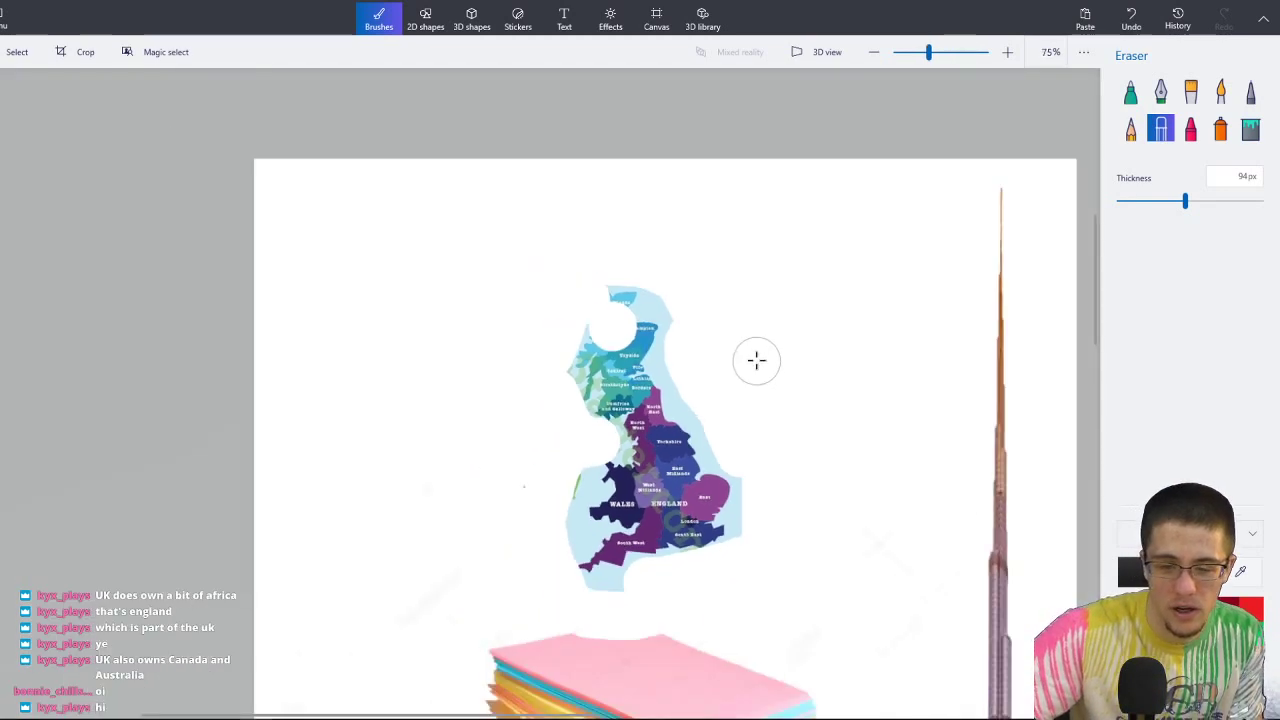
scroll(640, 354, "up", 3, "ctrl")
left_click(532, 363)
scroll(726, 354, "down", 3, "ctrl")
scroll(484, 295, "up", 1, "ctrl")
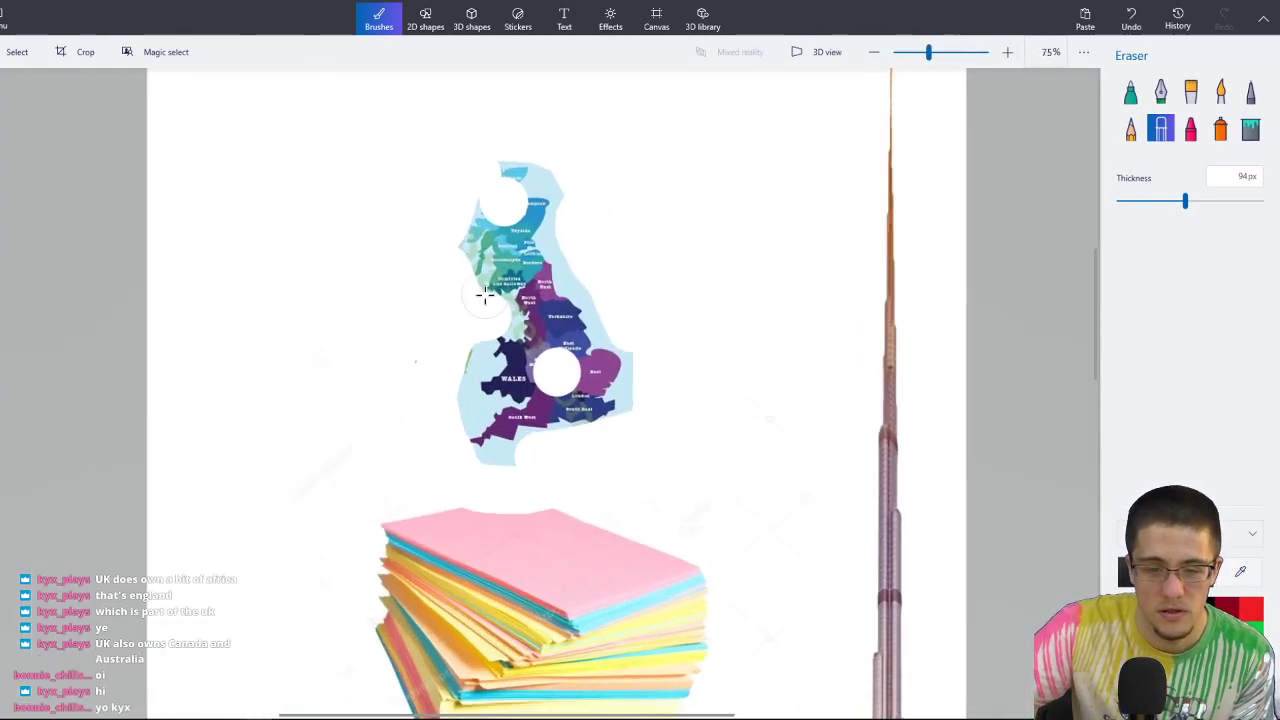
scroll(484, 295, "up", 5, "ctrl")
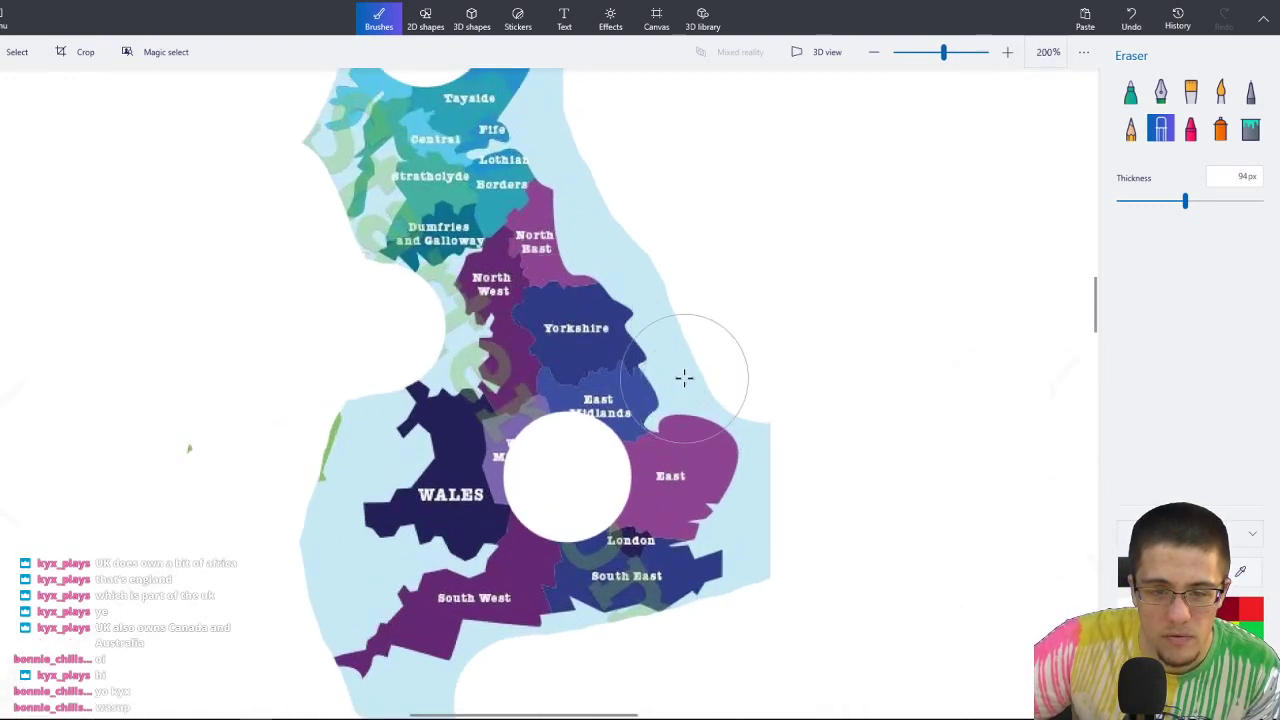
scroll(683, 374, "down", 2, "ctrl")
scroll(687, 368, "down", 1, "ctrl")
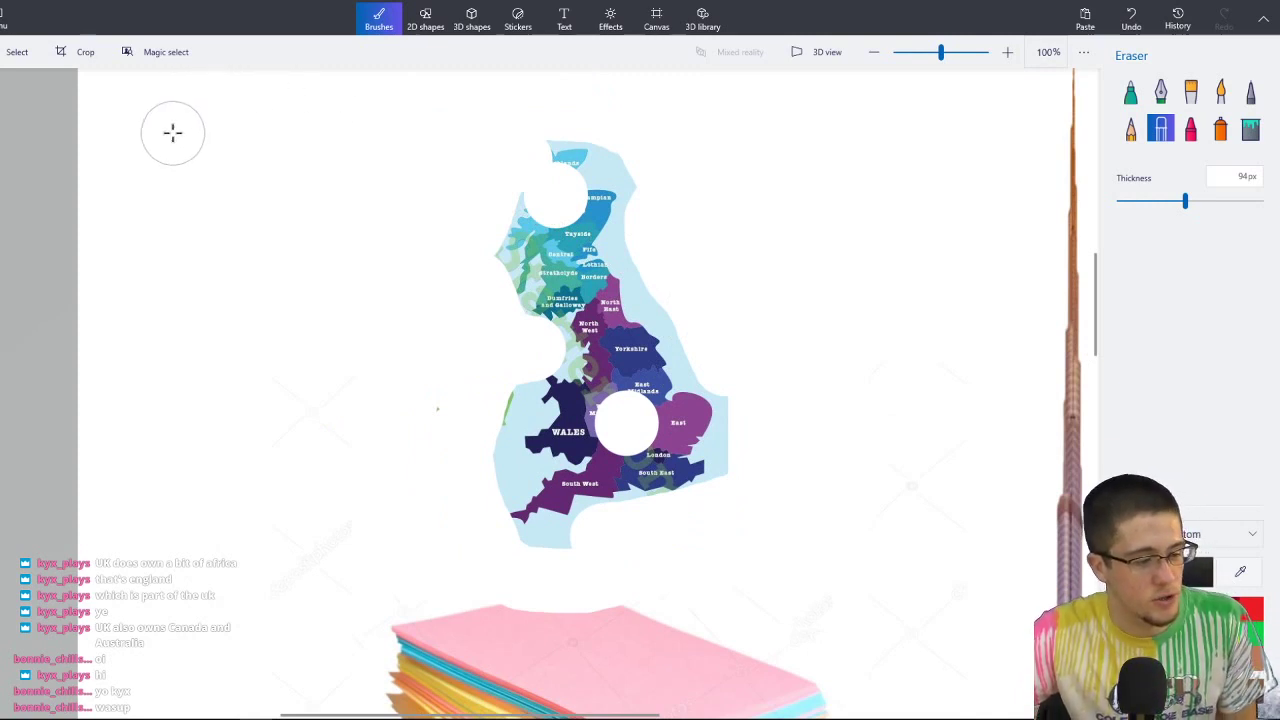
Select the trimmed Great Britain map and lower it onto the colourful paper stack.
left_click(17, 52)
key("ctrl+minus")
left_click_drag(666, 134, 424, 466)
left_click(688, 276)
mouse_move(702, 126)
left_mouse_down()
mouse_move(483, 485)
mouse_move(477, 476)
left_mouse_up()
left_click_drag(600, 371, 598, 461)
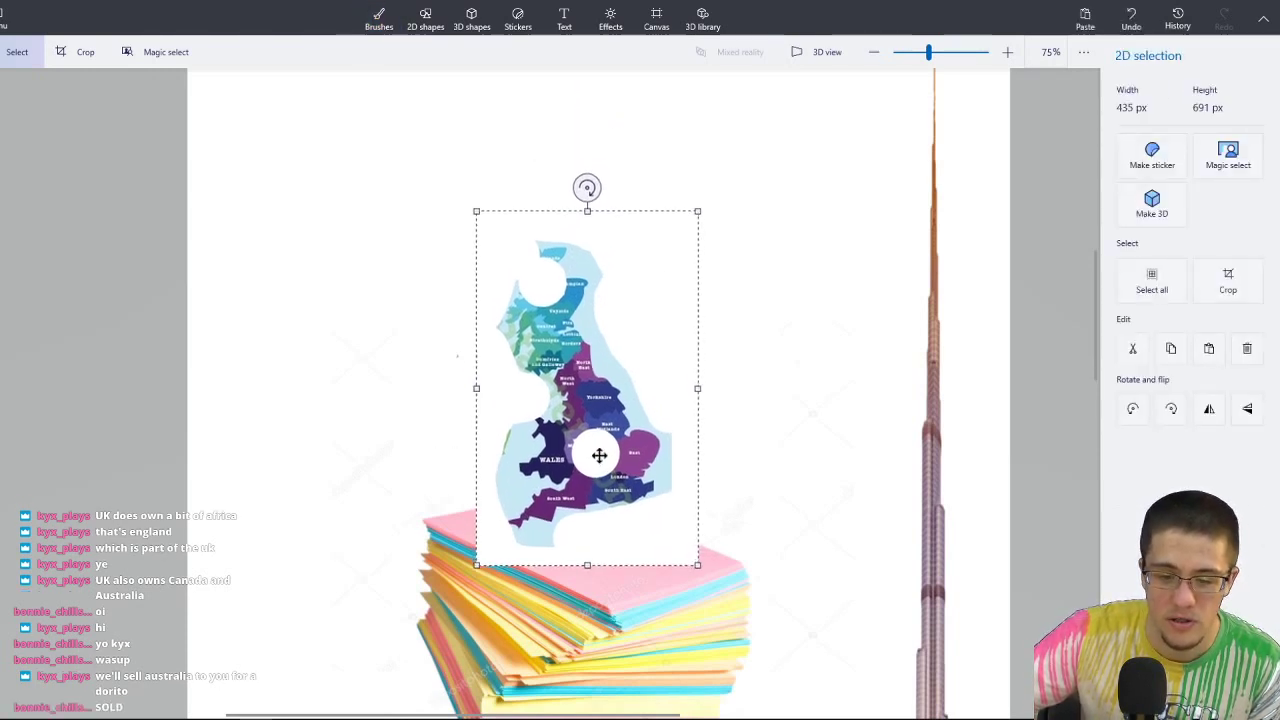
left_click(730, 178)
Pan and zoom around the collage to check the map's new position.
scroll(723, 209, "down", 1)
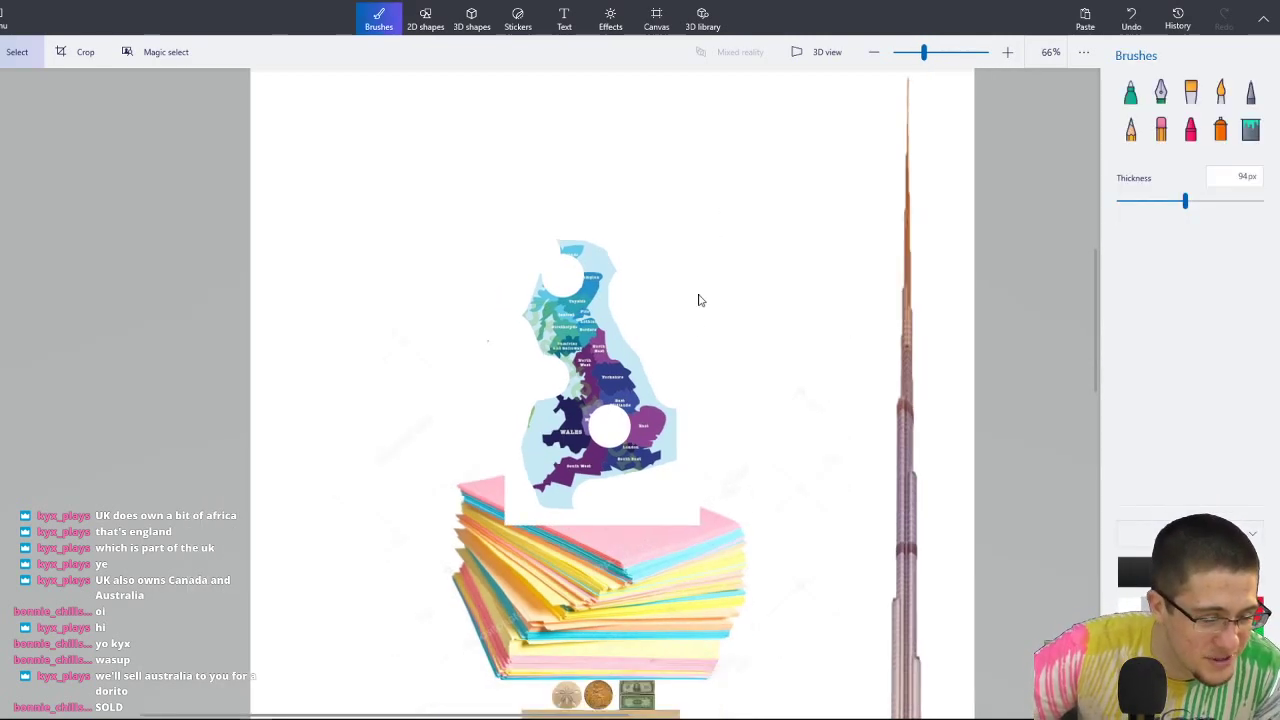
middle_click_drag(691, 323, 554, 249)
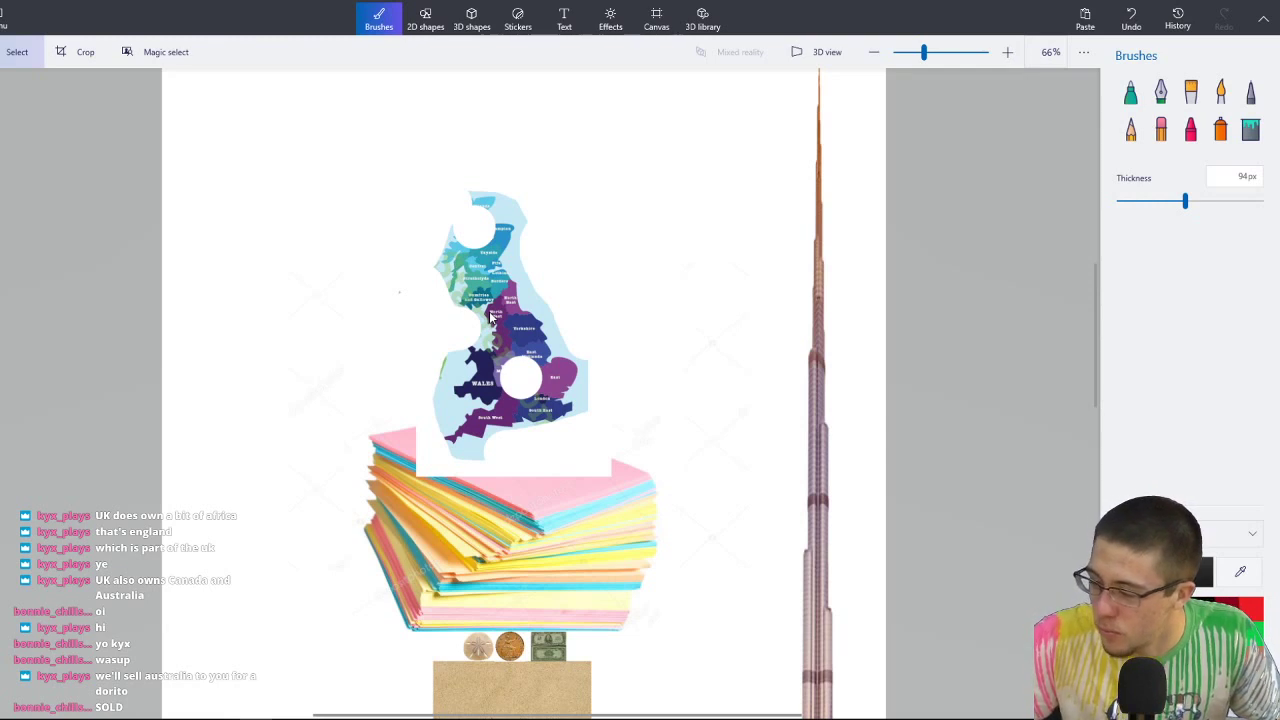
scroll(600, 428, "down", 3)
scroll(677, 427, "down", 5, "ctrl")
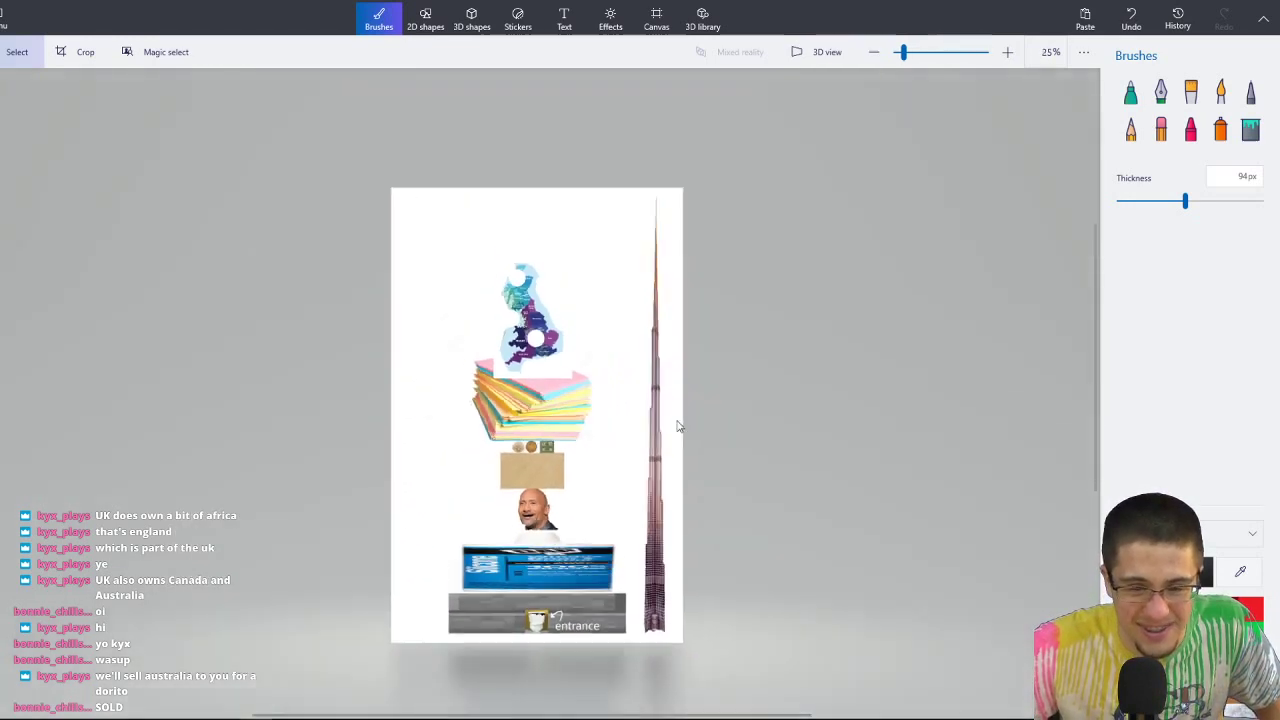
scroll(611, 314, "down", 1)
scroll(577, 310, "up", 5, "ctrl")
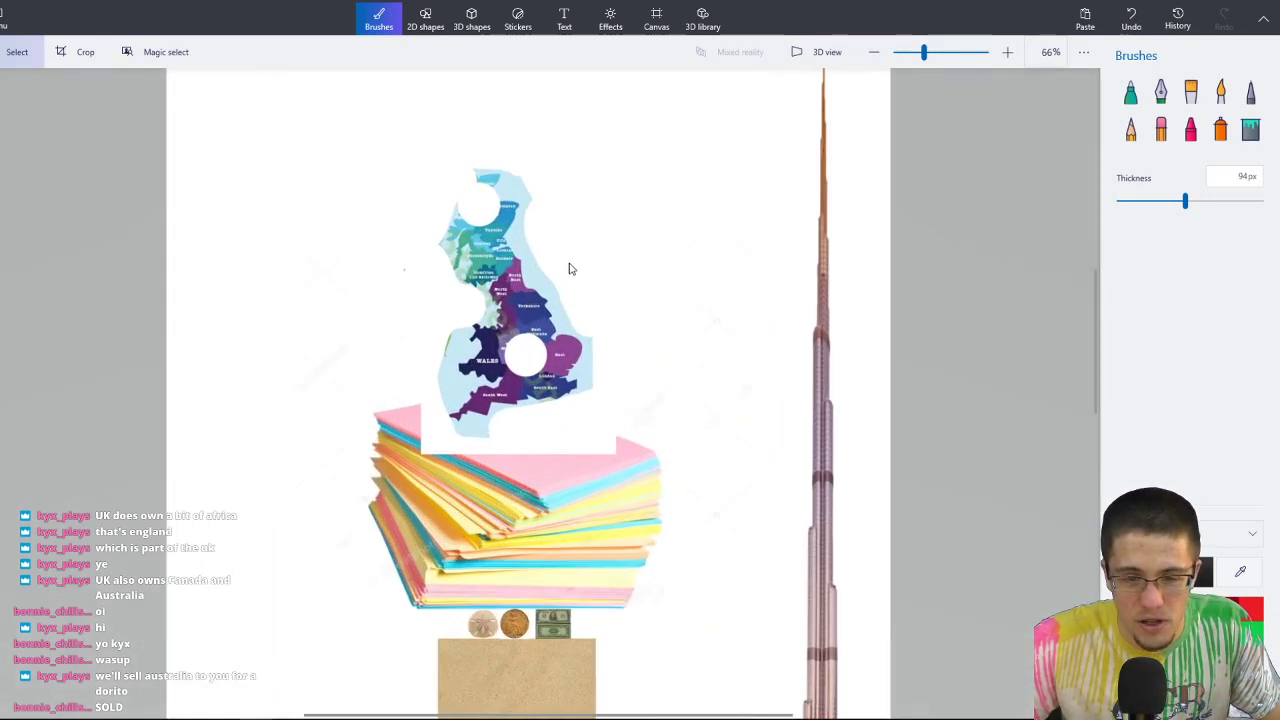
scroll(570, 270, "up", 3)
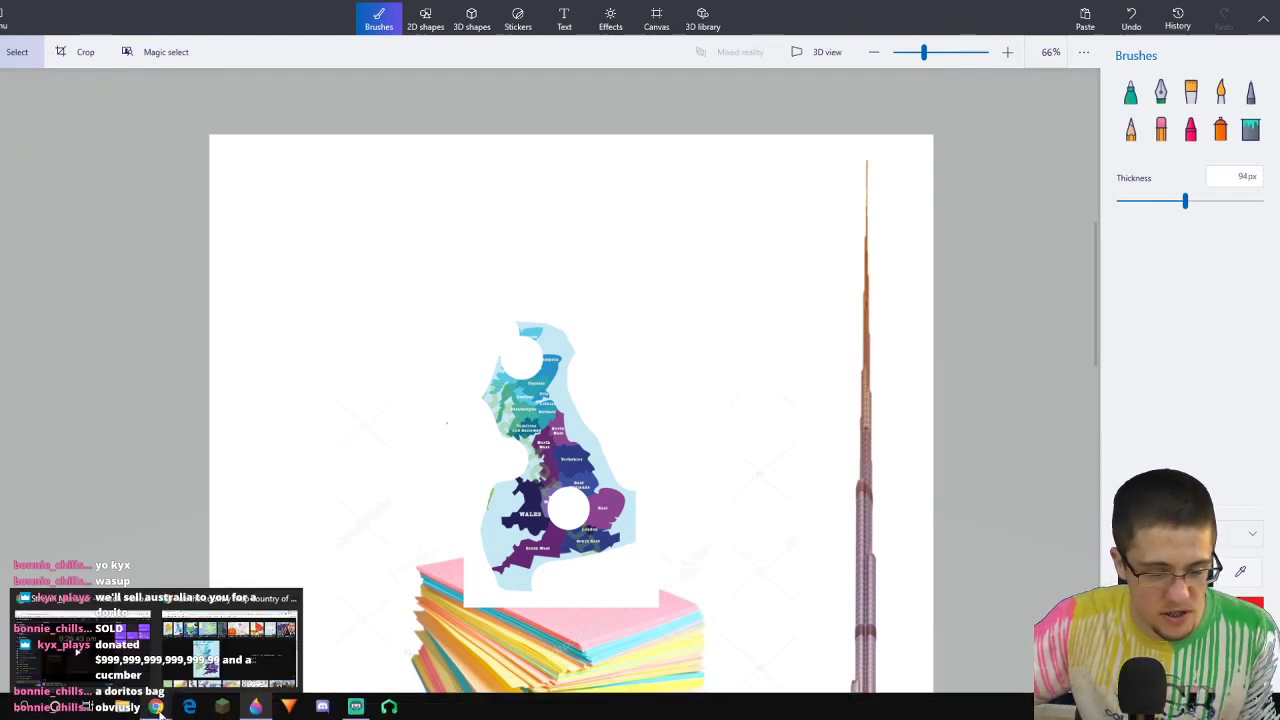
Back in the browser, replace the image search with 'Huge dorito bag' and run it.
left_click(157, 708)
left_click(263, 331)
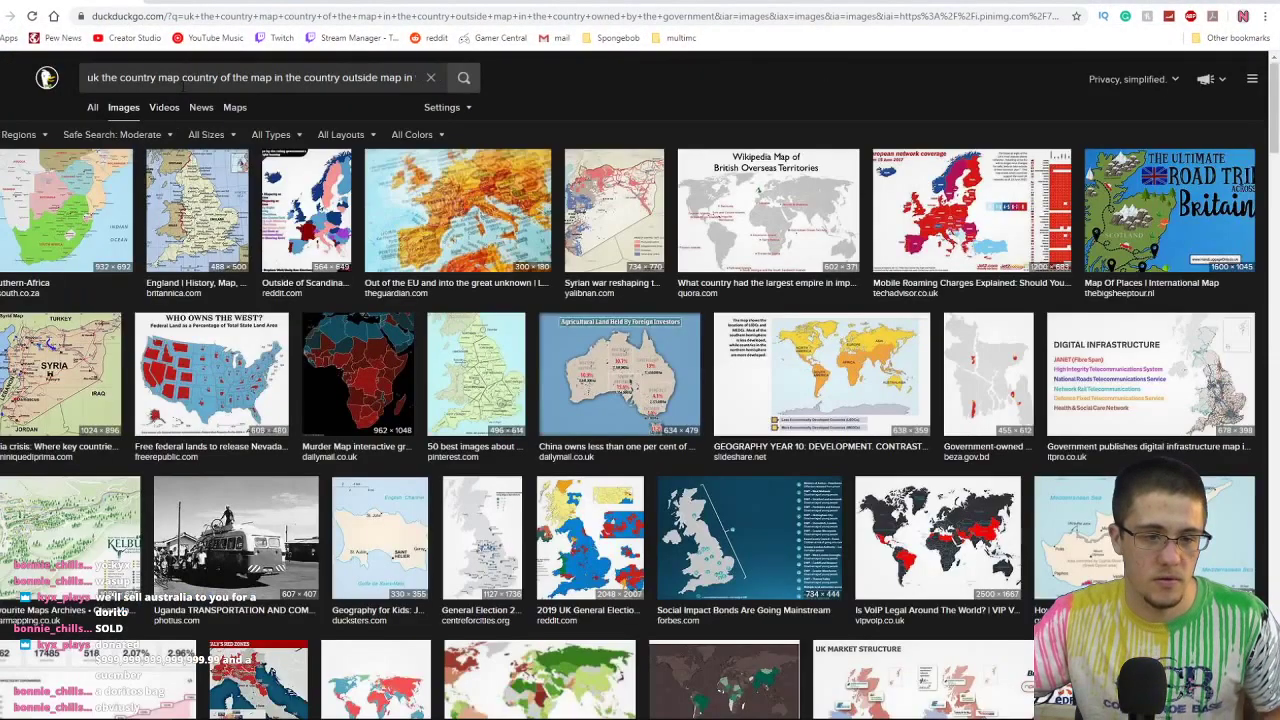
left_click(292, 77)
key("BackSpace")
type("Huge doritio")
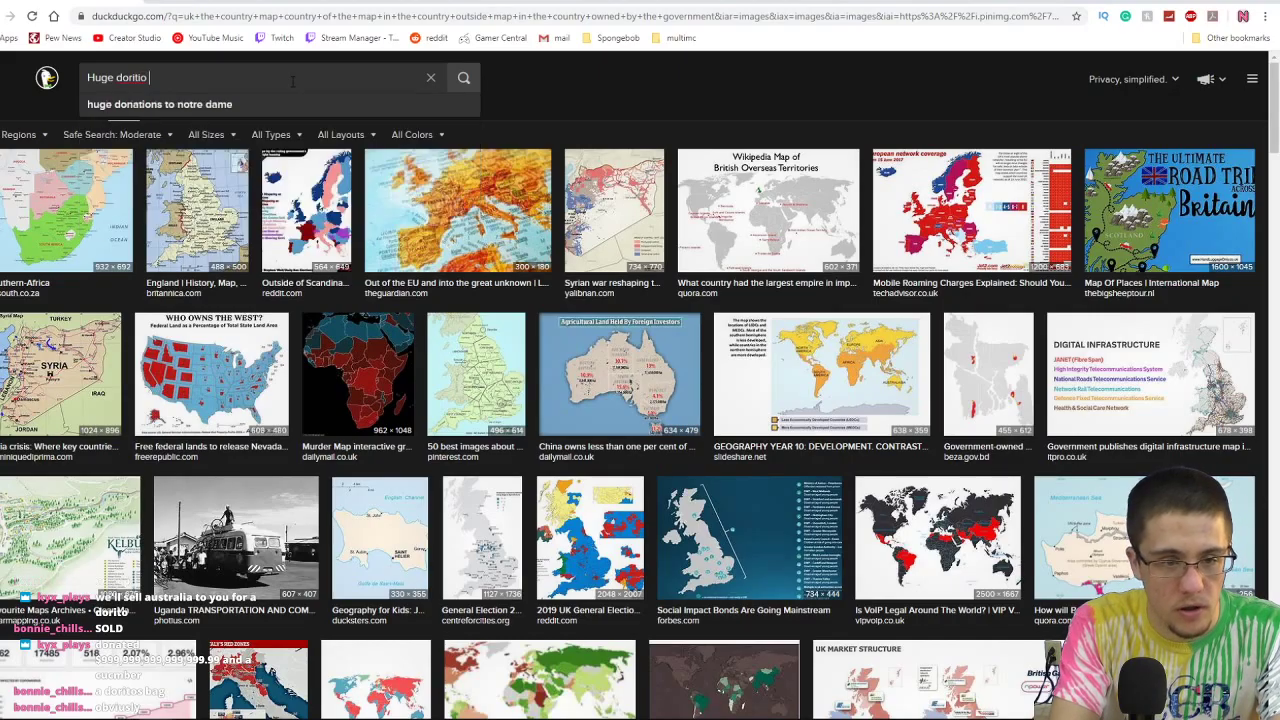
key("BackSpace")
key("BackSpace")
key("BackSpace")
key("BackSpace")
key("BackSpace")
key("BackSpace")
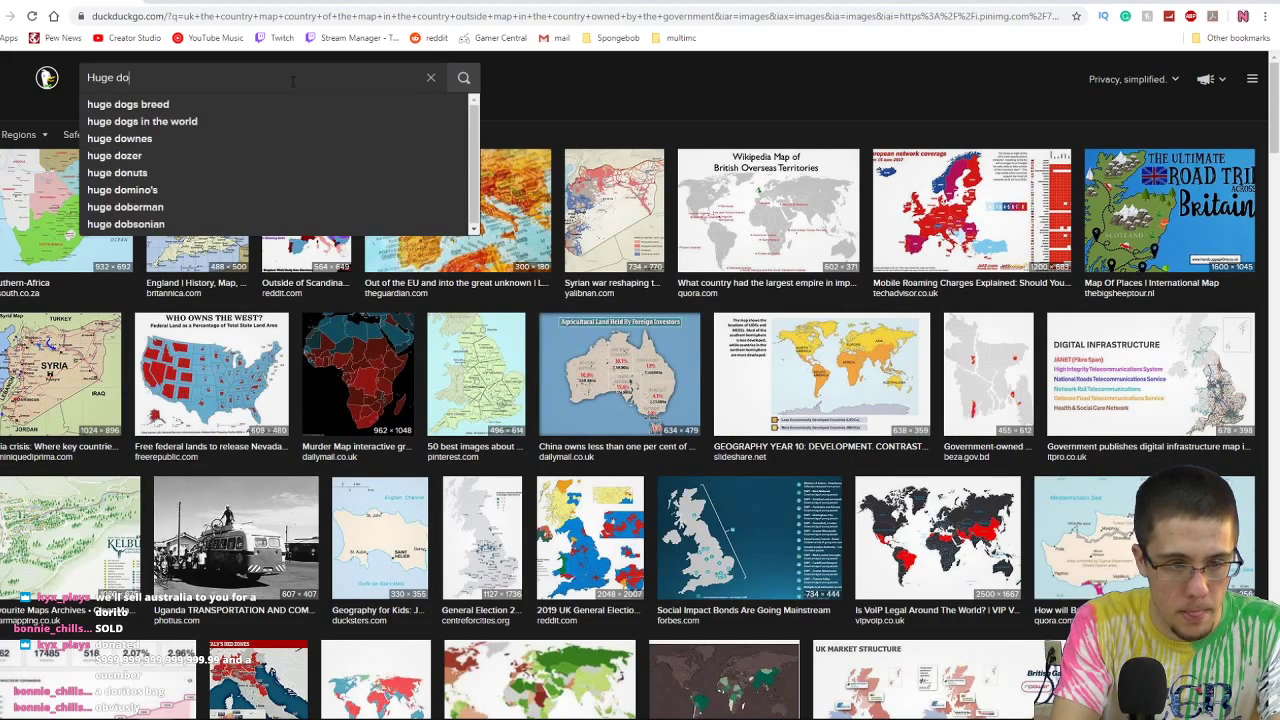
type("rito bag")
key("Return")
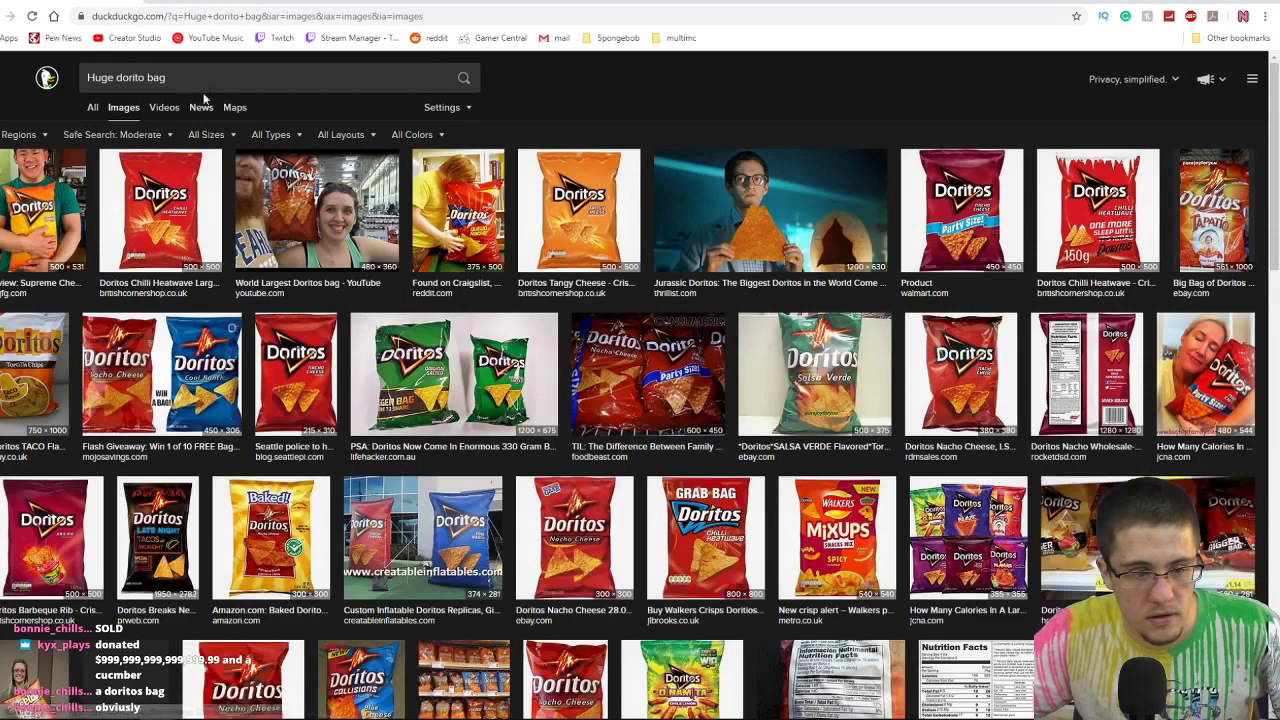
Browse the Doritos results, previewing the Supreme Cheddar bag photo and a Doritos nugget photo.
left_click(48, 205)
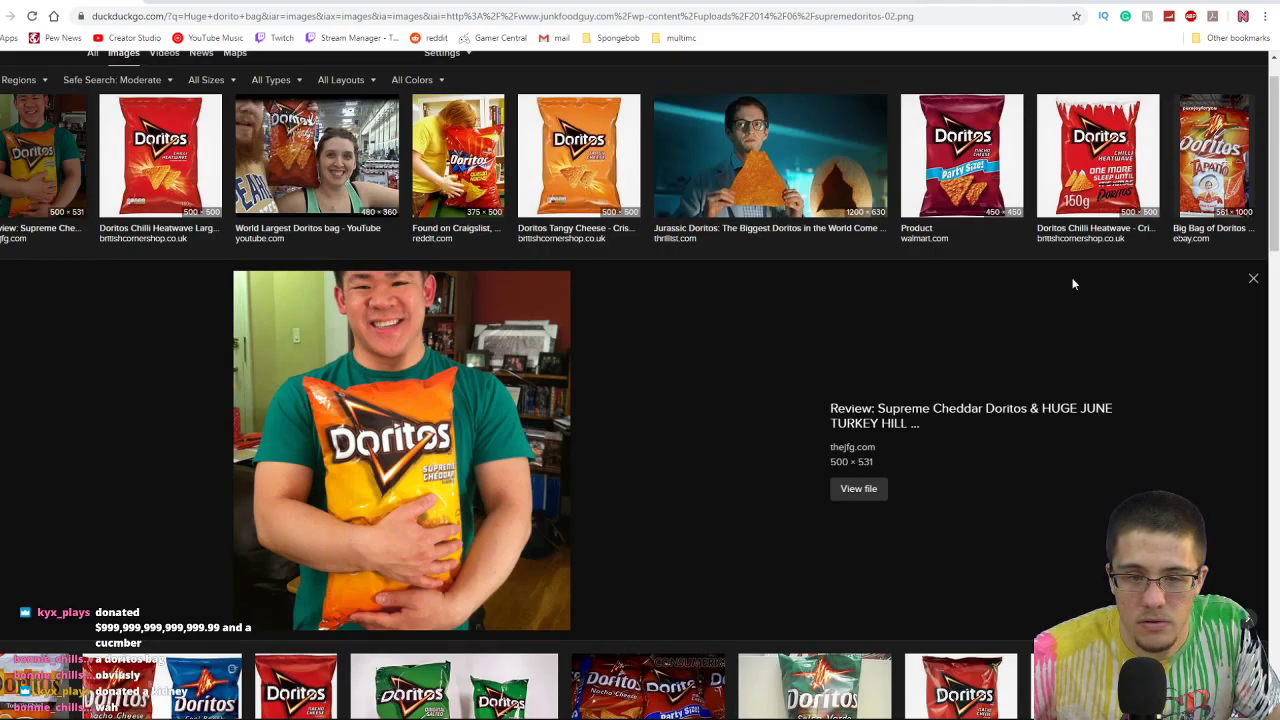
left_click(1252, 277)
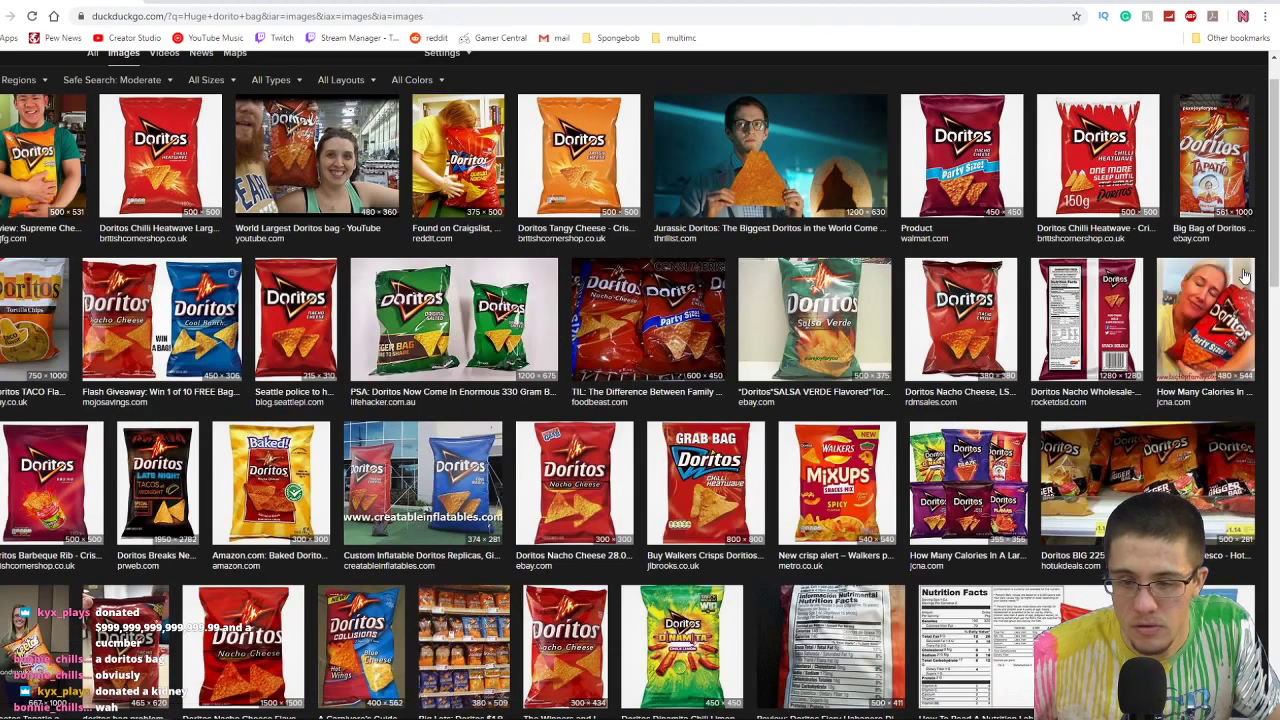
scroll(1045, 380, "down", 5)
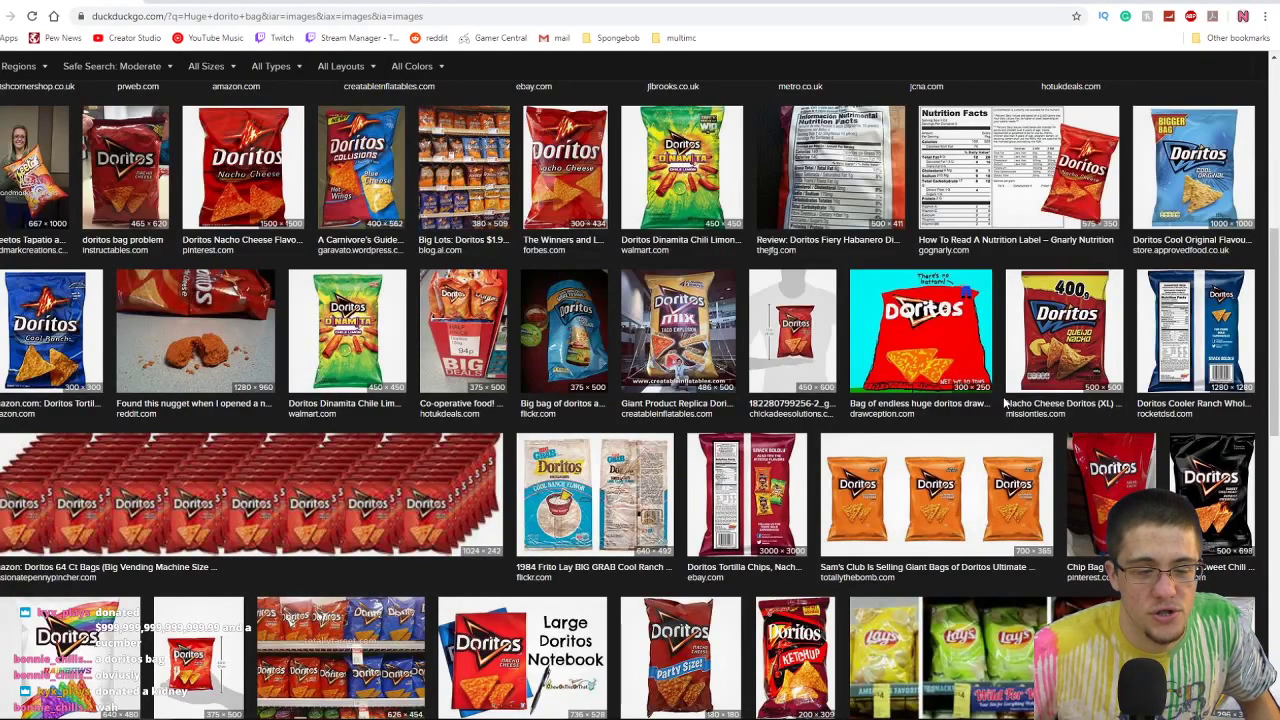
scroll(1005, 402, "down", 1)
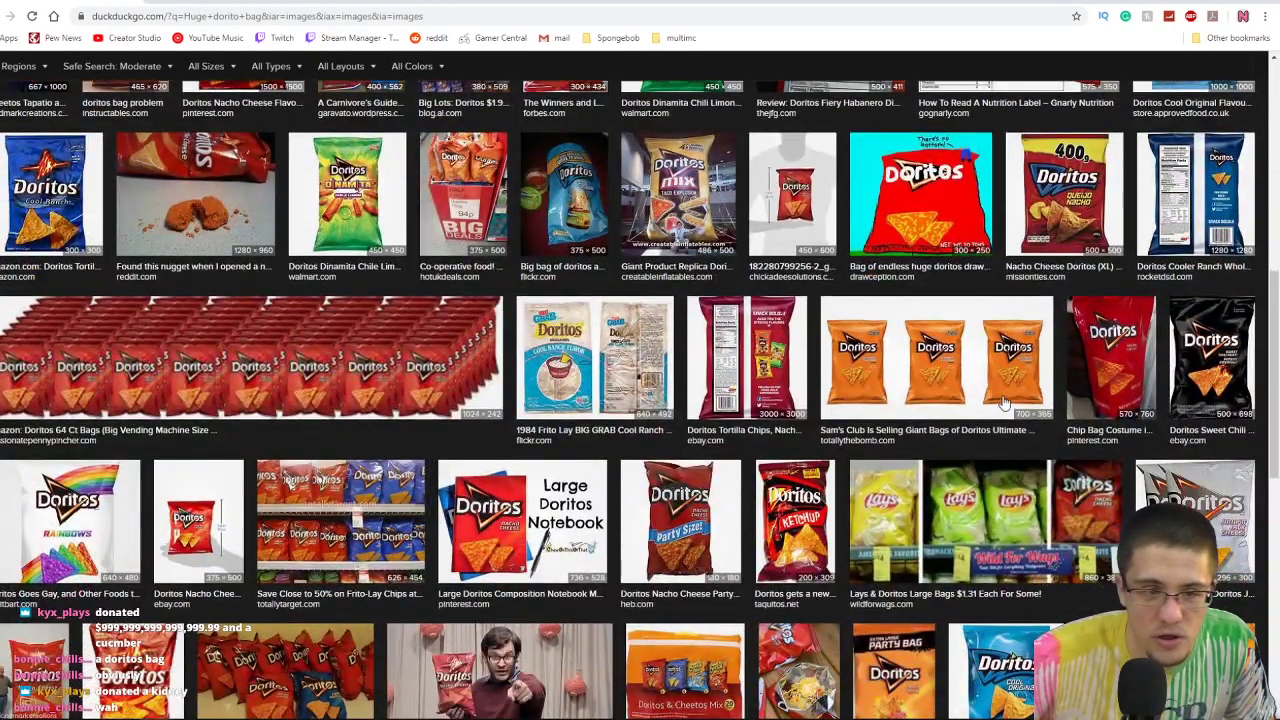
left_click(205, 255)
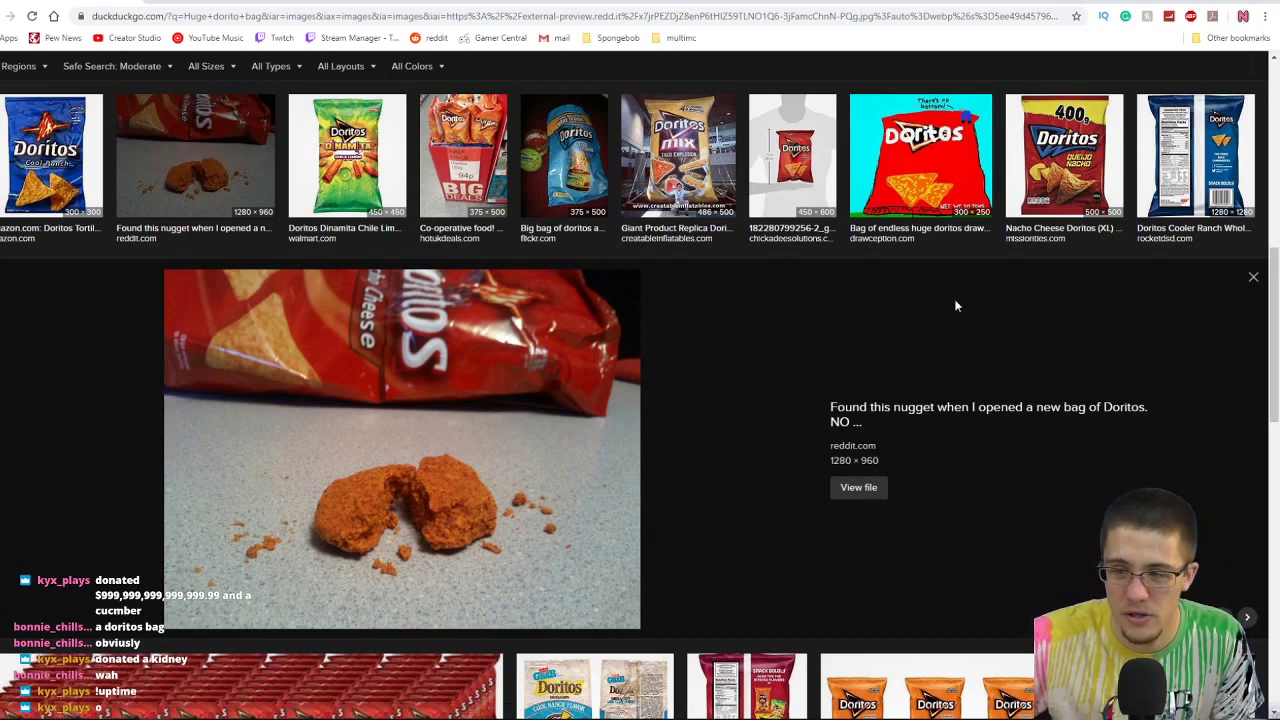
left_click(1251, 279)
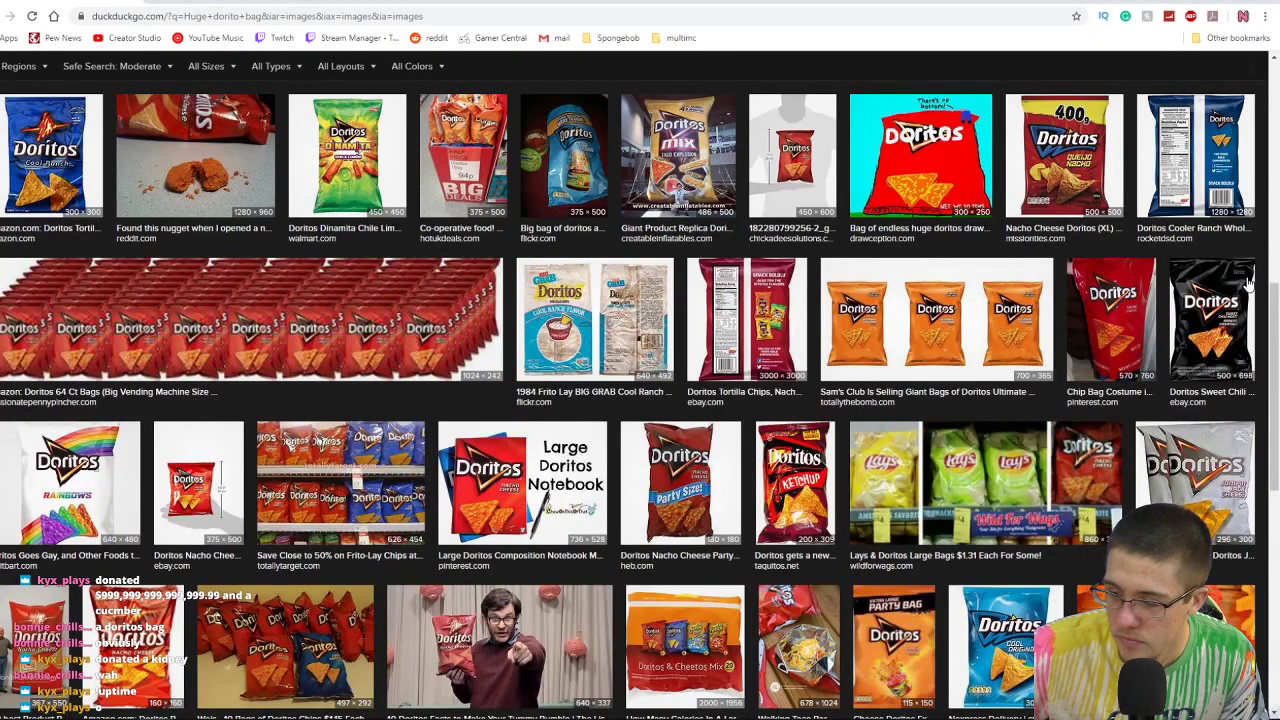
scroll(706, 404, "down", 3)
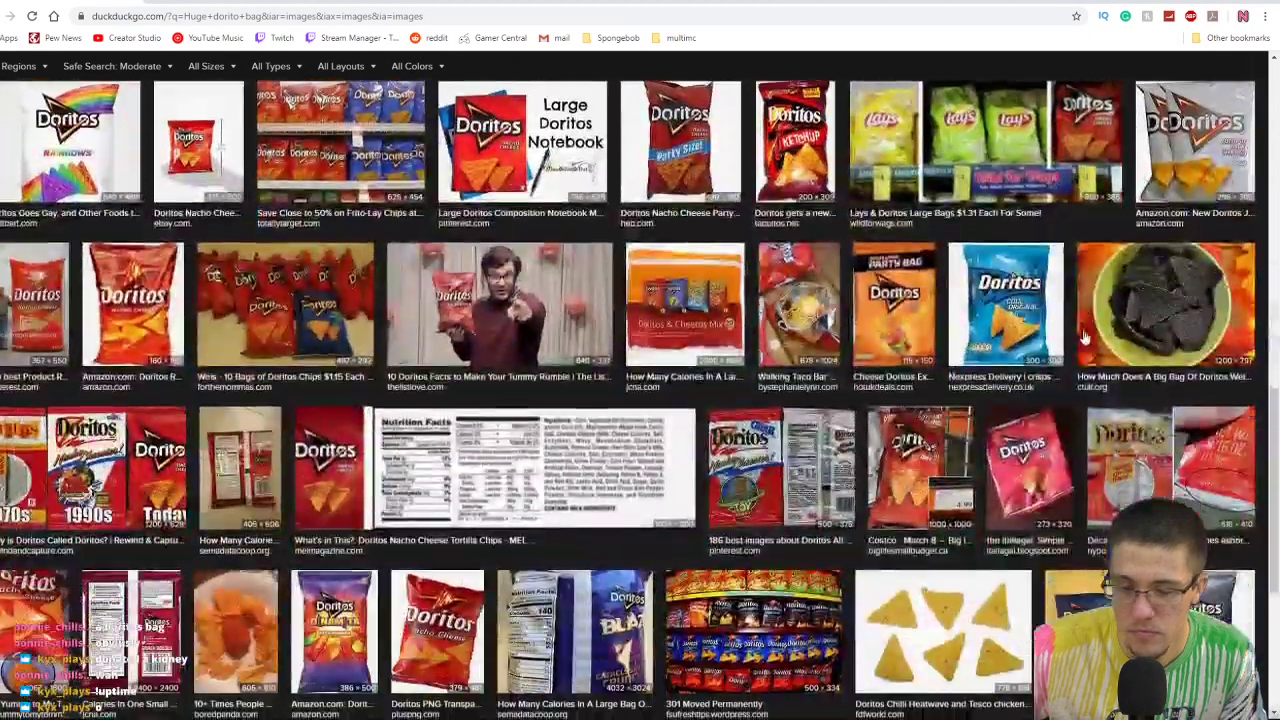
scroll(706, 404, "down", 3)
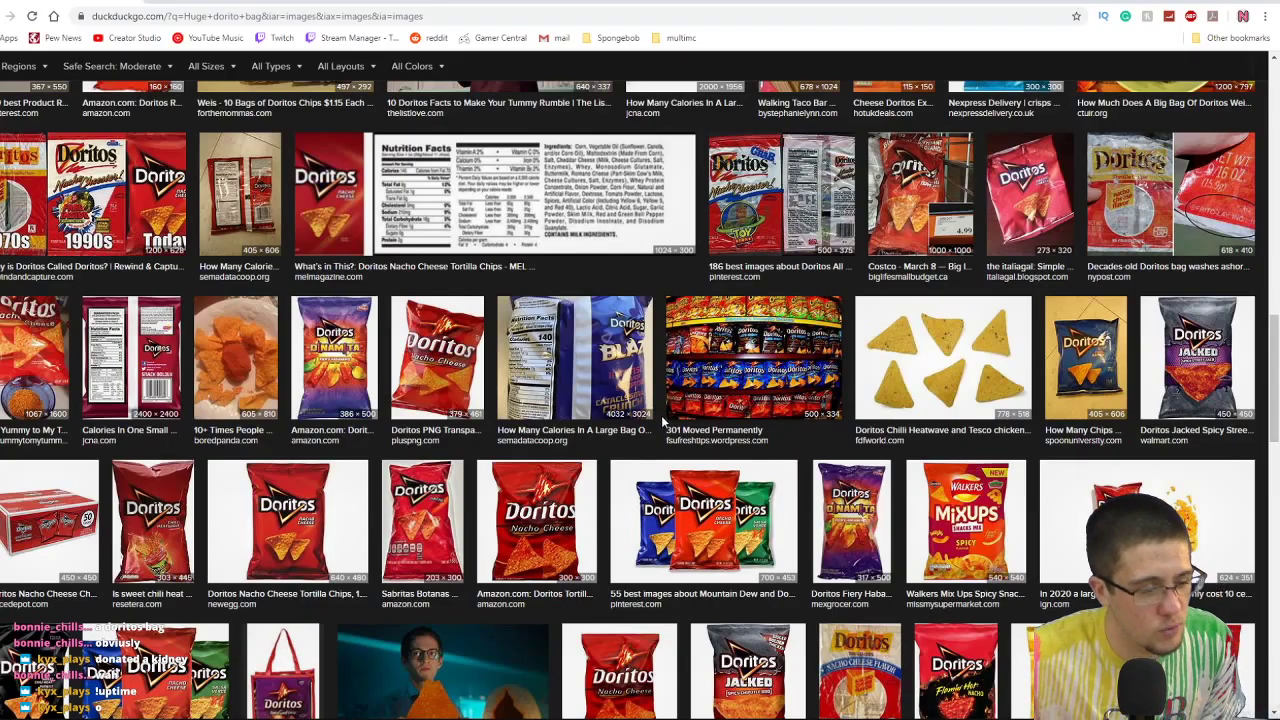
scroll(645, 385, "down", 1)
scroll(645, 385, "down", 6)
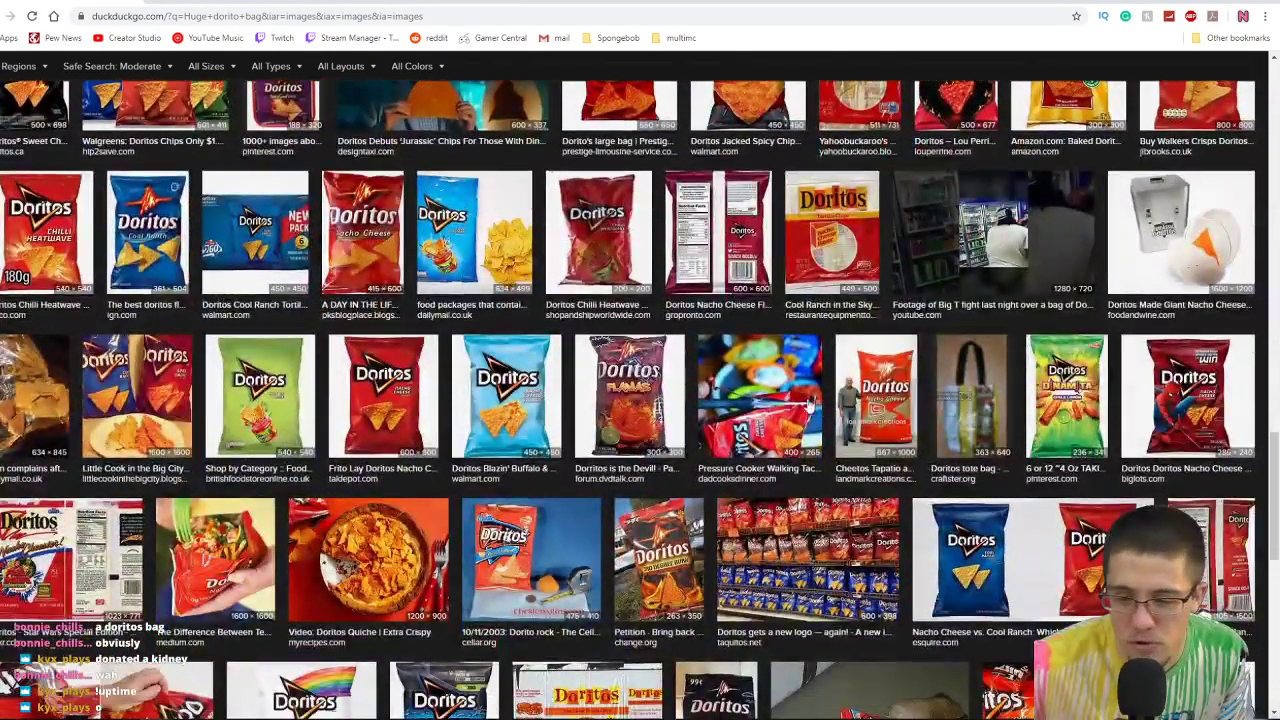
scroll(818, 405, "down", 5)
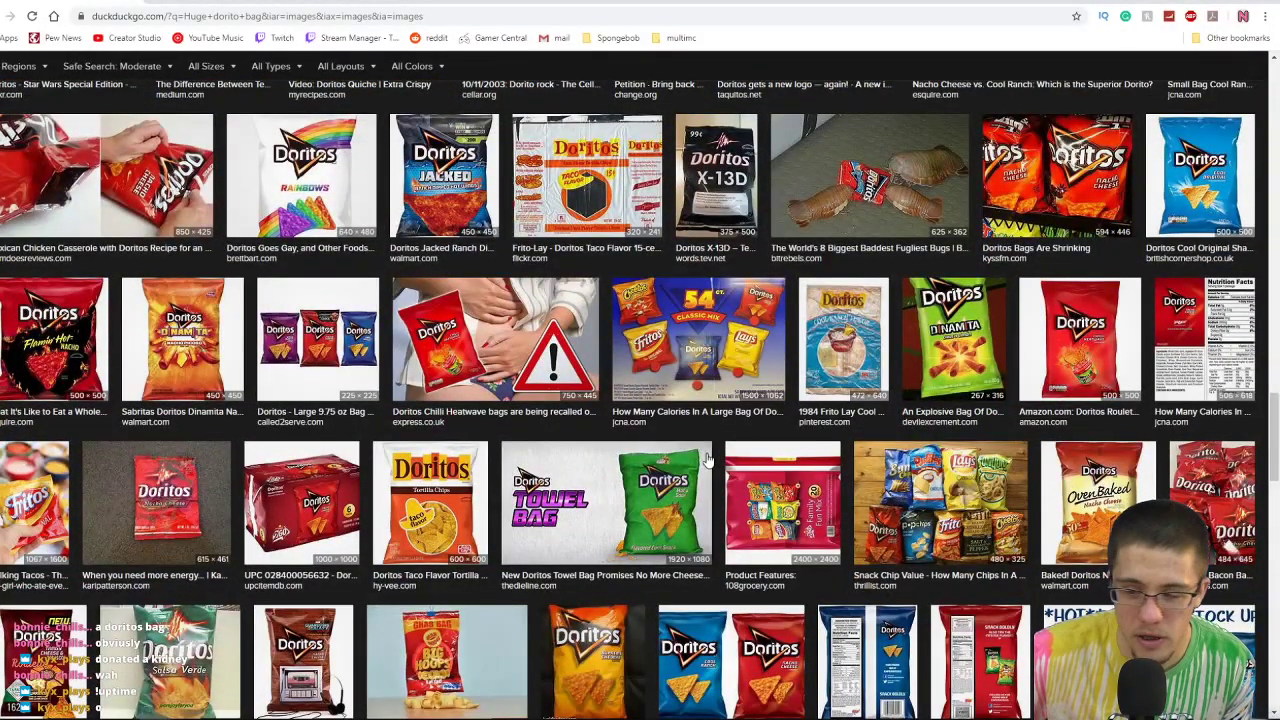
scroll(916, 422, "down", 3)
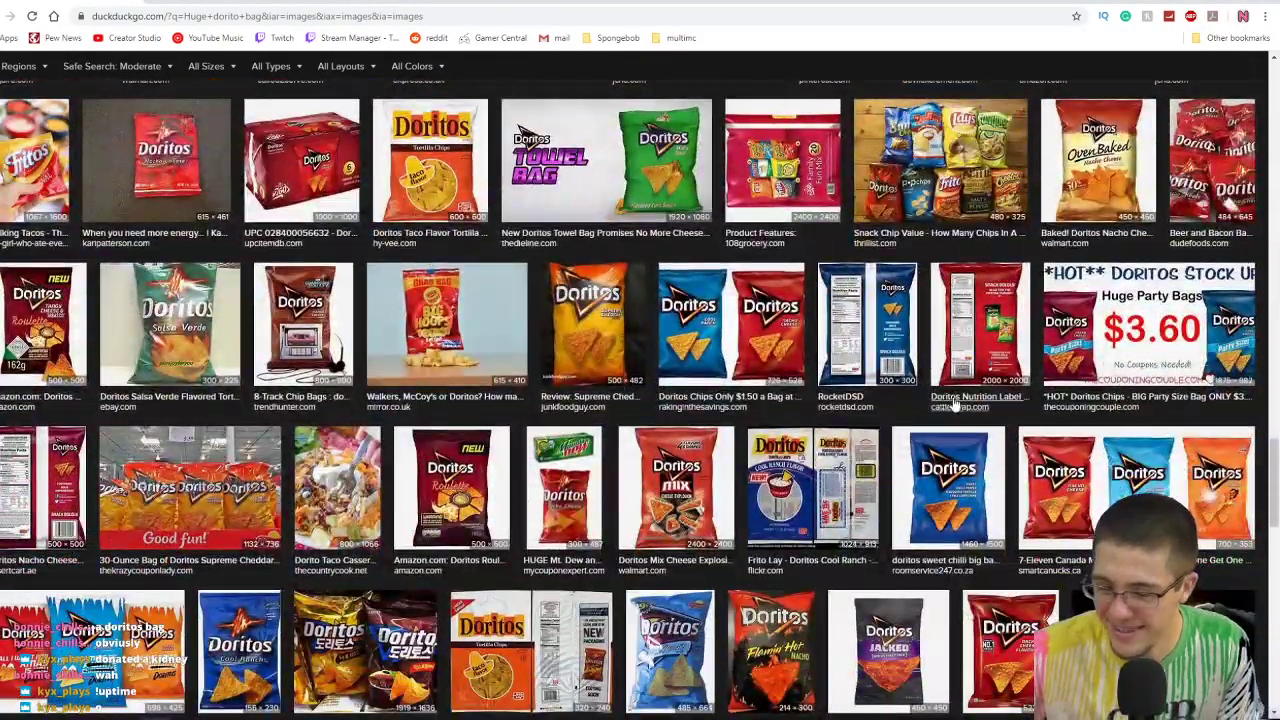
scroll(930, 410, "down", 3)
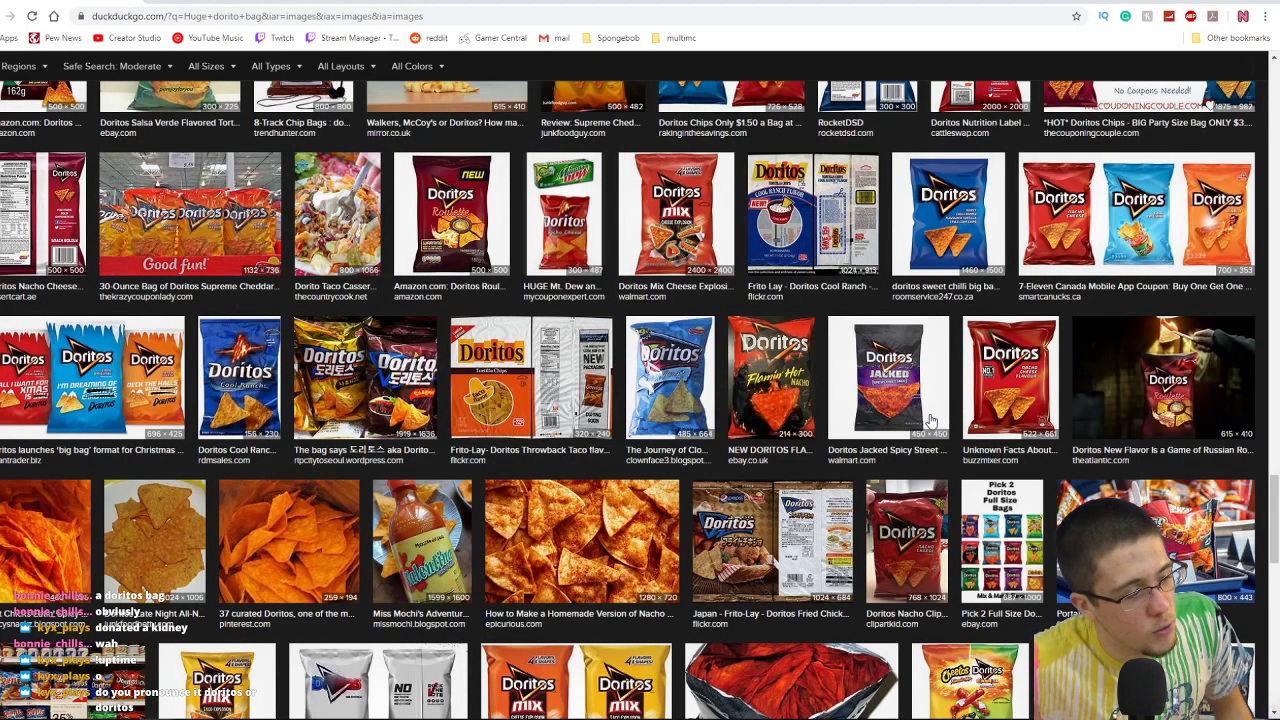
scroll(708, 440, "down", 5)
scroll(640, 400, "down", 8)
scroll(360, 390, "up", 4)
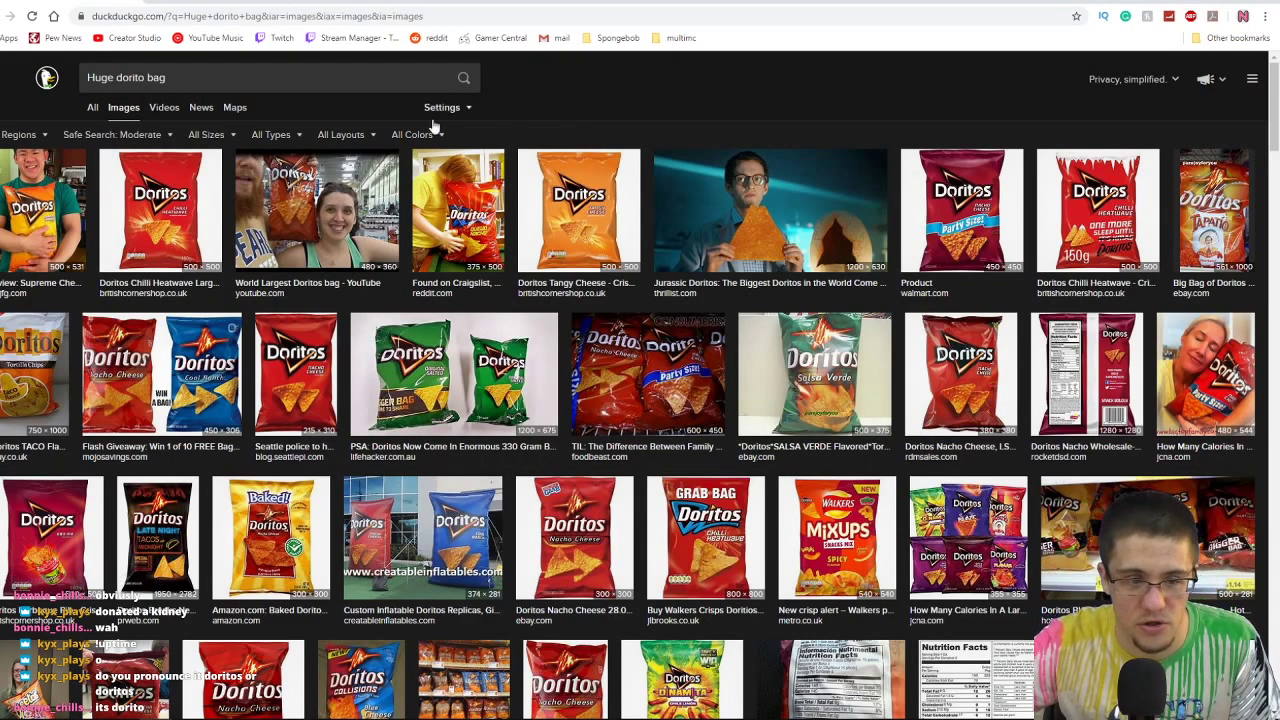
Reopen the 500 × 531 Supreme Cheddar Doritos photo and copy the image.
left_click(68, 218)
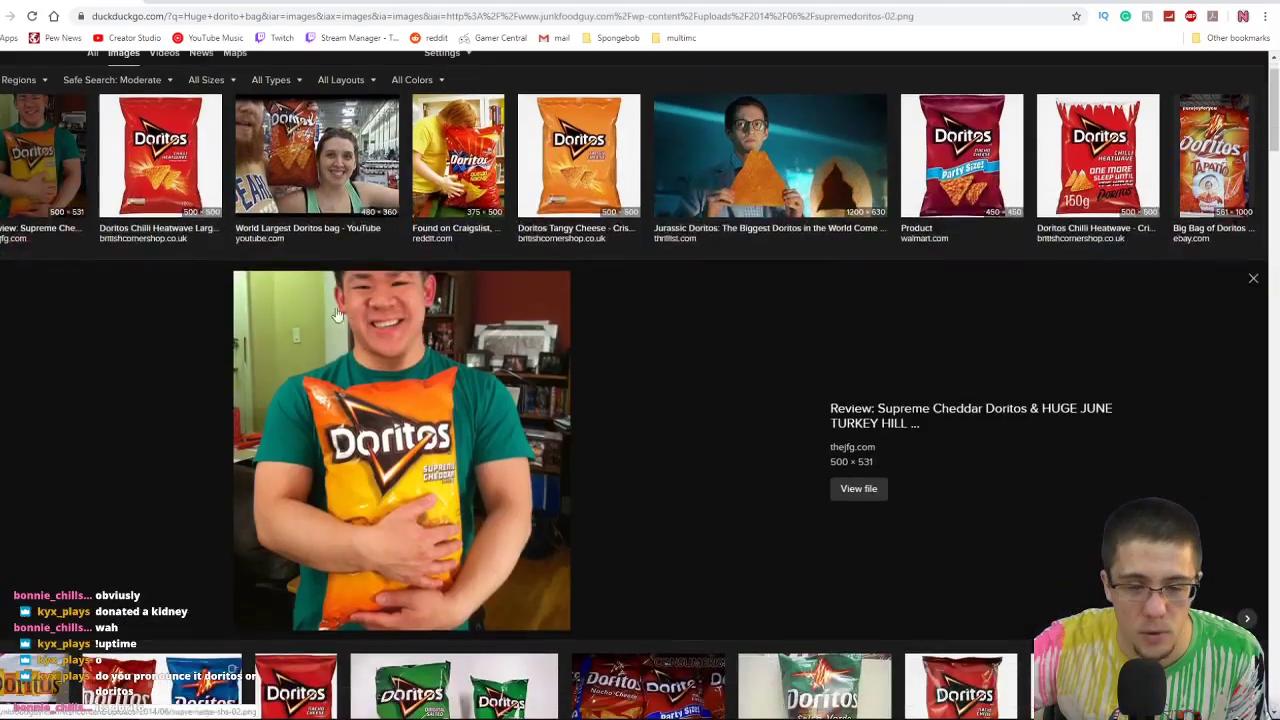
right_click(367, 328)
left_click(407, 465)
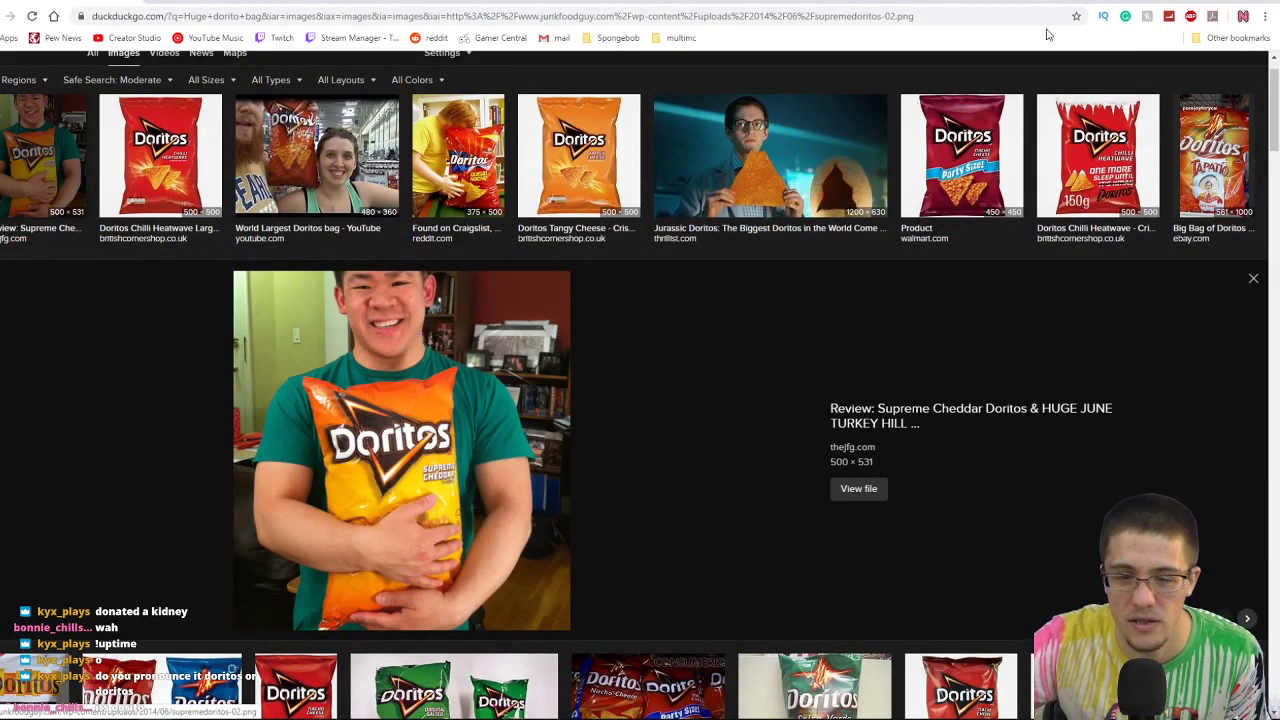
Paste the Doritos photo into the Paint 3D collage and move it above the UK map.
key("alt+Tab")
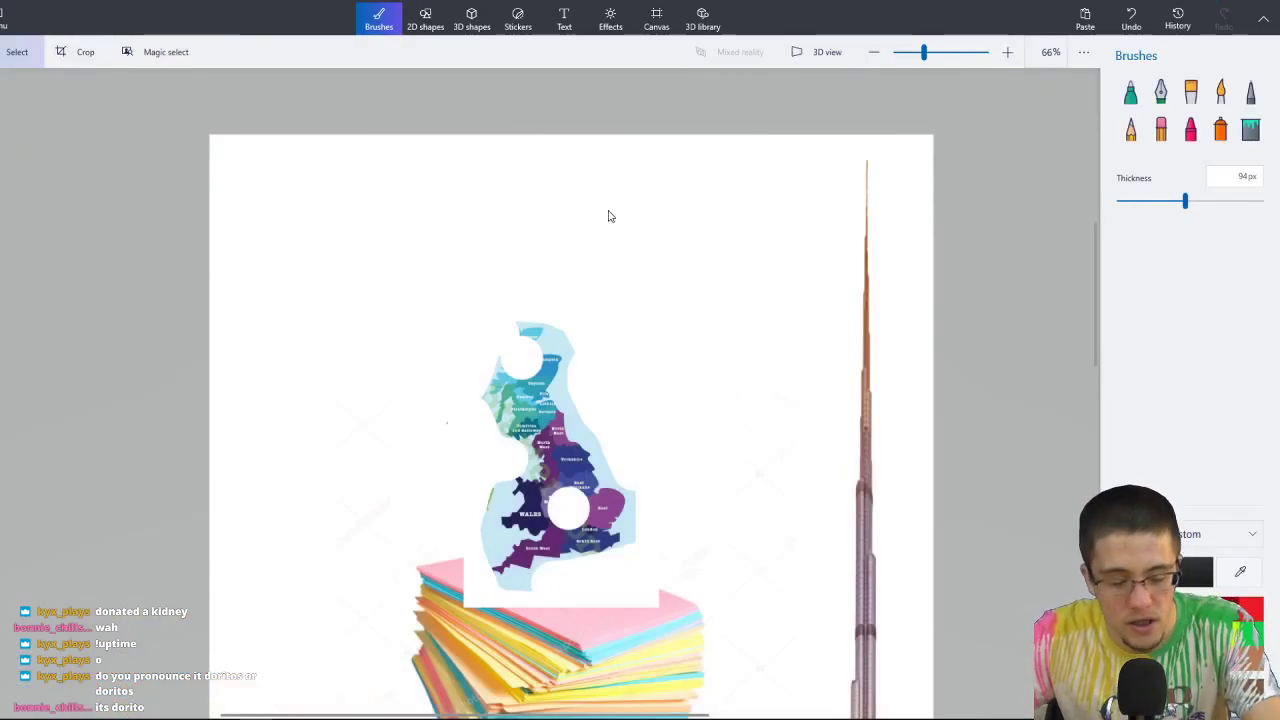
key("ctrl+v")
left_click_drag(540, 390, 527, 188)
scroll(527, 188, "up", 5, "ctrl")
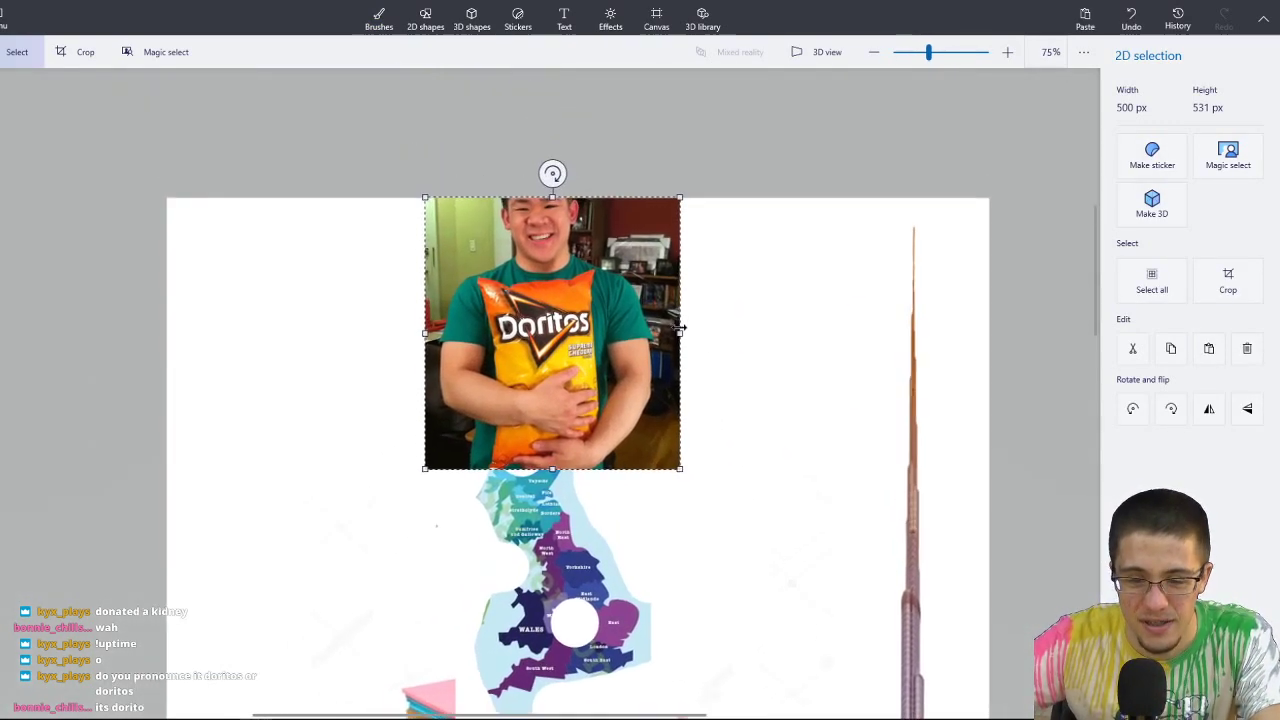
Resize the Doritos photo to about 1010 px wide and centre it just above the map.
left_click_drag(681, 329, 741, 330)
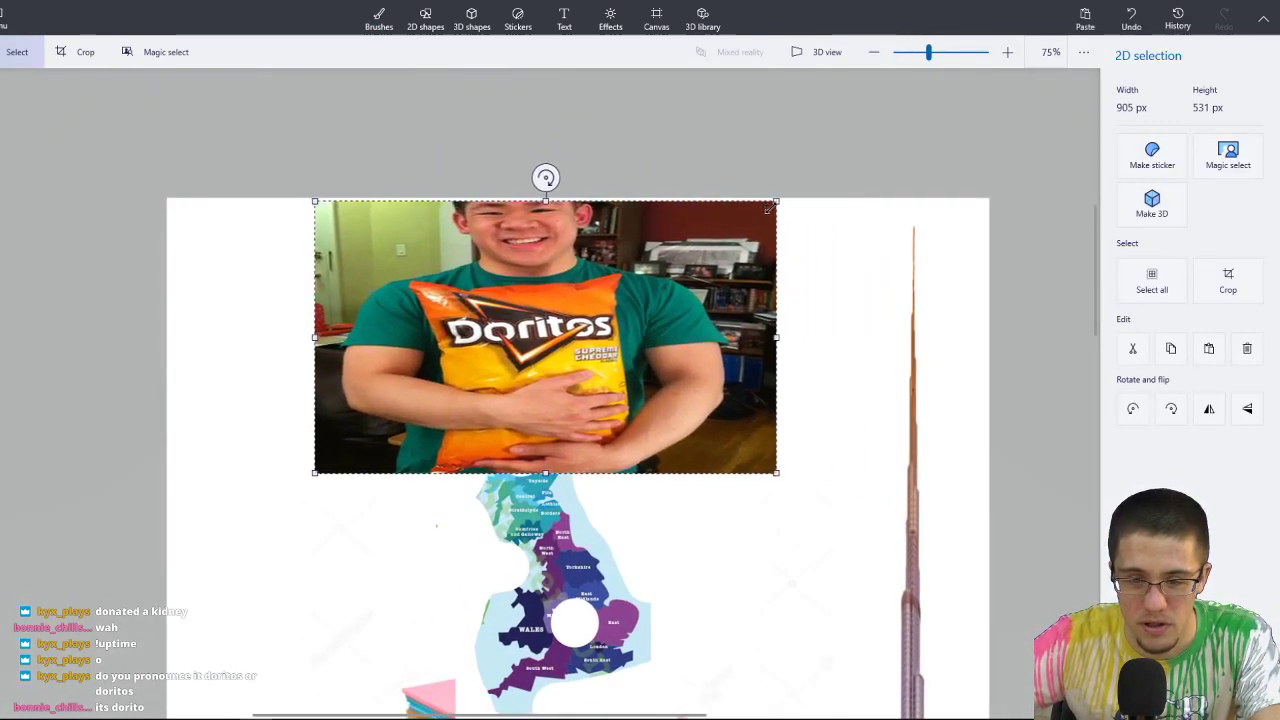
left_click_drag(778, 202, 646, 274)
left_click_drag(549, 383, 612, 333)
left_click_drag(709, 321, 893, 321)
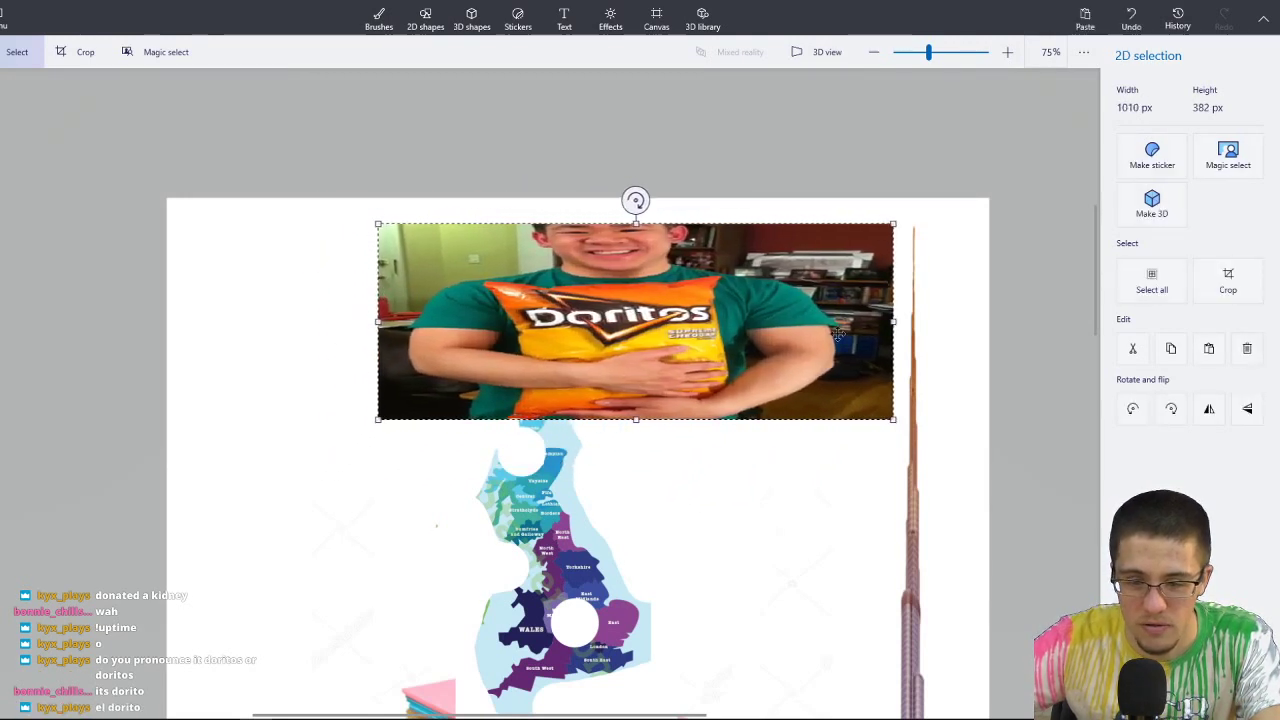
left_click_drag(814, 333, 738, 339)
left_click(766, 197)
scroll(720, 267, "down", 3)
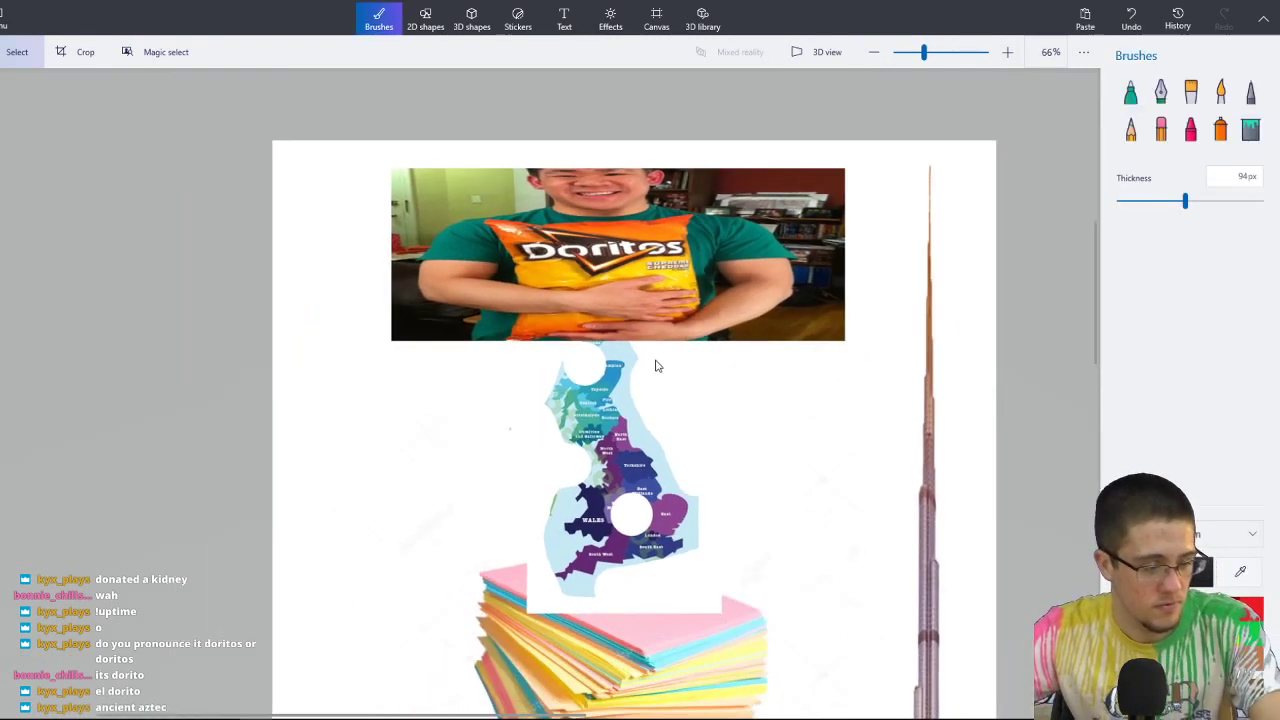
scroll(620, 382, "down", 2)
scroll(562, 434, "down", 2)
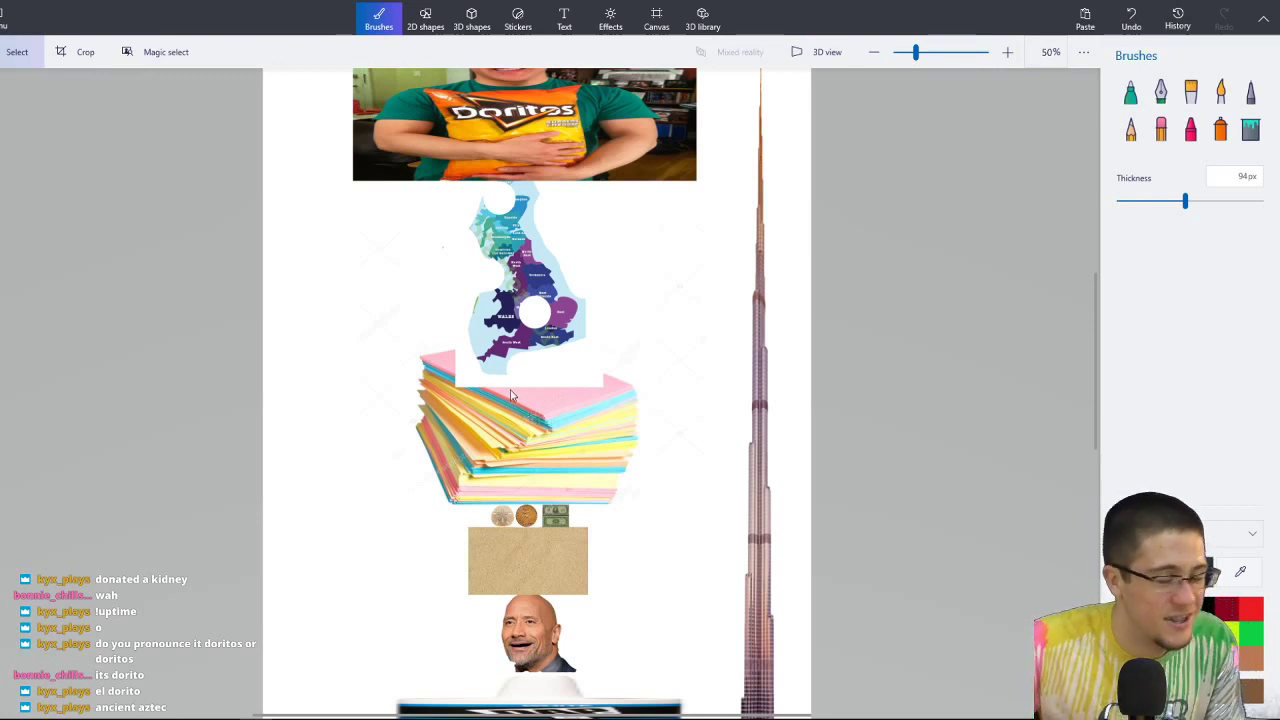
scroll(629, 317, "down", 4)
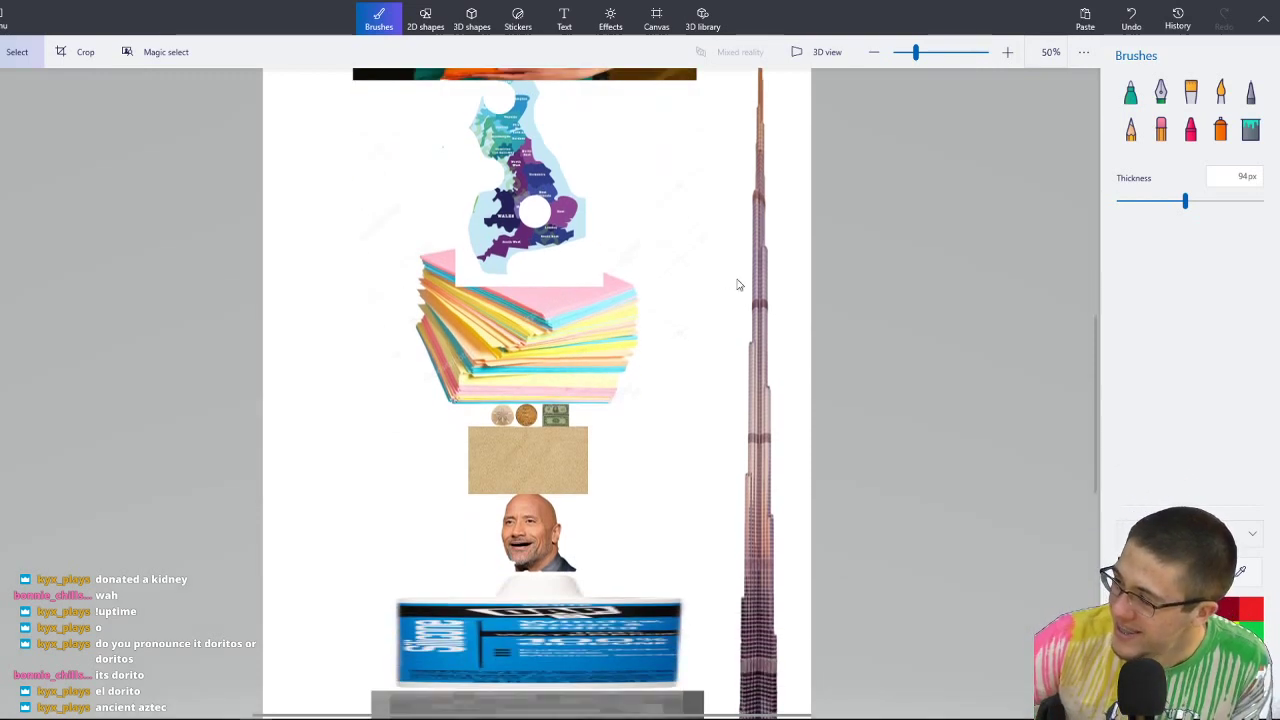
scroll(530, 375, "down", 1)
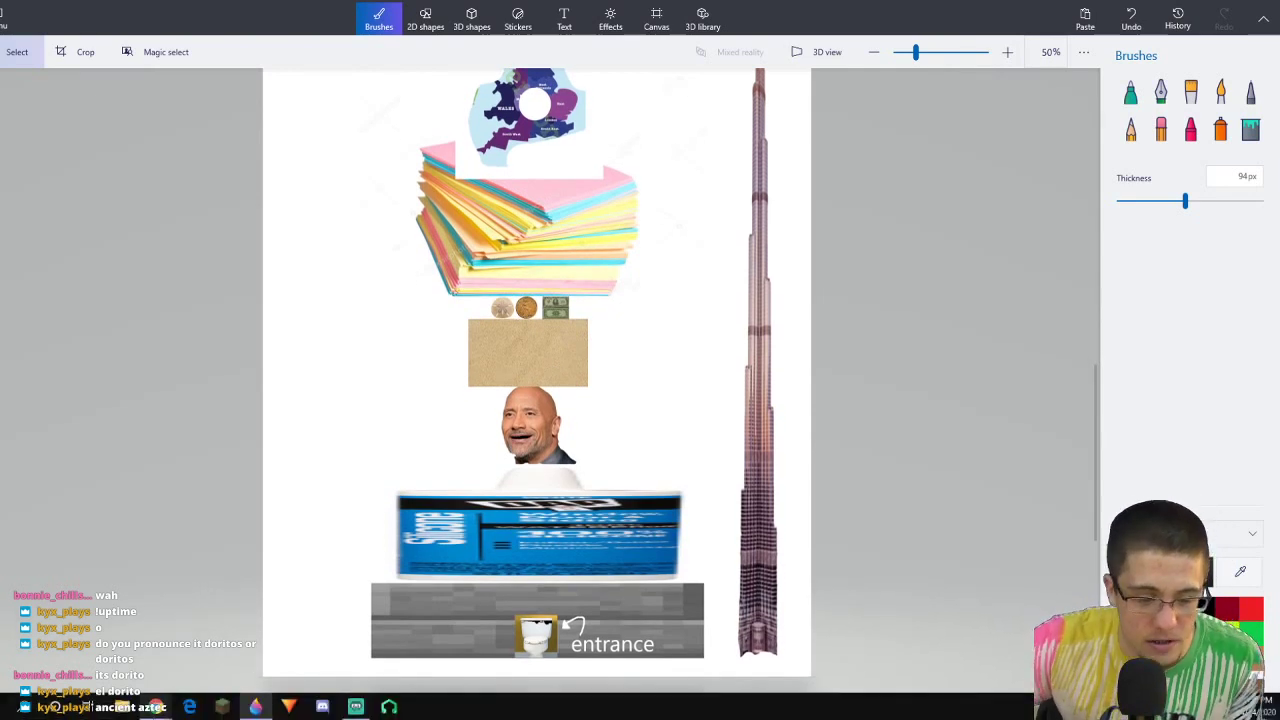
Return to the 'Huge dorito bag' results in Chrome and close the enlarged Doritos preview.
mouse_move(156, 706)
left_click(221, 651)
scroll(296, 268, "up", 1)
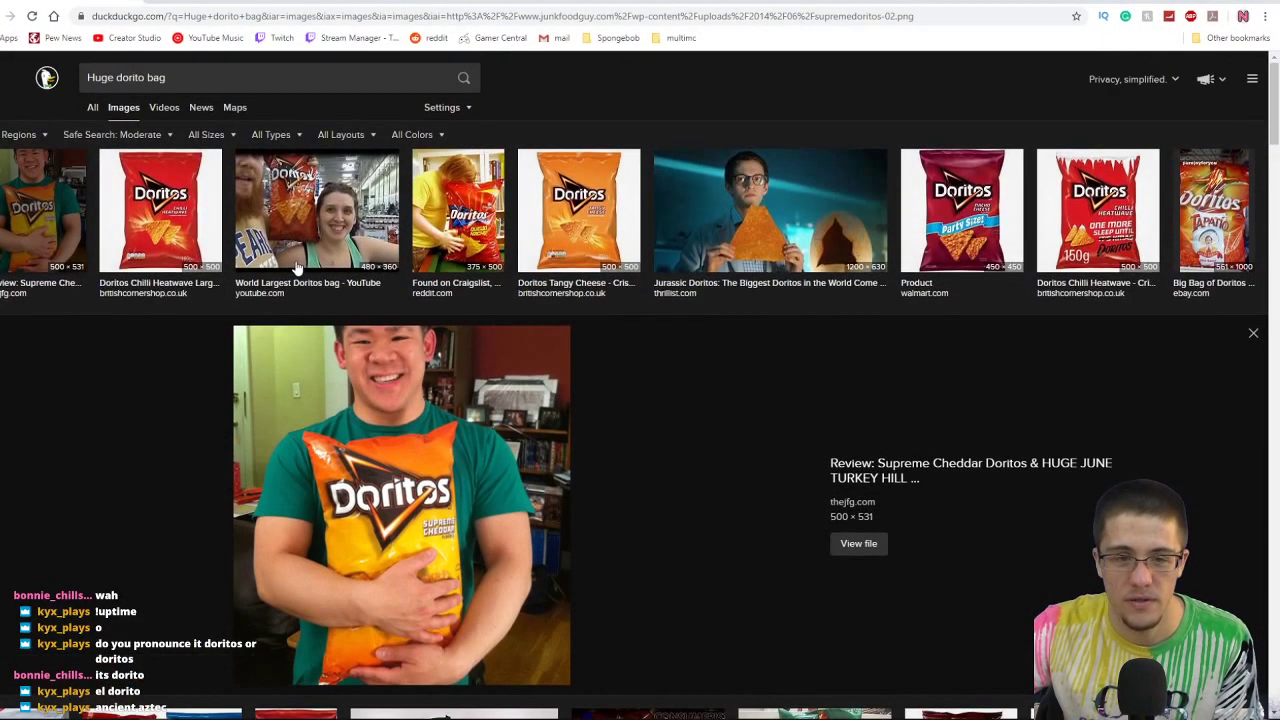
left_click(1240, 339)
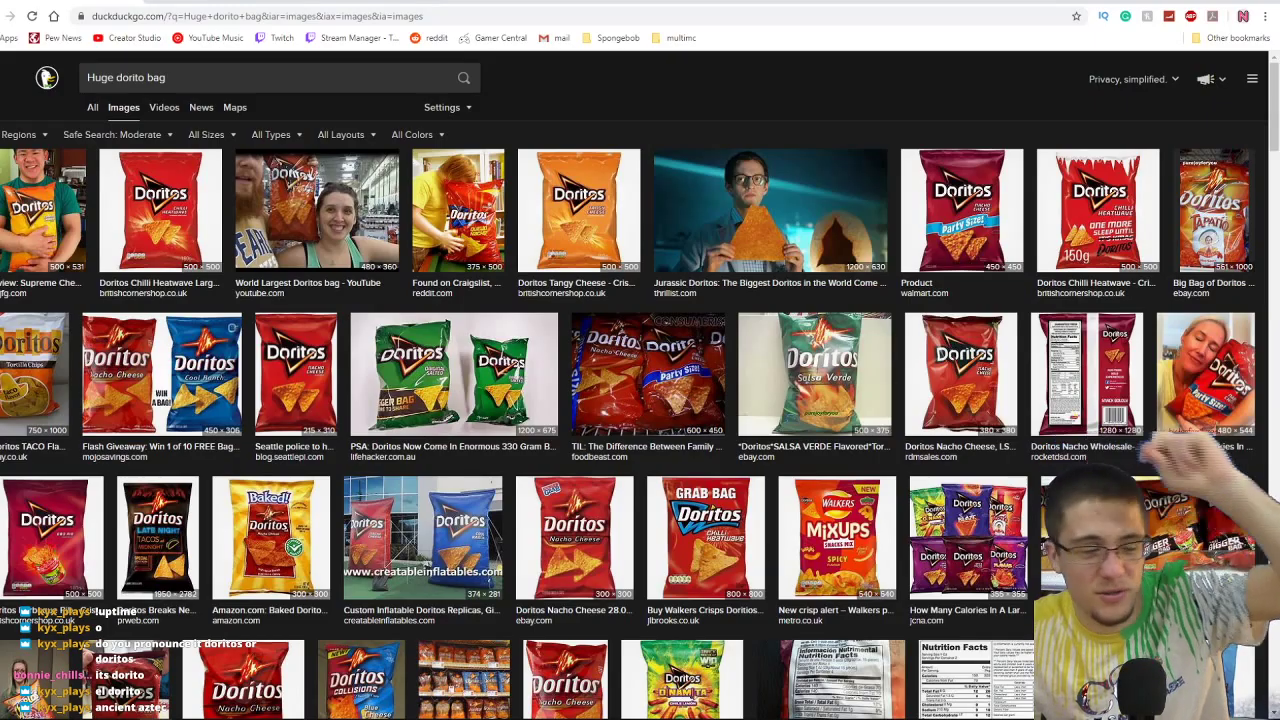
key("alt+Tab")
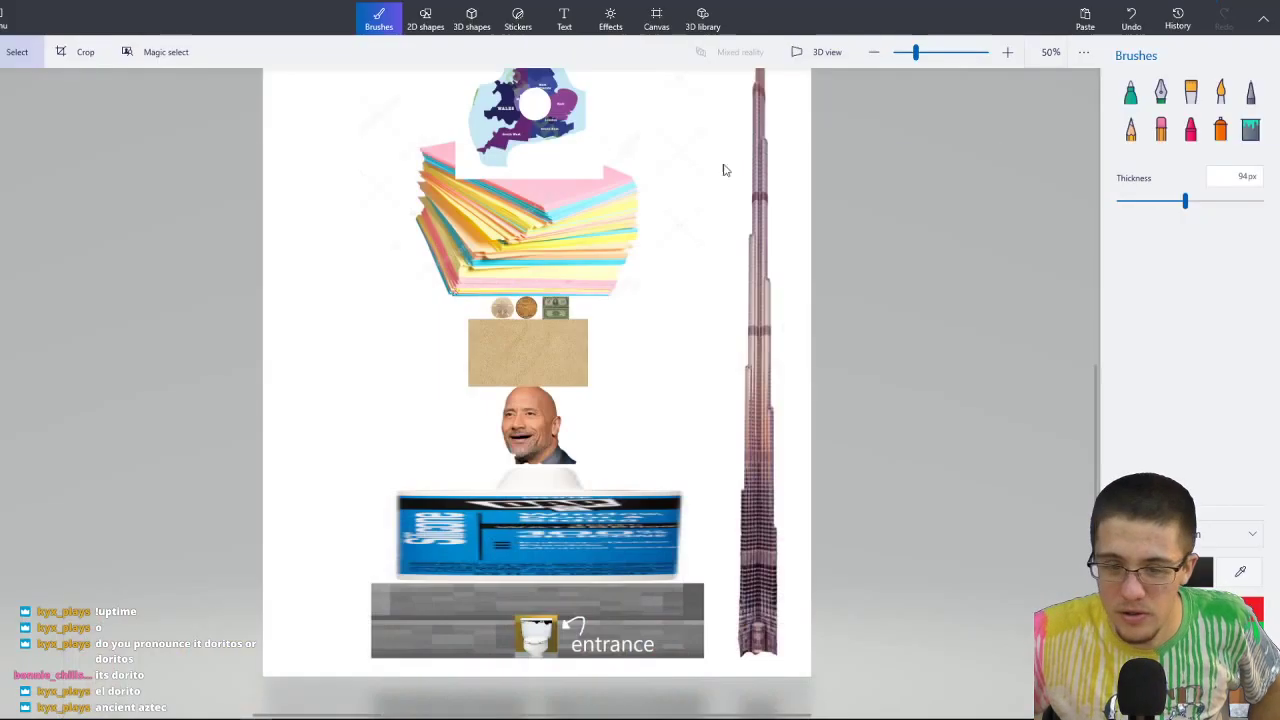
scroll(688, 171, "up", 5)
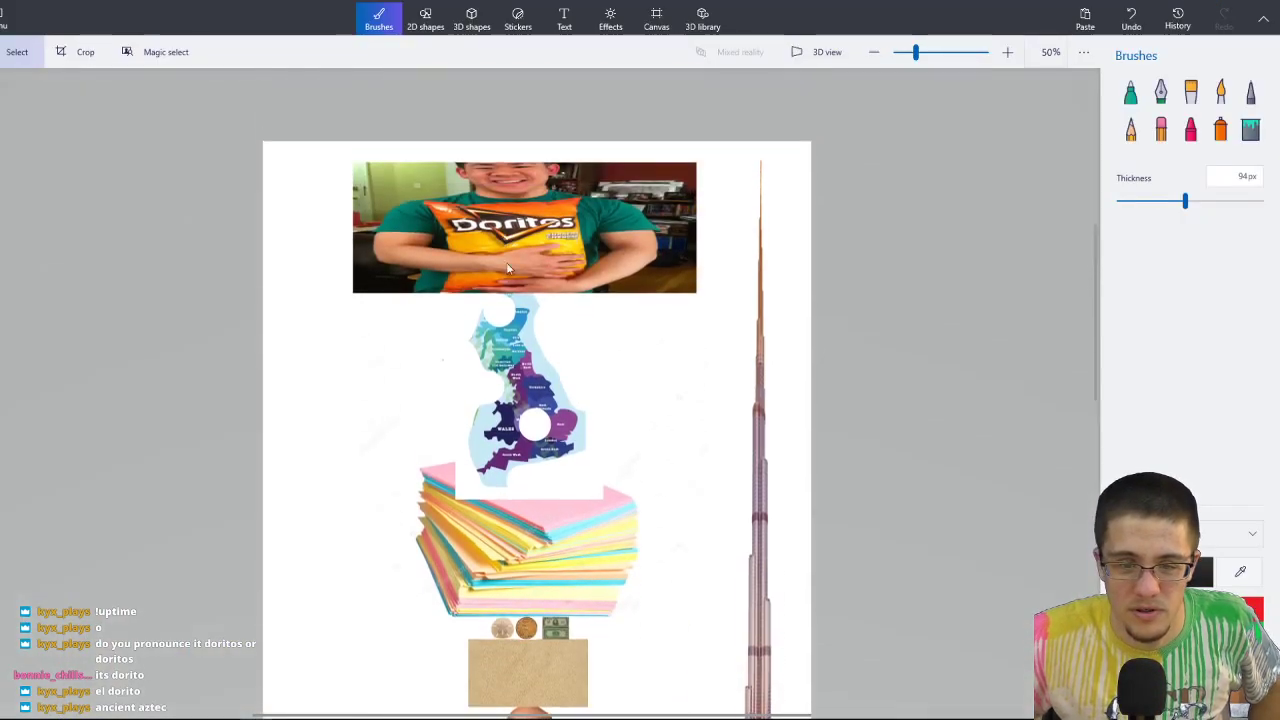
scroll(517, 313, "down", 5)
scroll(413, 459, "up", 4)
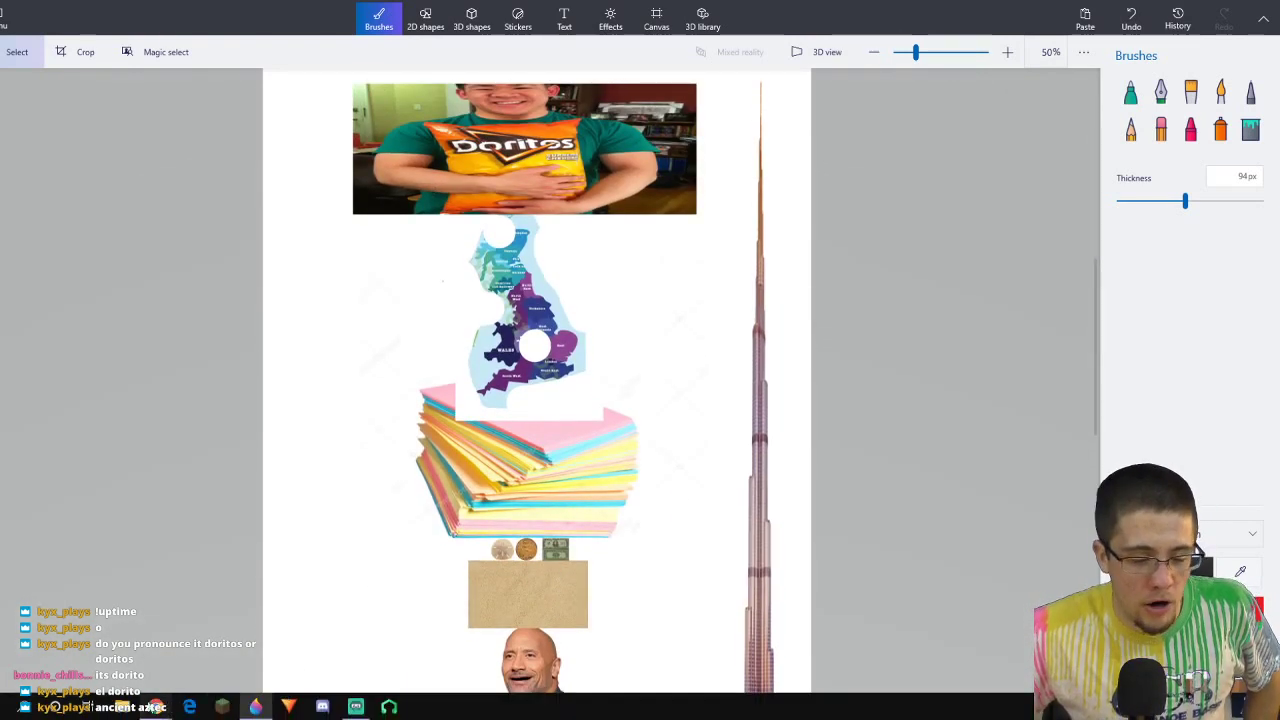
mouse_move(155, 708)
left_click(233, 640)
Search images for 'elevator' and preview the 2000 × 1500 neon-lit elevator shaft photo.
left_click(140, 78)
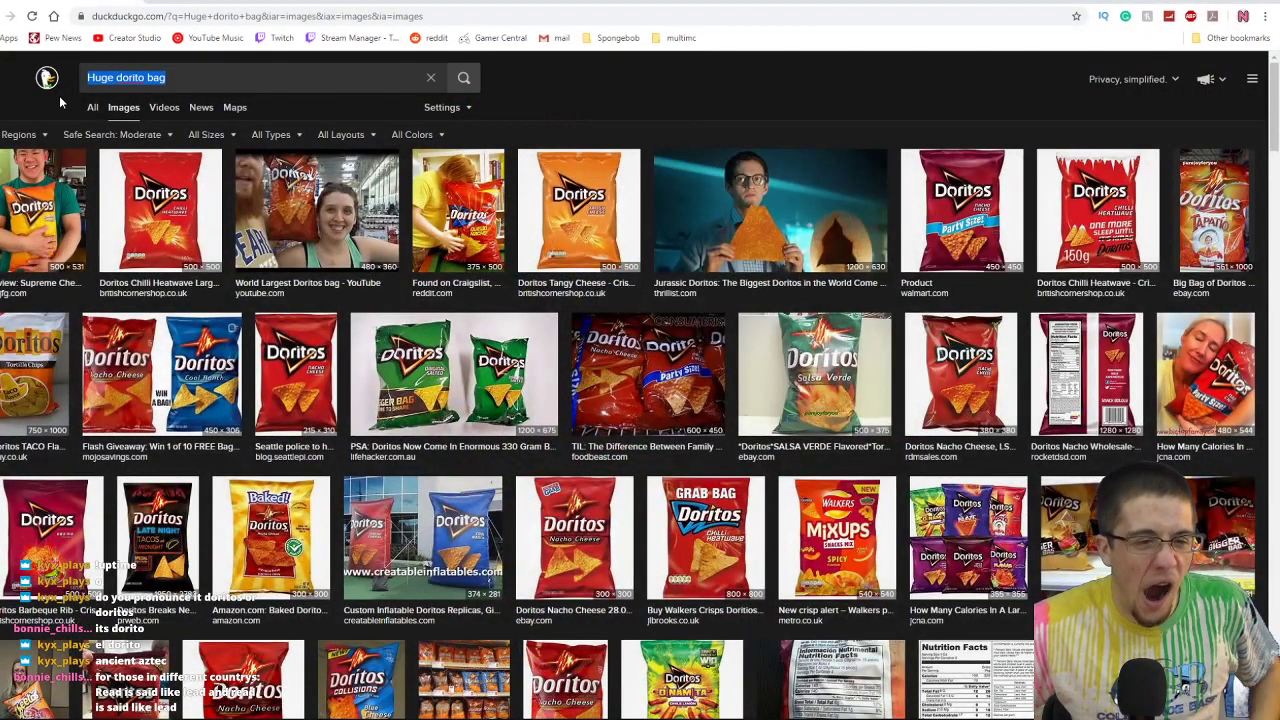
type("elevator")
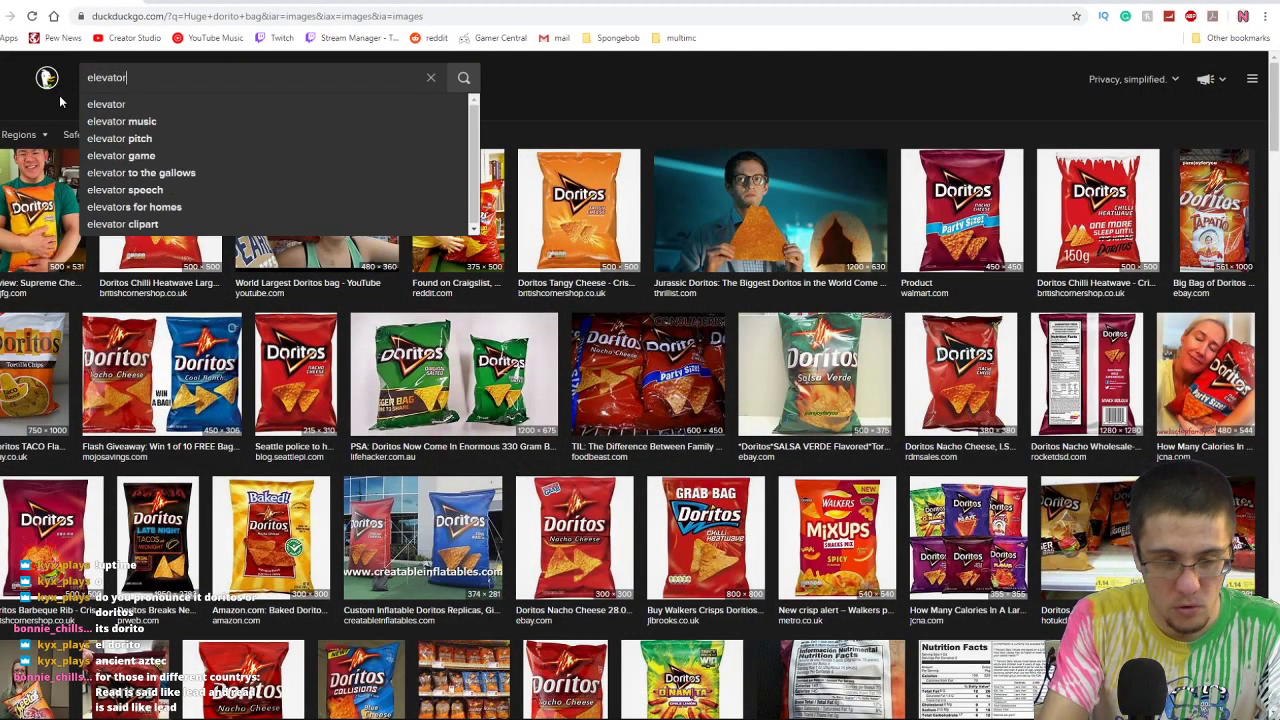
key("Return")
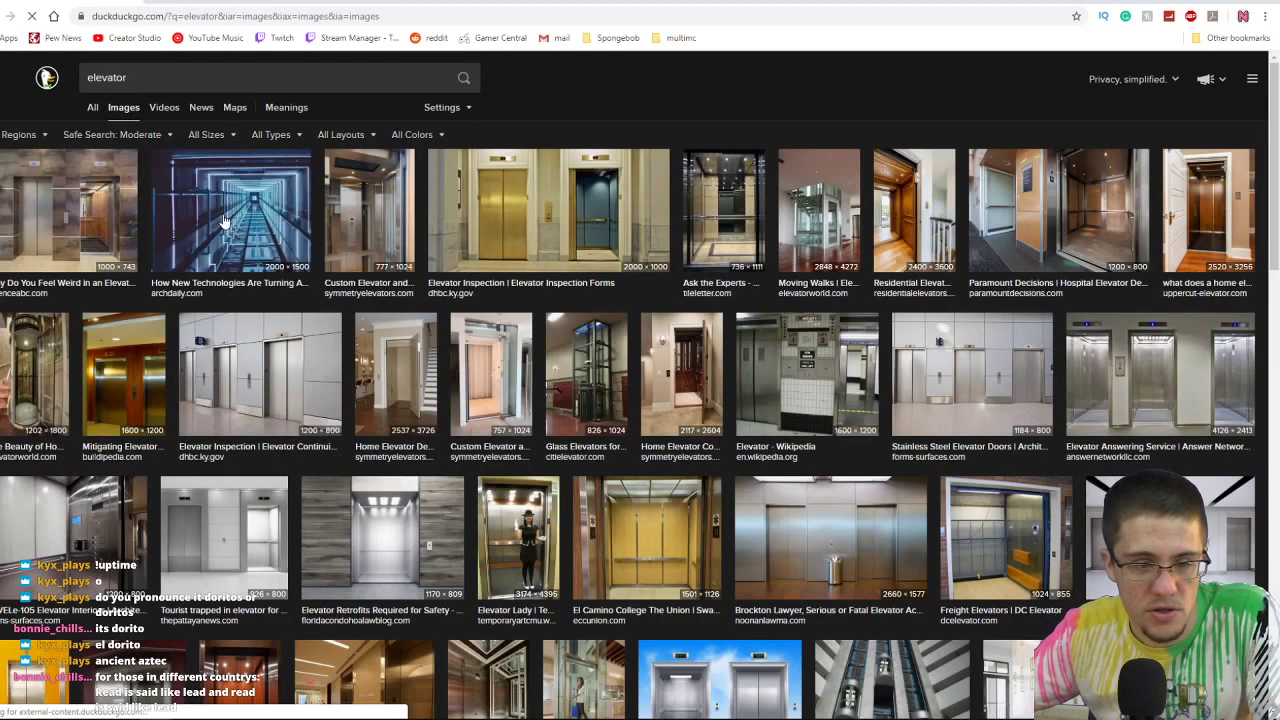
left_click(225, 220)
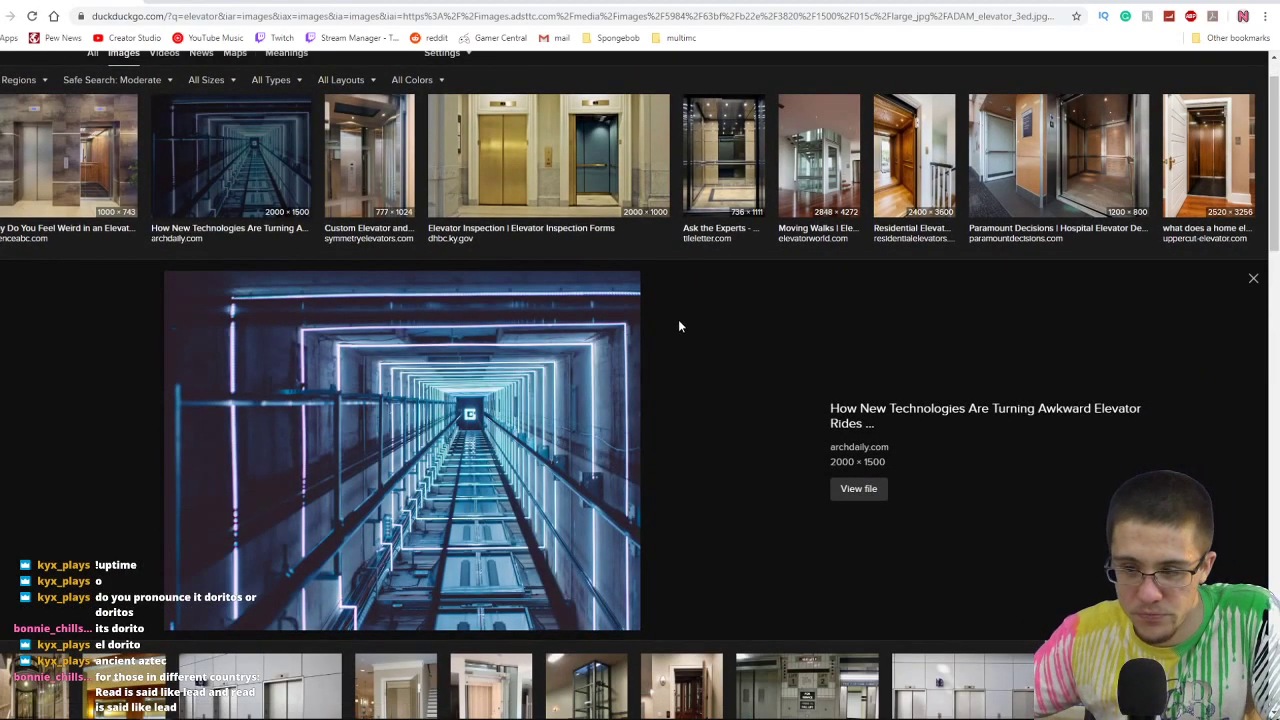
Back in Paint 3D, scroll over the collage's lower items from the sand block to the entrance block.
key("alt+Tab")
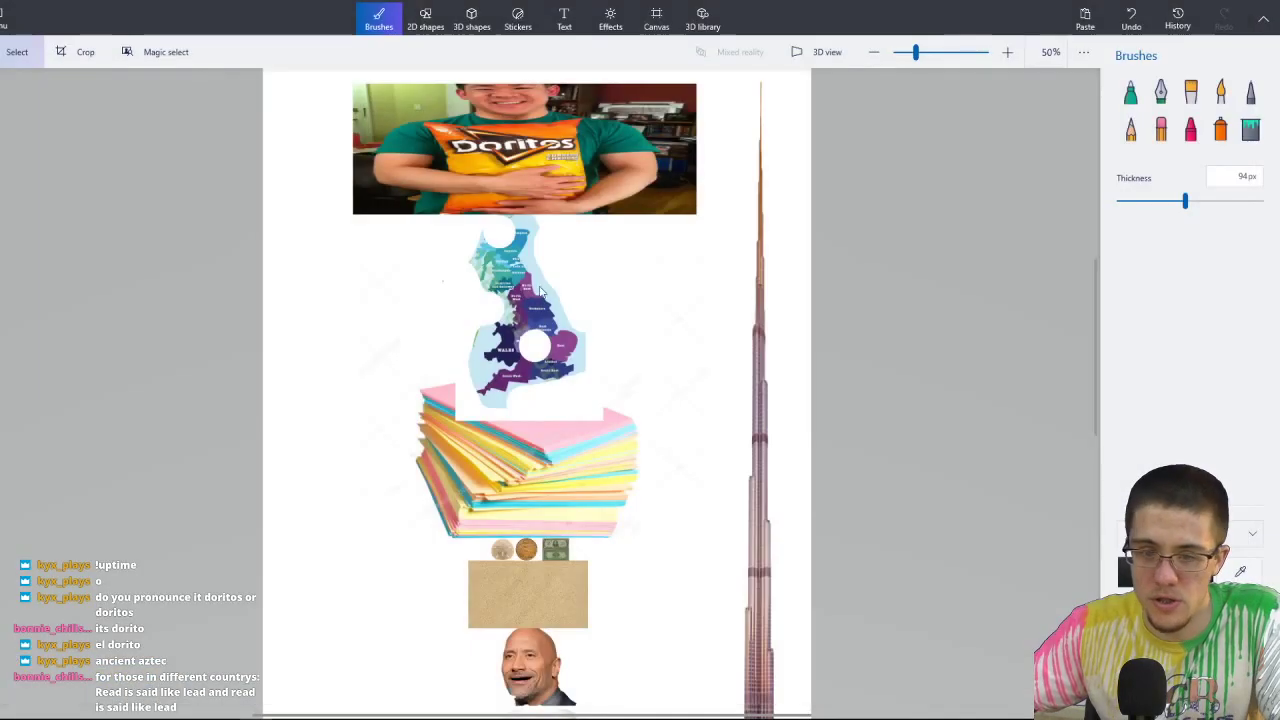
scroll(460, 432, "down", 5)
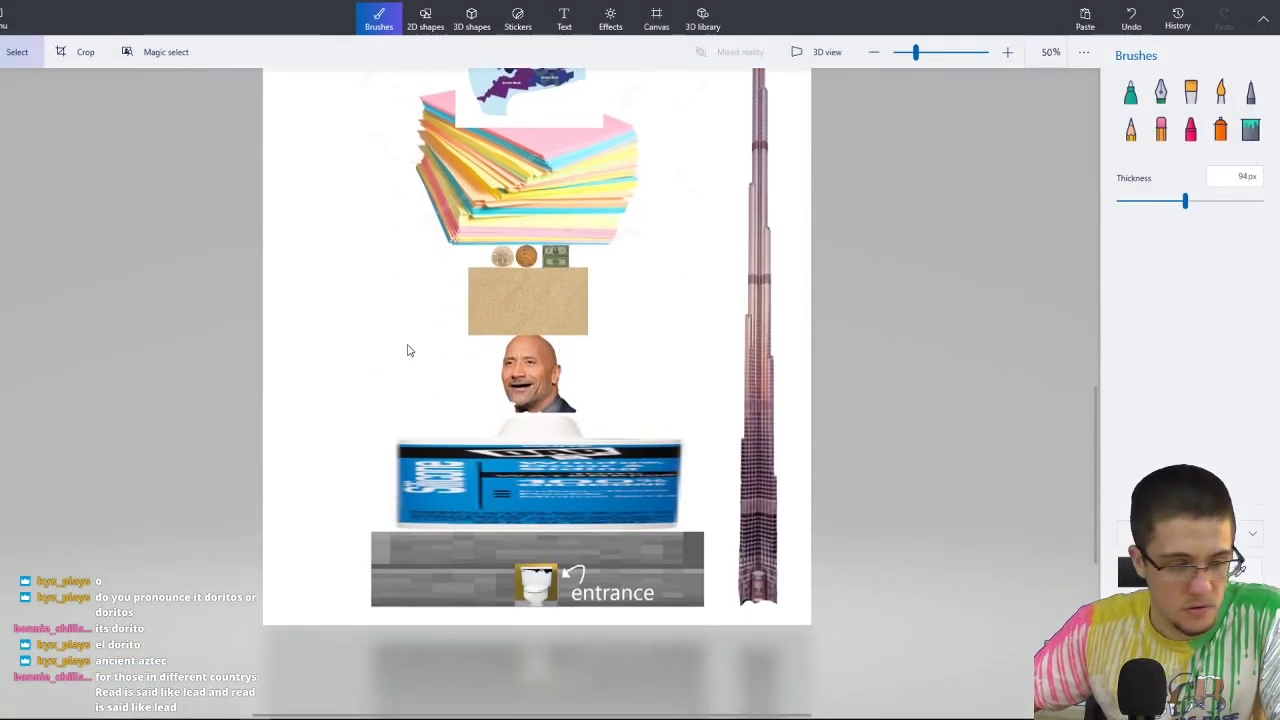
scroll(171, 546, "up", 5, "ctrl")
scroll(597, 460, "up", 1)
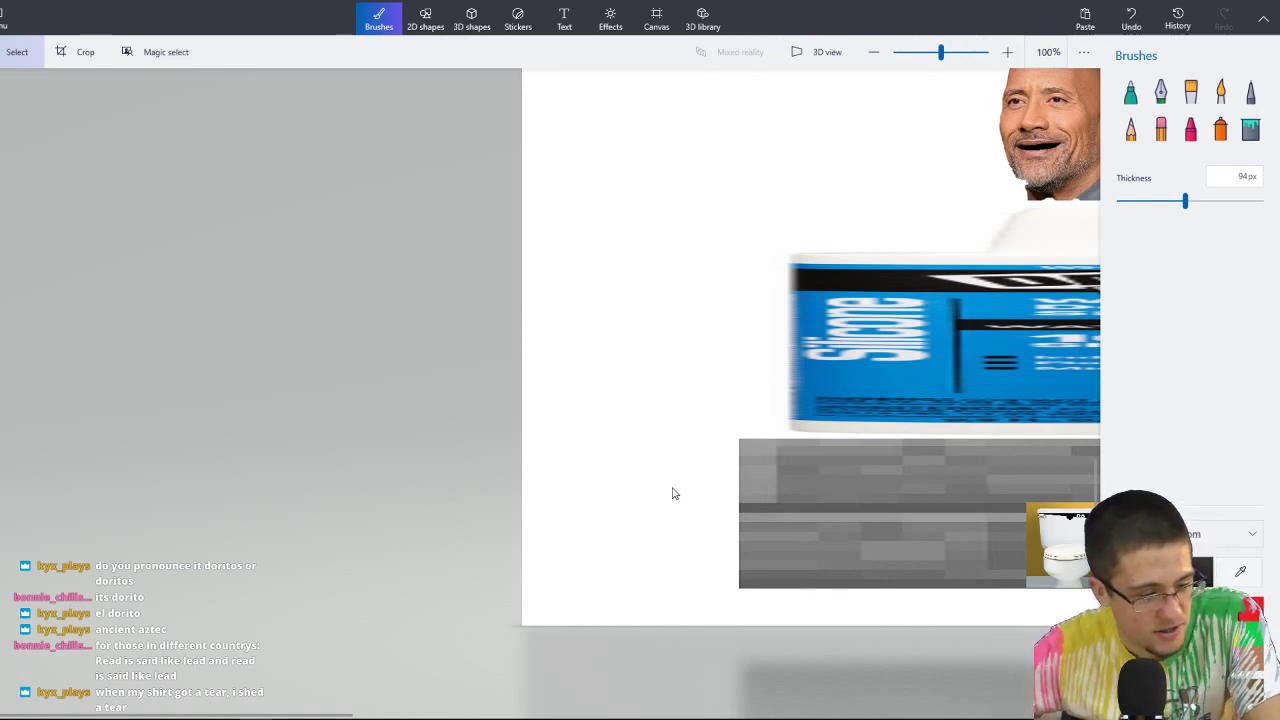
scroll(578, 445, "down", 2)
scroll(543, 404, "up", 3)
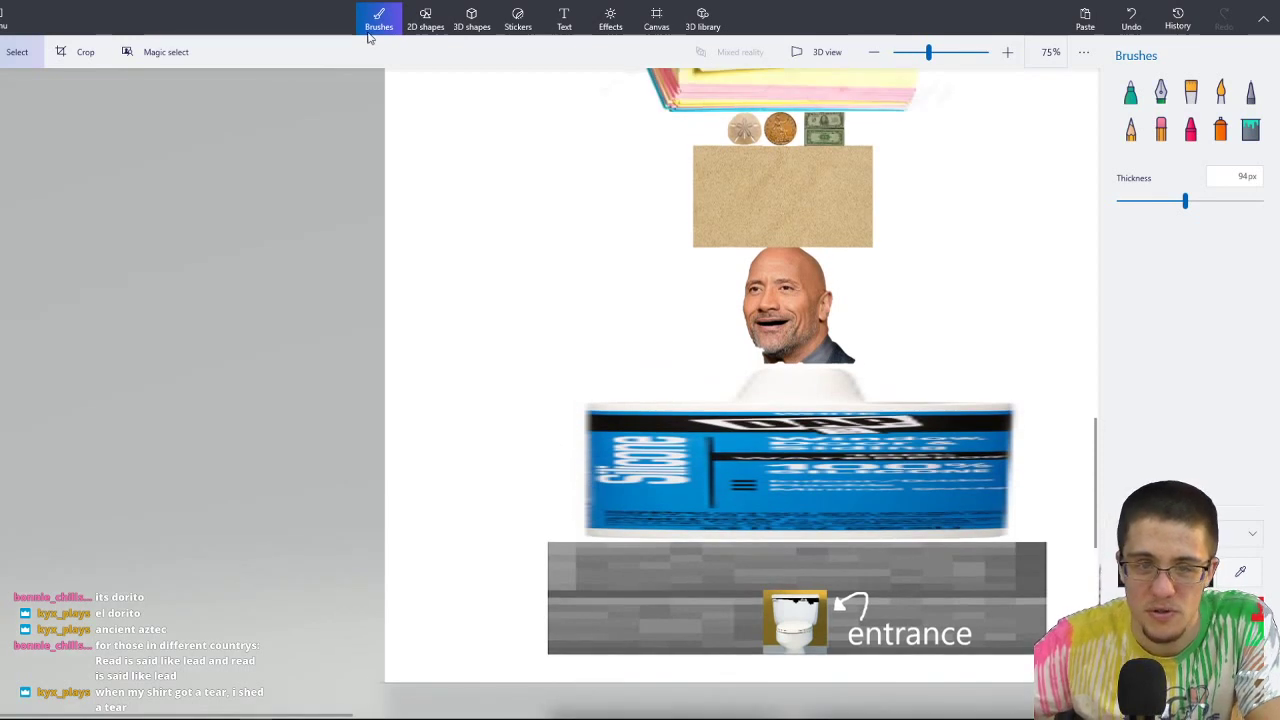
Draw a rectangle with a charcoal outline and charcoal fill higher up the page, then undo it.
left_click(425, 20)
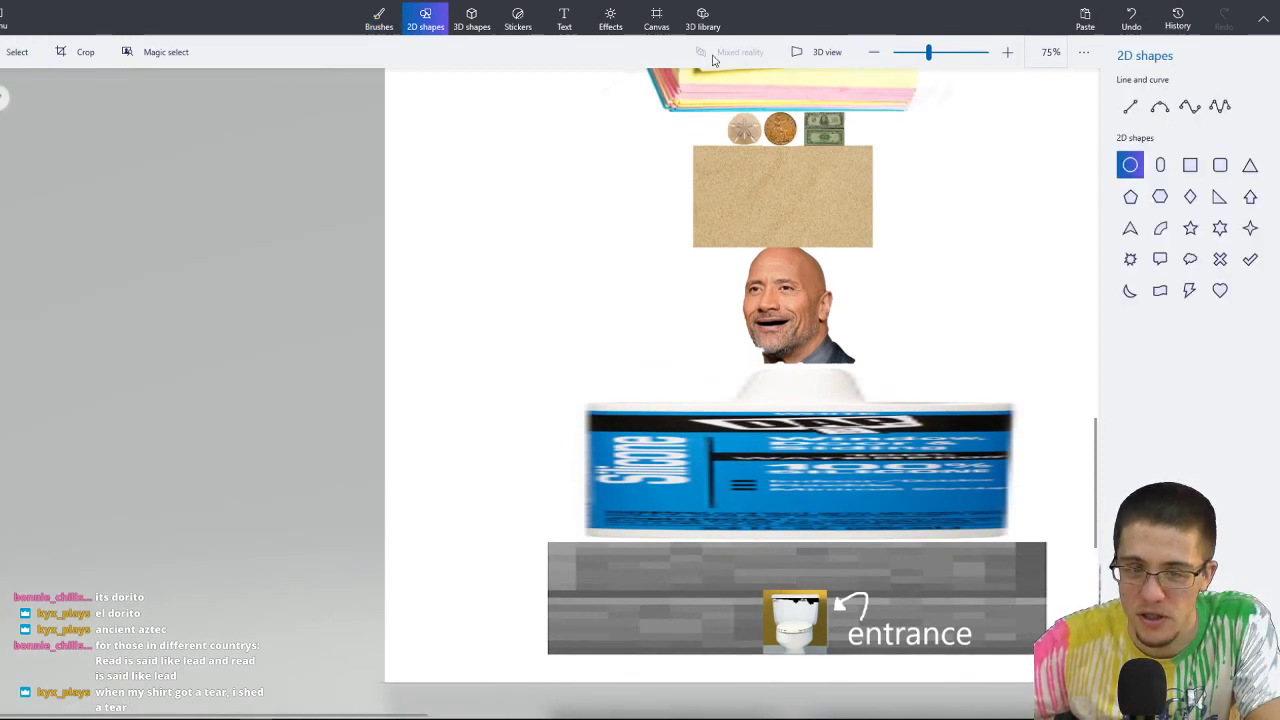
left_click(1188, 166)
left_click_drag(410, 527, 503, 653)
left_click_drag(456, 595, 452, 239)
scroll(614, 475, "up", 3)
scroll(580, 328, "up", 2)
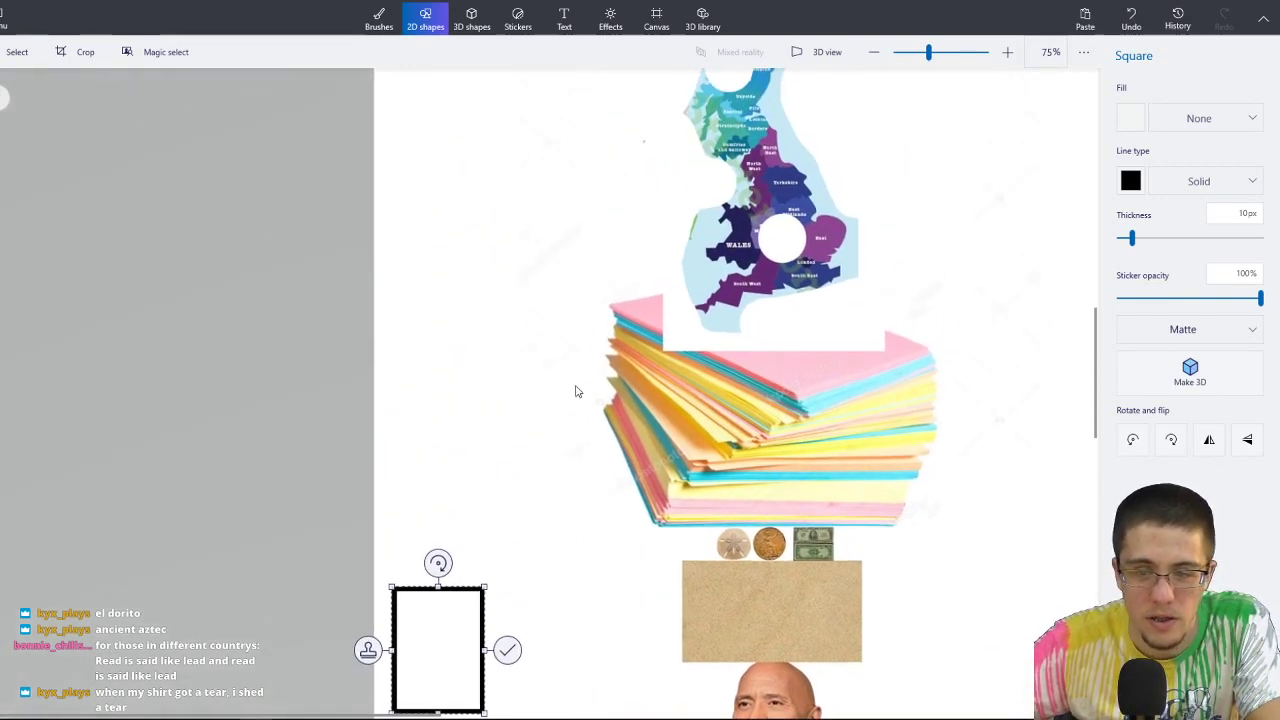
scroll(577, 503, "down", 2)
scroll(566, 273, "down", 2)
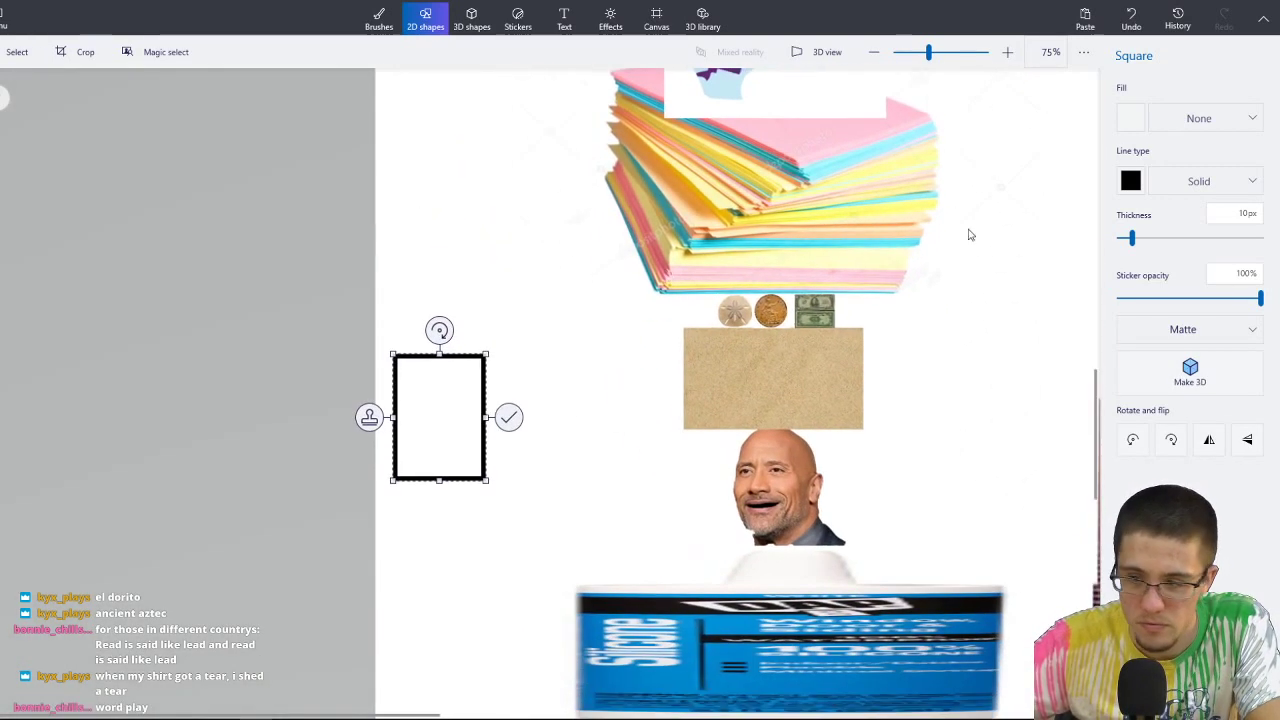
left_click(1131, 181)
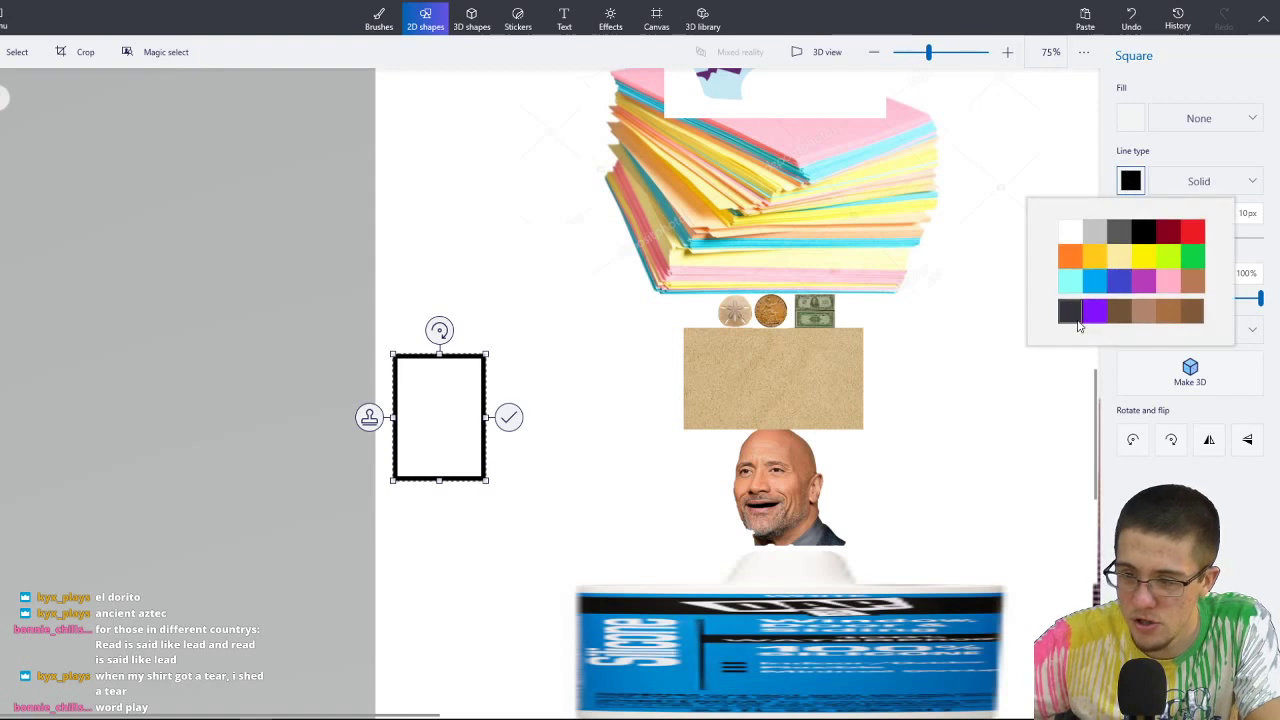
left_click(1074, 315)
left_click(1131, 118)
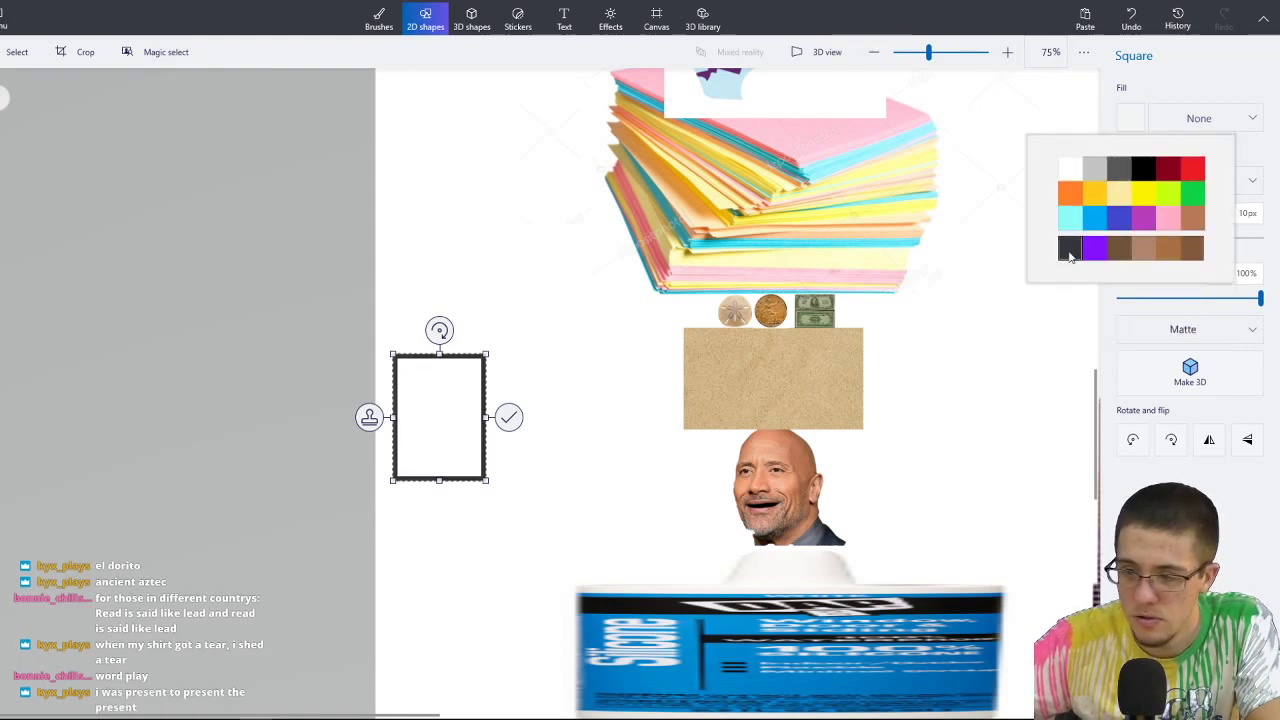
left_click(1066, 252)
left_click(530, 280)
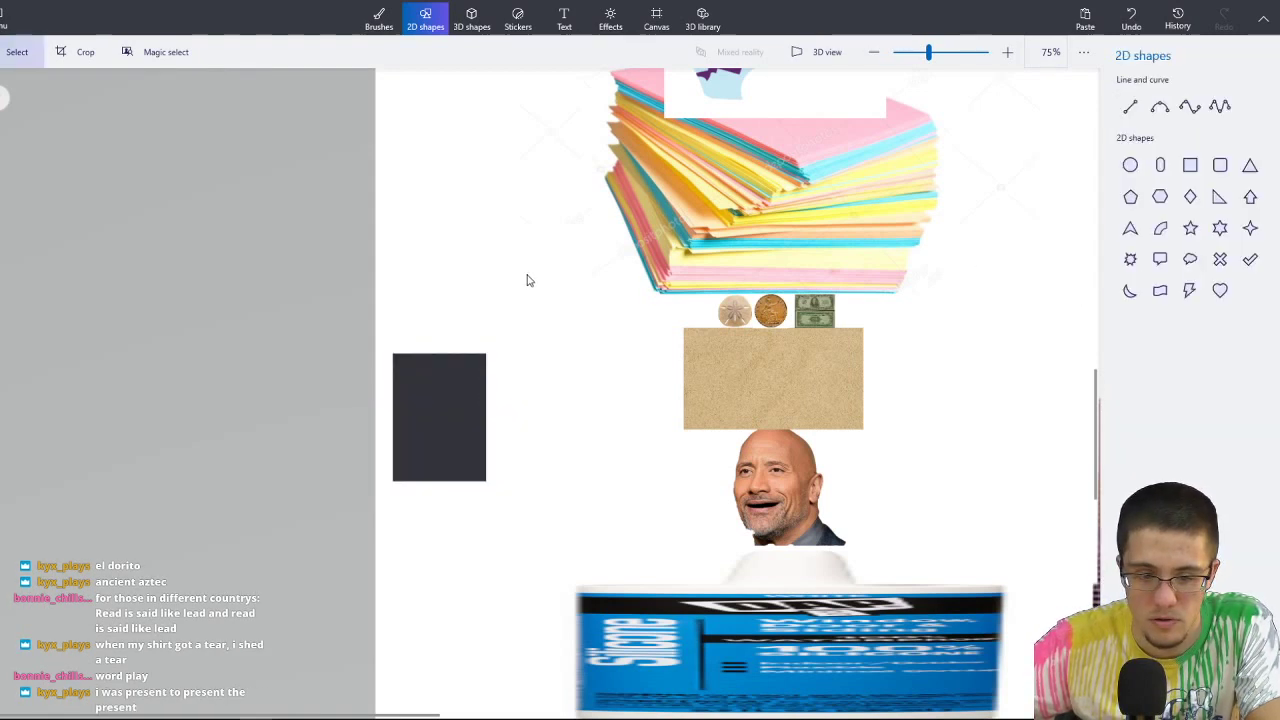
key("ctrl+z")
Redraw the rectangle left of the sand block with a white fill, slightly narrowed from the right.
left_click(1190, 165)
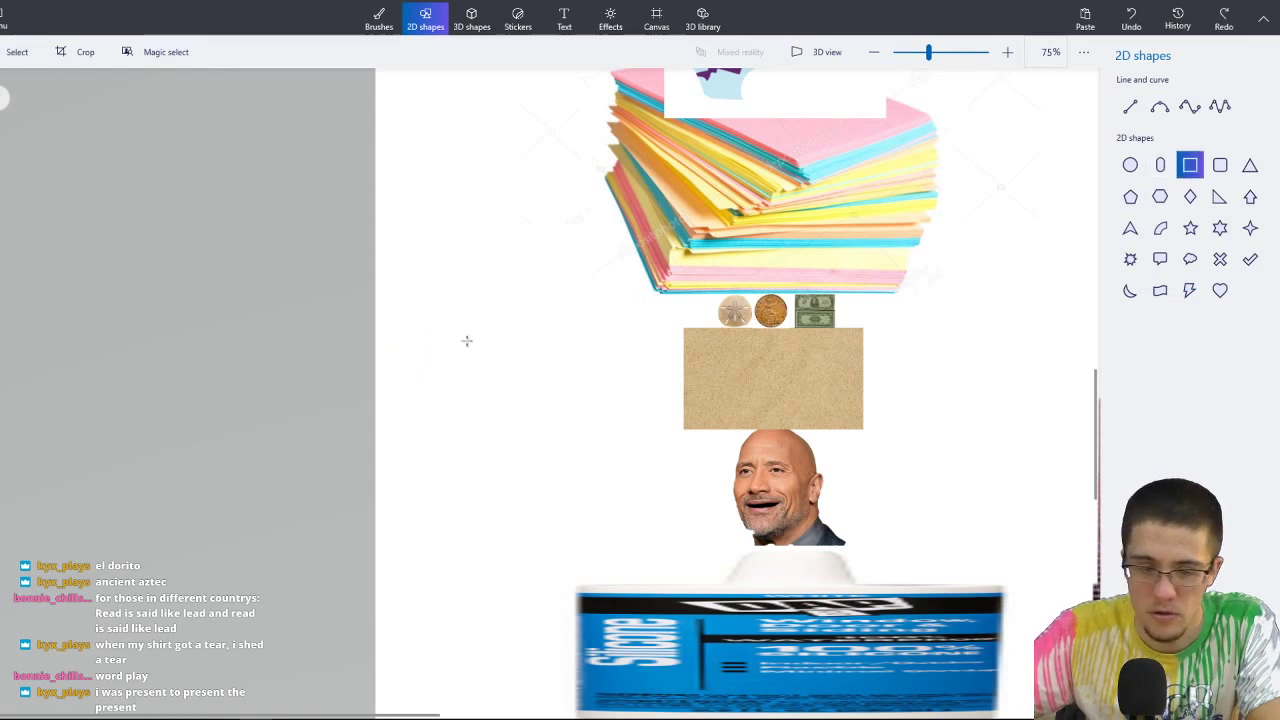
left_click_drag(400, 311, 528, 457)
left_click(1130, 118)
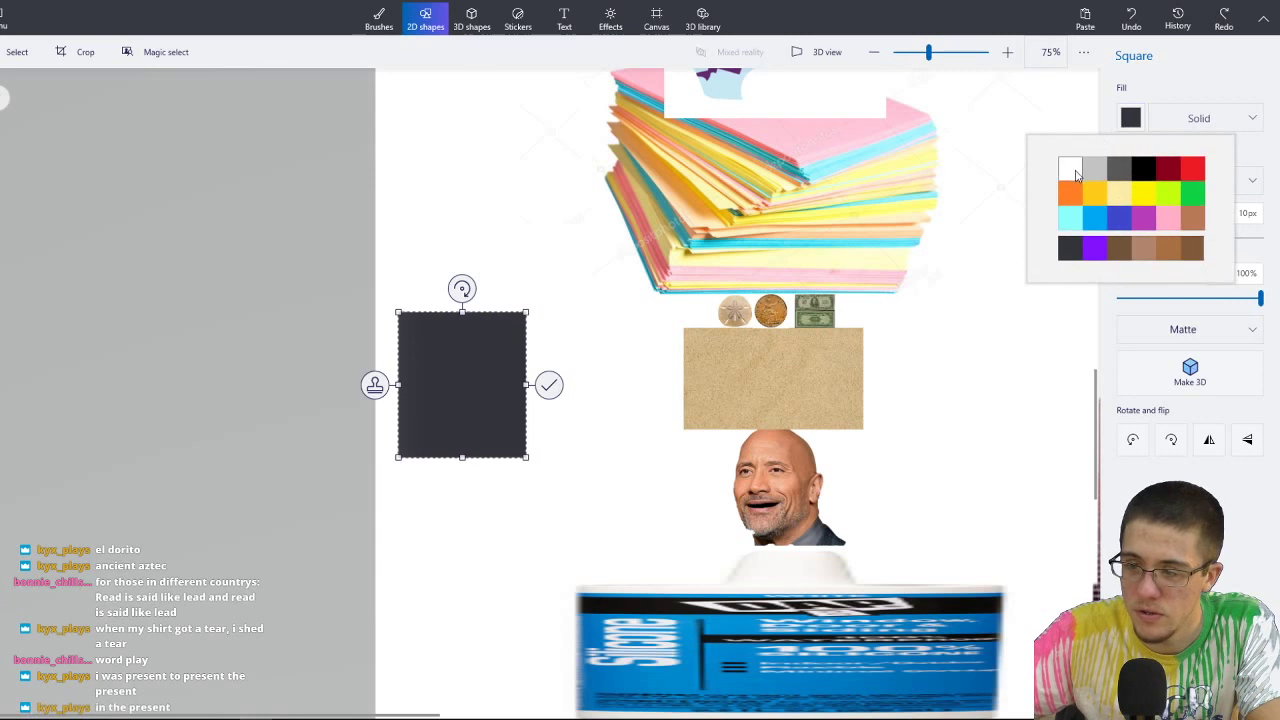
left_click(1070, 168)
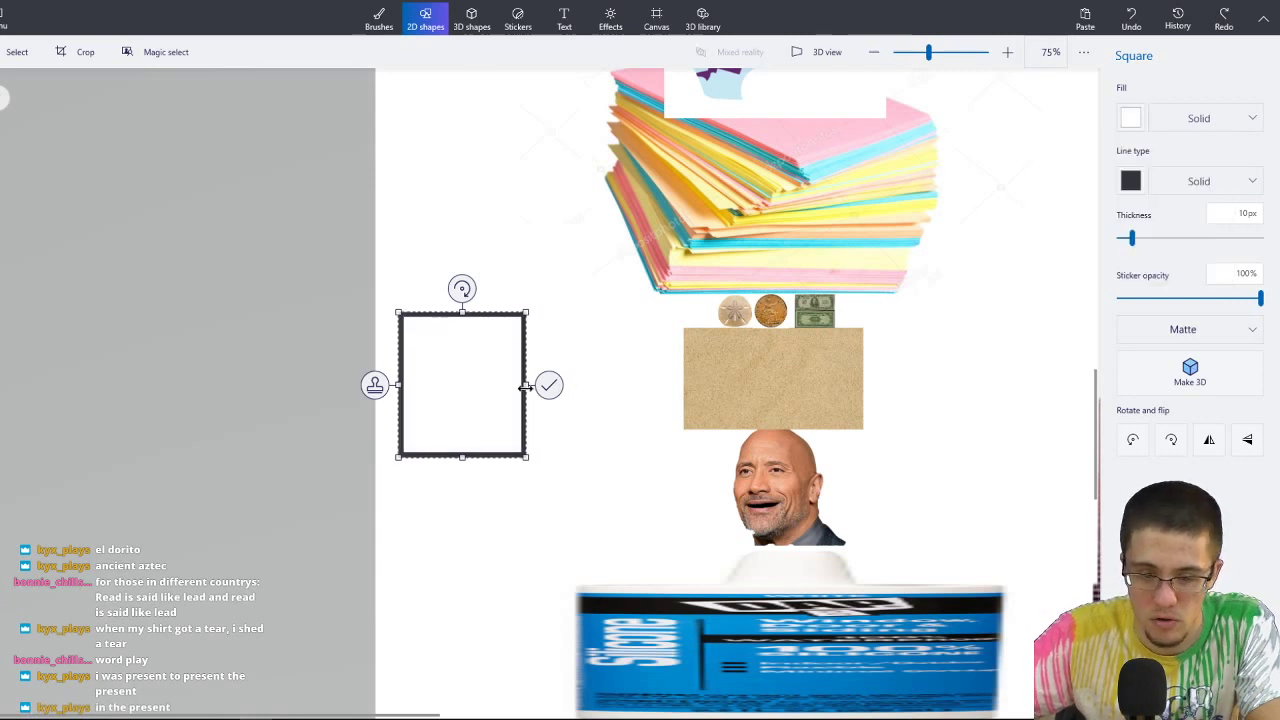
left_click_drag(528, 385, 509, 395)
left_click(517, 286)
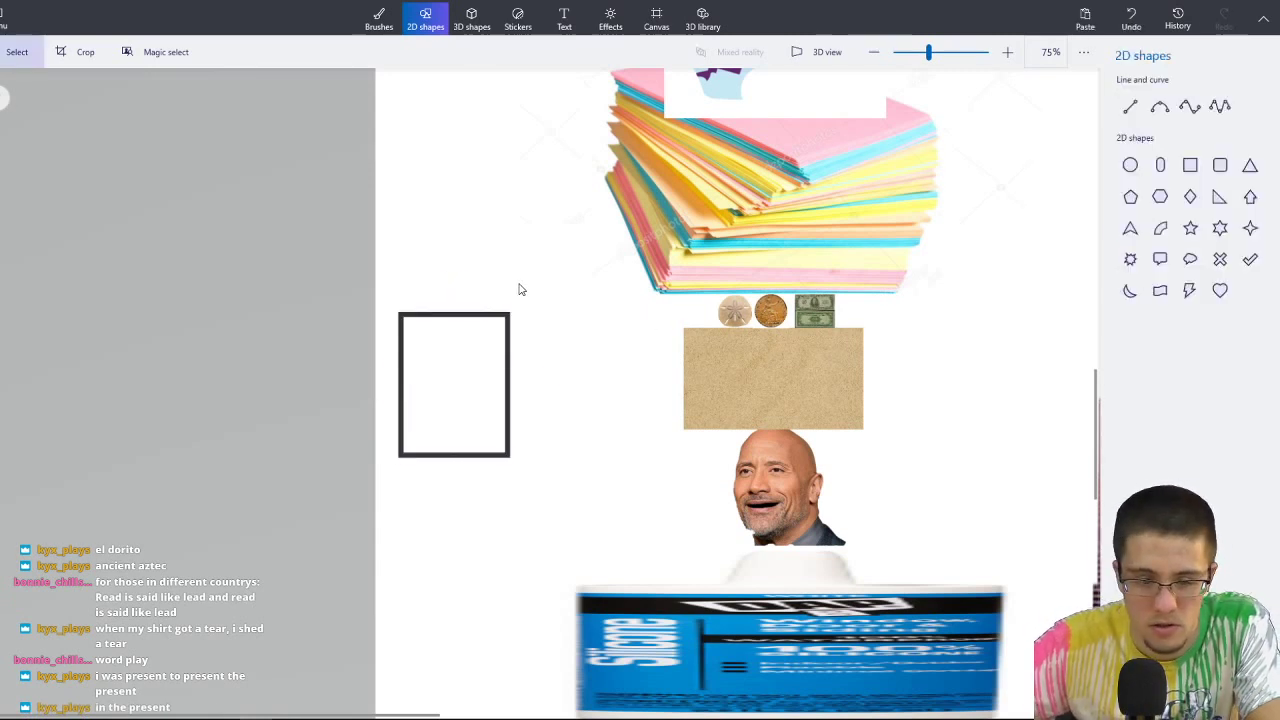
scroll(550, 391, "down", 1)
left_click(379, 18)
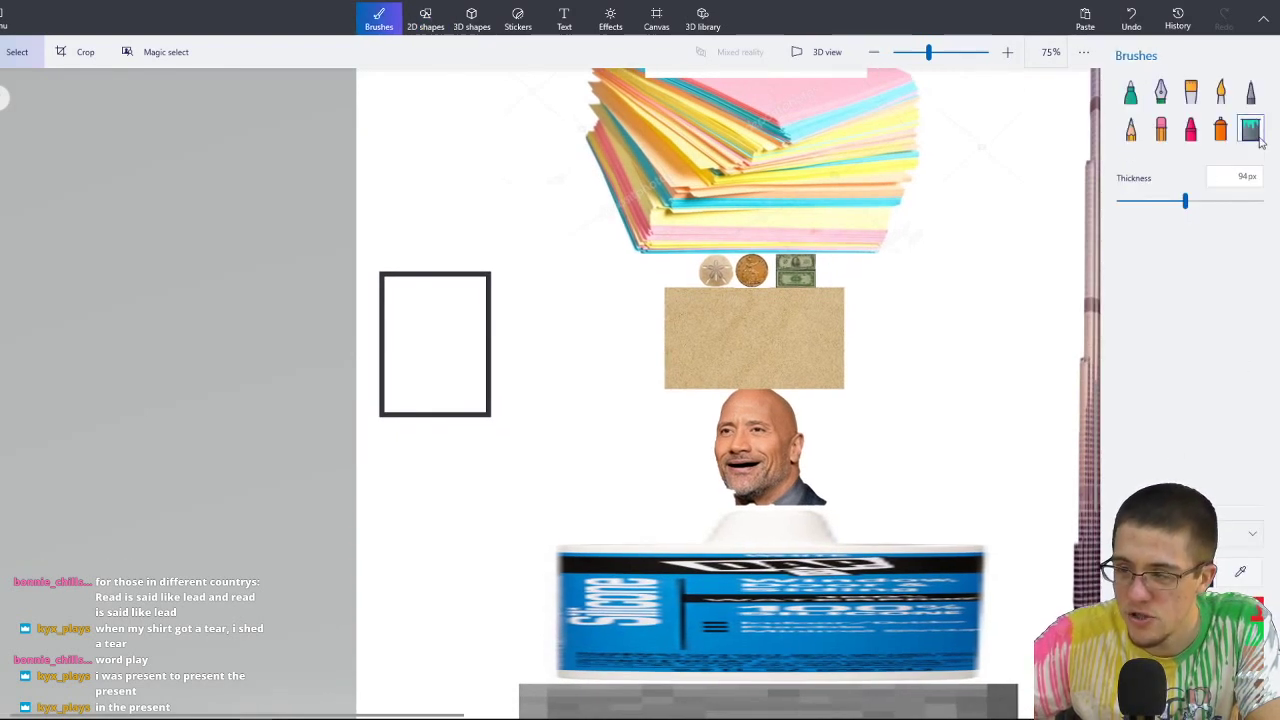
Draw the stick figure's round head, body, two legs and outstretched arms with the Pixel pen.
left_click(1250, 91)
scroll(409, 357, "up", 4, "ctrl")
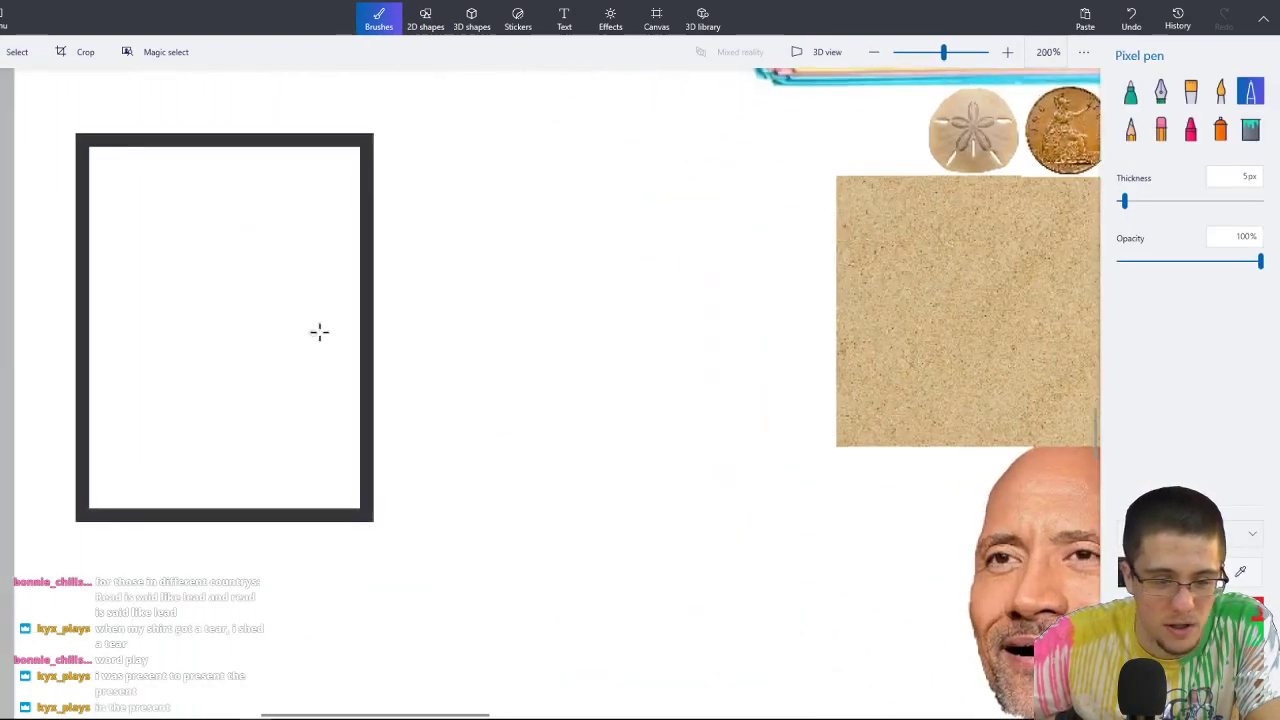
scroll(466, 394, "up", 4, "ctrl")
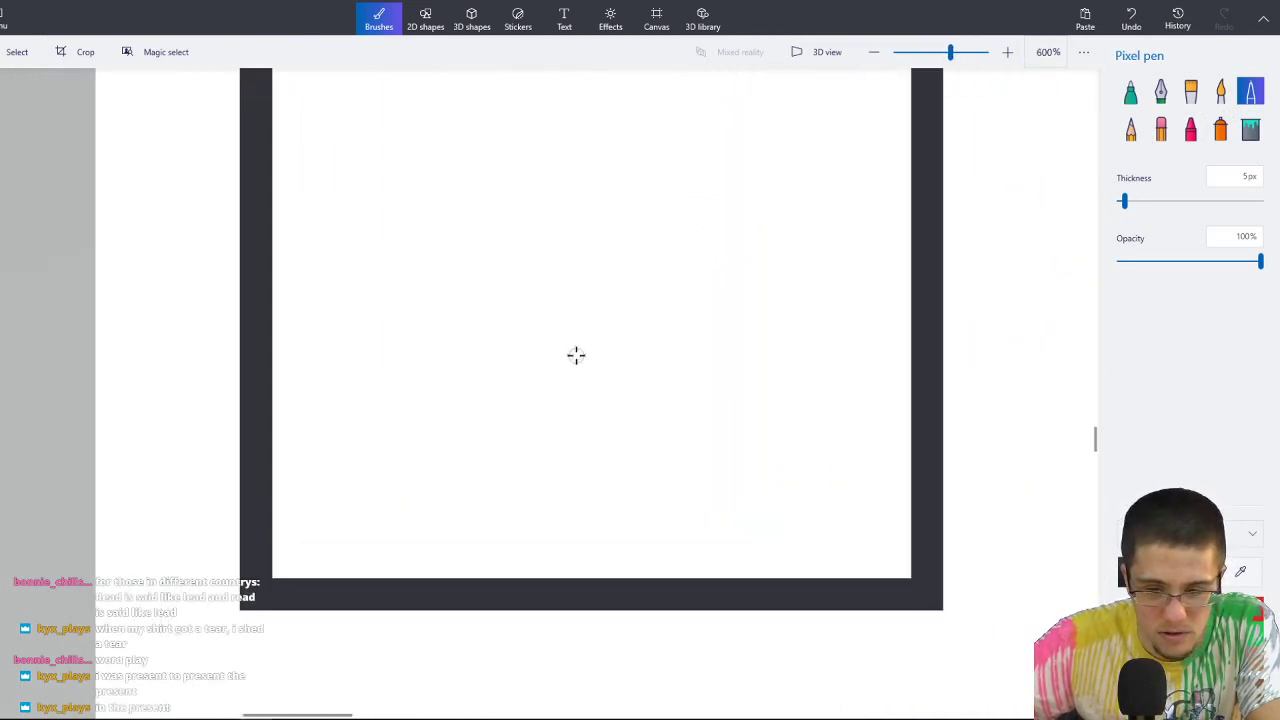
mouse_move(585, 280)
left_mouse_down()
mouse_move(474, 289)
mouse_move(540, 477)
mouse_move(633, 289)
mouse_move(553, 272)
left_mouse_up()
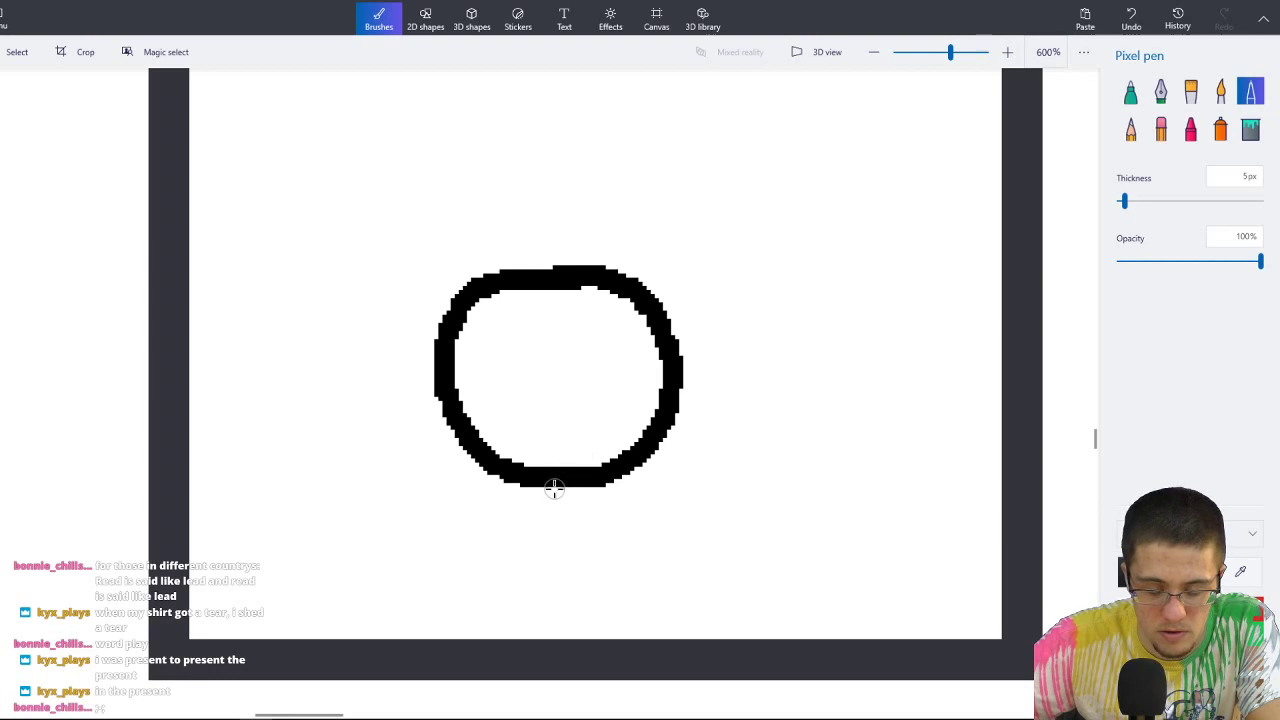
mouse_move(554, 489)
left_mouse_down()
mouse_move(561, 587)
mouse_move(510, 602)
mouse_move(502, 636)
left_mouse_up()
mouse_move(553, 586)
left_mouse_down()
mouse_move(625, 581)
mouse_move(634, 638)
left_mouse_up()
mouse_move(550, 517)
left_mouse_down()
mouse_move(484, 507)
mouse_move(384, 513)
left_mouse_up()
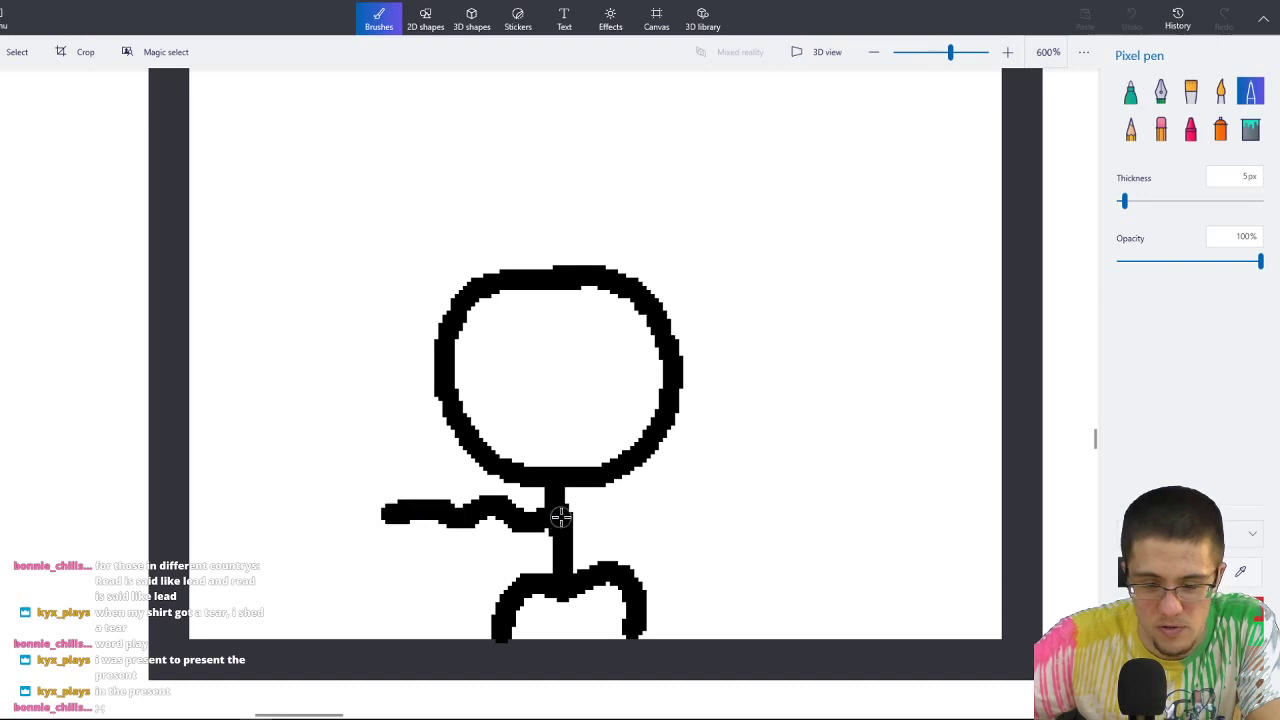
left_click_drag(560, 516, 805, 520)
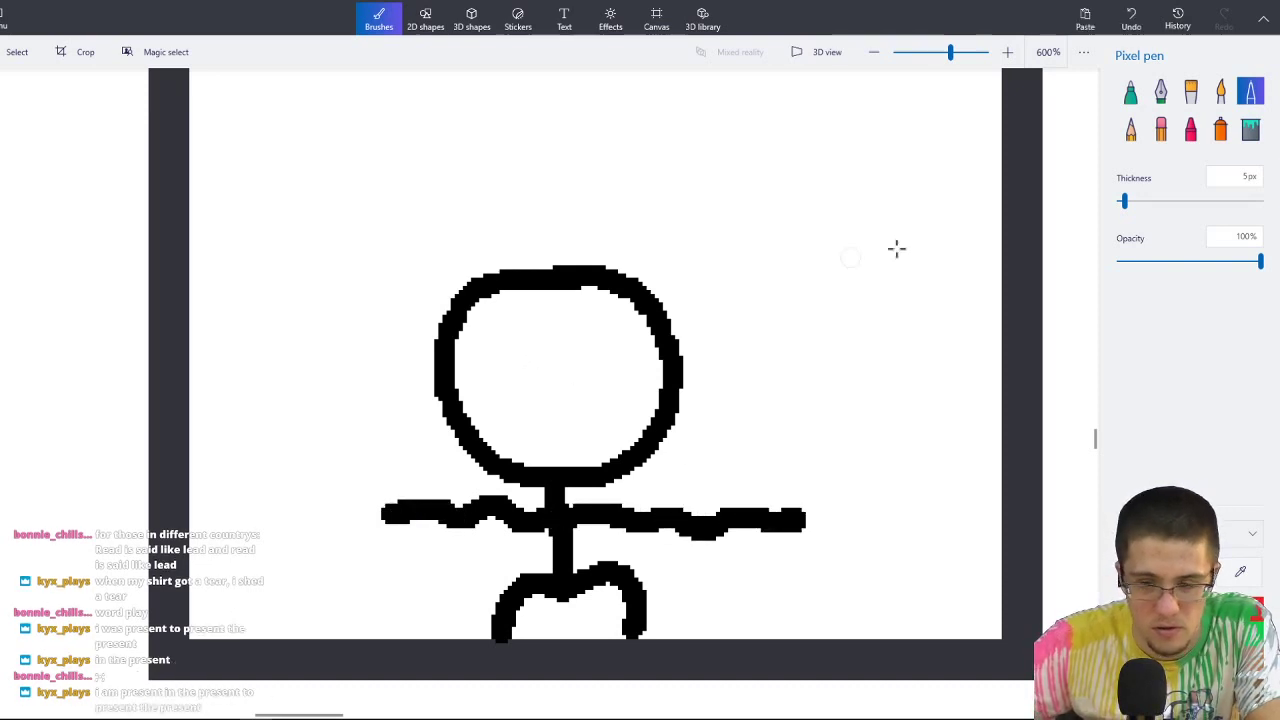
At 1 px, draw both eyes with pupils and a wide-open screaming mouth.
left_click_drag(1124, 202, 1118, 202)
mouse_move(502, 313)
left_mouse_down()
mouse_move(484, 371)
mouse_move(525, 385)
mouse_move(549, 330)
left_mouse_up()
left_click_drag(615, 303, 564, 320)
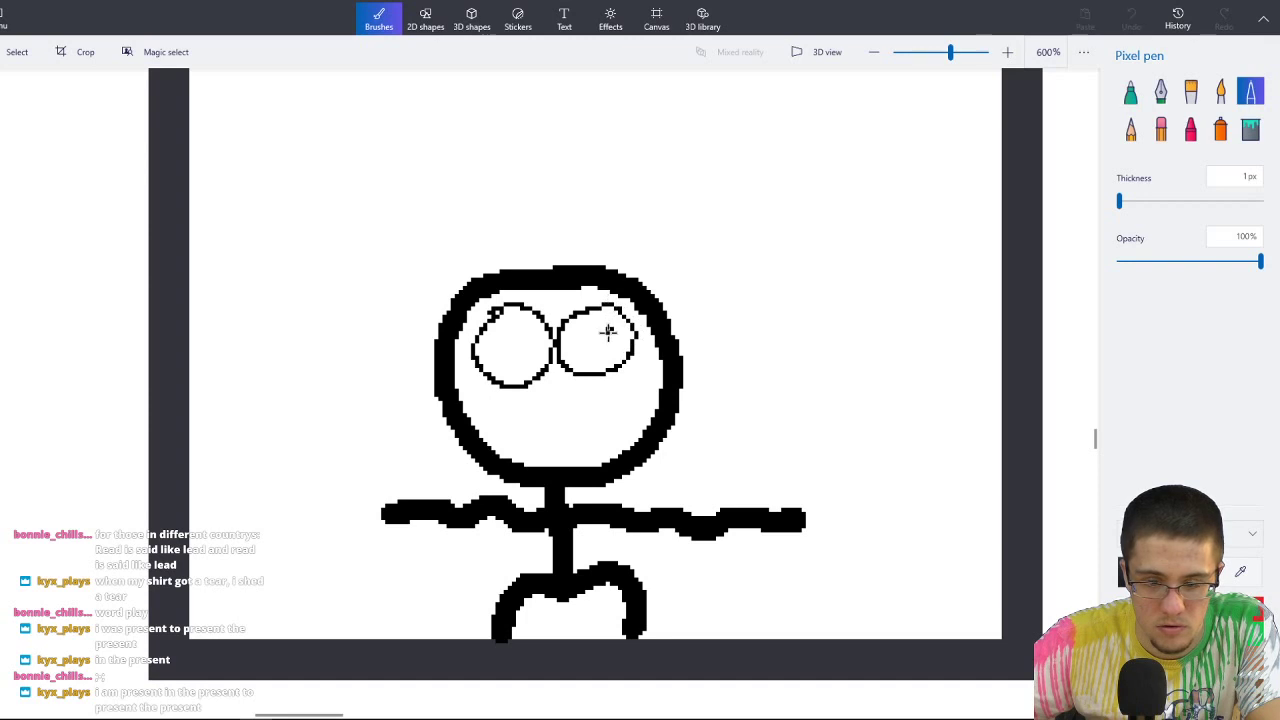
left_click(606, 332)
left_click(490, 348)
scroll(592, 345, "up", 5, "ctrl")
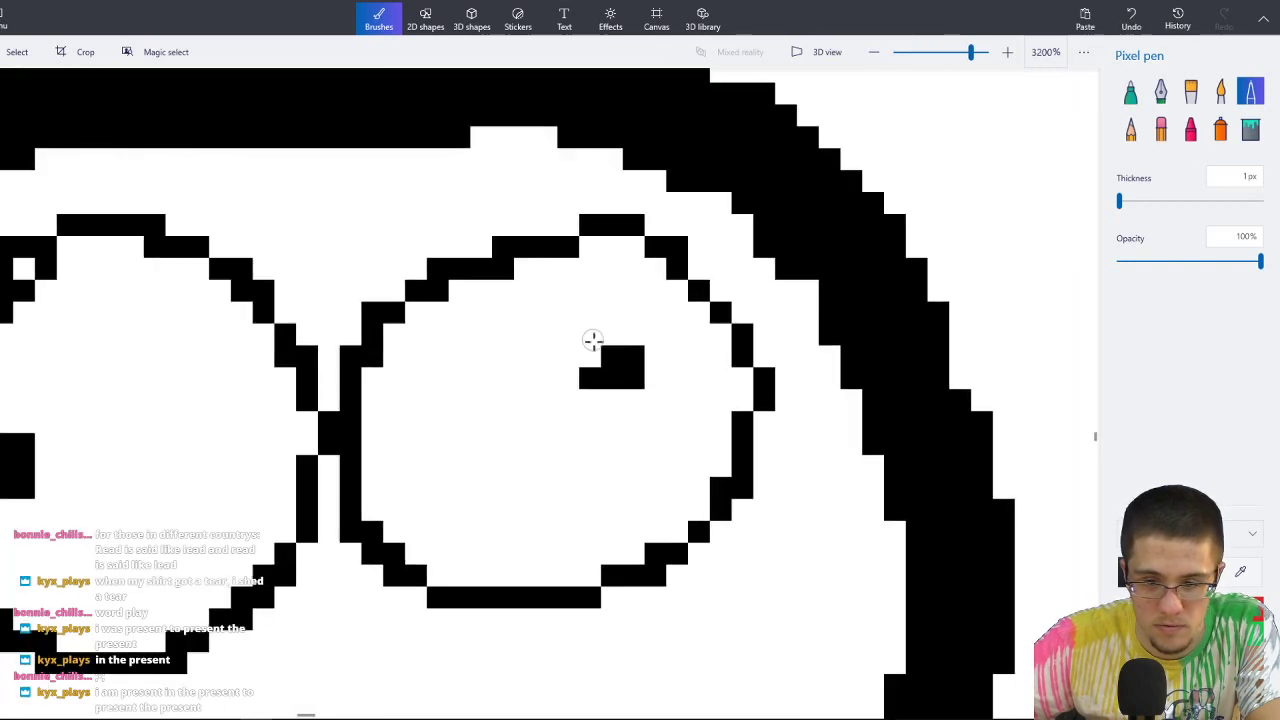
mouse_move(592, 350)
left_mouse_down()
mouse_move(634, 343)
mouse_move(591, 337)
left_mouse_up()
scroll(640, 370, "down", 3, "ctrl")
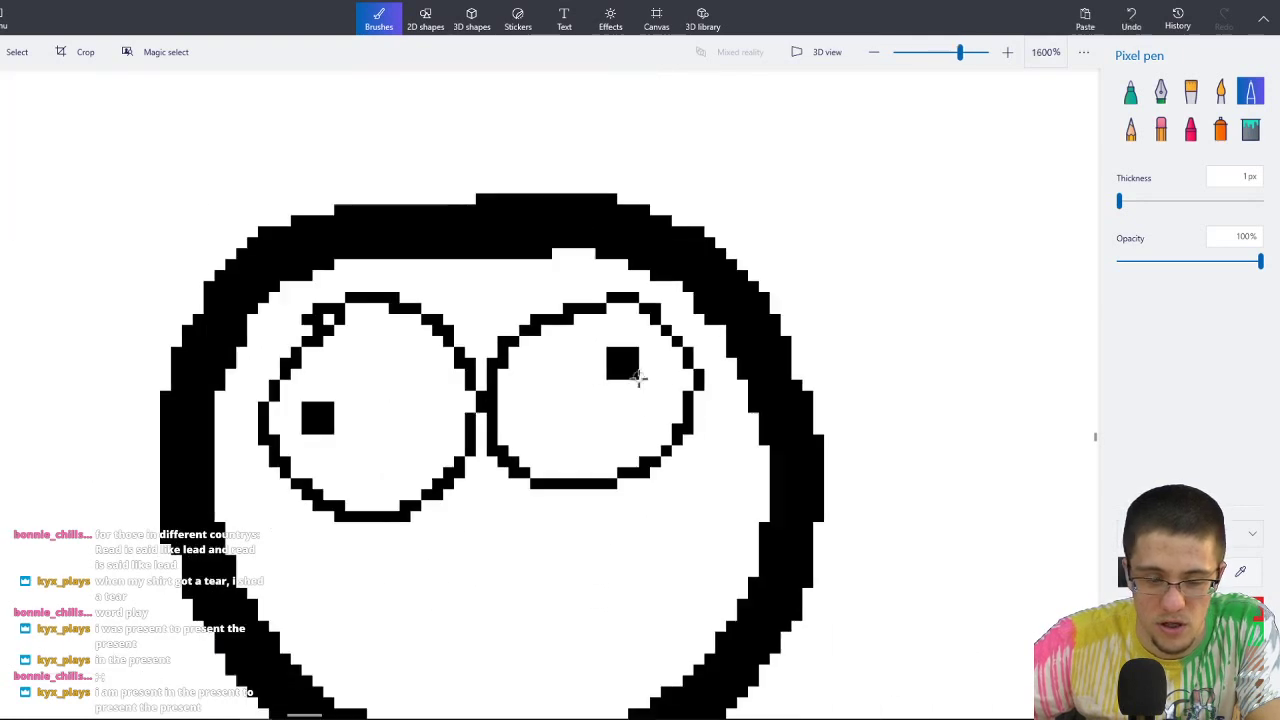
scroll(611, 405, "down", 1)
mouse_move(615, 432)
left_mouse_down()
mouse_move(445, 454)
mouse_move(446, 537)
mouse_move(664, 572)
mouse_move(758, 501)
mouse_move(769, 409)
mouse_move(693, 397)
mouse_move(608, 422)
left_mouse_up()
scroll(848, 337, "down", 4, "ctrl")
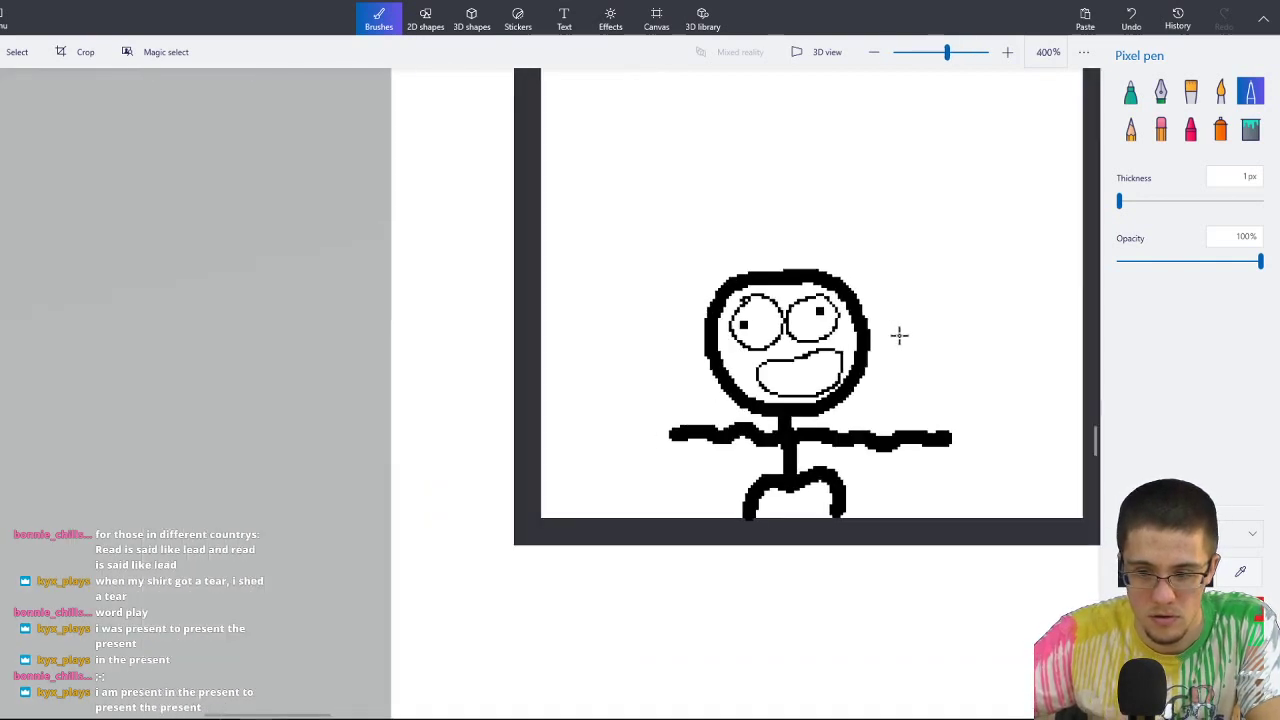
scroll(808, 350, "down", 4, "ctrl")
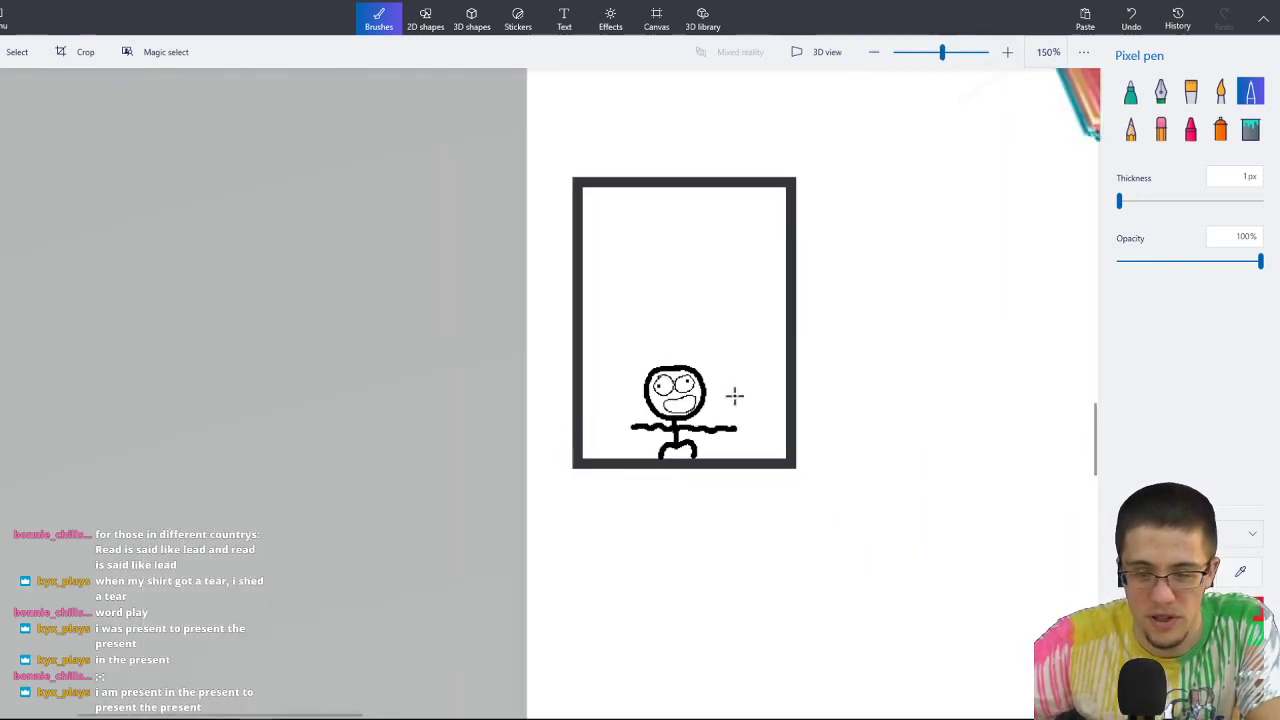
scroll(649, 420, "down", 2)
scroll(729, 331, "down", 2, "ctrl")
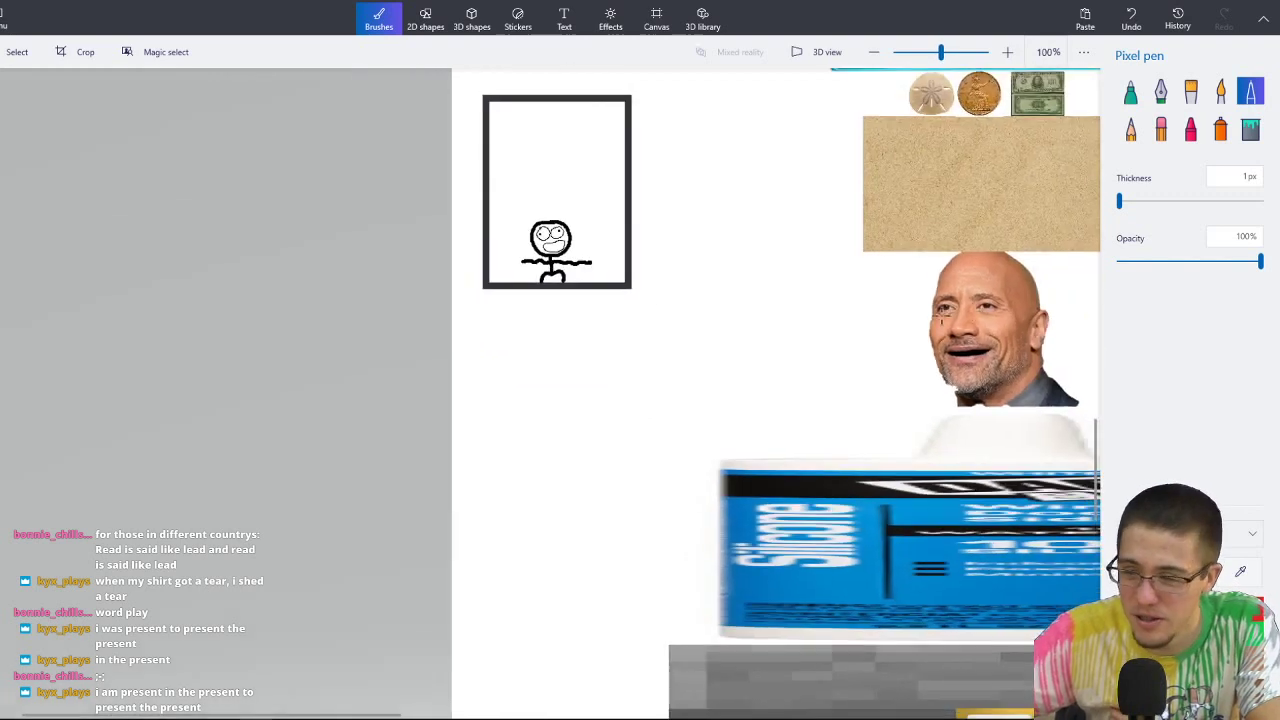
scroll(777, 277, "up", 6, "ctrl")
scroll(603, 366, "down", 4, "ctrl")
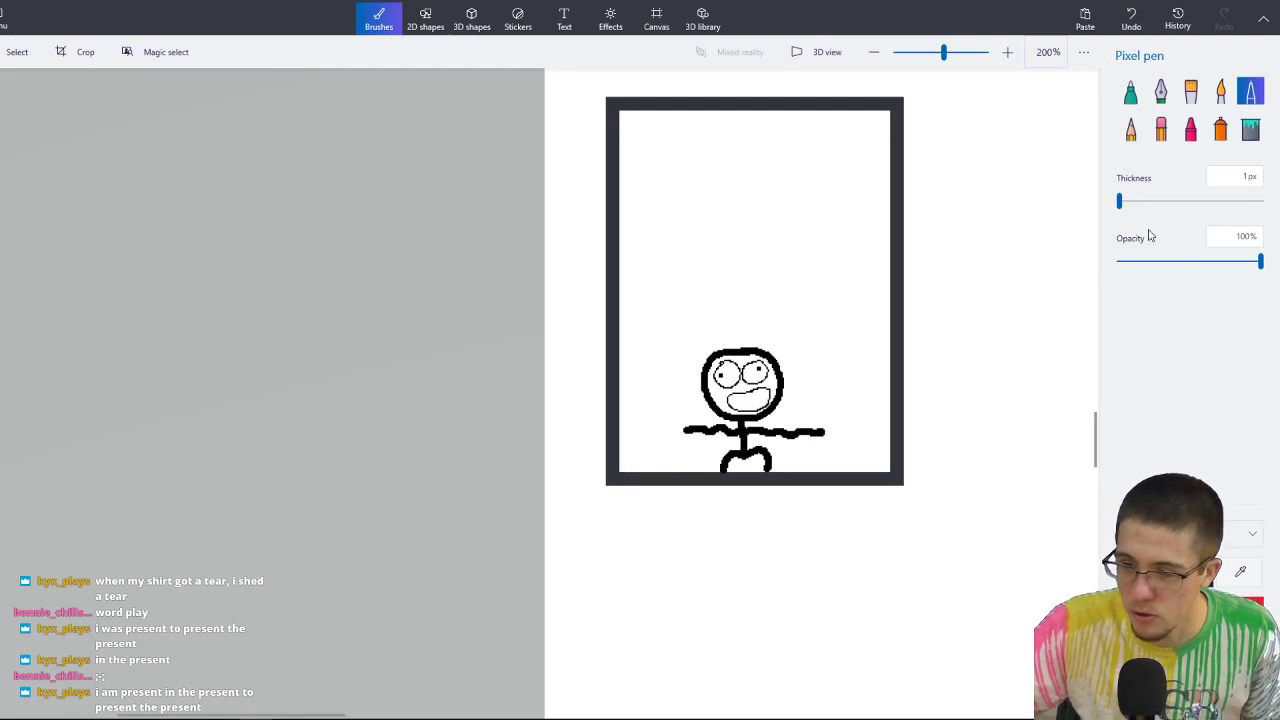
Set the pen to 17 px and draw two thick grey lines down from the frame.
left_click_drag(1119, 201, 1262, 201)
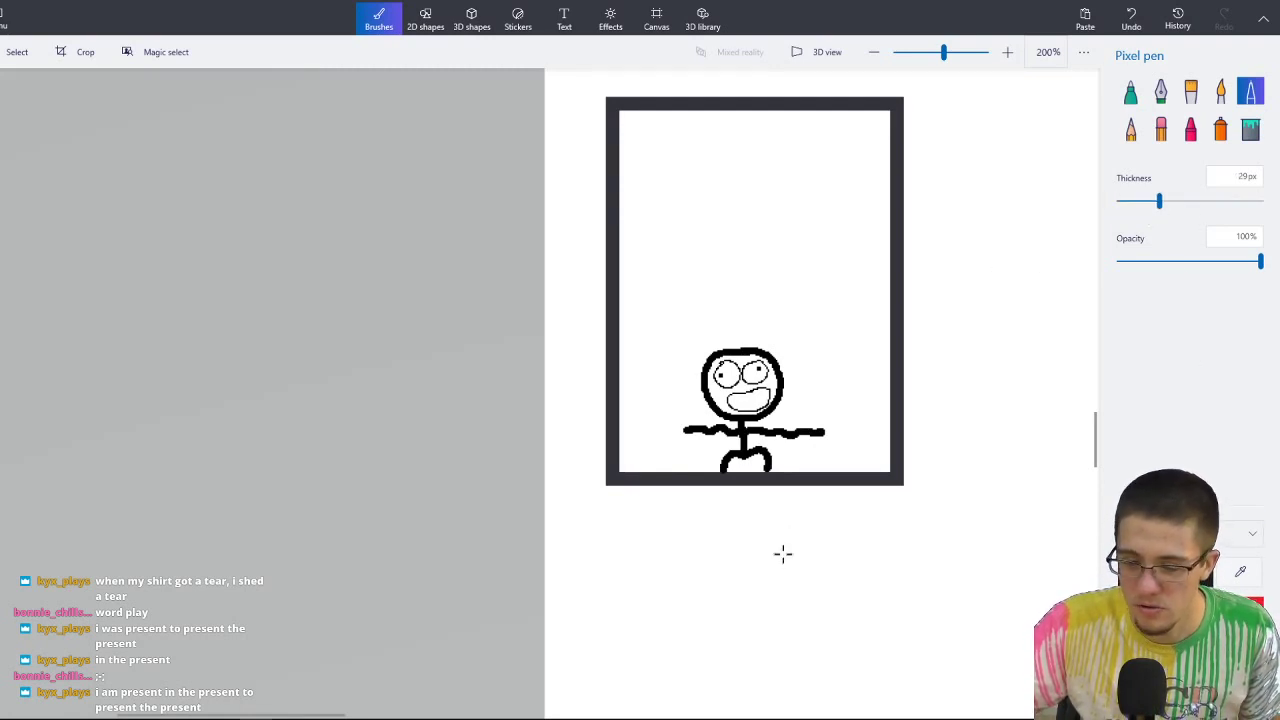
scroll(795, 521, "down", 1, "ctrl")
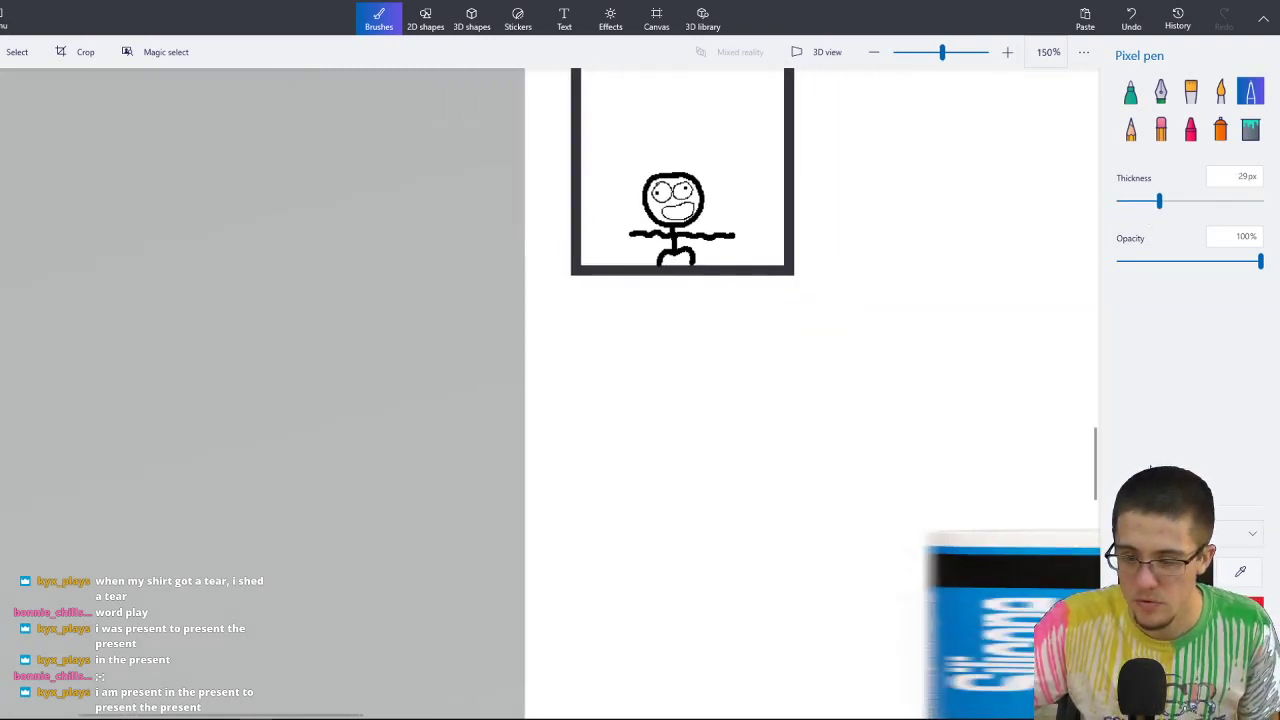
left_click(1145, 203)
scroll(803, 370, "down", 1)
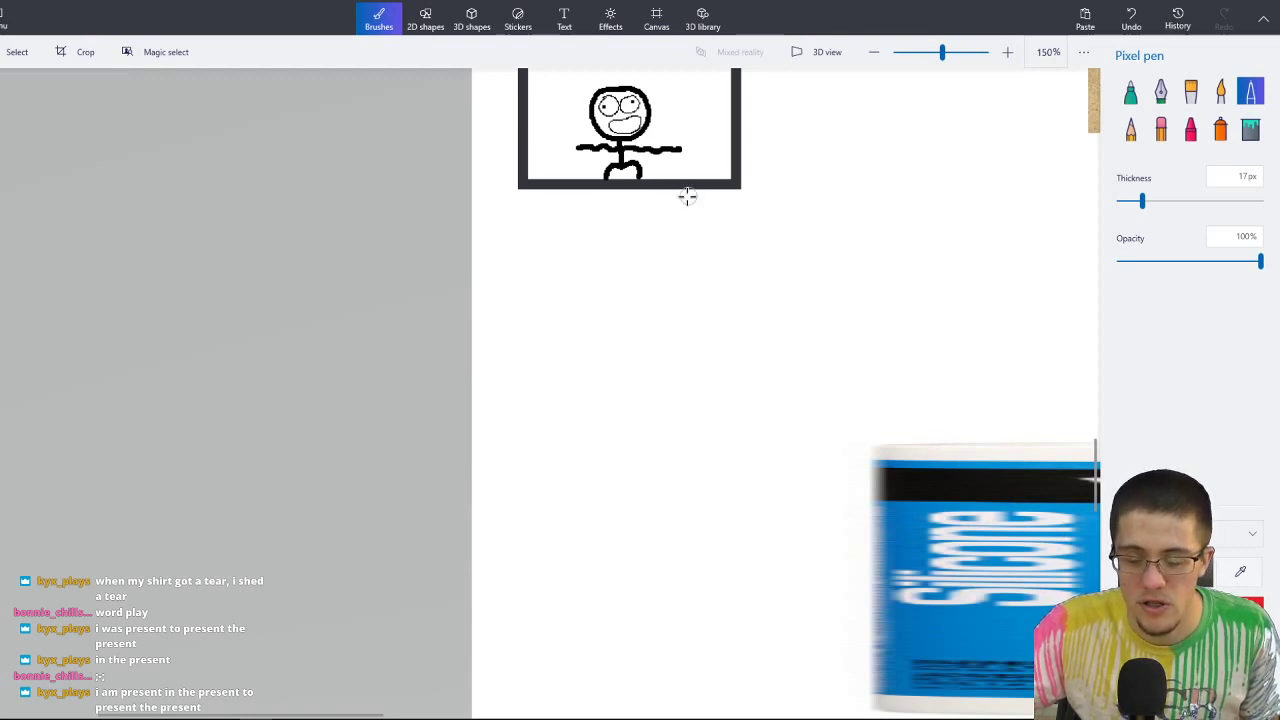
scroll(780, 413, "down", 5)
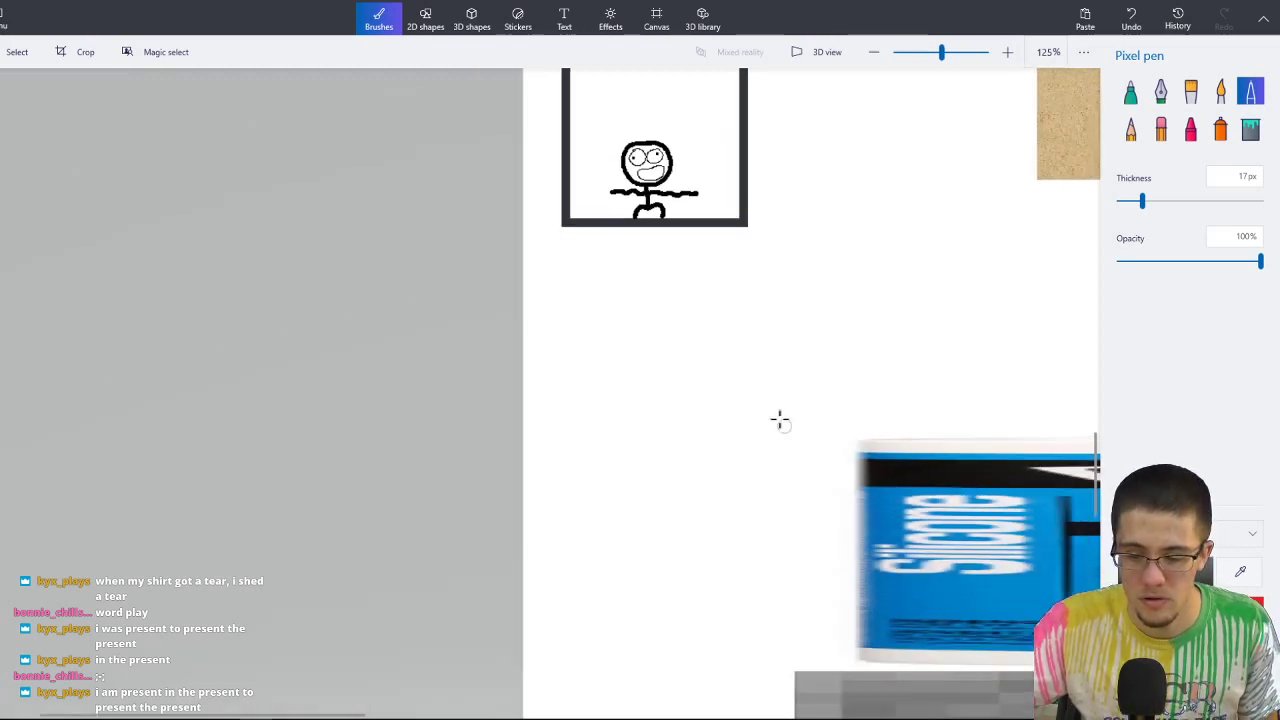
scroll(723, 183, "down", 2, "ctrl")
scroll(677, 168, "up", 2)
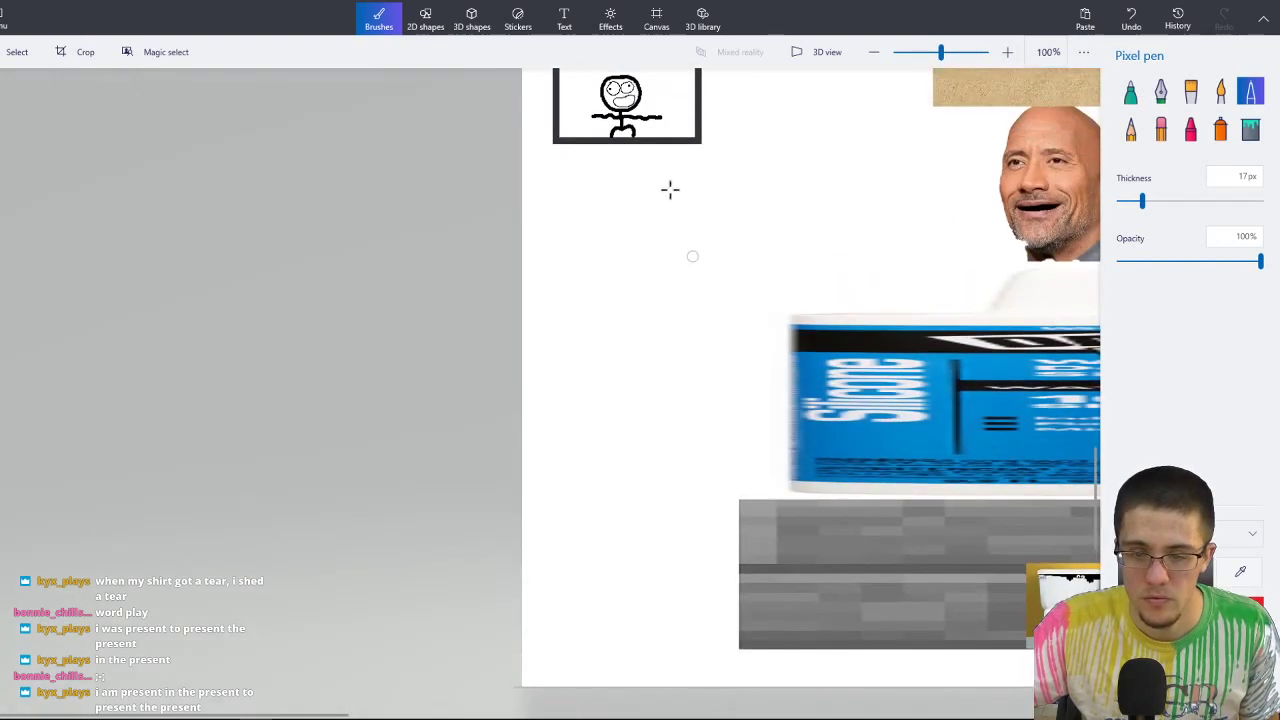
mouse_move(668, 148)
left_mouse_down()
mouse_move(679, 537)
mouse_move(670, 646)
left_mouse_up()
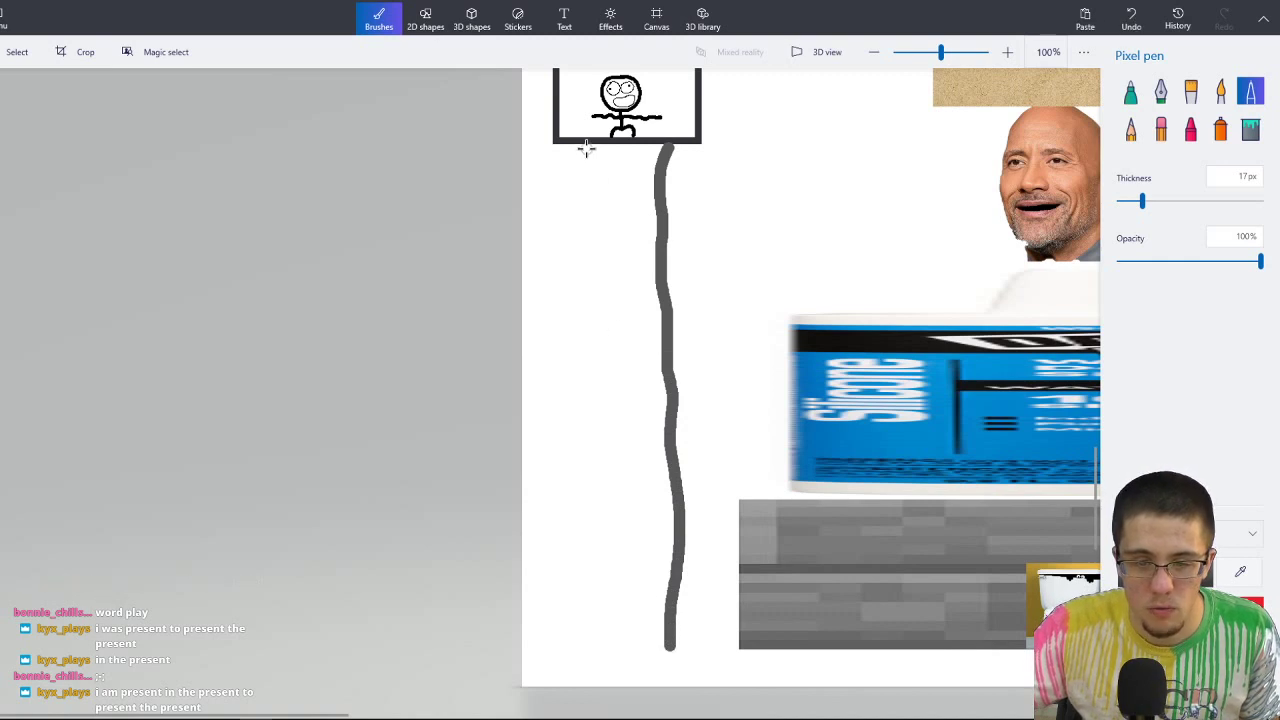
mouse_move(586, 146)
left_mouse_down()
mouse_move(571, 282)
mouse_move(598, 648)
left_mouse_up()
Draw two curving grey lines up from the frame toward the Doritos photo.
scroll(738, 377, "up", 10)
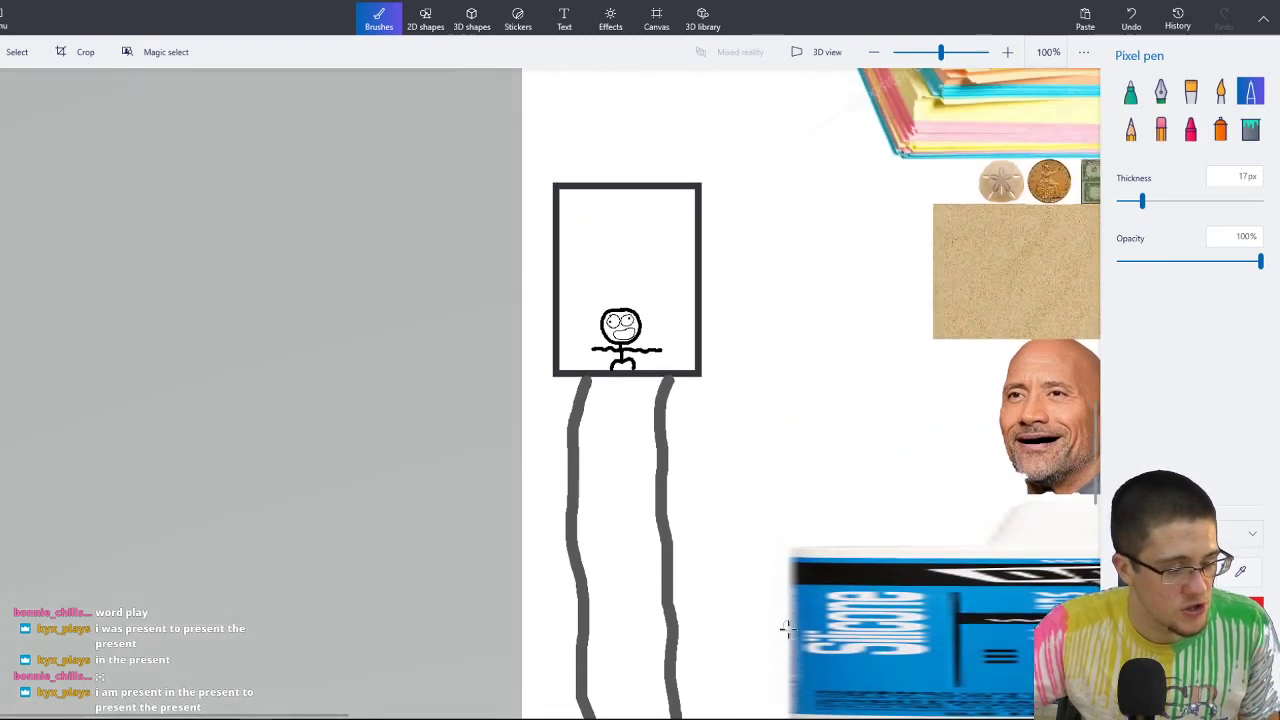
scroll(752, 620, "up", 1)
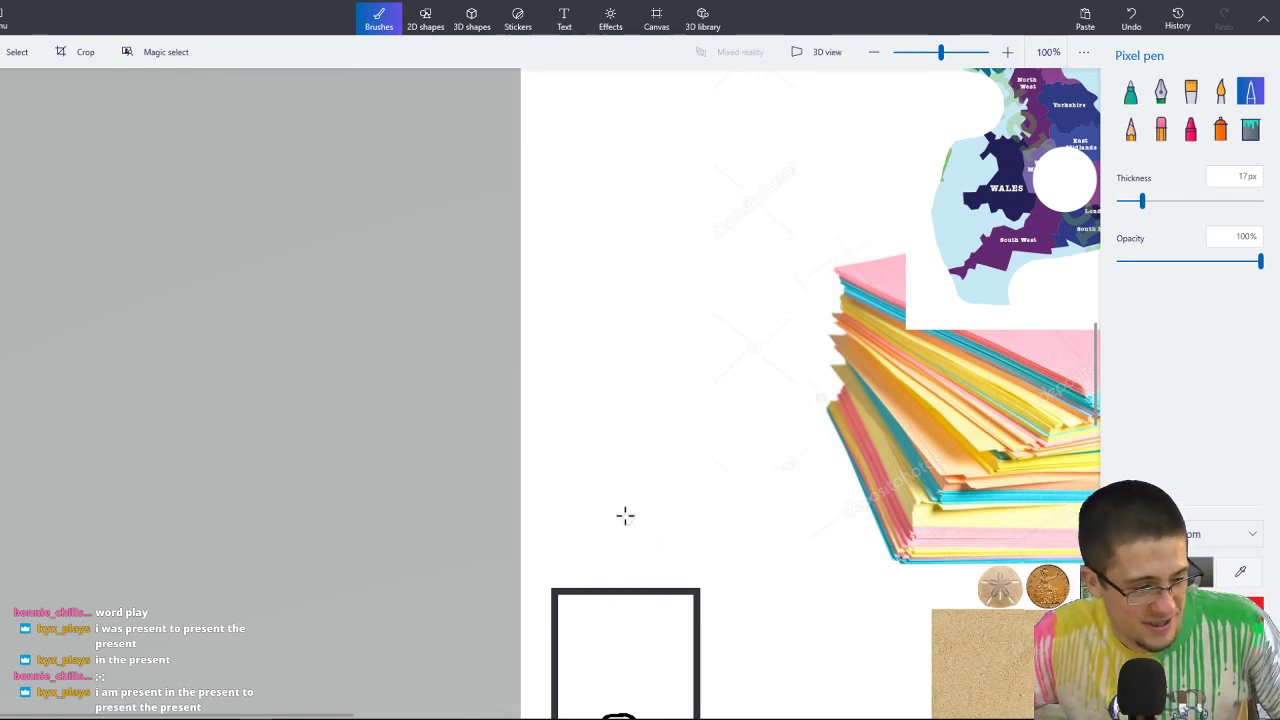
scroll(629, 551, "up", 1)
middle_click_drag(707, 612, 563, 474)
scroll(563, 474, "down", 2, "ctrl")
scroll(545, 500, "down", 1, "ctrl")
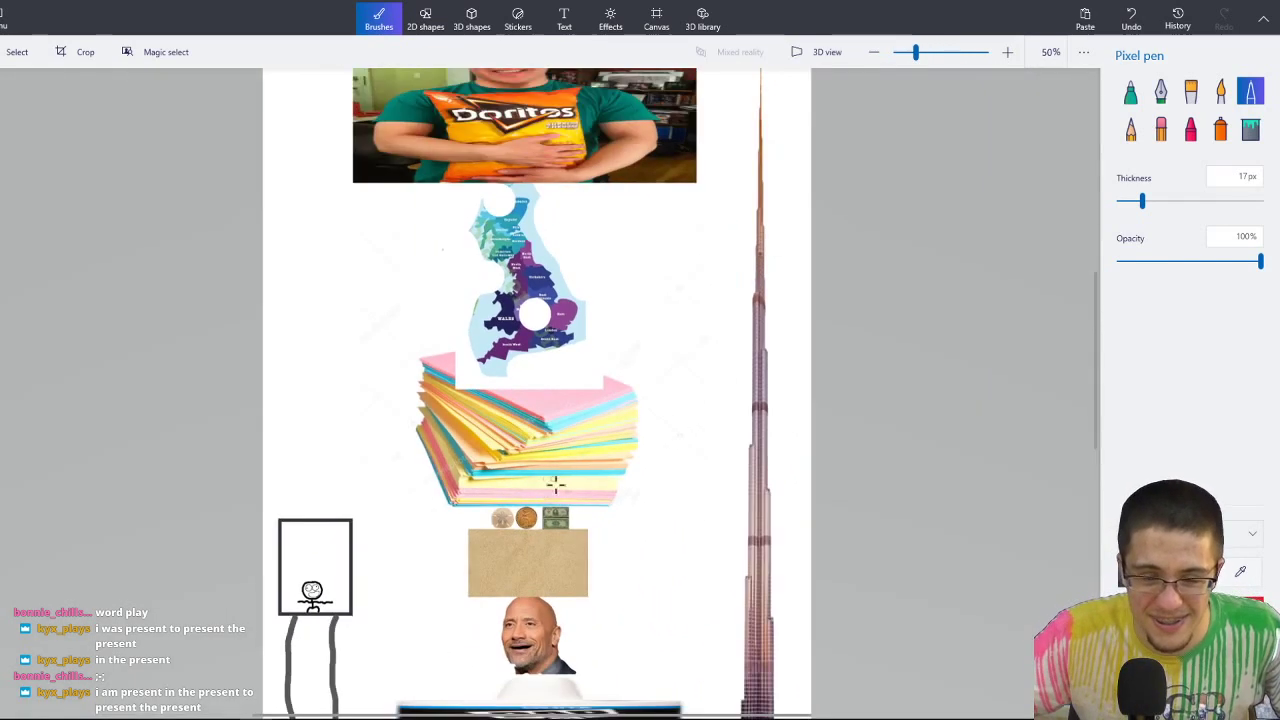
scroll(406, 572, "up", 1)
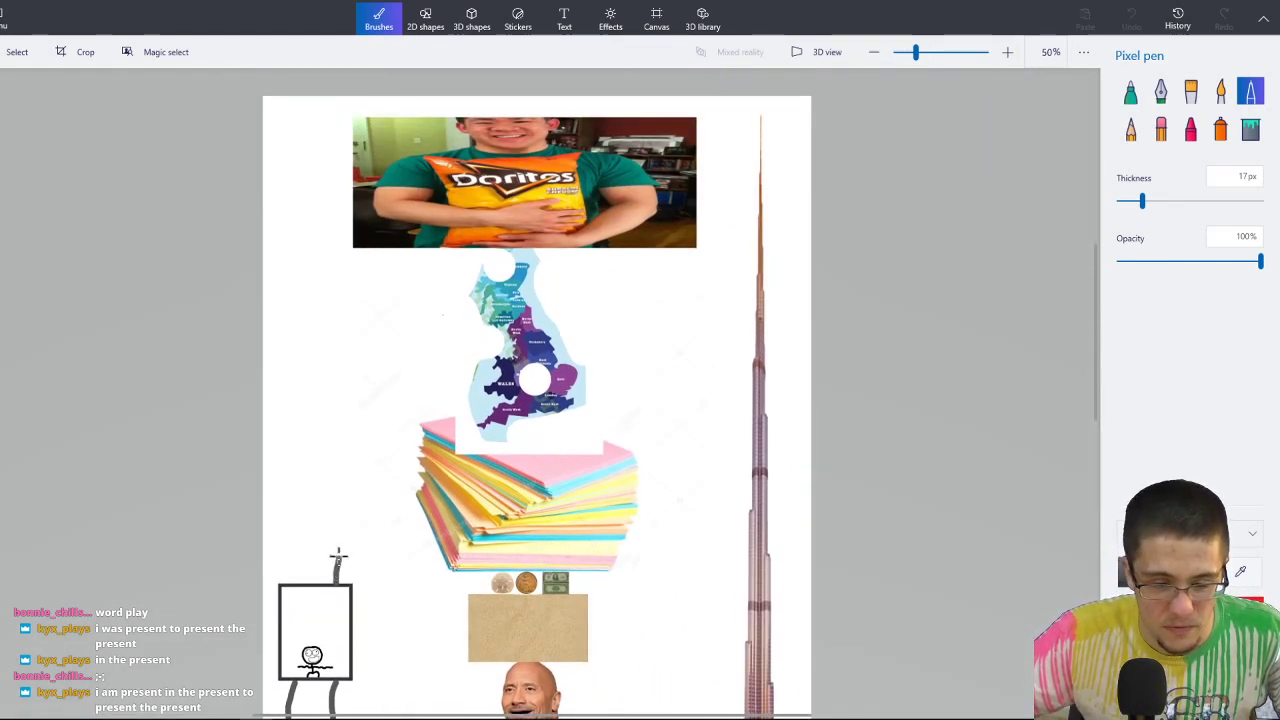
mouse_move(338, 548)
left_mouse_down()
mouse_move(320, 388)
mouse_move(340, 224)
left_mouse_up()
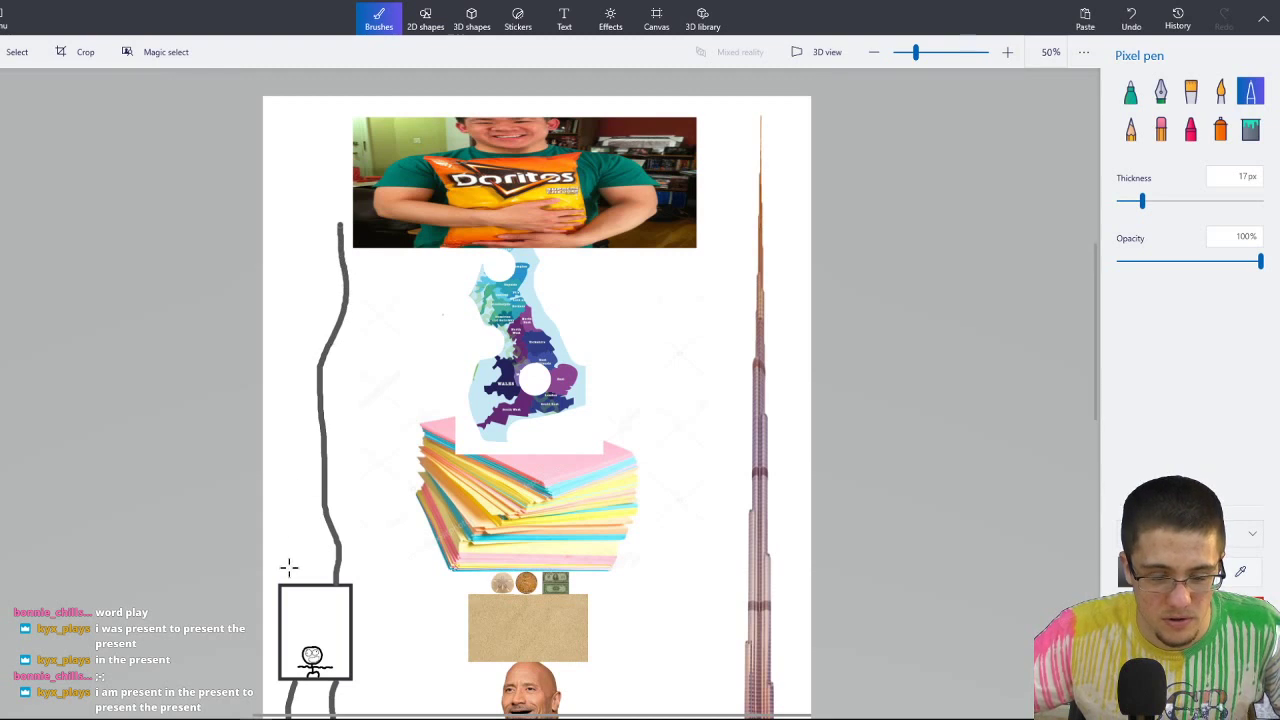
mouse_move(298, 577)
left_mouse_down()
mouse_move(307, 433)
mouse_move(358, 383)
mouse_move(297, 303)
left_mouse_up()
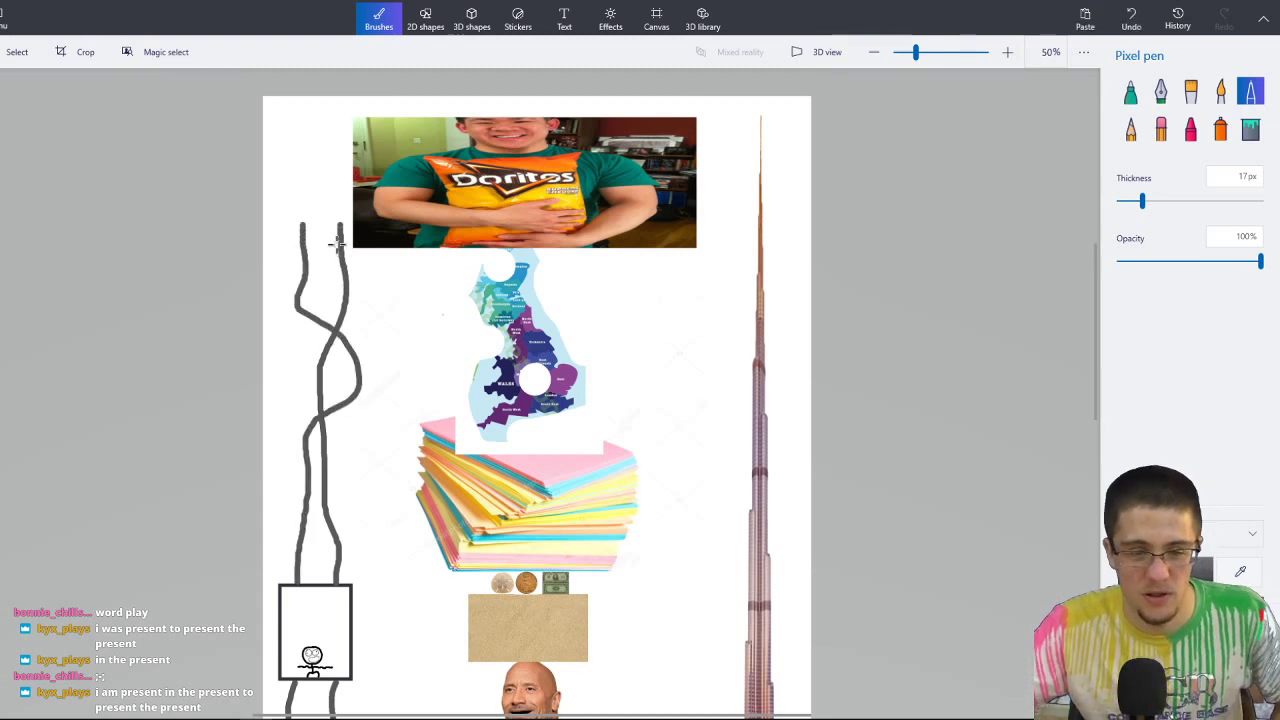
scroll(493, 377, "up", 2)
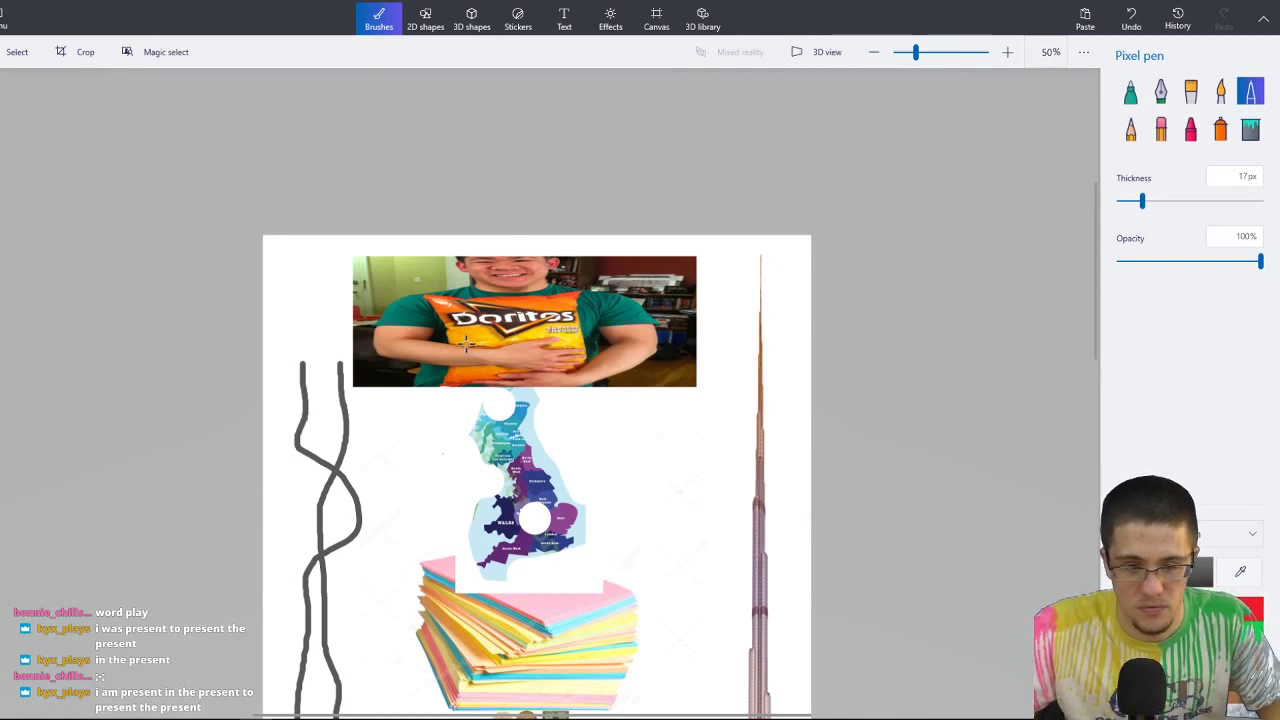
Select the Doritos photo and squeeze it into a 128 × 384 px upright strip above the map.
scroll(366, 329, "up", 4, "ctrl")
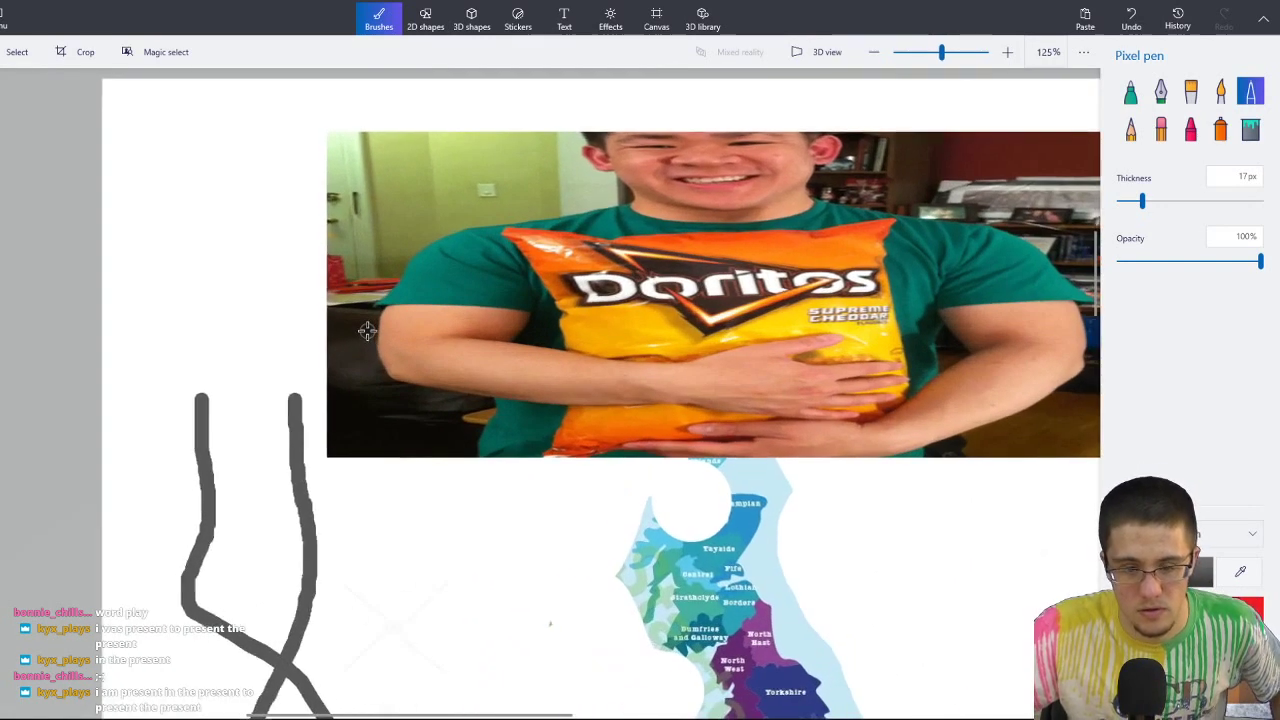
scroll(378, 330, "down", 2, "ctrl")
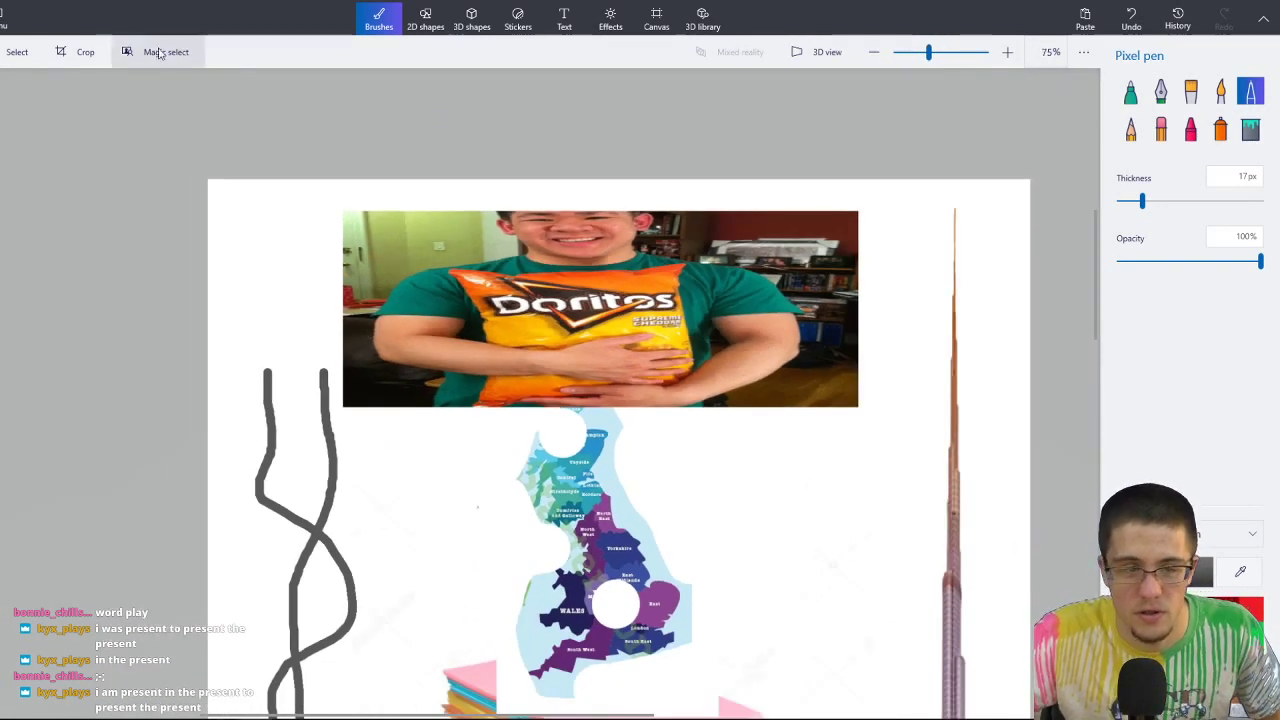
left_click(15, 52)
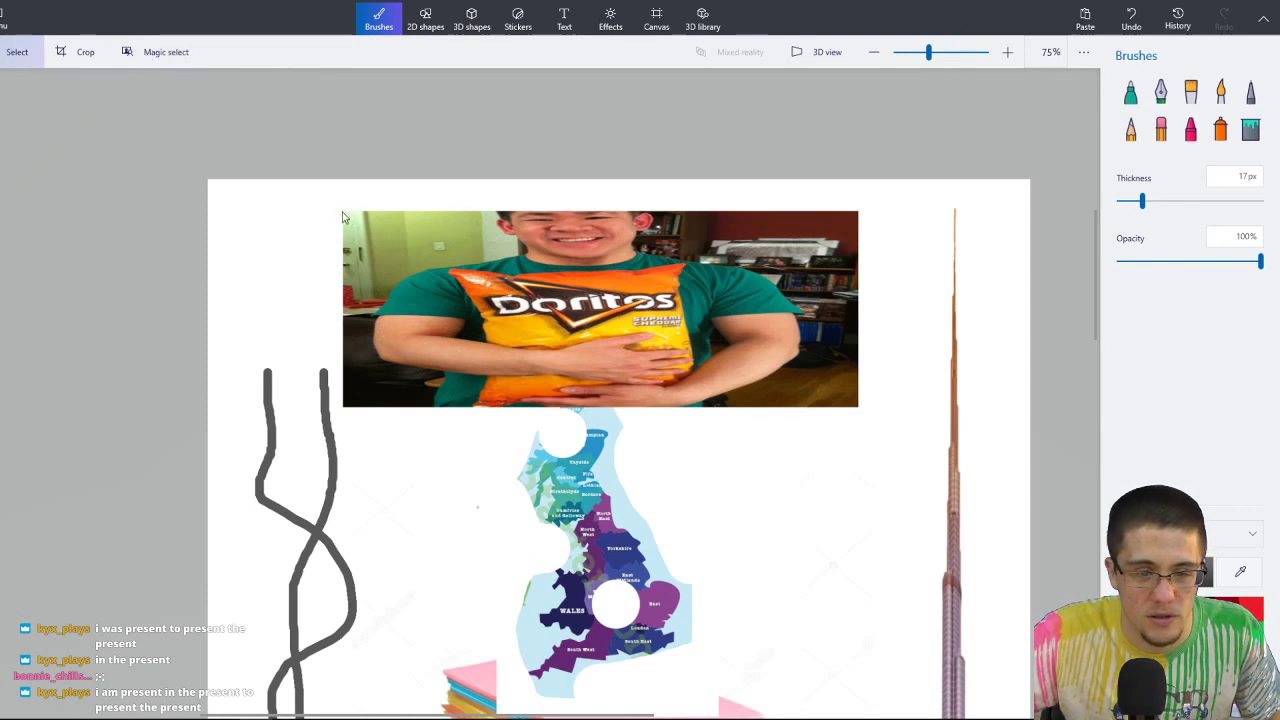
left_click_drag(342, 216, 858, 414)
left_click_drag(857, 310, 709, 310)
left_click_drag(549, 333, 642, 333)
mouse_move(797, 310)
left_mouse_down()
mouse_move(497, 310)
mouse_move(589, 327)
left_mouse_up()
key("b")
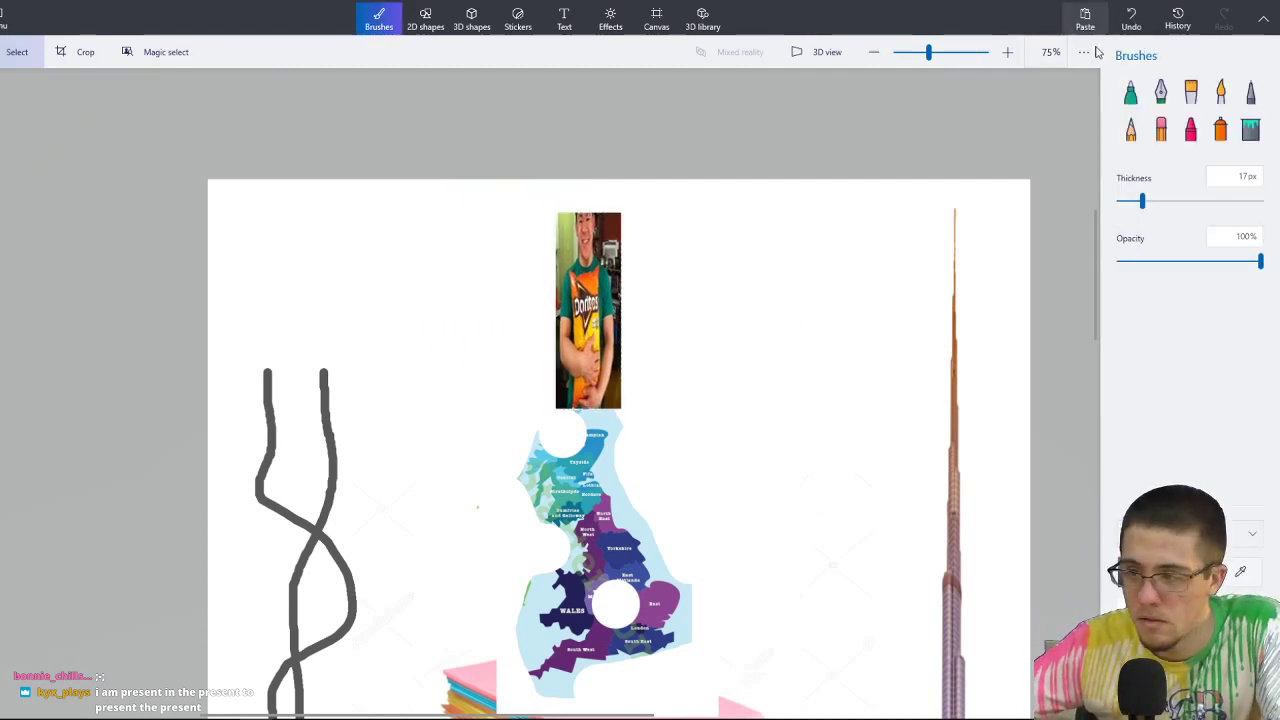
left_click(1250, 91)
scroll(286, 365, "up", 3, "ctrl")
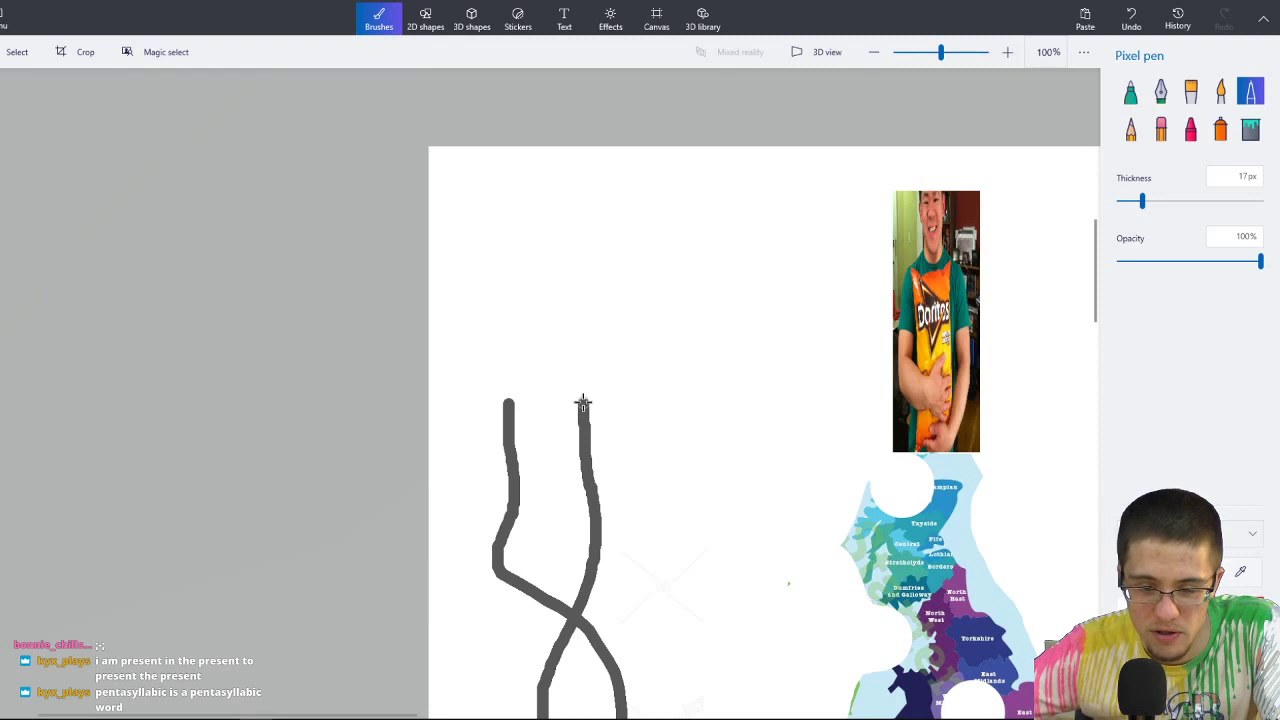
Extend both grey lines further upward.
left_click_drag(583, 403, 586, 238)
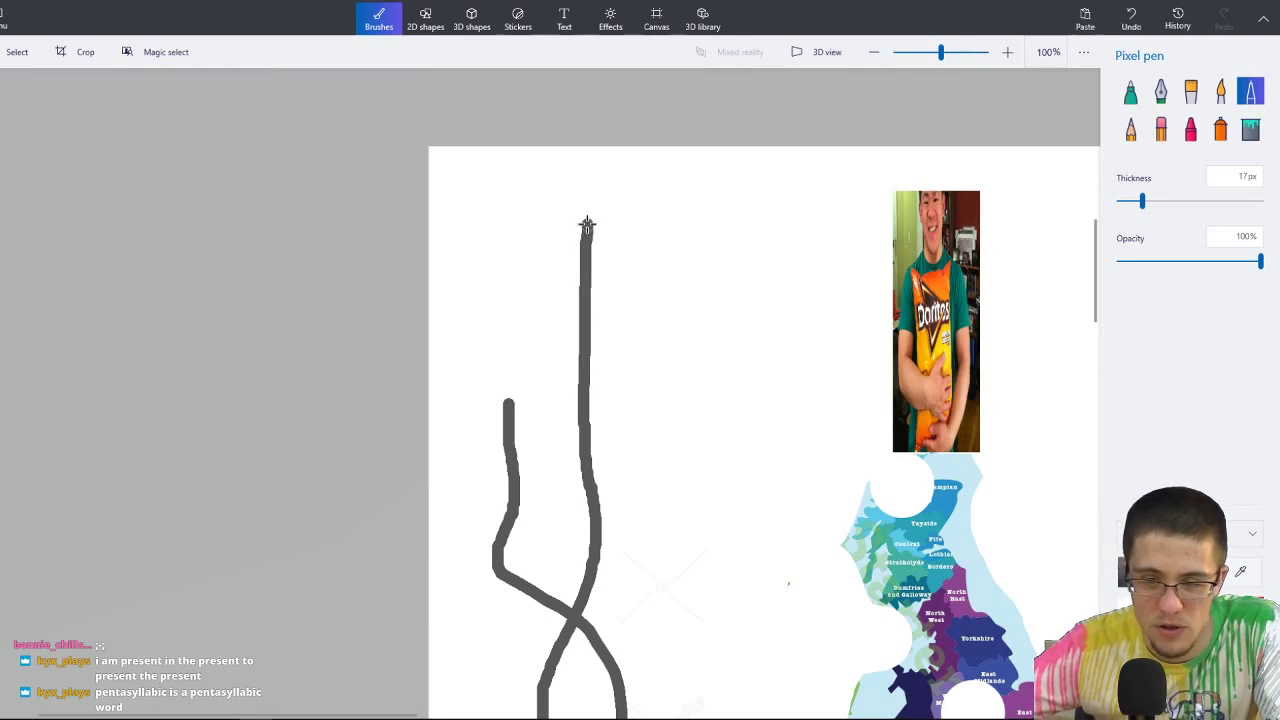
left_click_drag(507, 403, 510, 258)
scroll(709, 206, "down", 5)
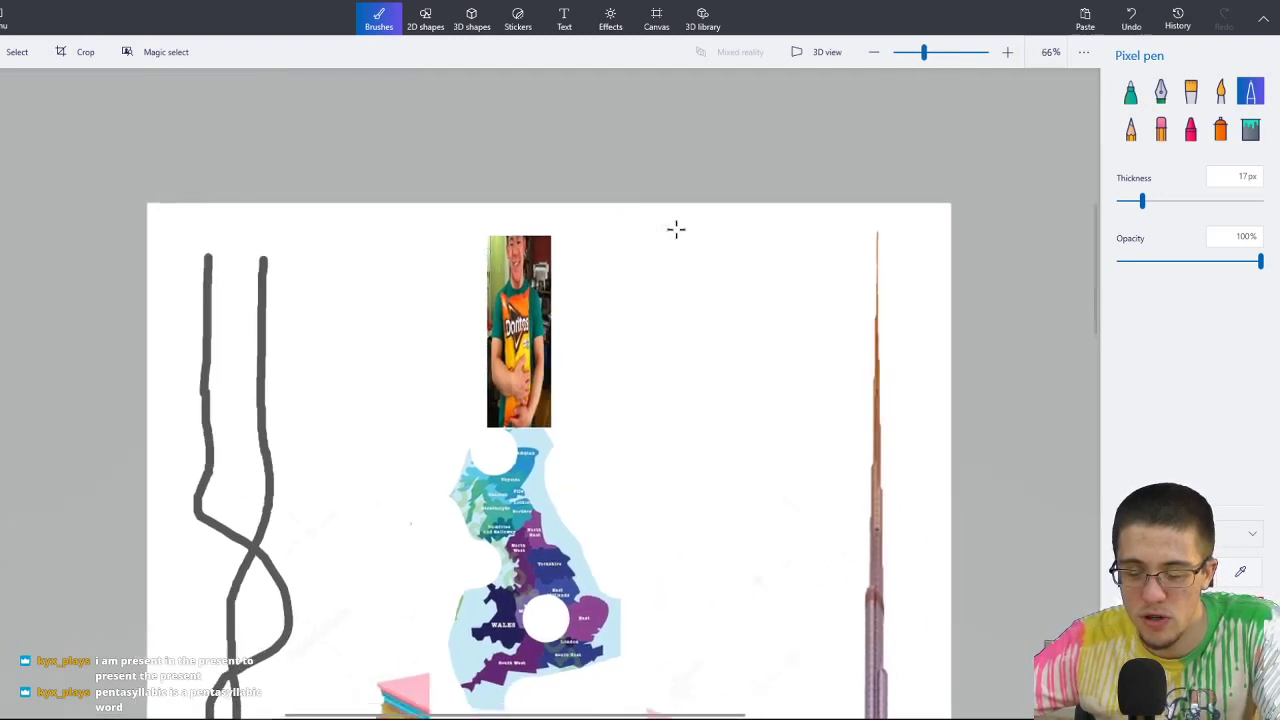
Drag the canvas top edge up to make it 1612 × 2628 px.
left_click(656, 20)
left_click_drag(544, 201, 546, 148)
scroll(574, 277, "up", 4)
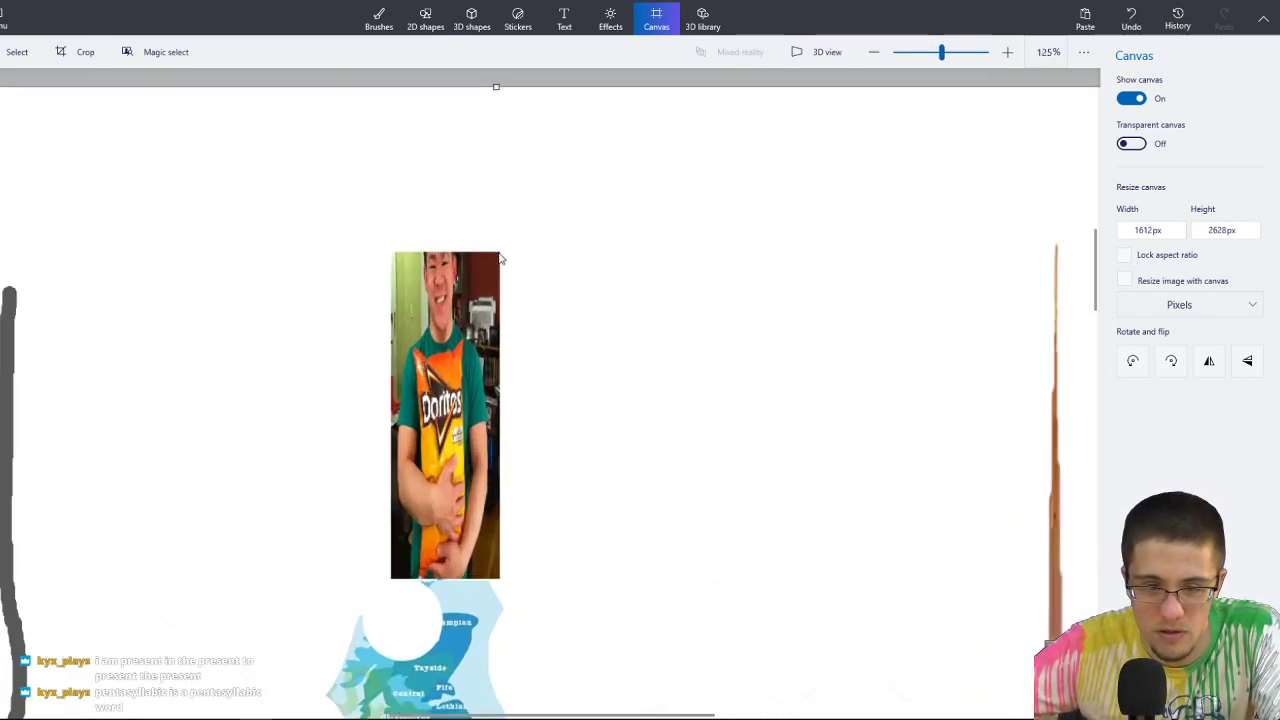
Stack a 125 × 88 px copy of the Doritos man's head on top of the strip.
left_click_drag(501, 258, 391, 327)
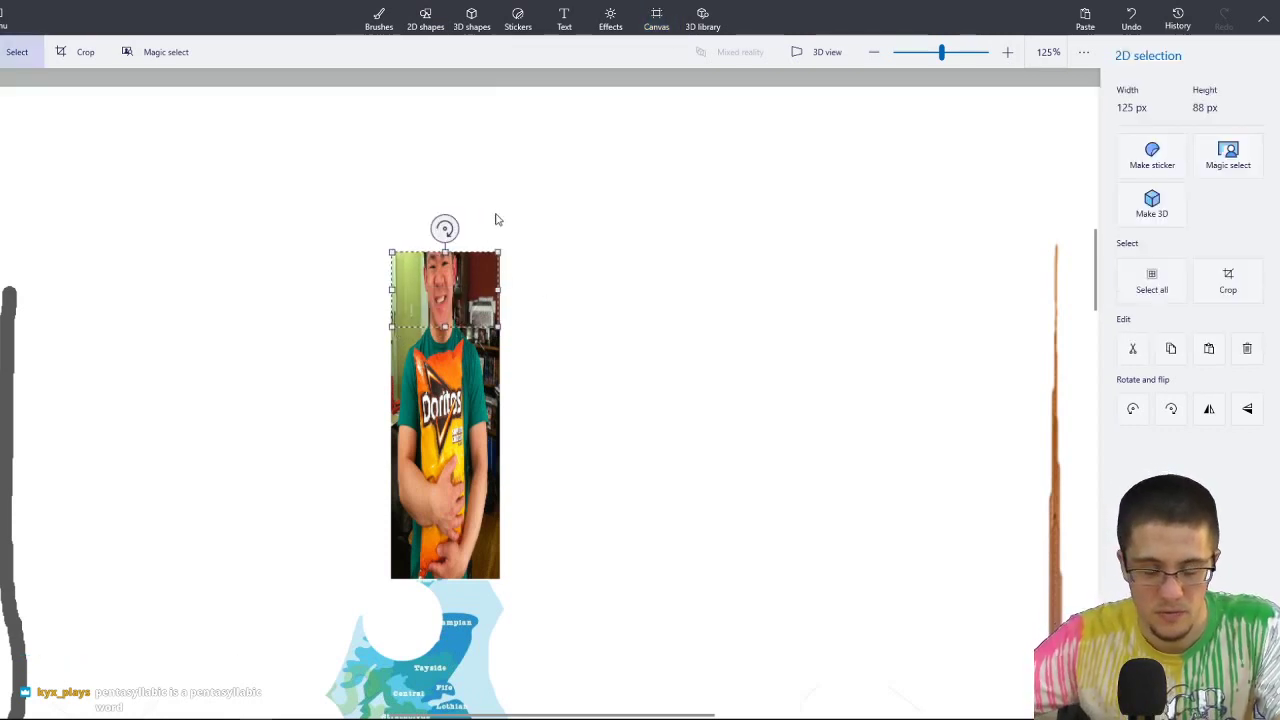
scroll(469, 314, "up", 5, "ctrl")
left_click_drag(580, 460, 577, 298)
left_click(797, 266)
scroll(797, 277, "down", 3, "ctrl")
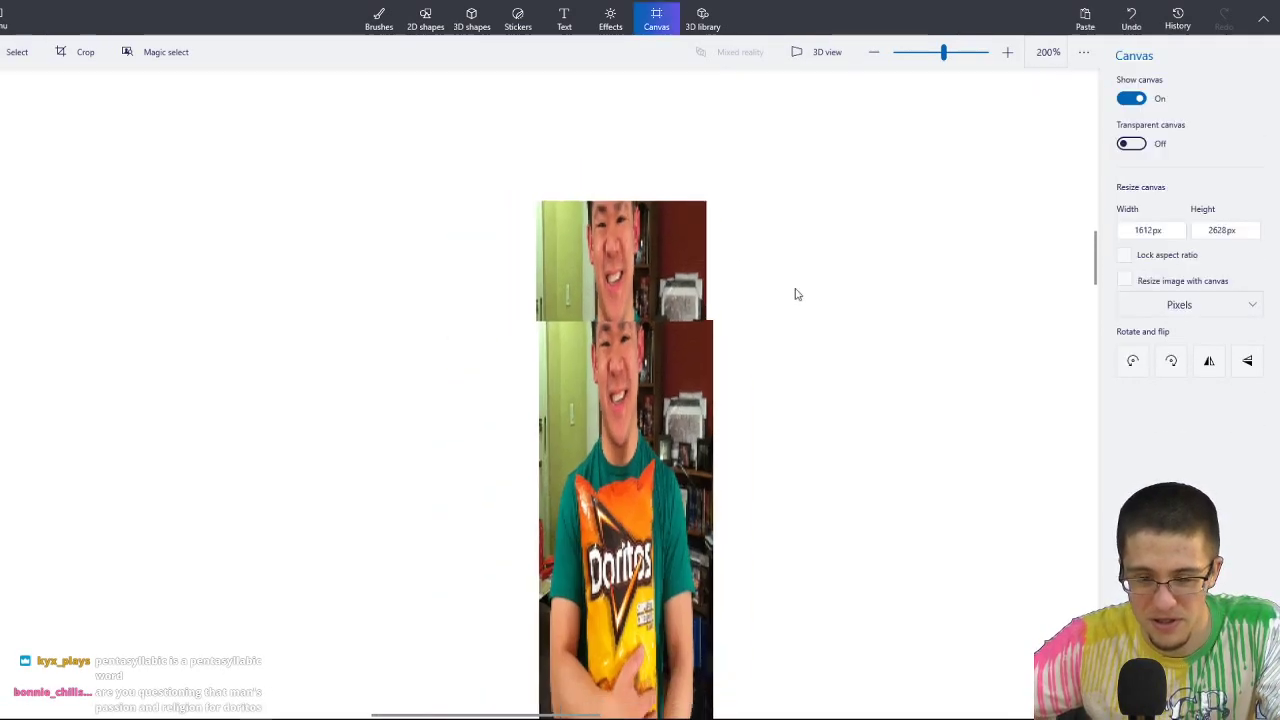
scroll(722, 272, "down", 3, "ctrl")
scroll(610, 242, "down", 2, "ctrl")
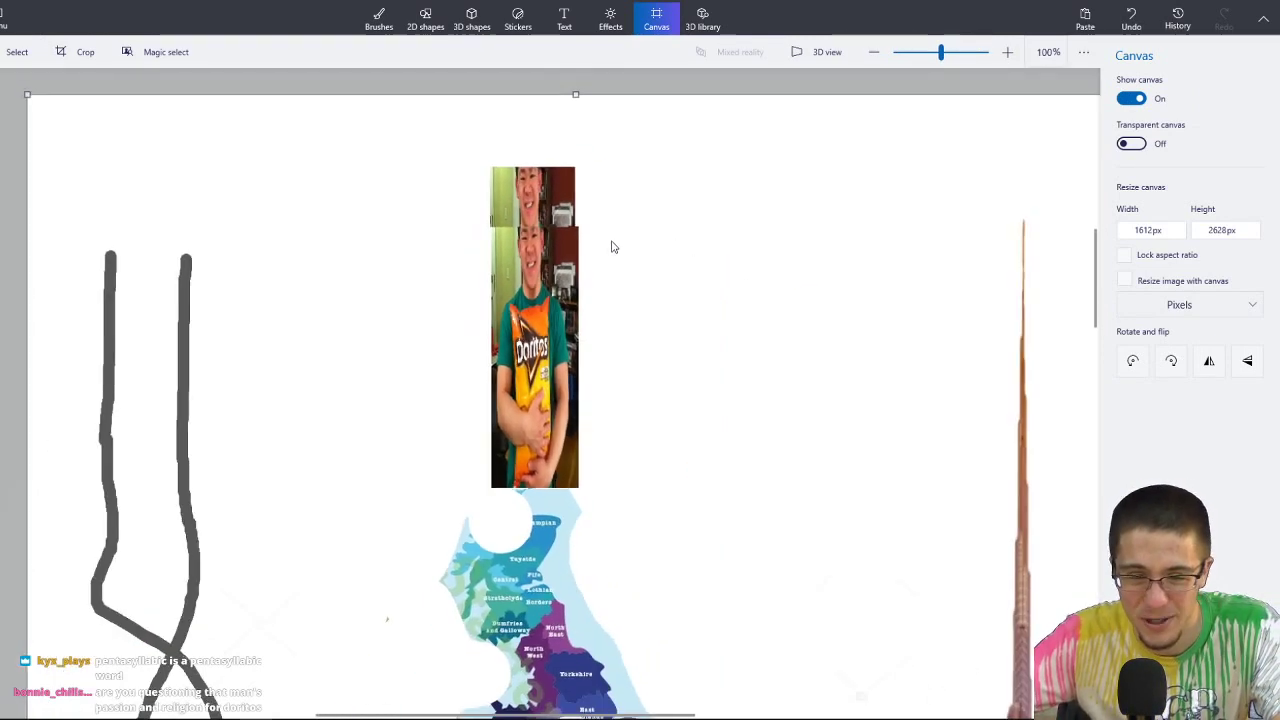
scroll(580, 240, "down", 2, "ctrl")
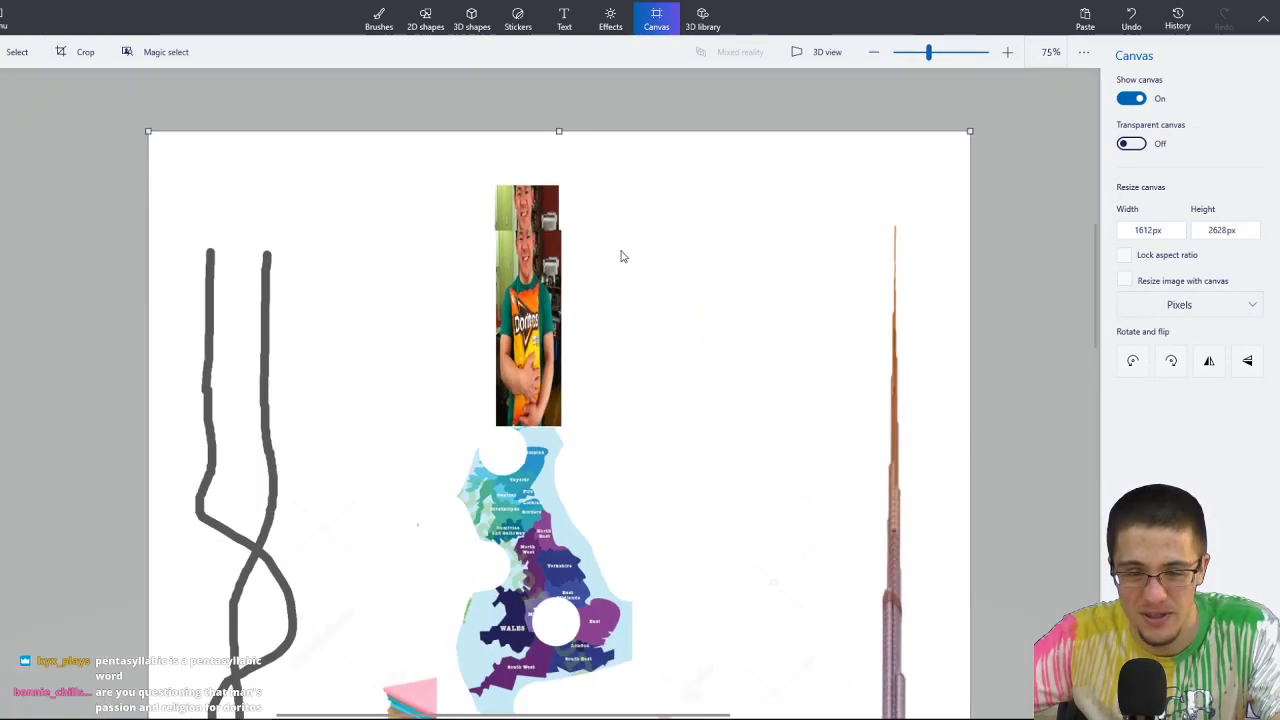
mouse_move(660, 232)
right_mouse_down()
mouse_move(634, 260)
mouse_move(534, 274)
mouse_move(743, 234)
right_mouse_up()
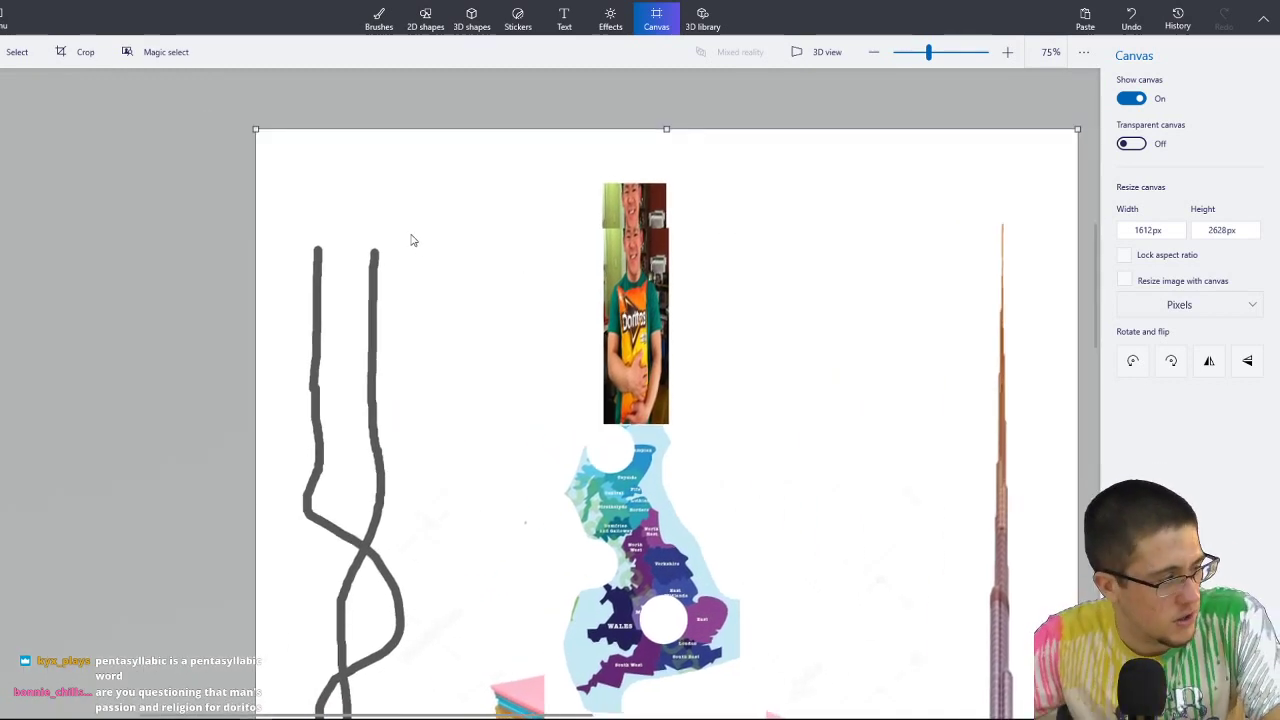
scroll(410, 240, "up", 4, "ctrl")
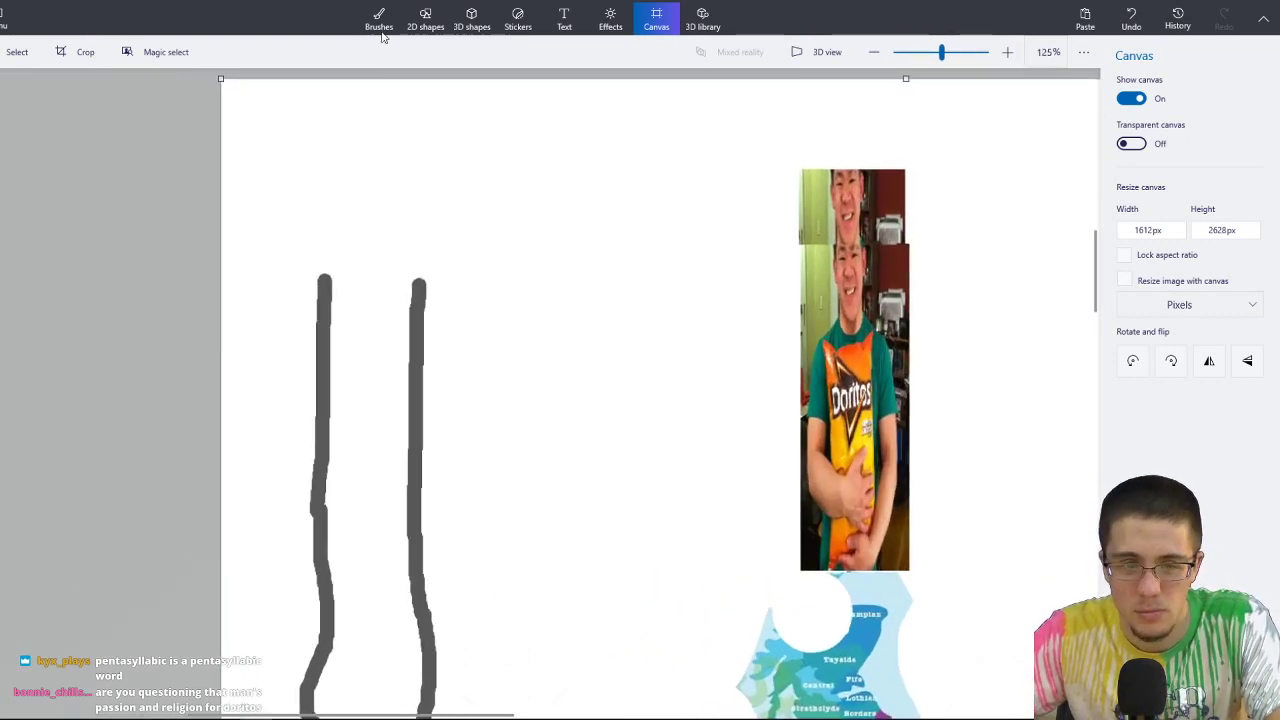
Paint a brown bar across the grey line tops and a 24 px wavy tan line to the Doritos photo.
left_click(379, 20)
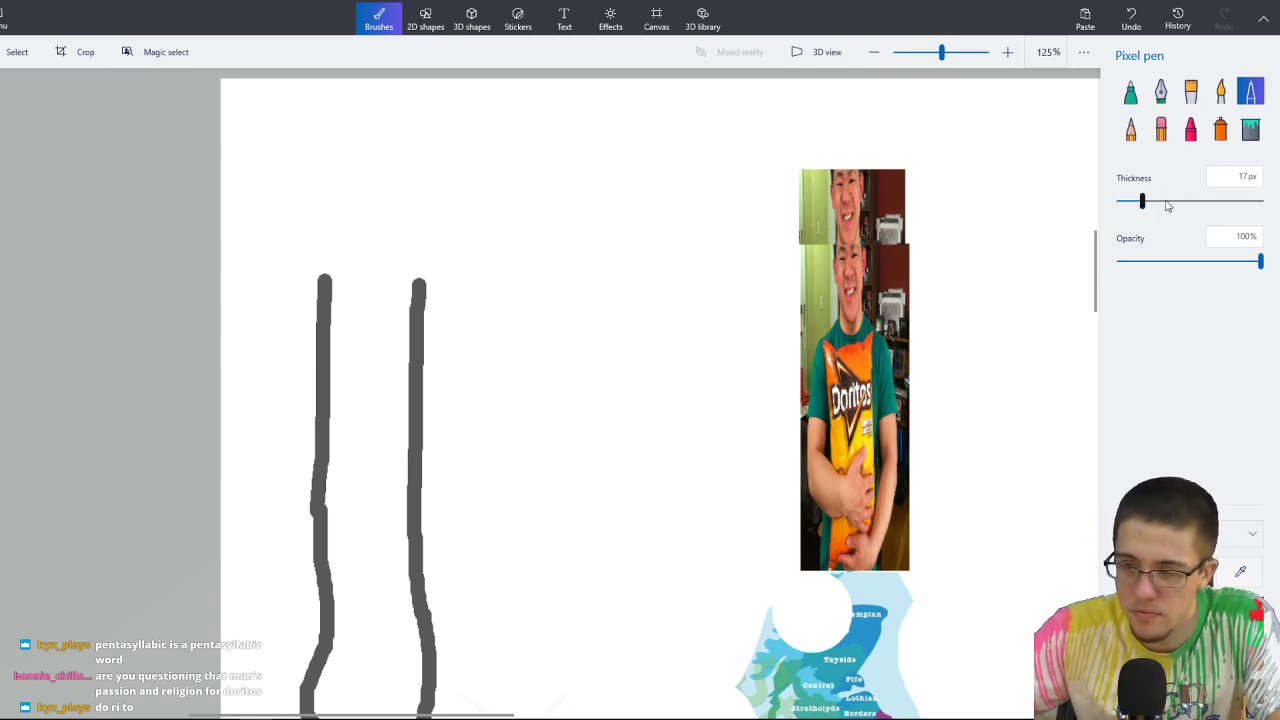
mouse_move(297, 273)
left_mouse_down()
mouse_move(447, 270)
mouse_move(295, 266)
mouse_move(402, 268)
left_mouse_up()
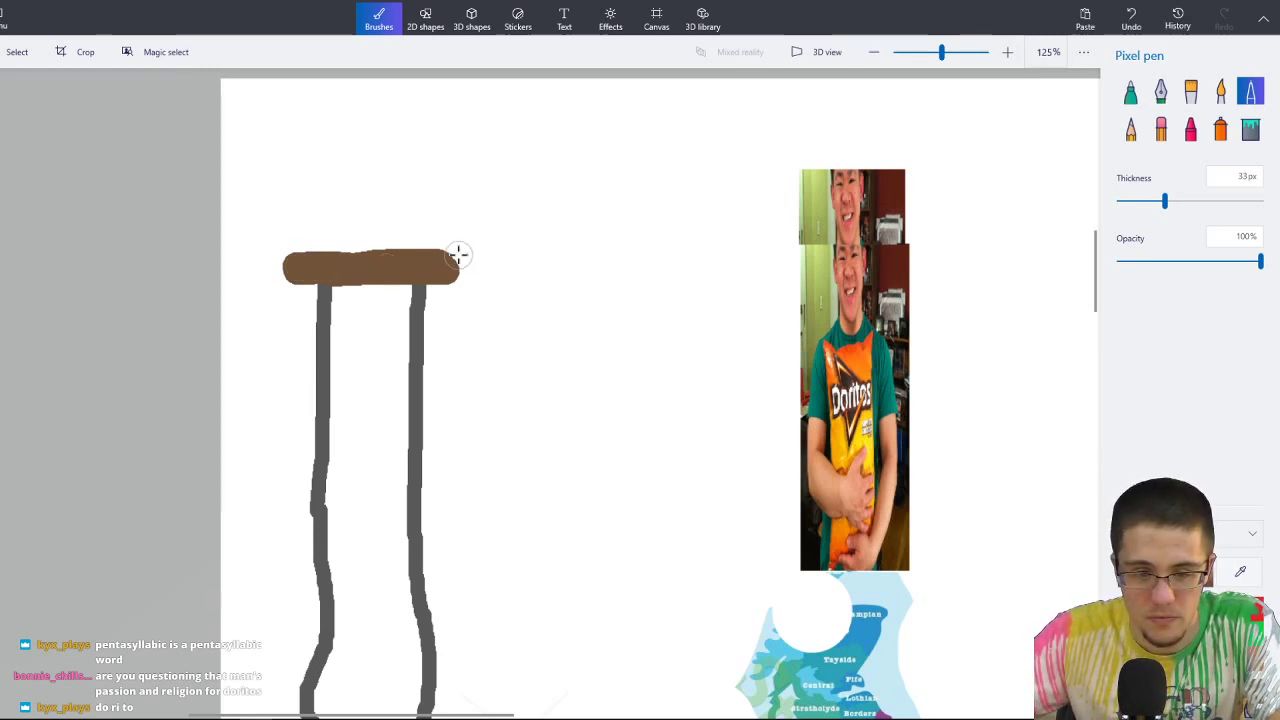
left_click(1152, 202)
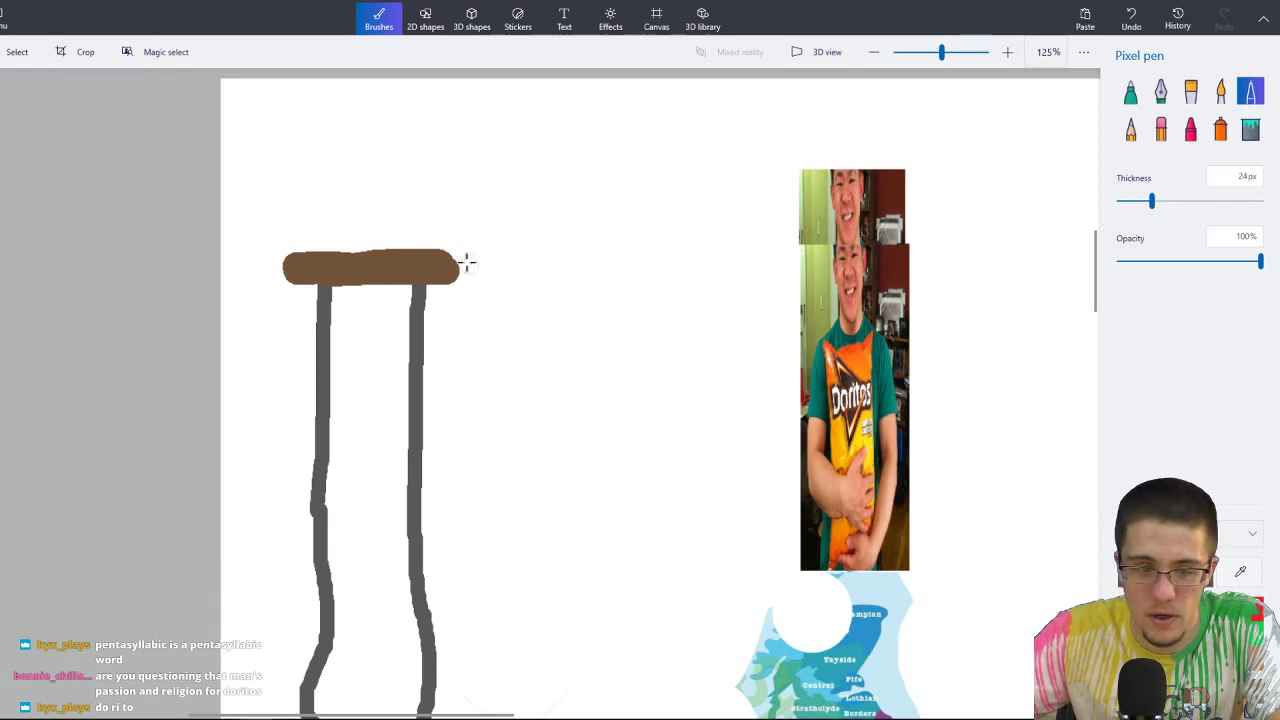
mouse_move(448, 256)
left_mouse_down()
mouse_move(624, 254)
mouse_move(656, 285)
mouse_move(705, 266)
mouse_move(708, 245)
mouse_move(752, 271)
mouse_move(795, 232)
left_mouse_up()
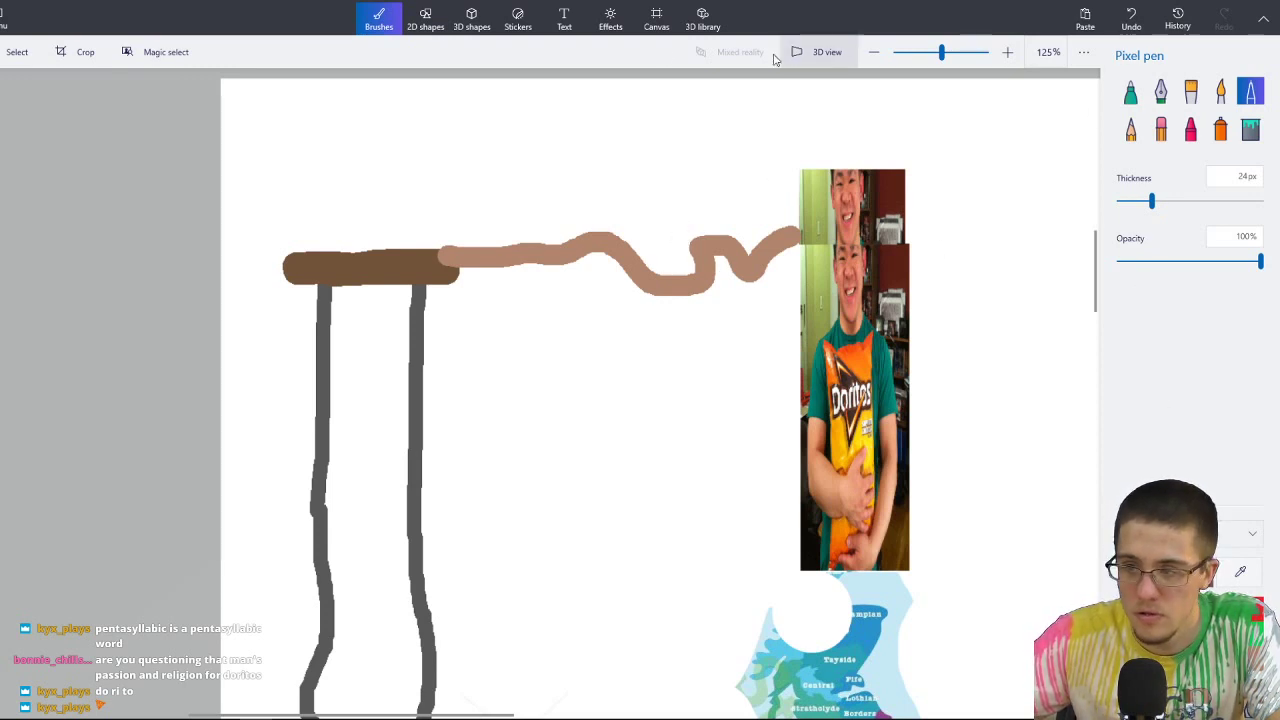
left_click(564, 20)
Add size-10 white 2D text reading 'Brudge' on the wavy tan line.
scroll(975, 146, "up", 3, "ctrl")
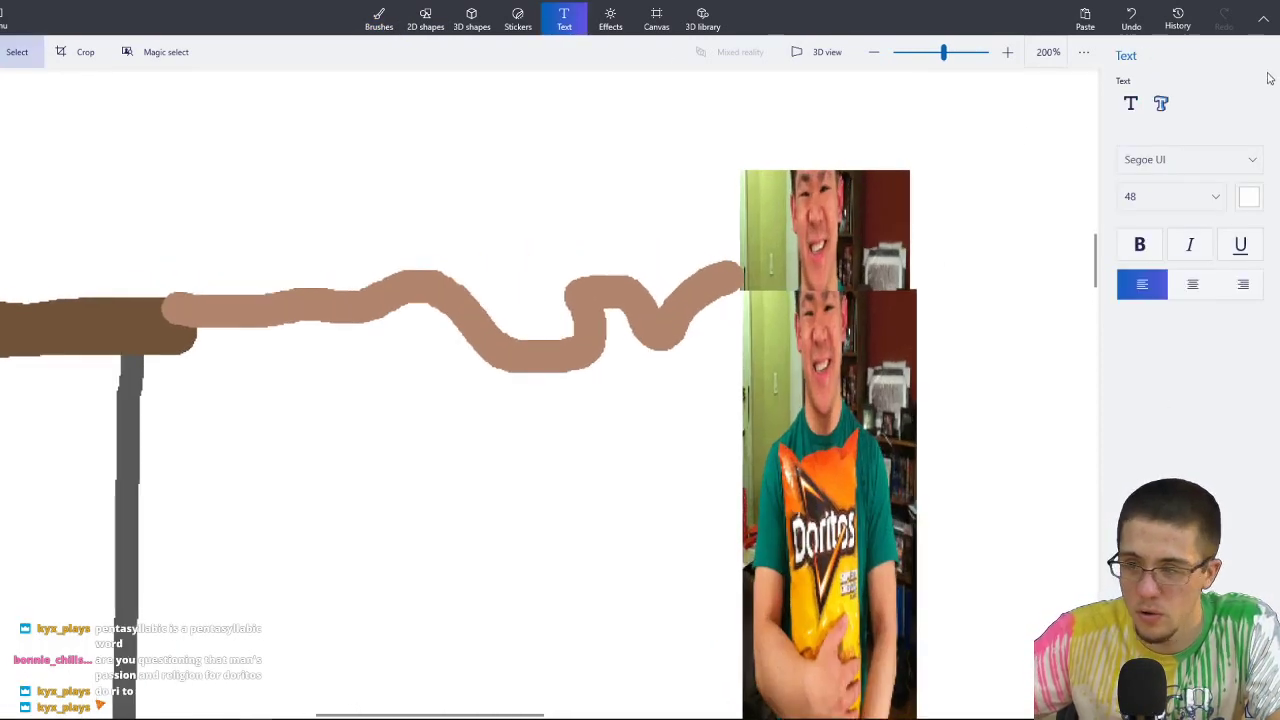
left_click(1130, 103)
left_click(264, 288)
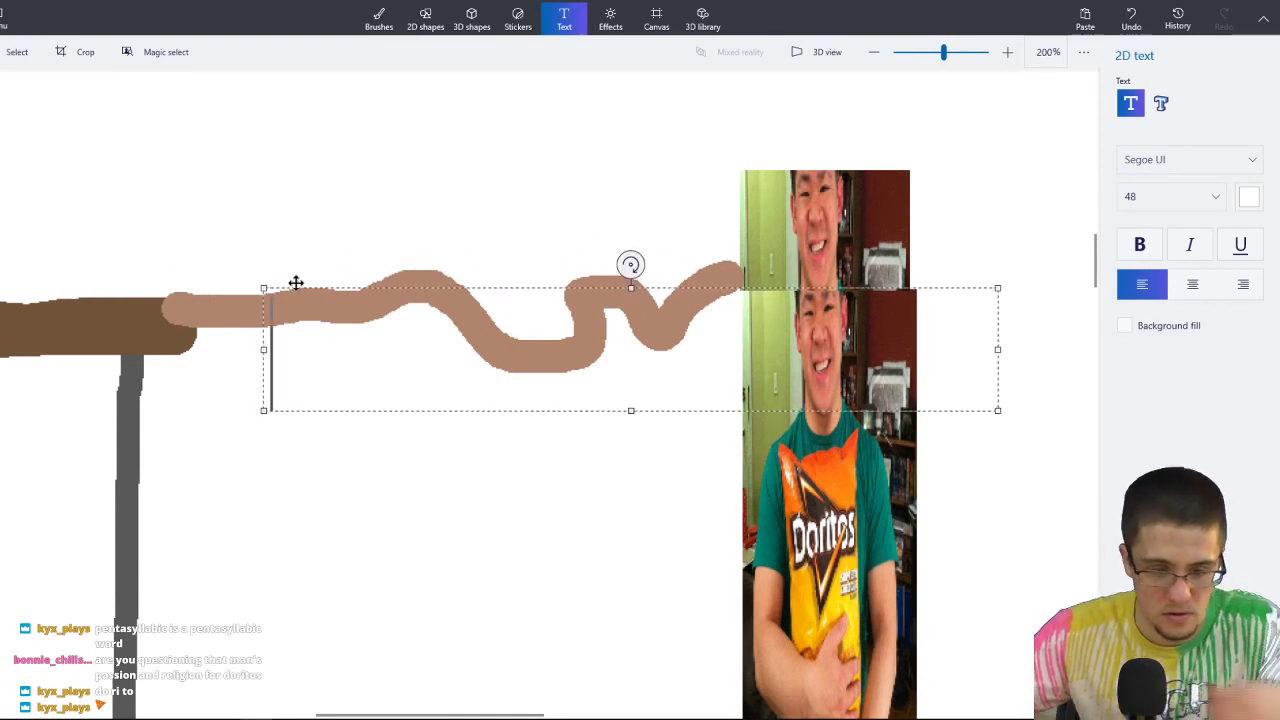
left_click(1149, 197)
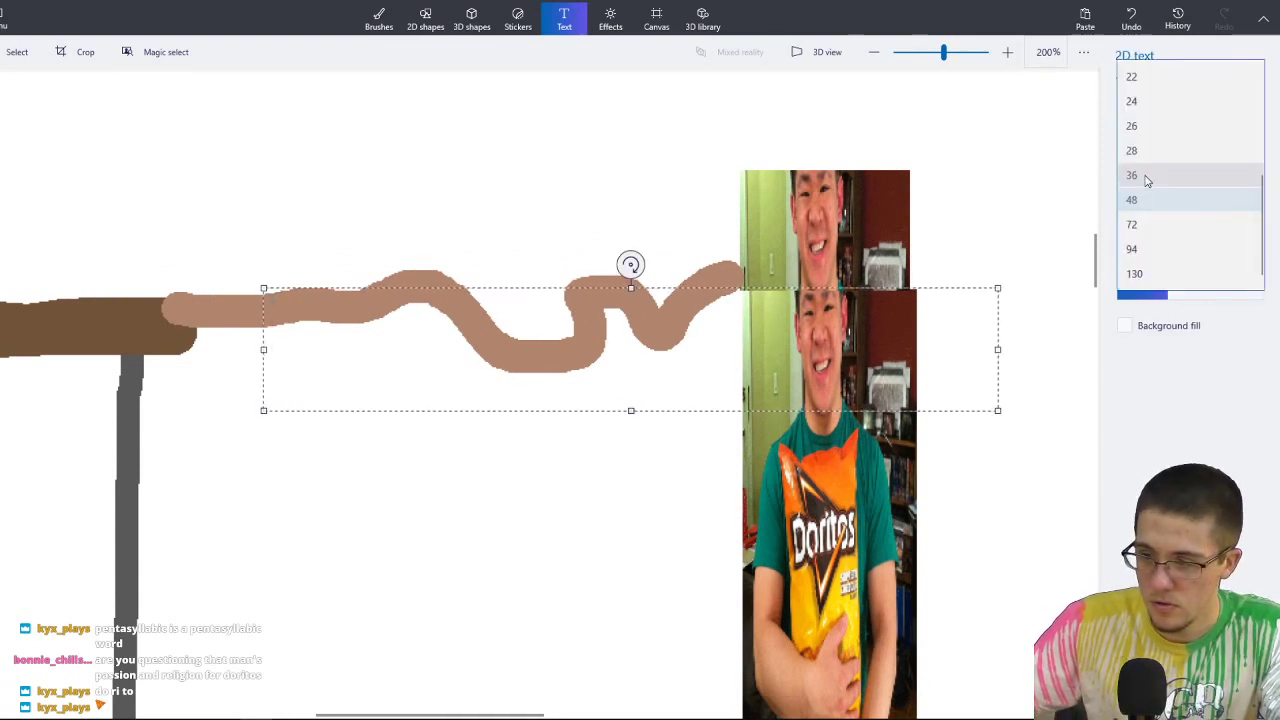
scroll(1147, 176, "up", 3)
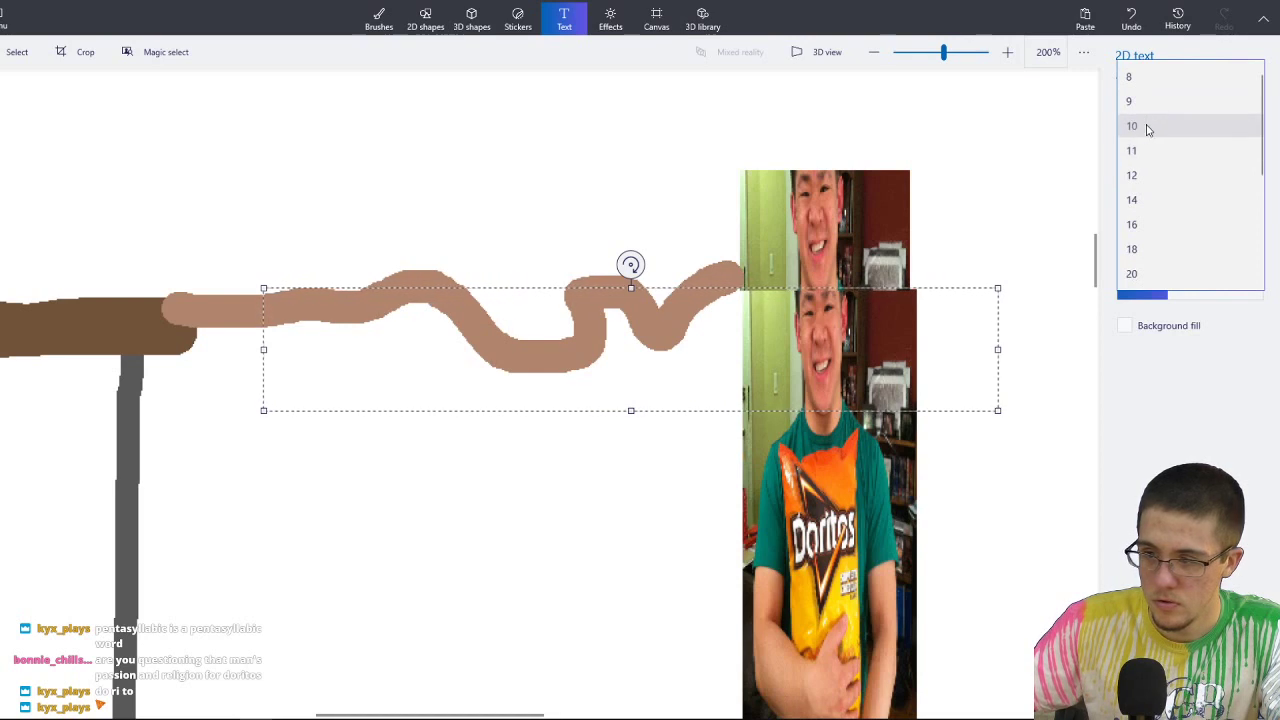
left_click(1147, 127)
type("Brud--")
key("BackSpace")
key("BackSpace")
key("BackSpace")
type("dge")
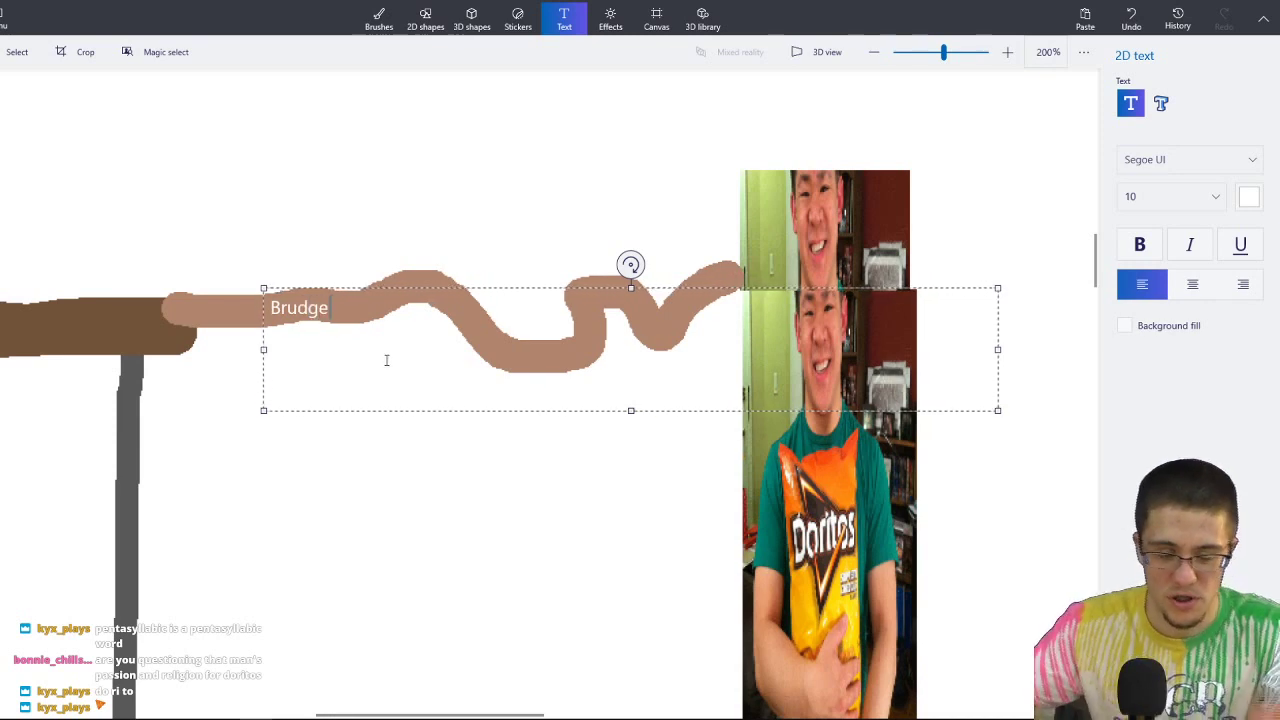
left_click(326, 485)
scroll(323, 348, "up", 3)
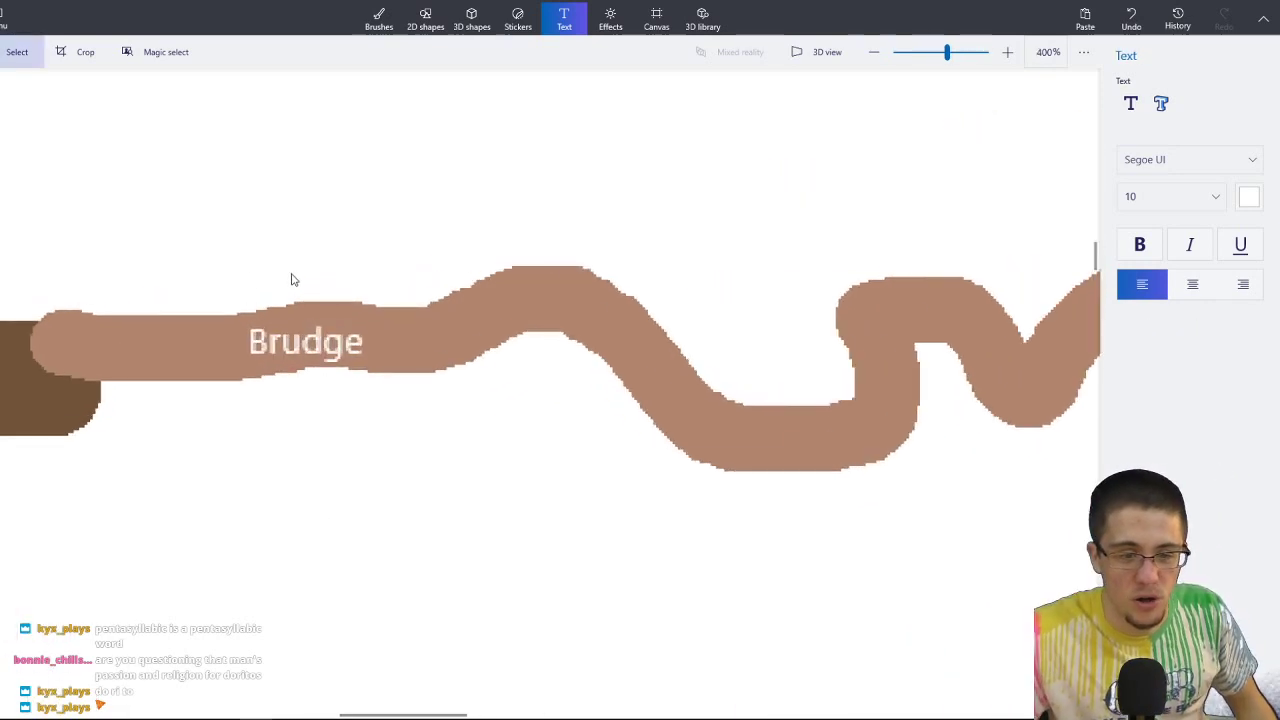
scroll(283, 277, "left", 5)
scroll(589, 263, "down", 4)
scroll(744, 289, "down", 3)
scroll(677, 366, "down", 2)
scroll(705, 235, "down", 3)
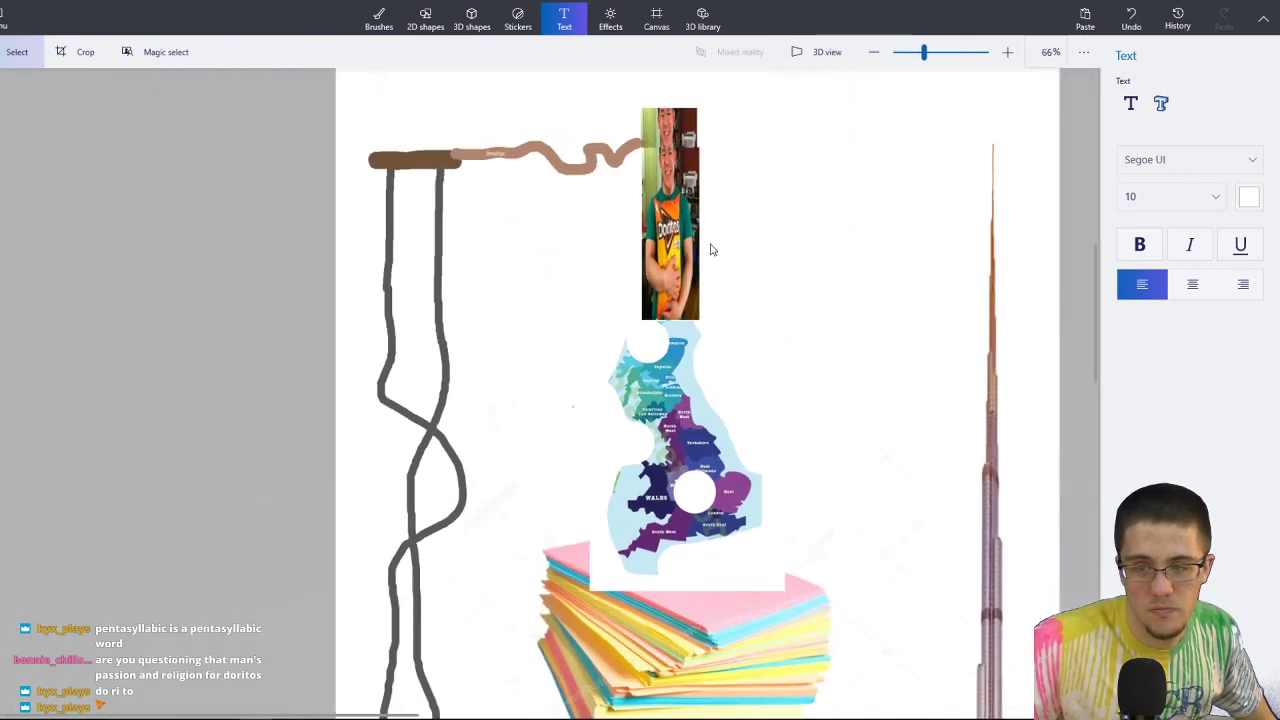
scroll(481, 226, "down", 5)
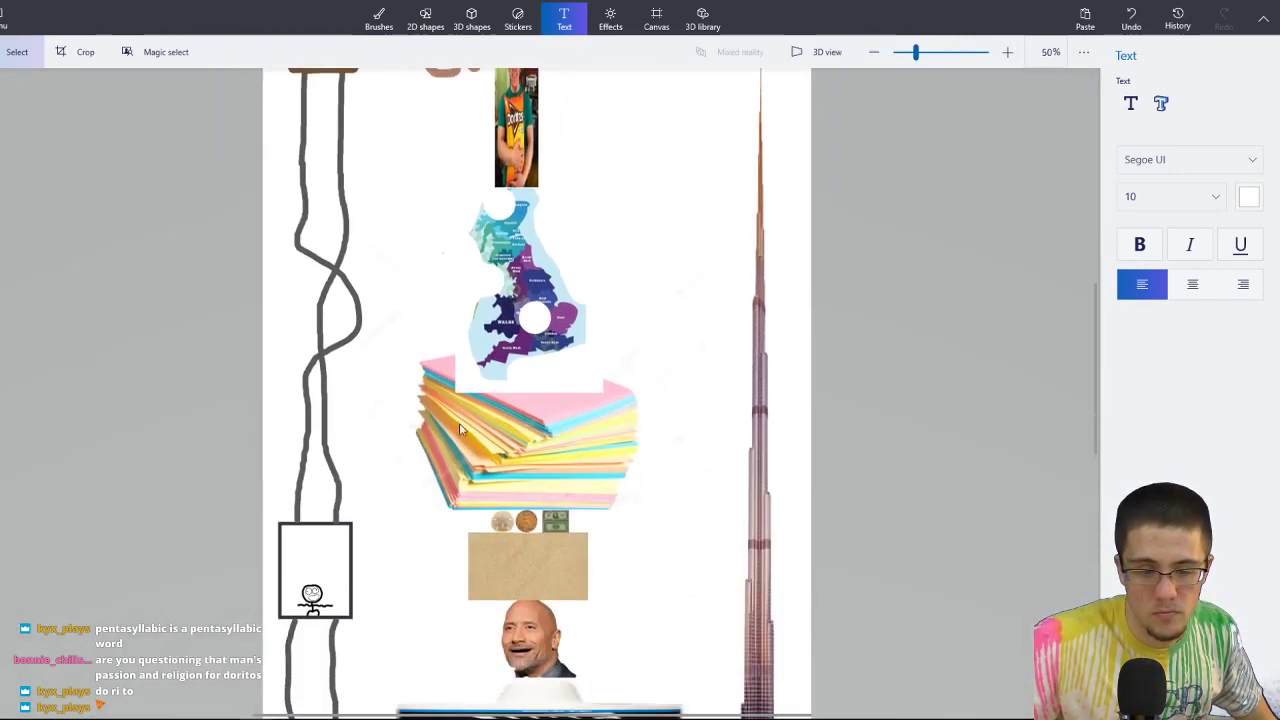
scroll(658, 258, "up", 2)
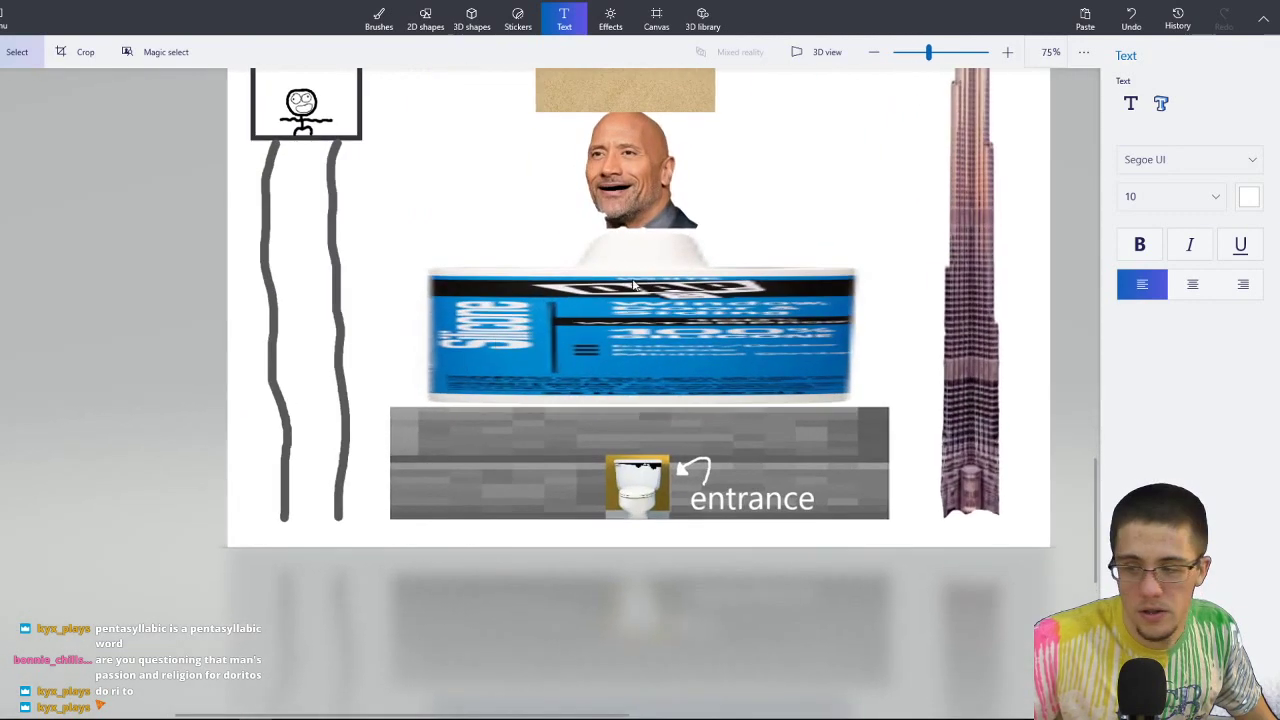
Paint a thick brown stroke across the bottom ends of the two grey lines.
left_click(379, 18)
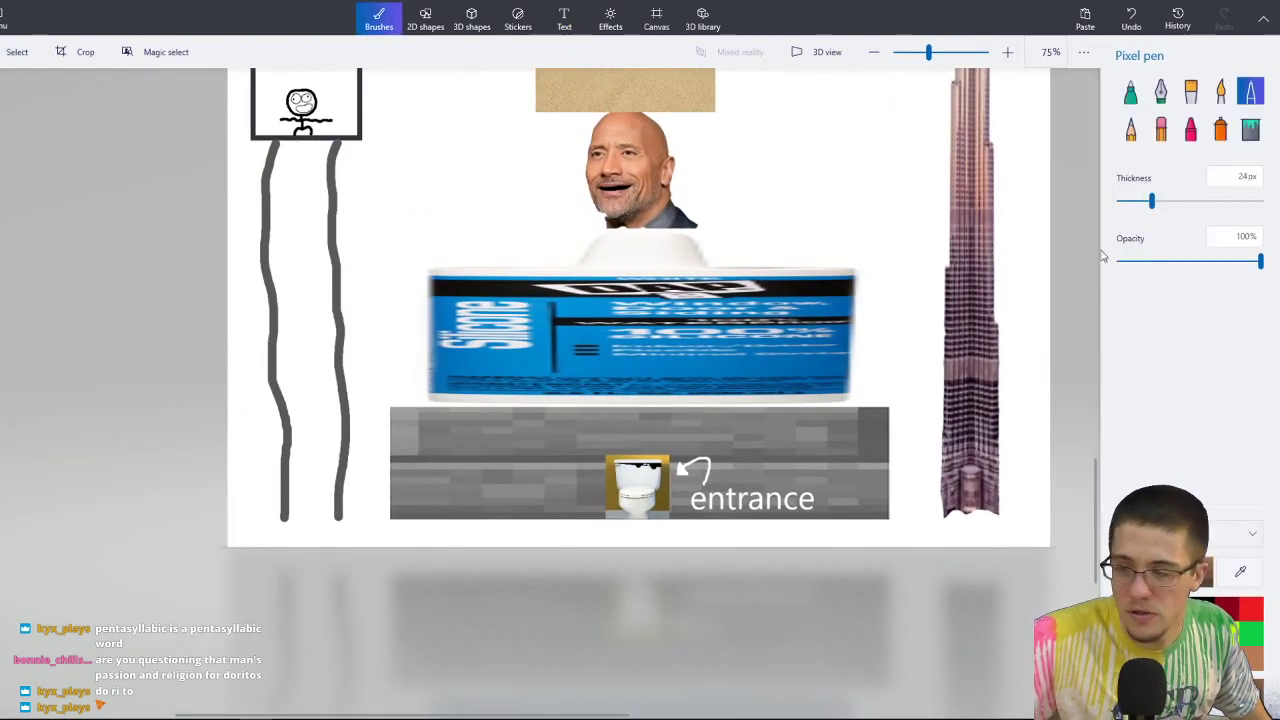
left_click_drag(250, 515, 348, 516)
scroll(475, 360, "up", 4)
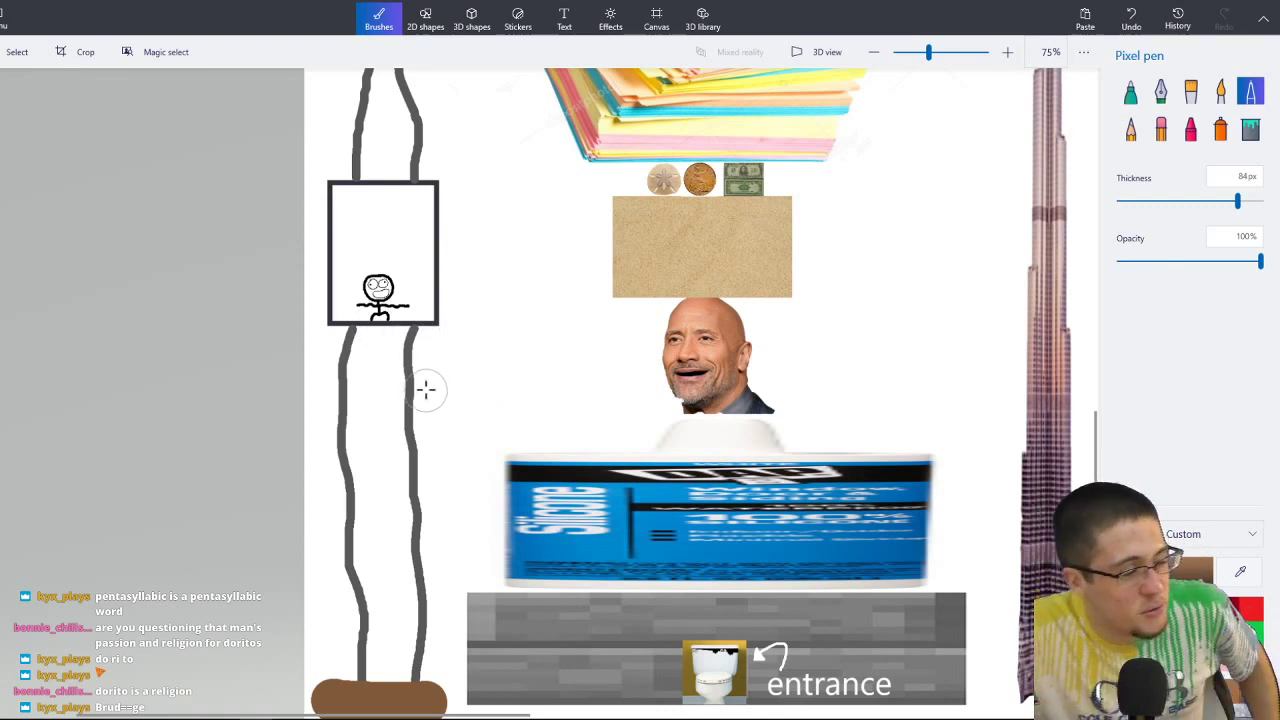
scroll(586, 409, "up", 7)
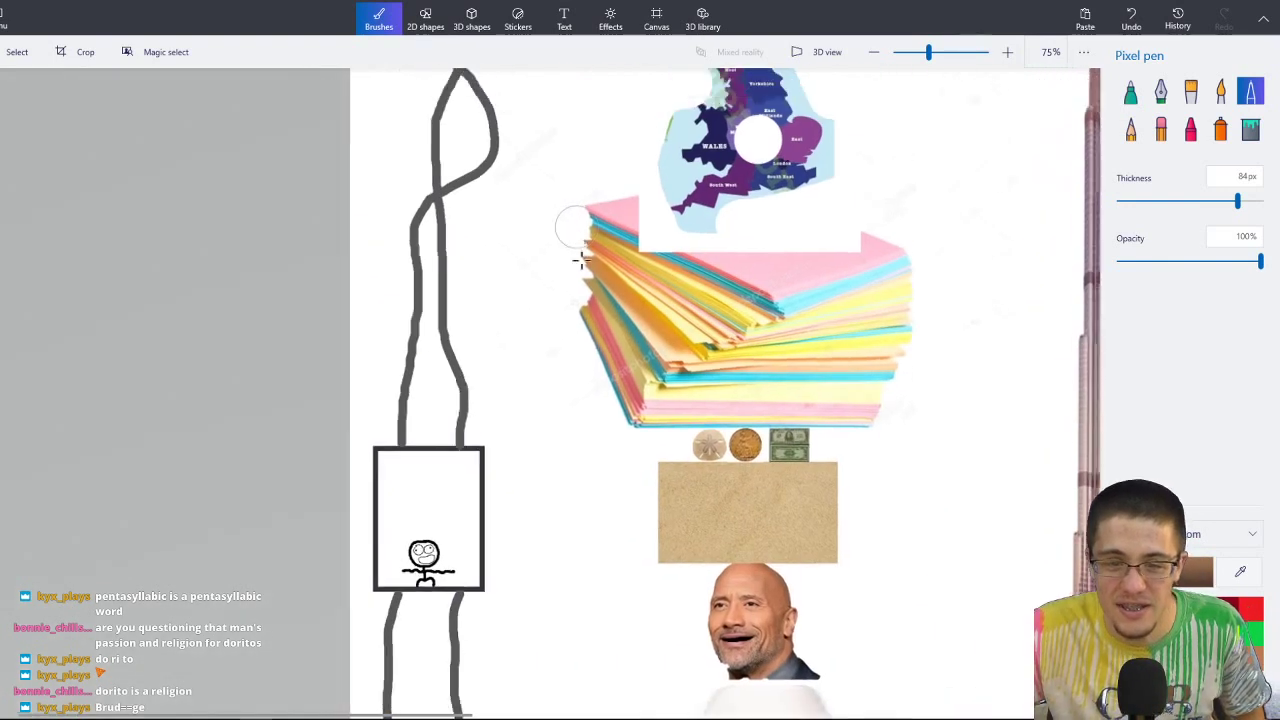
scroll(576, 123, "up", 2, "ctrl")
scroll(617, 506, "up", 5)
scroll(537, 260, "up", 4, "ctrl")
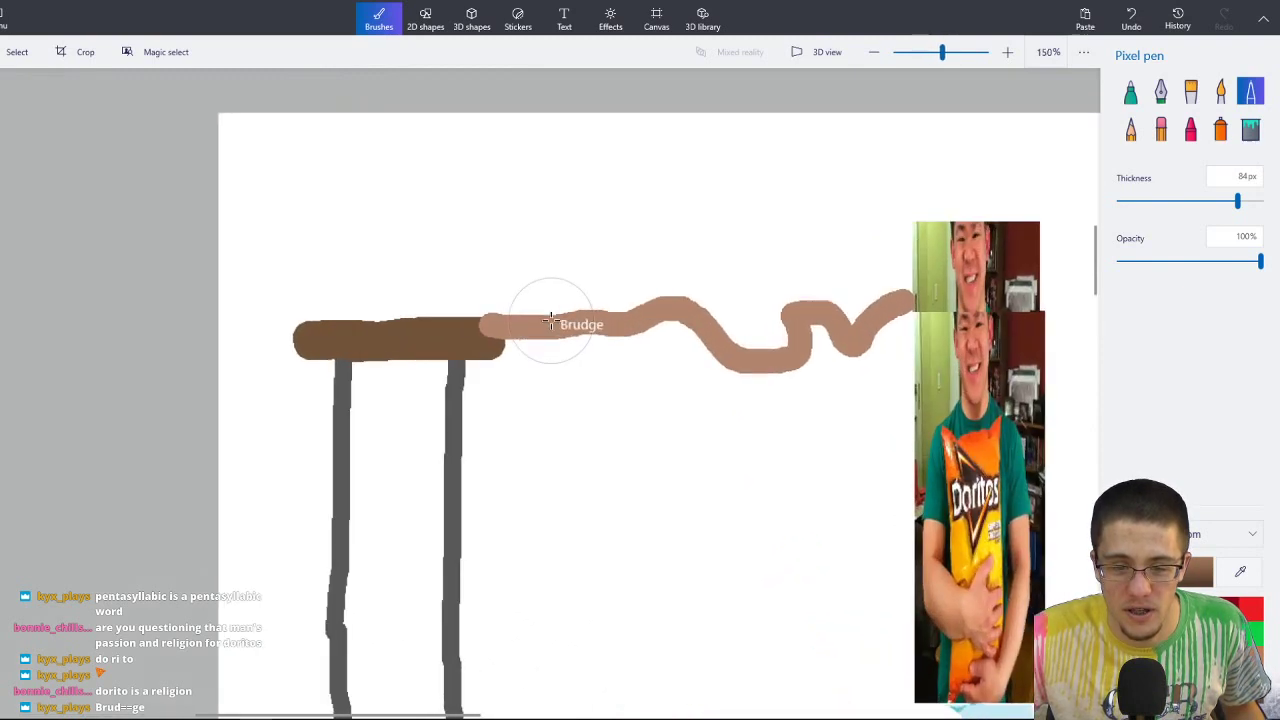
scroll(606, 320, "up", 3, "ctrl")
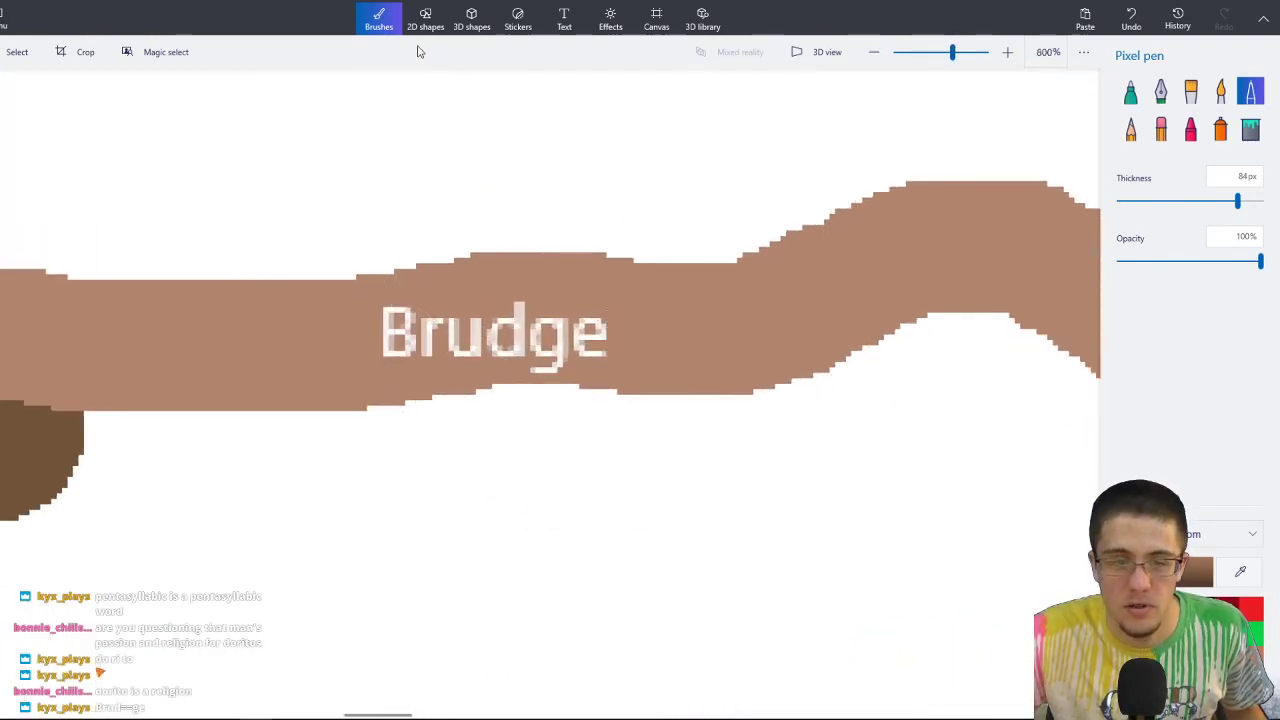
Turn Transparent canvas on in the Canvas settings.
left_click(563, 17)
scroll(803, 149, "down", 5, "ctrl")
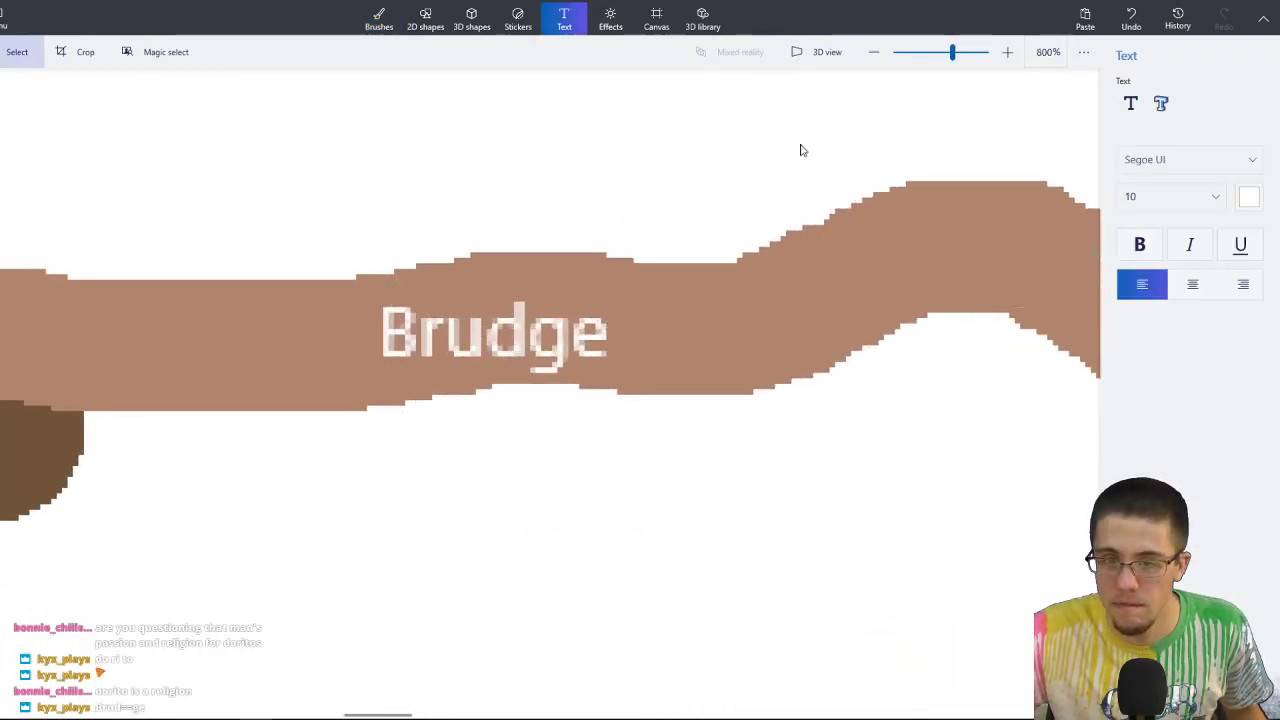
left_click(652, 20)
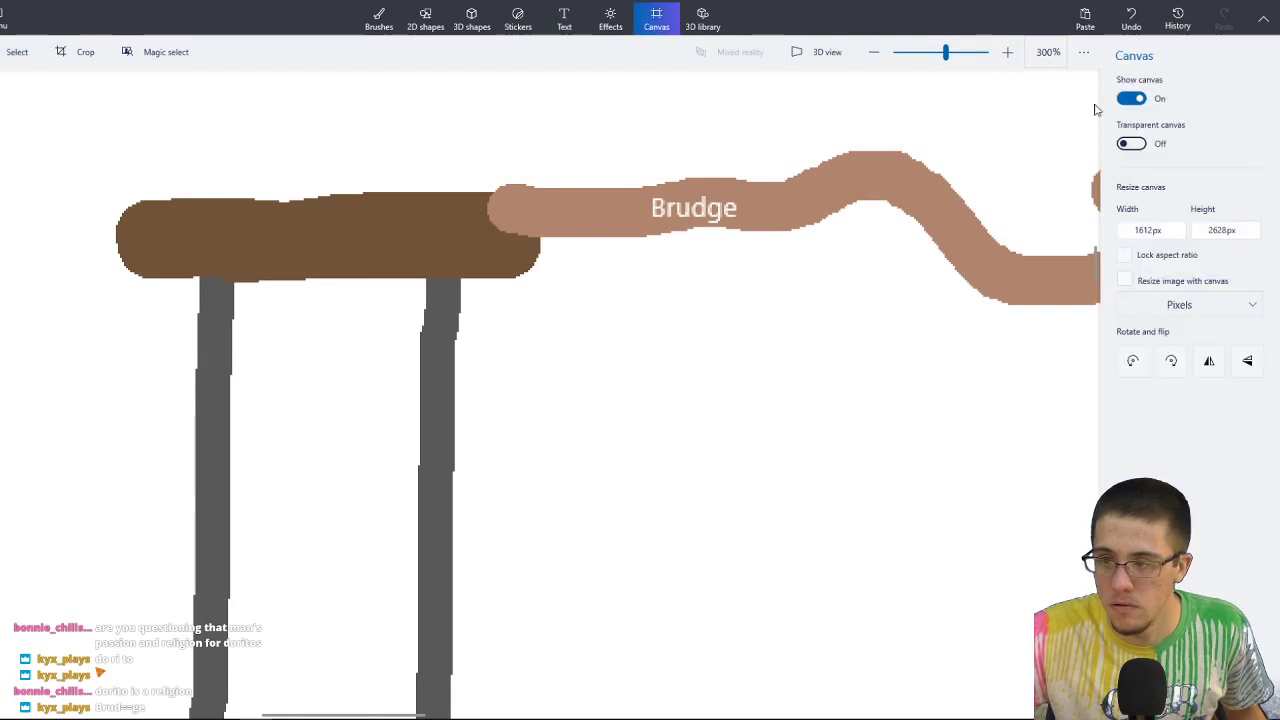
left_click(1147, 148)
scroll(679, 255, "up", 3)
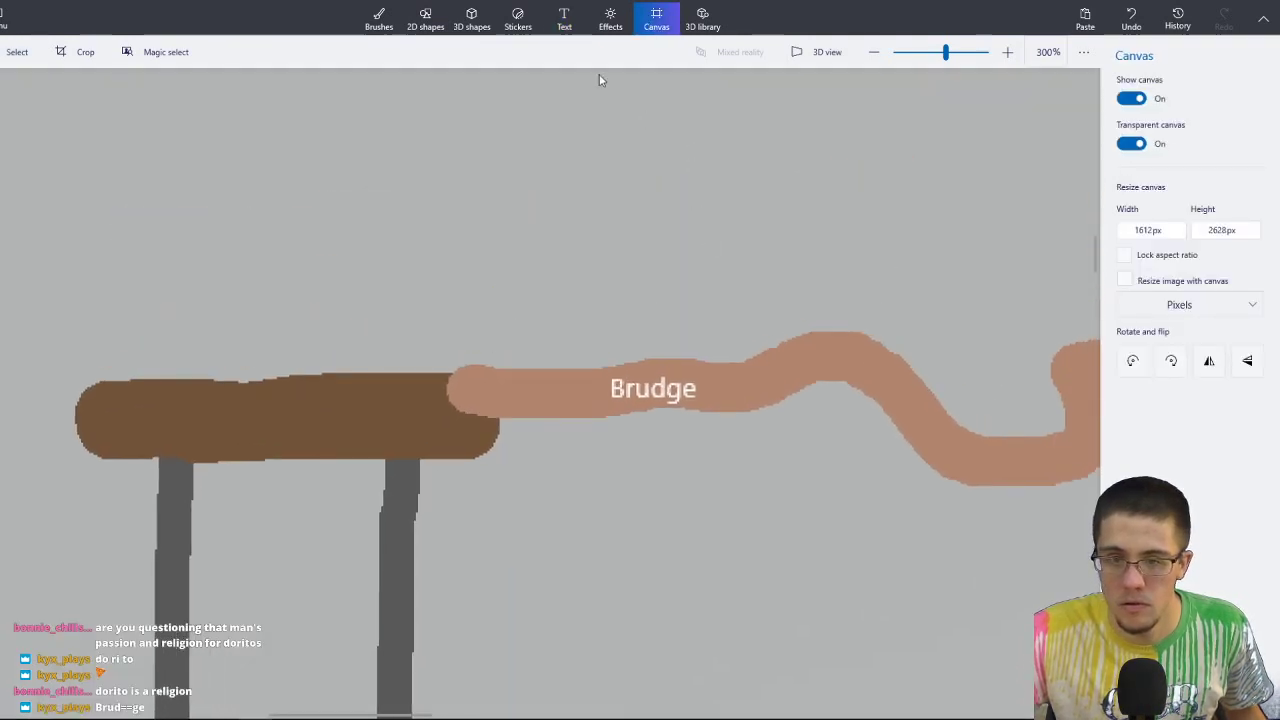
Add a 2D text box reading '==' above the Brudge line.
left_click(564, 22)
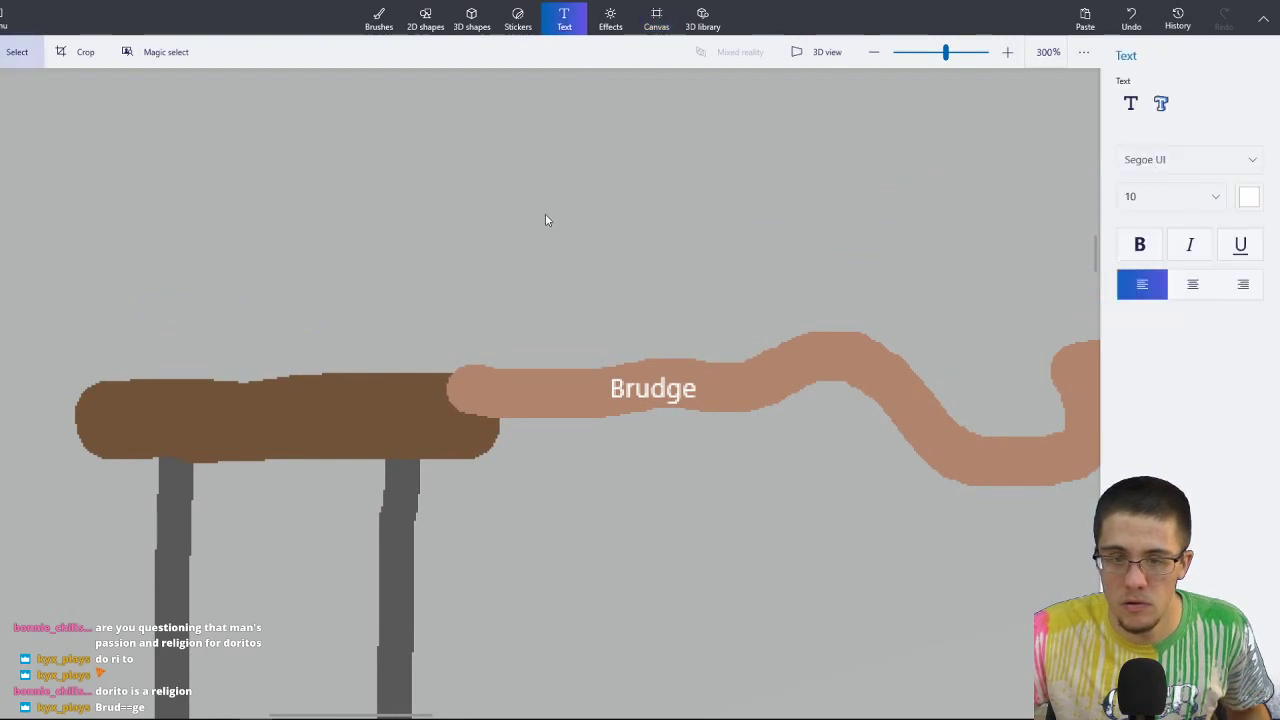
left_click(1130, 104)
left_click(520, 162)
type("==")
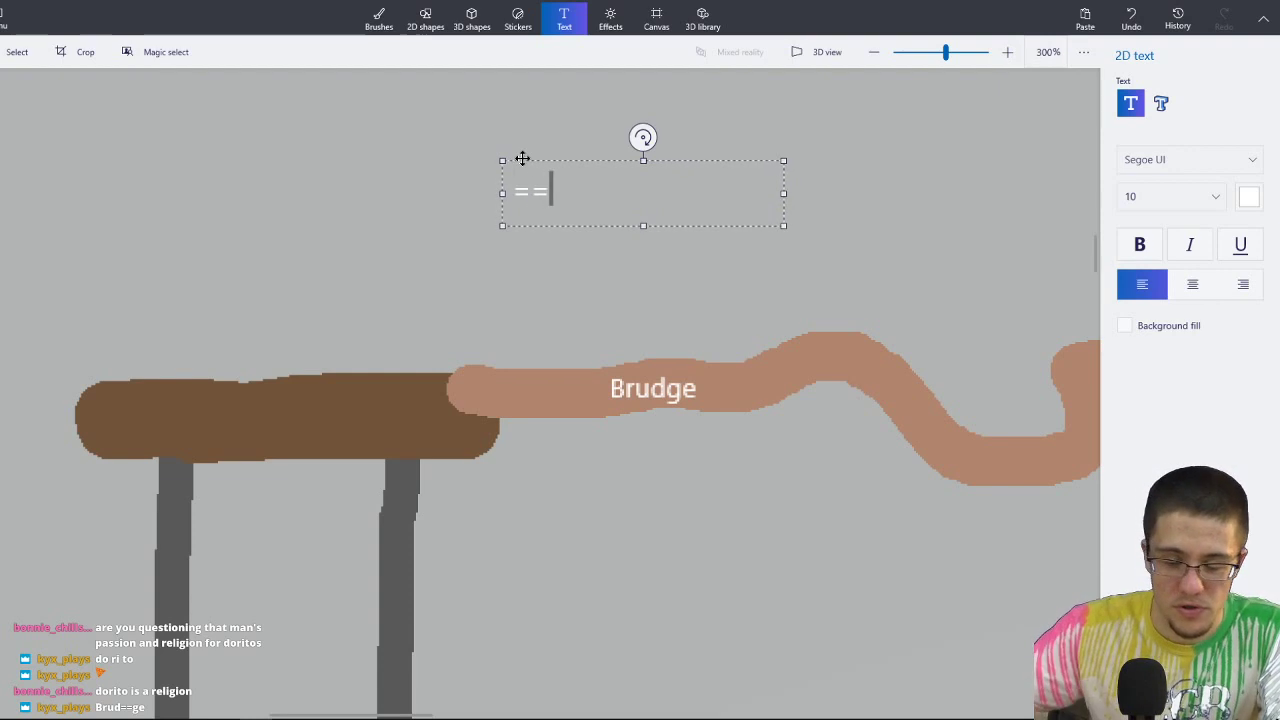
left_click(662, 408)
Shift the 'ge' of Brudge right and fit the '==' into the gap.
scroll(662, 403, "up", 5, "ctrl")
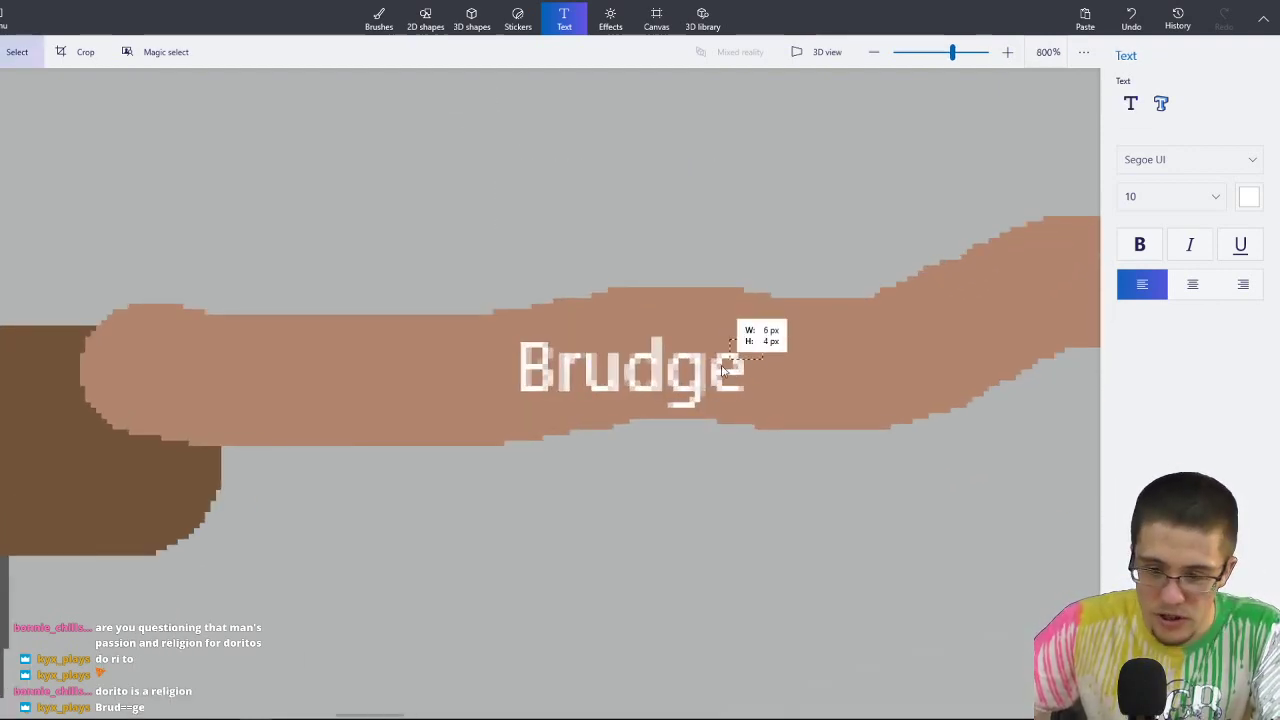
left_click_drag(765, 337, 669, 413)
left_click_drag(708, 375, 784, 375)
key("t")
scroll(714, 251, "up", 3)
scroll(806, 409, "down", 4, "ctrl")
left_click_drag(582, 192, 749, 480)
scroll(749, 480, "up", 2, "ctrl")
scroll(767, 478, "up", 3, "ctrl")
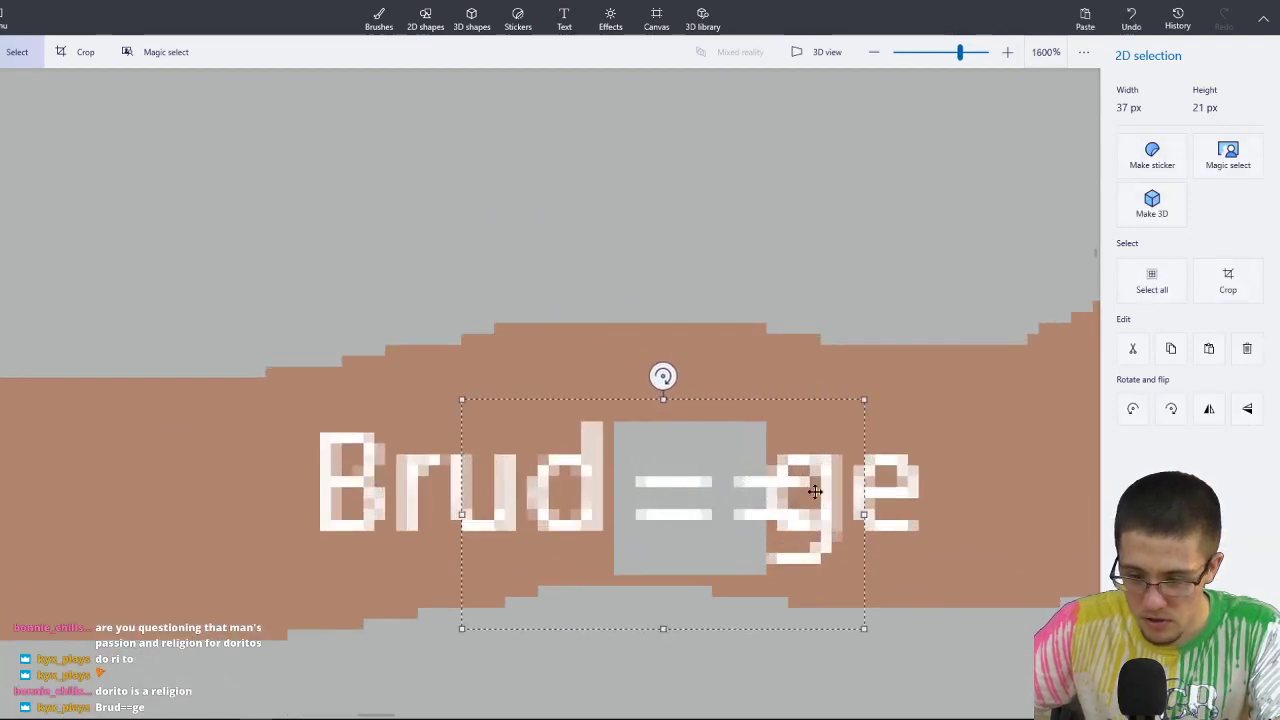
left_click_drag(863, 514, 703, 530)
left_click(564, 18)
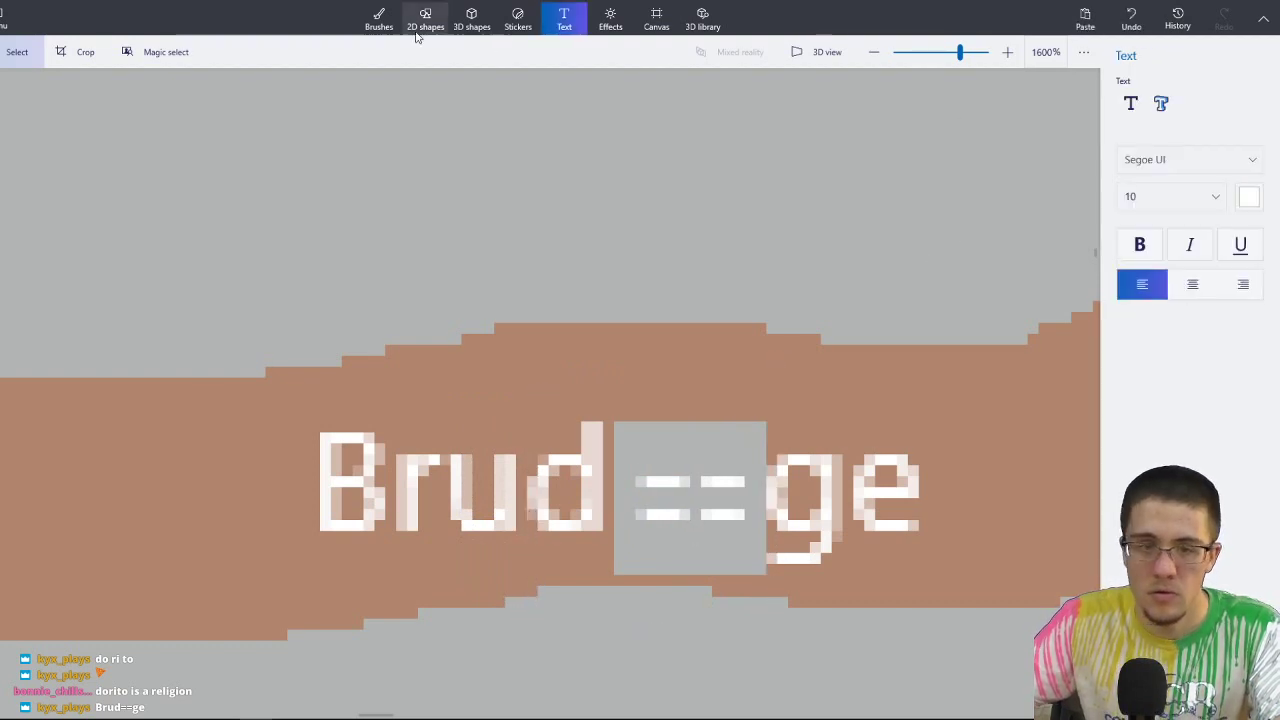
With the Pixel pen at 1px, paint tan over the grey gap between the '=' marks.
left_click(379, 18)
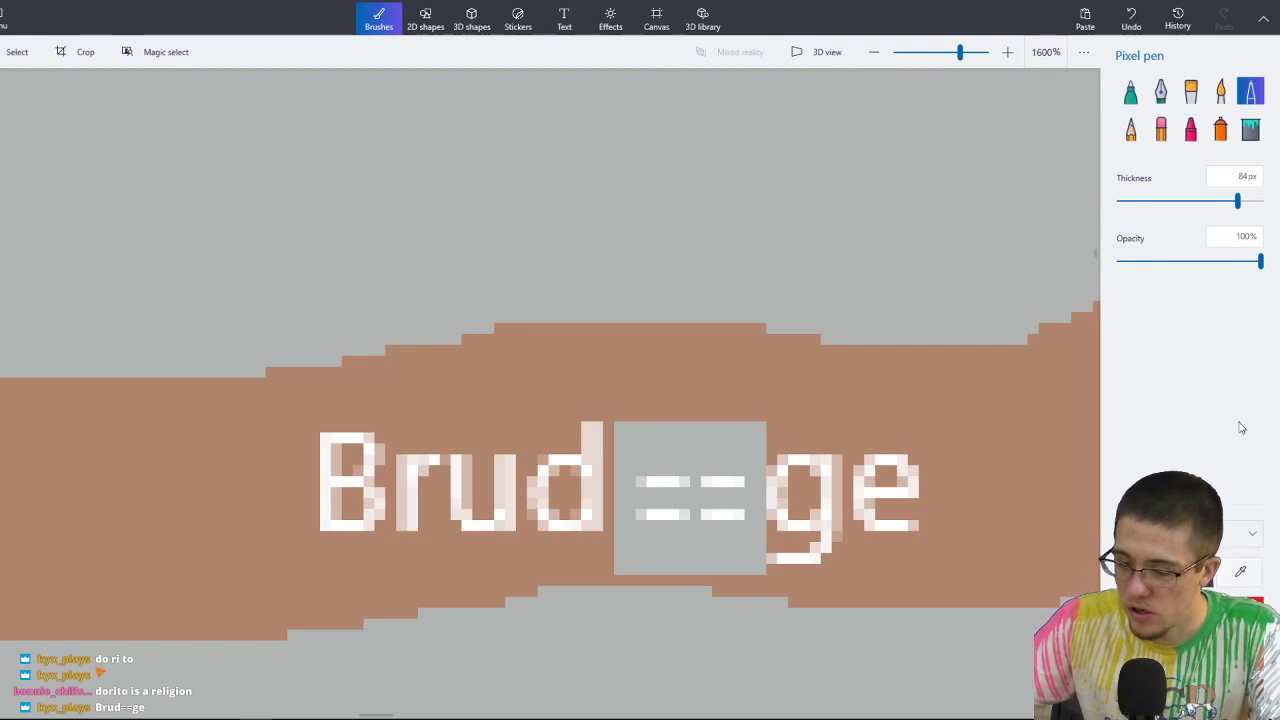
left_click_drag(1236, 200, 1117, 201)
scroll(634, 443, "up", 1, "ctrl")
left_click_drag(618, 384, 665, 389)
key("ctrl+z")
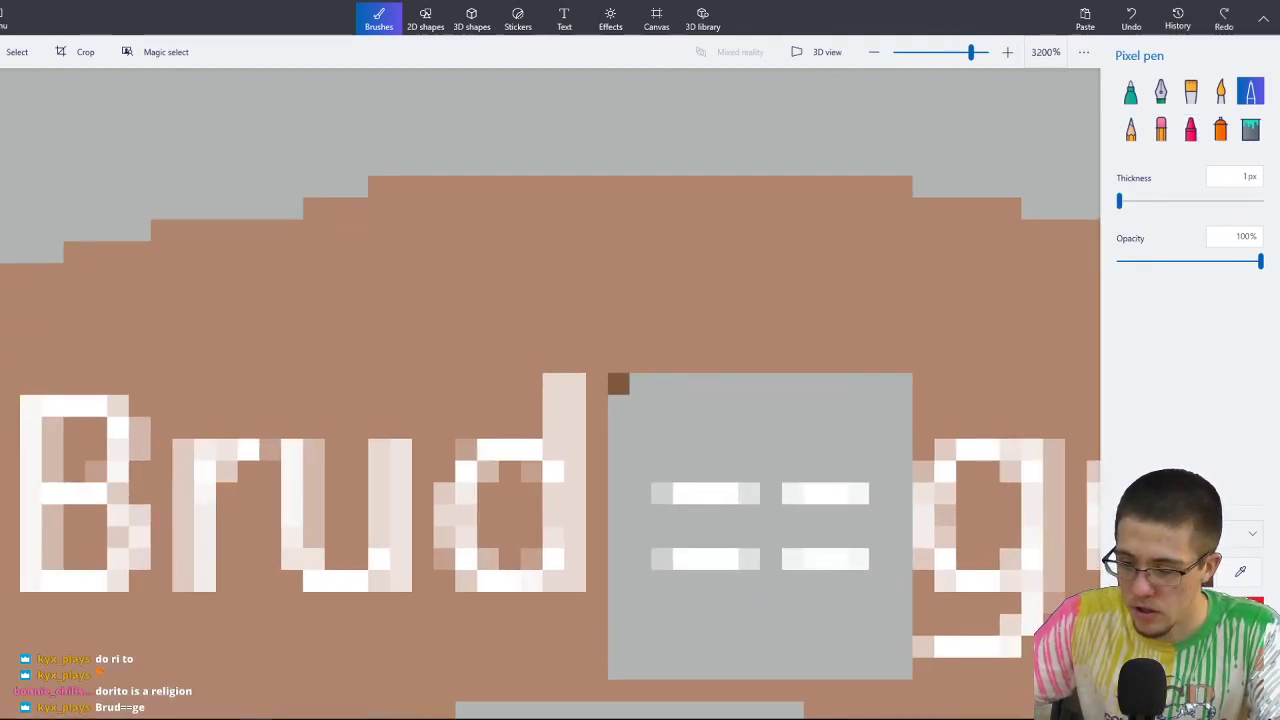
key("ctrl+z")
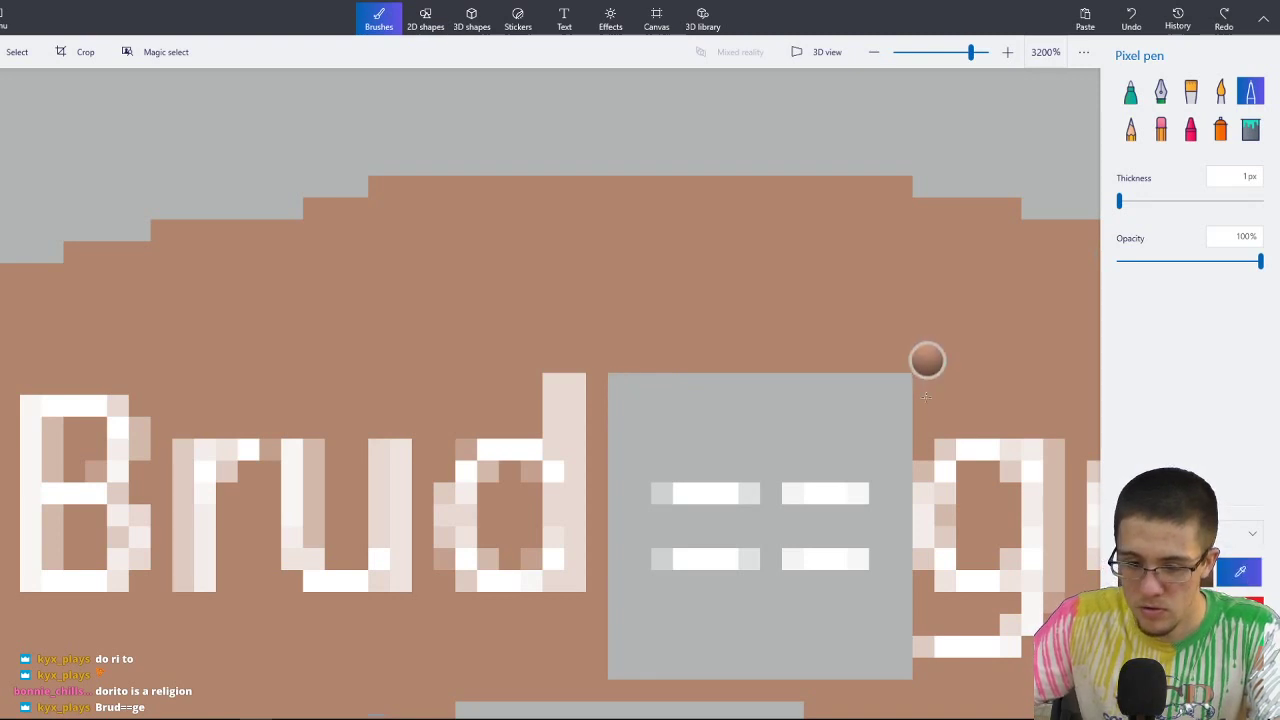
mouse_move(620, 385)
left_mouse_down()
mouse_move(894, 397)
mouse_move(616, 410)
mouse_move(646, 430)
mouse_move(904, 435)
mouse_move(905, 446)
mouse_move(852, 456)
mouse_move(611, 459)
mouse_move(898, 473)
mouse_move(888, 531)
mouse_move(853, 520)
mouse_move(779, 532)
mouse_move(772, 500)
mouse_move(797, 527)
left_mouse_up()
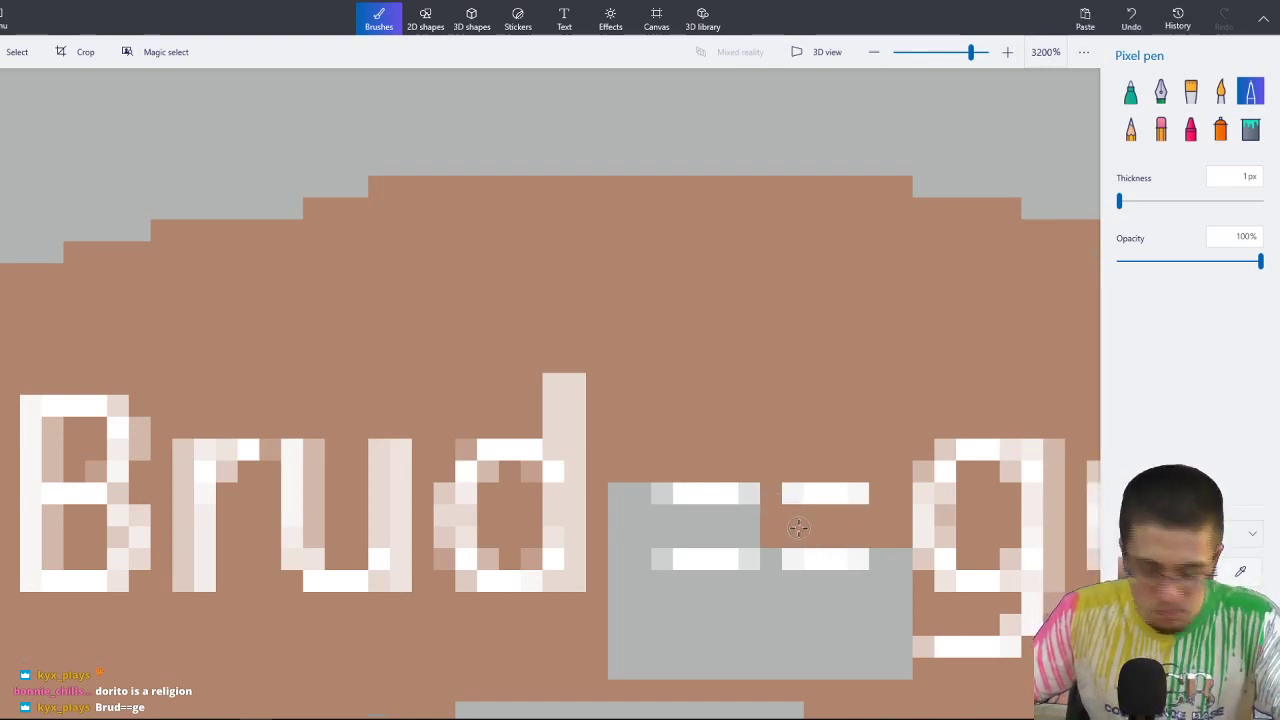
mouse_move(799, 527)
left_mouse_down()
mouse_move(634, 519)
mouse_move(622, 505)
mouse_move(633, 503)
mouse_move(621, 535)
mouse_move(788, 544)
mouse_move(763, 543)
mouse_move(768, 594)
mouse_move(625, 585)
mouse_move(615, 574)
mouse_move(627, 563)
mouse_move(628, 580)
mouse_move(645, 568)
mouse_move(614, 604)
mouse_move(804, 608)
mouse_move(624, 604)
mouse_move(605, 630)
mouse_move(710, 645)
mouse_move(603, 659)
mouse_move(751, 675)
mouse_move(876, 666)
mouse_move(841, 648)
mouse_move(727, 634)
mouse_move(760, 649)
mouse_move(794, 634)
mouse_move(788, 596)
mouse_move(888, 577)
mouse_move(895, 565)
mouse_move(883, 562)
mouse_move(816, 602)
mouse_move(812, 626)
mouse_move(903, 606)
mouse_move(882, 623)
mouse_move(891, 676)
mouse_move(900, 615)
left_mouse_up()
scroll(910, 530, "down", 6)
scroll(943, 497, "down", 5)
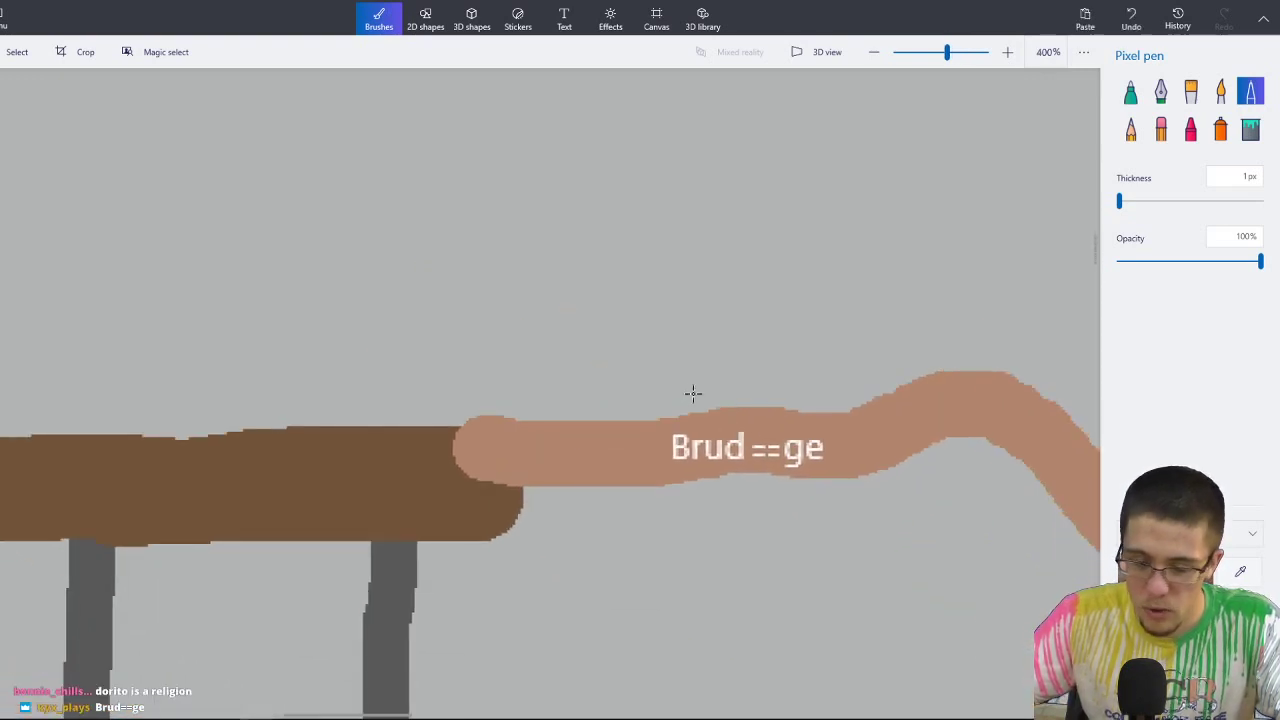
scroll(768, 357, "down", 6)
Switch the Transparent canvas toggle off for a solid white background.
scroll(680, 245, "down", 3)
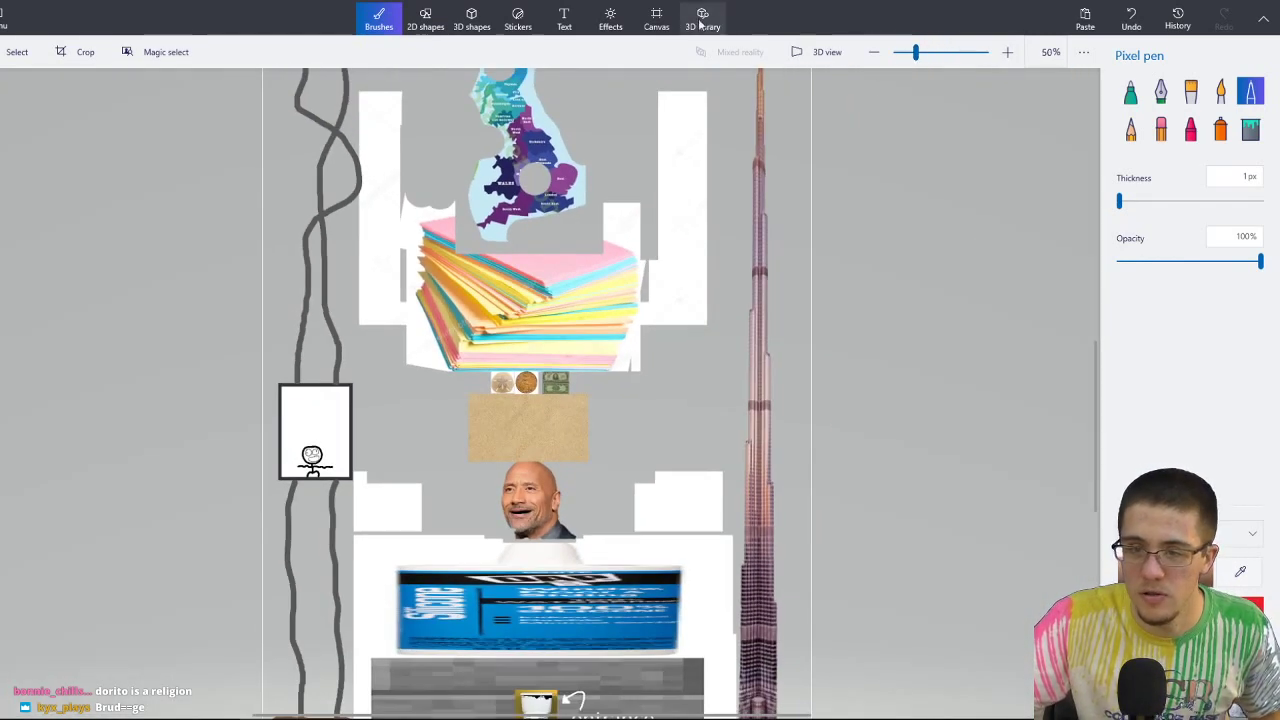
left_click(656, 18)
left_click(1133, 144)
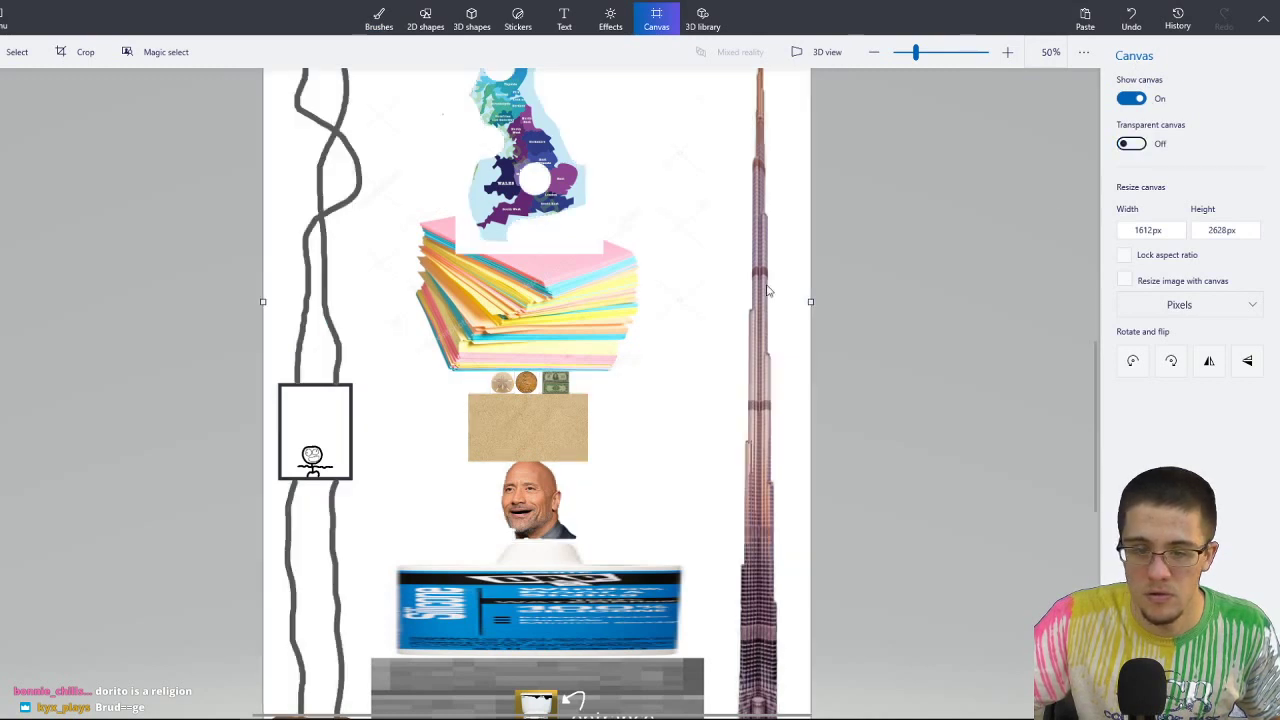
scroll(701, 289, "down", 1)
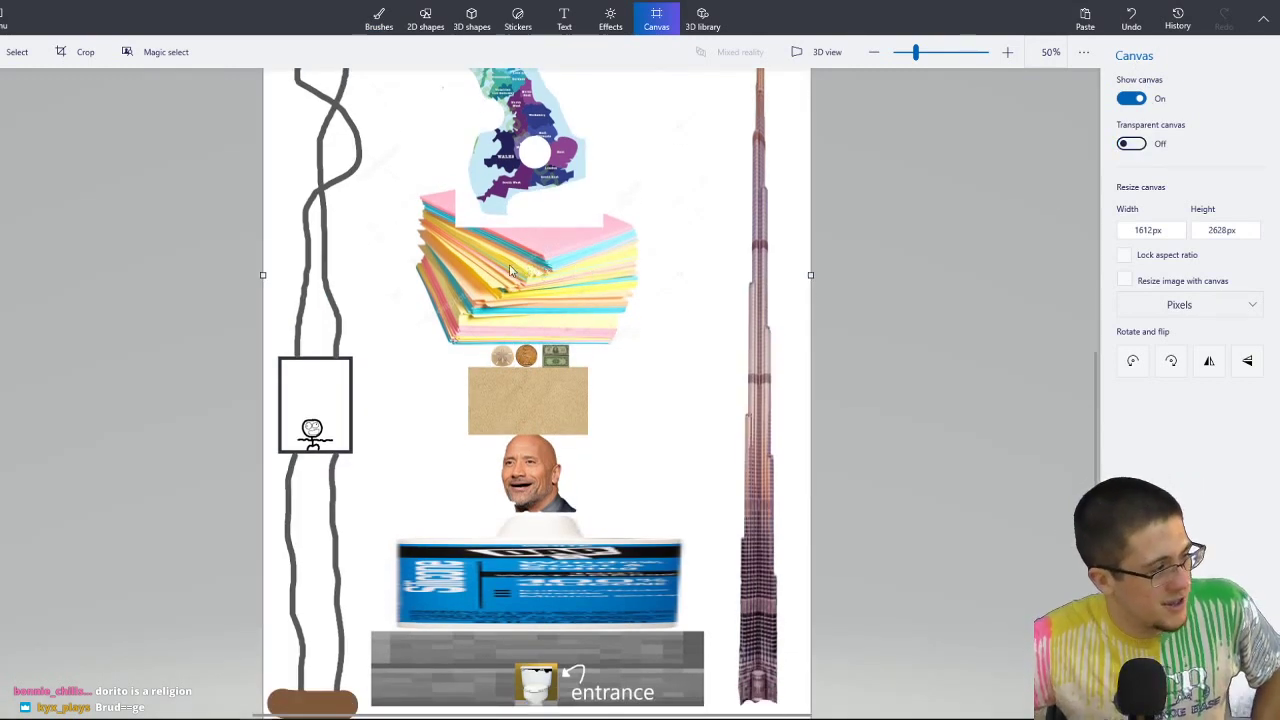
scroll(600, 320, "down", 4)
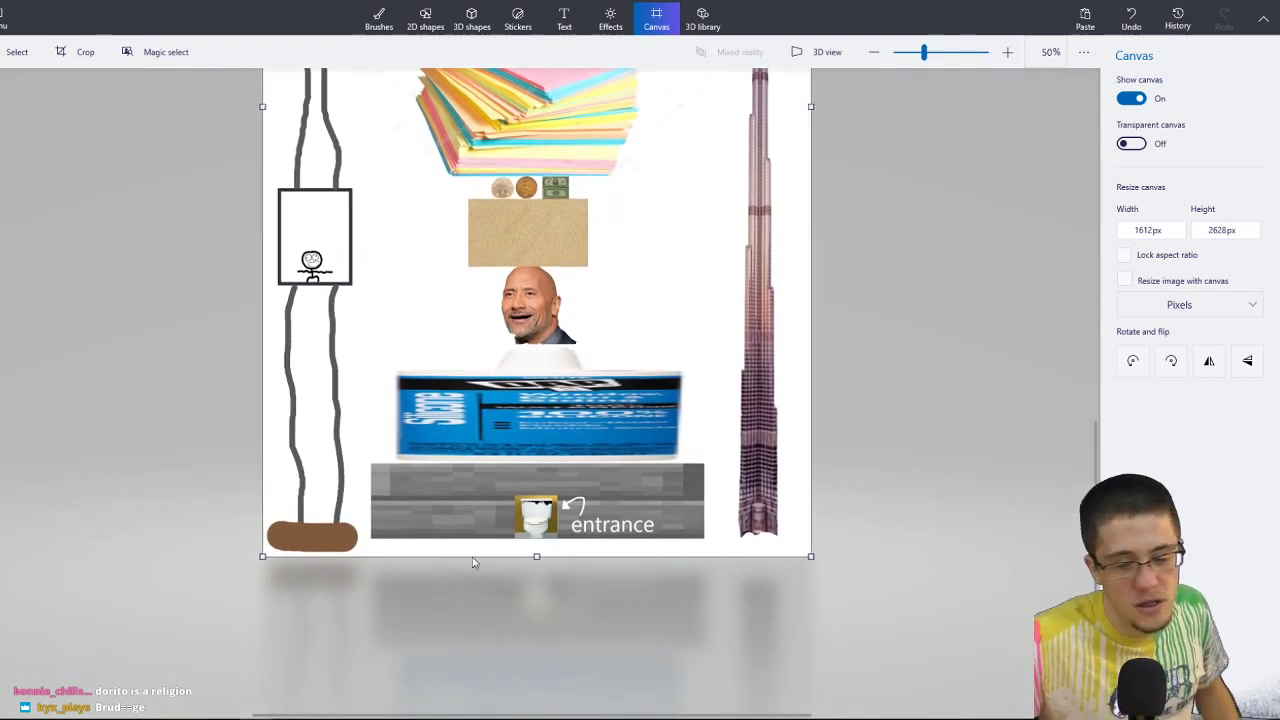
Zoom in on the toilet monster entrance section of the collage.
scroll(336, 522, "up", 5, "ctrl")
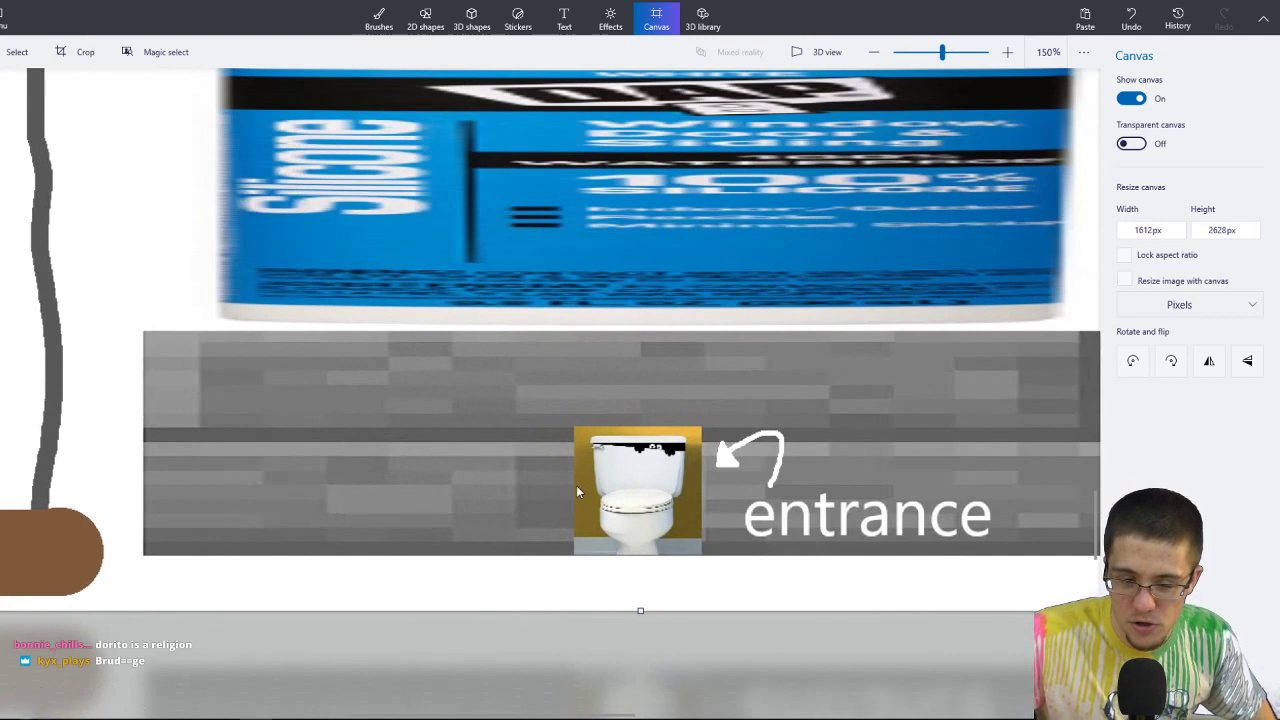
middle_click_drag(577, 491, 485, 473)
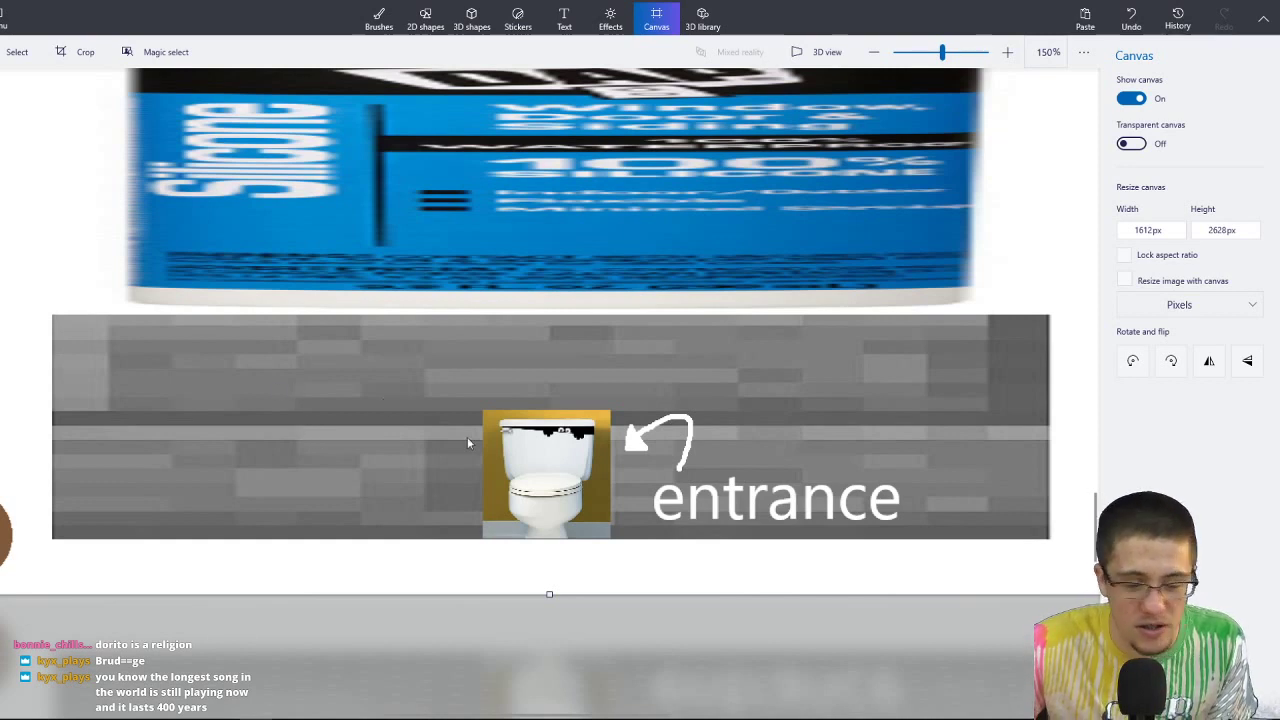
scroll(577, 463, "up", 6)
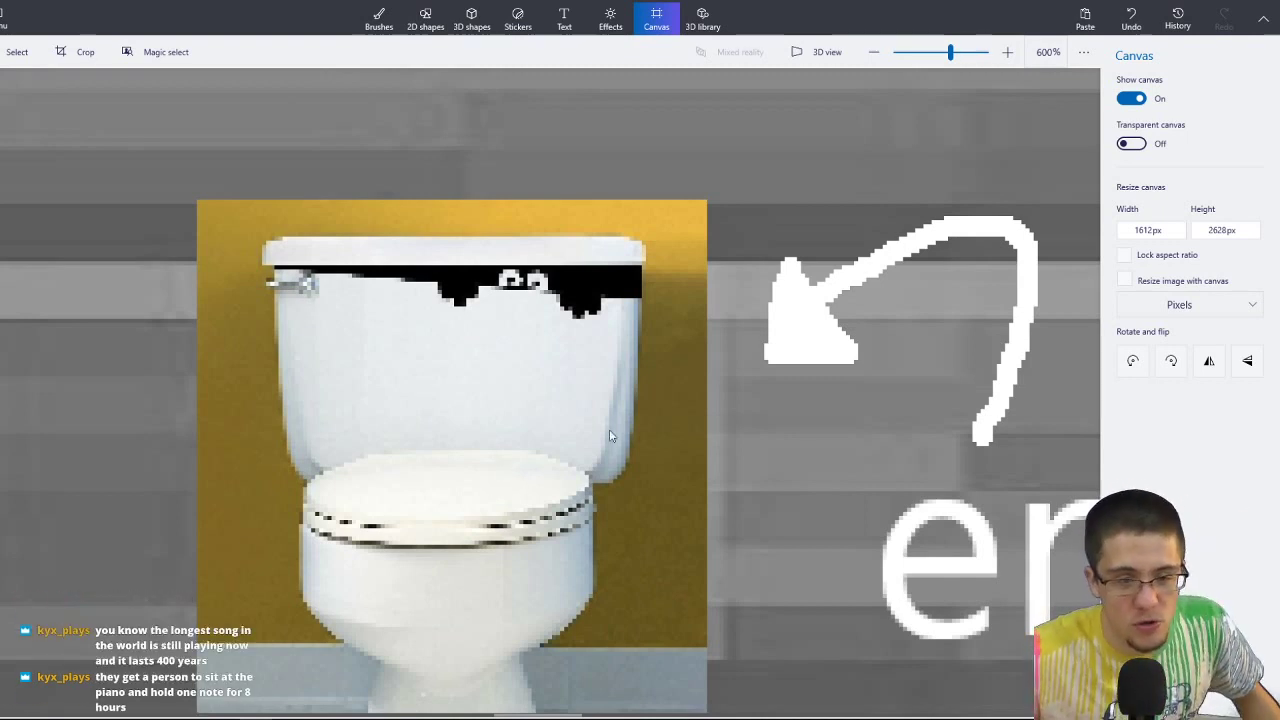
scroll(617, 416, "up", 1)
scroll(622, 430, "up", 5)
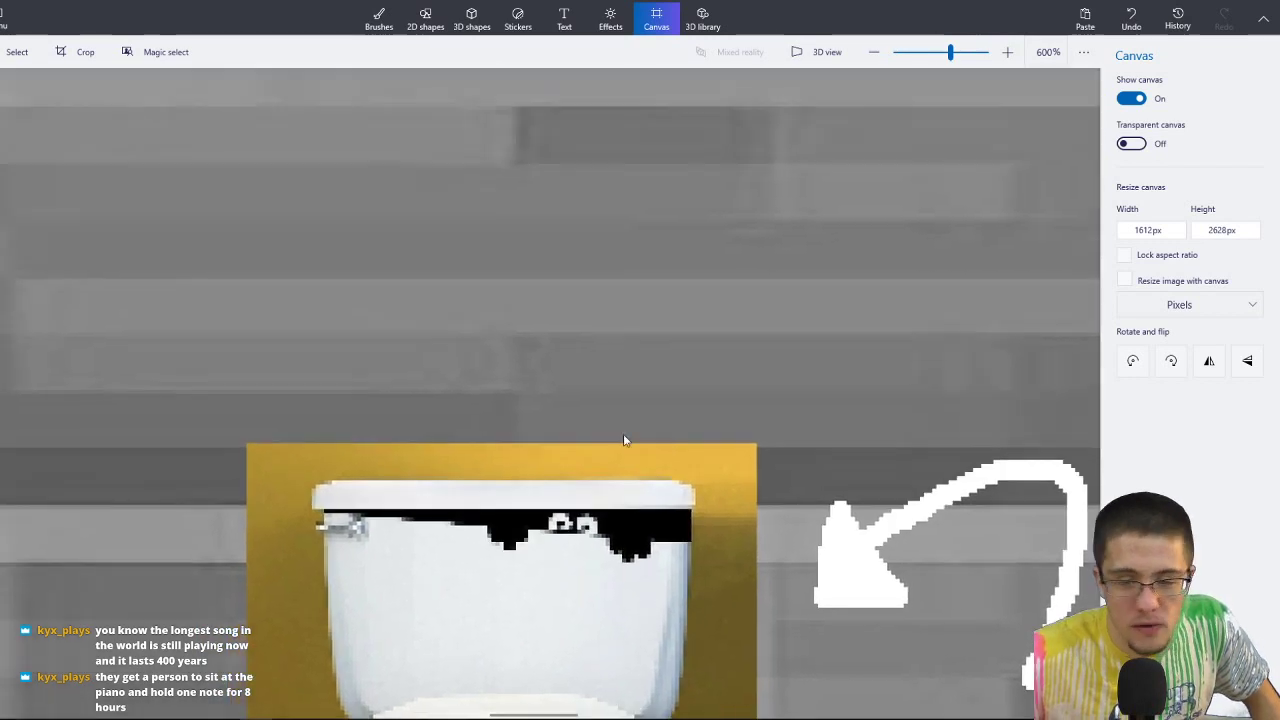
scroll(671, 602, "down", 10)
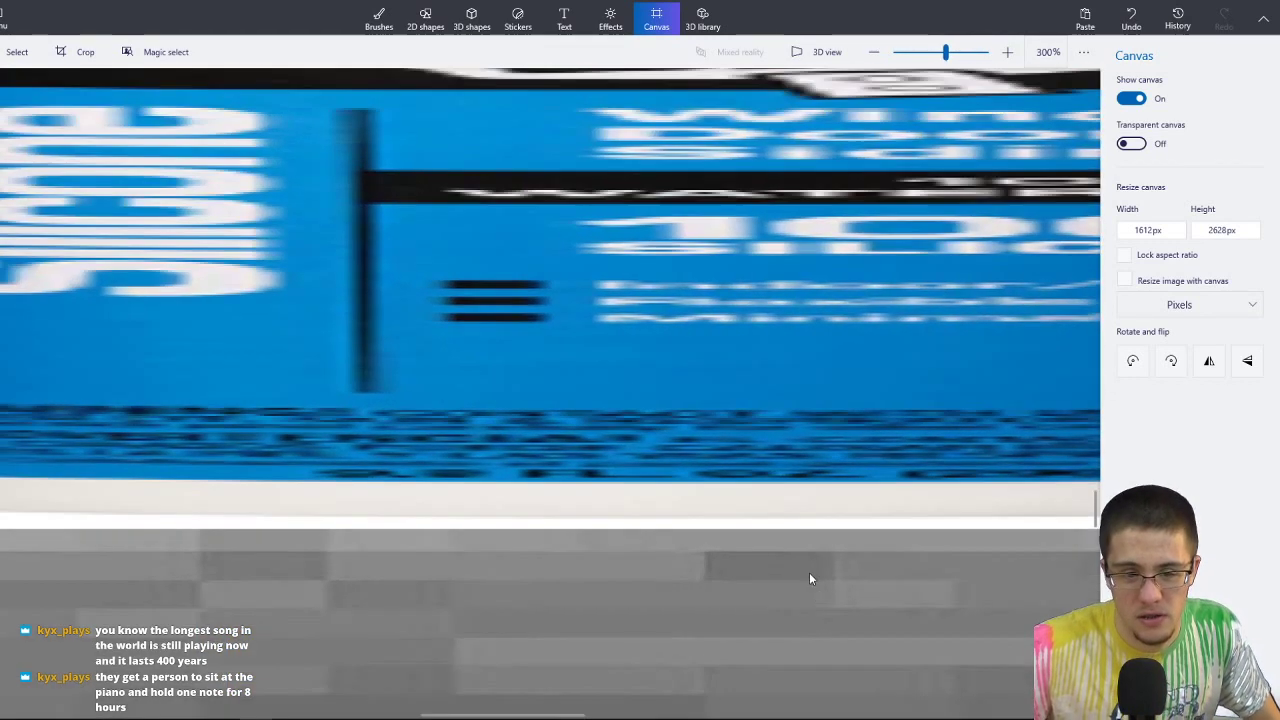
scroll(708, 516, "down", 2)
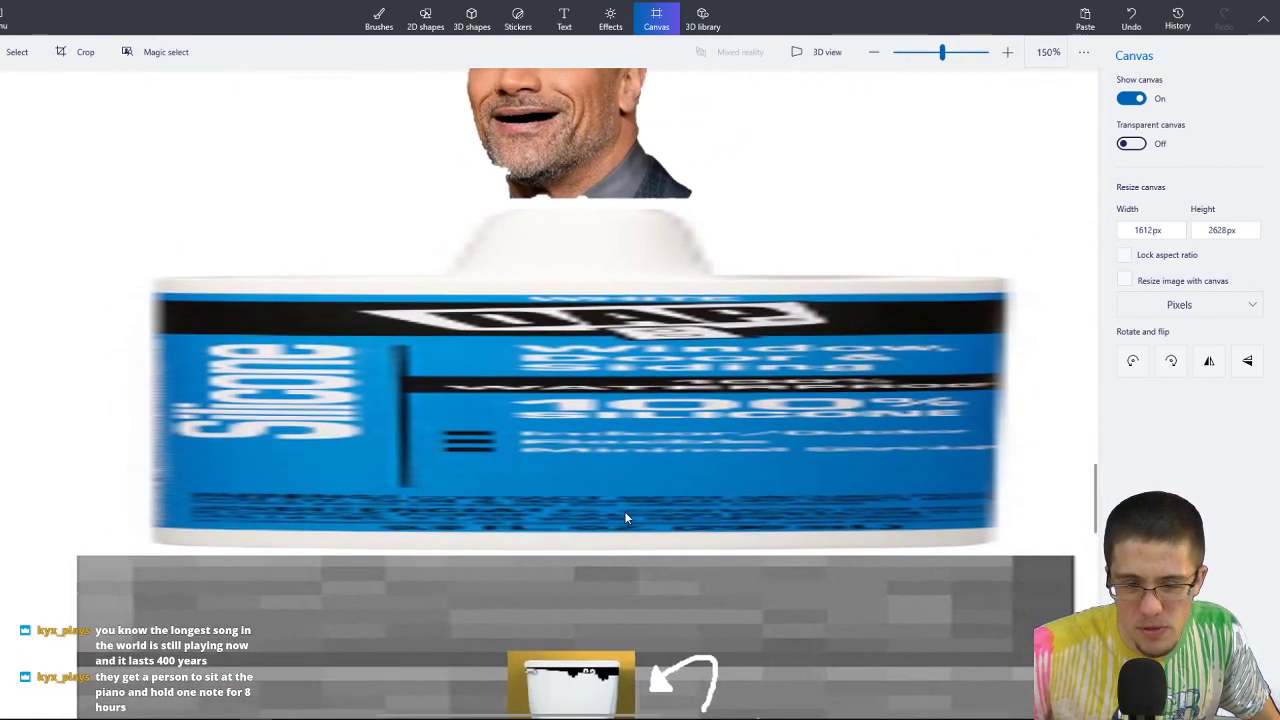
scroll(651, 505, "up", 1)
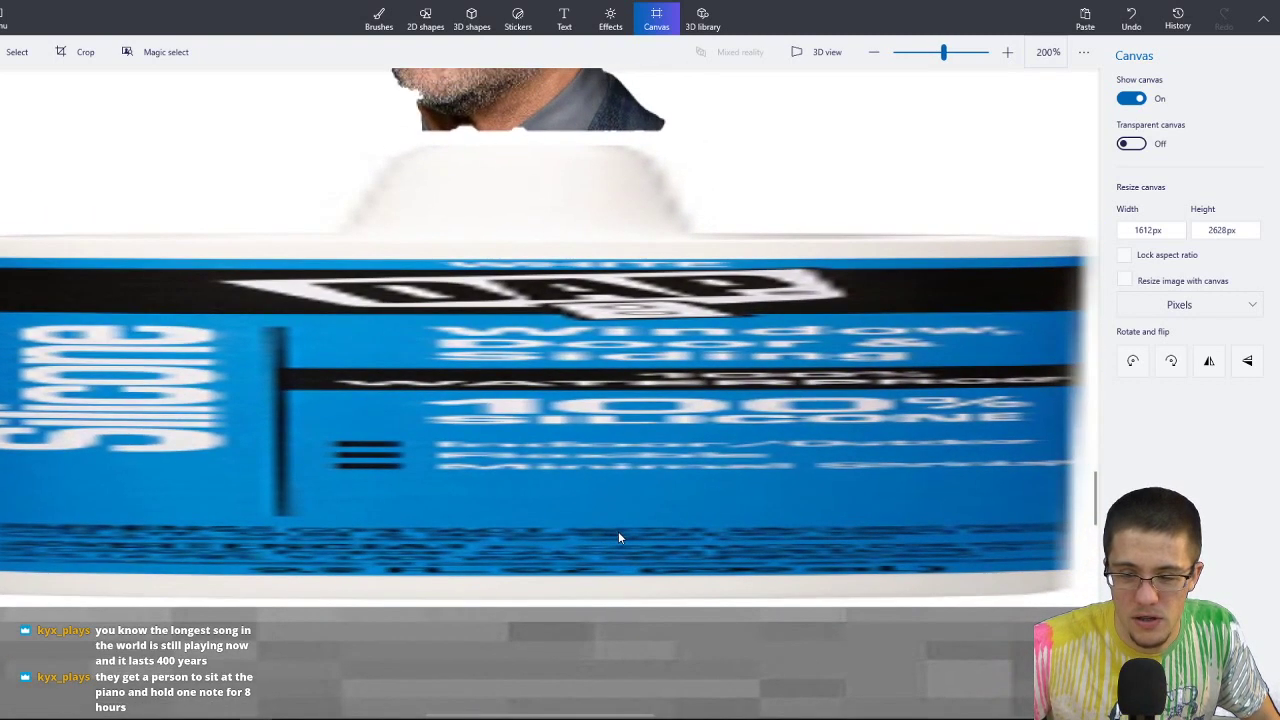
scroll(618, 531, "down", 1)
scroll(636, 367, "down", 3)
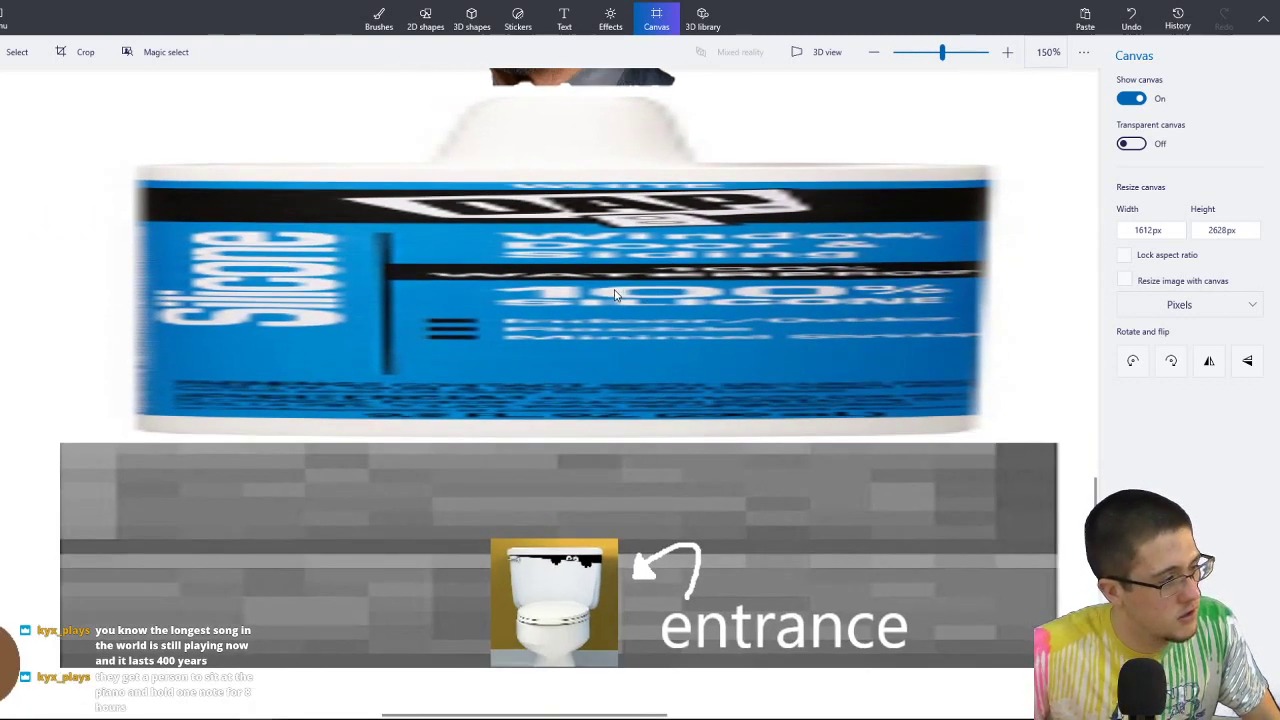
scroll(614, 293, "up", 1)
scroll(614, 295, "down", 1)
scroll(627, 300, "up", 2)
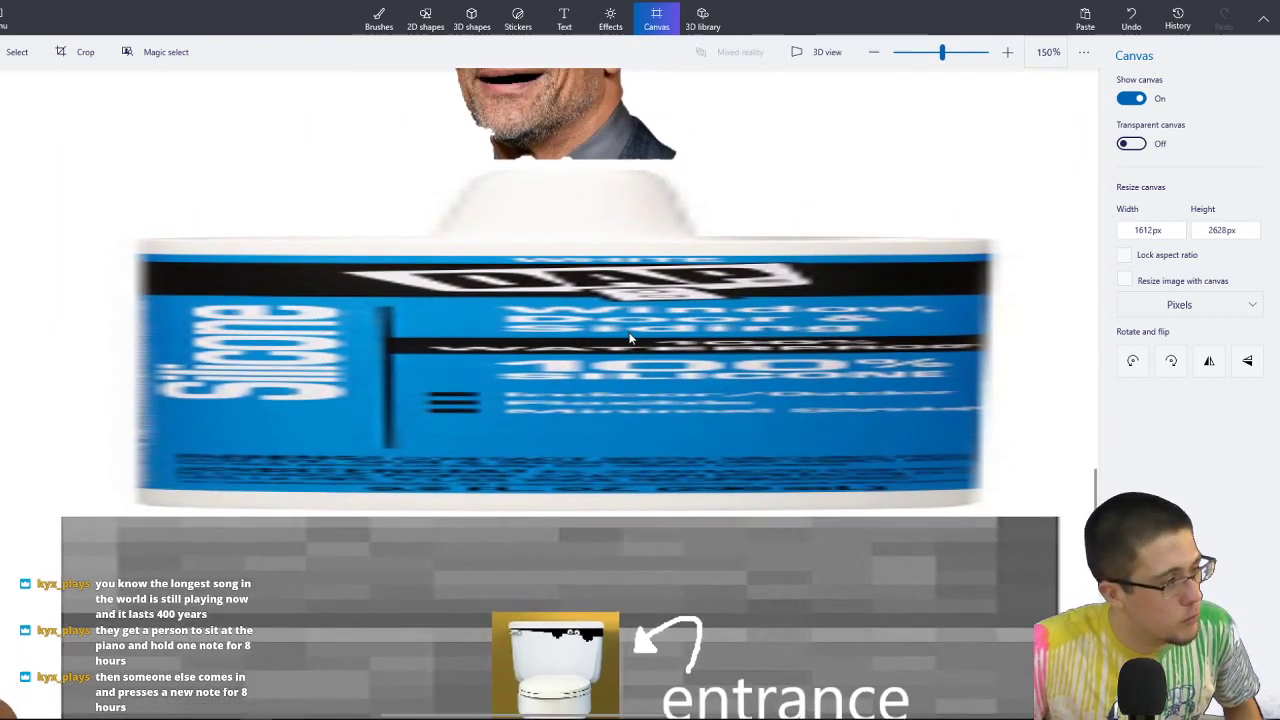
scroll(630, 330, "up", 6)
scroll(581, 319, "up", 4, "ctrl")
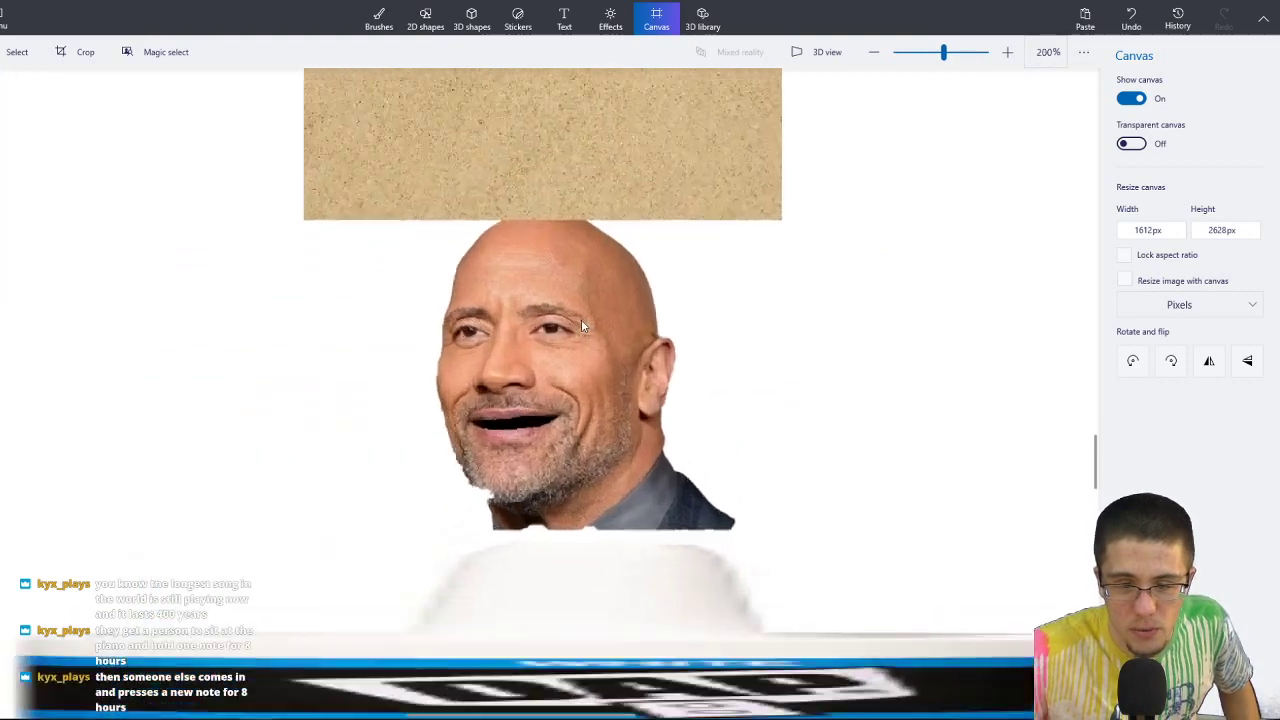
scroll(550, 412, "up", 5, "ctrl")
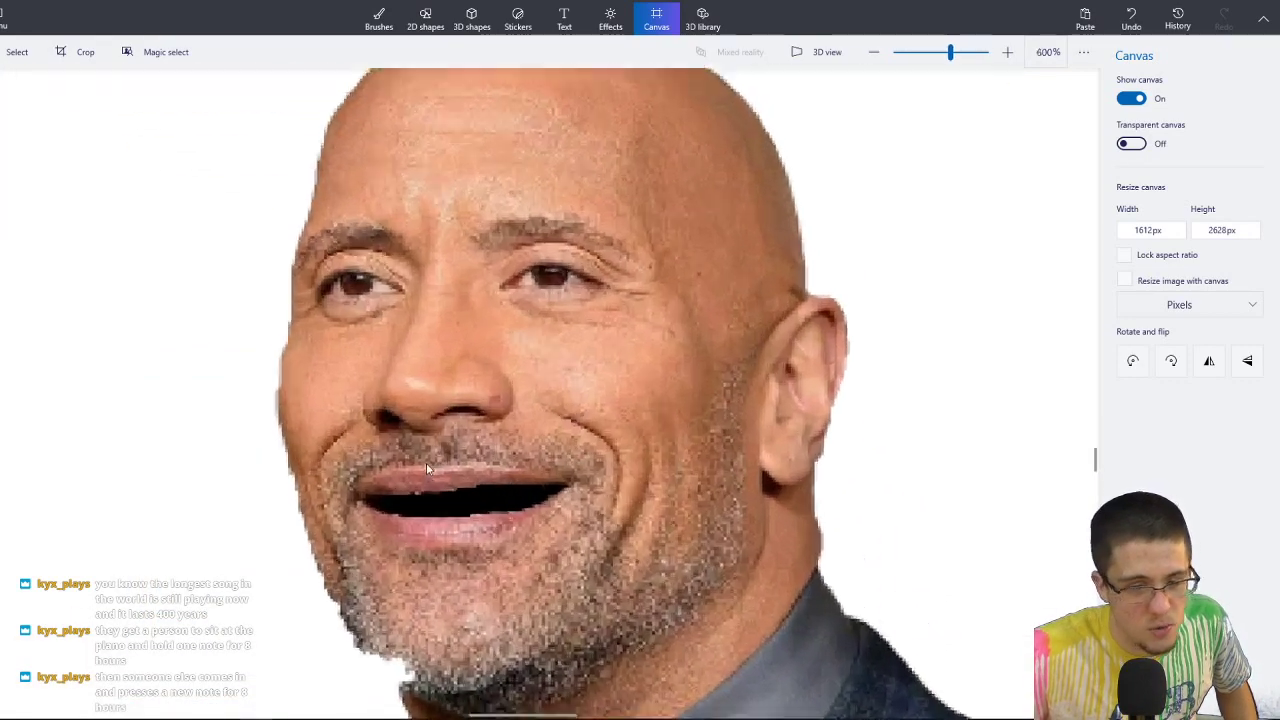
scroll(440, 508, "up", 4, "ctrl")
scroll(465, 505, "down", 6, "ctrl")
scroll(505, 472, "down", 4, "ctrl")
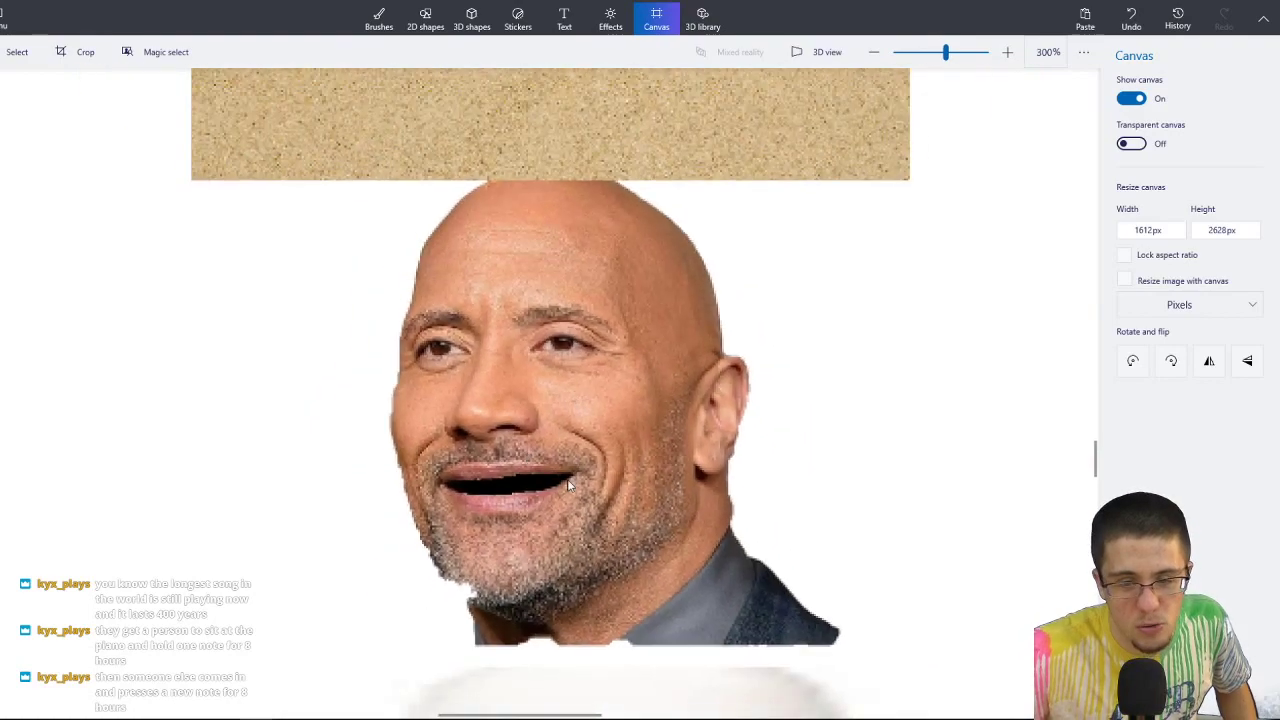
scroll(565, 490, "up", 5)
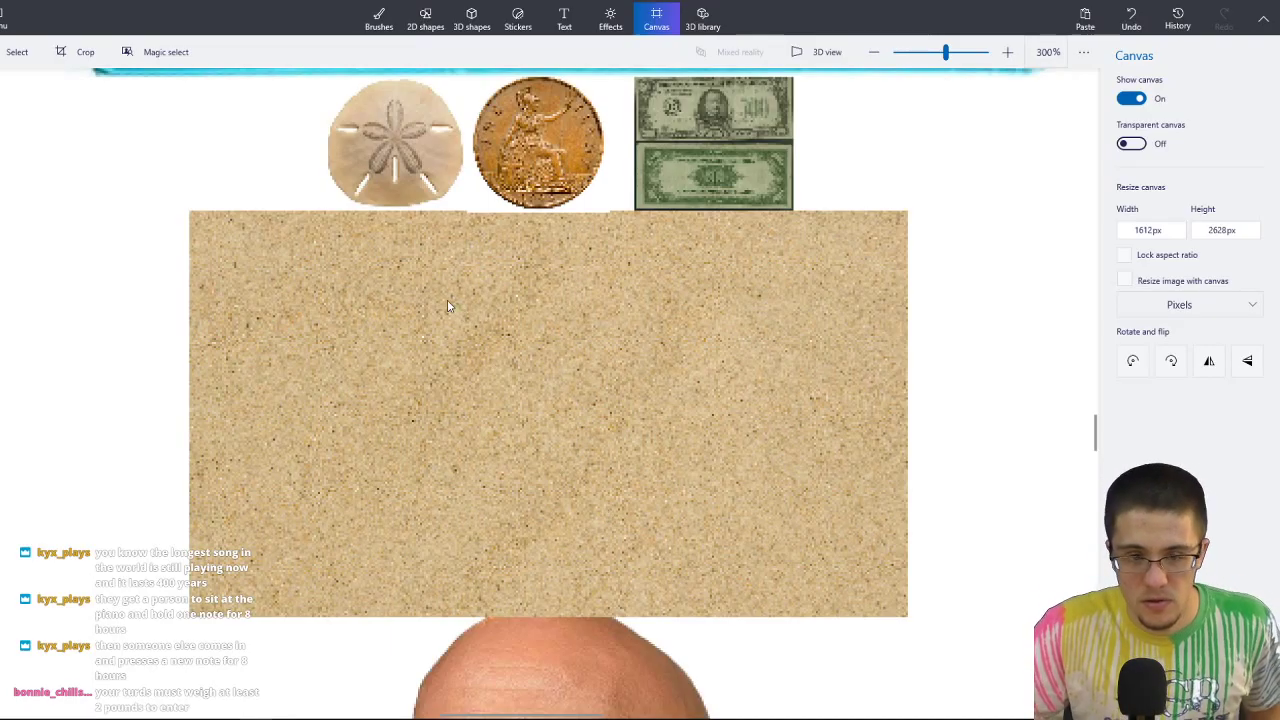
scroll(493, 505, "down", 5)
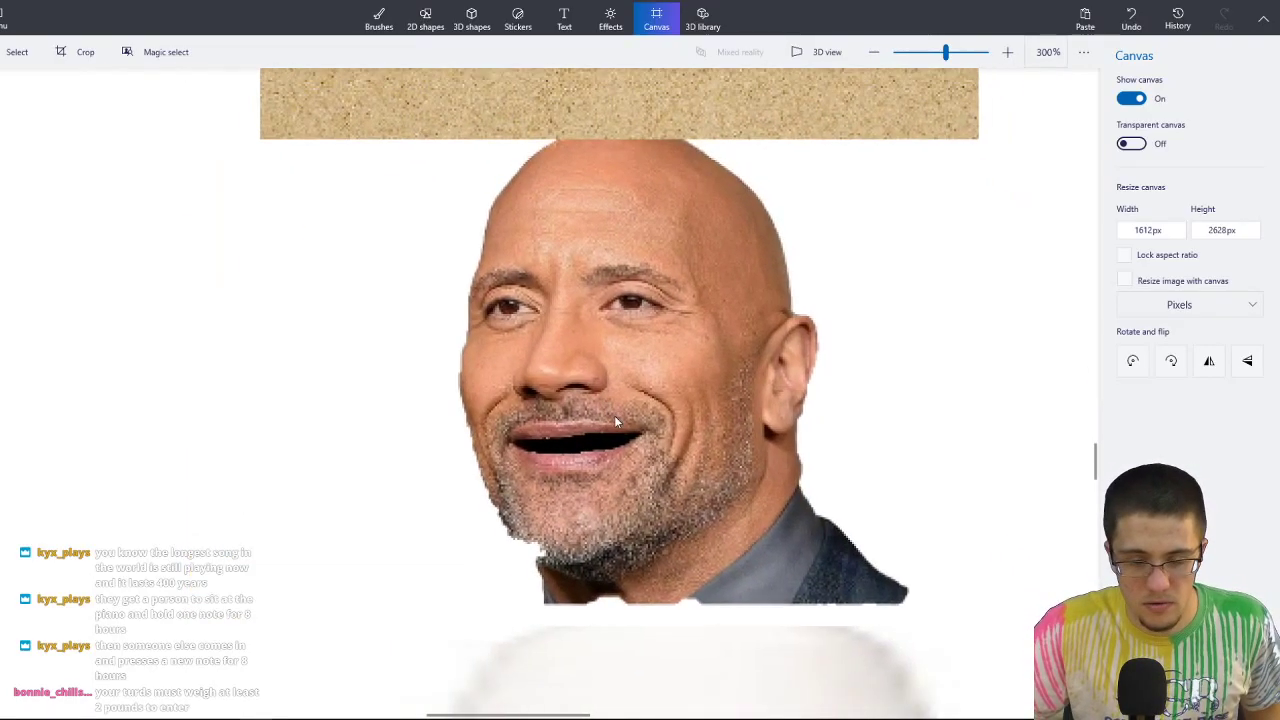
scroll(613, 452, "down", 5)
scroll(687, 464, "down", 5)
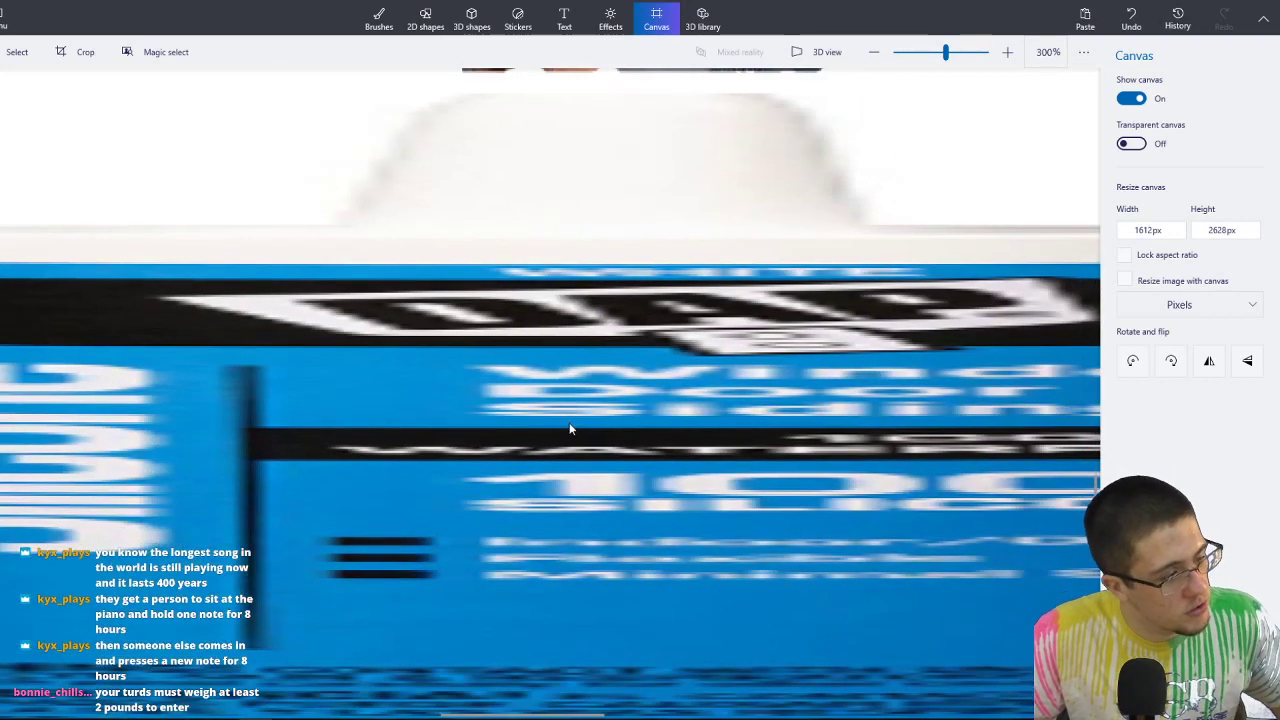
scroll(600, 343, "down", 10)
scroll(600, 346, "up", 9)
scroll(629, 165, "up", 10)
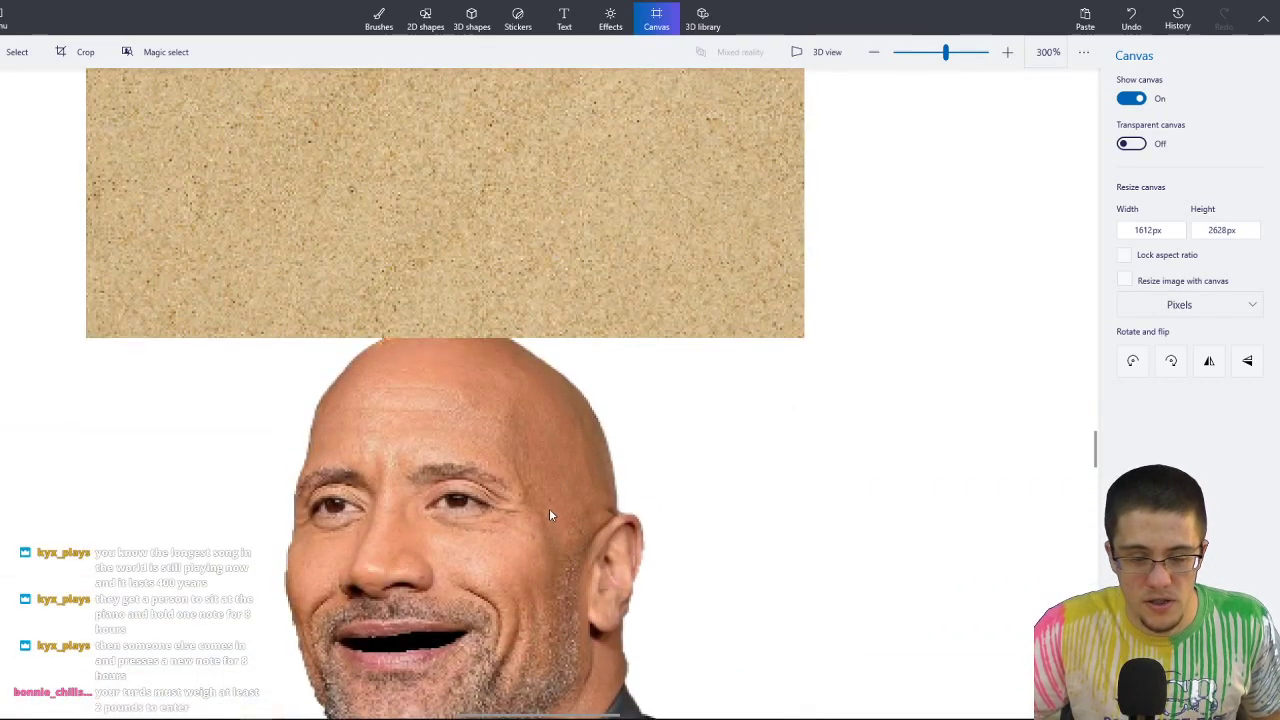
scroll(570, 517, "up", 3)
scroll(593, 295, "down", 5)
scroll(537, 309, "up", 10)
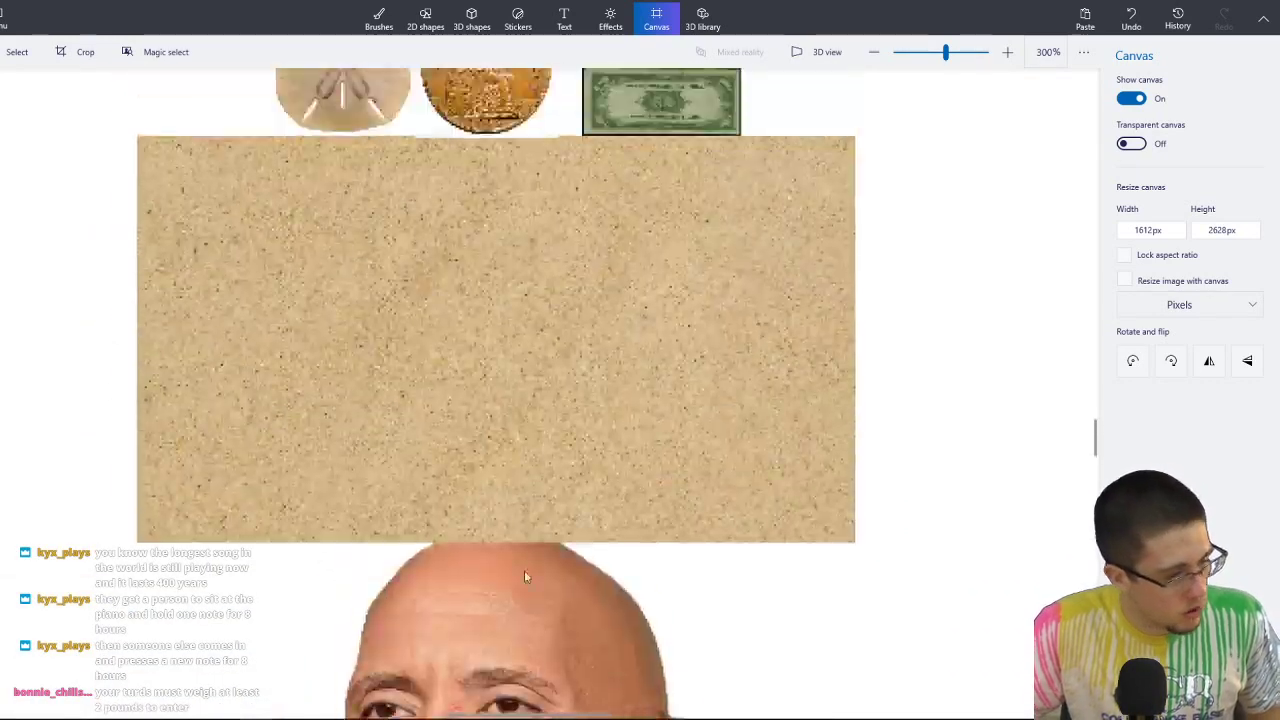
scroll(478, 432, "up", 2, "ctrl")
mouse_move(478, 432)
left_mouse_down()
mouse_move(529, 547)
mouse_move(593, 584)
left_mouse_up()
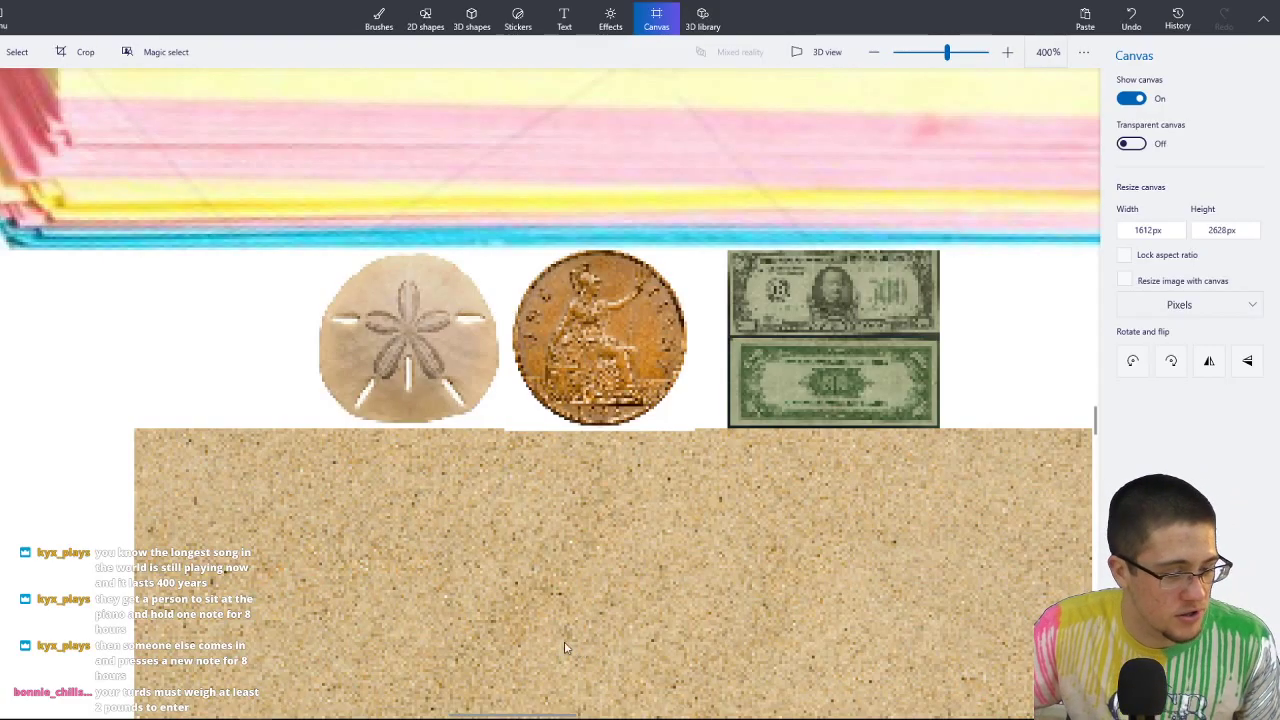
scroll(576, 640, "right", 3)
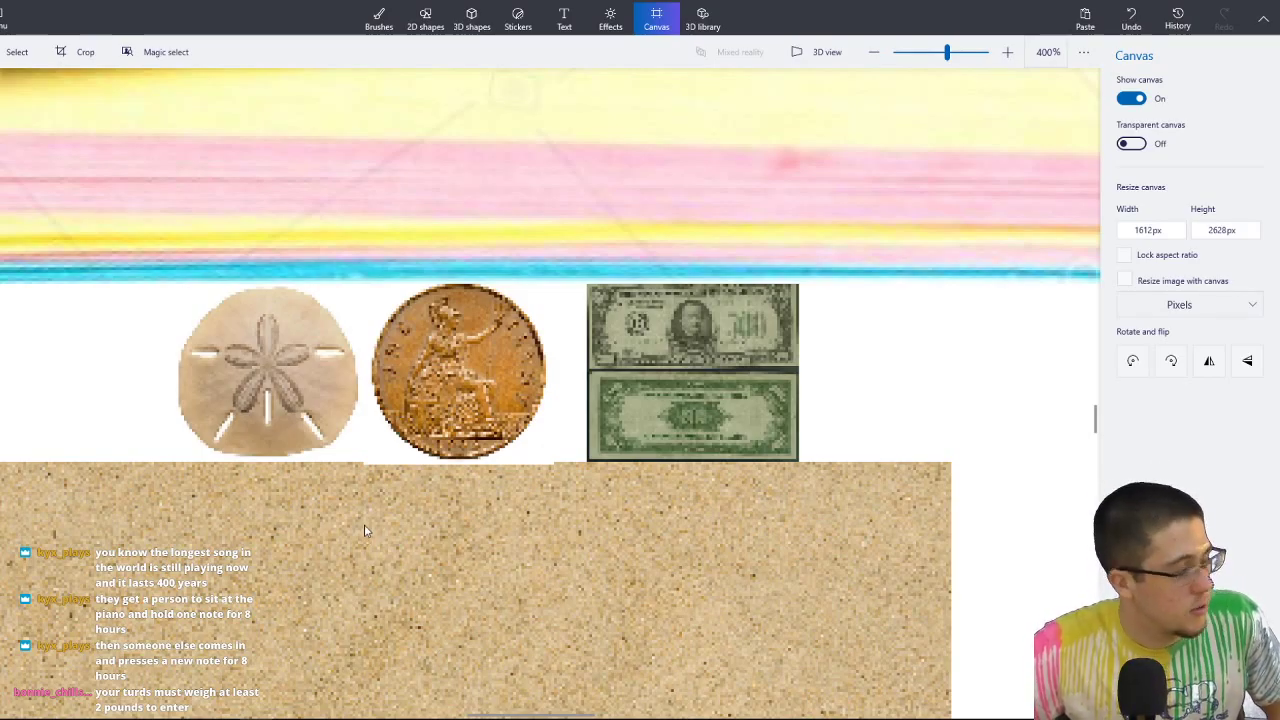
scroll(364, 530, "up", 2)
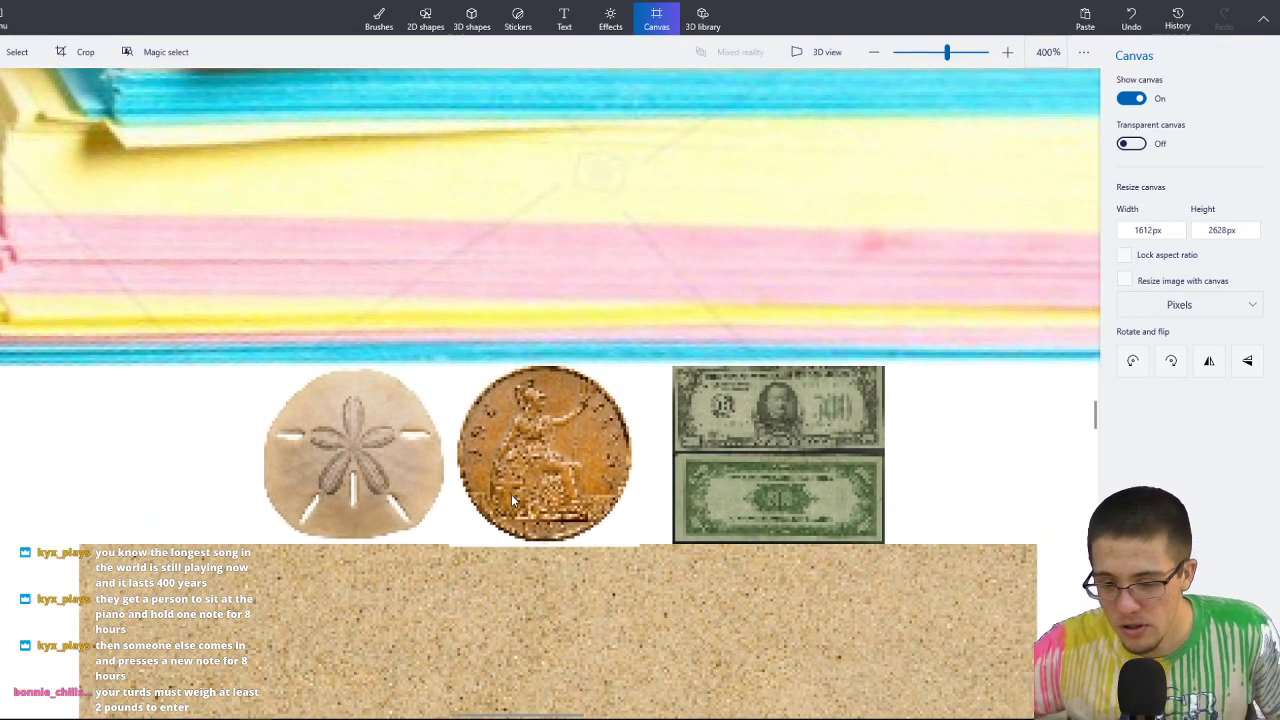
scroll(677, 484, "down", 1)
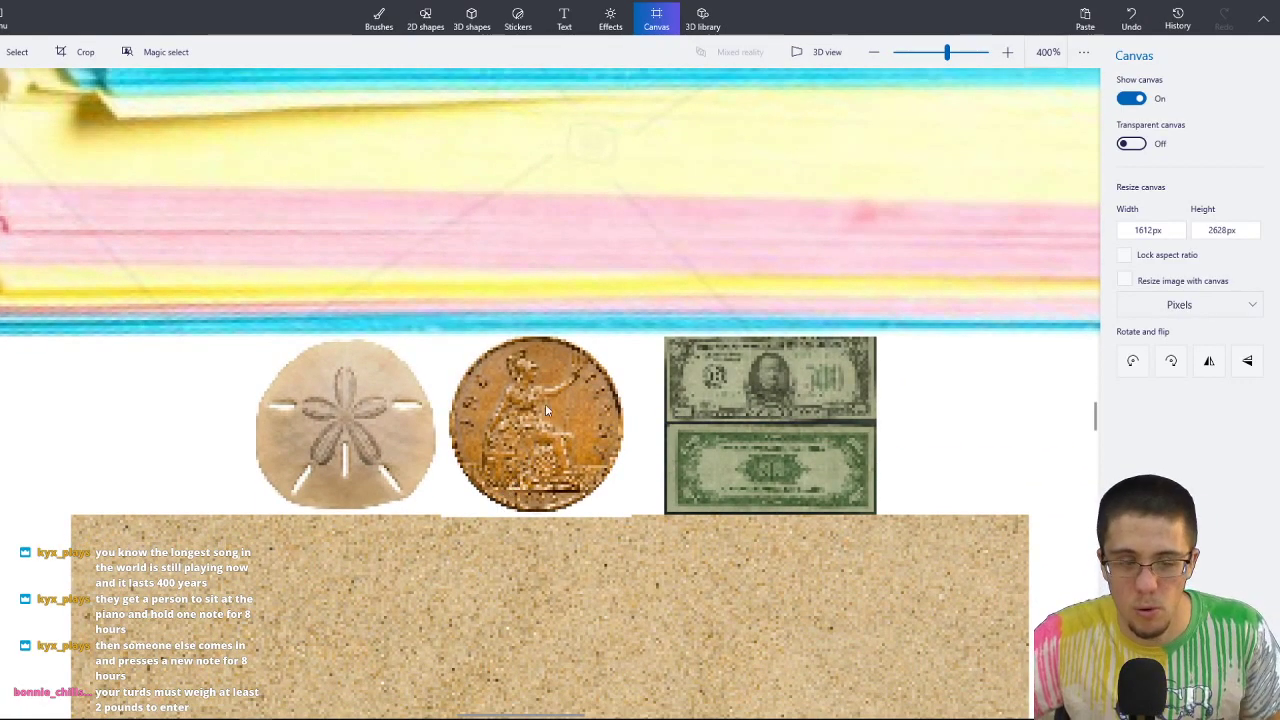
scroll(544, 407, "up", 3)
scroll(566, 547, "down", 3)
scroll(736, 386, "up", 5, "ctrl")
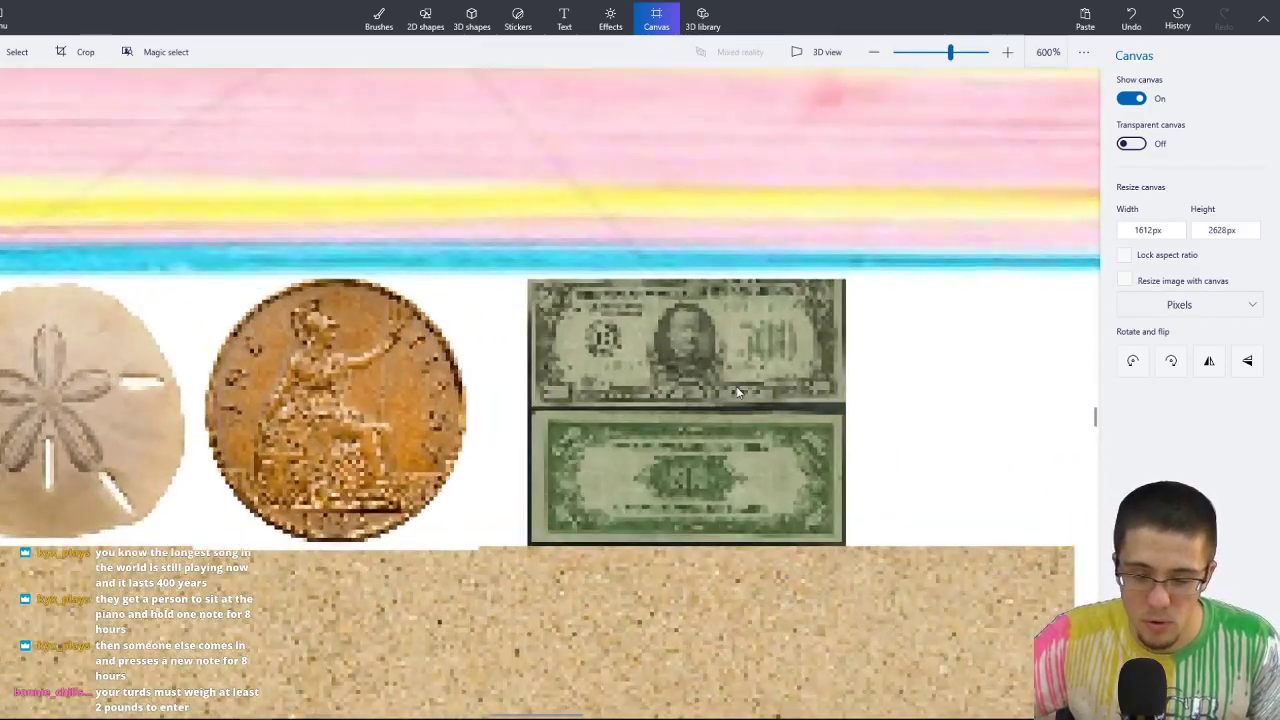
scroll(737, 365, "down", 3, "ctrl")
scroll(732, 396, "down", 2, "ctrl")
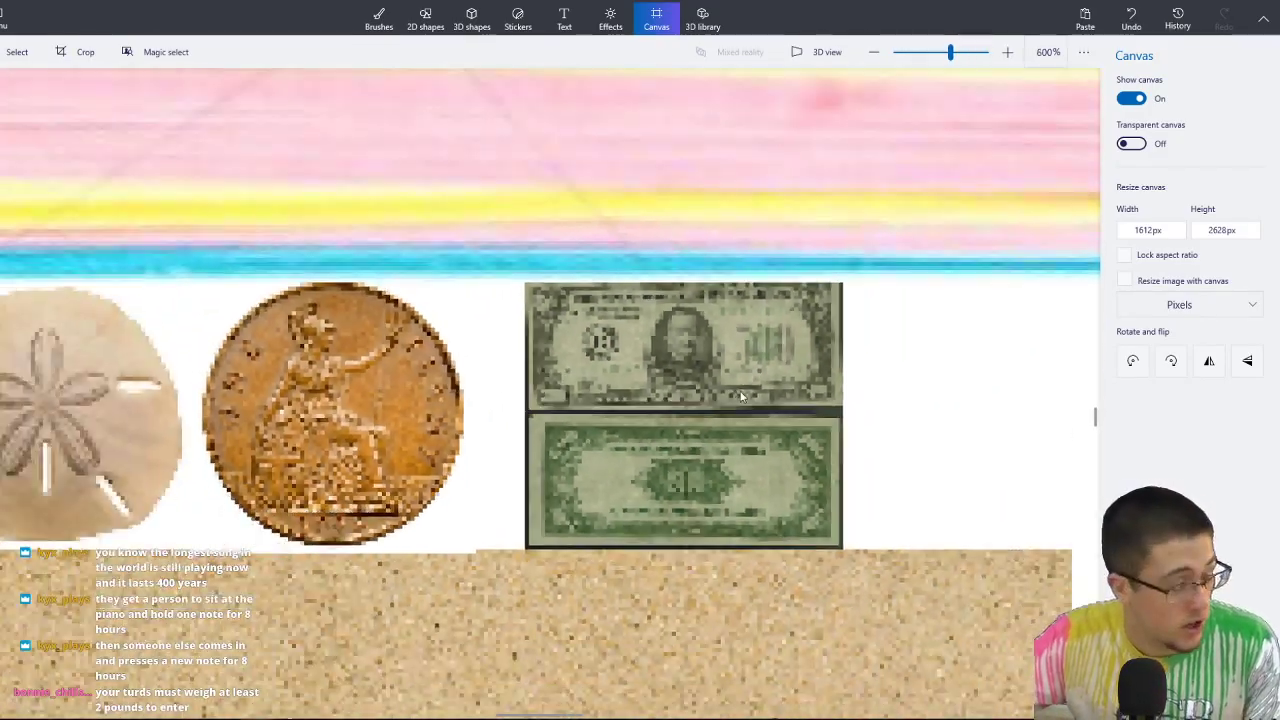
scroll(659, 260, "up", 8)
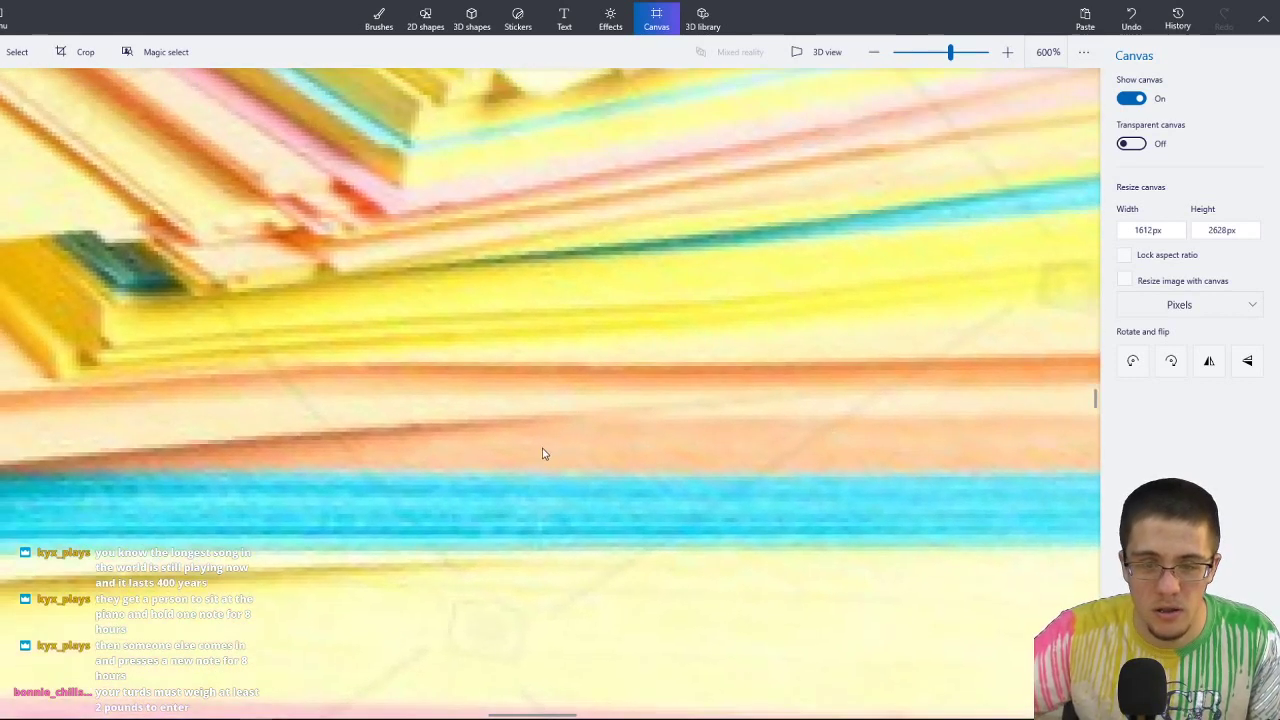
middle_click_drag(543, 454, 687, 518)
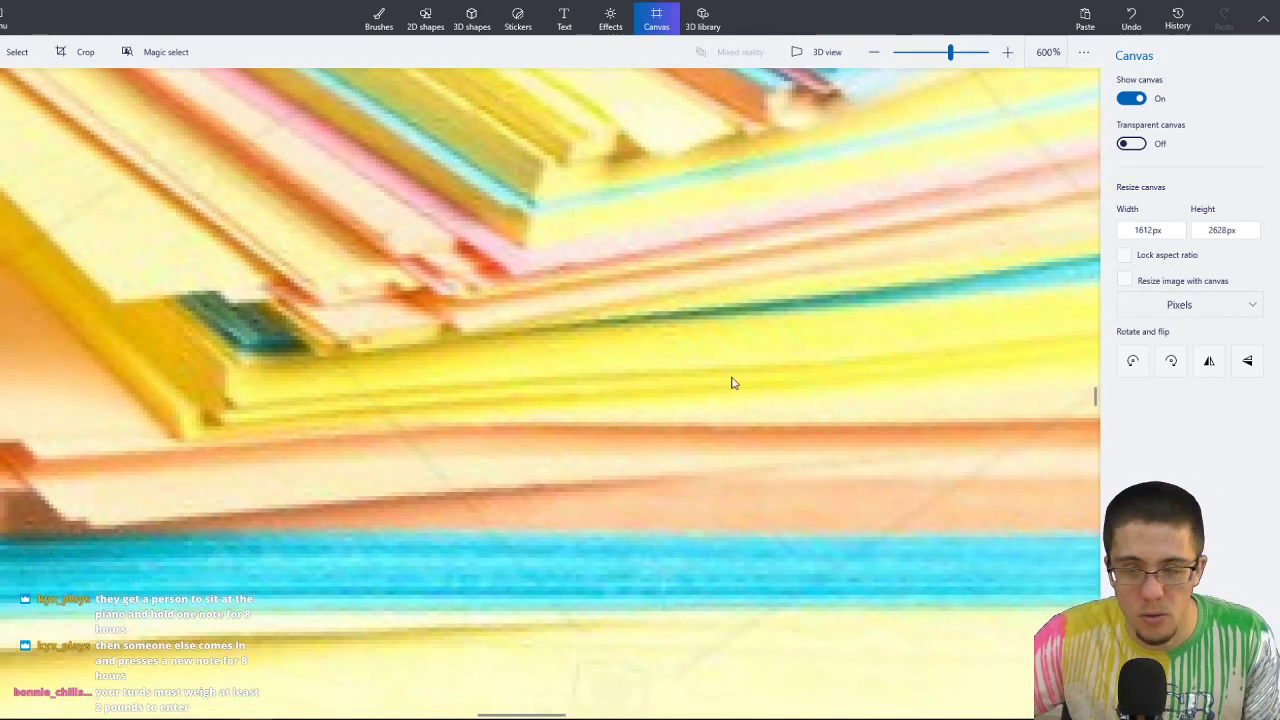
middle_click_drag(729, 380, 415, 563)
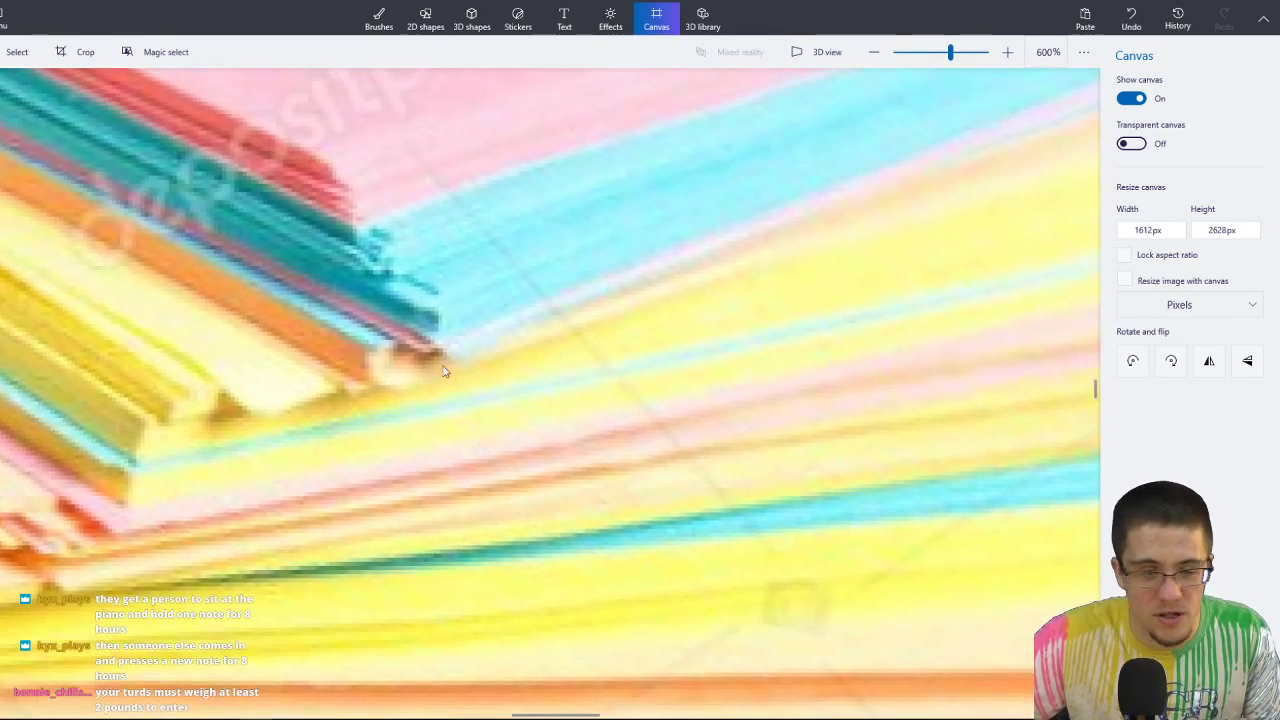
scroll(443, 396, "down", 3)
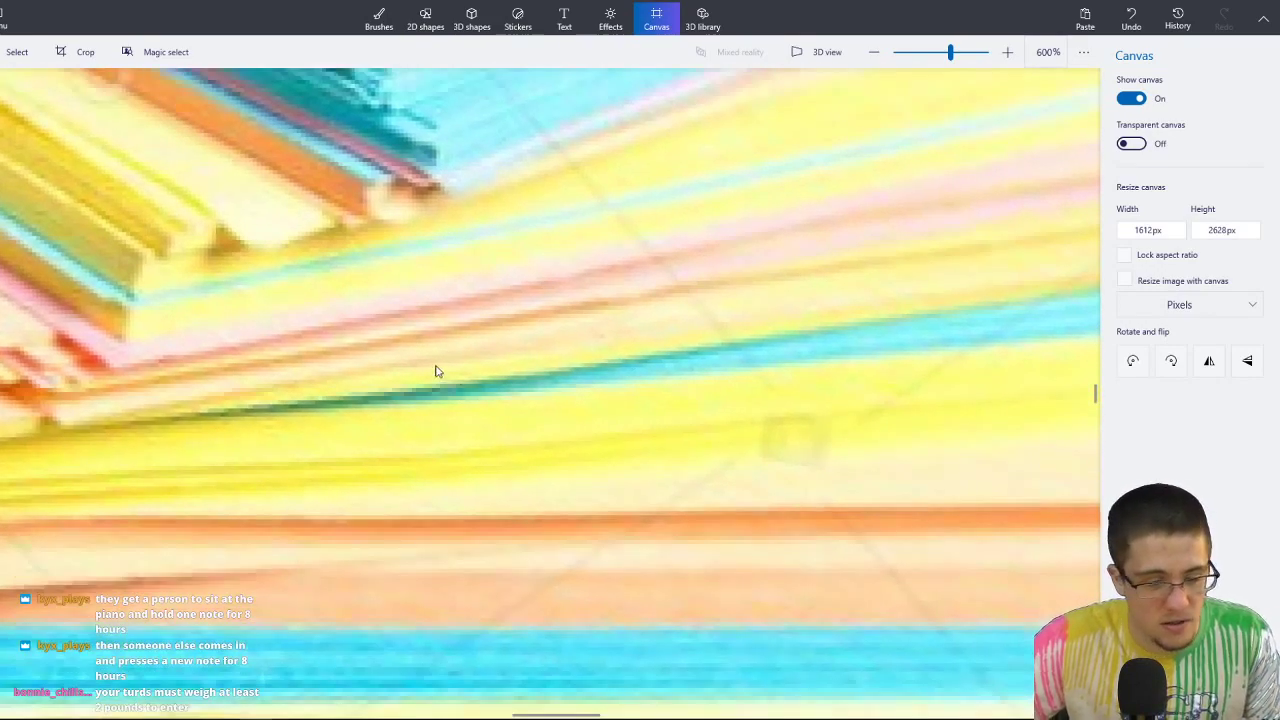
scroll(506, 390, "down", 5, "ctrl")
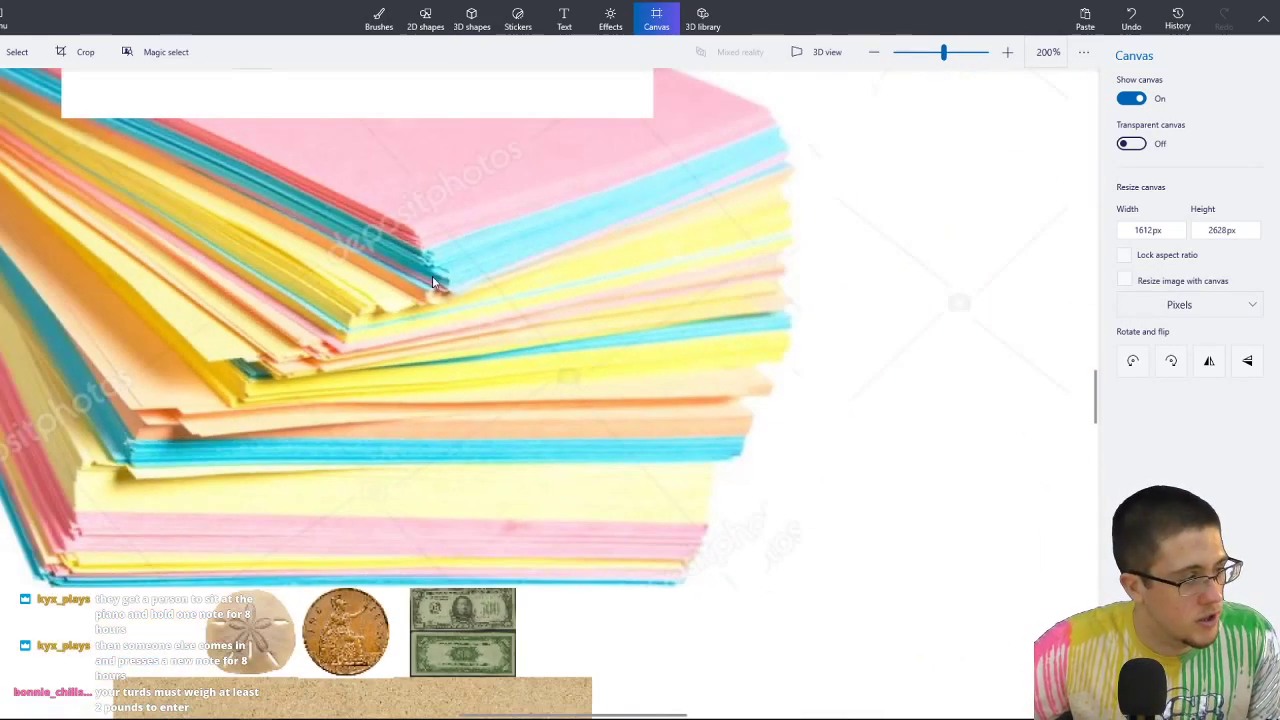
scroll(481, 325, "up", 5)
scroll(600, 470, "up", 4)
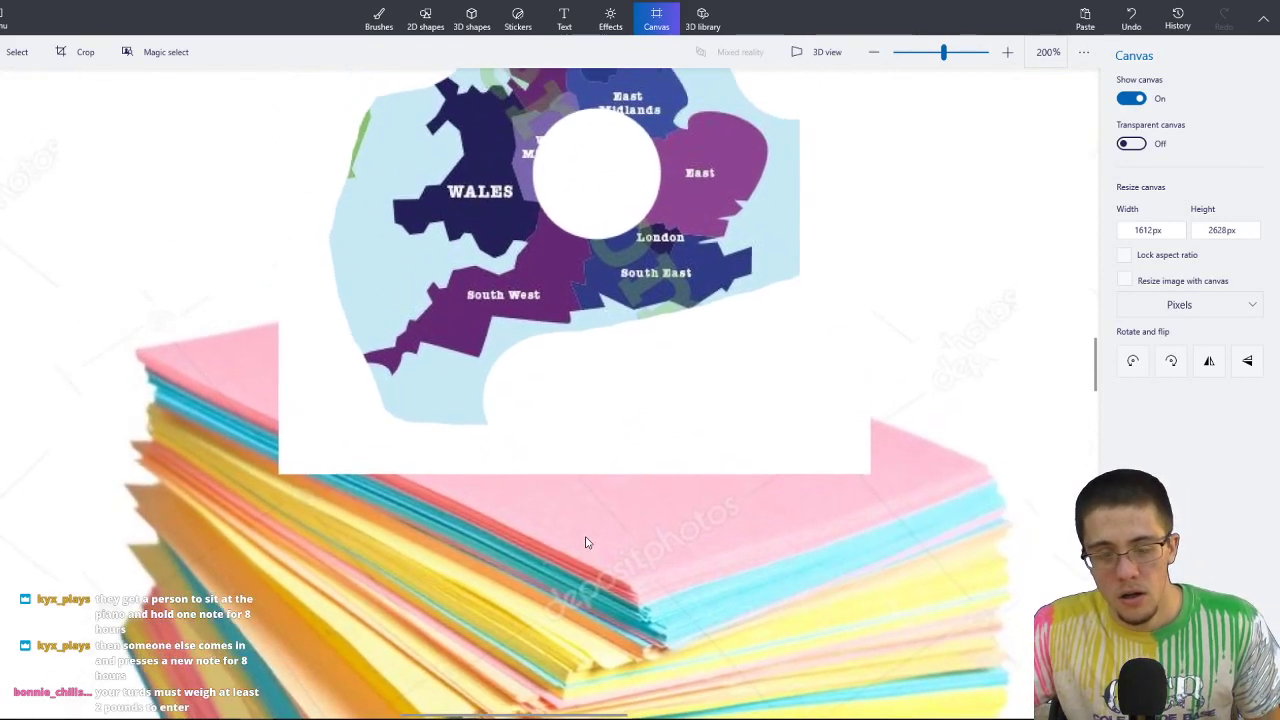
scroll(630, 446, "up", 1)
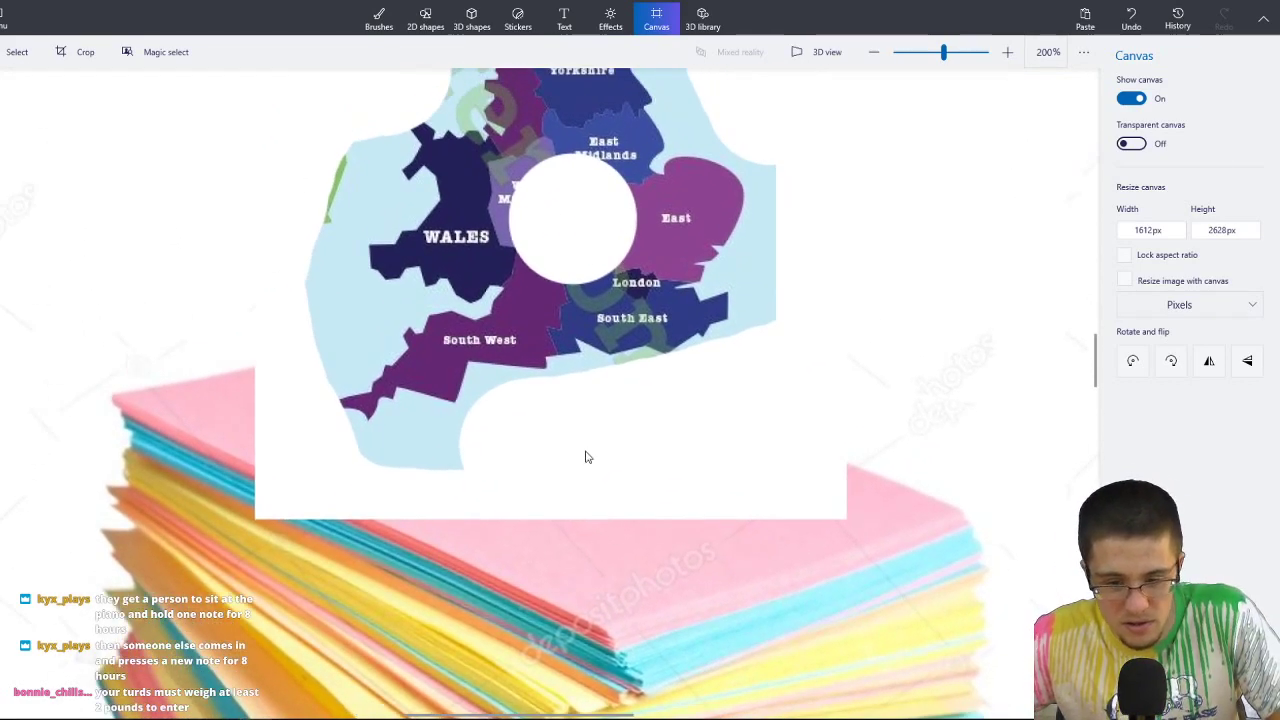
scroll(577, 474, "up", 4)
scroll(521, 597, "up", 1)
scroll(594, 505, "up", 2)
scroll(594, 510, "down", 3)
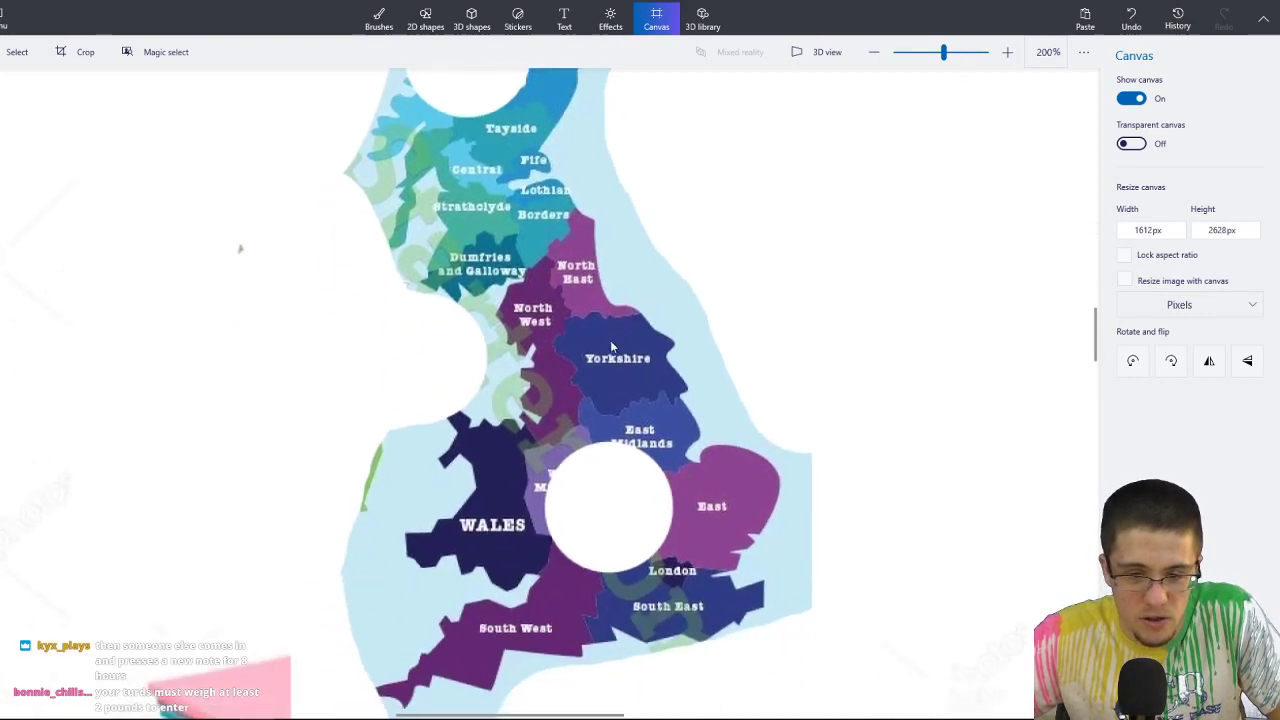
scroll(723, 350, "down", 2)
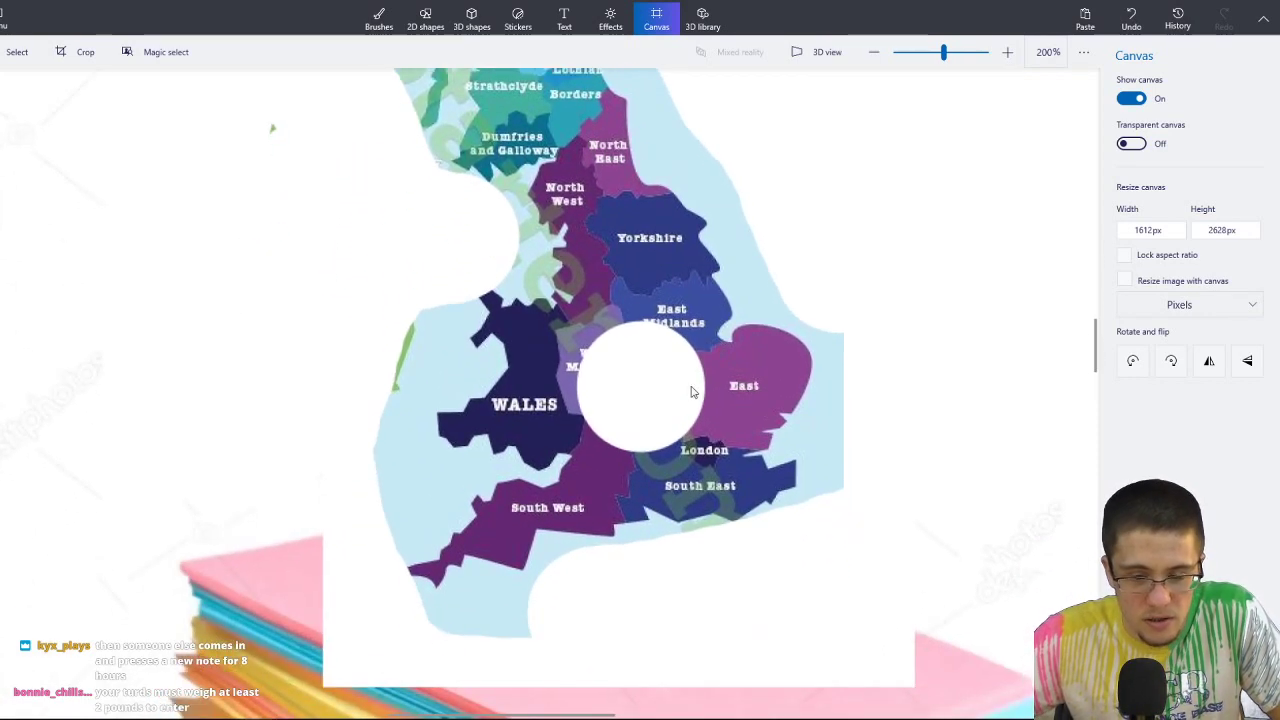
scroll(634, 374, "up", 1)
scroll(650, 362, "up", 2)
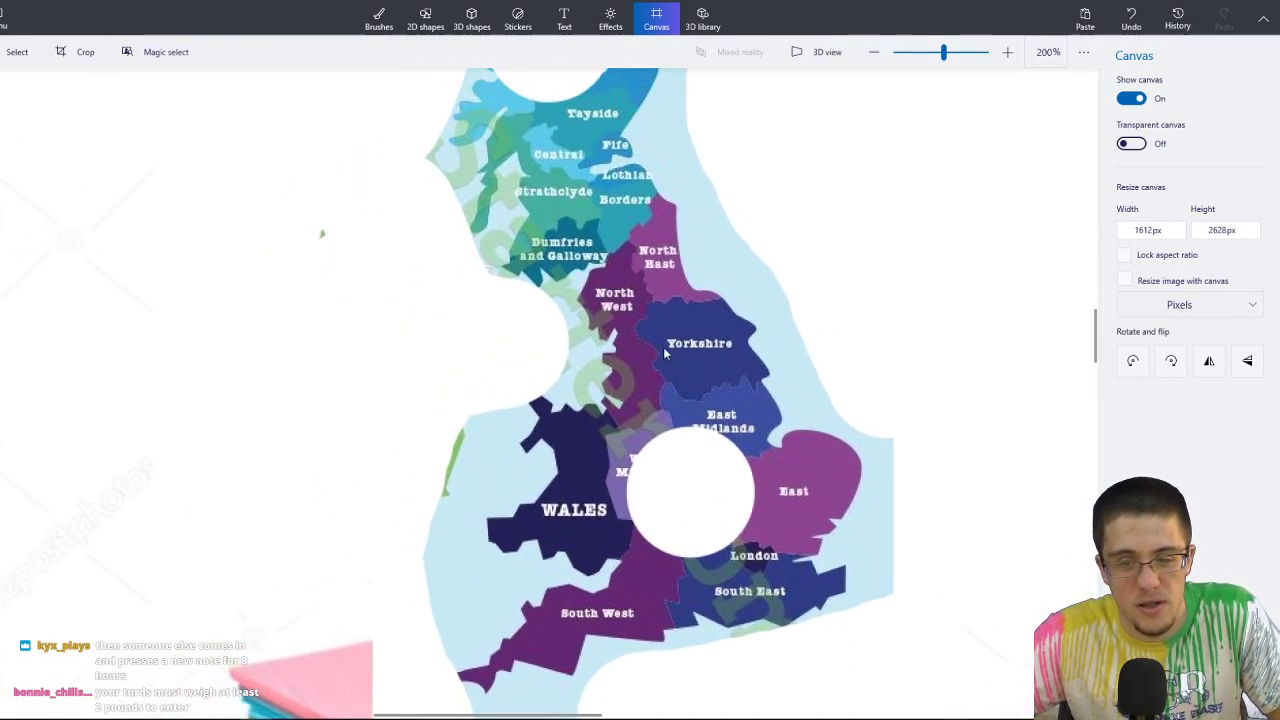
scroll(664, 349, "up", 2)
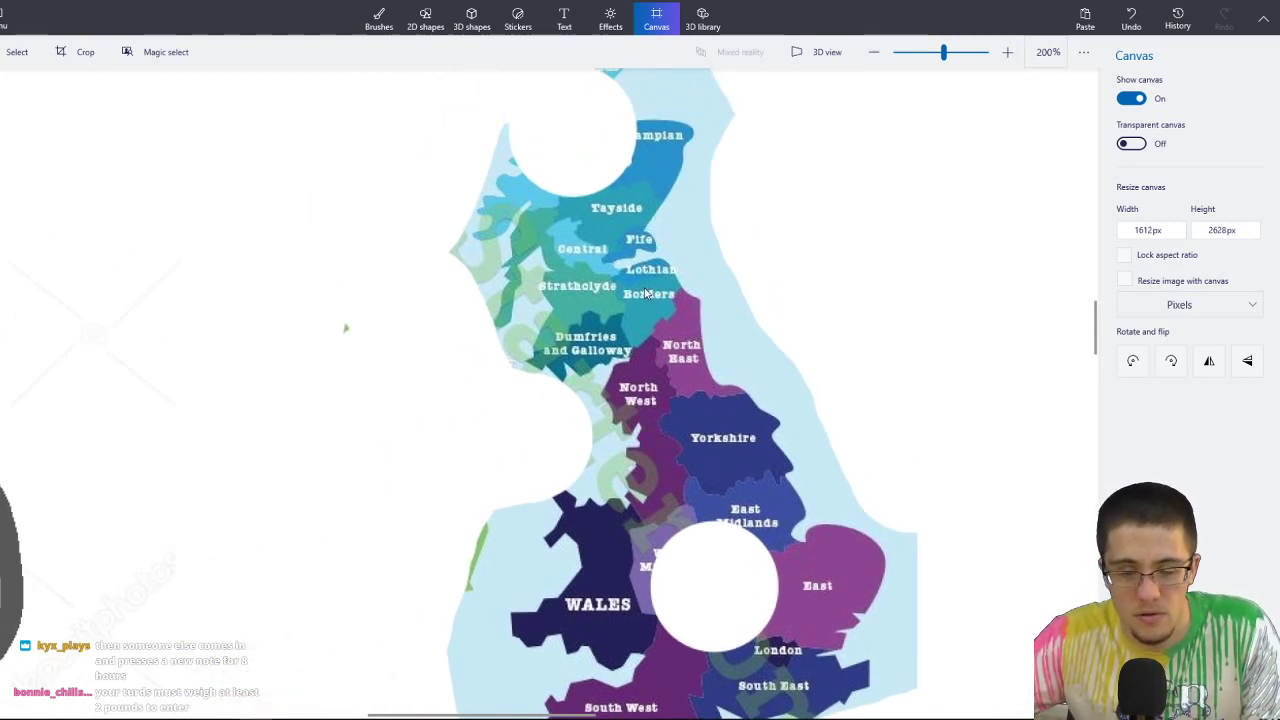
scroll(629, 320, "down", 4)
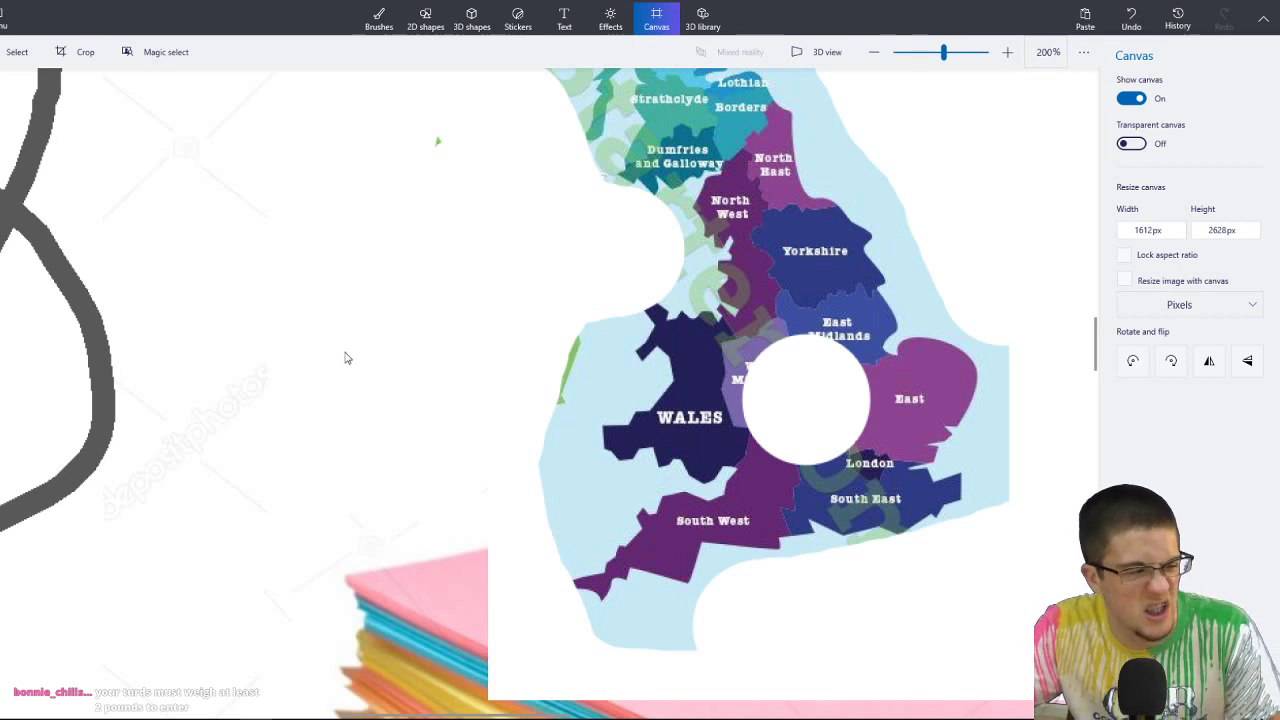
scroll(698, 360, "up", 5)
scroll(698, 360, "up", 10)
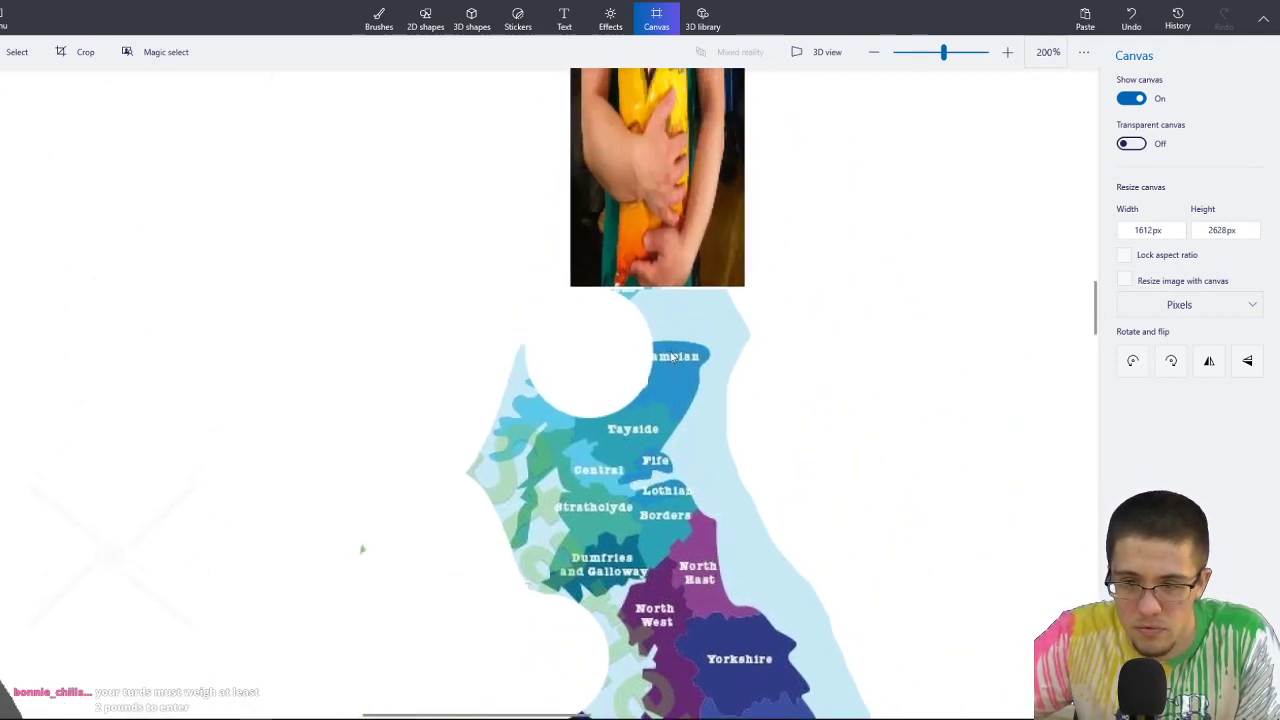
scroll(667, 410, "down", 1)
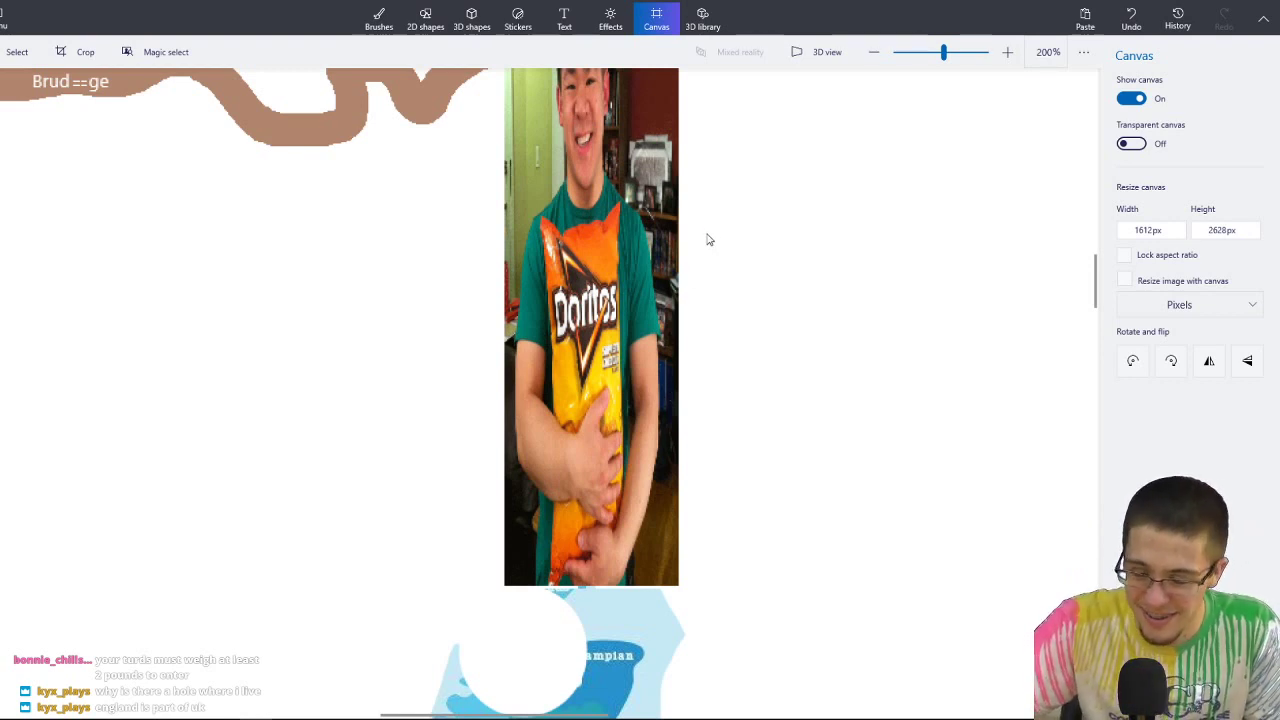
scroll(740, 281, "up", 3)
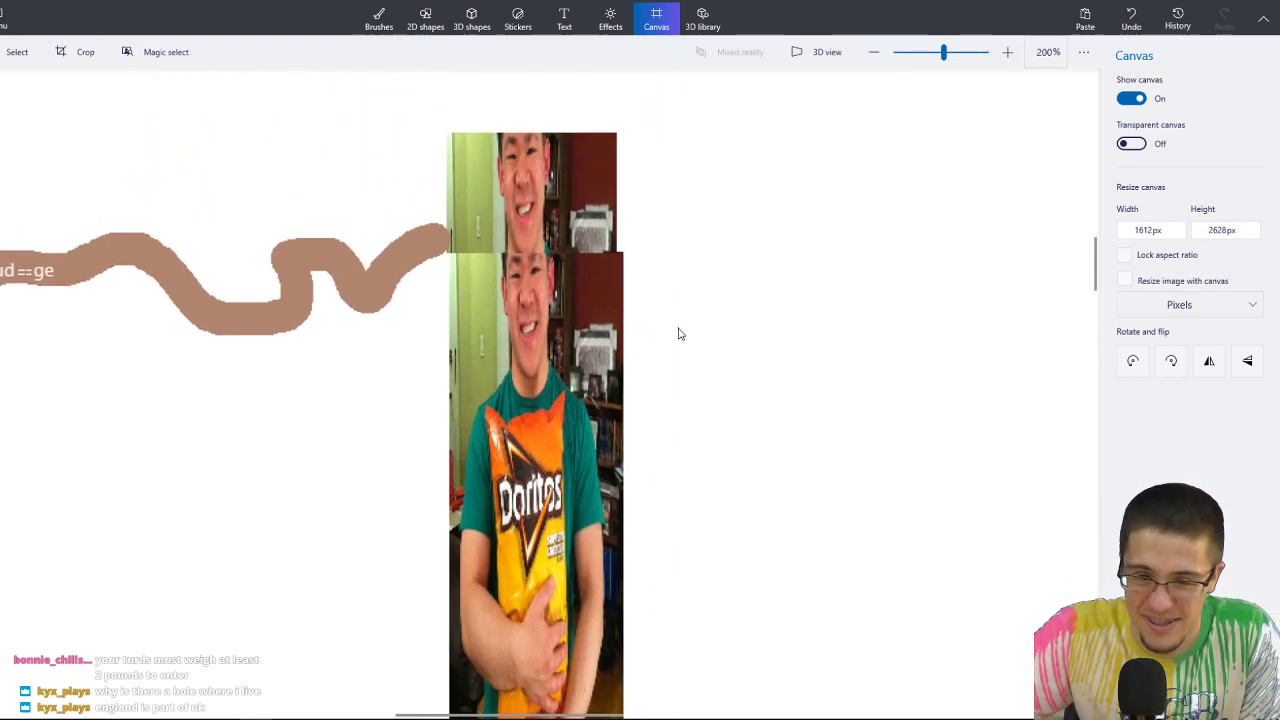
scroll(686, 263, "down", 1)
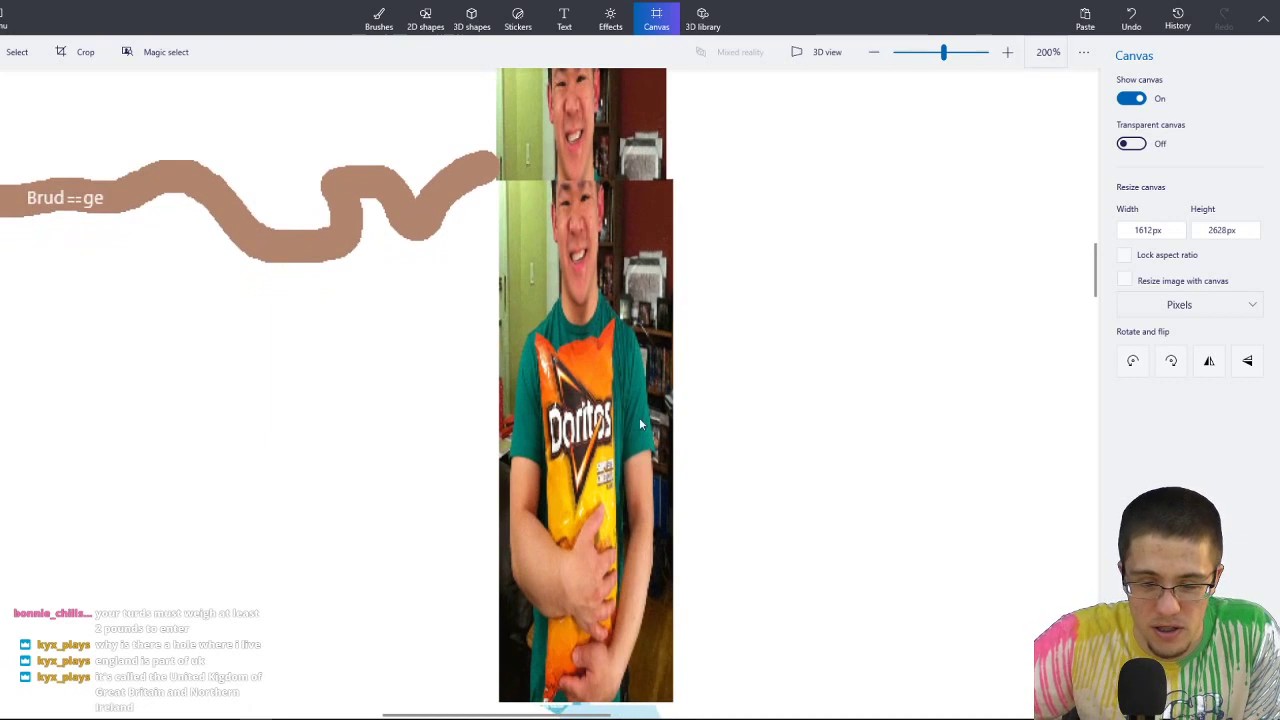
scroll(565, 507, "down", 1)
scroll(593, 472, "up", 5, "ctrl")
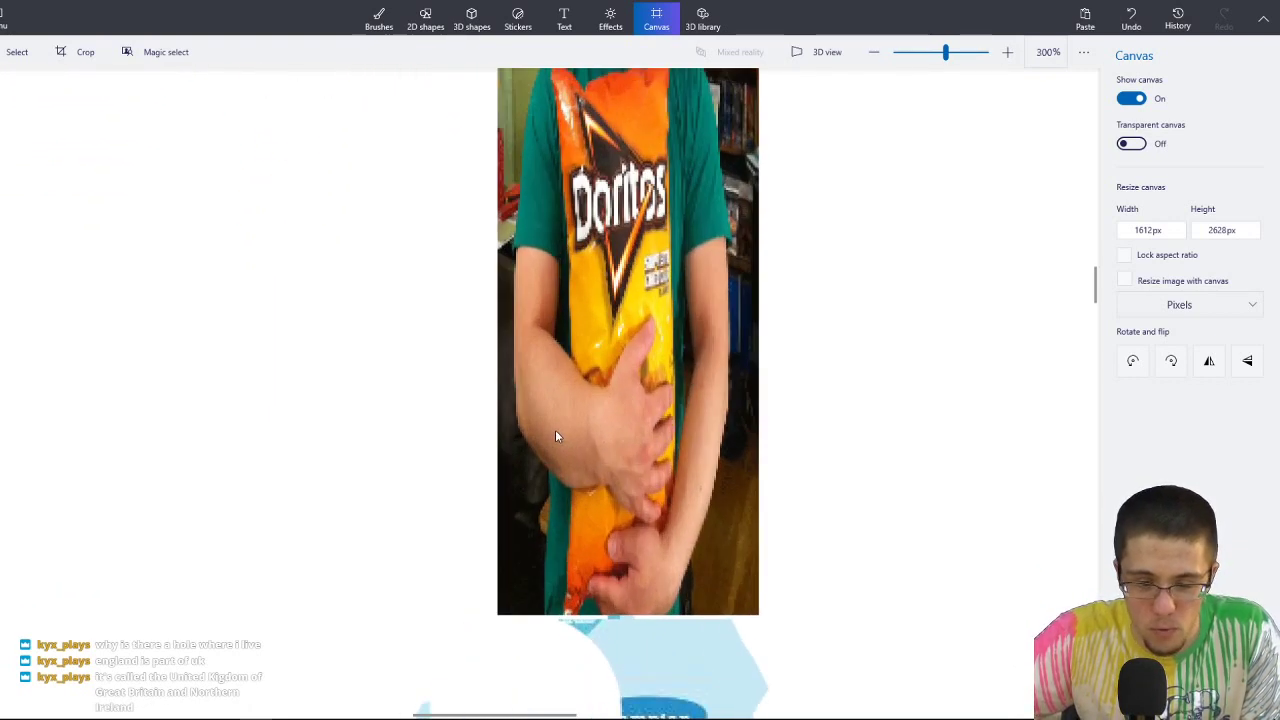
scroll(557, 433, "up", 2, "ctrl")
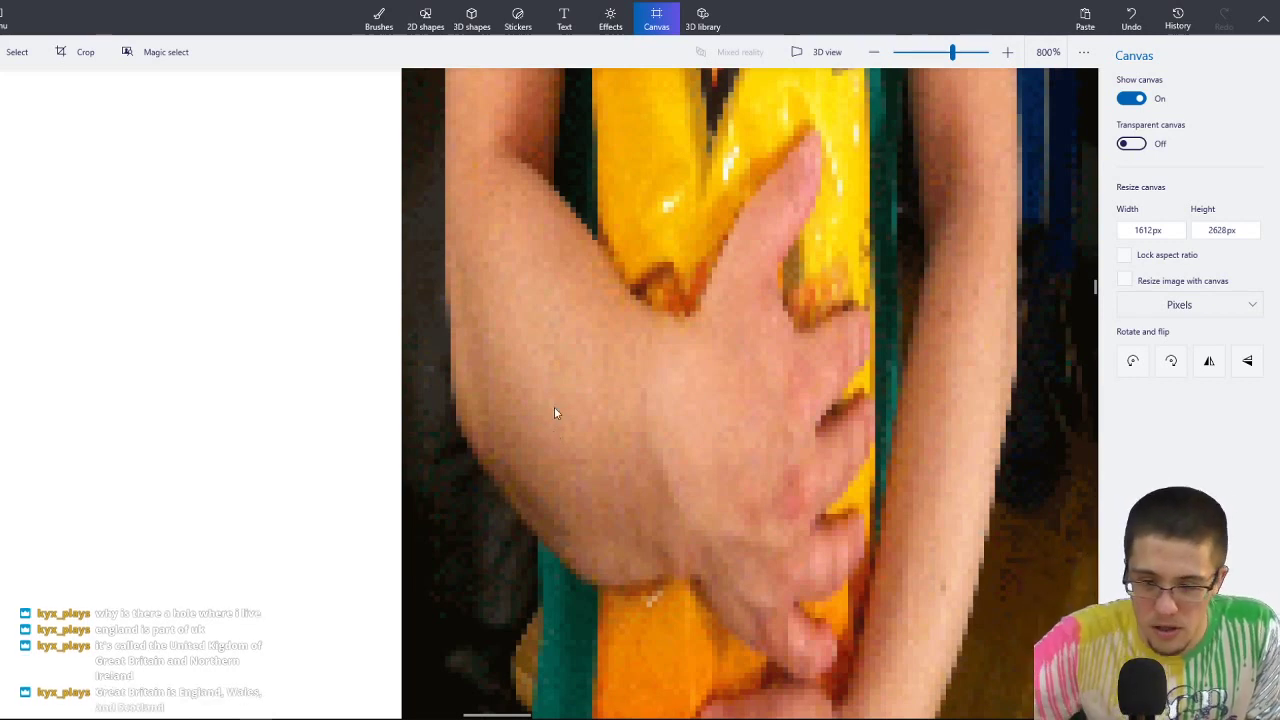
scroll(748, 454, "down", 5)
scroll(748, 454, "right", 2)
scroll(685, 239, "up", 2)
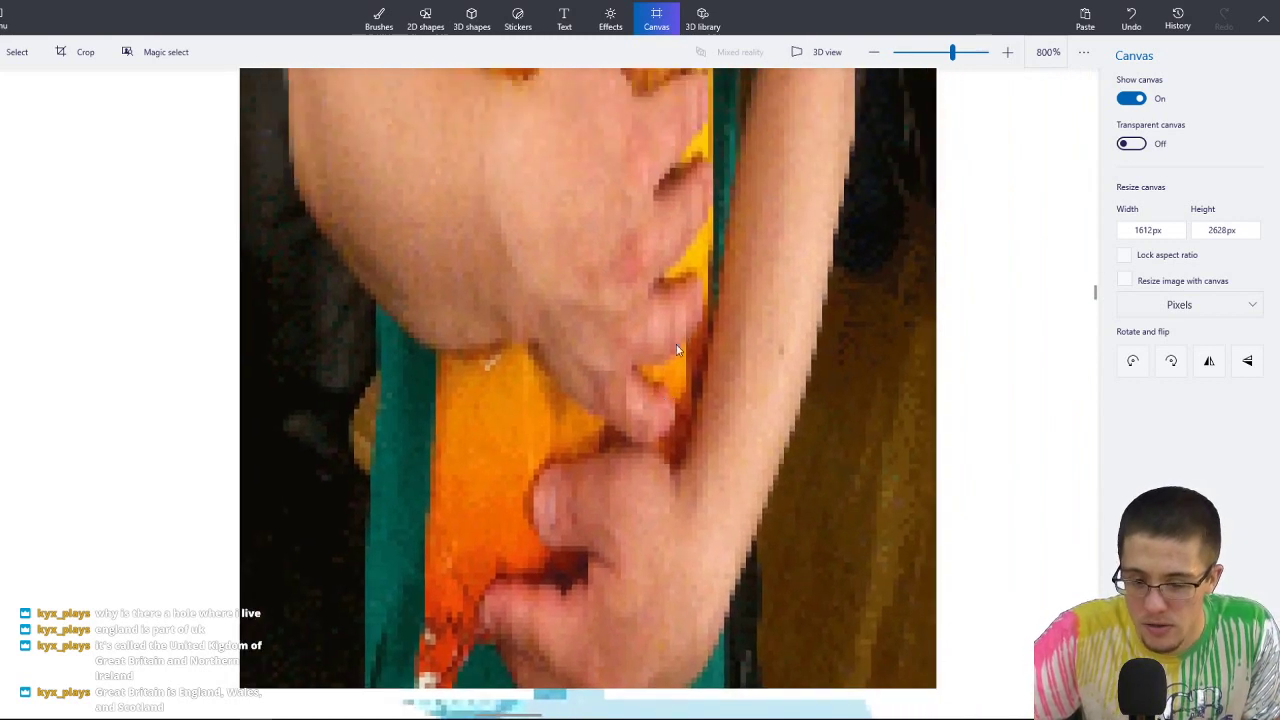
scroll(674, 361, "down", 2)
scroll(620, 355, "up", 5)
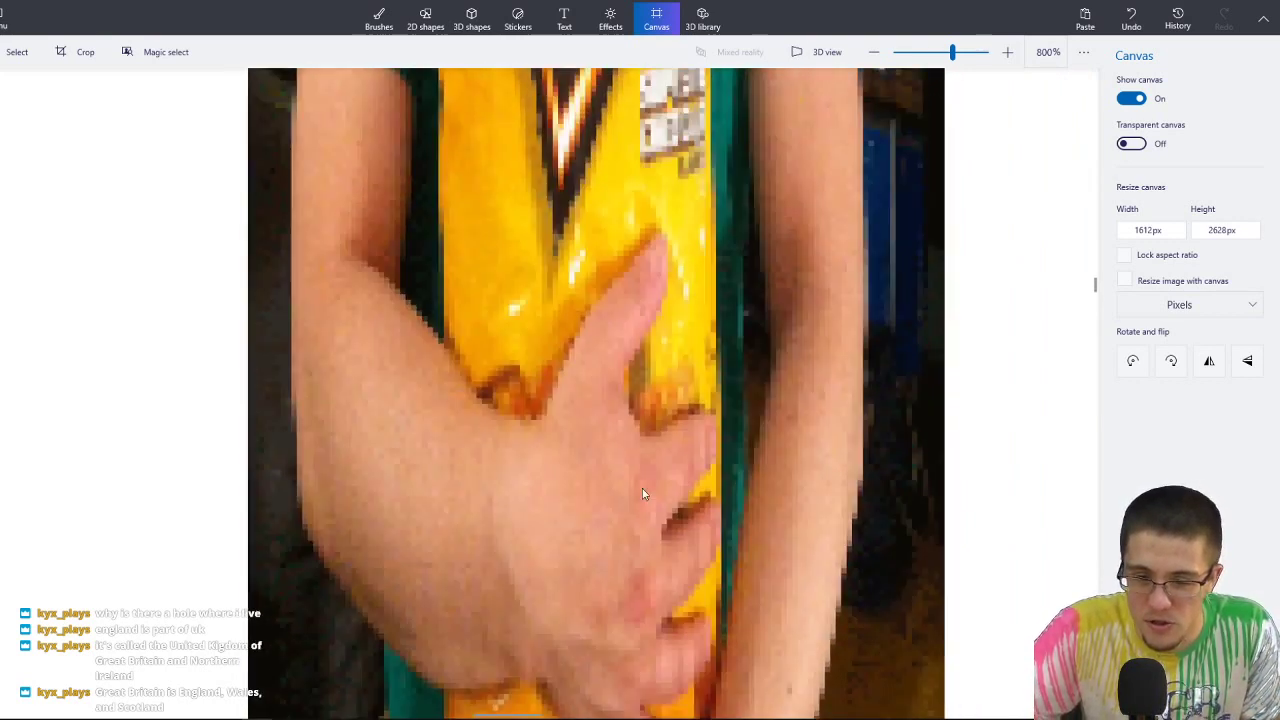
scroll(636, 517, "up", 10)
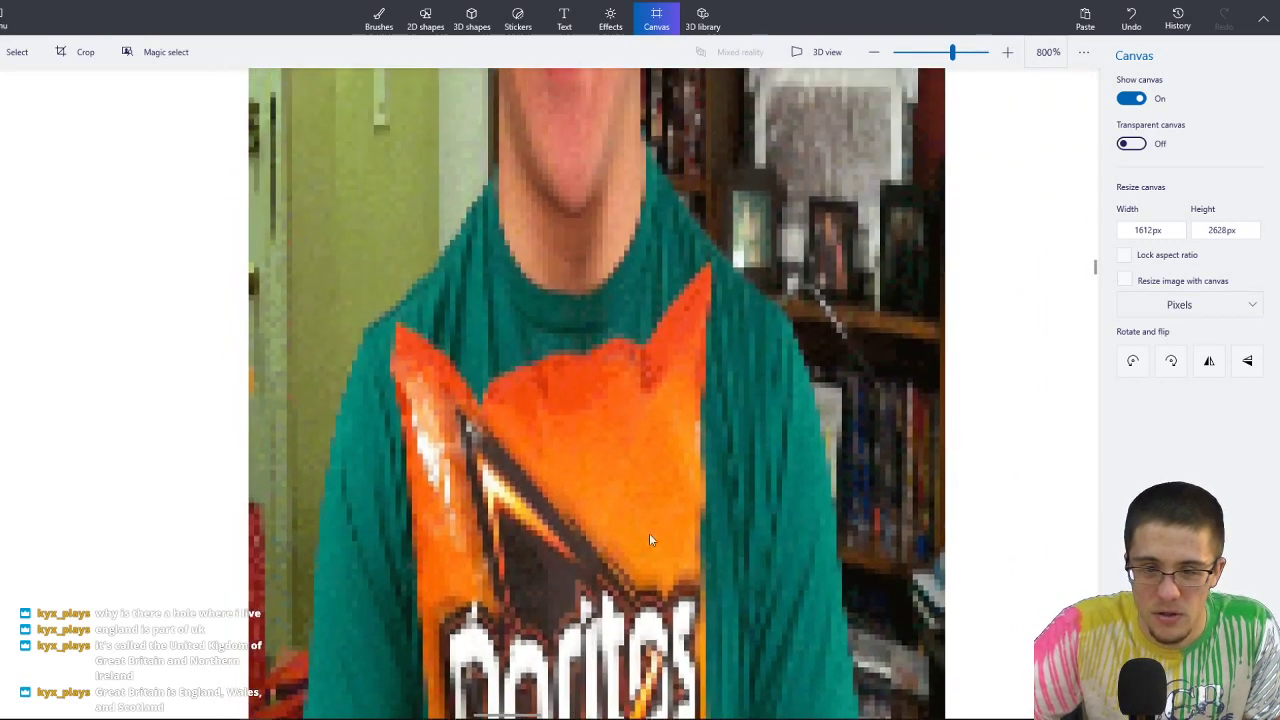
scroll(704, 357, "up", 8)
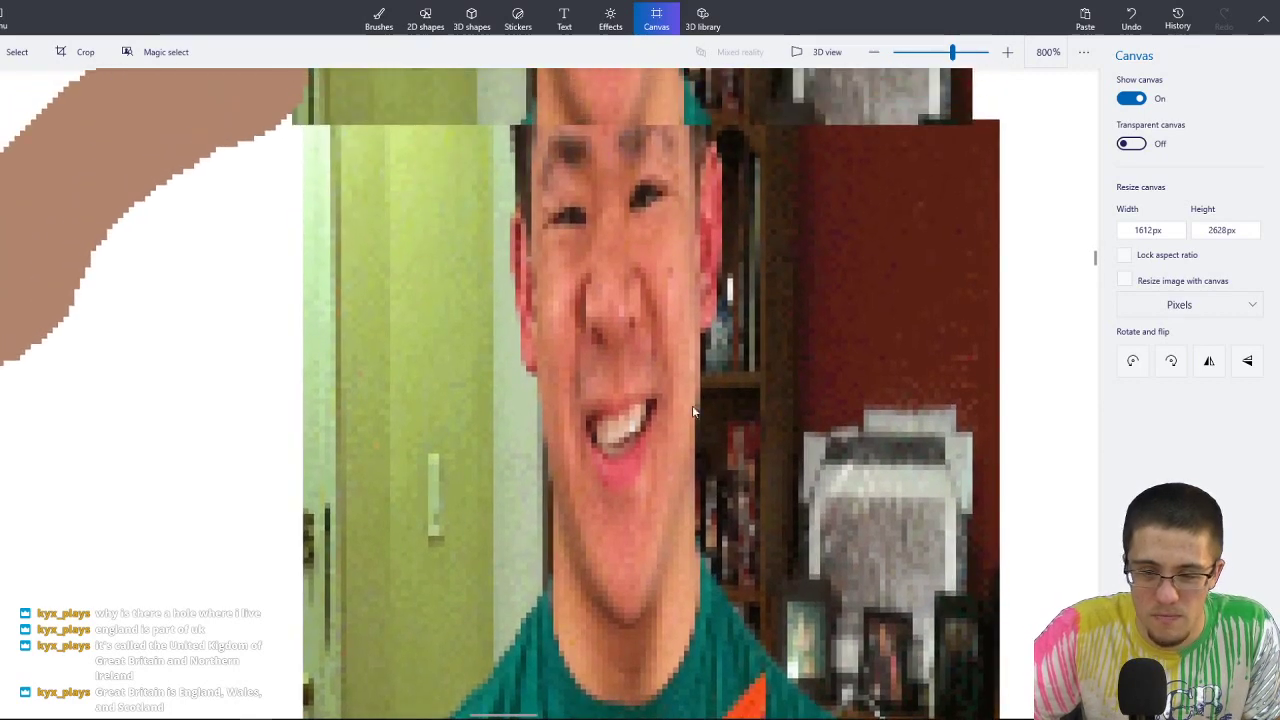
scroll(666, 313, "up", 10)
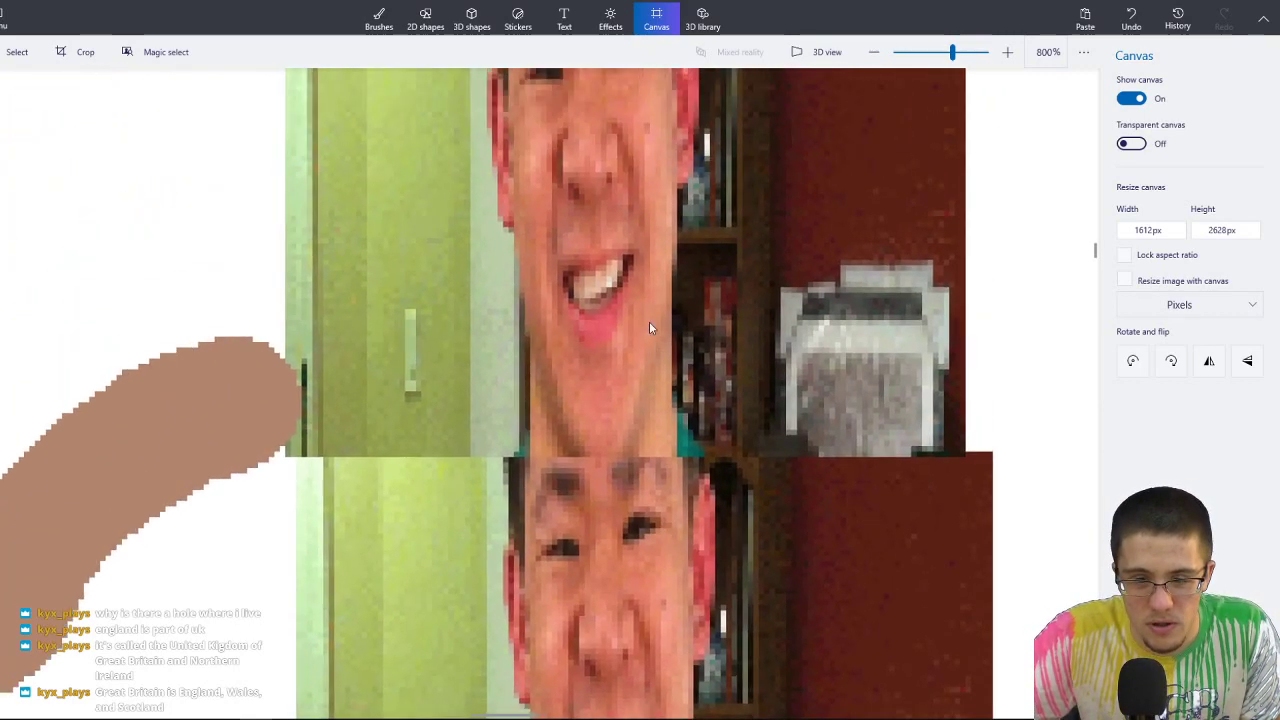
scroll(712, 380, "down", 8, "ctrl")
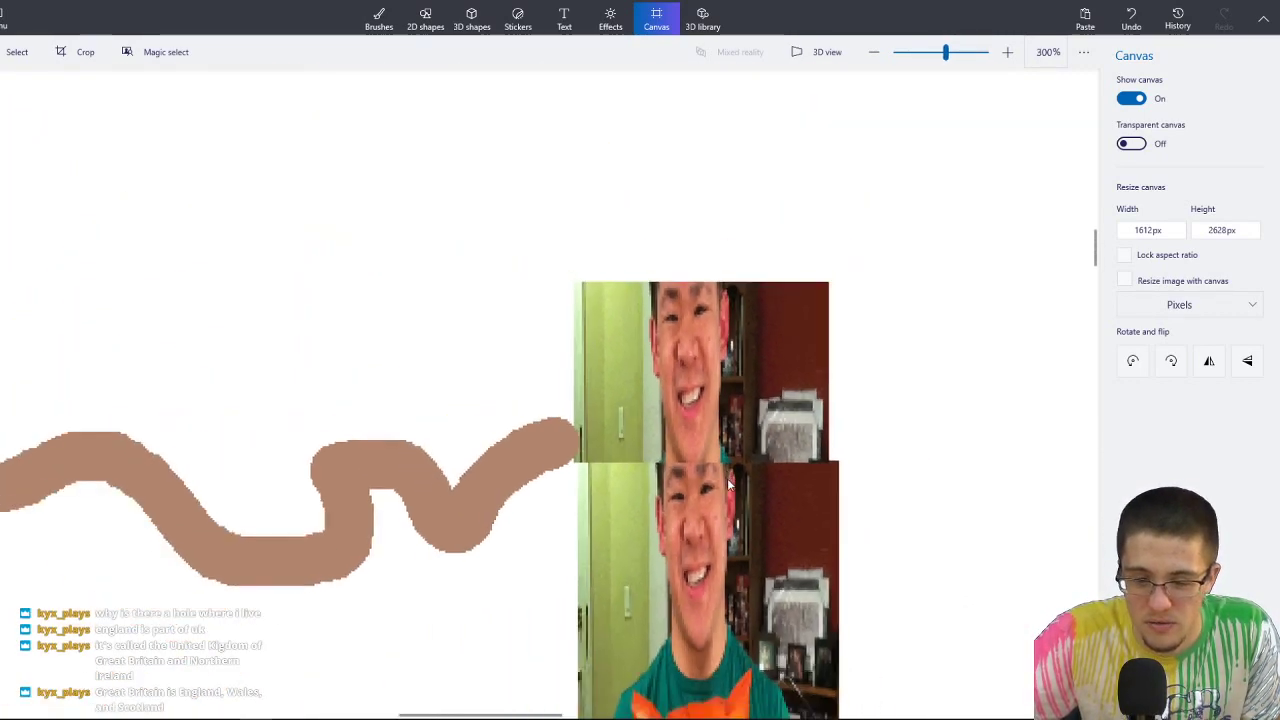
scroll(735, 500, "right", 10)
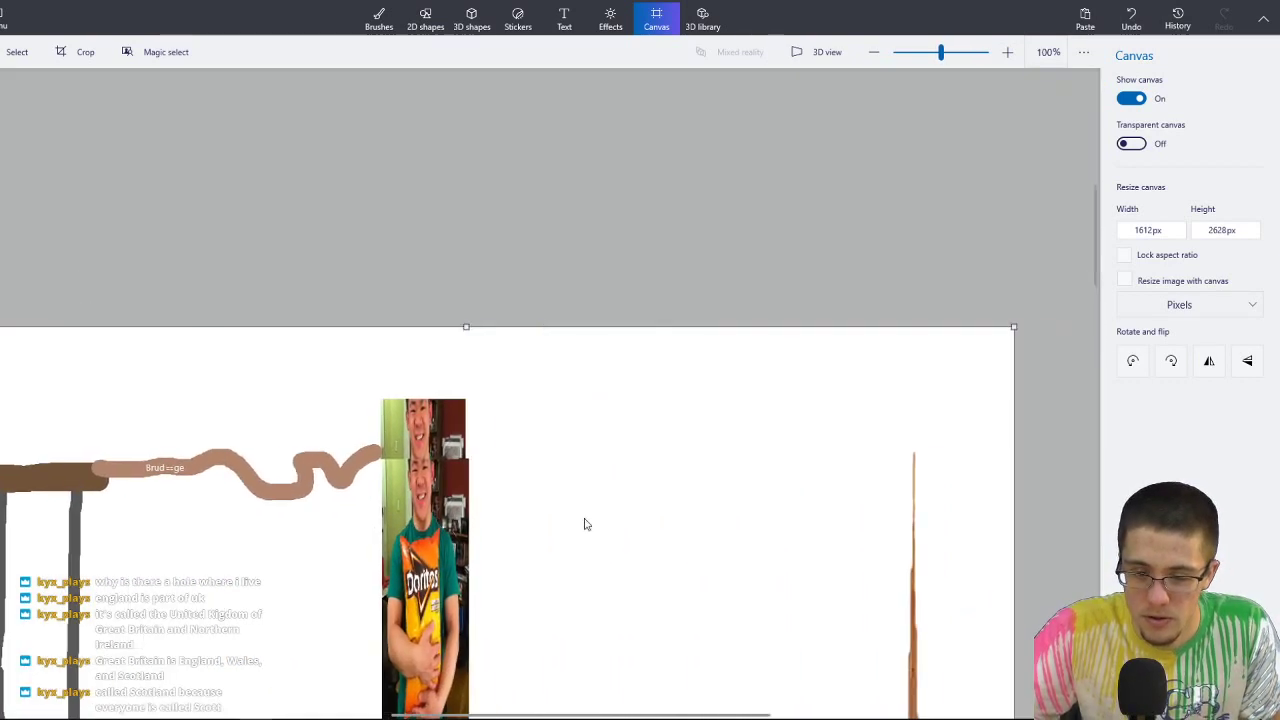
scroll(775, 462, "left", 4)
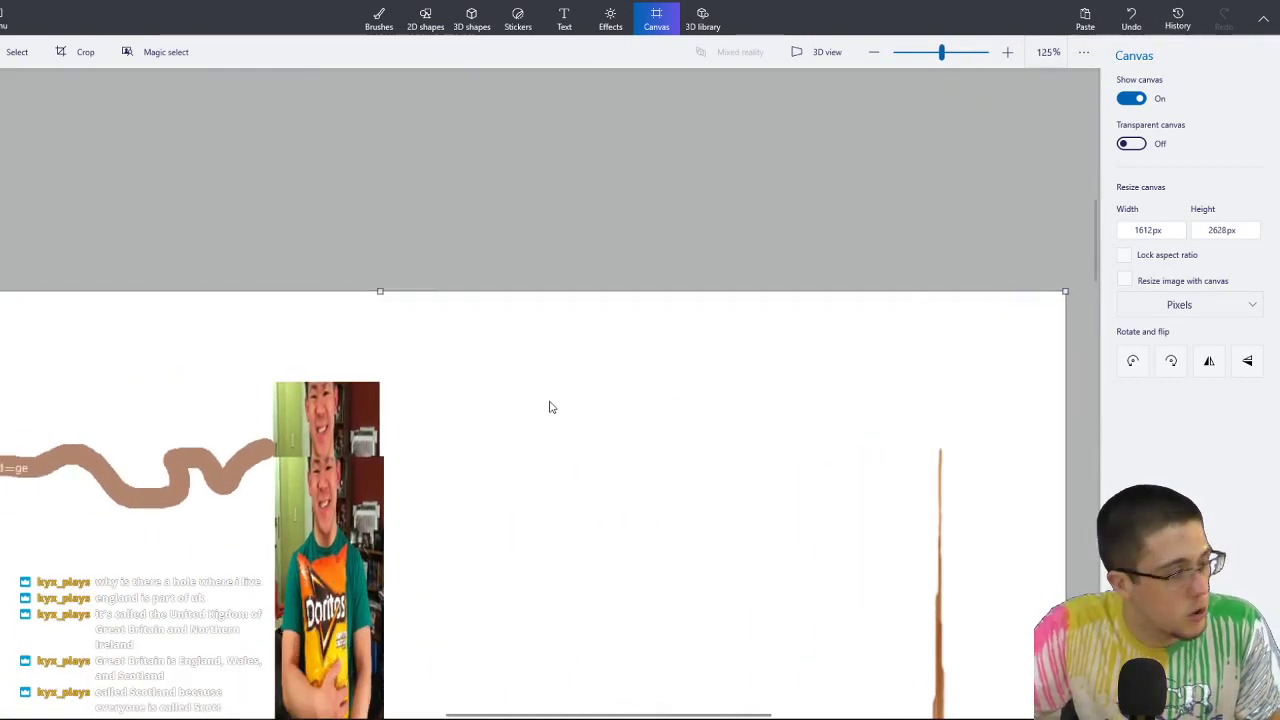
left_click_drag(957, 427, 756, 362)
left_click(846, 414)
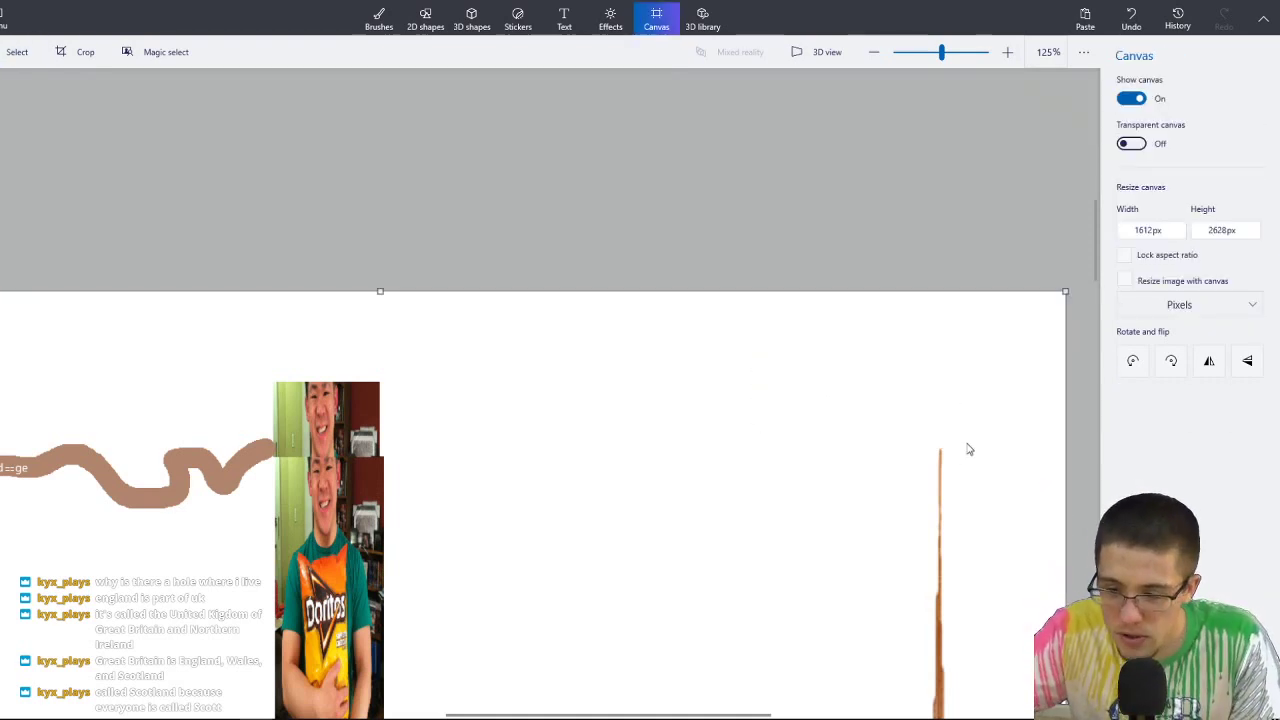
left_click_drag(958, 447, 909, 425)
scroll(789, 411, "up", 1, "ctrl")
left_click(800, 409)
scroll(805, 410, "up", 2, "ctrl")
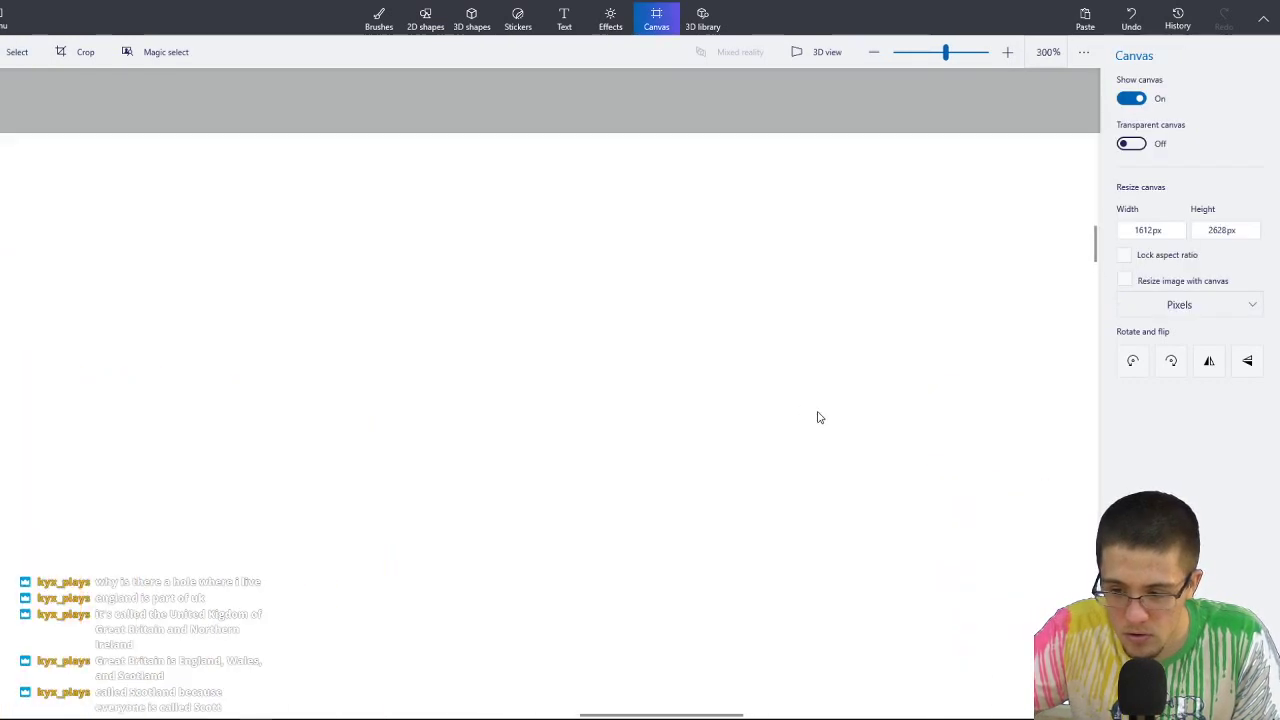
mouse_move(1027, 487)
left_mouse_down()
mouse_move(937, 446)
mouse_move(611, 394)
mouse_move(119, 387)
left_mouse_up()
left_click(437, 297)
scroll(329, 343, "down", 2, "ctrl")
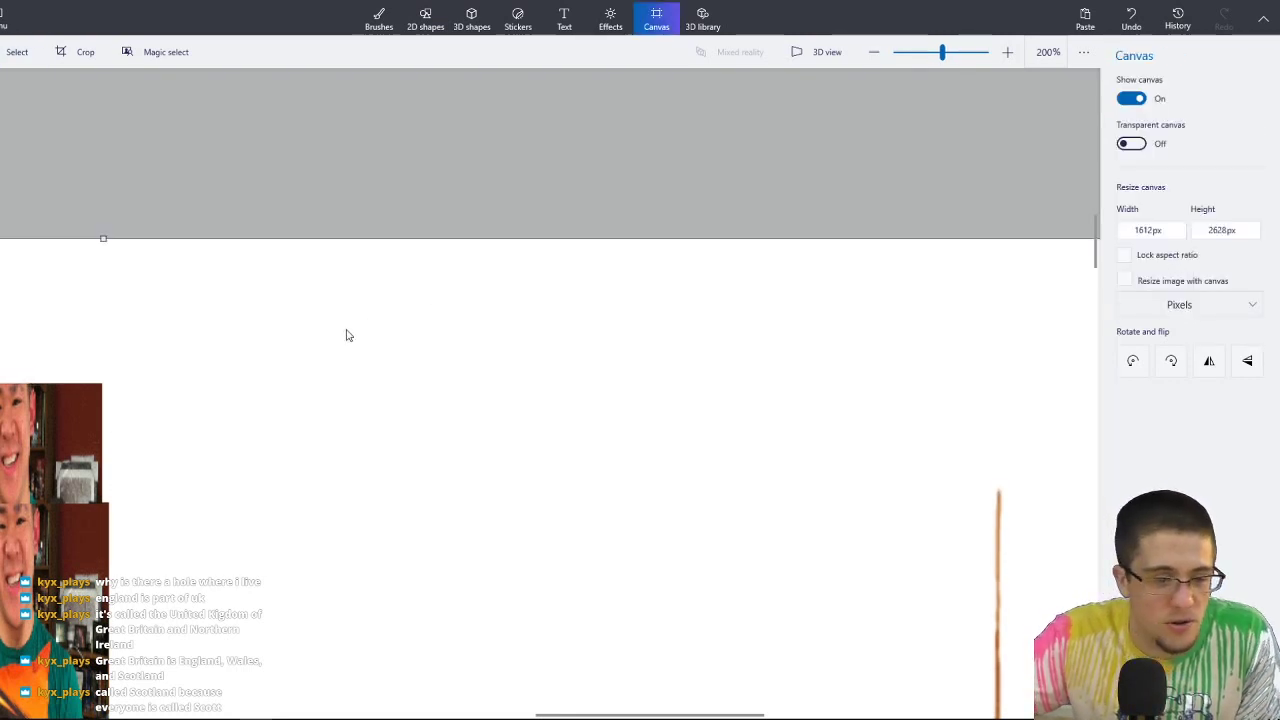
scroll(287, 381, "down", 1, "ctrl")
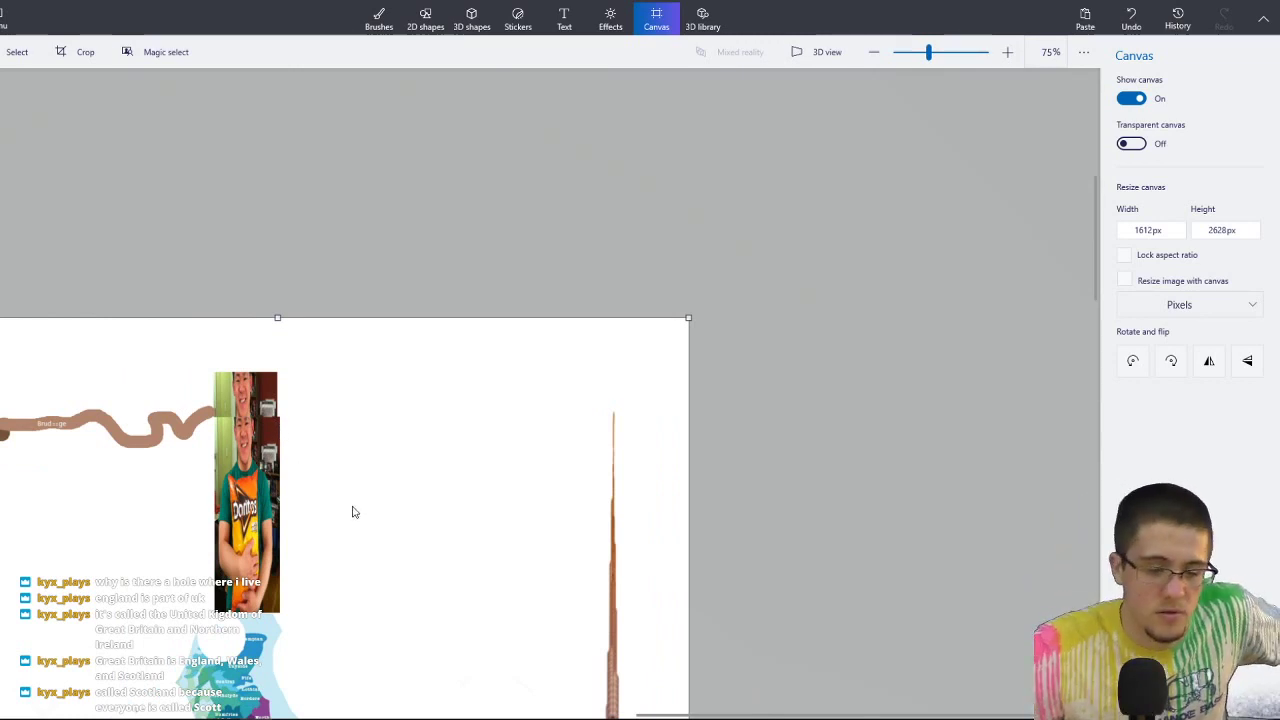
scroll(435, 527, "down", 1, "ctrl")
scroll(471, 577, "down", 2)
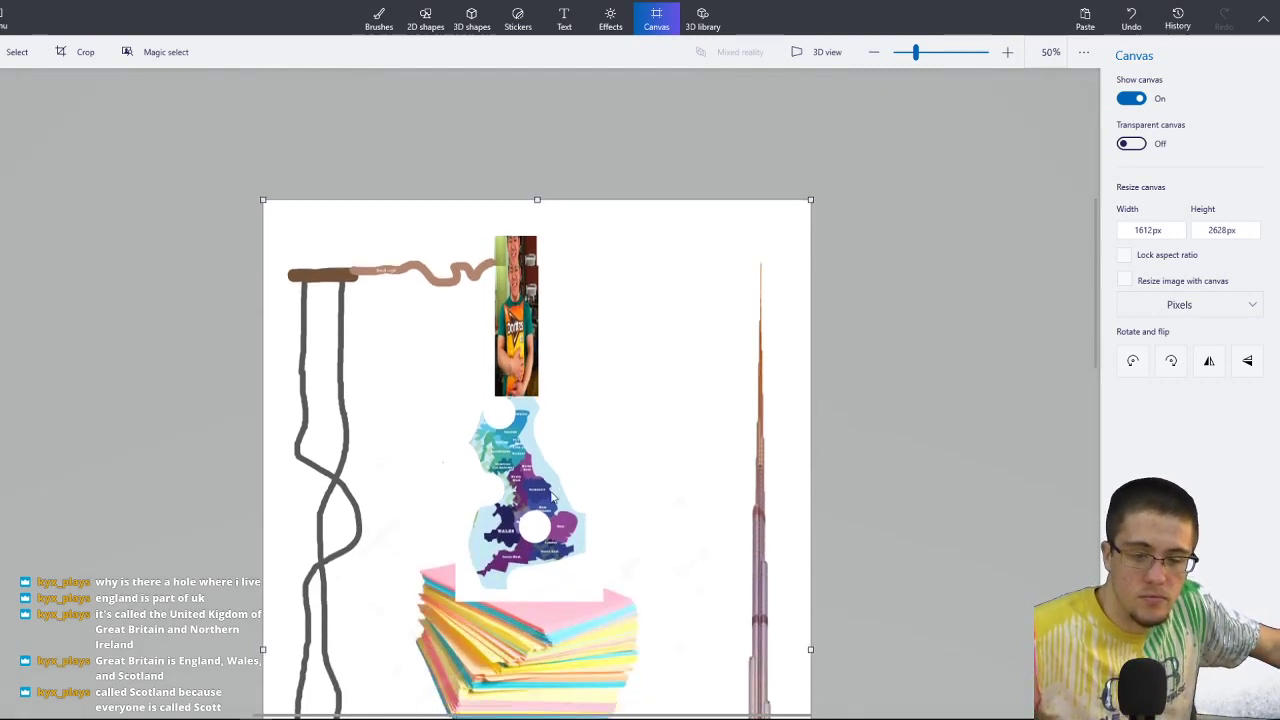
scroll(550, 497, "down", 1)
scroll(552, 430, "down", 2)
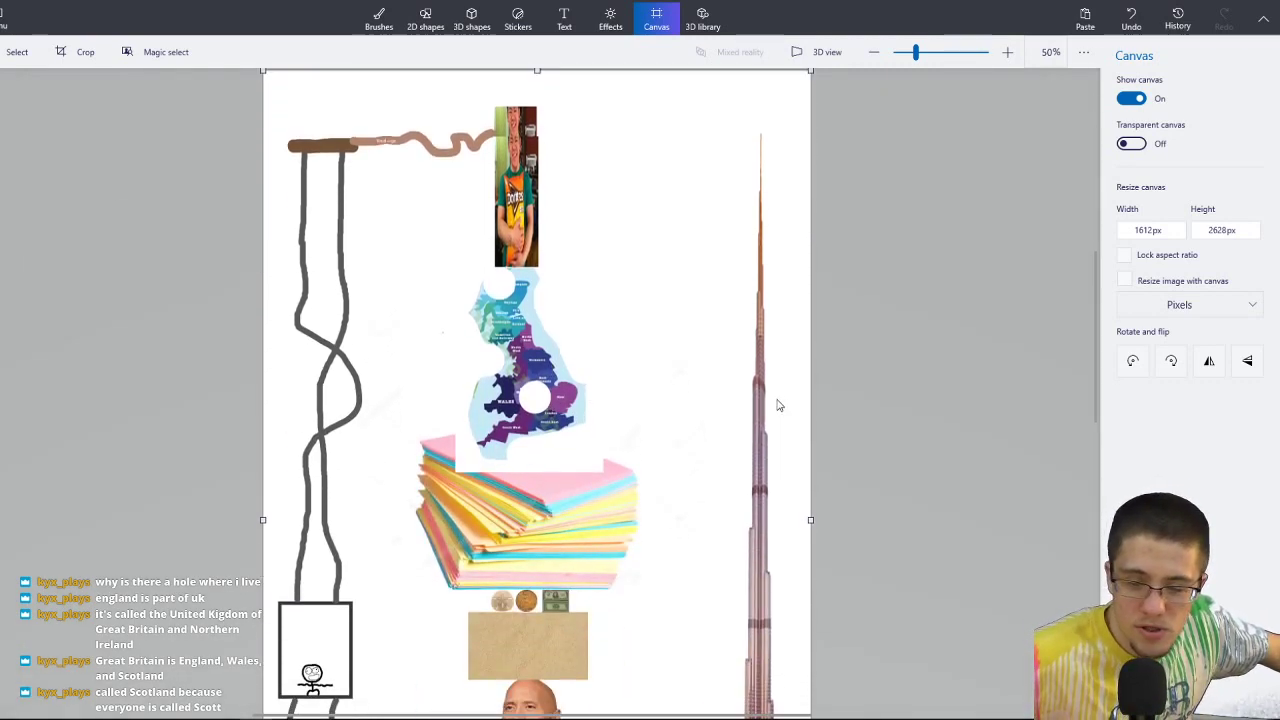
scroll(770, 425, "up", 2)
scroll(745, 432, "down", 2)
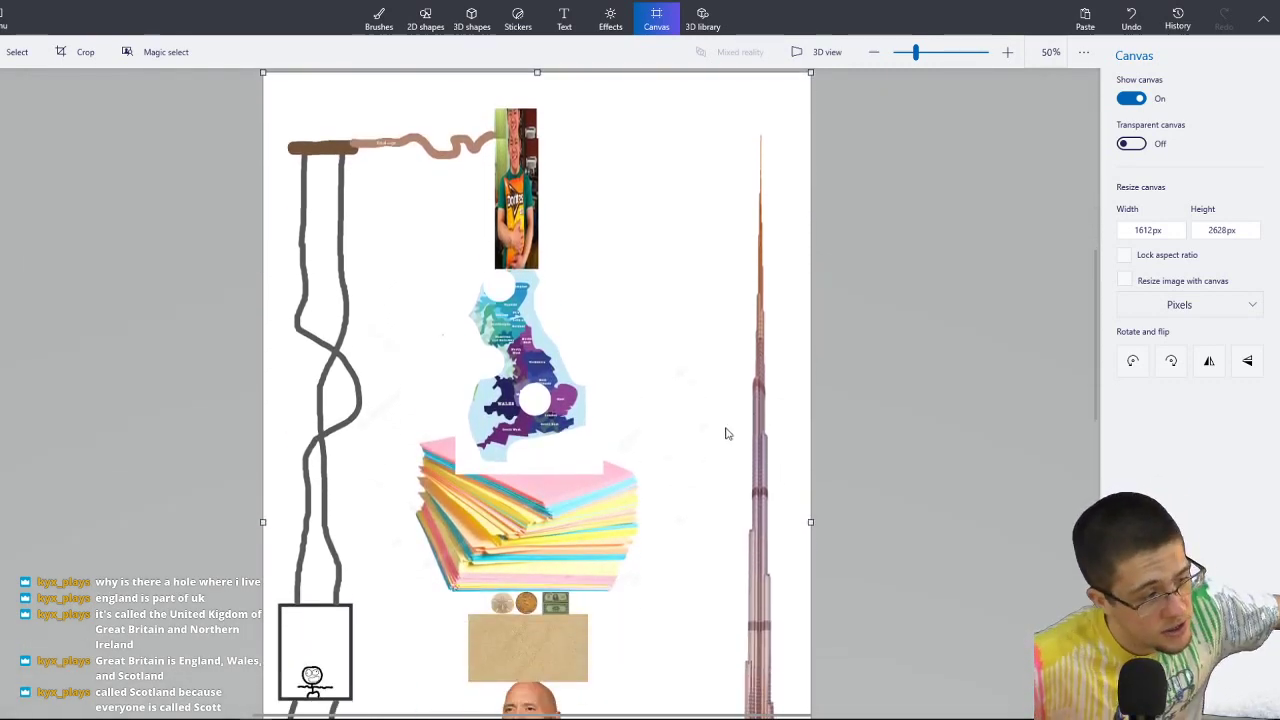
scroll(714, 433, "up", 1)
scroll(282, 308, "up", 1, "ctrl")
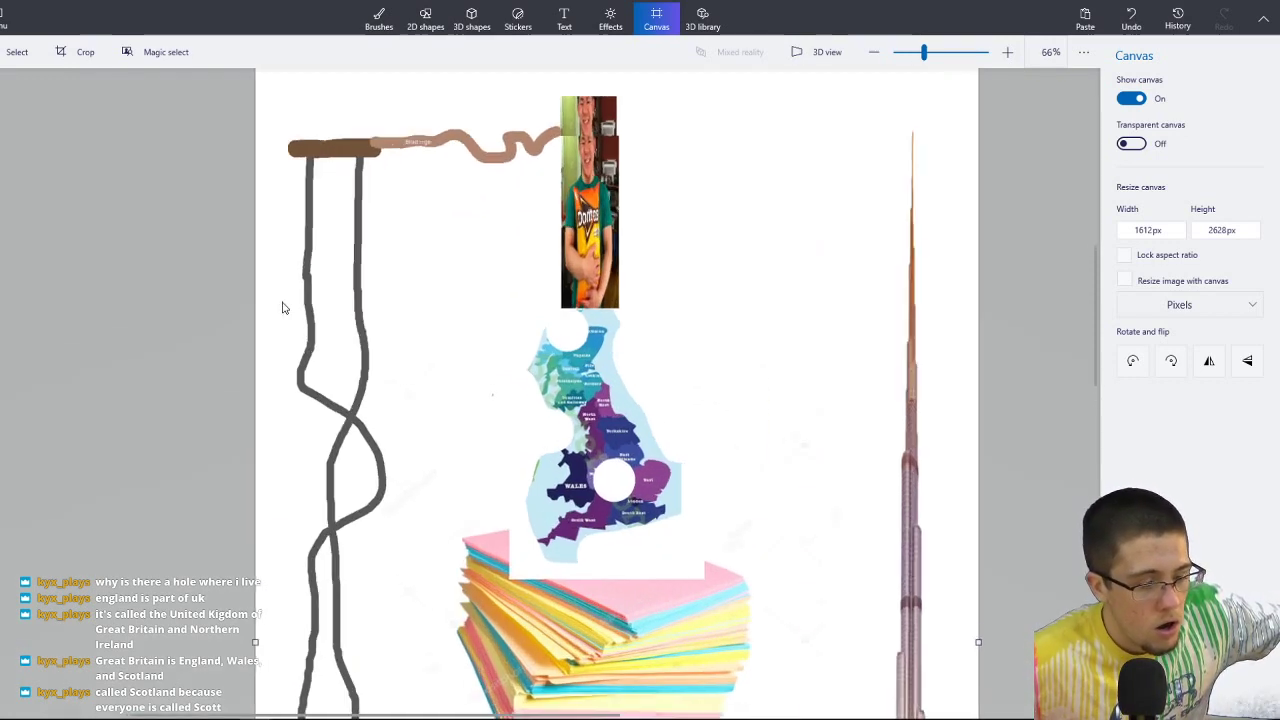
scroll(508, 323, "left", 2)
scroll(589, 391, "up", 3)
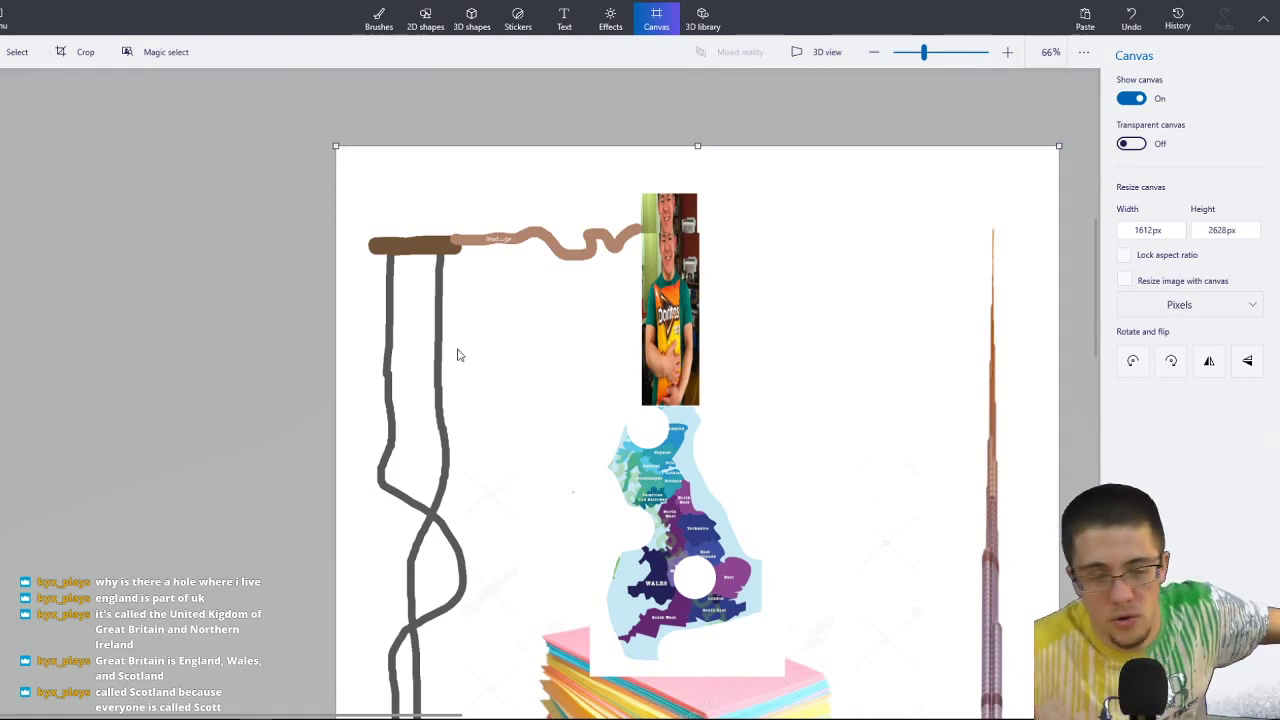
scroll(458, 355, "down", 7)
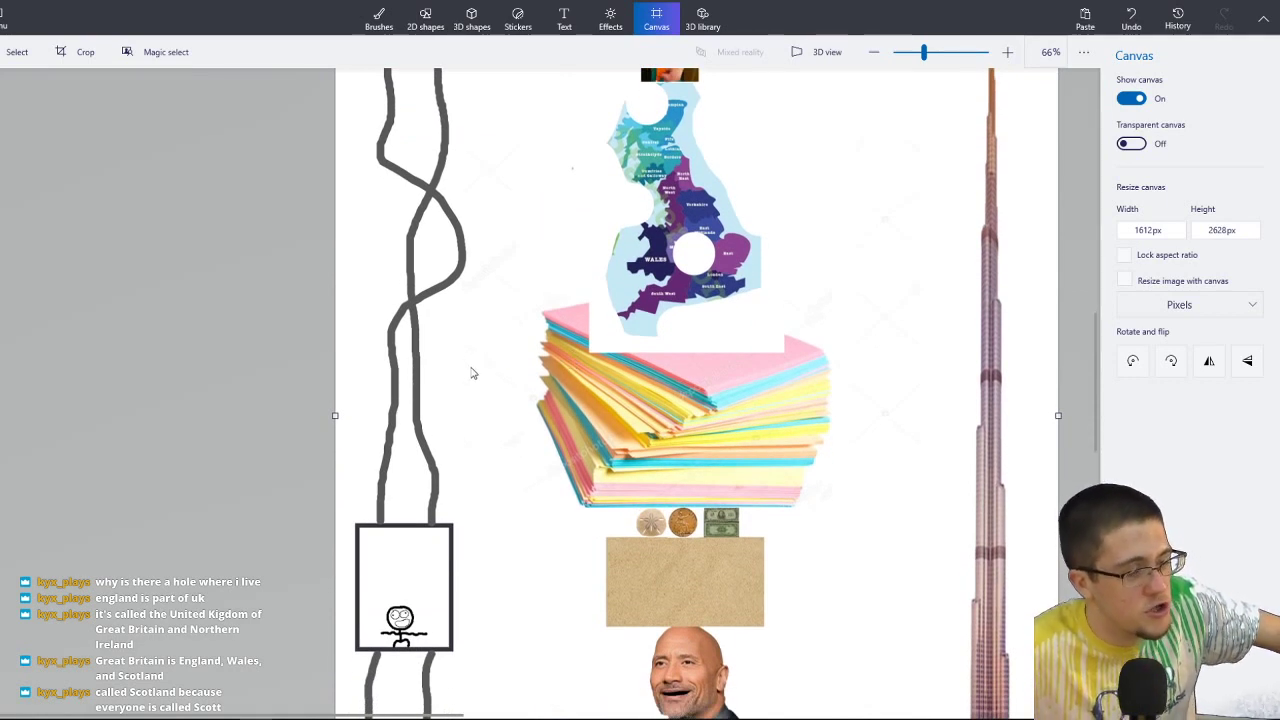
scroll(472, 373, "up", 1, "ctrl")
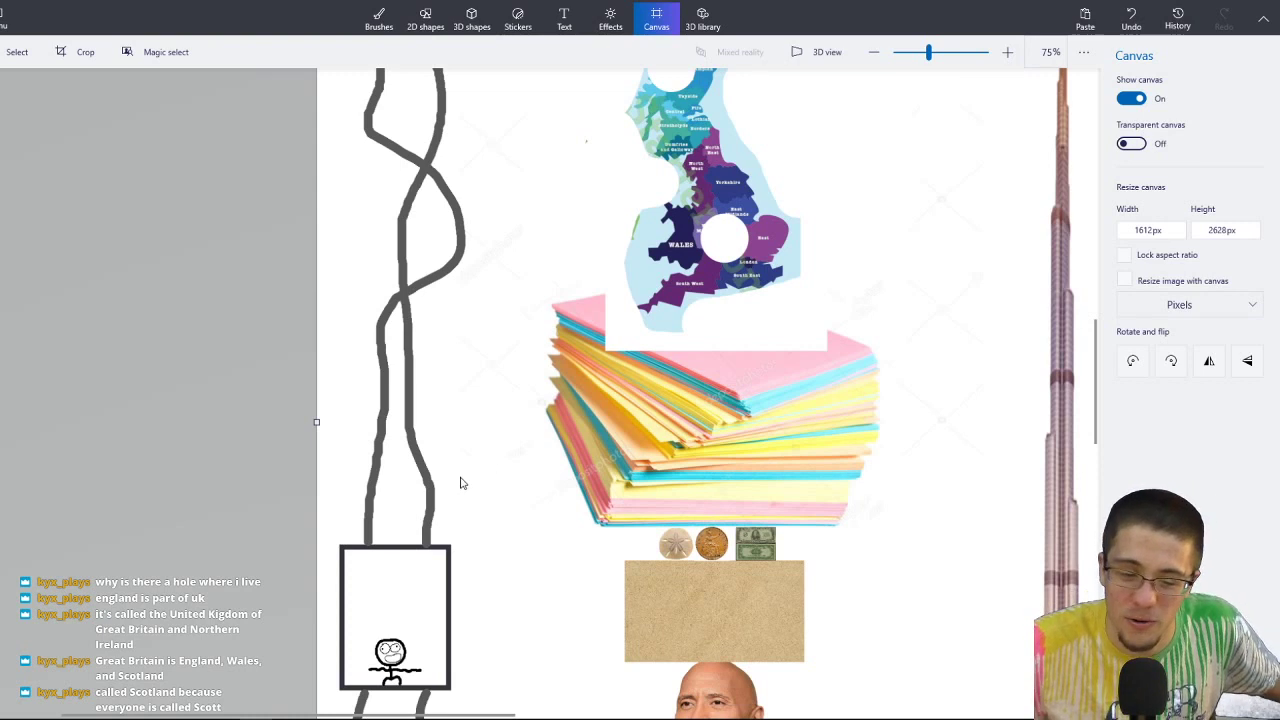
scroll(460, 480, "down", 7)
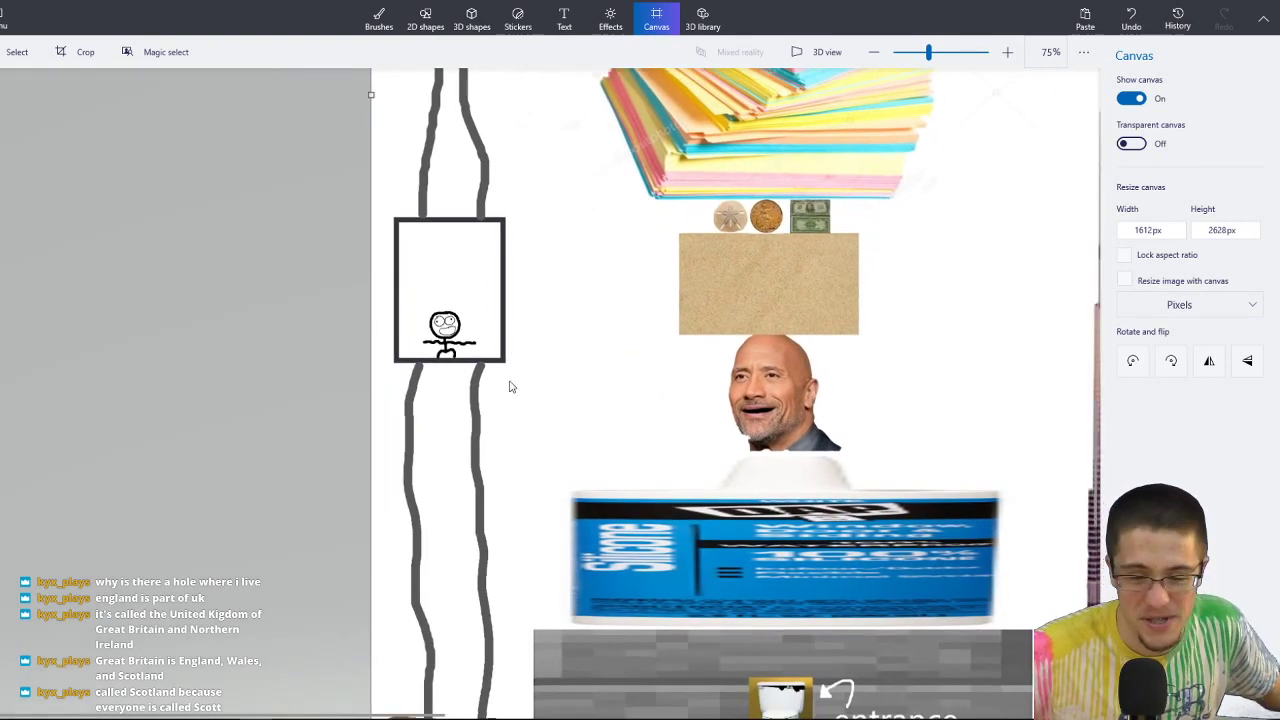
scroll(505, 320, "down", 4)
scroll(520, 475, "up", 1, "ctrl")
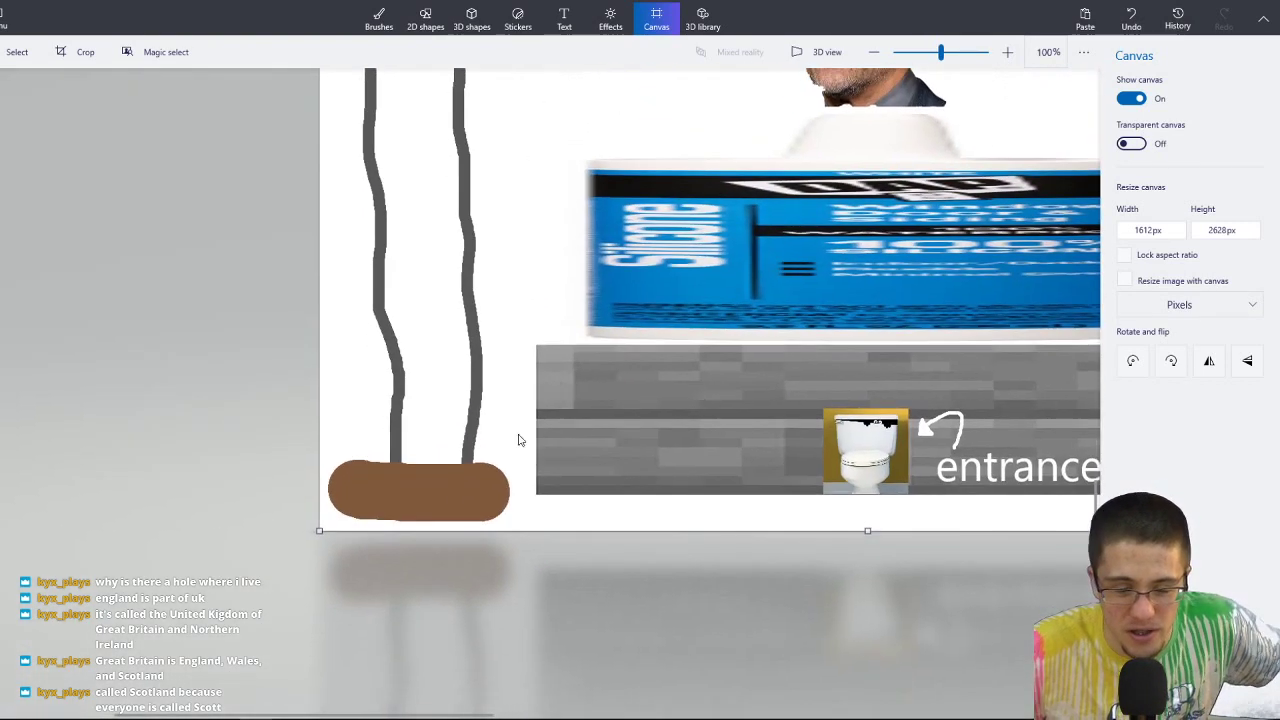
scroll(500, 462, "up", 1, "ctrl")
scroll(551, 423, "up", 4)
scroll(640, 418, "up", 1, "ctrl")
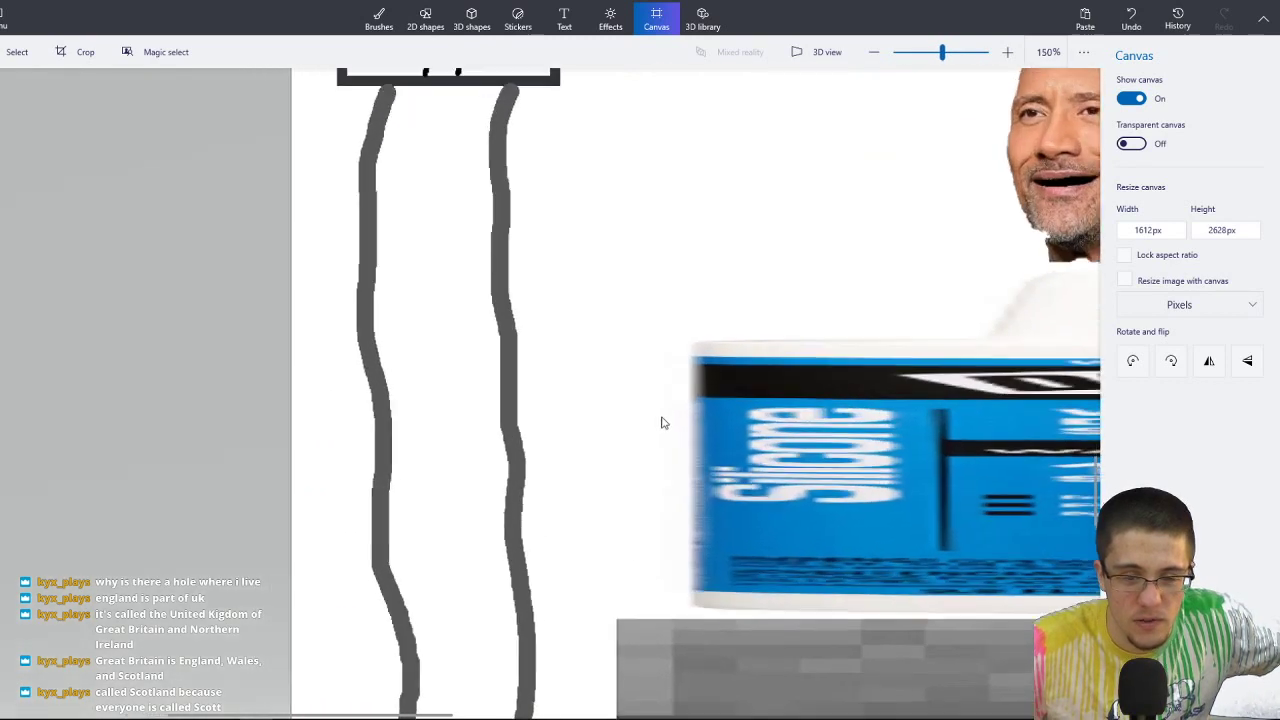
scroll(661, 417, "down", 2, "ctrl")
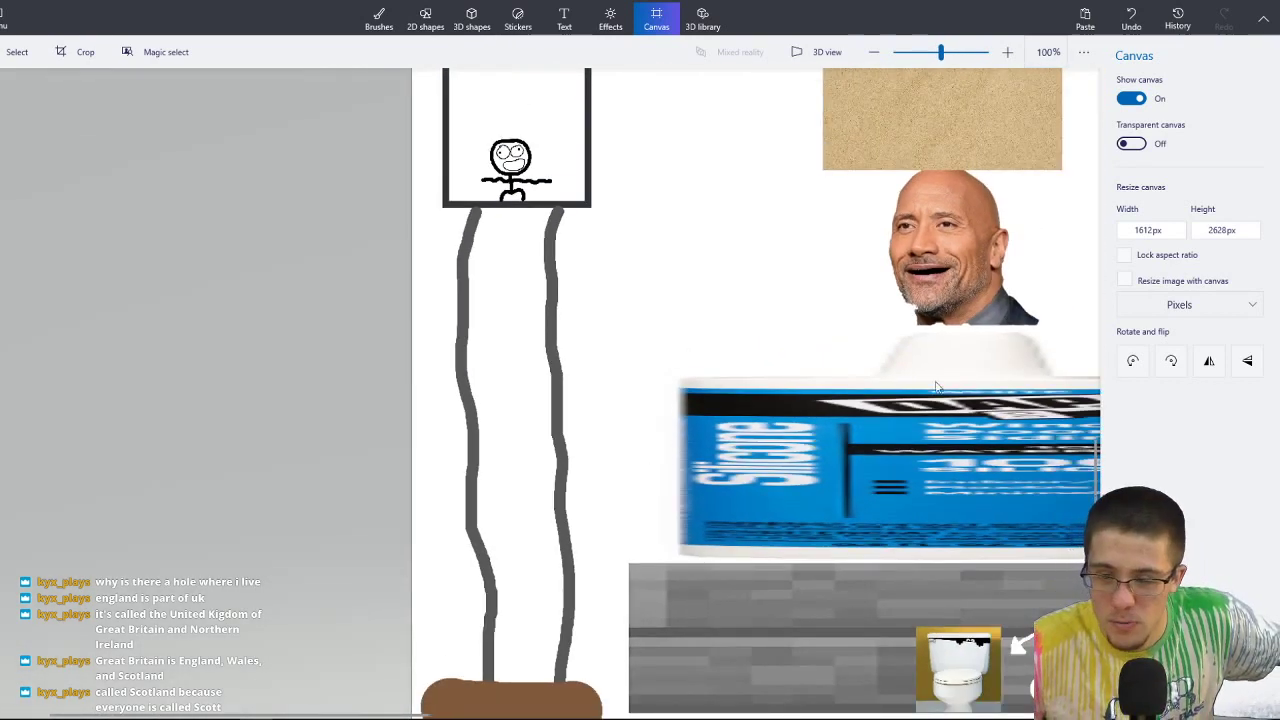
scroll(920, 392, "up", 4)
scroll(920, 392, "right", 3)
scroll(700, 402, "up", 3)
scroll(700, 402, "right", 1)
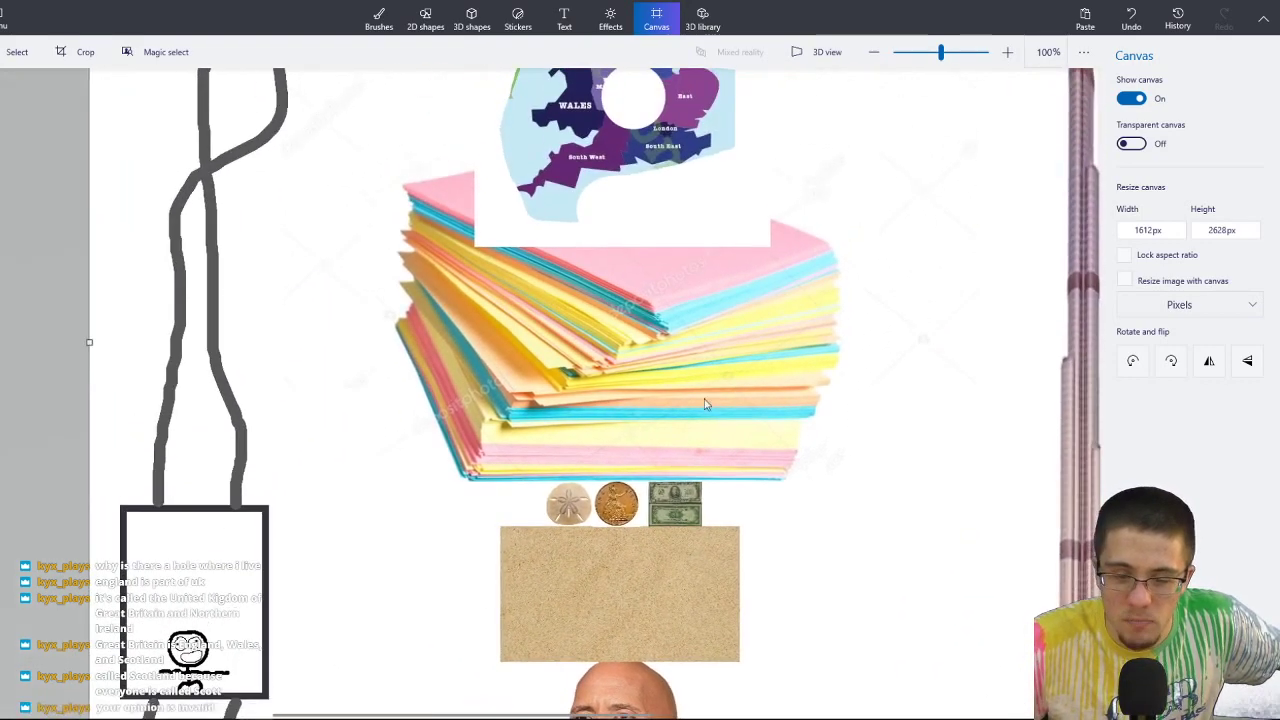
scroll(680, 491, "down", 4)
scroll(660, 500, "up", 5)
scroll(646, 555, "up", 3)
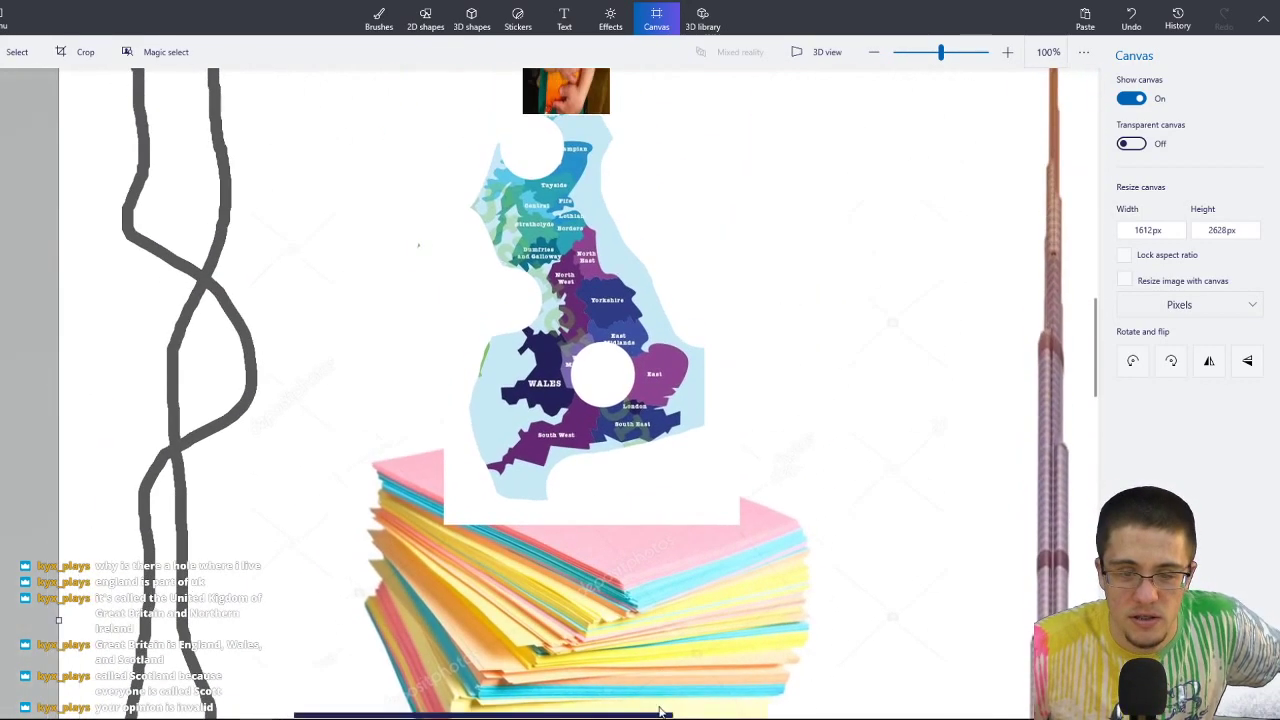
scroll(626, 547, "right", 1)
scroll(626, 547, "up", 2)
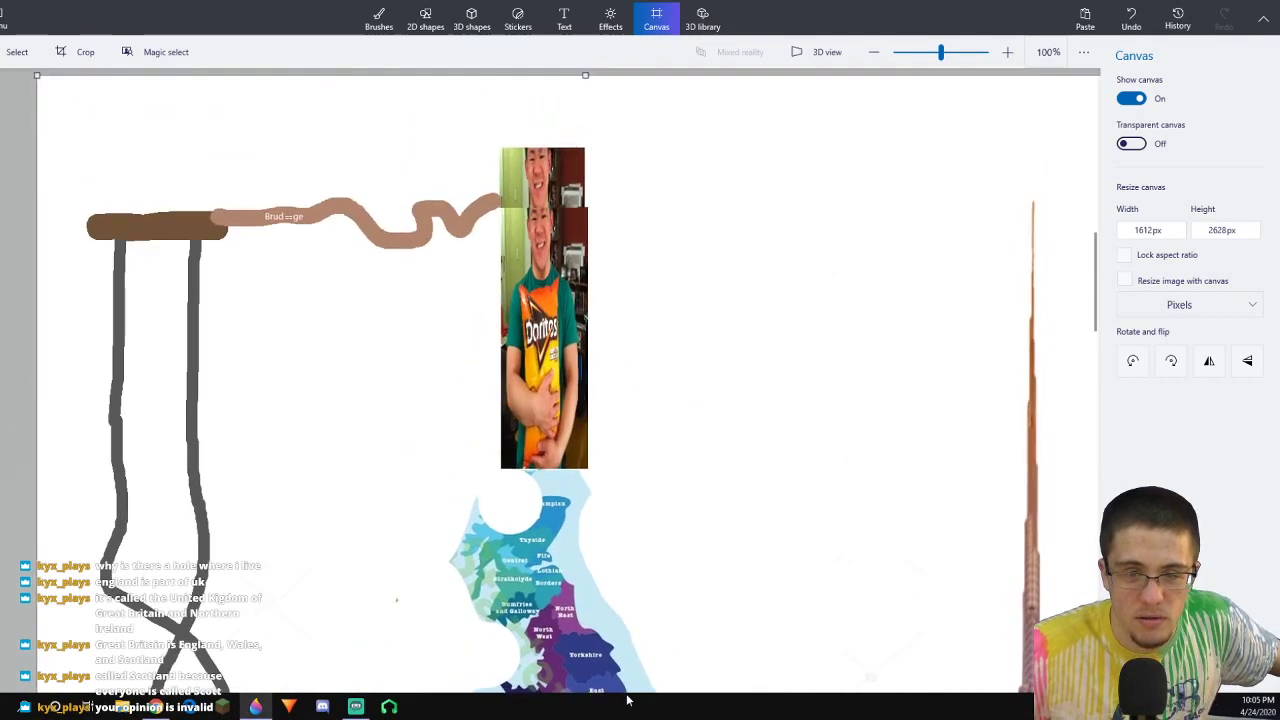
scroll(640, 450, "down", 2)
scroll(640, 450, "left", 2)
middle_click_drag(613, 457, 666, 365)
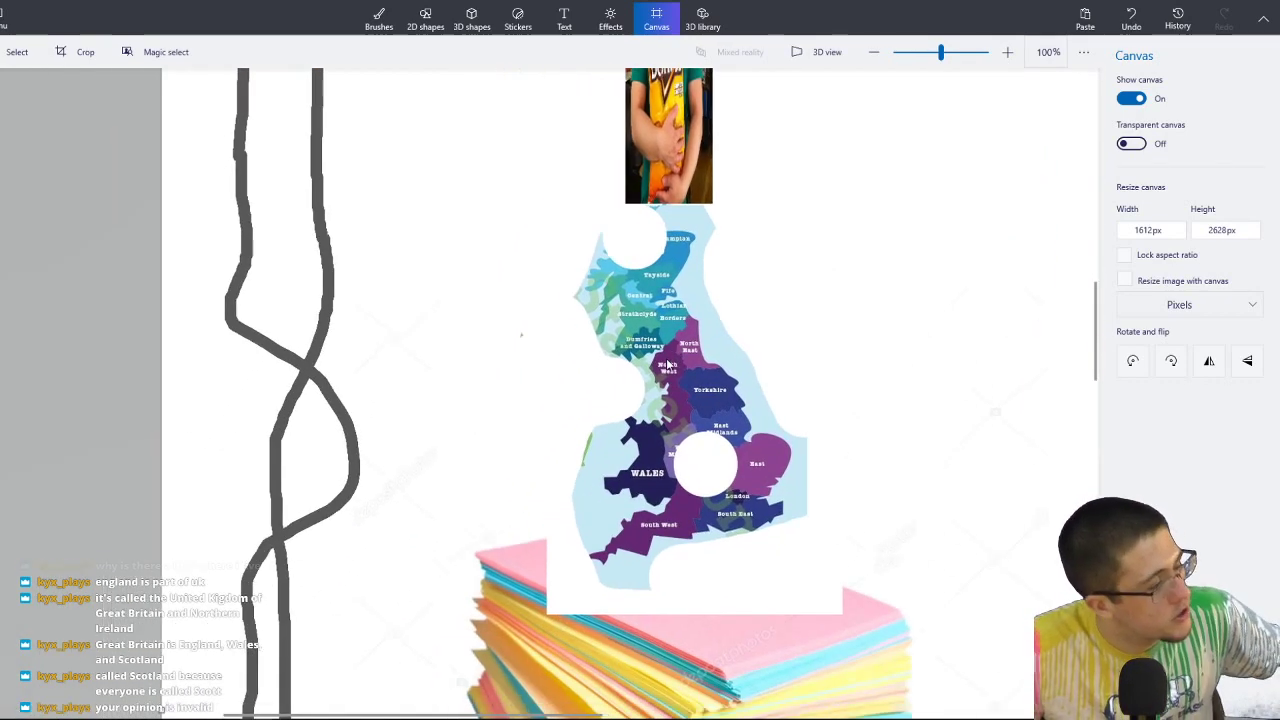
scroll(630, 358, "up", 5, "ctrl")
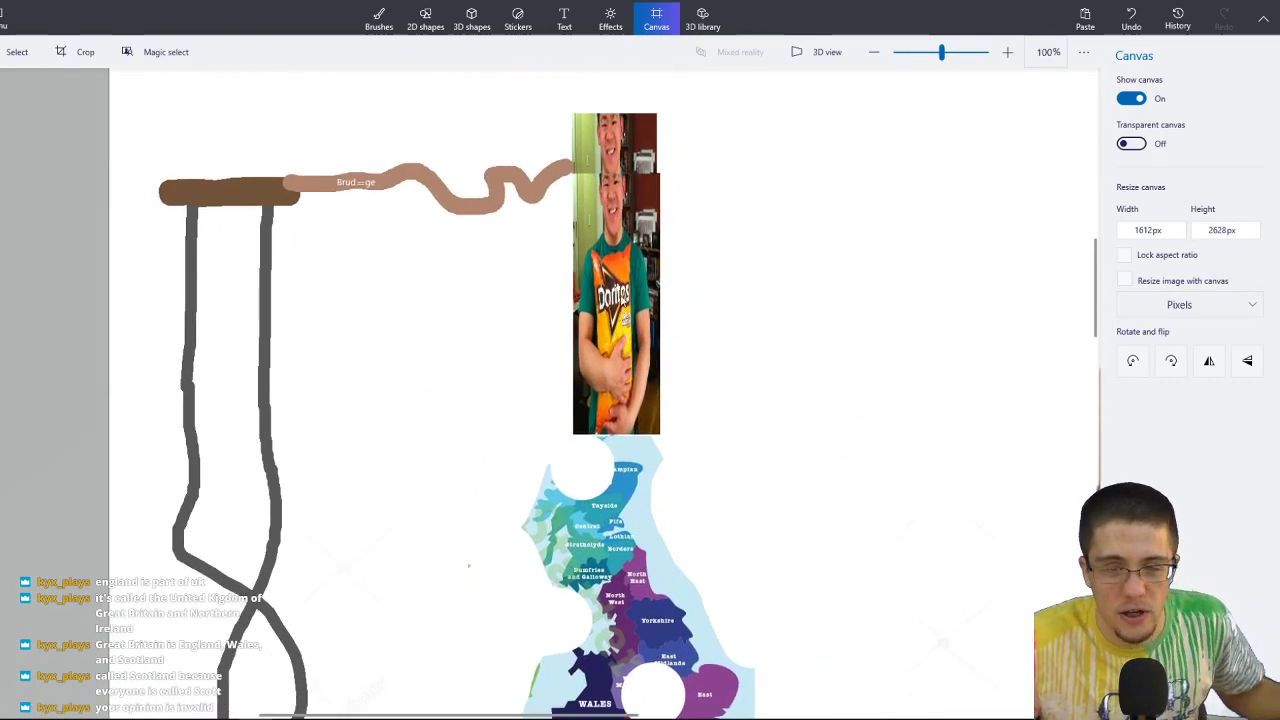
scroll(620, 260, "down", 4, "ctrl")
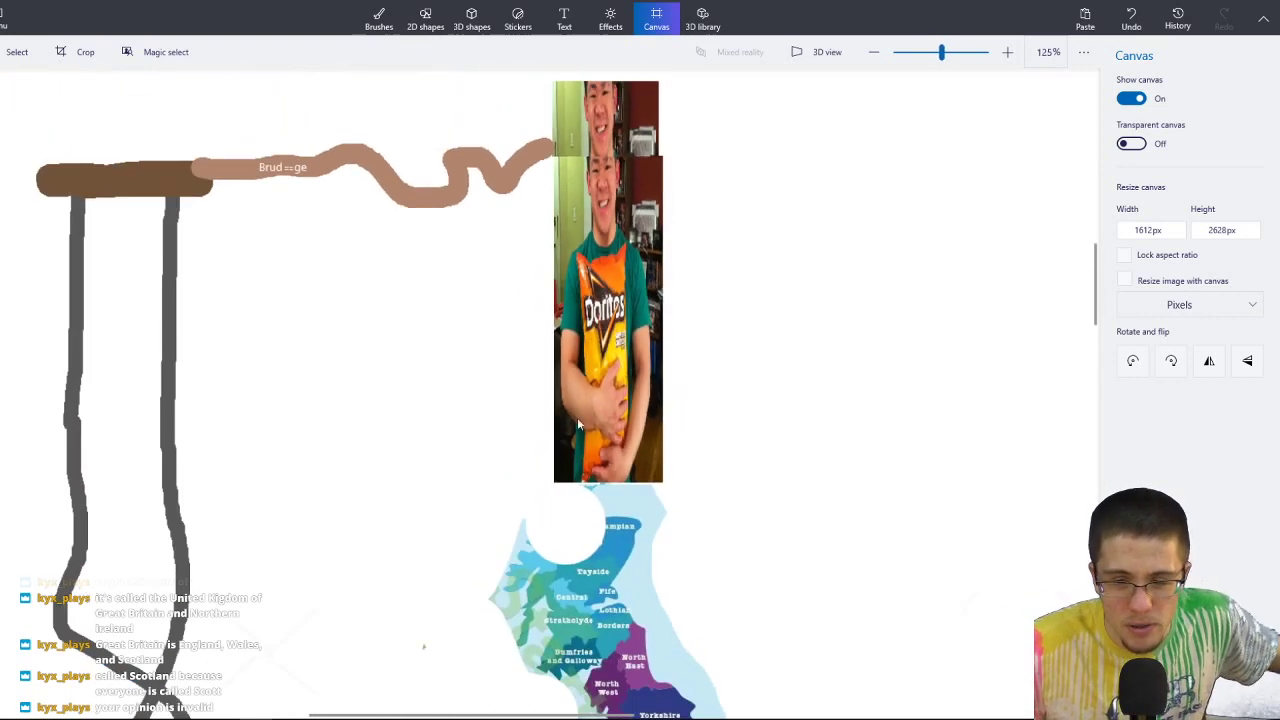
scroll(520, 471, "down", 5)
scroll(520, 471, "left", 4)
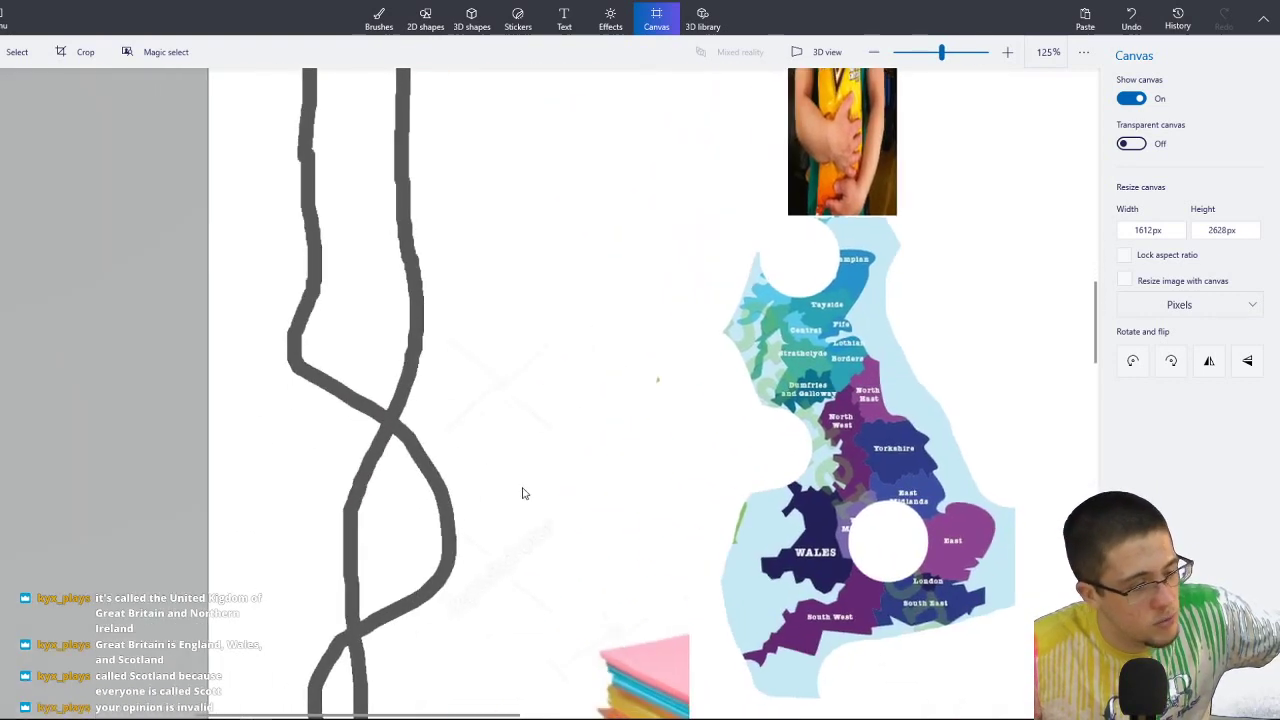
scroll(565, 416, "down", 8)
scroll(565, 416, "left", 2)
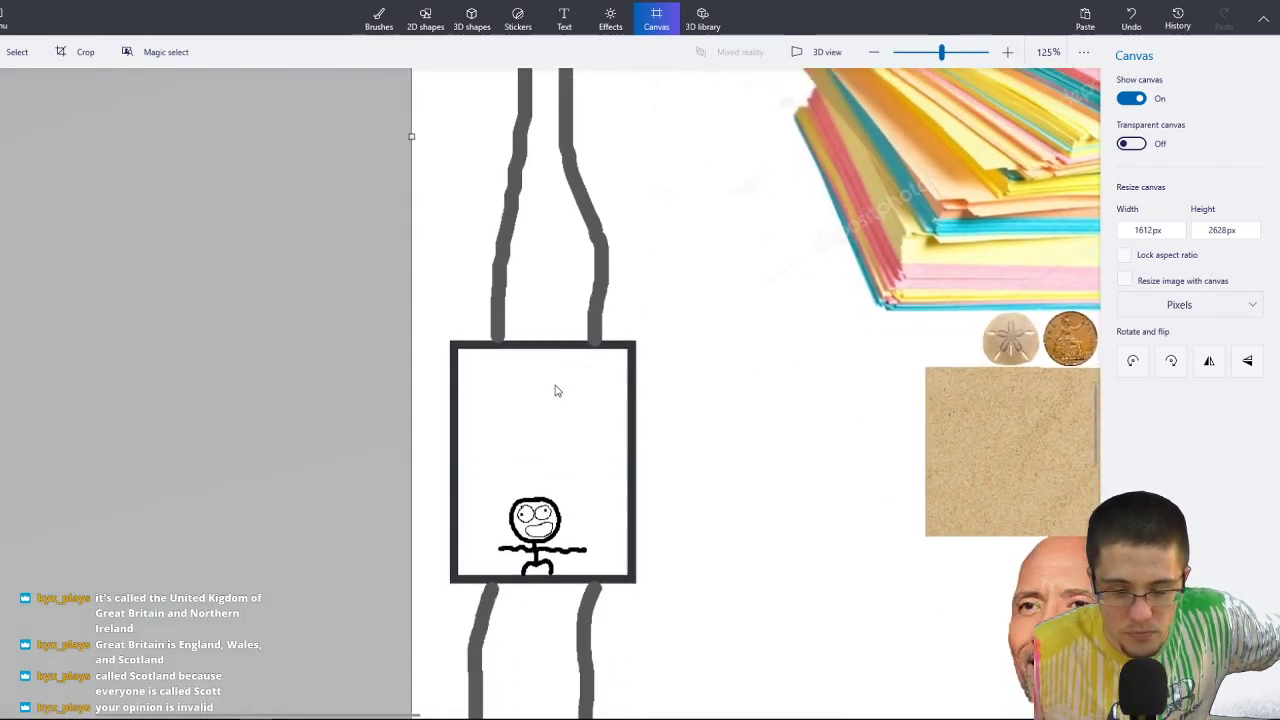
scroll(597, 392, "down", 9)
scroll(563, 540, "left", 1)
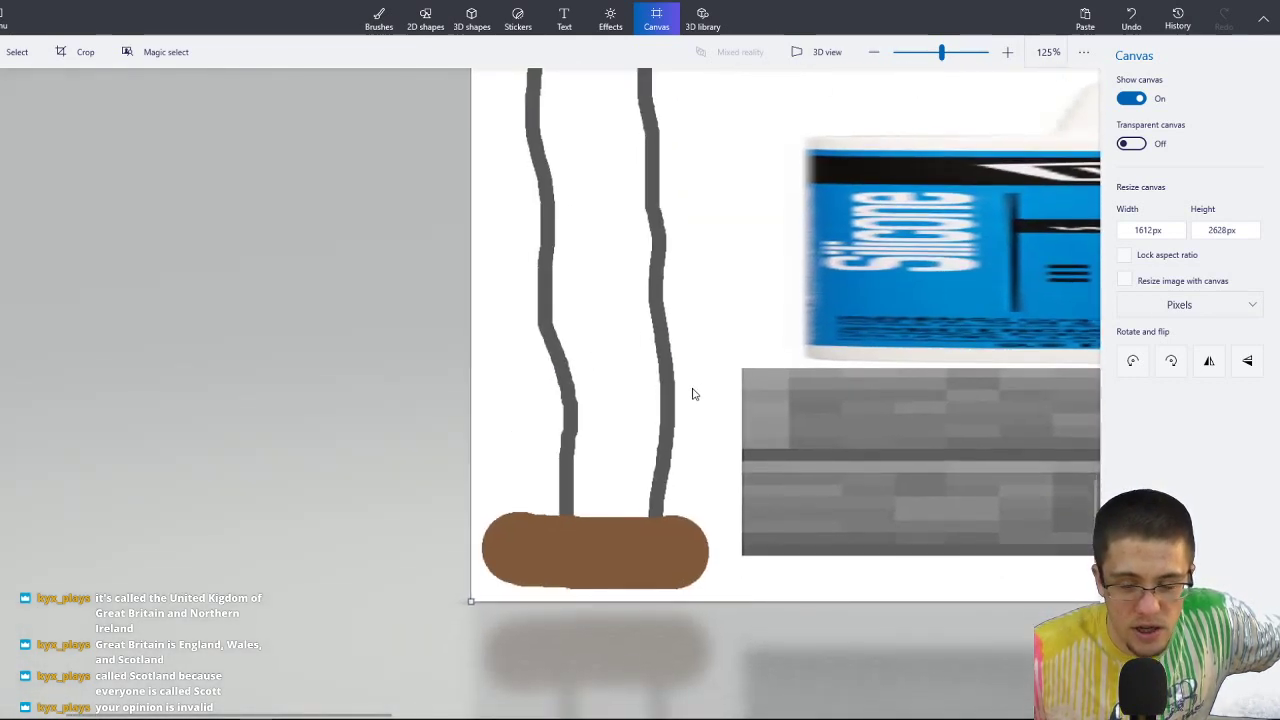
scroll(686, 430, "down", 1)
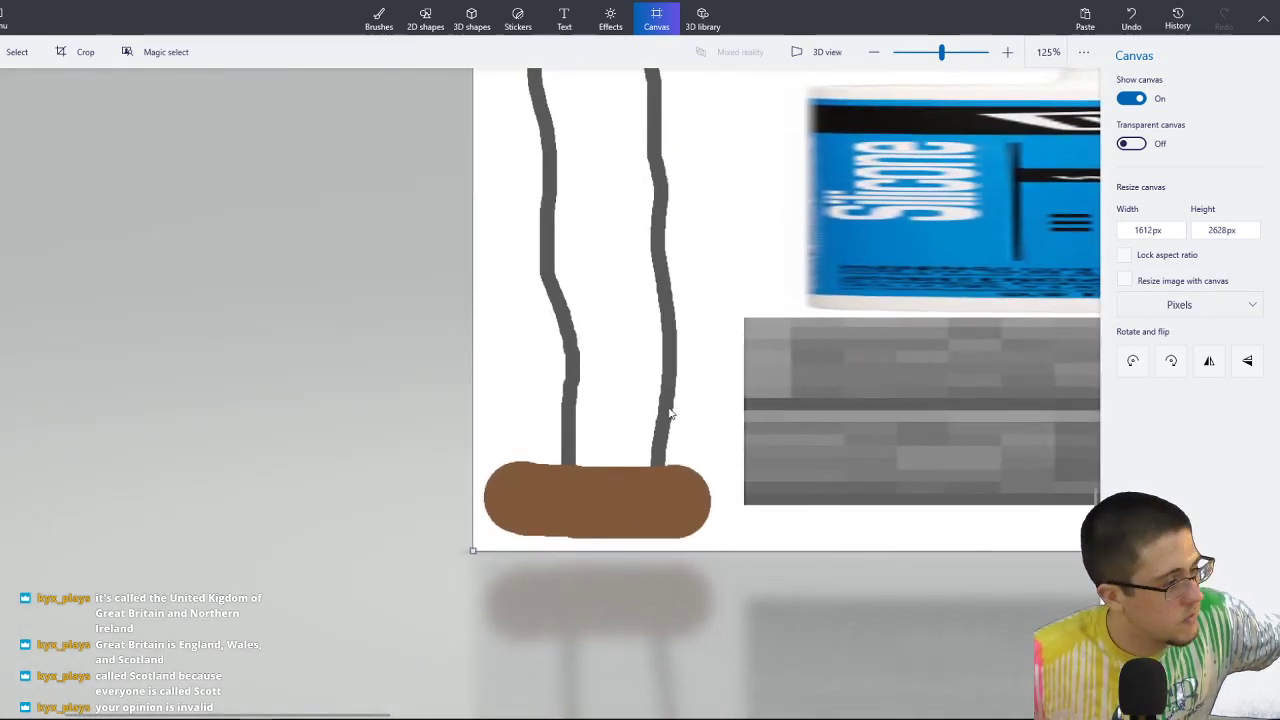
scroll(670, 413, "up", 4)
scroll(685, 400, "right", 1)
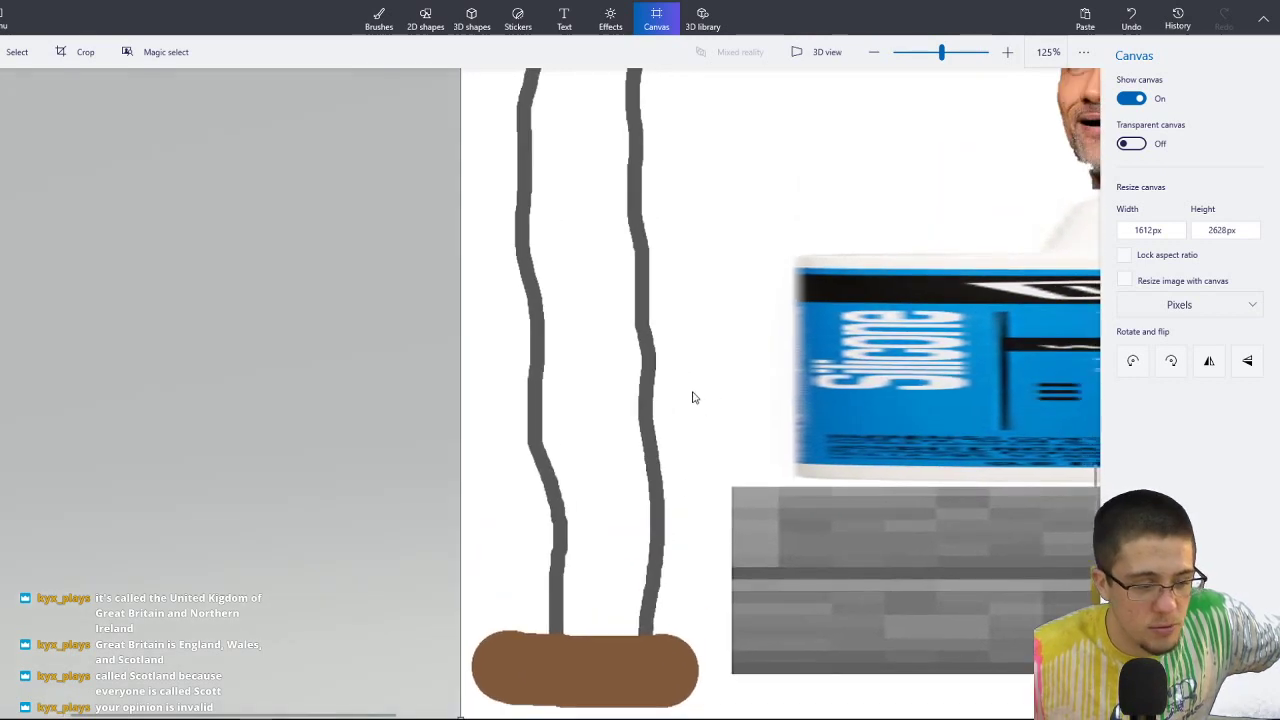
scroll(686, 429, "up", 6)
scroll(575, 305, "up", 3, "ctrl")
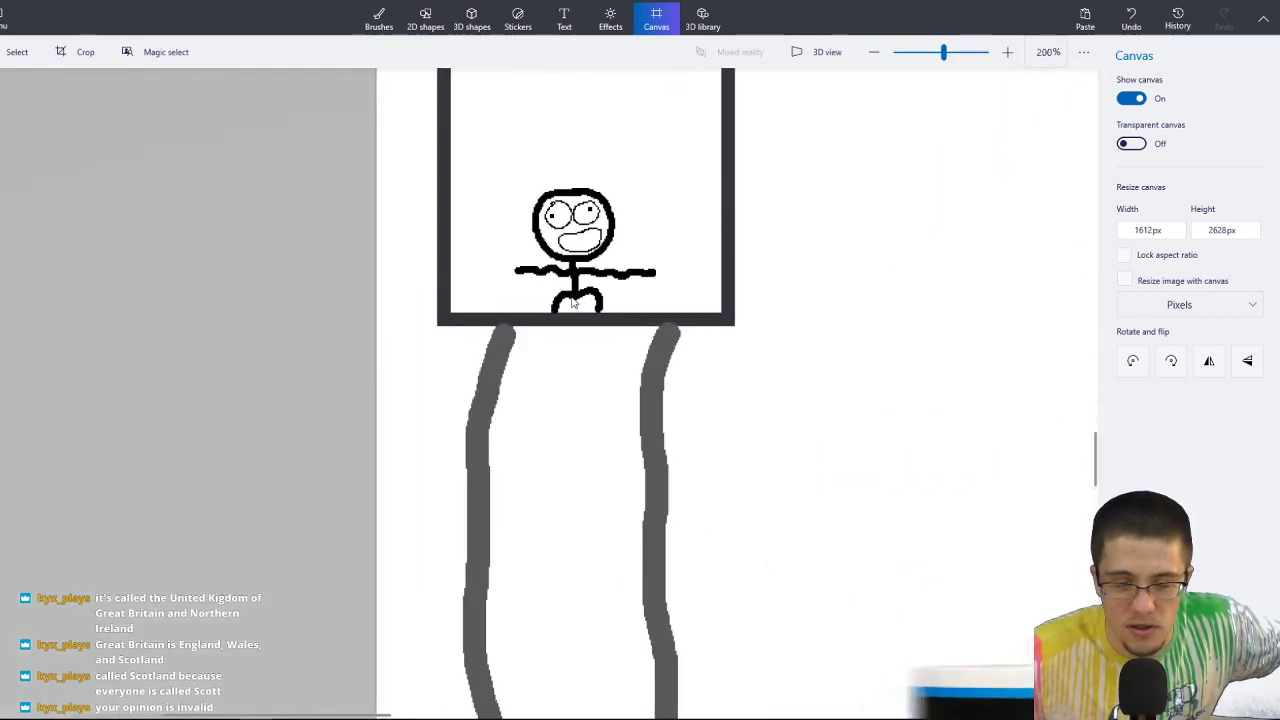
scroll(573, 305, "up", 5, "ctrl")
scroll(660, 420, "up", 3)
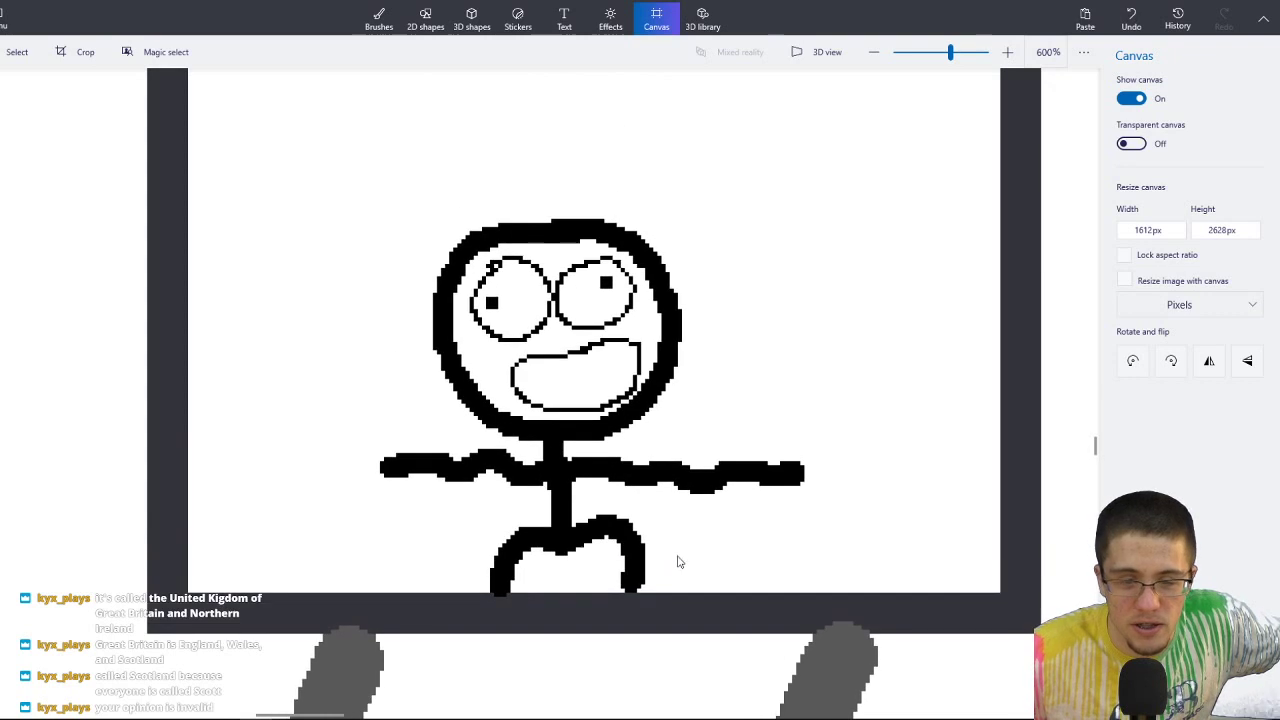
scroll(688, 556, "up", 1, "ctrl")
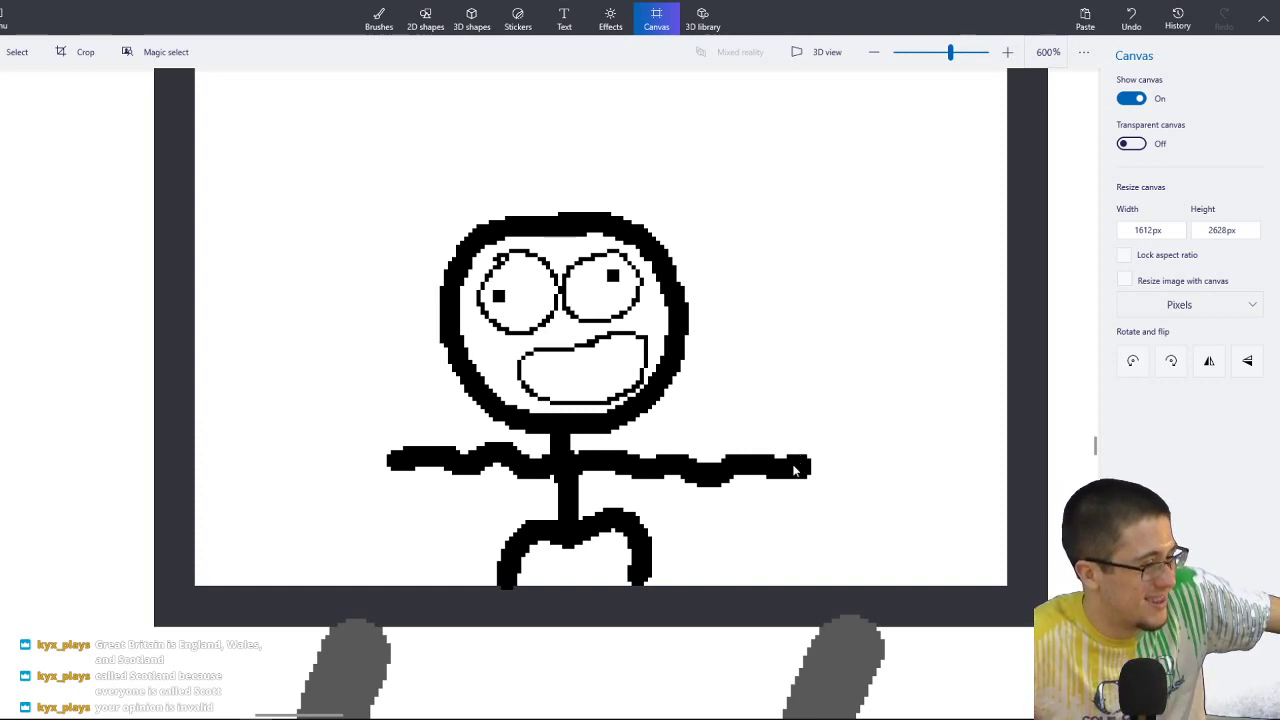
scroll(834, 471, "up", 10)
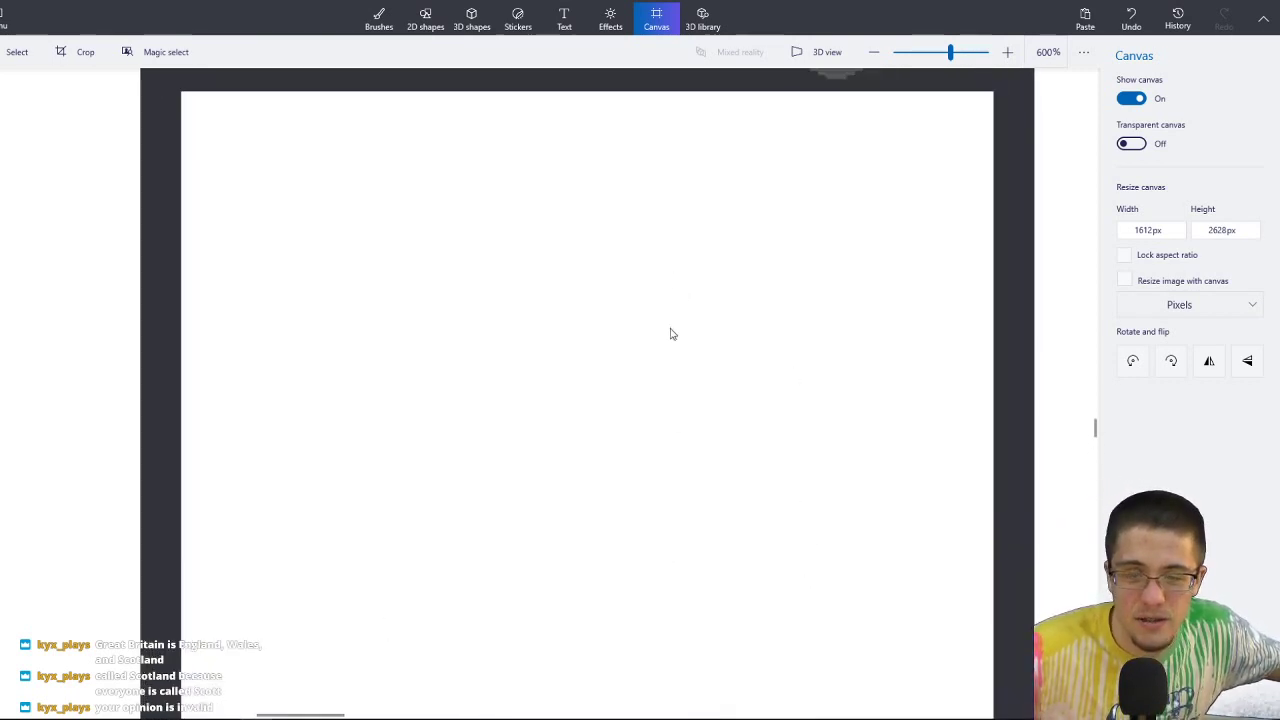
scroll(656, 259, "down", 8, "ctrl")
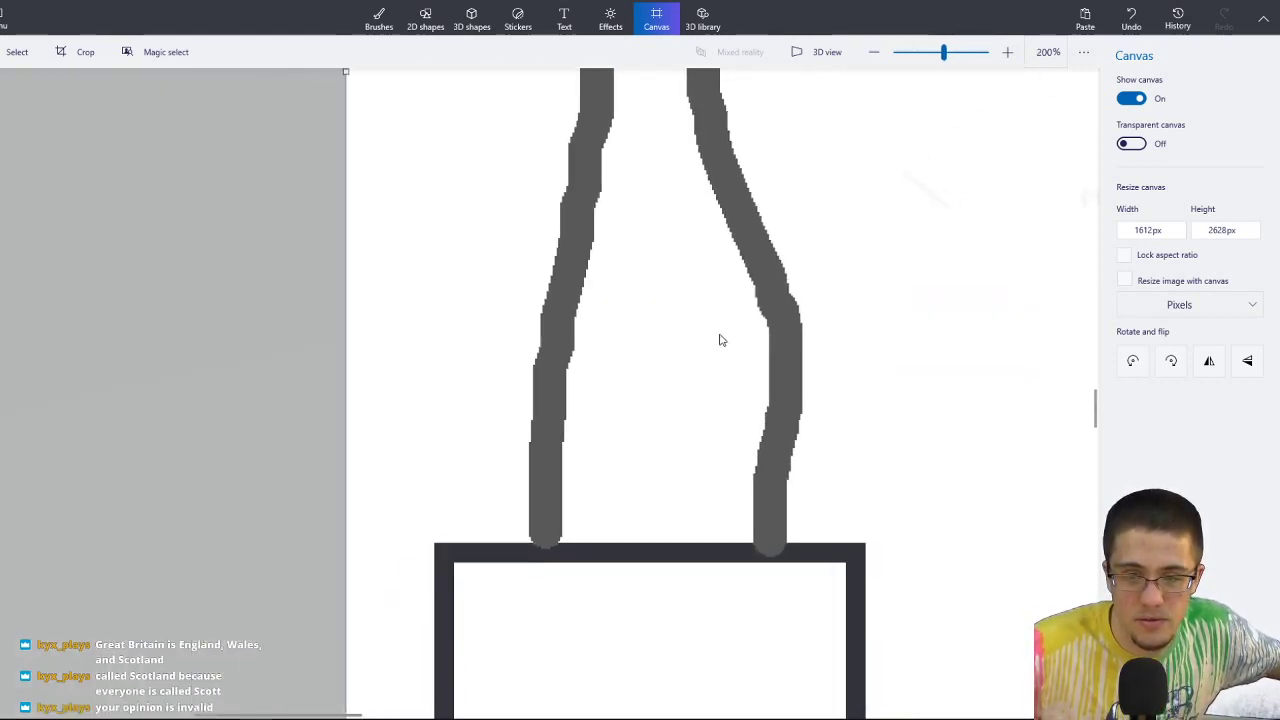
Scroll around to review the 1612 × 2628 collage, then switch over to Chrome.
scroll(758, 305, "up", 10)
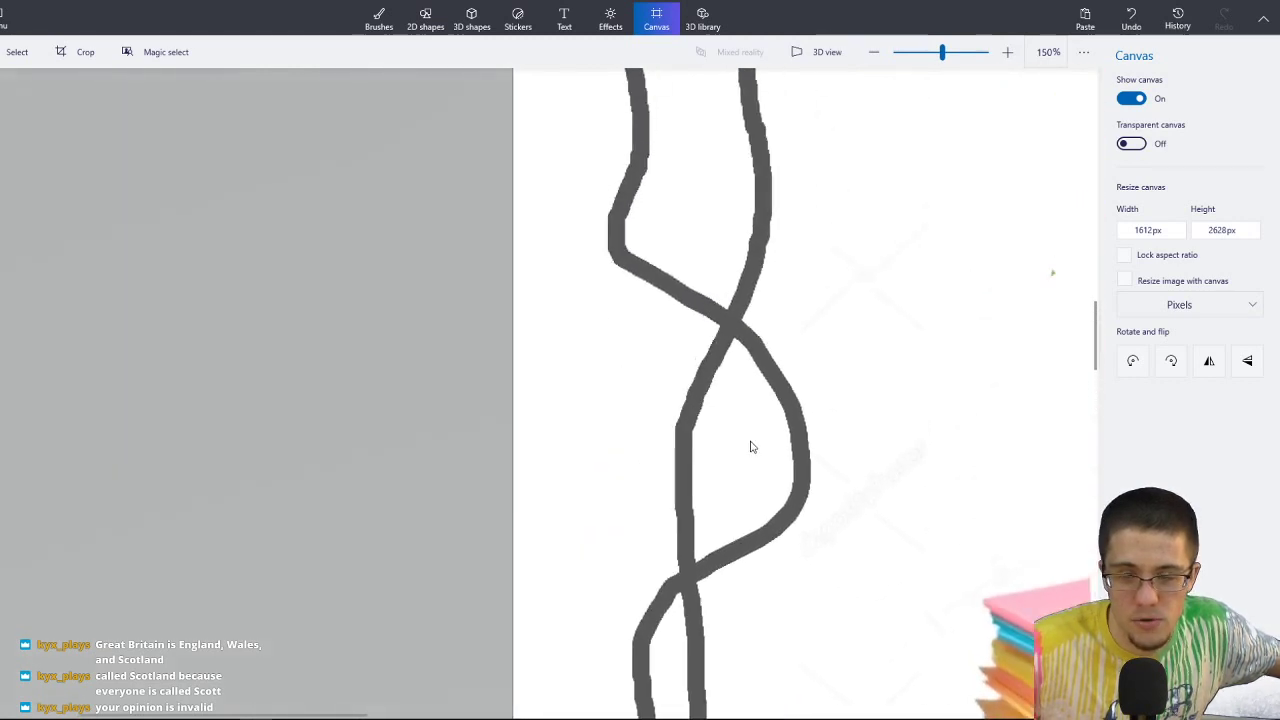
scroll(735, 560, "up", 3)
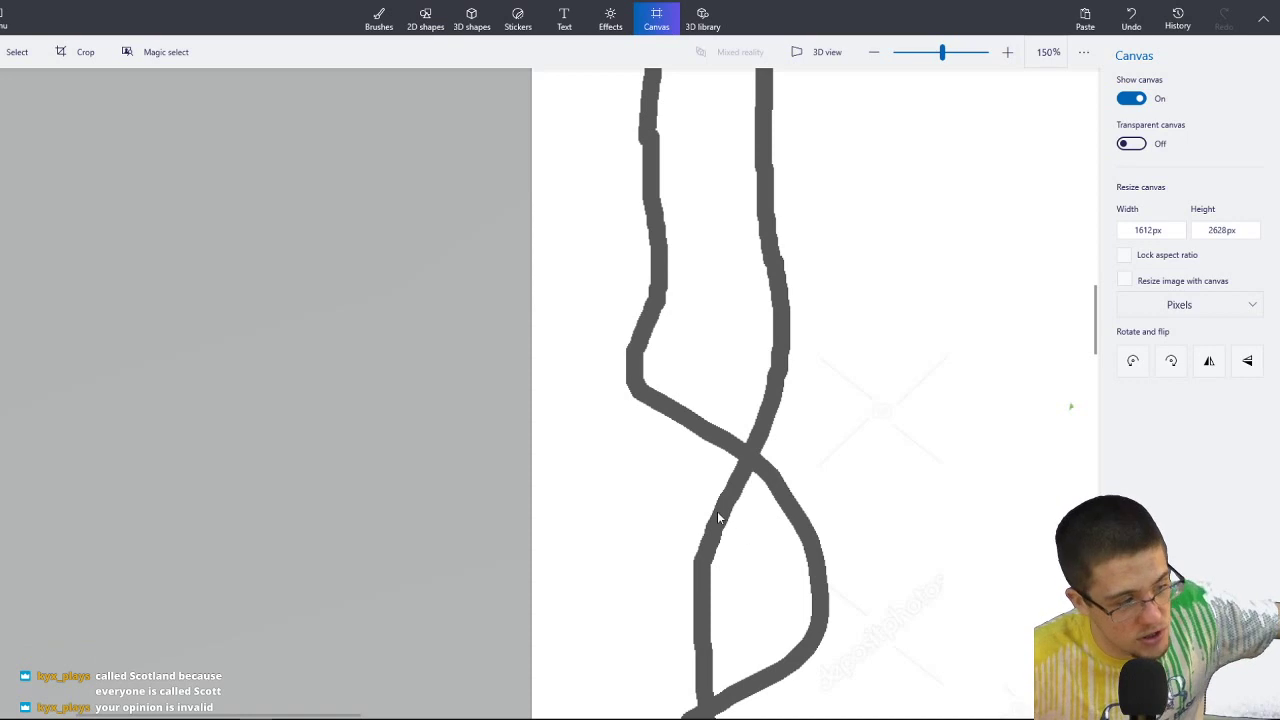
scroll(740, 458, "up", 10)
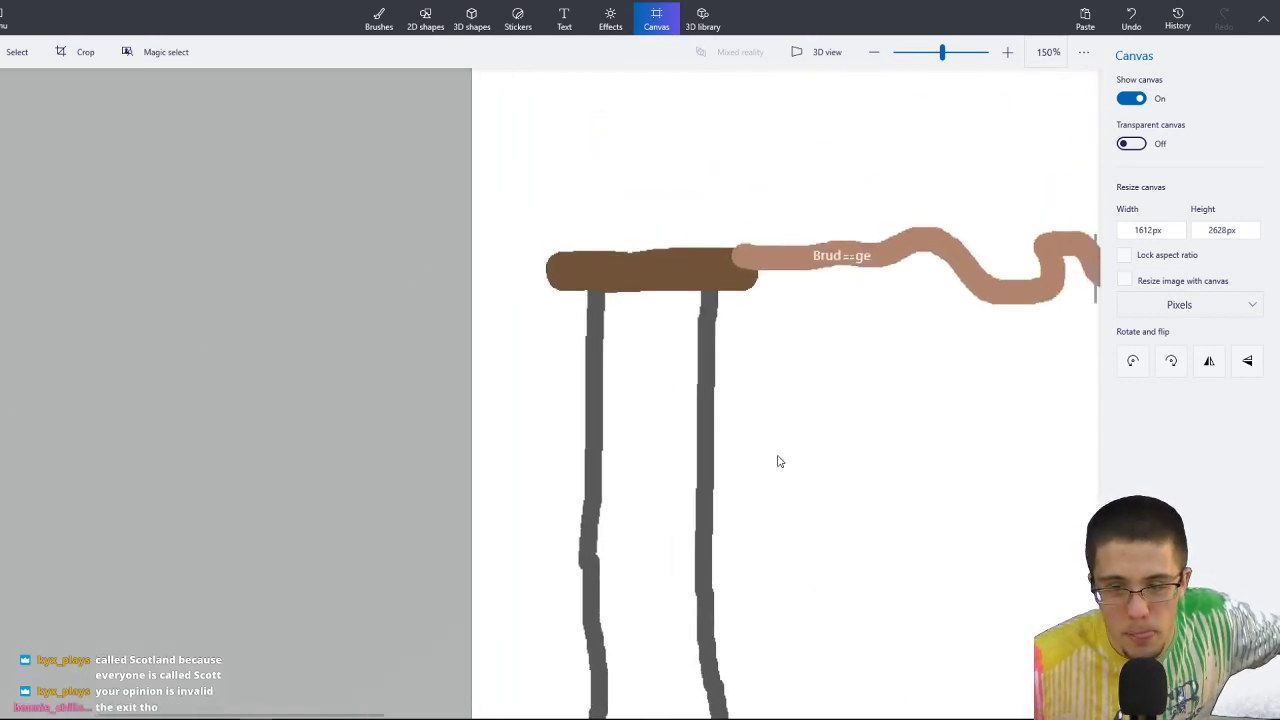
scroll(706, 529, "up", 2)
scroll(760, 494, "right", 2)
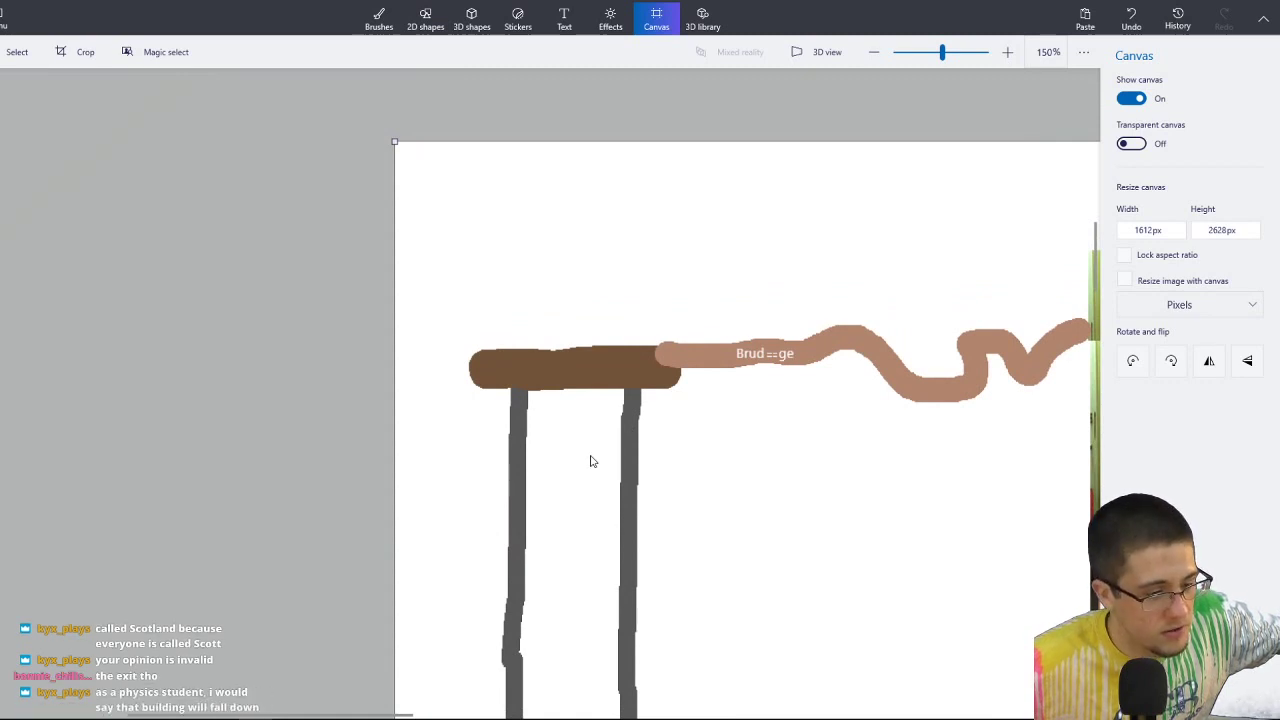
scroll(683, 449, "right", 6)
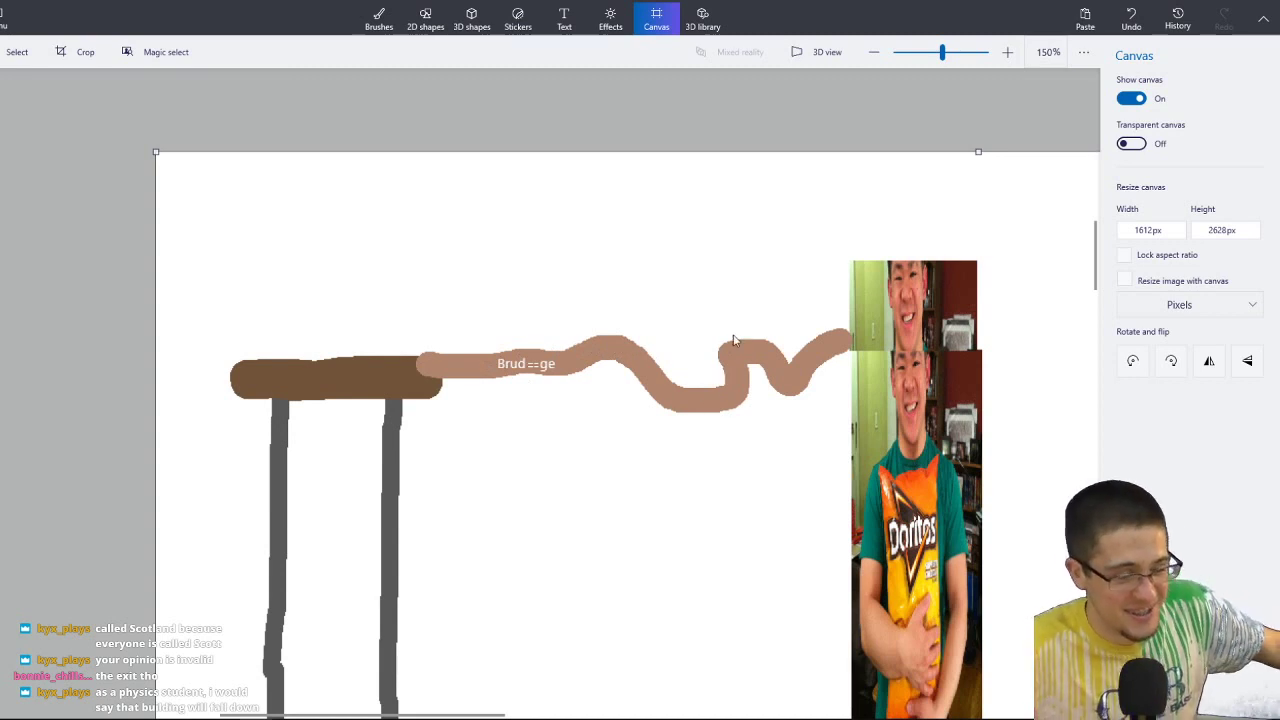
scroll(843, 283, "down", 3)
scroll(823, 297, "down", 3)
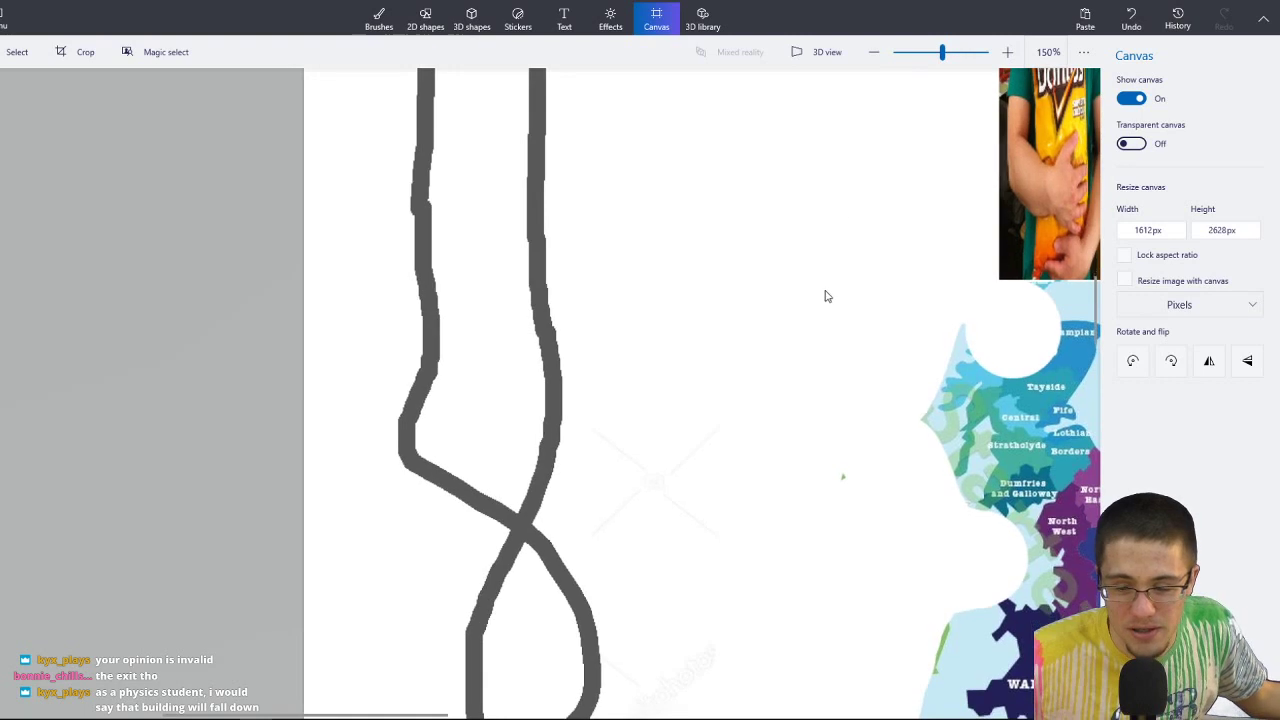
scroll(724, 530, "up", 3)
scroll(724, 530, "right", 1)
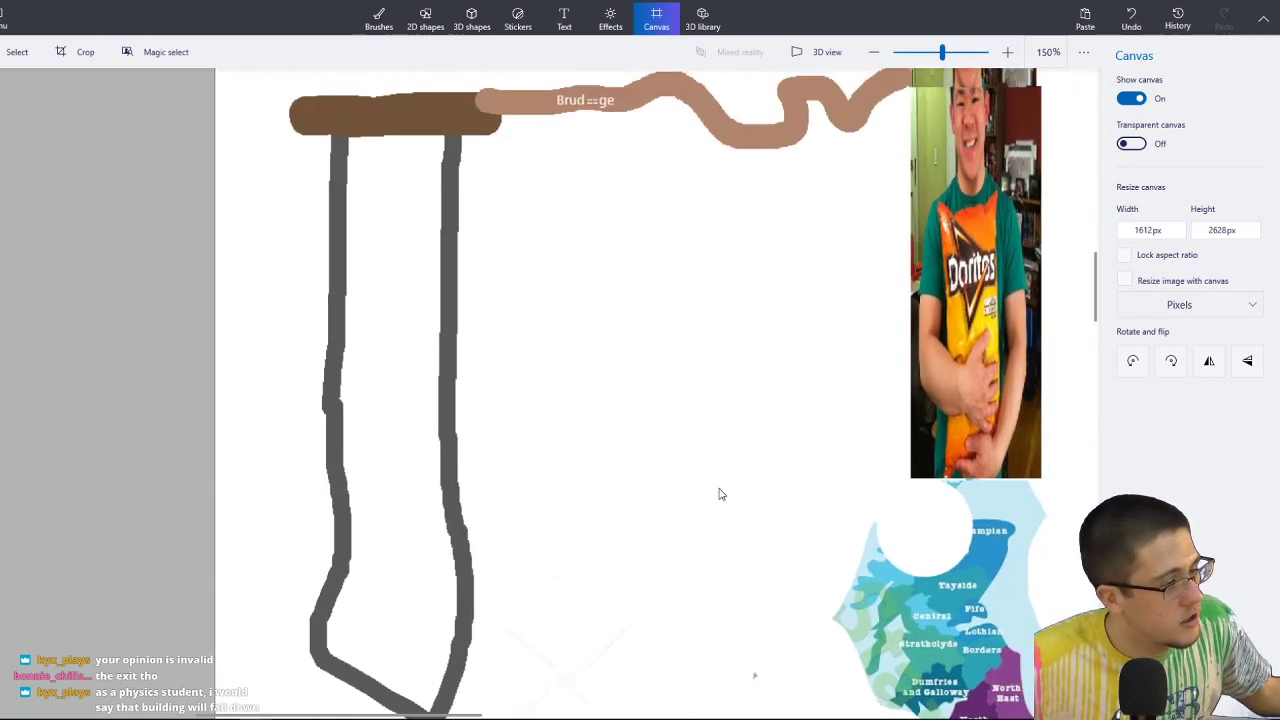
scroll(665, 449, "down", 1)
scroll(665, 449, "right", 4)
scroll(665, 424, "up", 3)
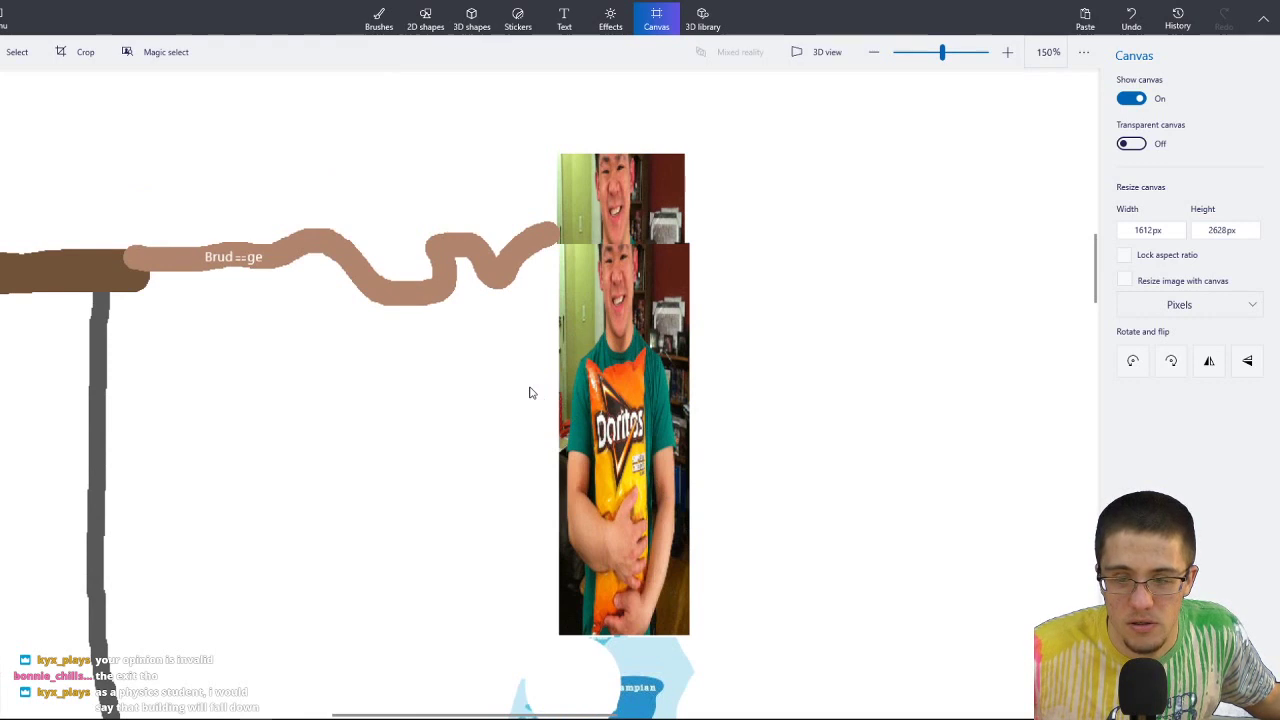
scroll(532, 498, "down", 10)
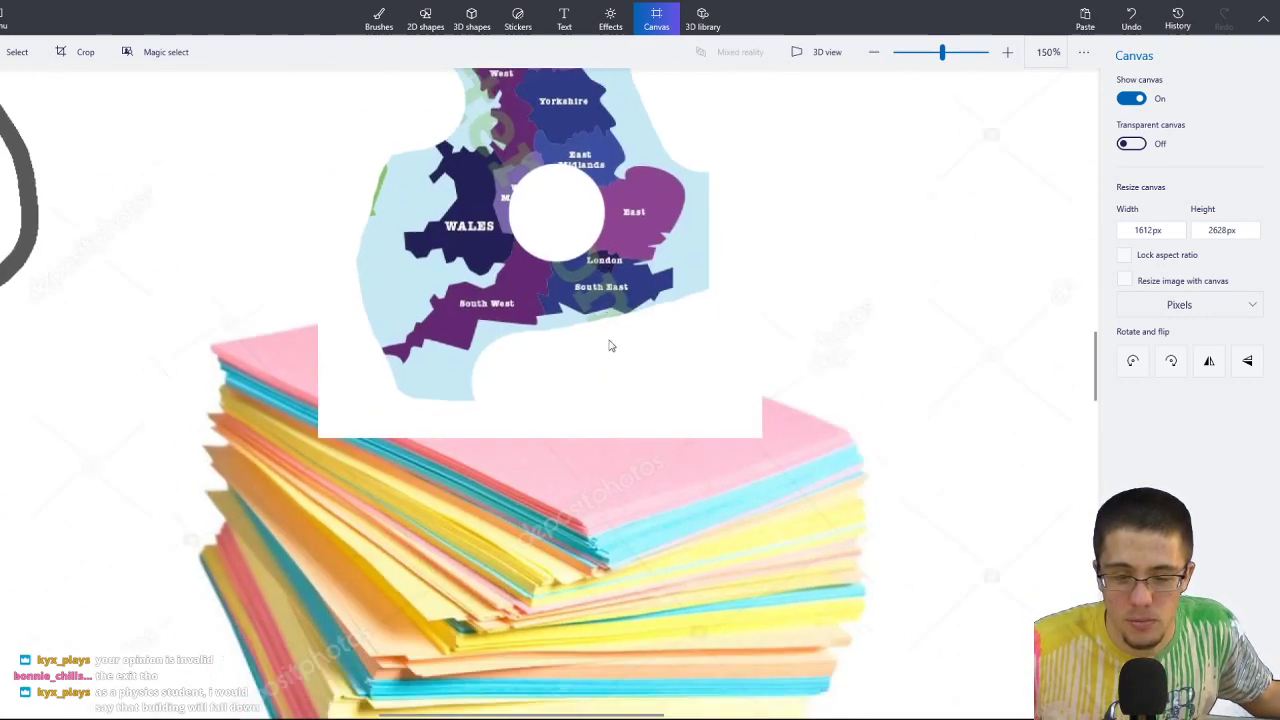
scroll(608, 591, "down", 15)
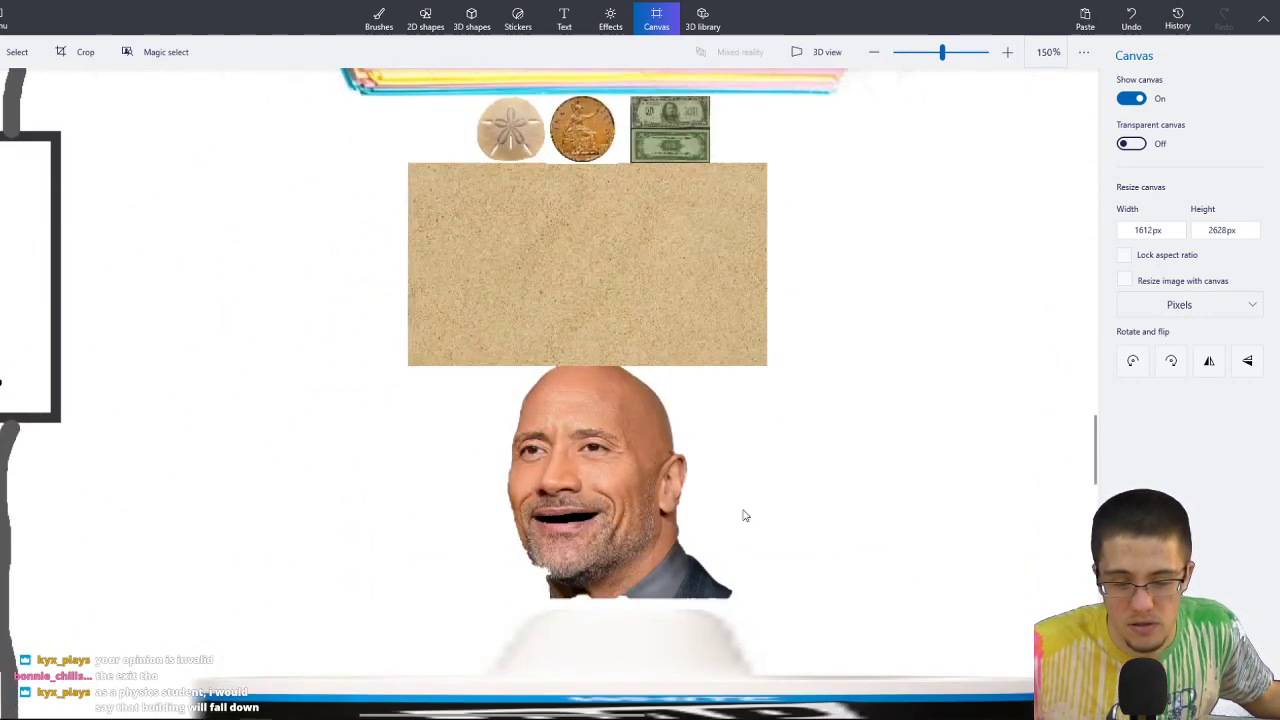
scroll(744, 284, "down", 2)
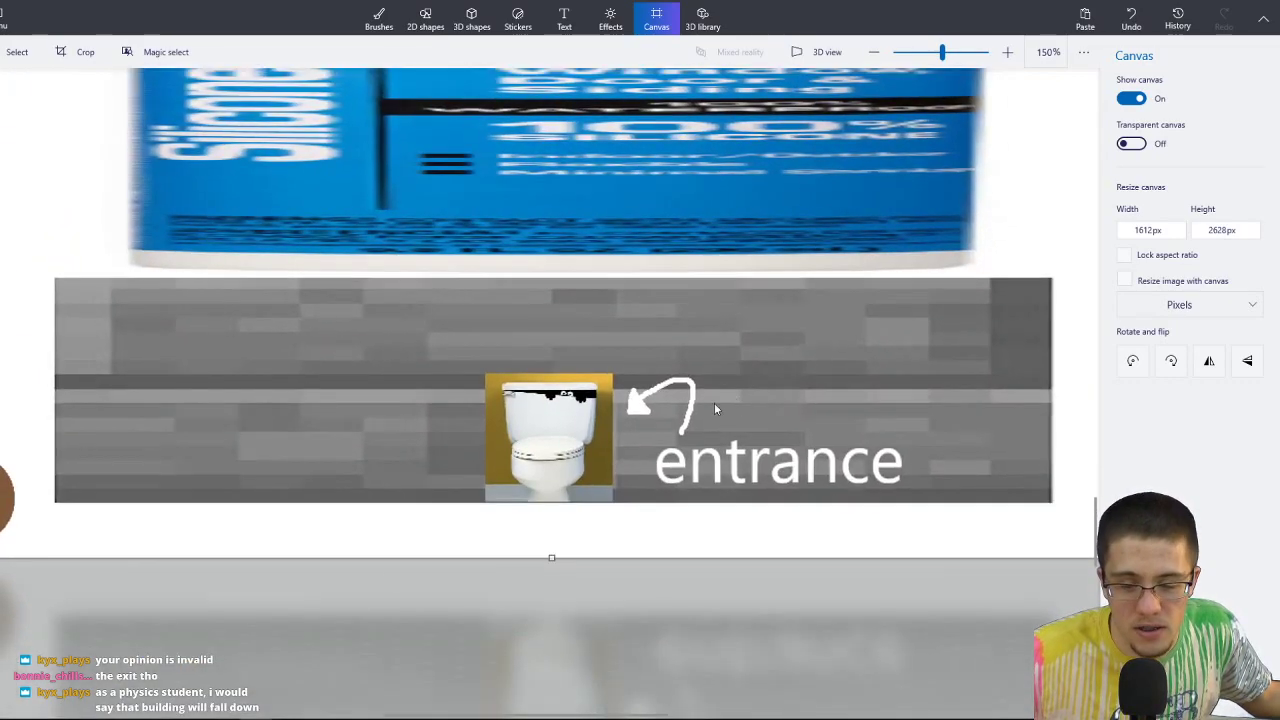
mouse_move(157, 712)
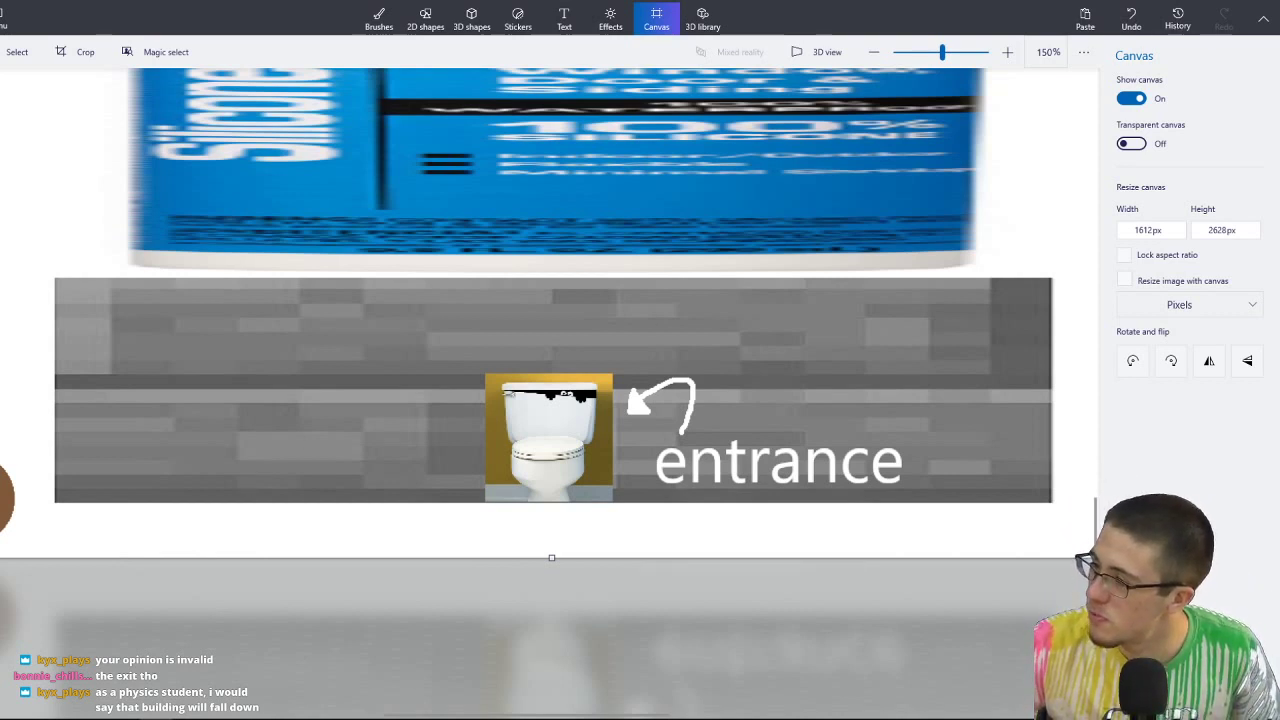
key("alt+Tab")
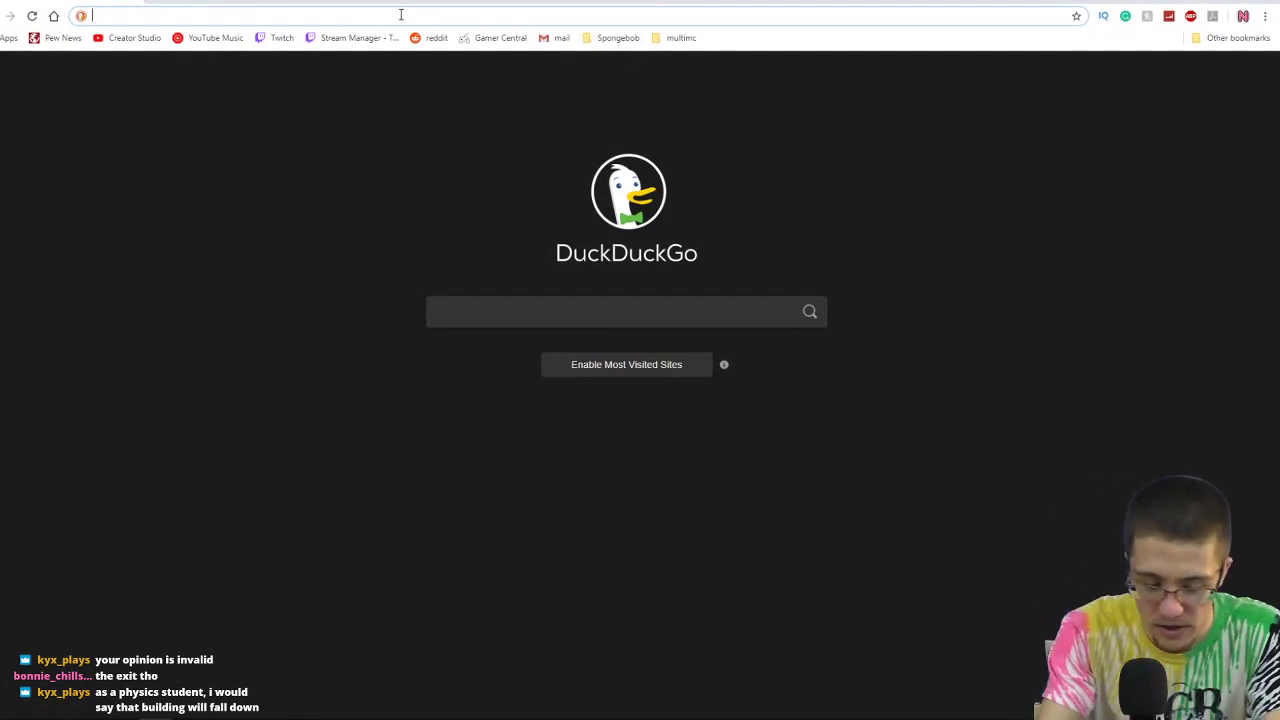
Search for 'exit' and switch to the Images results.
type("exit")
key("Return")
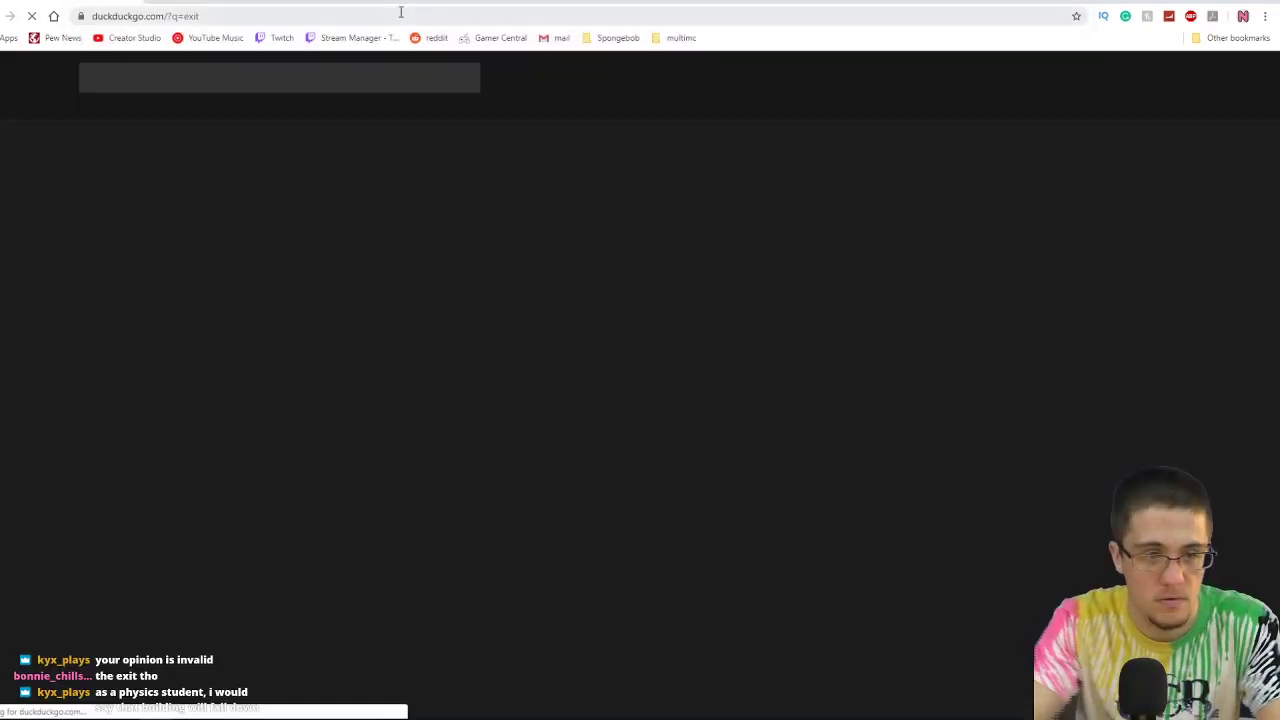
left_click(123, 107)
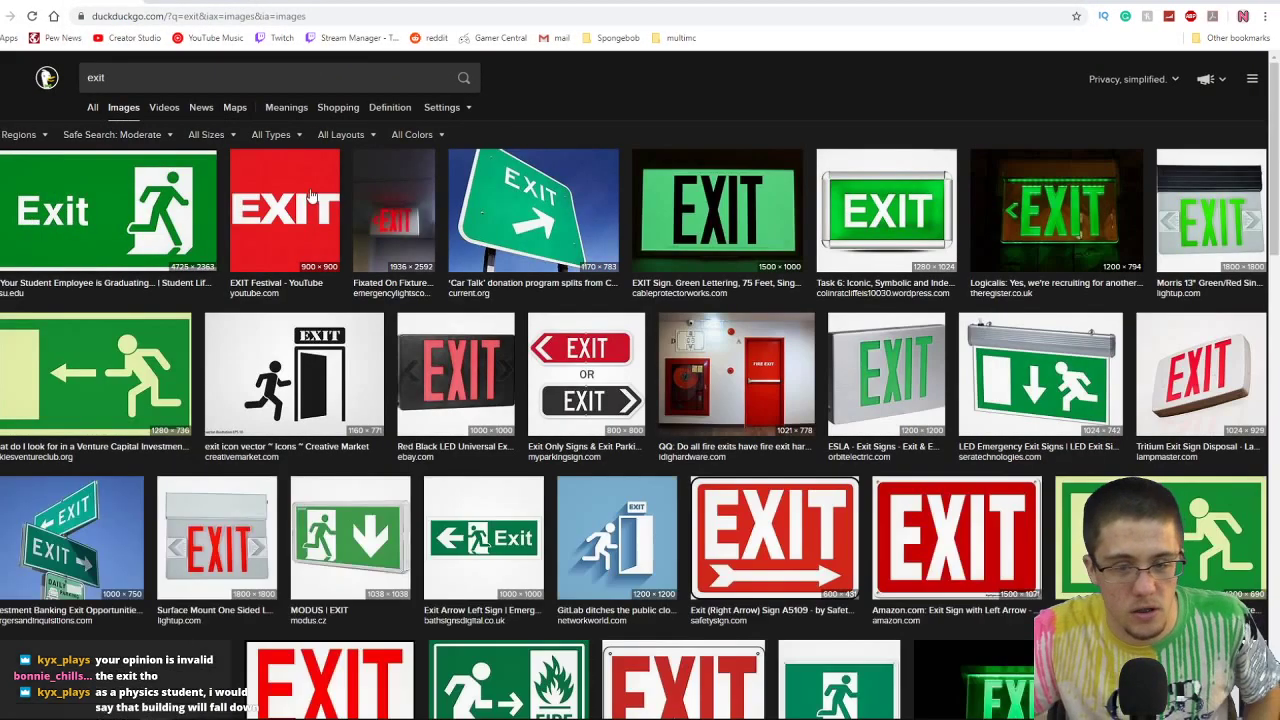
scroll(716, 250, "down", 15)
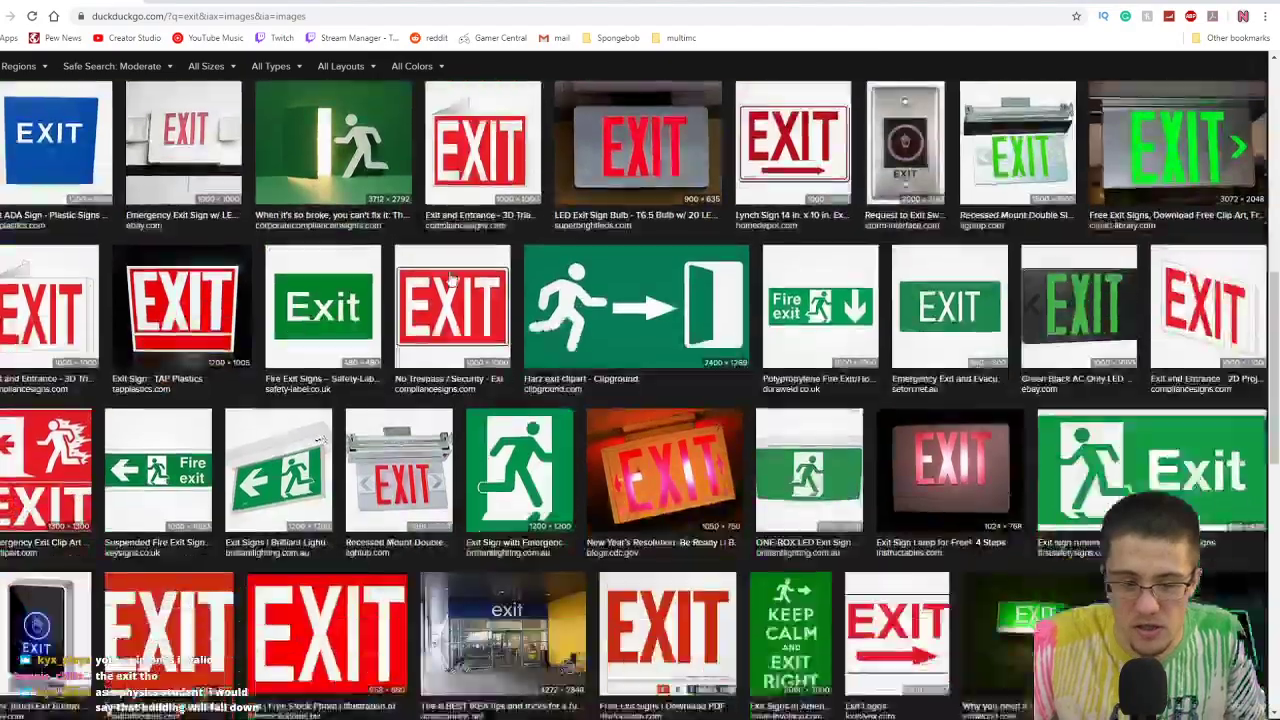
scroll(440, 279, "down", 4)
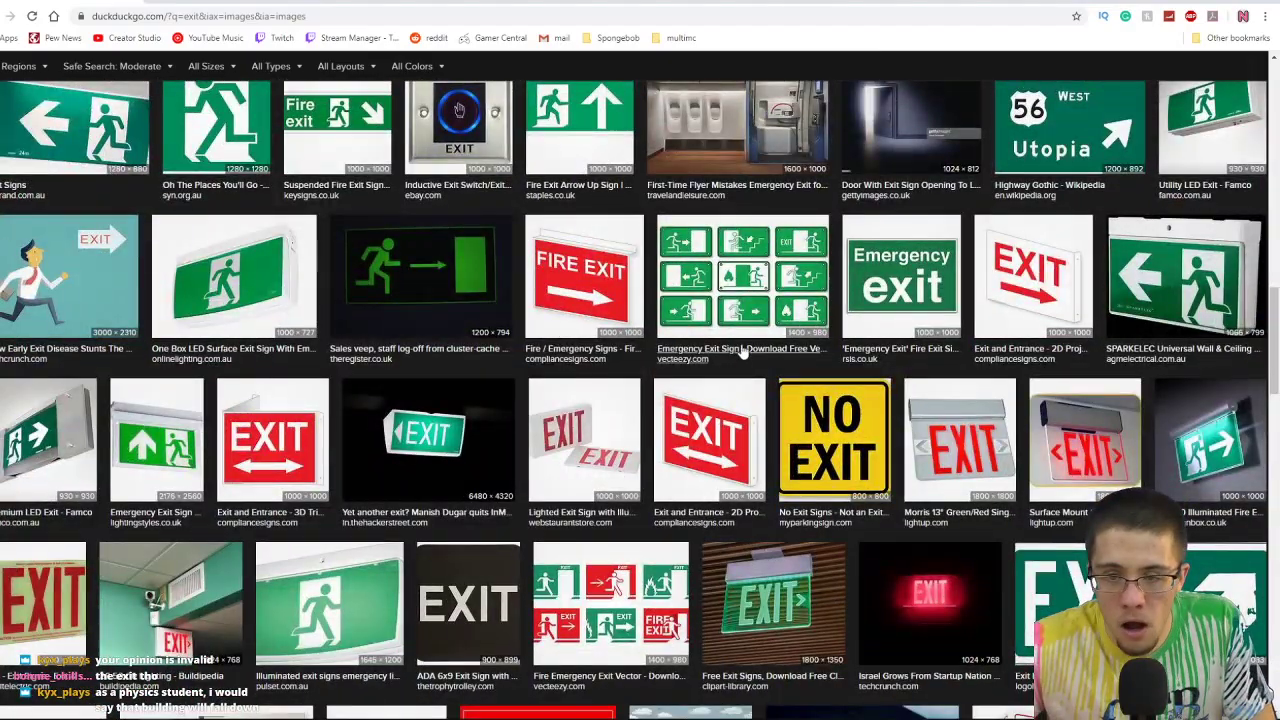
scroll(740, 352, "down", 2)
Browse the exit image results and preview the airplane emergency exit picture.
scroll(745, 360, "up", 15)
scroll(742, 356, "down", 2)
scroll(740, 352, "up", 4)
scroll(738, 350, "down", 10)
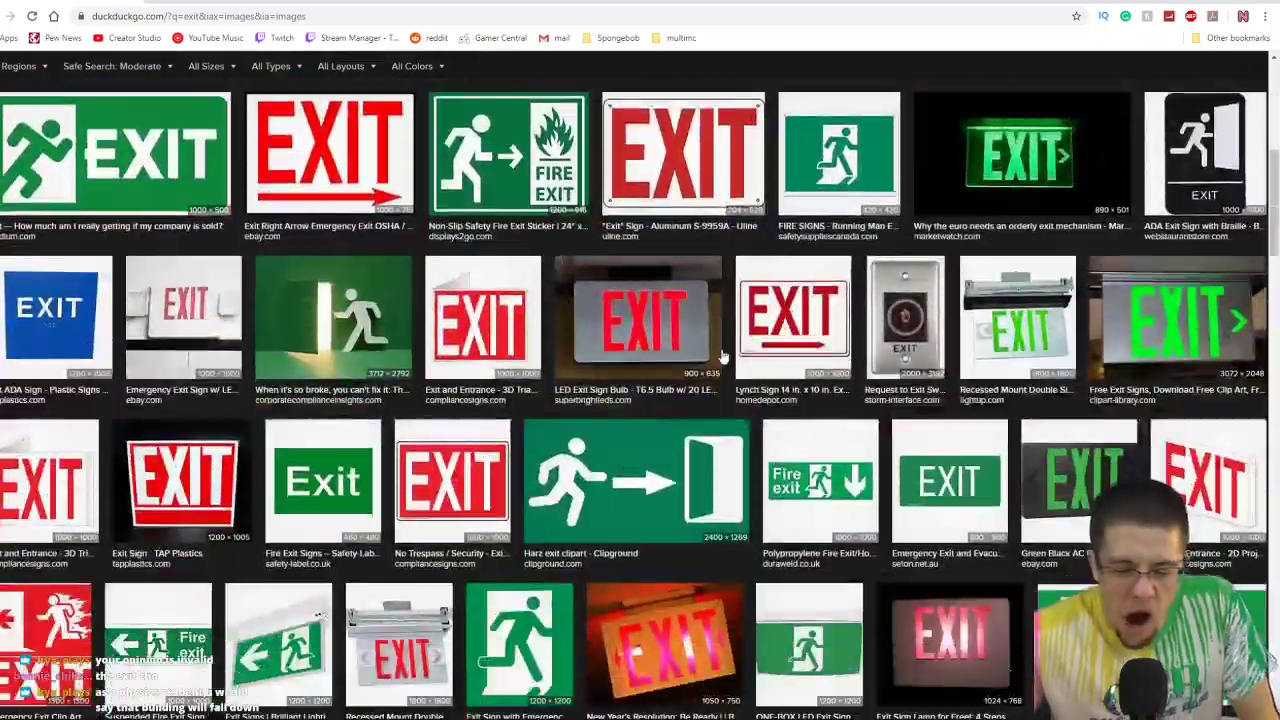
scroll(716, 356, "down", 3)
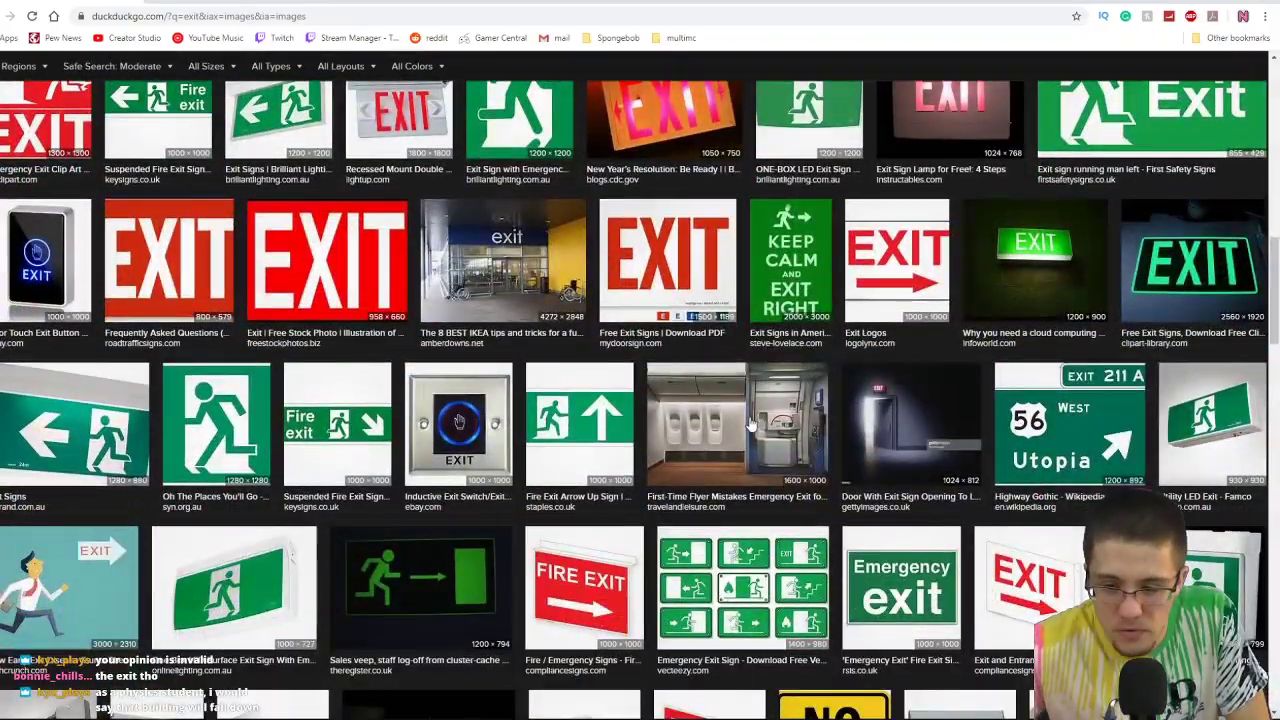
left_click(776, 417)
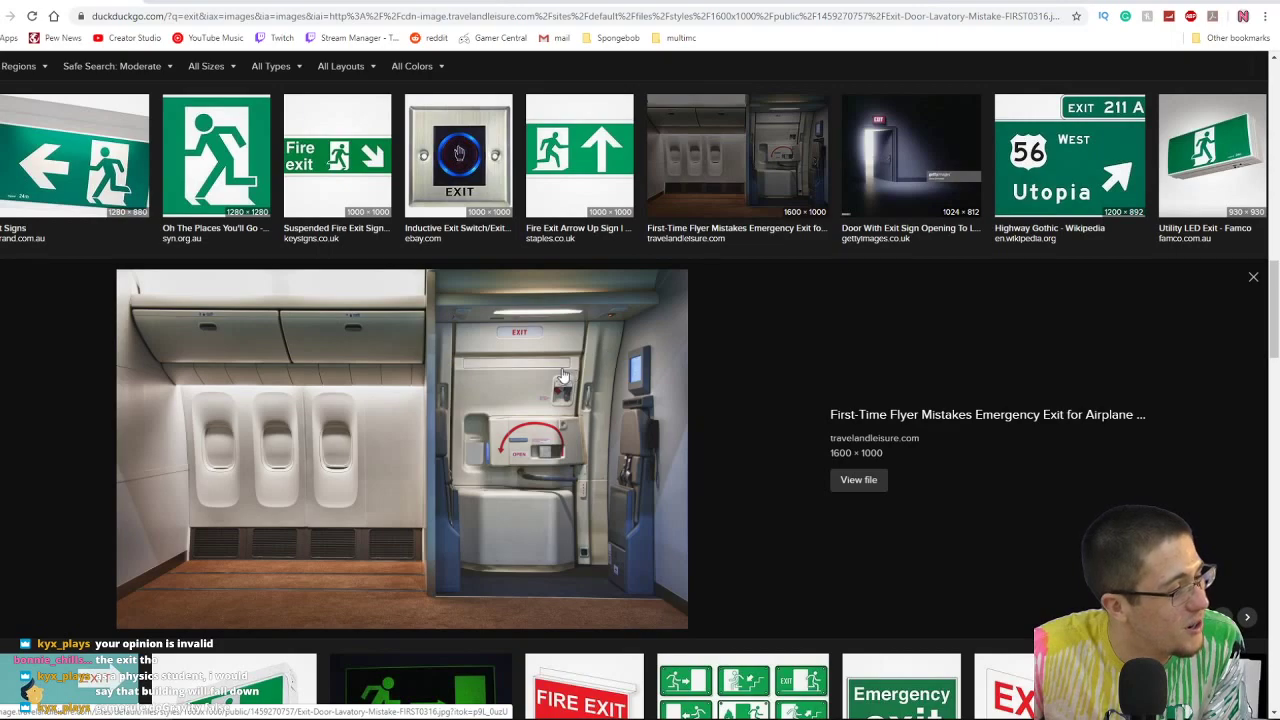
scroll(613, 357, "up", 10)
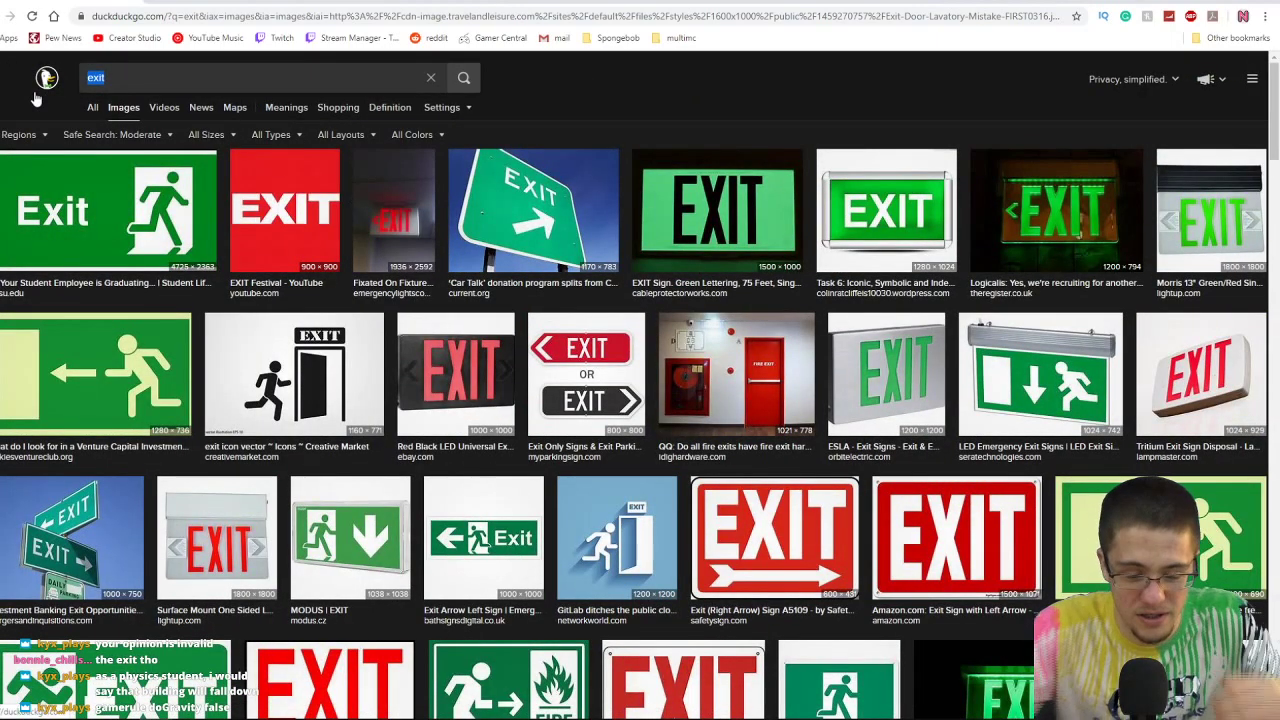
Search 'plane exit' and bring up the context menu on the emergency-door photo's preview.
type("lane ecl")
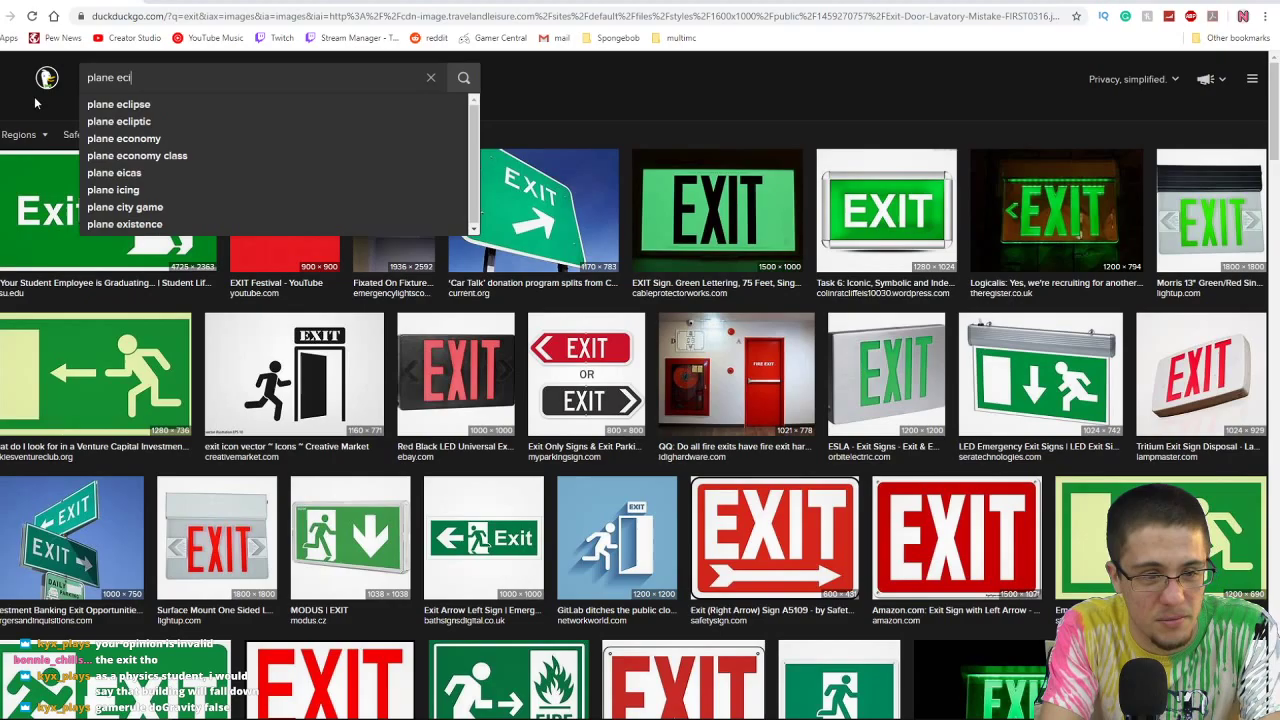
key("BackSpace")
type("xit")
key("Return")
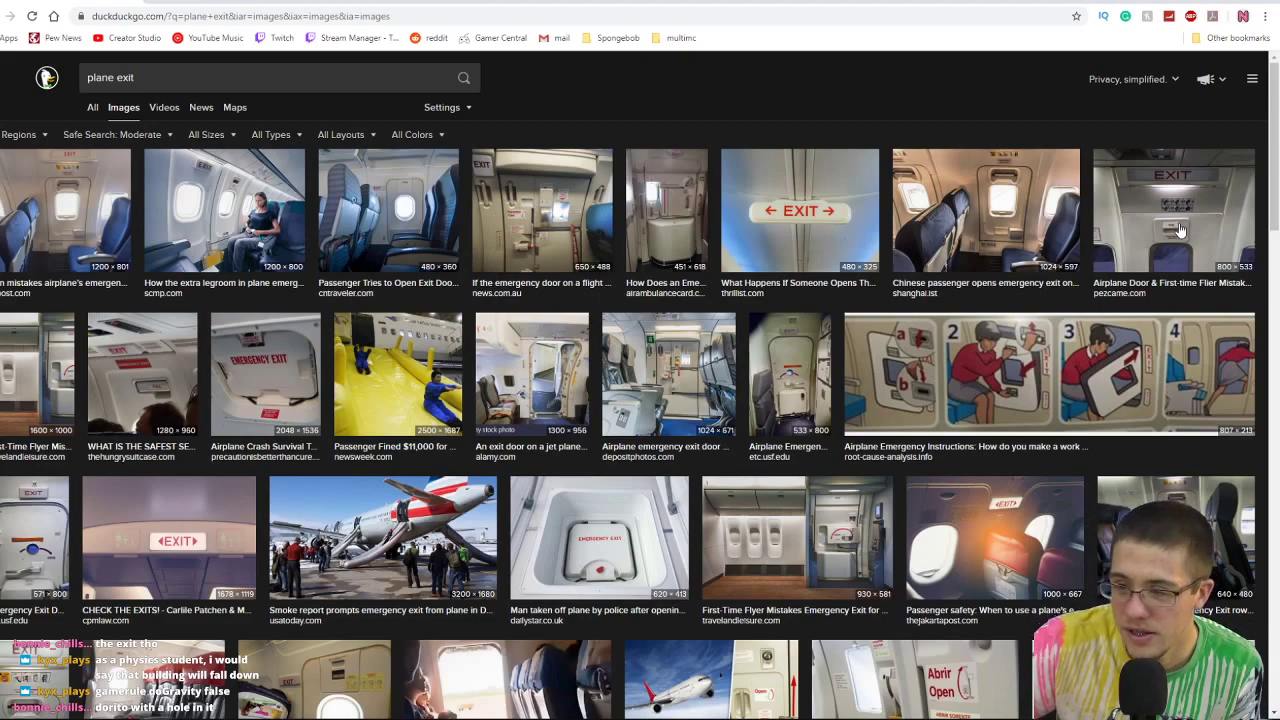
left_click(558, 250)
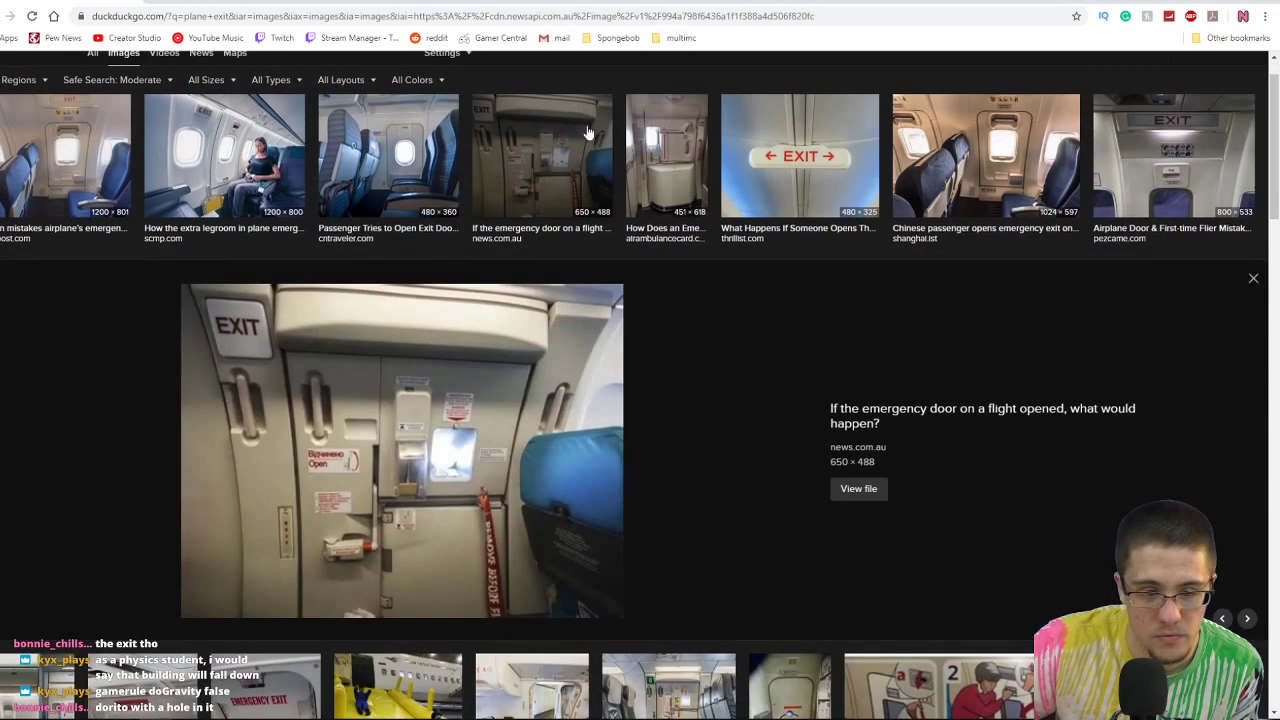
right_click(412, 391)
Copy the emergency-door image and paste it into the Paint 3D collage.
left_click(451, 532)
key("alt+Tab")
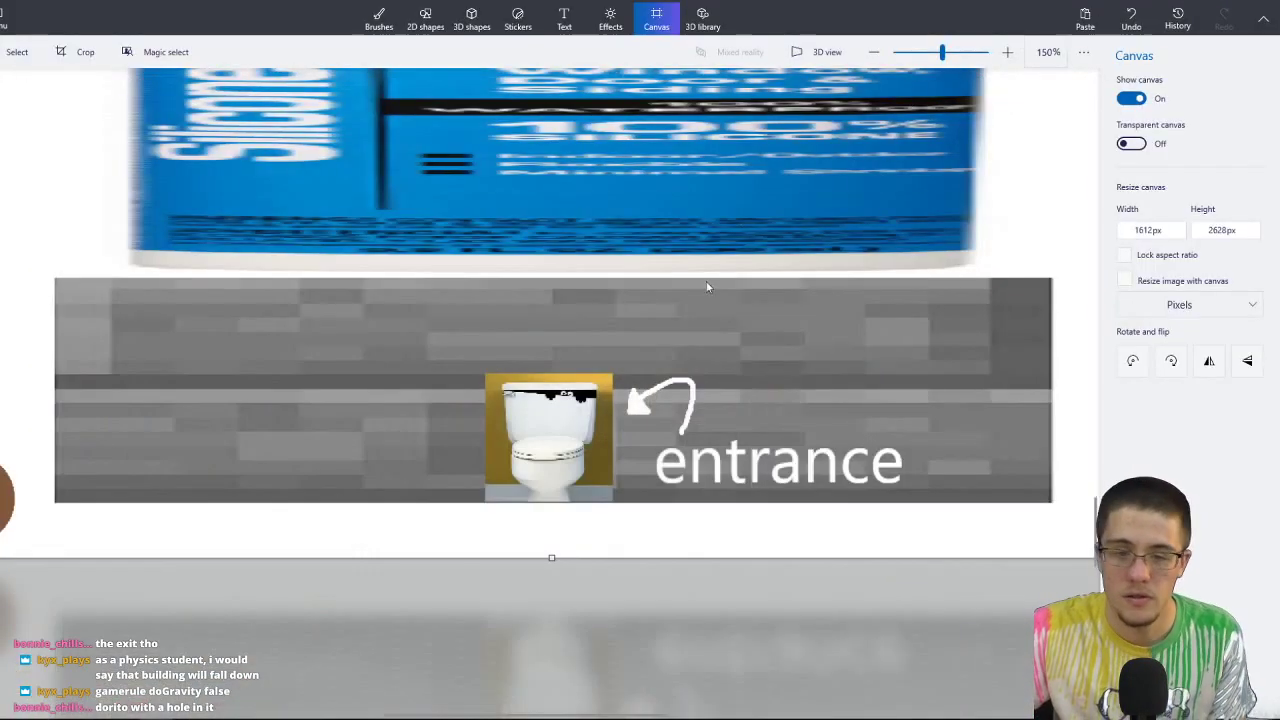
scroll(660, 480, "up", 5)
scroll(681, 412, "up", 1)
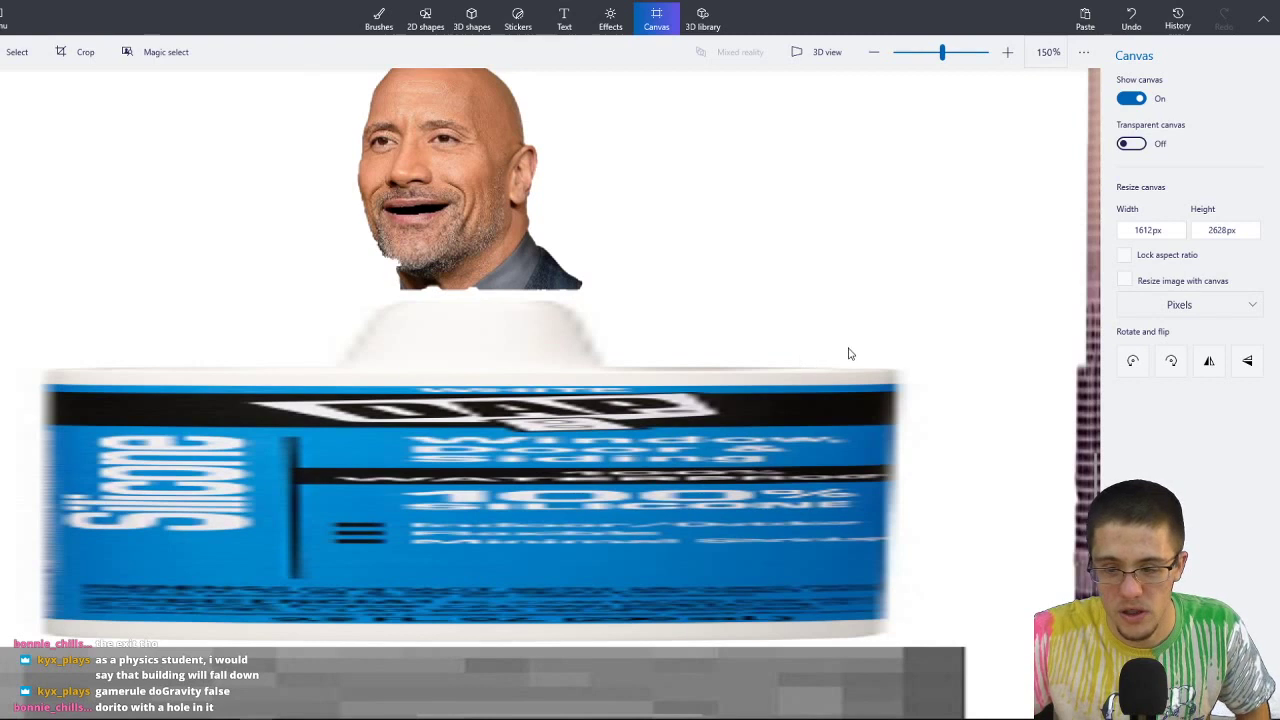
scroll(860, 357, "right", 5, "shift")
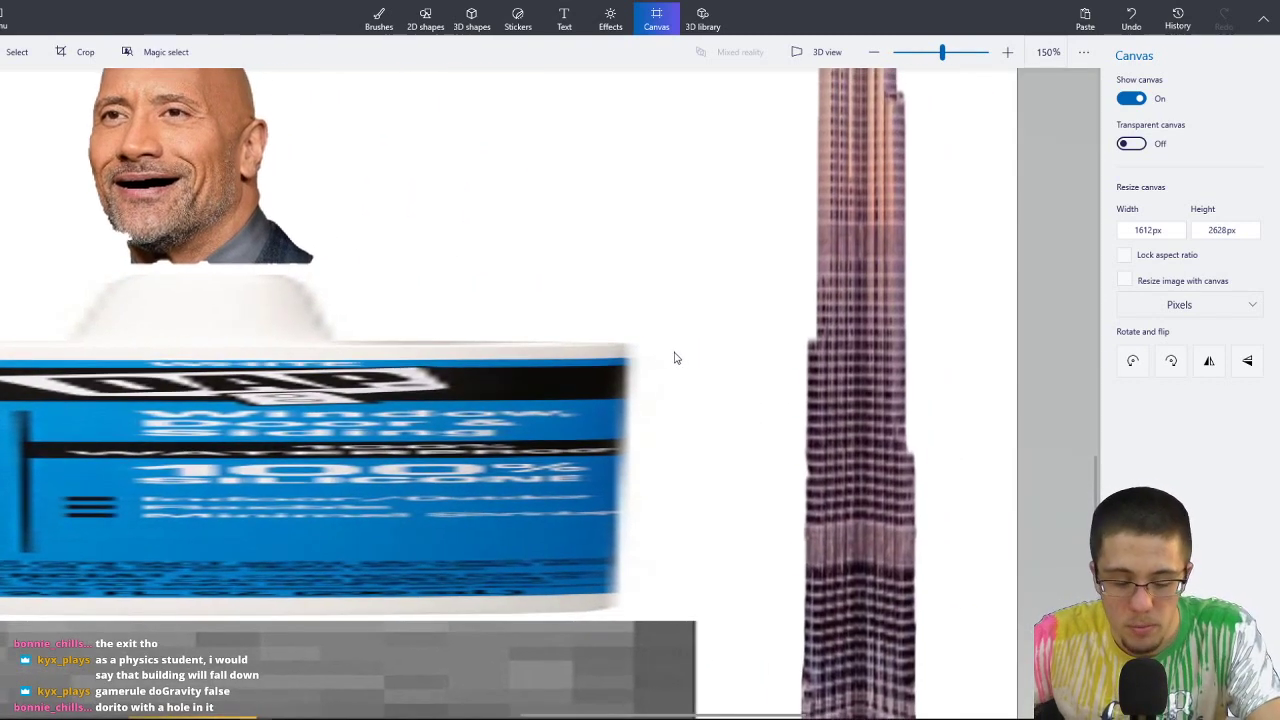
key("ctrl+v")
Resize the exit-door photo to 143 × 108 px and place it on the blue silicone tube.
scroll(570, 399, "up", 4, "ctrl")
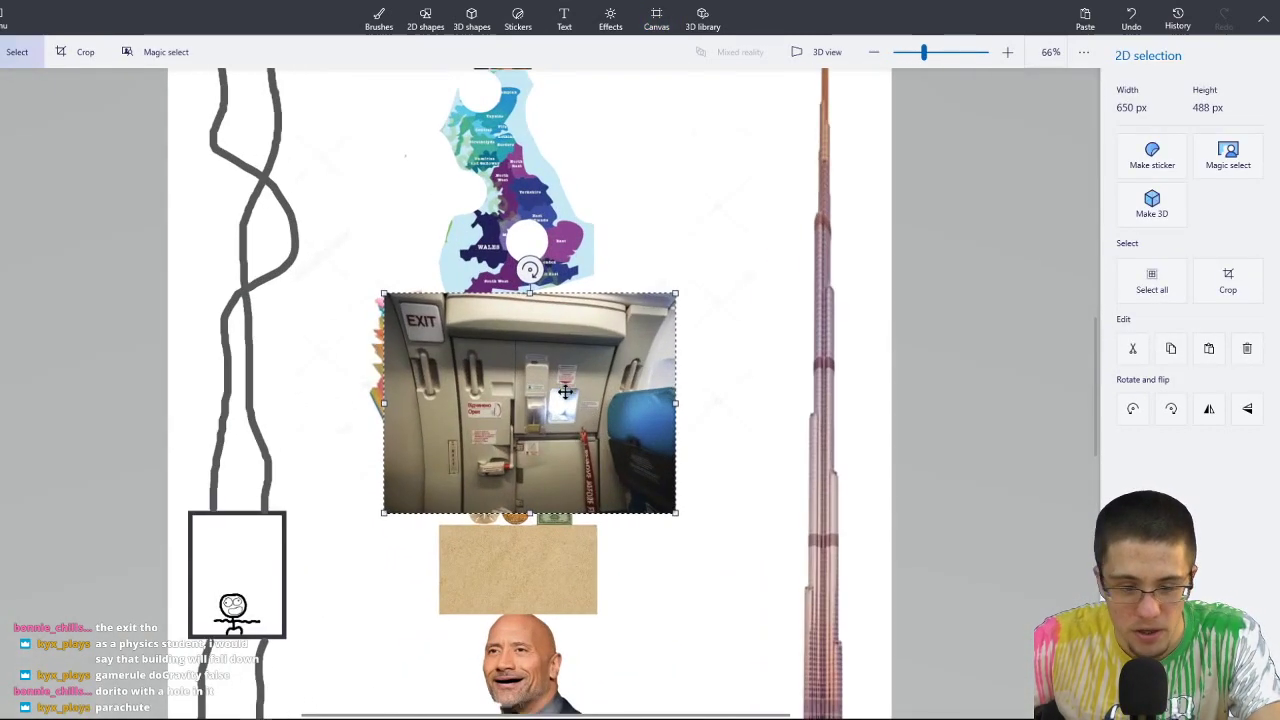
scroll(711, 443, "down", 3)
left_click_drag(663, 101, 665, 614)
scroll(714, 571, "up", 5, "ctrl")
scroll(681, 377, "down", 1)
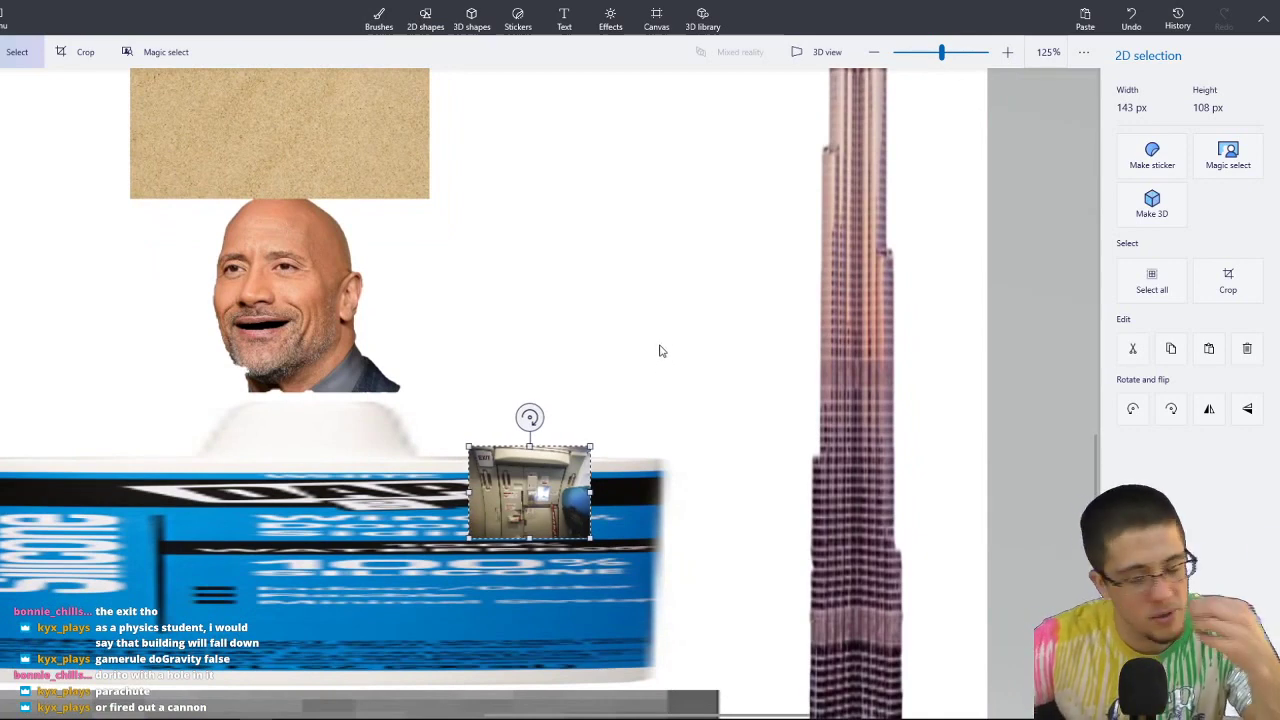
scroll(581, 474, "up", 3, "ctrl")
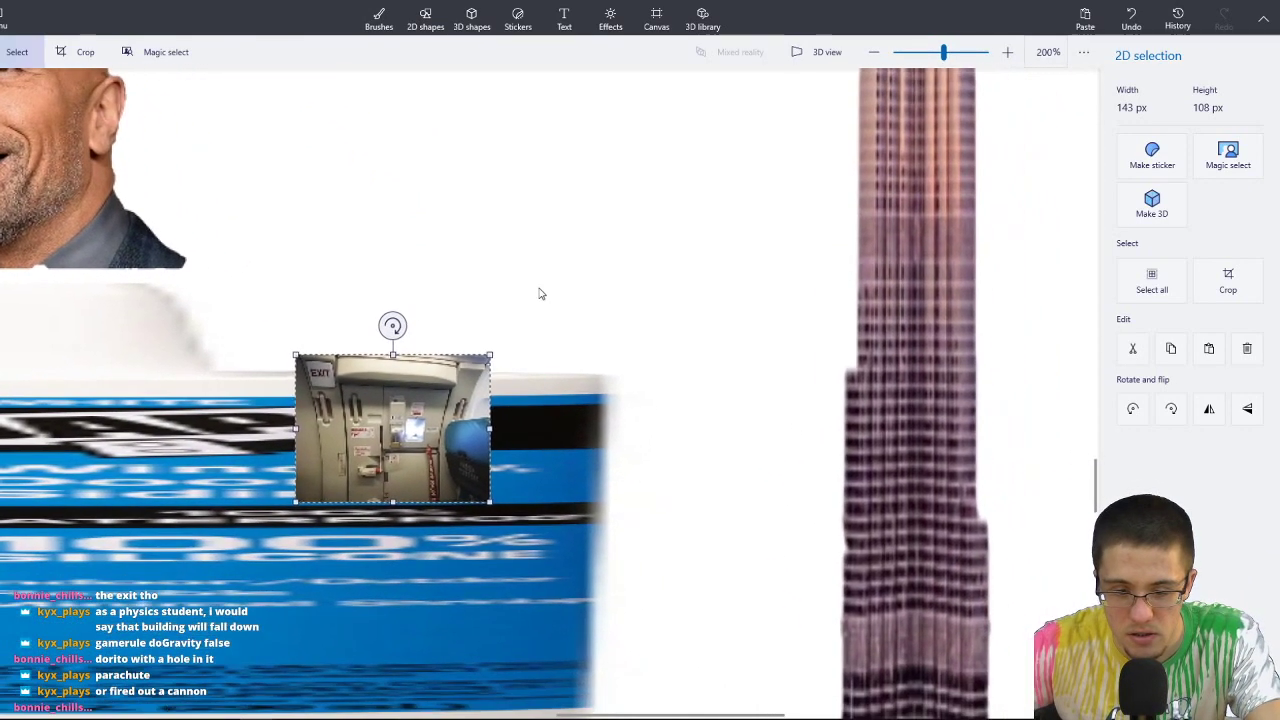
left_click_drag(453, 403, 584, 422)
left_click(656, 20)
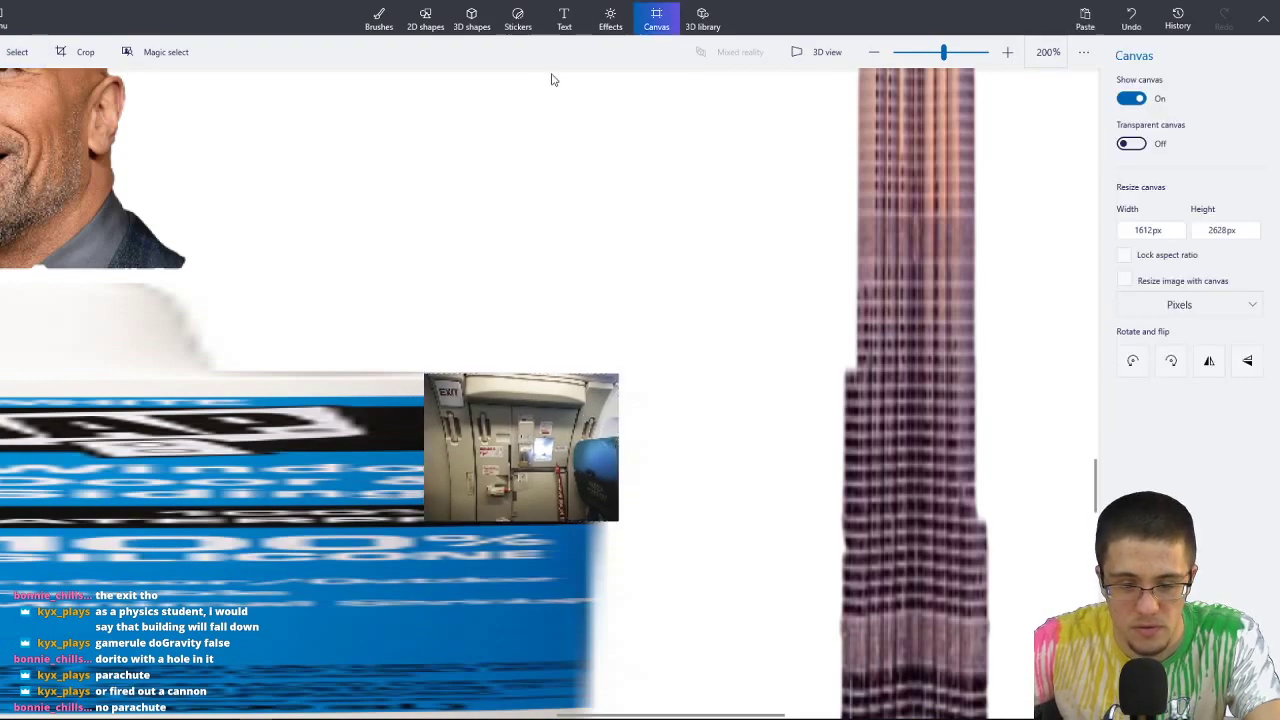
Caption the photo 'Plane exito' in white text.
left_click(564, 18)
left_click_drag(435, 482, 622, 525)
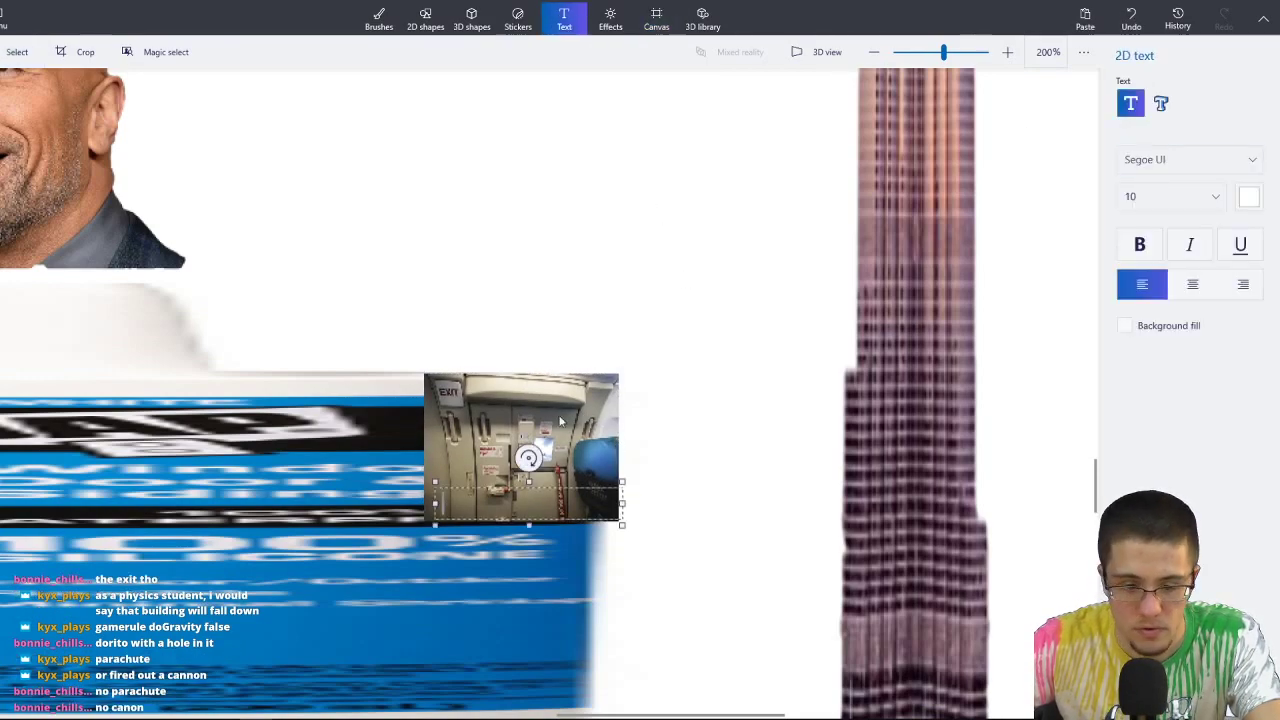
type("Plane")
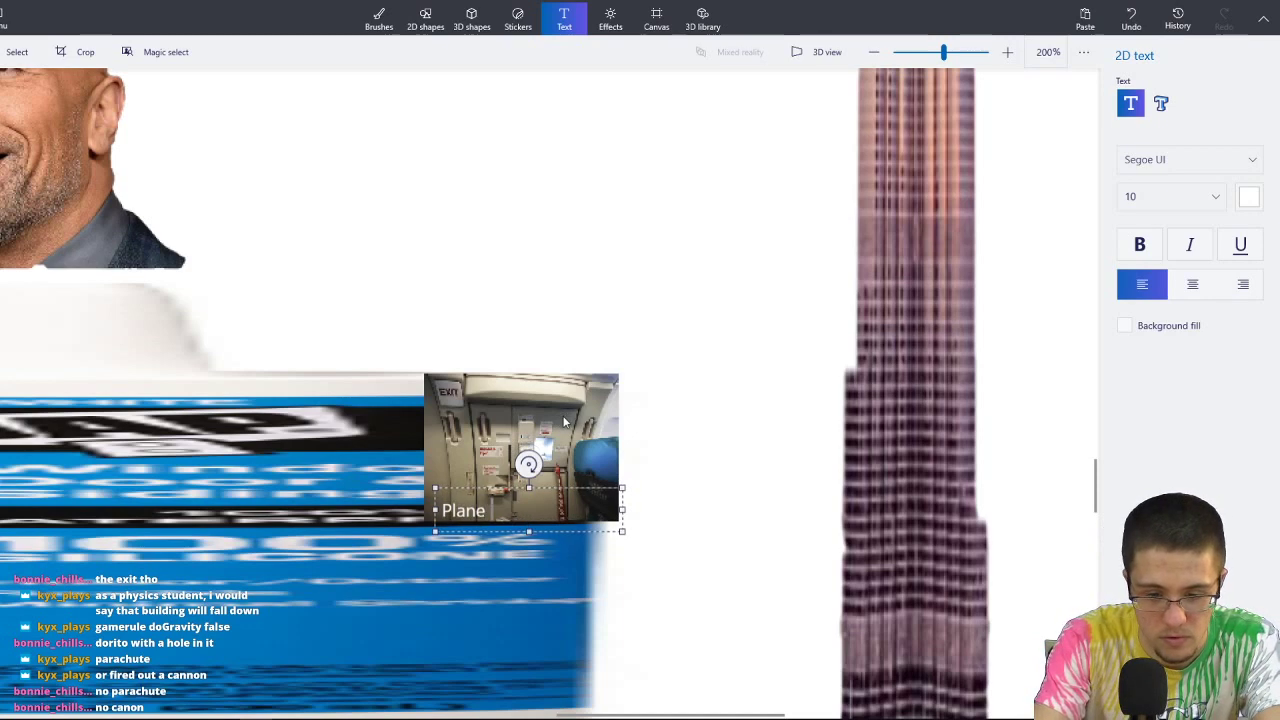
type(" exit")
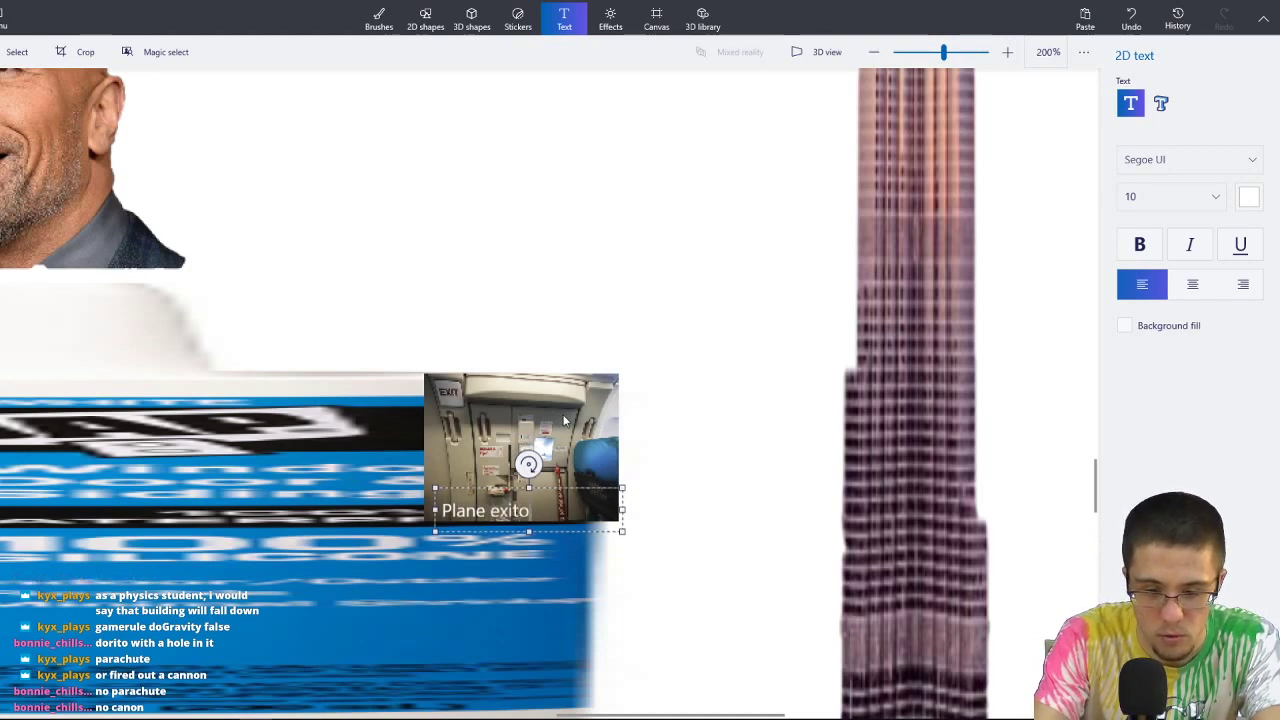
type("o")
left_click(624, 400)
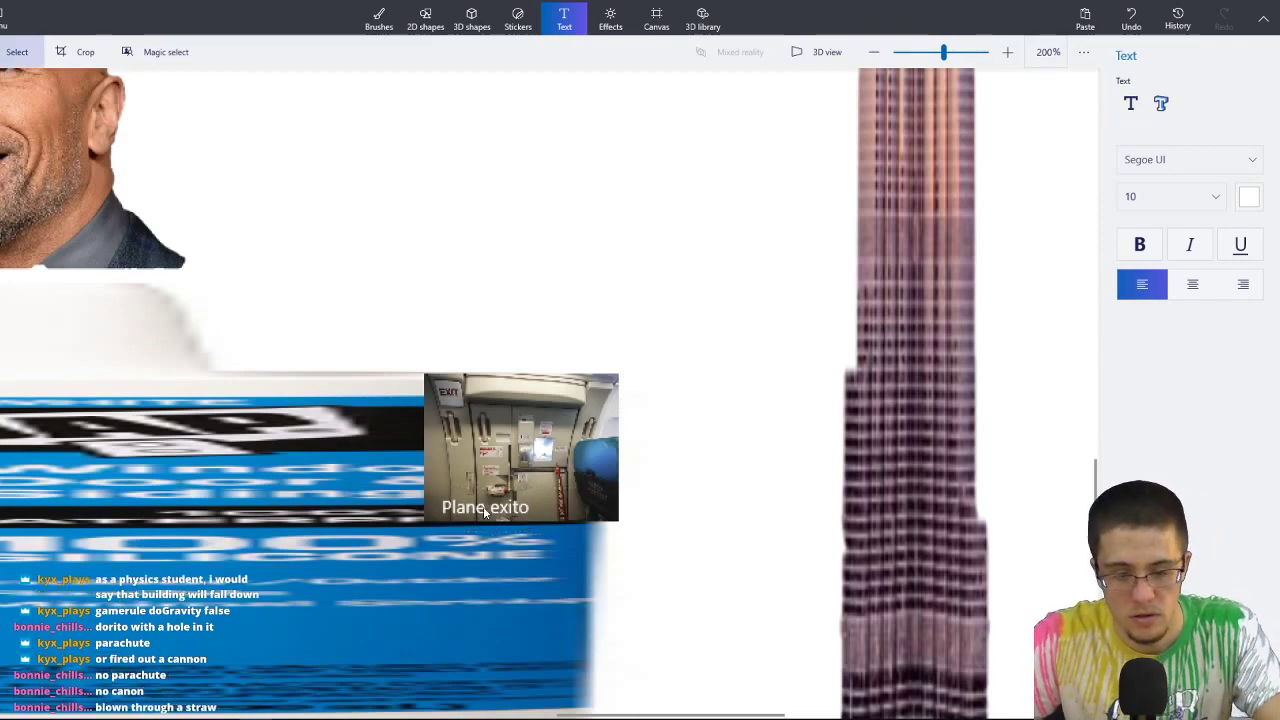
scroll(490, 508, "up", 3, "ctrl")
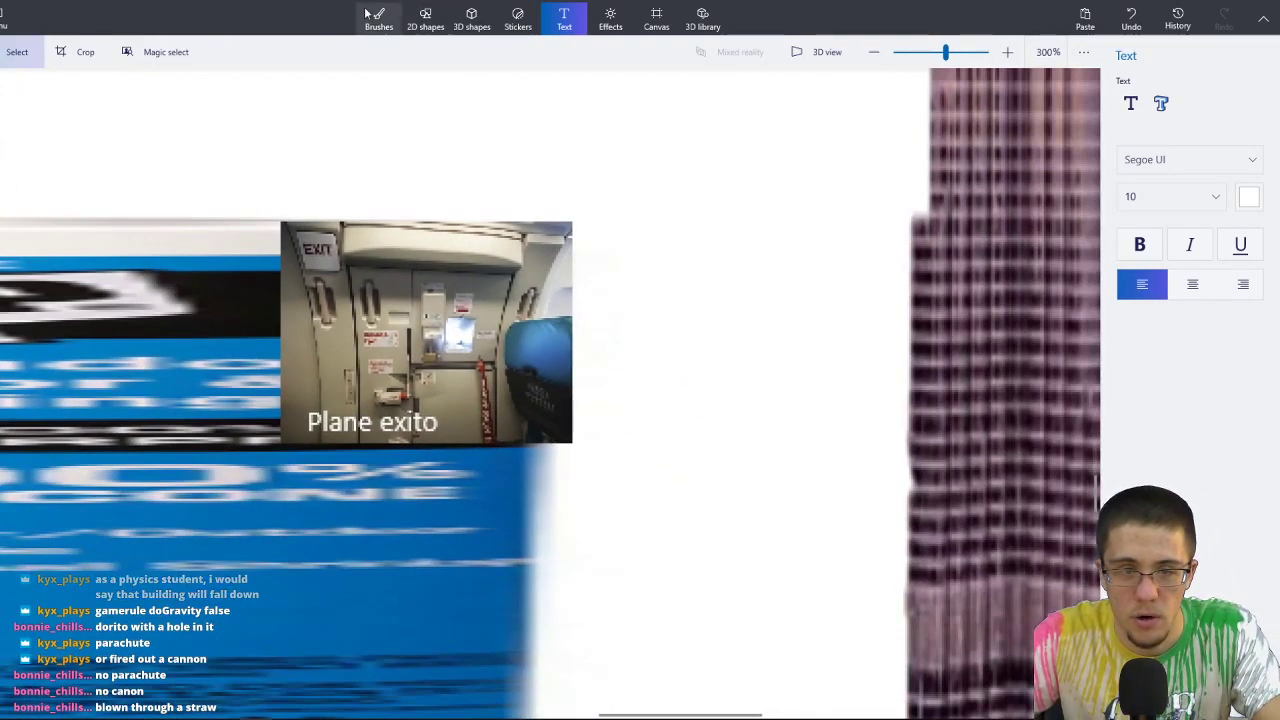
With a near-black 7px Pixel pen, draw two curved arrows from the exit photo toward the tower.
left_click(370, 15)
left_click(954, 255)
left_click_drag(1119, 201, 1127, 201)
mouse_move(594, 314)
left_mouse_down()
mouse_move(665, 289)
mouse_move(693, 358)
mouse_move(685, 387)
mouse_move(710, 366)
left_mouse_up()
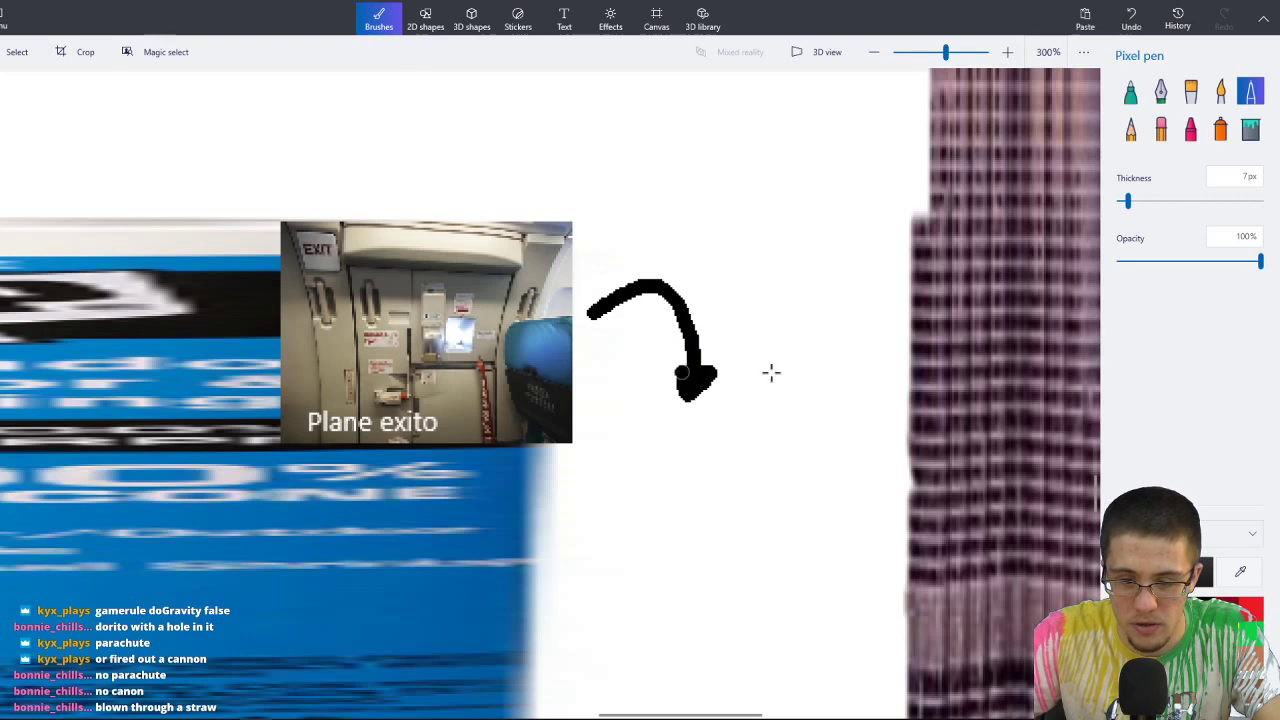
scroll(774, 374, "down", 2, "ctrl")
scroll(760, 411, "down", 3)
scroll(698, 329, "down", 3)
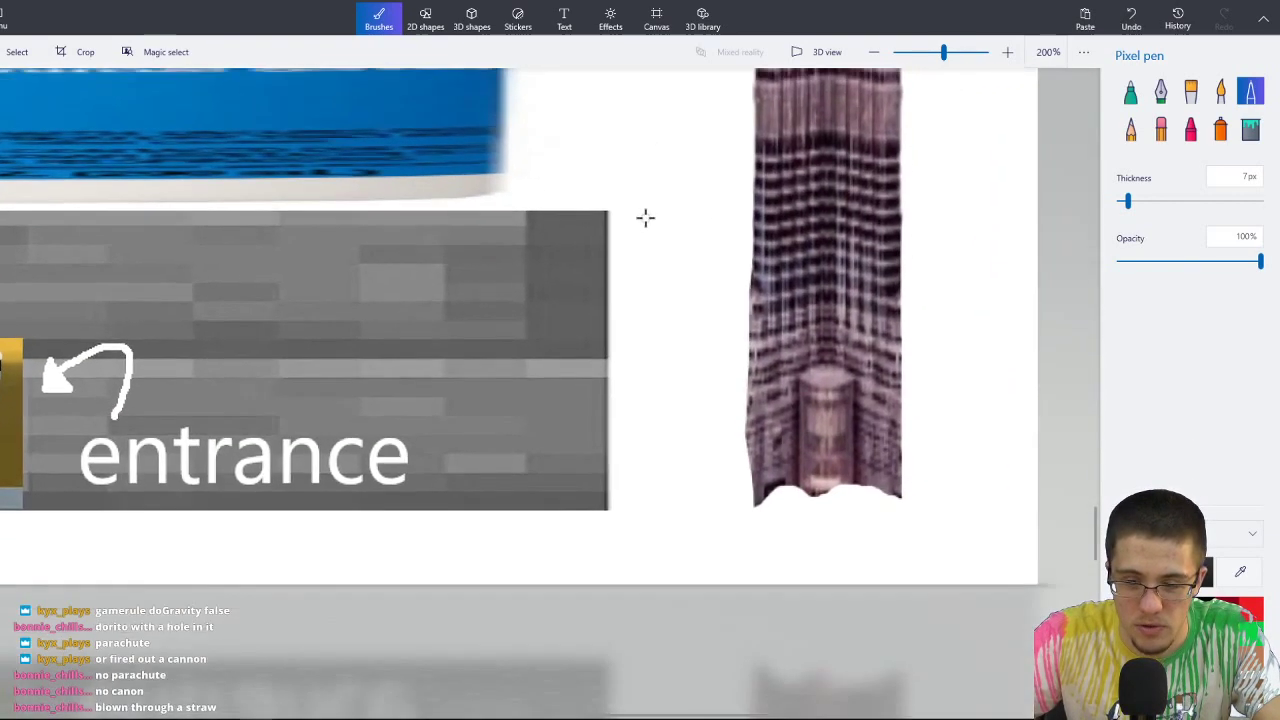
scroll(646, 214, "up", 4)
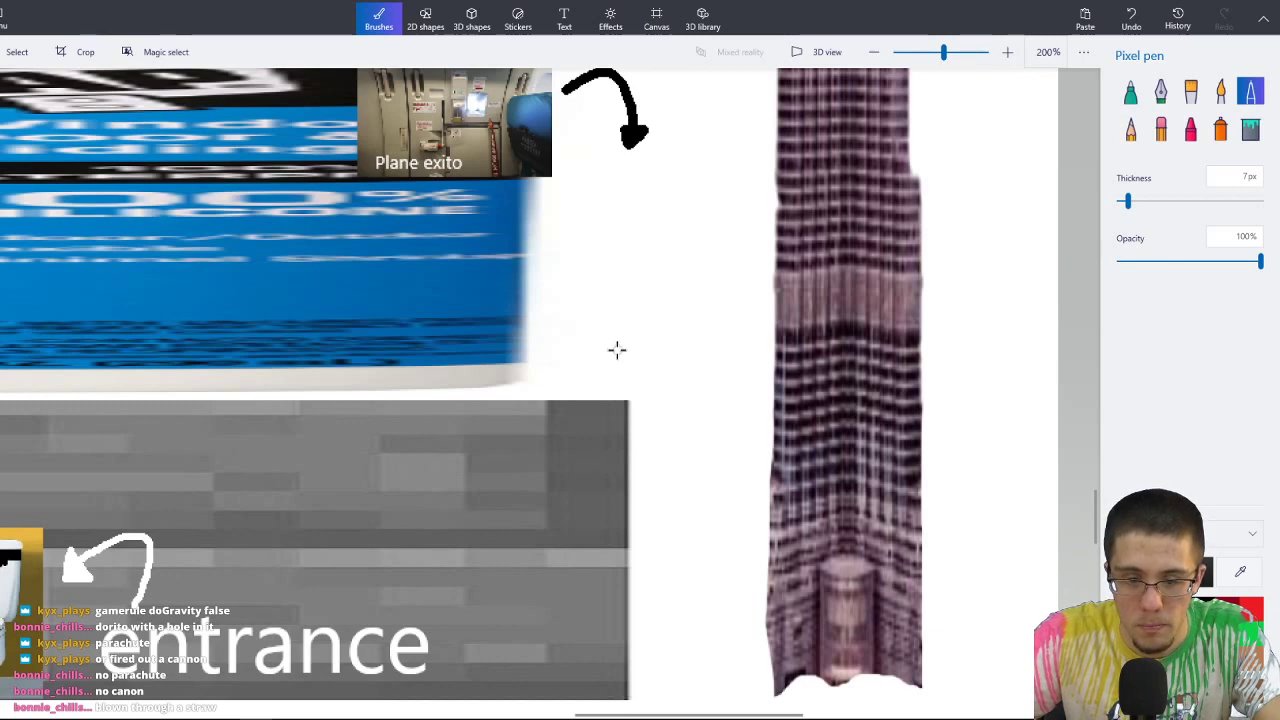
mouse_move(617, 349)
left_mouse_down()
mouse_move(631, 378)
mouse_move(649, 360)
mouse_move(666, 374)
mouse_move(680, 461)
left_mouse_up()
scroll(749, 351, "down", 3)
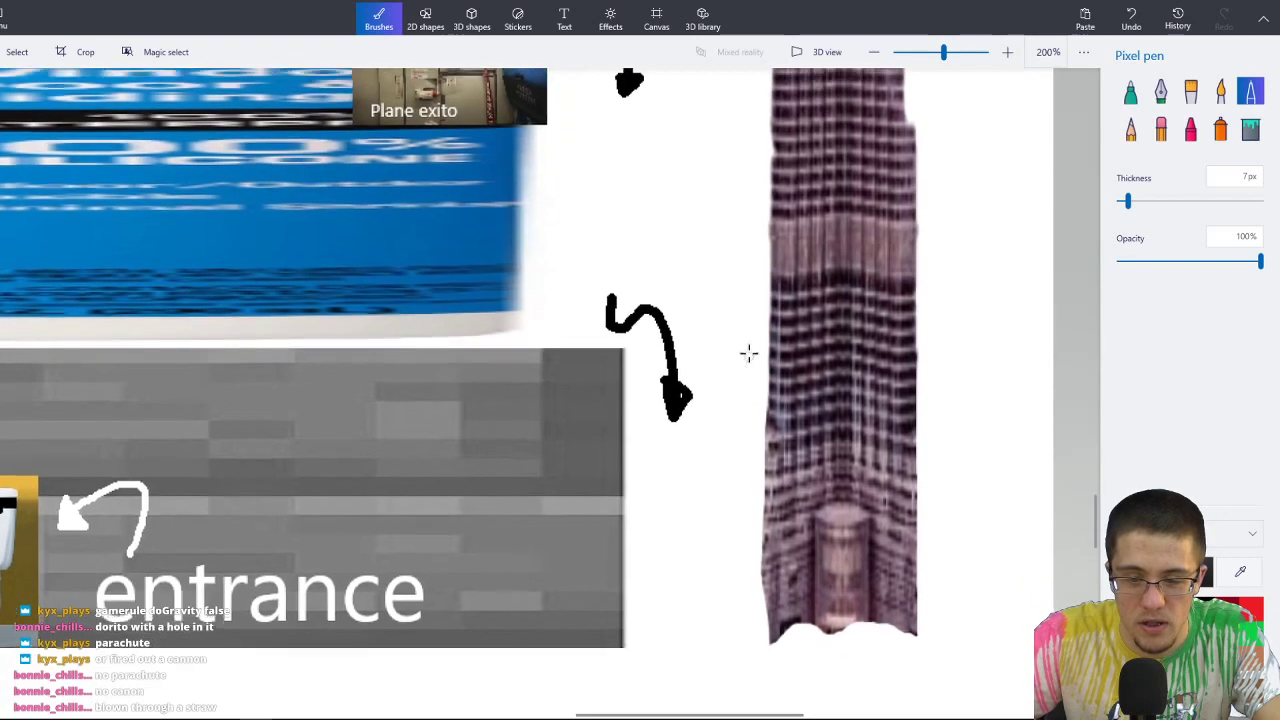
scroll(705, 405, "up", 4)
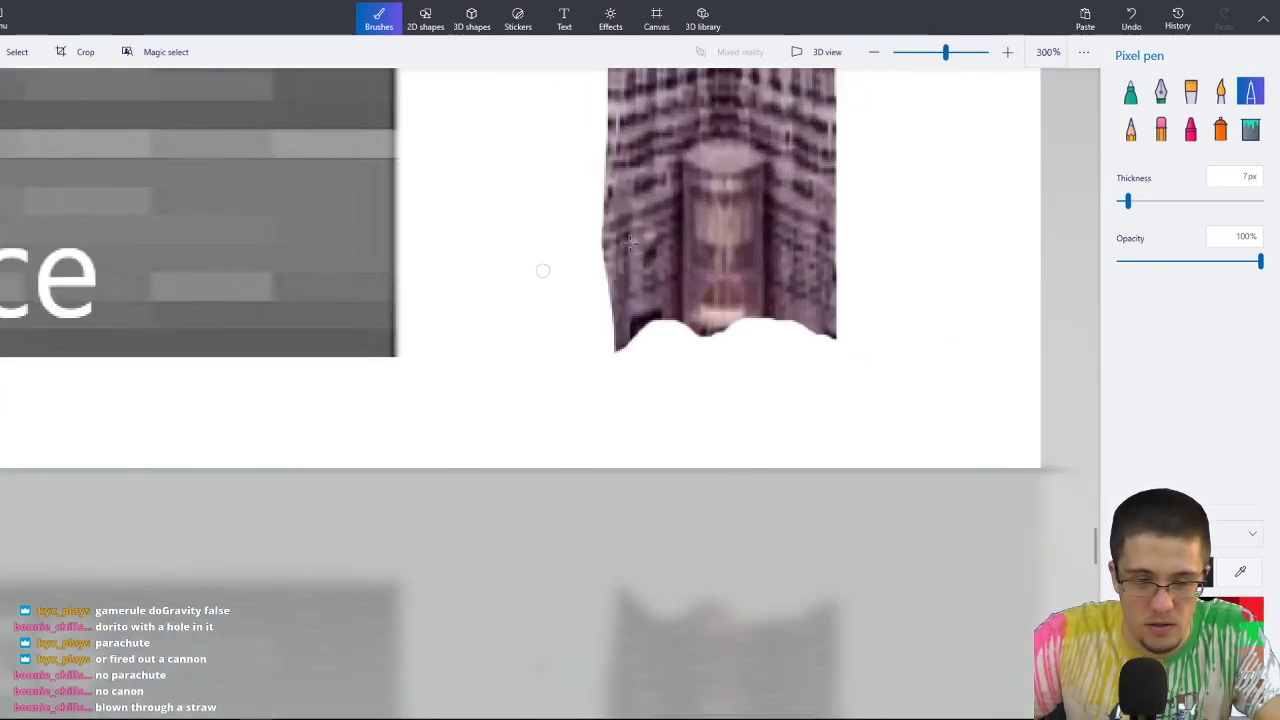
Hand-write 'sAat' at 3px thickness beside the tower's base.
left_click(1121, 202)
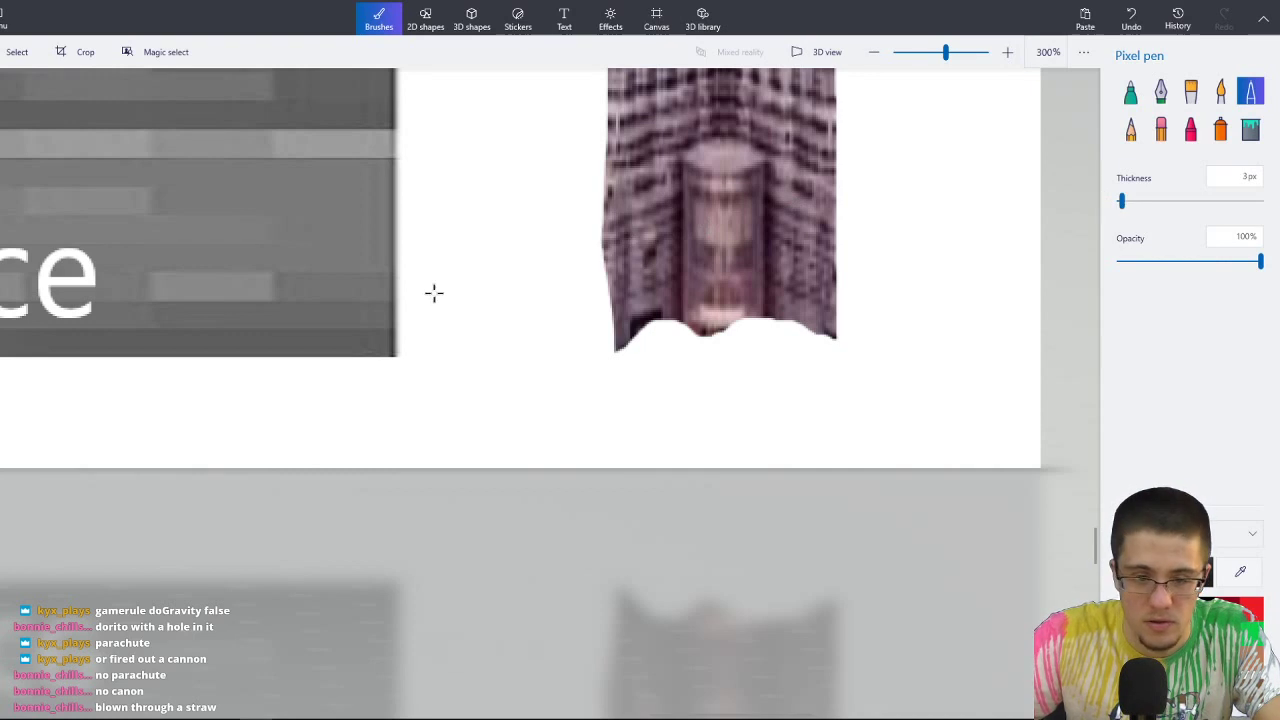
mouse_move(433, 293)
left_mouse_down()
mouse_move(418, 325)
mouse_move(457, 335)
mouse_move(465, 297)
mouse_move(514, 329)
mouse_move(537, 306)
mouse_move(543, 346)
left_mouse_up()
left_click_drag(545, 292, 593, 290)
scroll(560, 251, "left", 5)
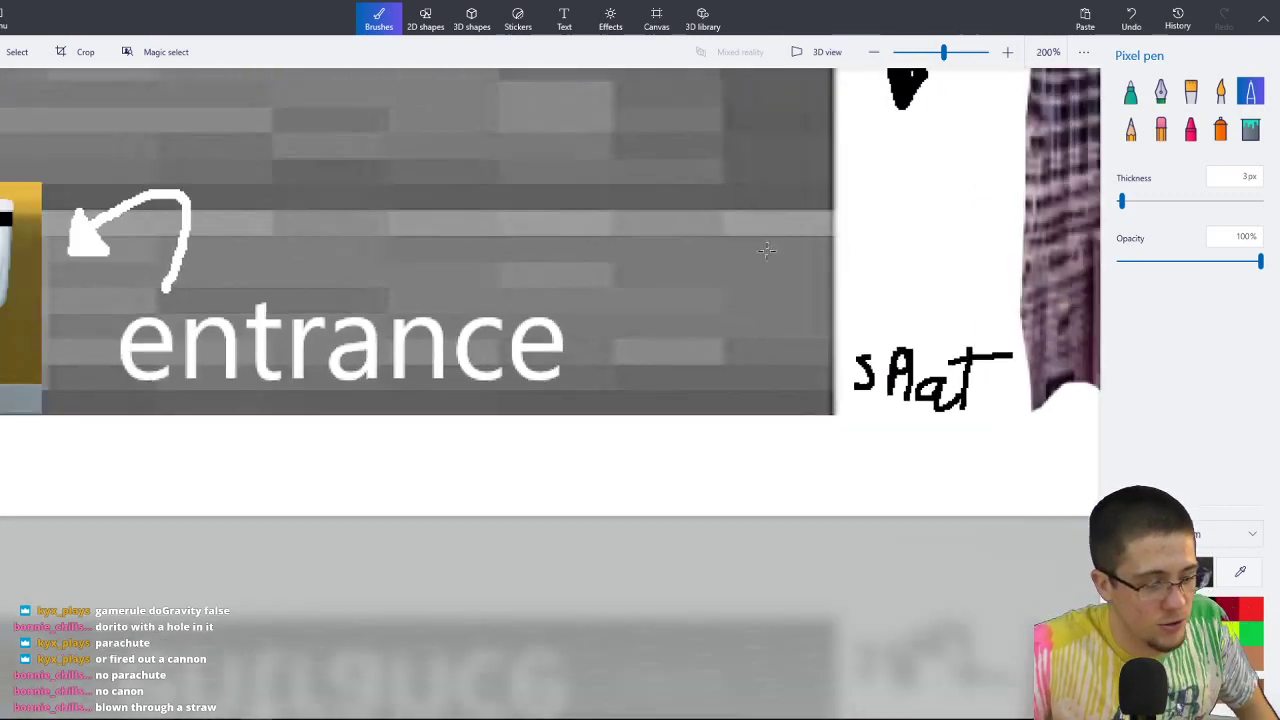
Zoom out to review the whole collage, then zoom to 1600% on the sAat label.
scroll(754, 303, "down", 2, "ctrl")
scroll(762, 255, "down", 4, "ctrl")
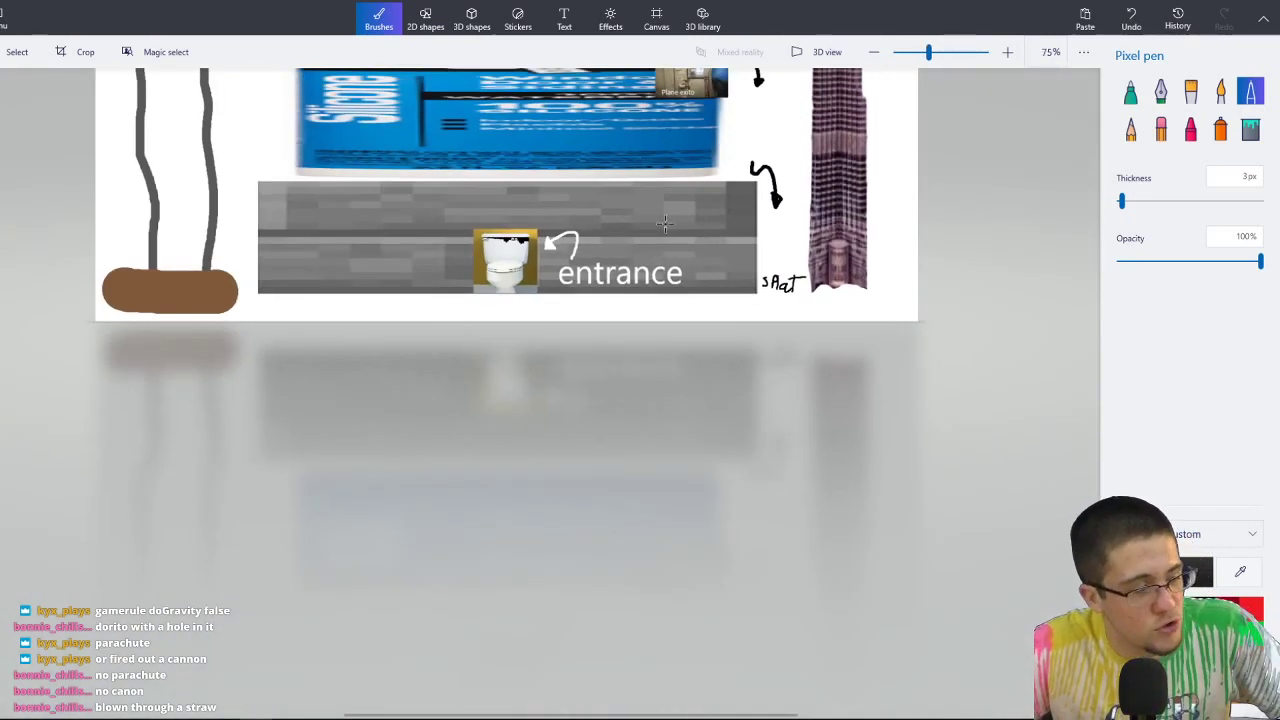
scroll(660, 274, "down", 1, "ctrl")
scroll(660, 274, "up", 3, "ctrl")
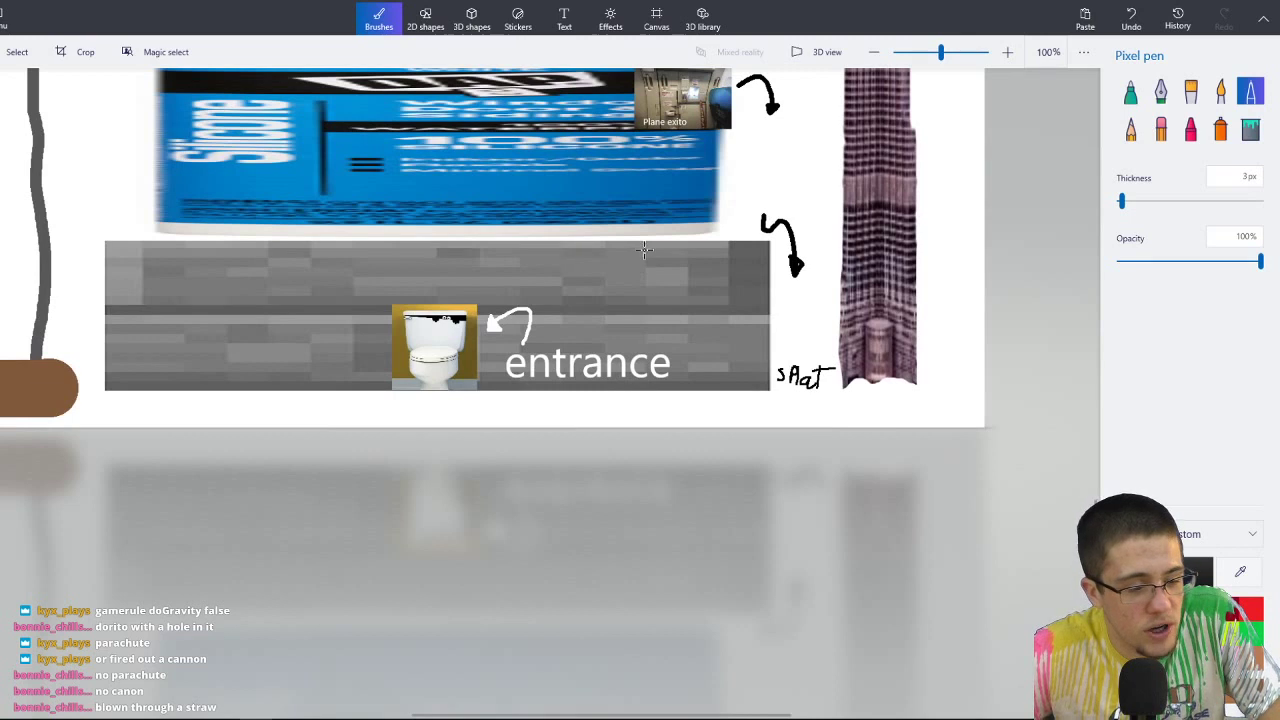
scroll(700, 275, "up", 1)
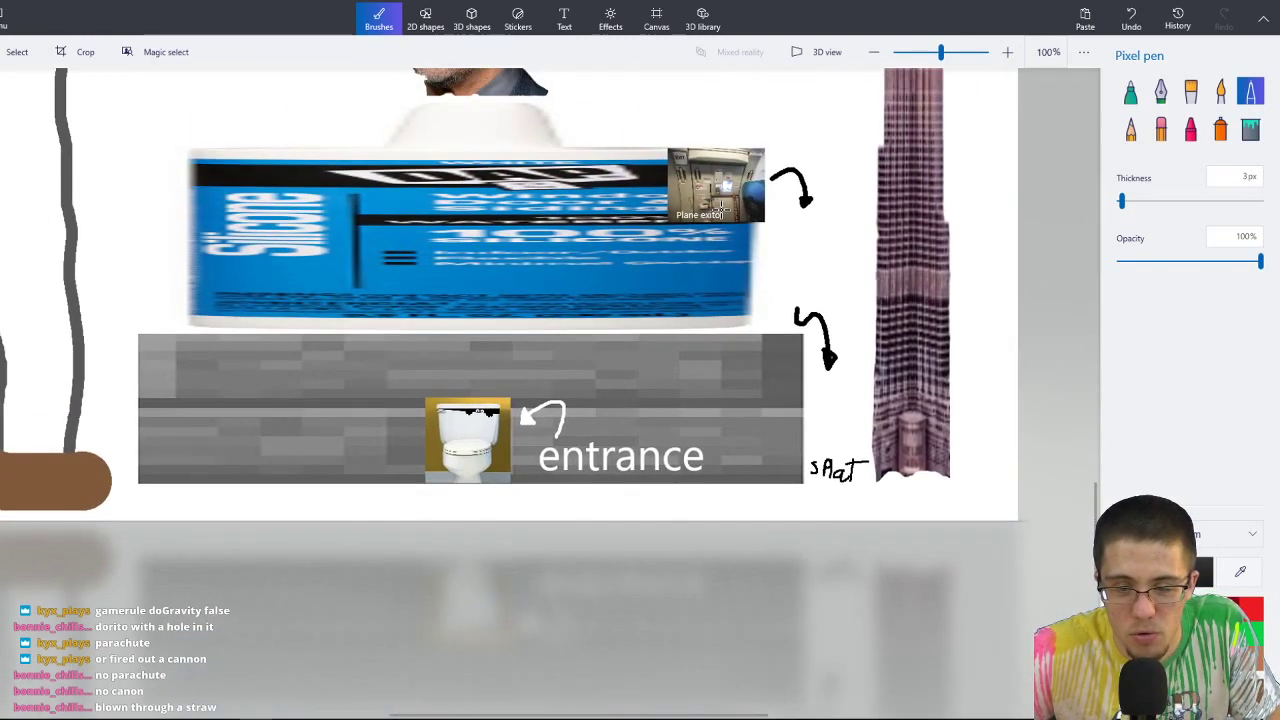
scroll(718, 209, "up", 1)
scroll(718, 209, "right", 2)
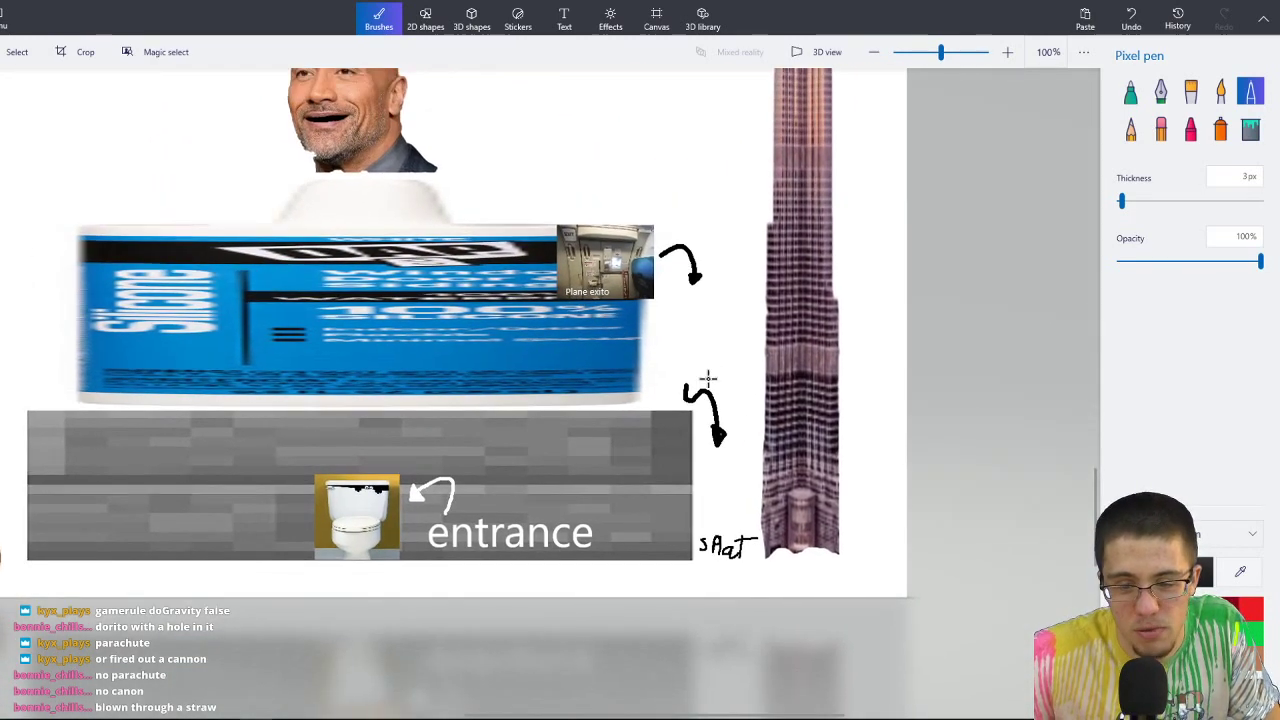
scroll(683, 363, "up", 2, "ctrl")
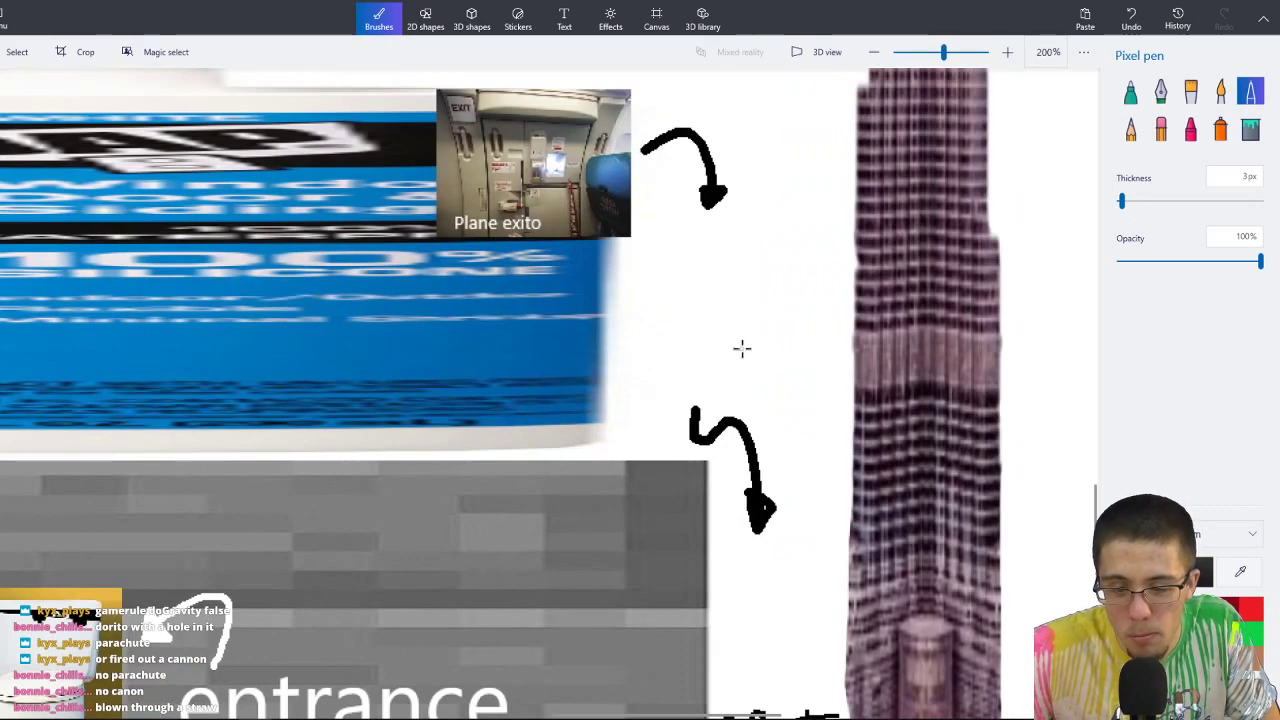
scroll(723, 431, "down", 4)
scroll(723, 431, "right", 1)
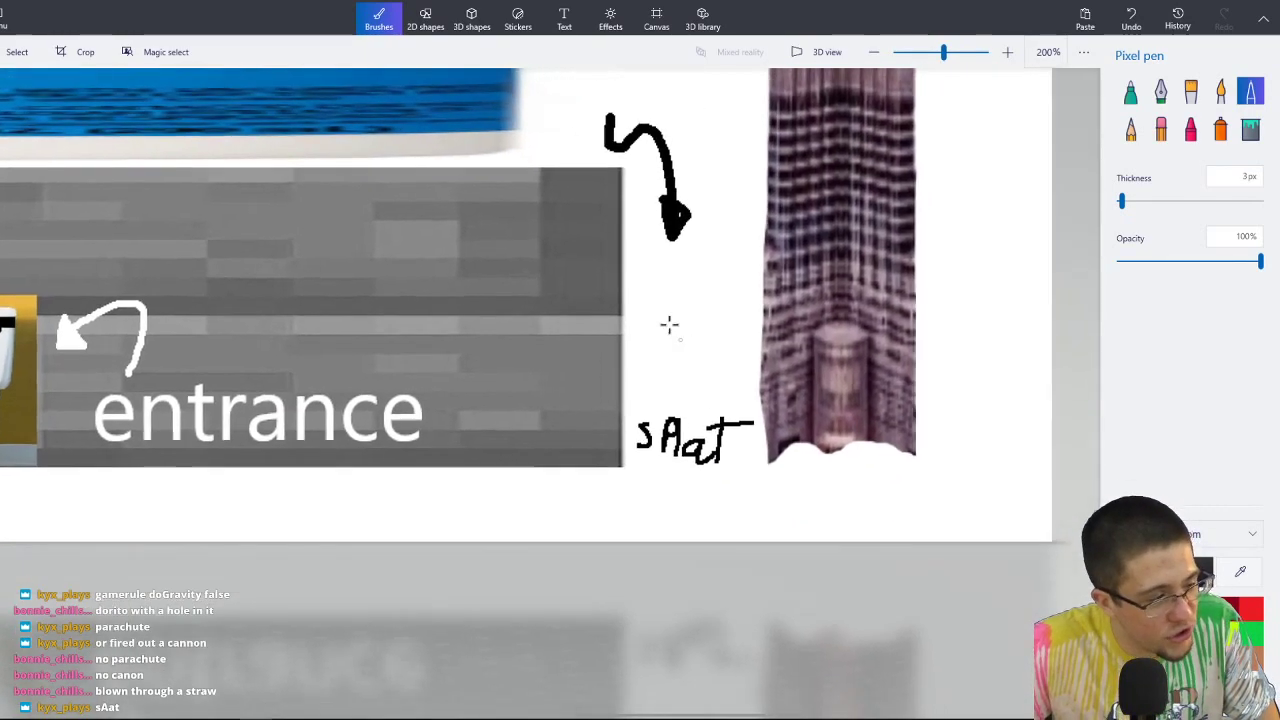
scroll(663, 317, "down", 4, "ctrl")
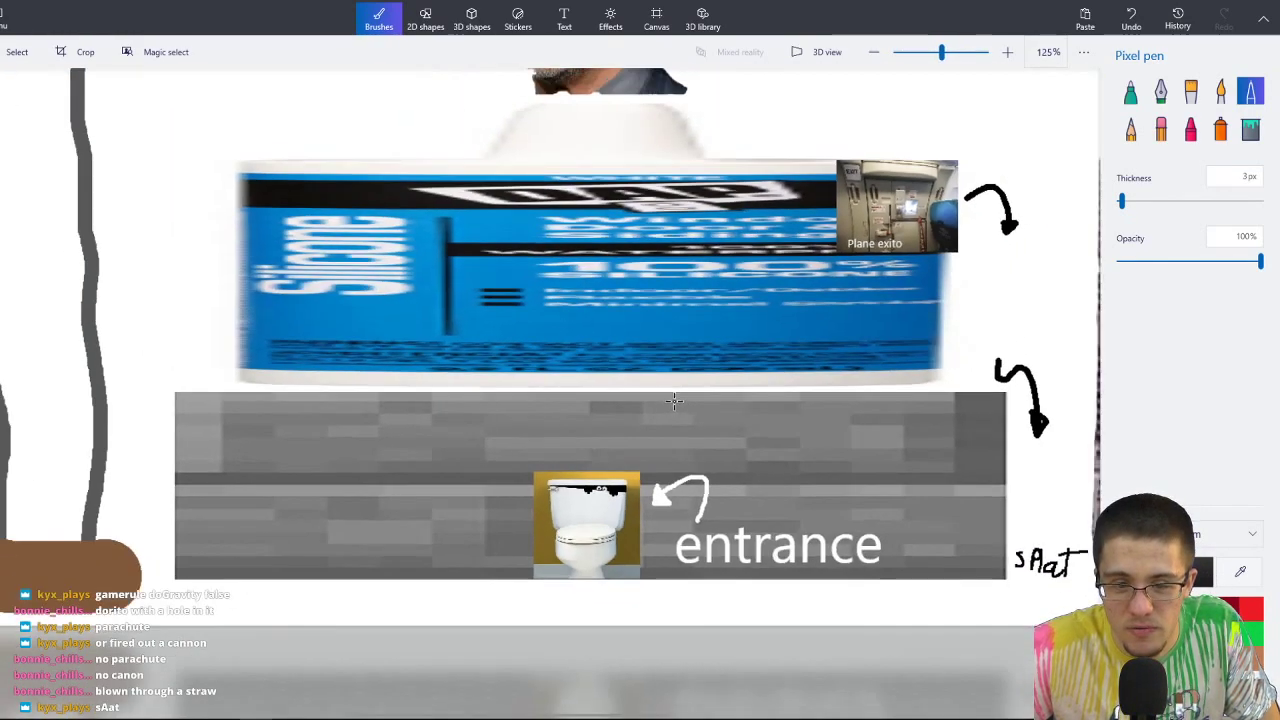
scroll(674, 400, "down", 5, "ctrl")
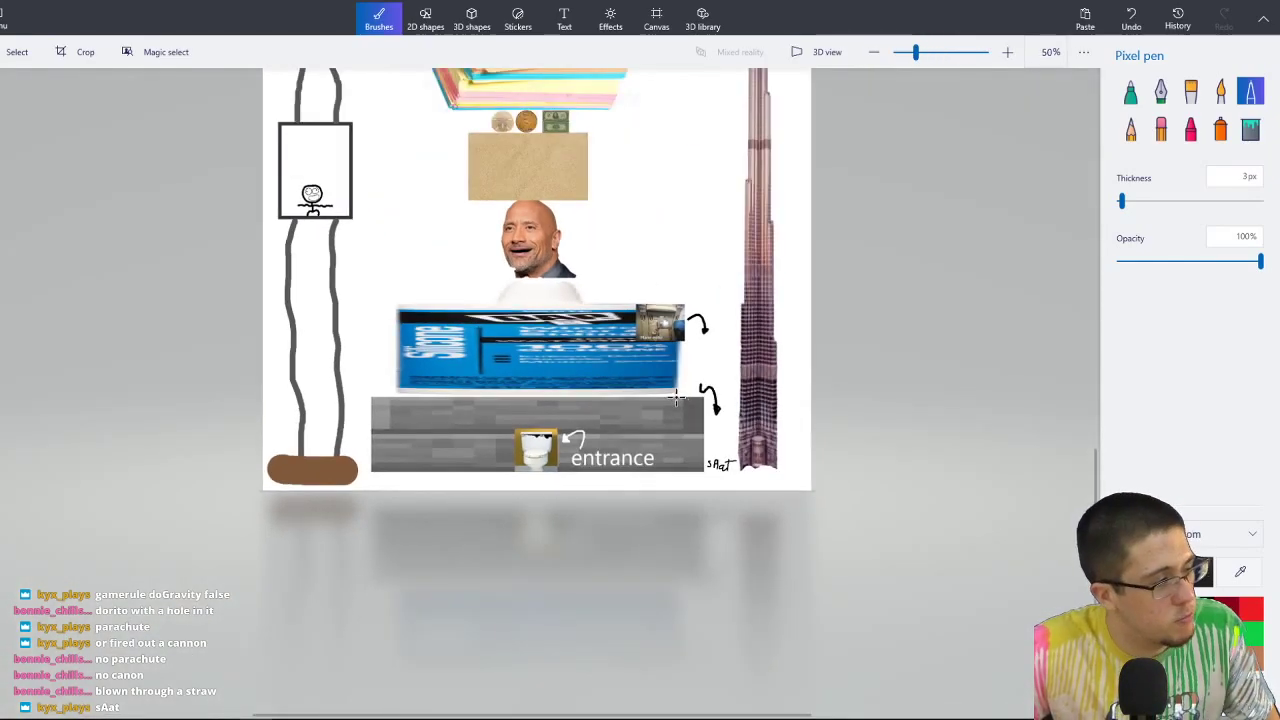
scroll(591, 411, "up", 3)
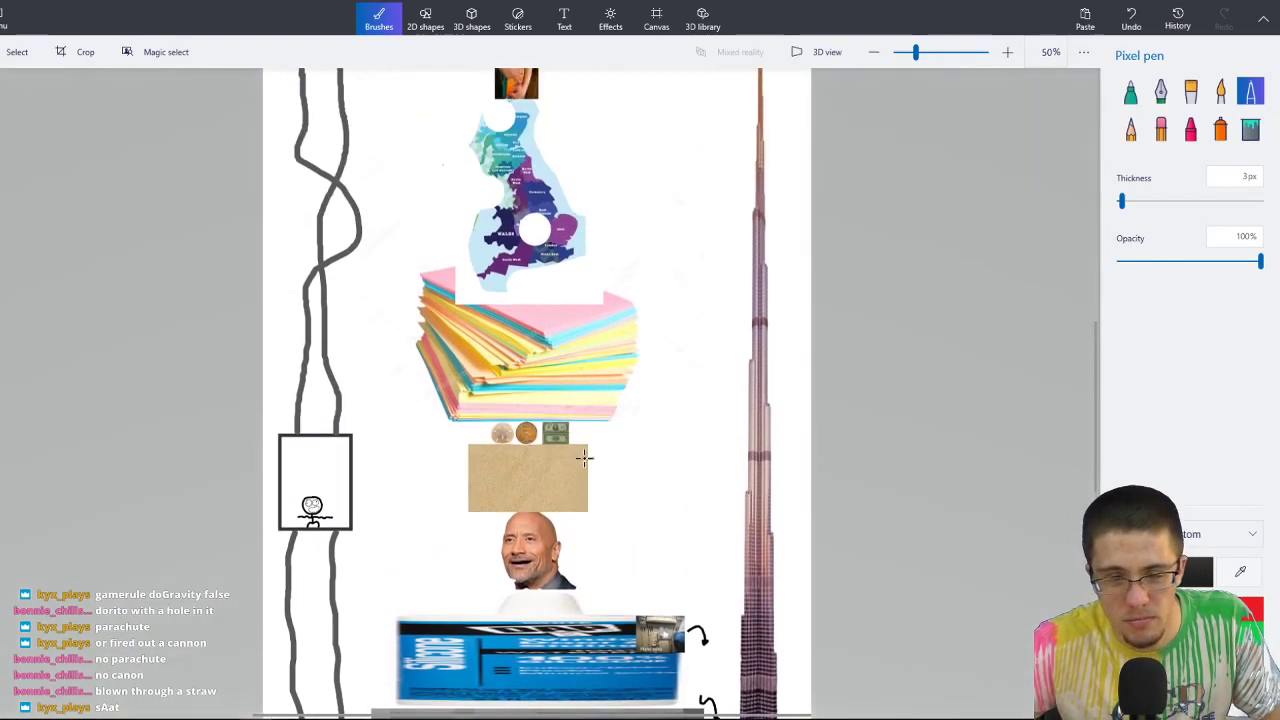
scroll(566, 456, "down", 1, "ctrl")
scroll(623, 460, "up", 2)
scroll(606, 257, "down", 3)
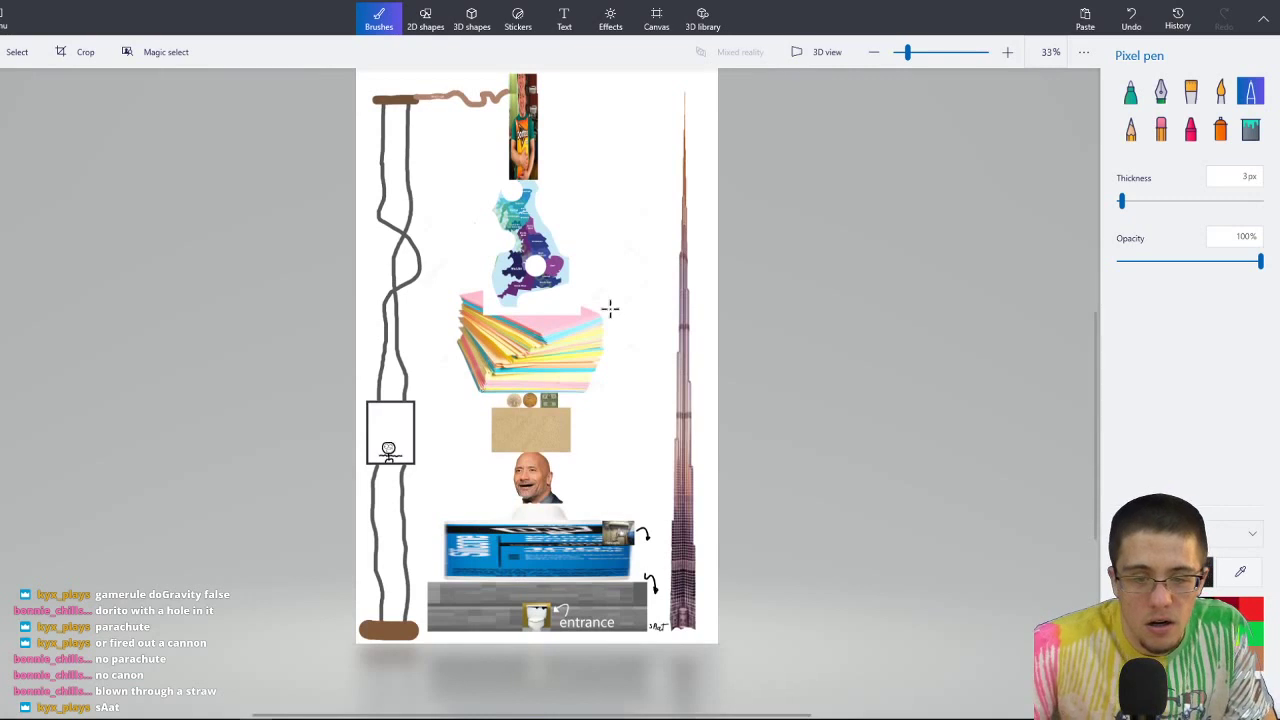
scroll(515, 447, "up", 1, "ctrl")
scroll(515, 447, "up", 1, "ctrl")
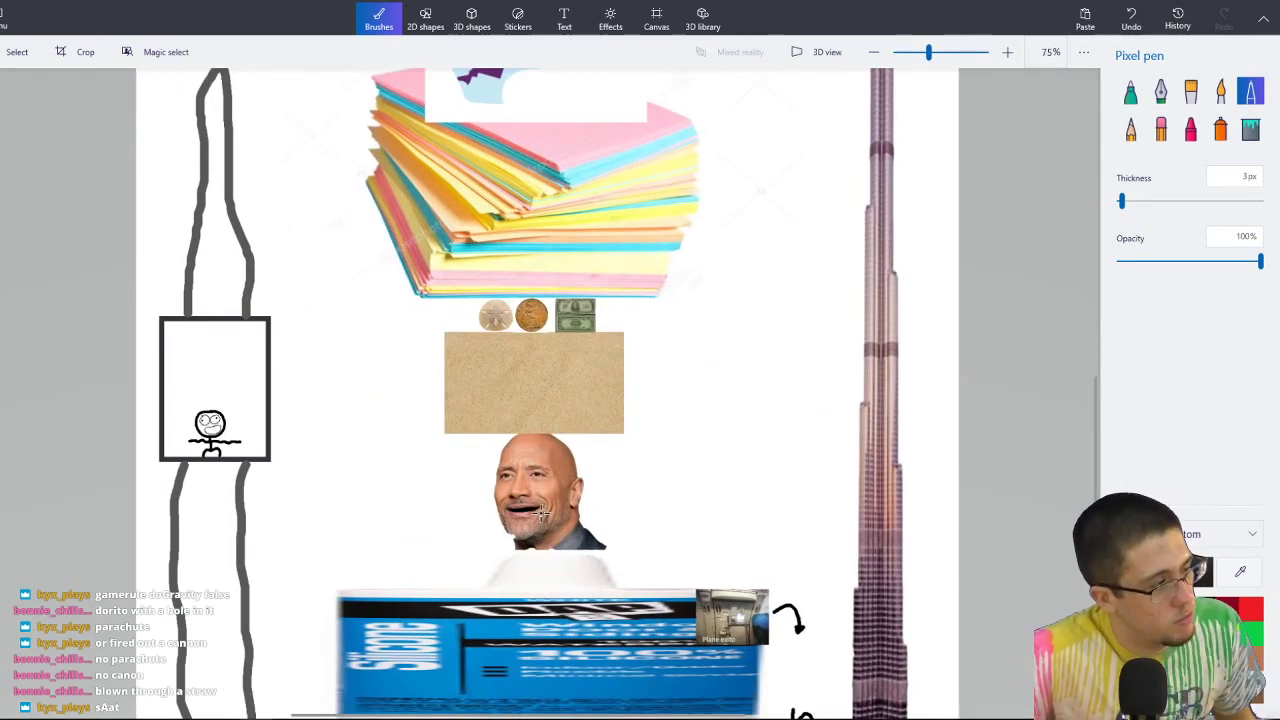
scroll(548, 236, "up", 5)
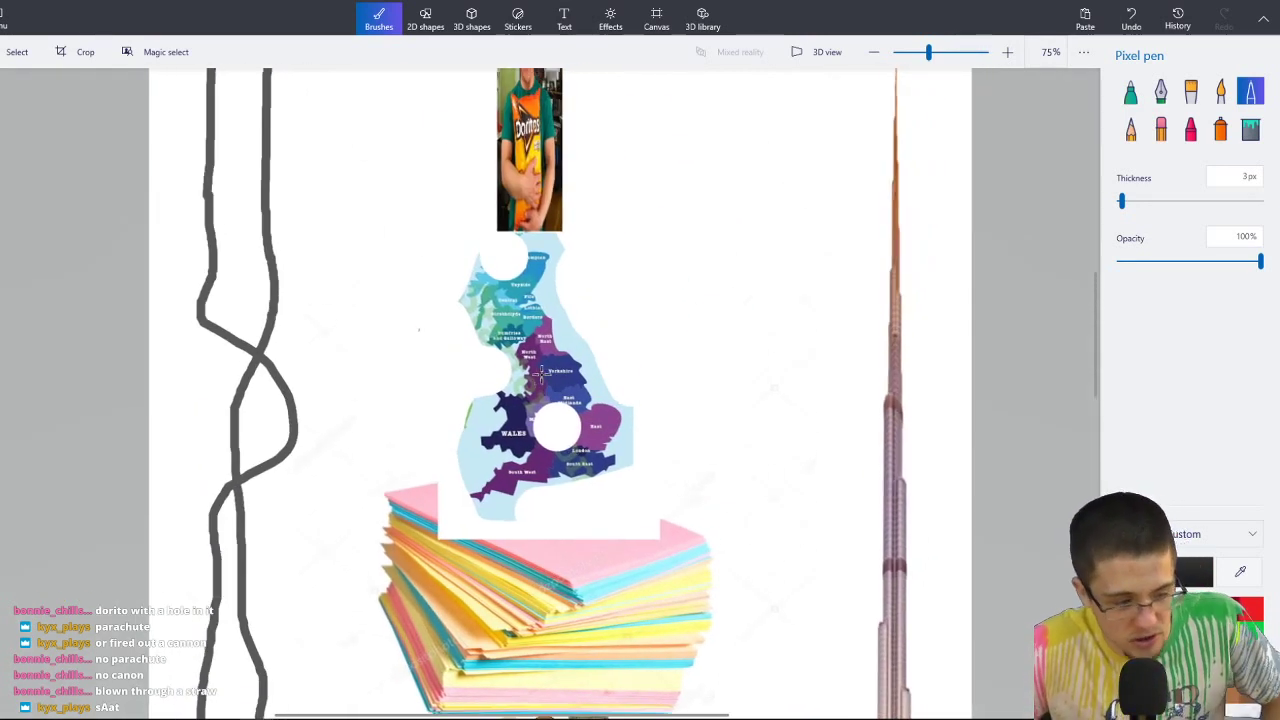
scroll(596, 460, "down", 3)
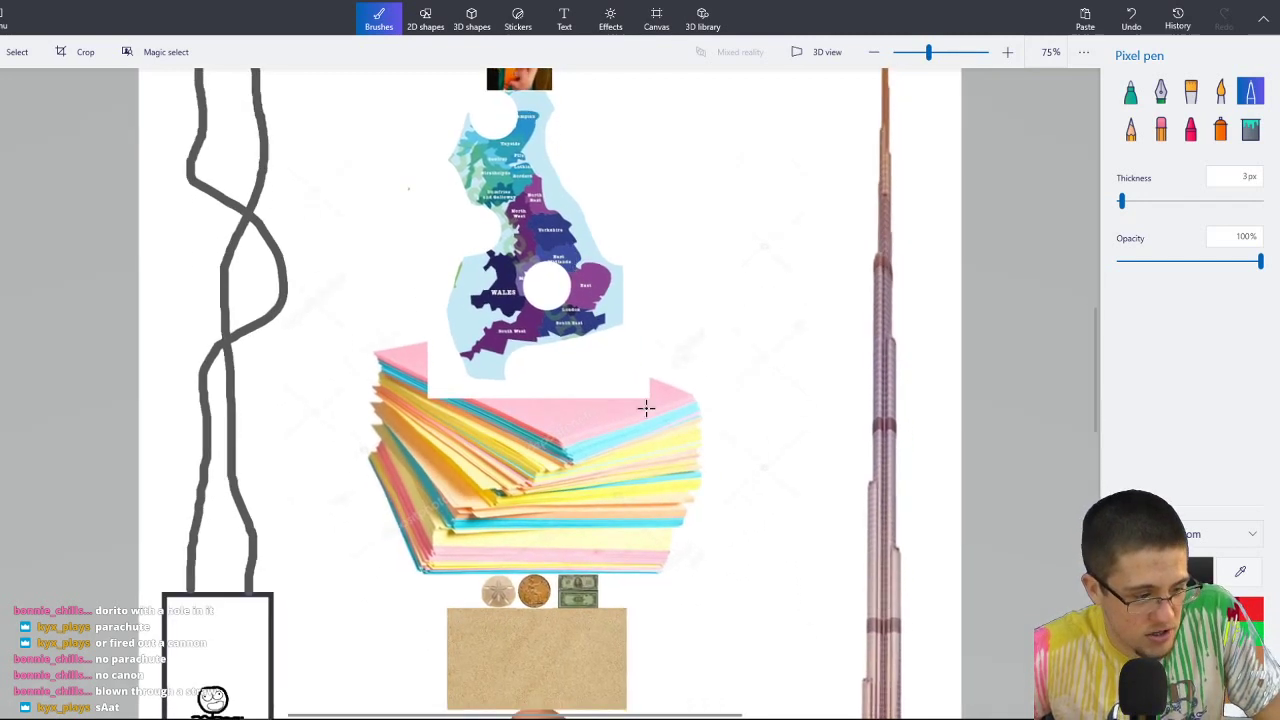
scroll(639, 388, "down", 10)
scroll(639, 388, "right", 3)
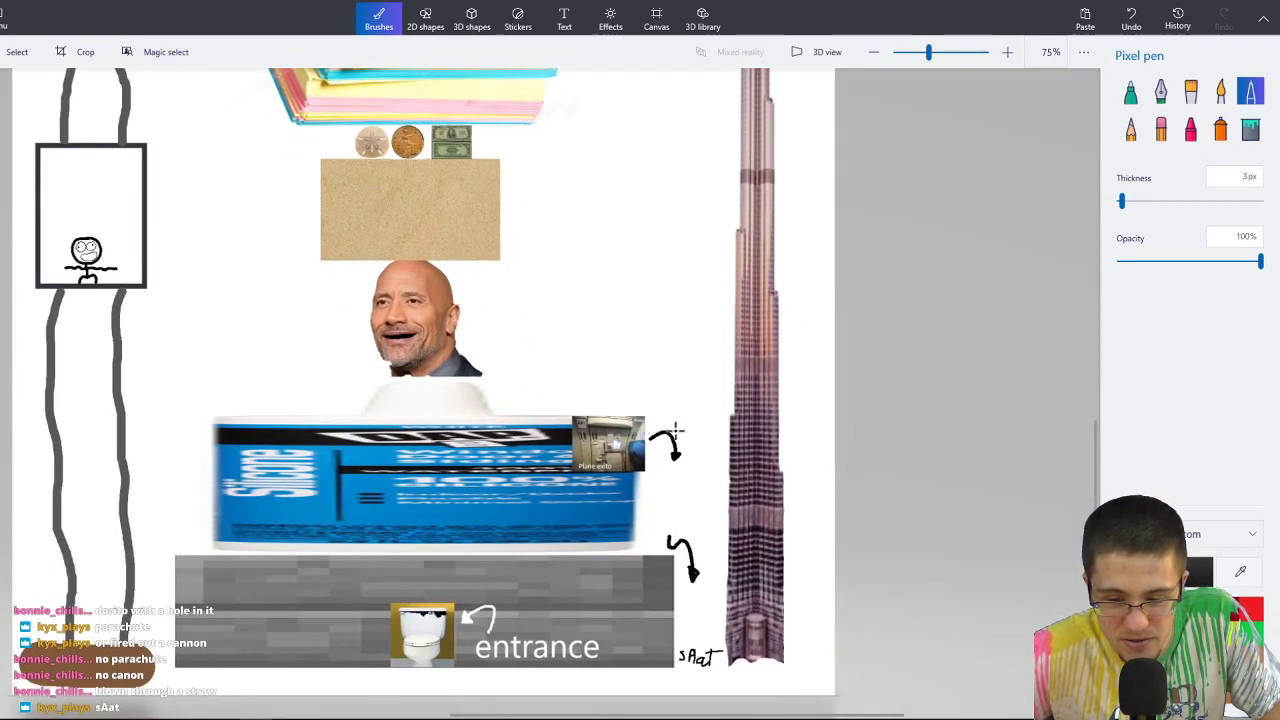
scroll(705, 657, "up", 10, "ctrl")
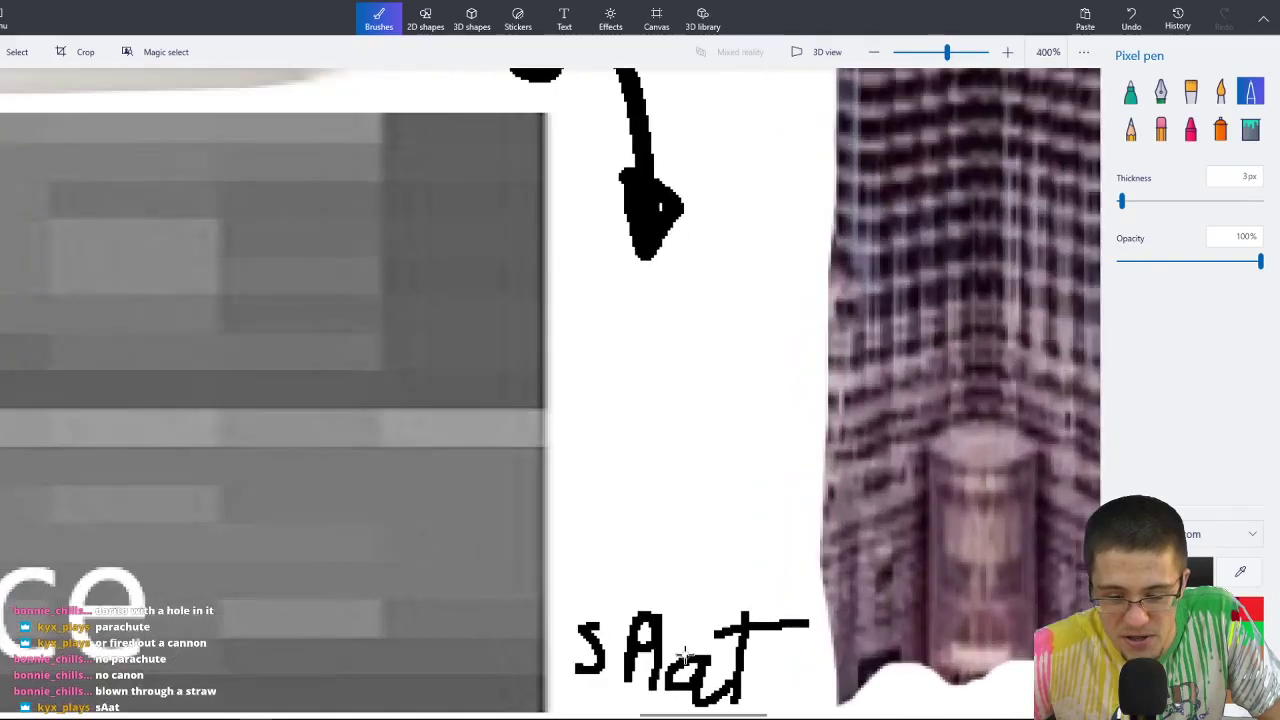
scroll(668, 627, "down", 4)
scroll(643, 451, "up", 5, "ctrl")
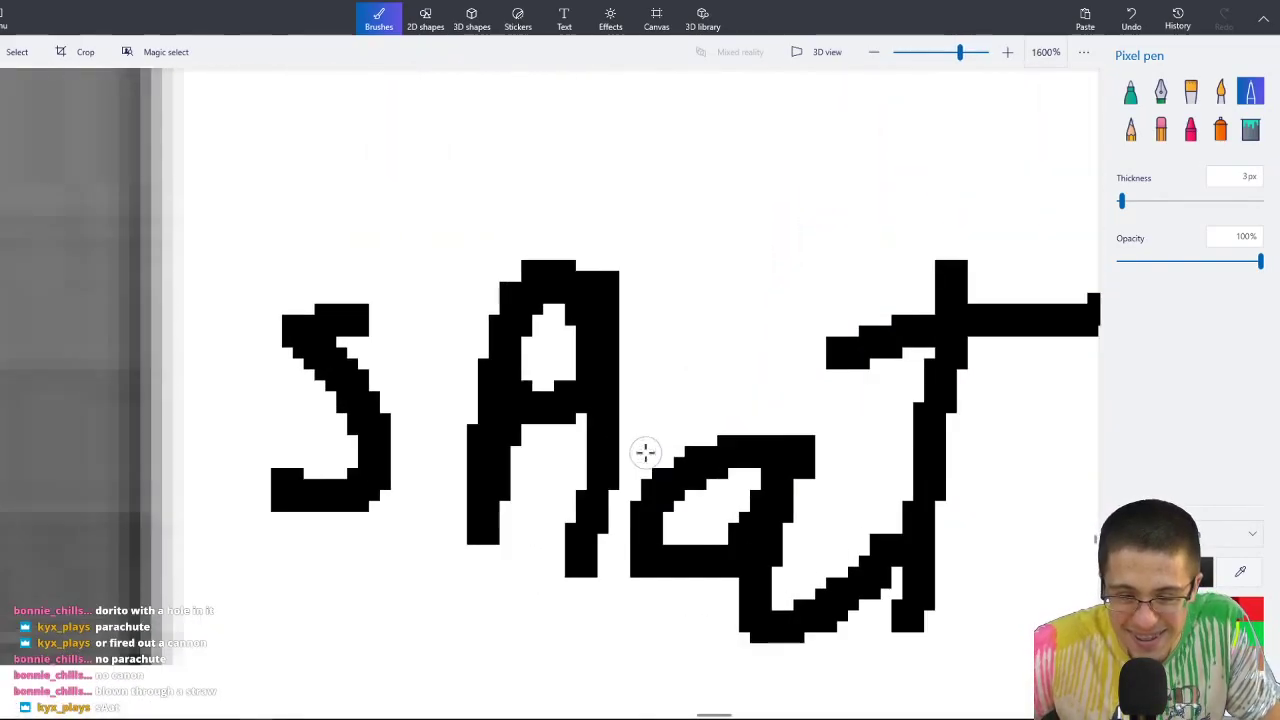
Fill pixels inside the hole of the A in 'sAat' with the Pixel pen.
left_click(540, 308)
left_click(540, 392)
scroll(571, 534, "down", 6, "ctrl")
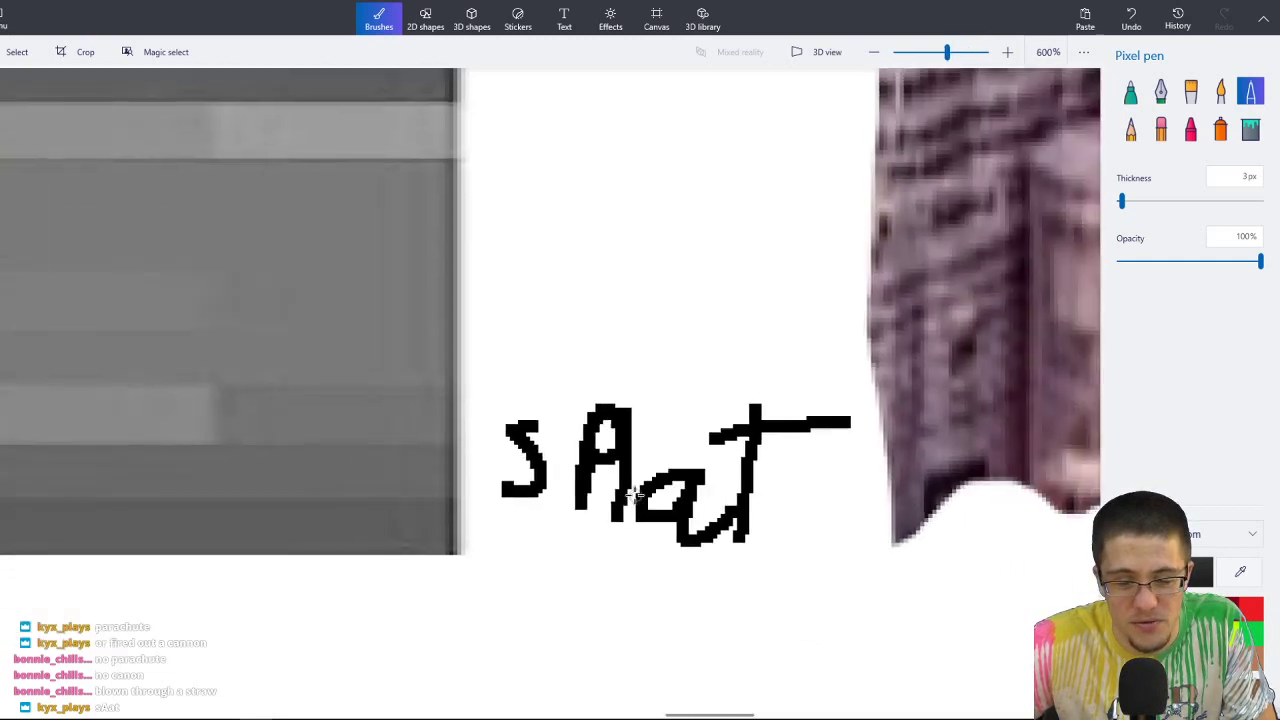
scroll(632, 486, "down", 2, "ctrl")
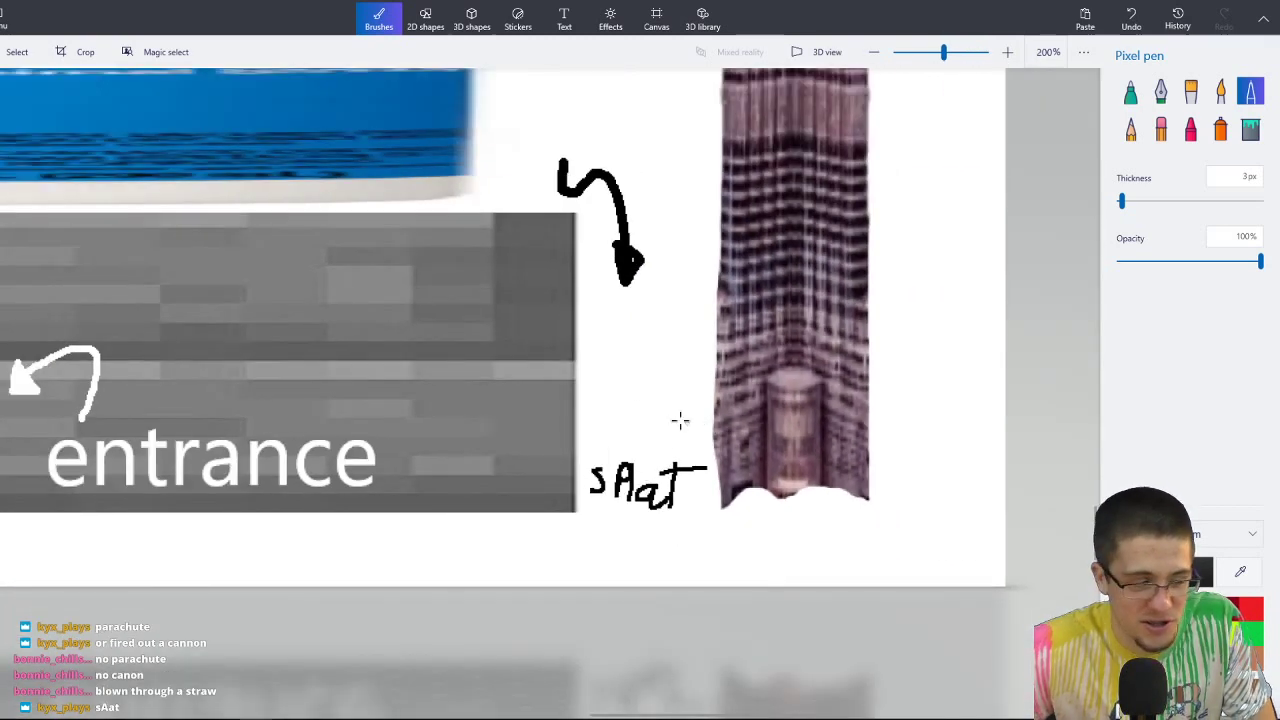
scroll(671, 413, "down", 3, "ctrl")
scroll(586, 408, "up", 2, "ctrl")
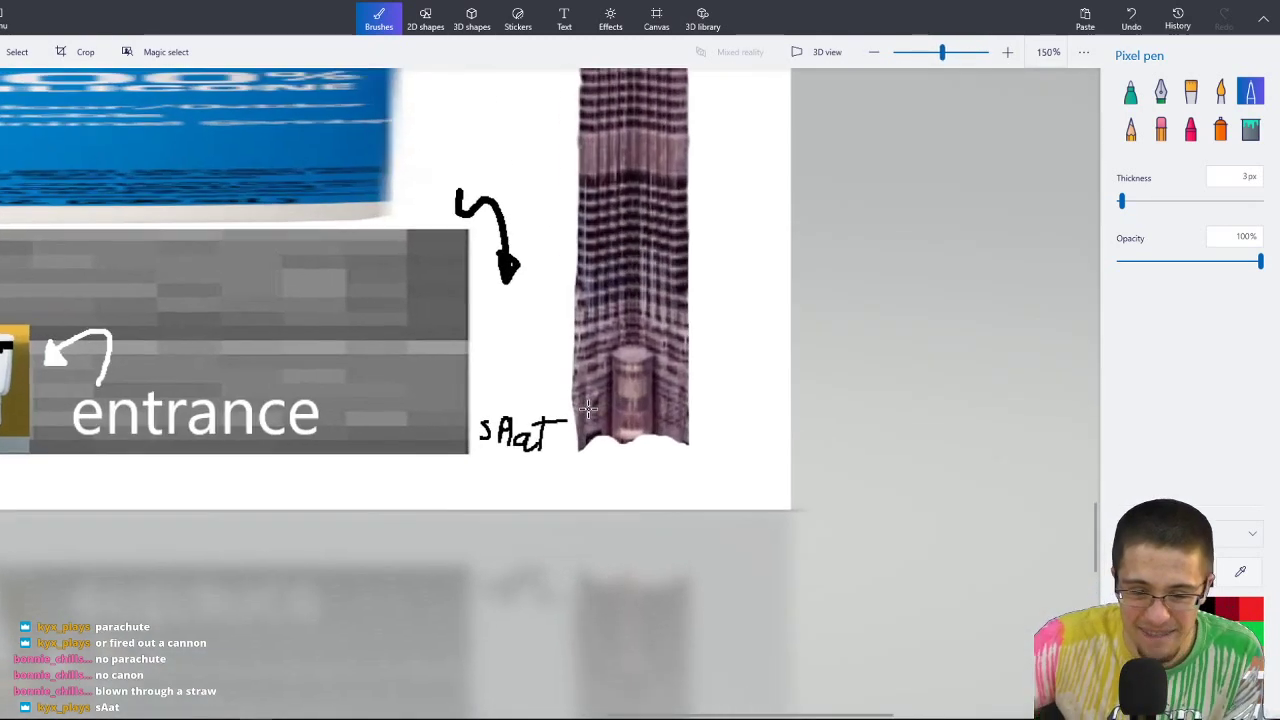
scroll(586, 408, "up", 3, "ctrl")
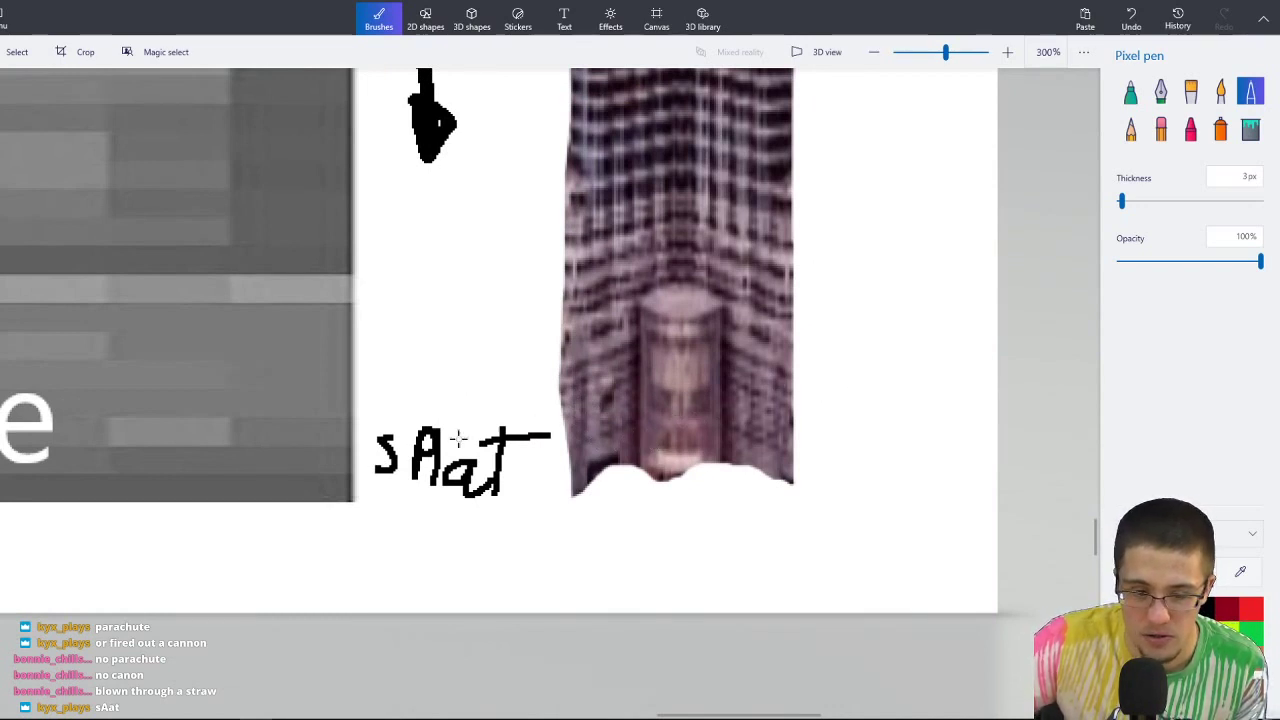
Select the sAat label and move it lower on the canvas.
mouse_move(447, 371)
middle_mouse_down()
mouse_move(729, 343)
mouse_move(743, 360)
middle_mouse_up()
mouse_move(609, 365)
middle_mouse_down()
mouse_move(626, 394)
mouse_move(663, 410)
middle_mouse_up()
left_click(17, 51)
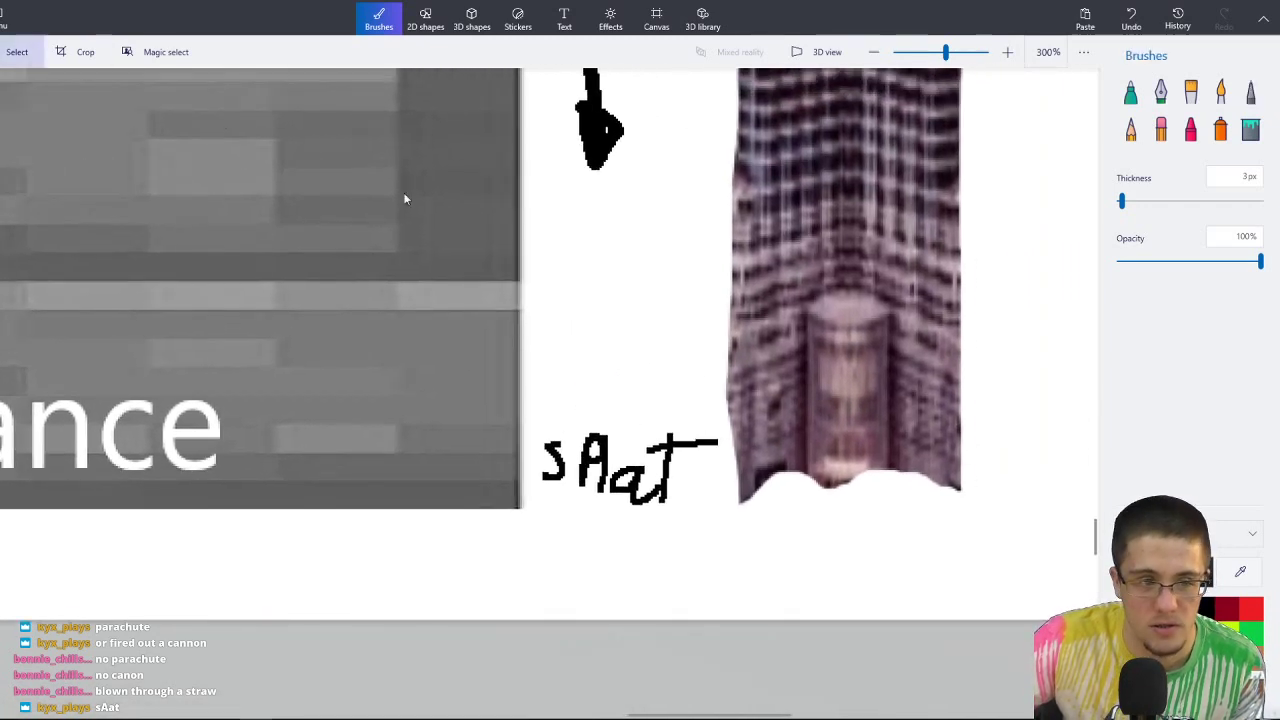
mouse_move(538, 420)
left_mouse_down()
mouse_move(655, 449)
mouse_move(723, 537)
left_mouse_up()
left_click_drag(660, 475, 660, 561)
left_click(379, 20)
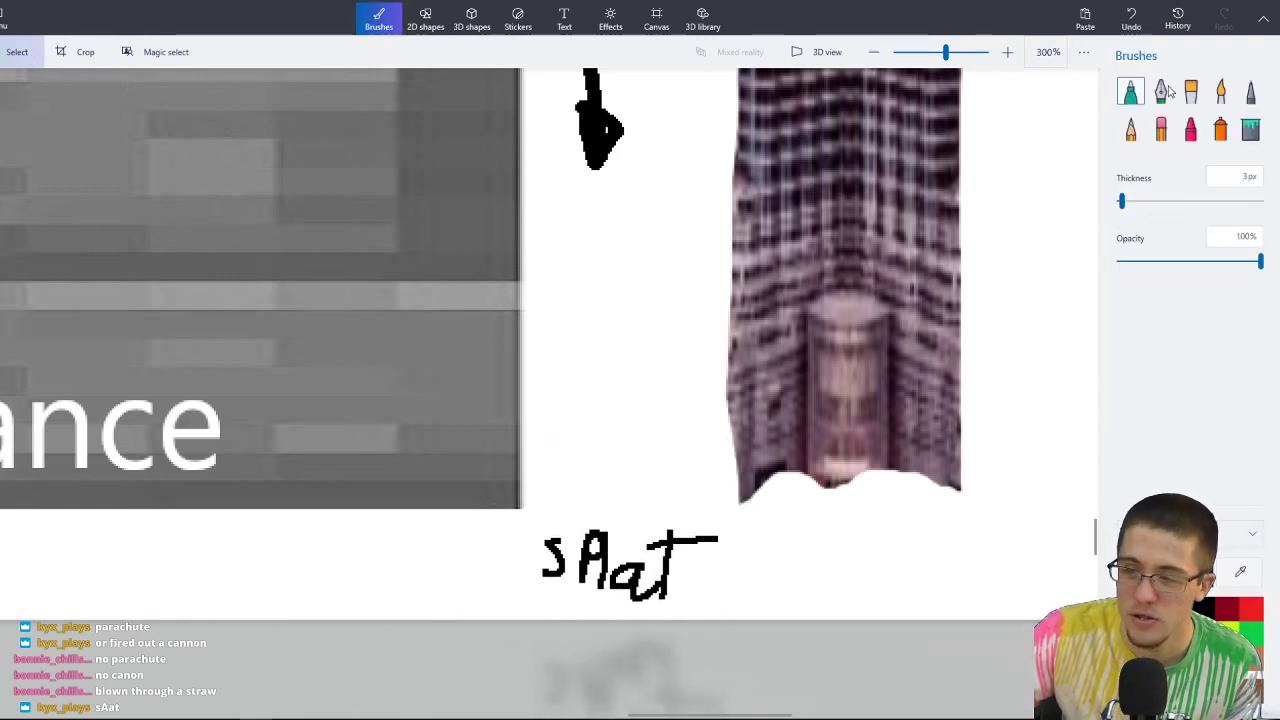
Draw a thick 7px black stick-figure torso, bent legs and outstretched arms, undoing the head stroke.
left_click(1250, 91)
scroll(279, 196, "down", 3, "ctrl")
scroll(279, 196, "down", 2, "ctrl")
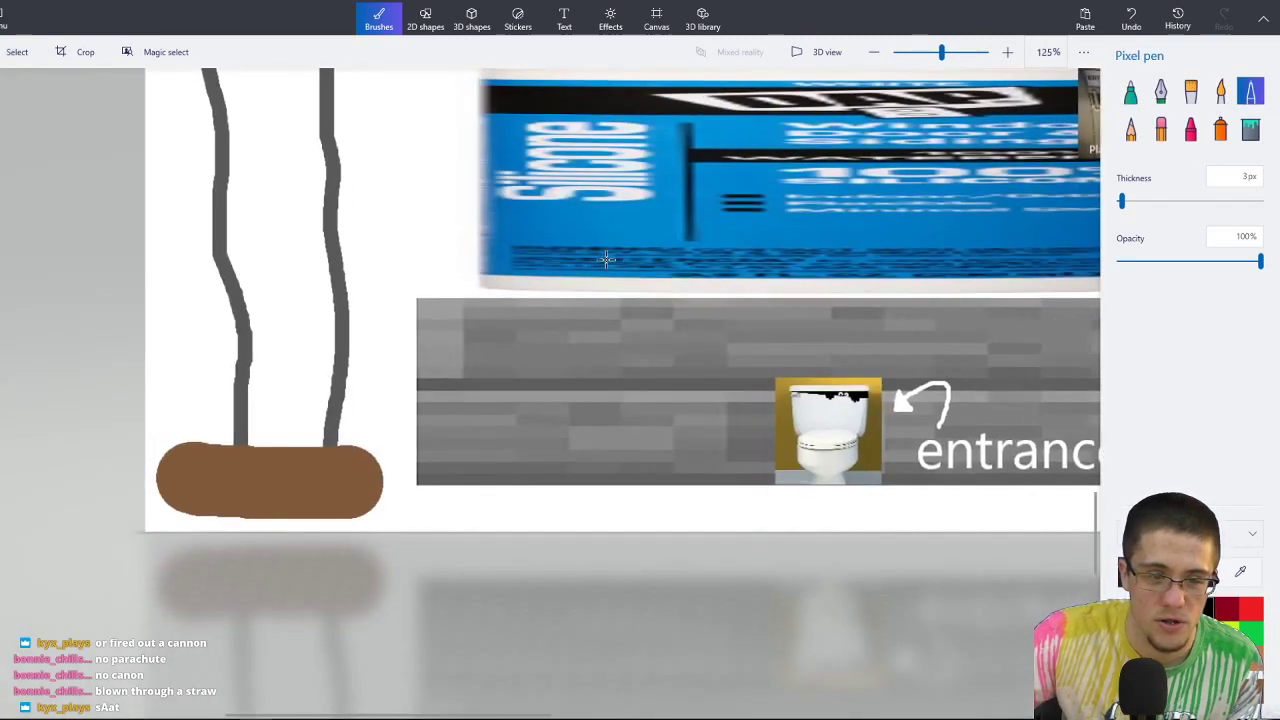
scroll(559, 386, "up", 4, "ctrl")
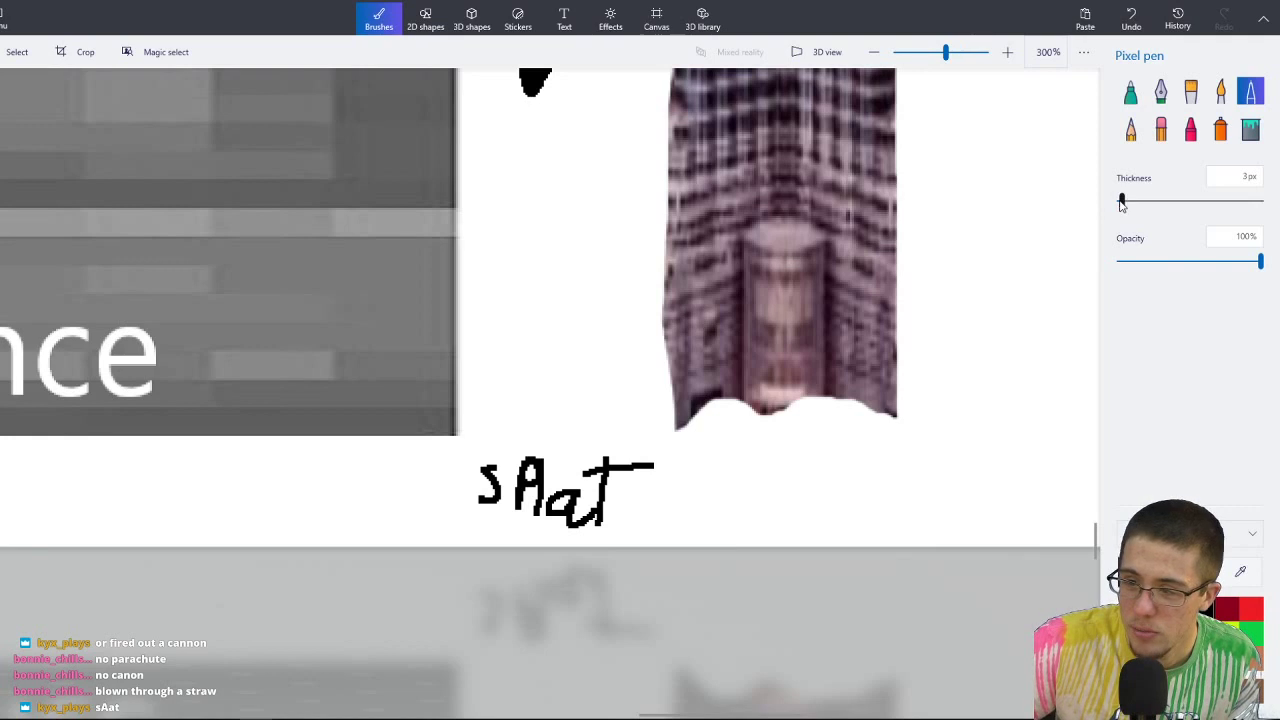
scroll(546, 377, "up", 4, "ctrl")
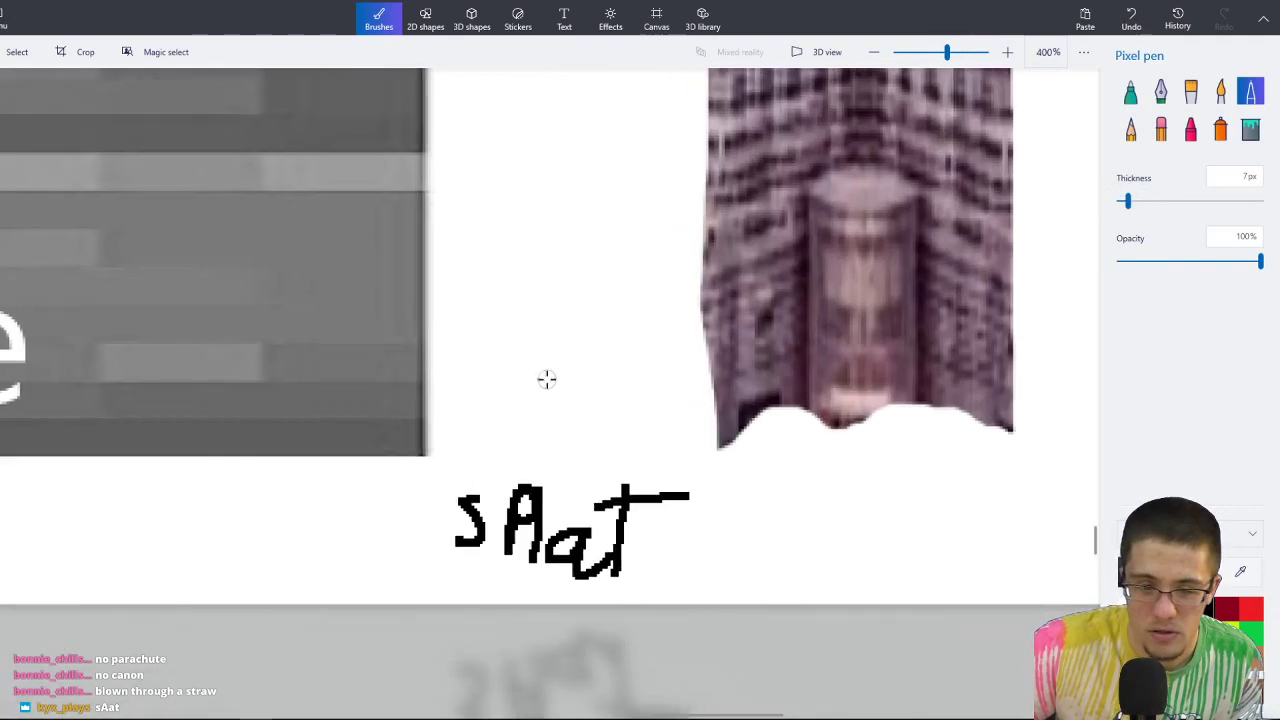
mouse_move(557, 316)
left_mouse_down()
mouse_move(546, 409)
mouse_move(503, 393)
mouse_move(488, 455)
left_mouse_up()
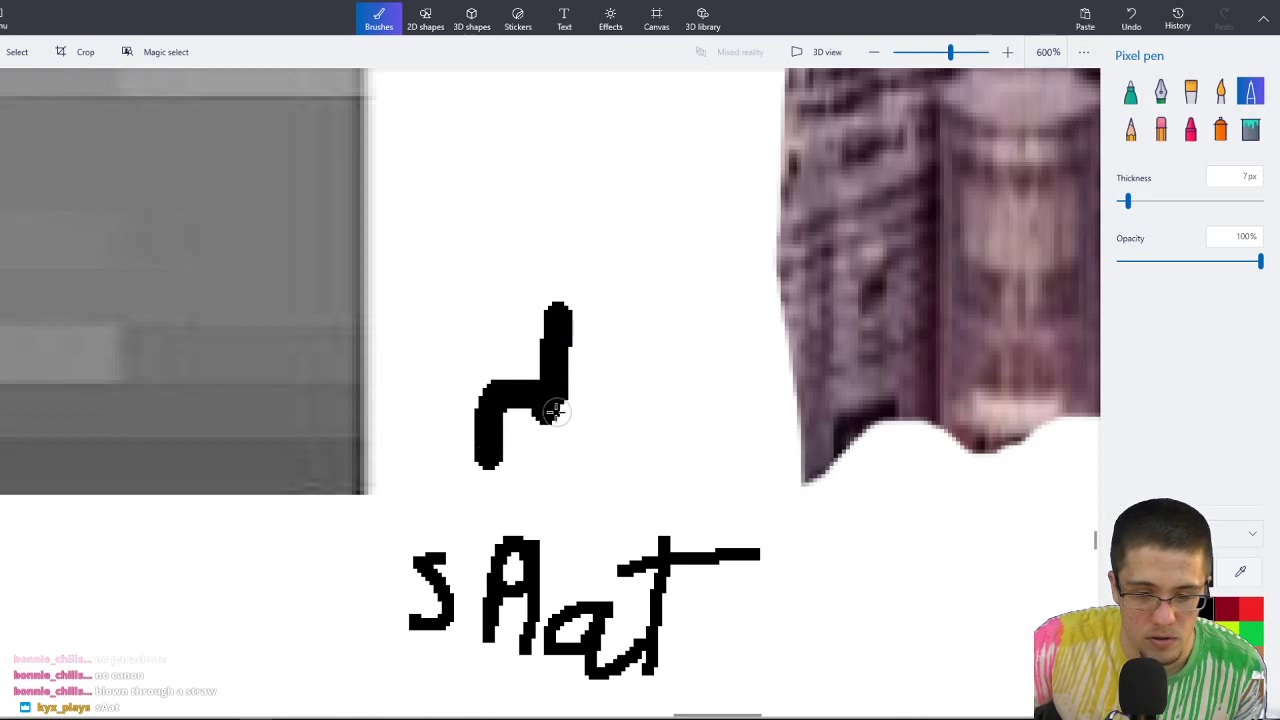
mouse_move(543, 405)
left_mouse_down()
mouse_move(571, 414)
mouse_move(600, 470)
left_mouse_up()
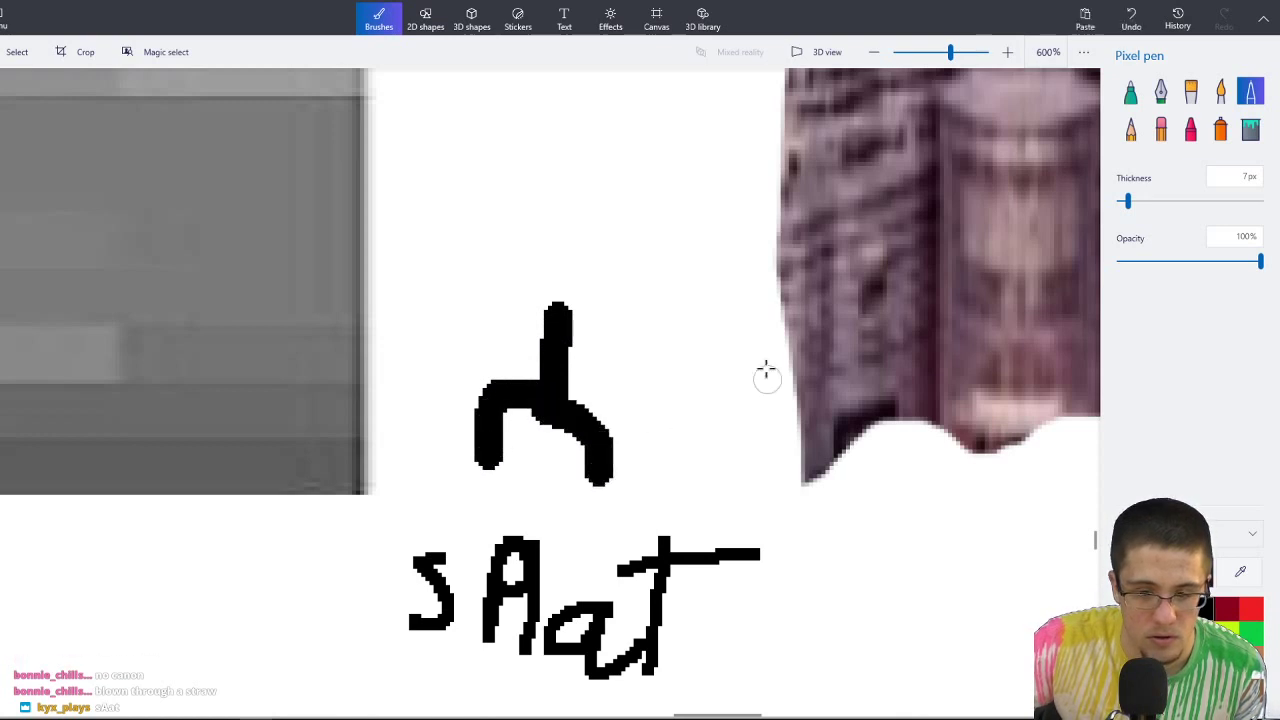
mouse_move(546, 330)
left_mouse_down()
mouse_move(401, 325)
mouse_move(557, 348)
mouse_move(595, 332)
mouse_move(738, 350)
left_mouse_up()
mouse_move(555, 312)
left_mouse_down()
mouse_move(465, 218)
mouse_move(576, 145)
mouse_move(704, 210)
mouse_move(551, 306)
left_mouse_up()
key("ctrl+z")
With the Pixel pen at 1px, draw the figure's left and right eye outlines.
scroll(589, 258, "up", 3)
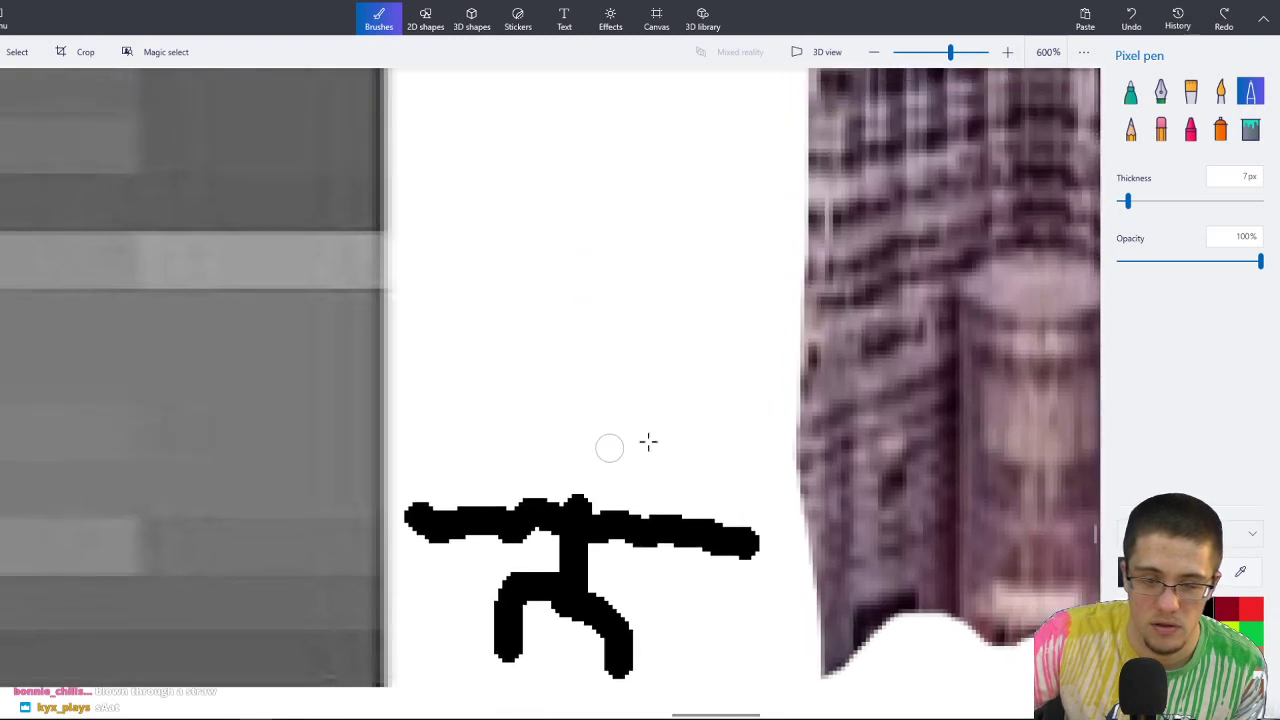
mouse_move(577, 509)
left_mouse_down()
mouse_move(530, 480)
mouse_move(472, 393)
mouse_move(497, 258)
mouse_move(675, 266)
mouse_move(707, 391)
mouse_move(659, 461)
mouse_move(585, 497)
left_mouse_up()
left_click_drag(1127, 201, 1118, 201)
left_click_drag(551, 291, 545, 282)
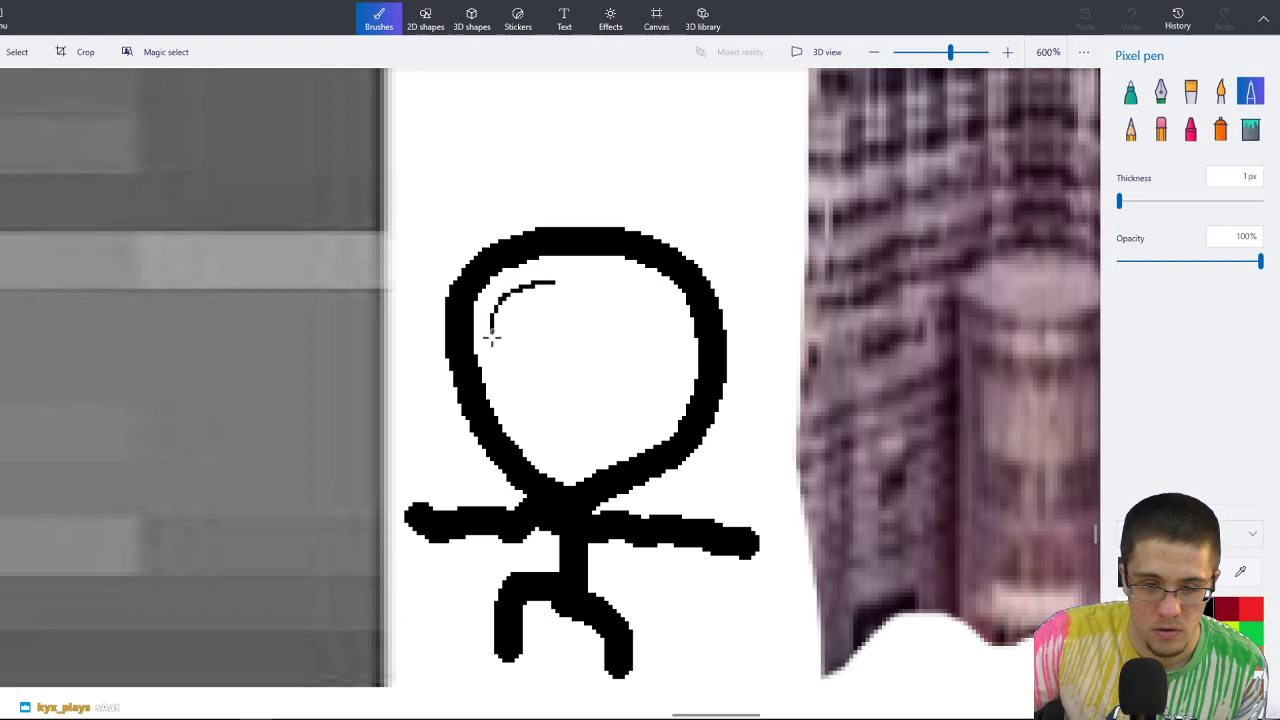
mouse_move(492, 345)
left_mouse_down()
mouse_move(573, 371)
mouse_move(596, 304)
mouse_move(548, 280)
left_mouse_up()
mouse_move(648, 291)
left_mouse_down()
mouse_move(622, 292)
mouse_move(606, 404)
mouse_move(700, 350)
left_mouse_up()
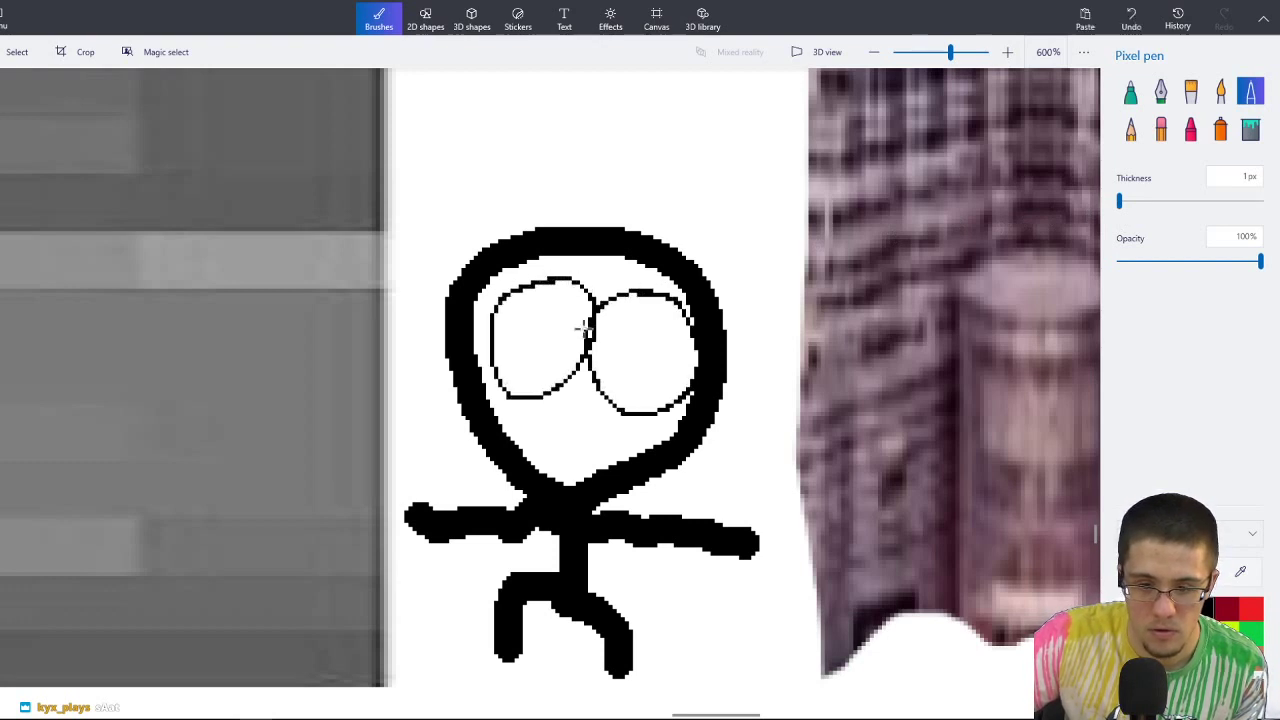
Add a pupil in the eyes and draw an open screaming mouth.
scroll(584, 330, "up", 5, "ctrl")
left_click_drag(405, 298, 405, 313)
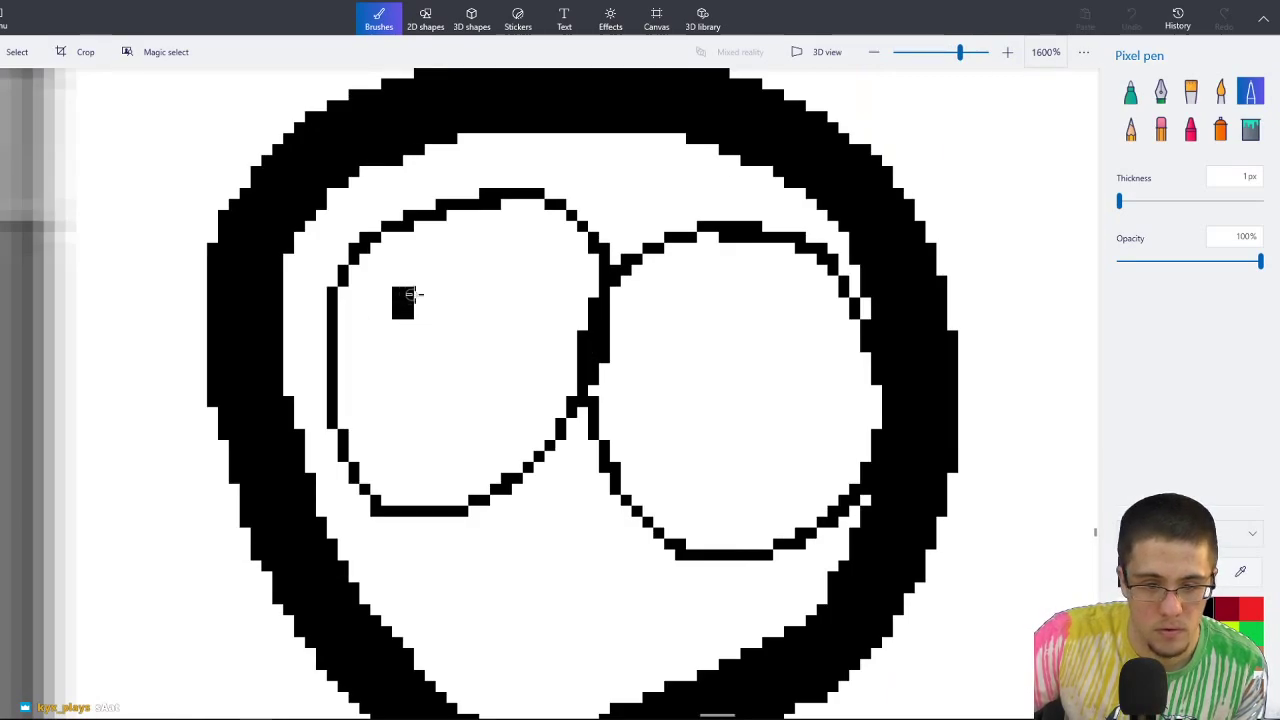
scroll(640, 331, "right", 3)
scroll(640, 331, "down", 1)
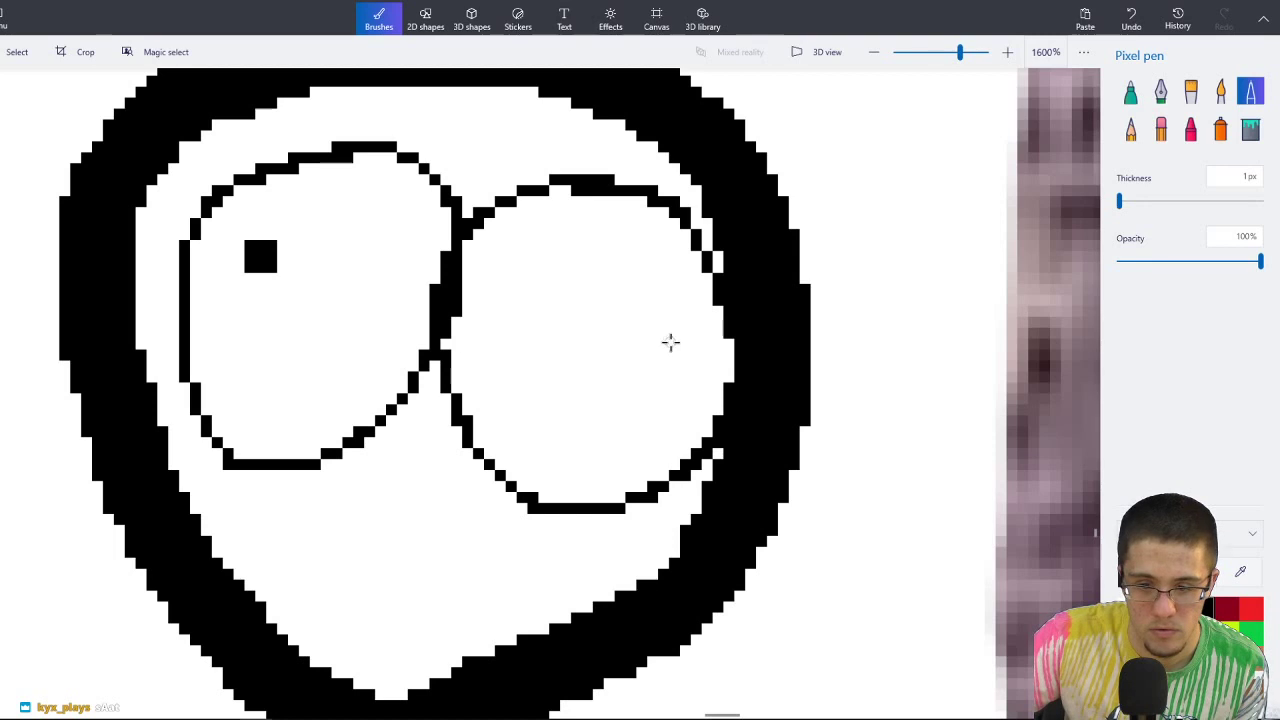
mouse_move(677, 344)
left_mouse_down()
mouse_move(669, 365)
mouse_move(623, 302)
mouse_move(481, 289)
mouse_move(389, 337)
mouse_move(467, 438)
mouse_move(546, 473)
mouse_move(668, 450)
mouse_move(682, 381)
mouse_move(606, 307)
left_mouse_up()
scroll(611, 431, "down", 2)
scroll(611, 431, "left", 2)
scroll(606, 307, "down", 8, "ctrl")
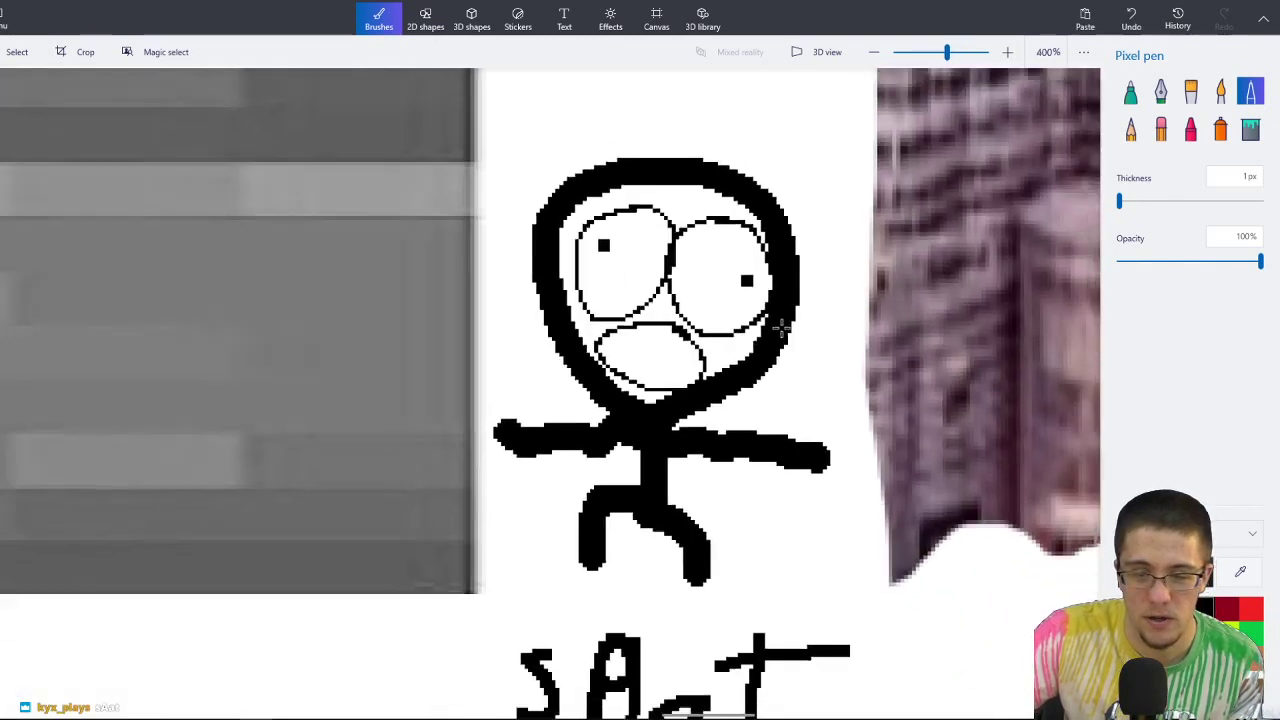
scroll(850, 357, "down", 4, "ctrl")
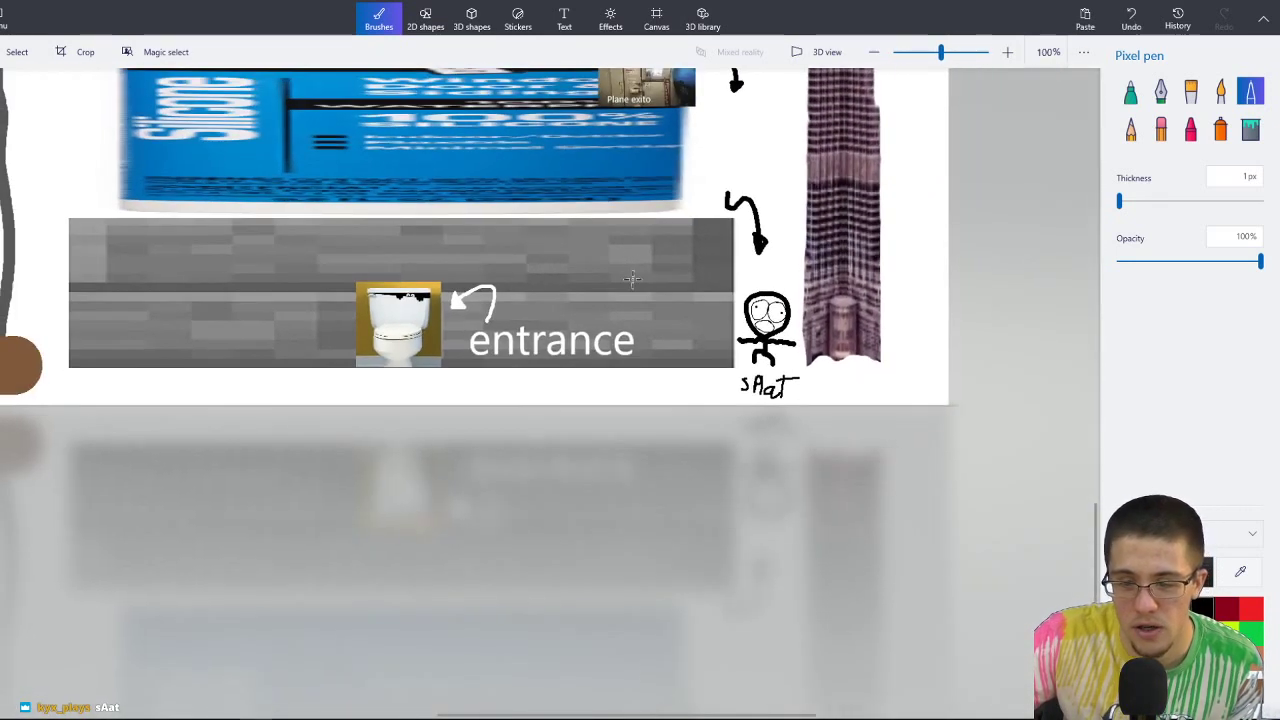
scroll(845, 458, "down", 3)
scroll(845, 458, "right", 5)
scroll(583, 290, "up", 4, "ctrl")
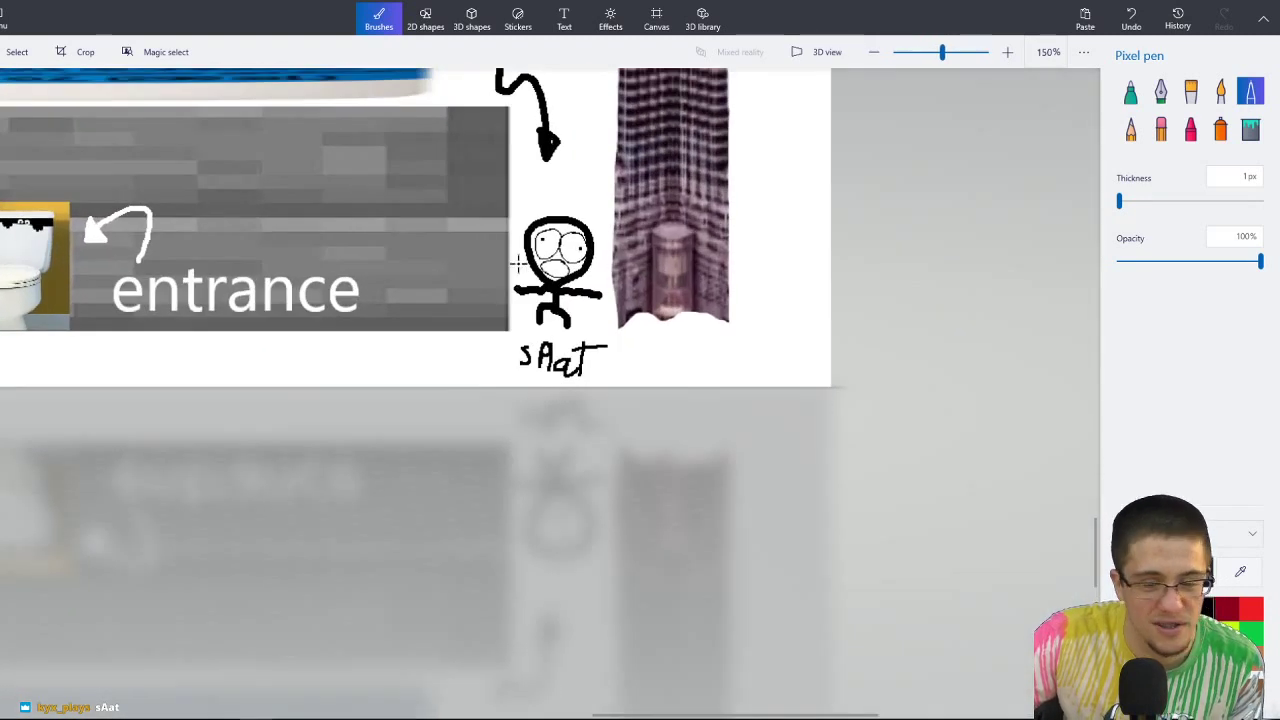
scroll(605, 292, "up", 2, "ctrl")
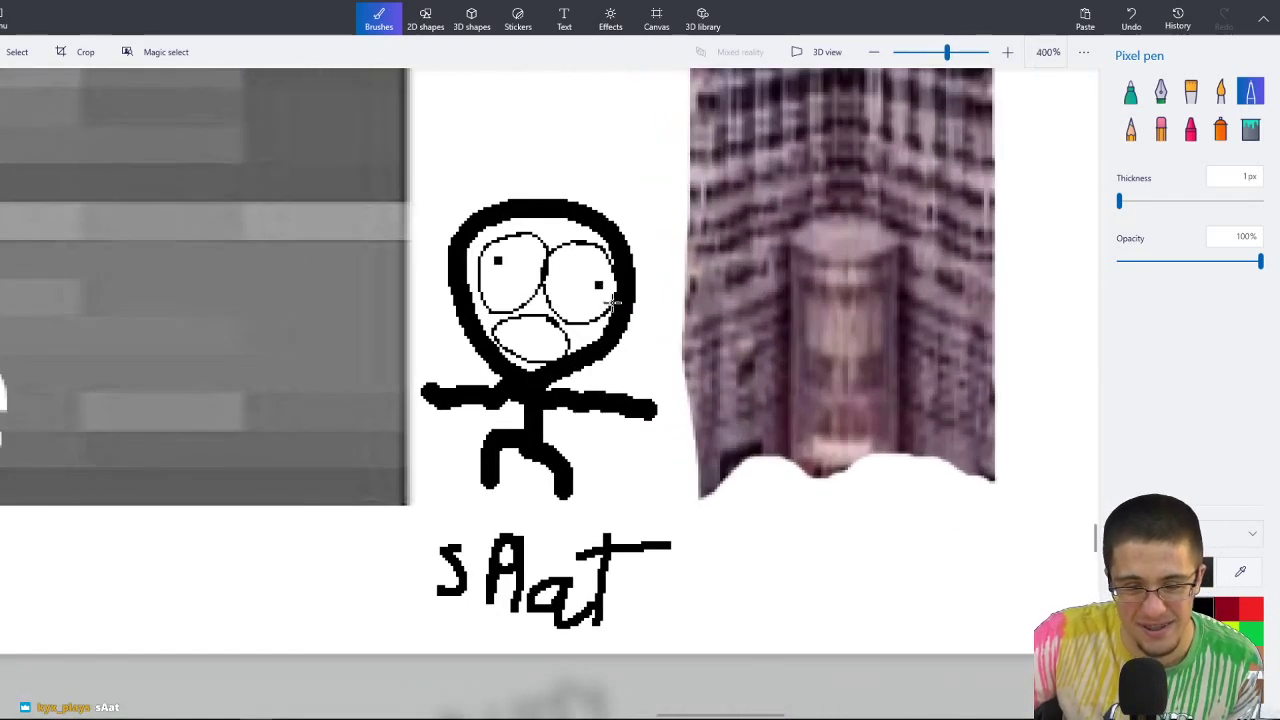
scroll(613, 300, "down", 4, "ctrl")
scroll(555, 338, "up", 2, "ctrl")
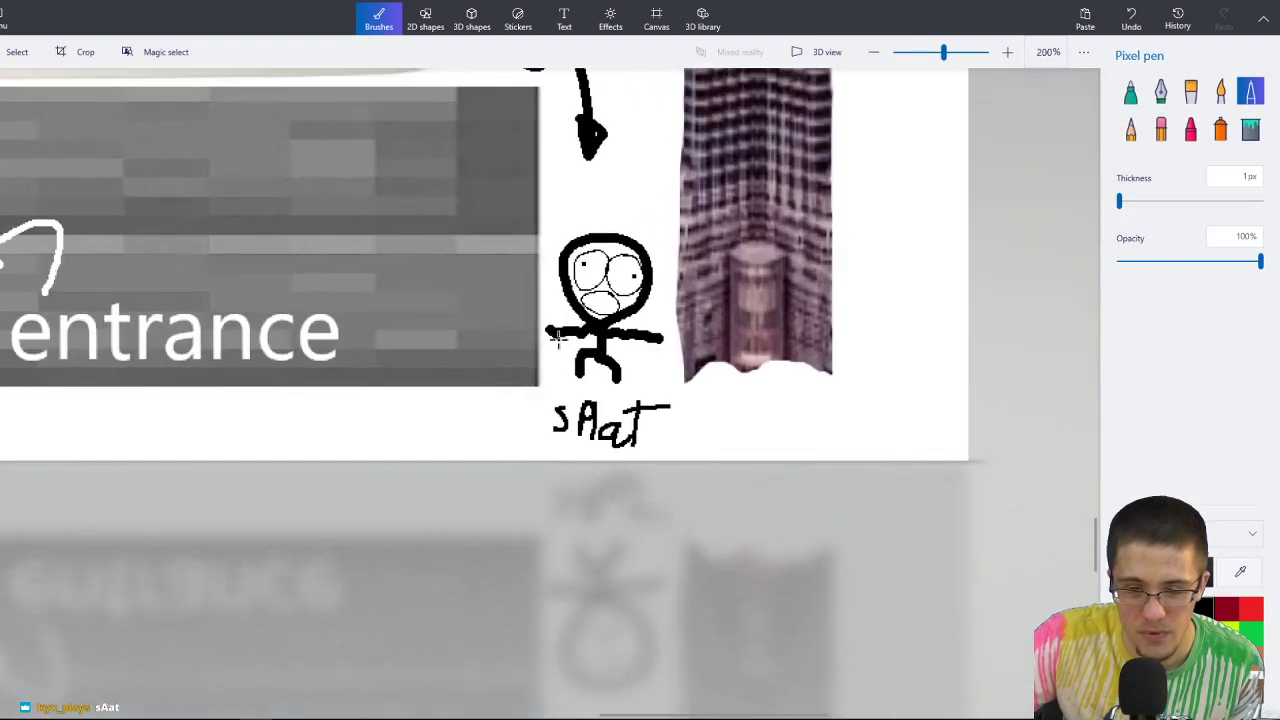
scroll(557, 337, "up", 3, "ctrl")
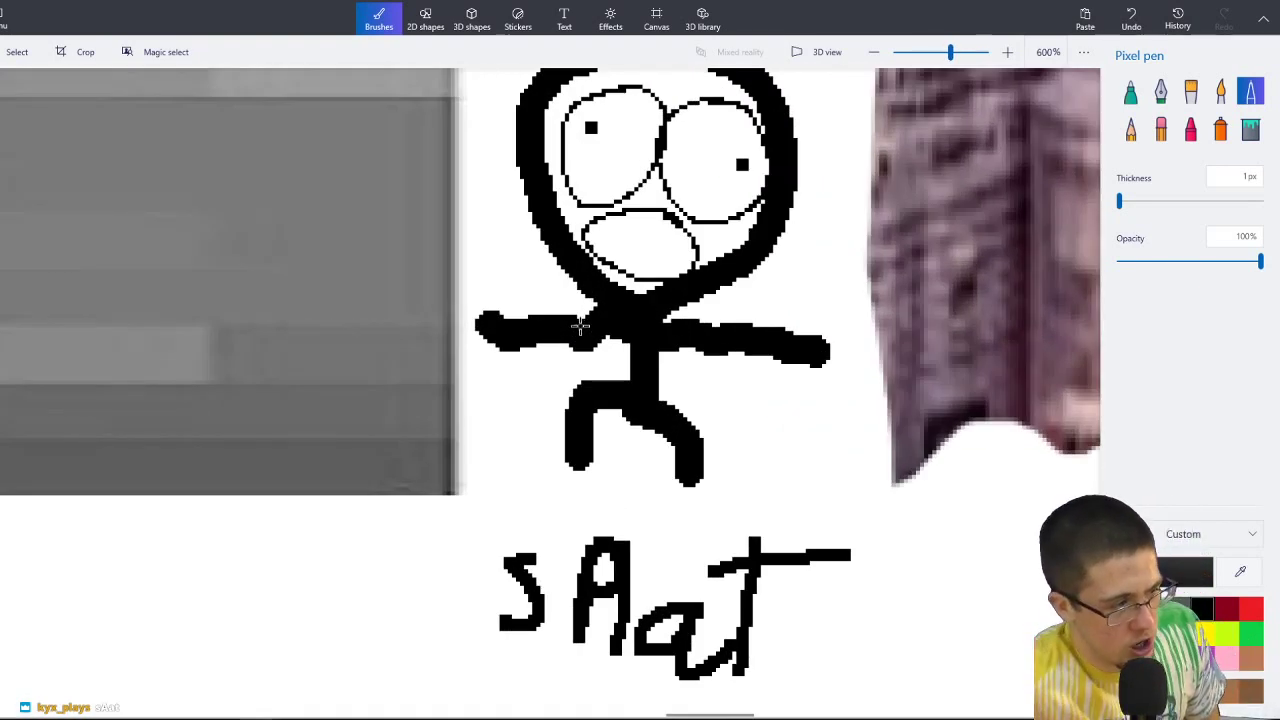
Select and delete the stick figure's old legs and the leftover vertical stroke.
left_click(17, 51)
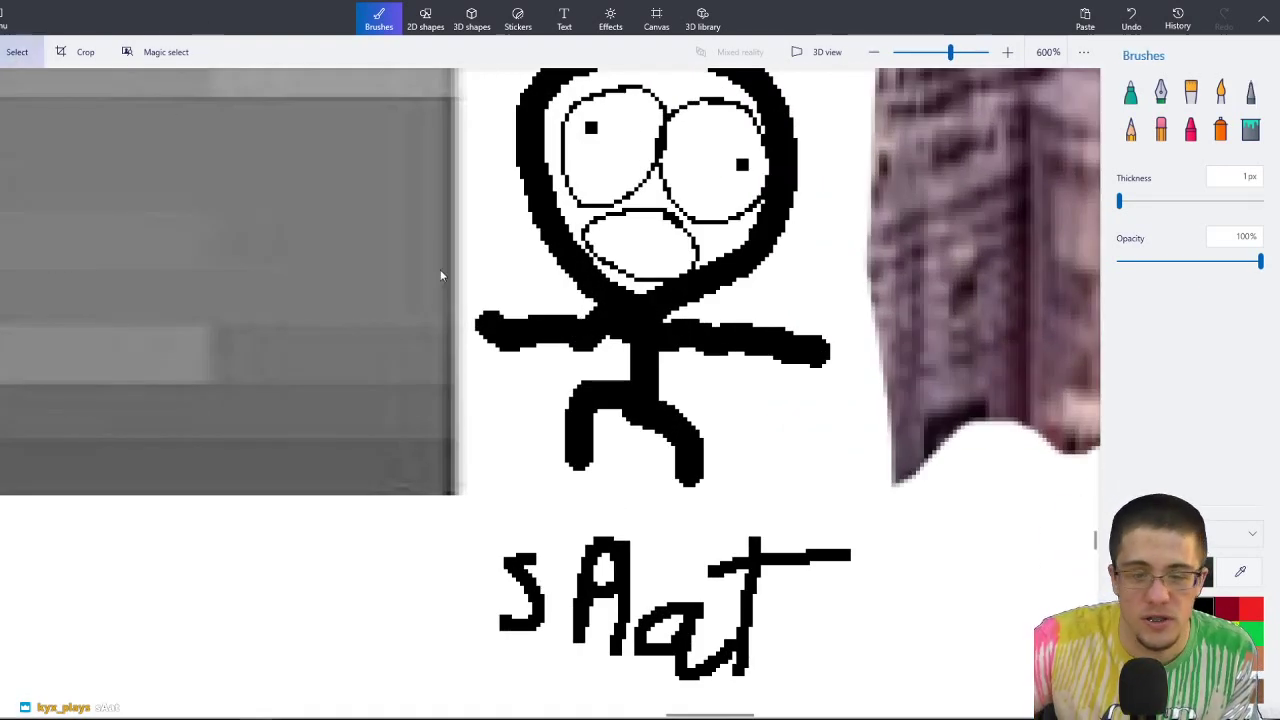
left_click_drag(699, 381, 524, 494)
key("Delete")
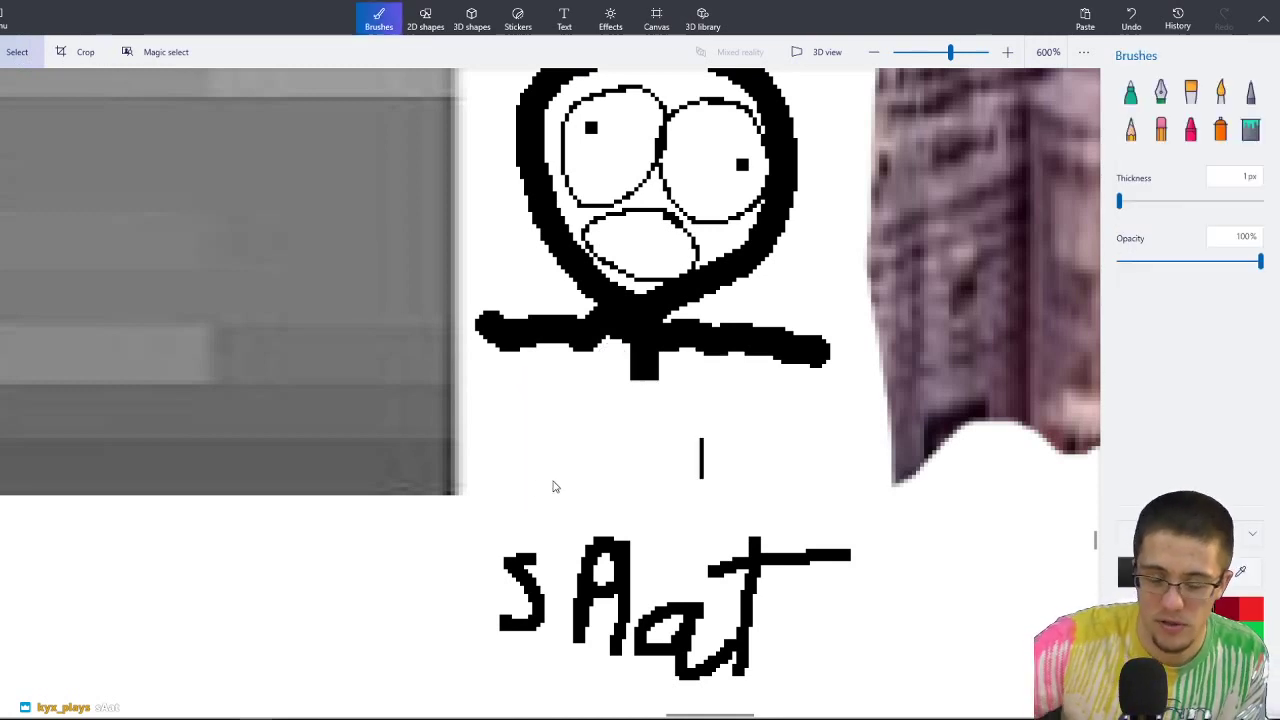
mouse_move(697, 443)
left_mouse_down()
mouse_move(686, 477)
mouse_move(657, 500)
left_mouse_up()
left_click_drag(743, 432, 646, 505)
key("Delete")
scroll(566, 600, "up", 3, "ctrl")
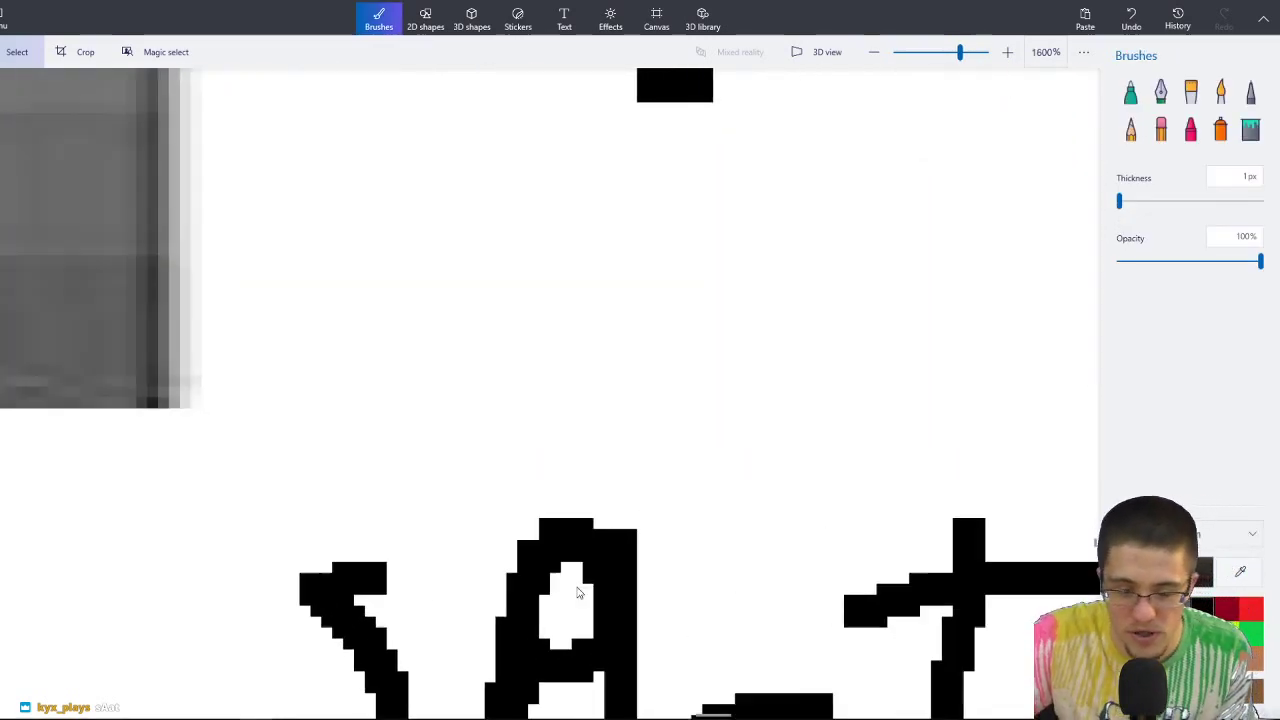
scroll(751, 408, "down", 2, "ctrl")
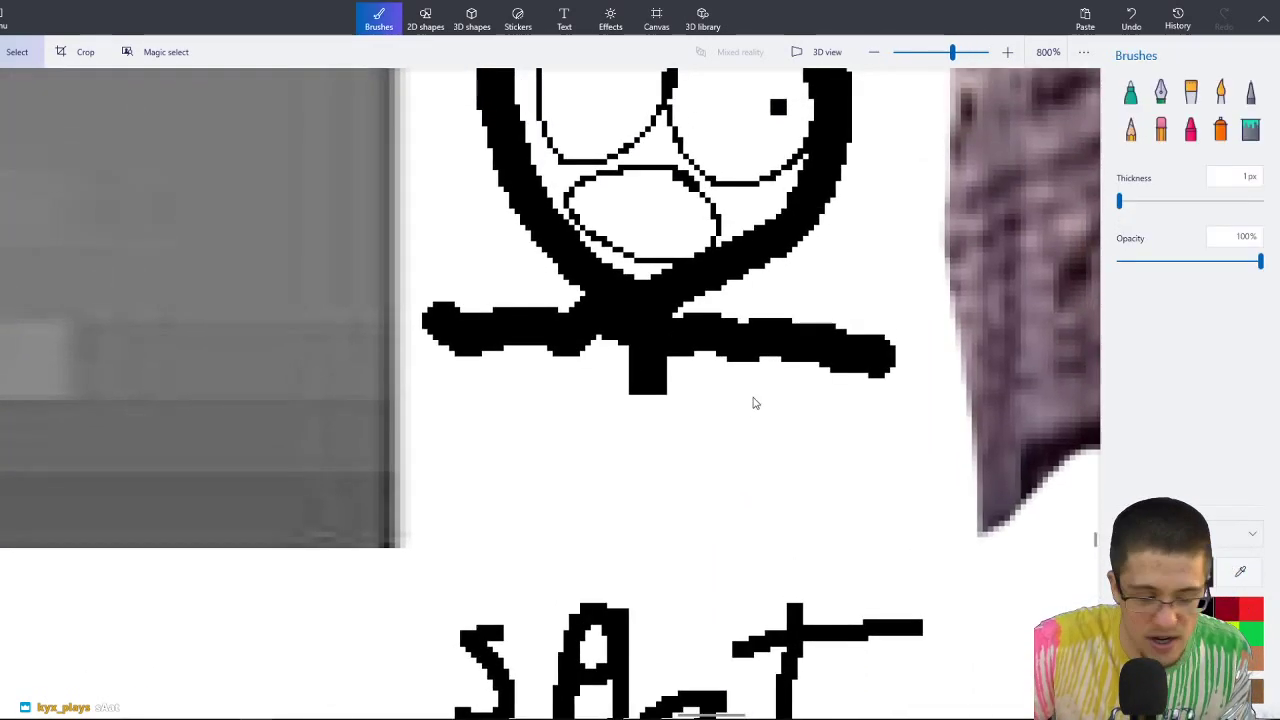
Draw one new bent leg below the body with a 7px Pixel pen.
left_click(1249, 95)
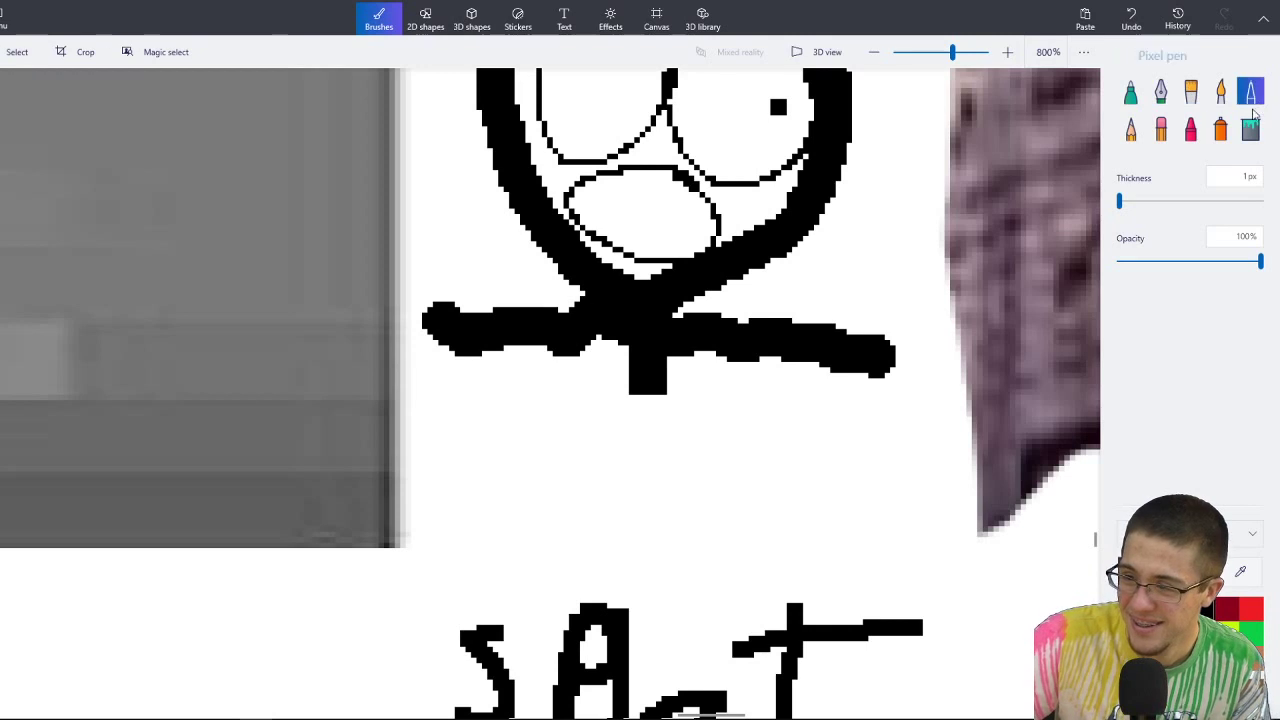
left_click(1125, 205)
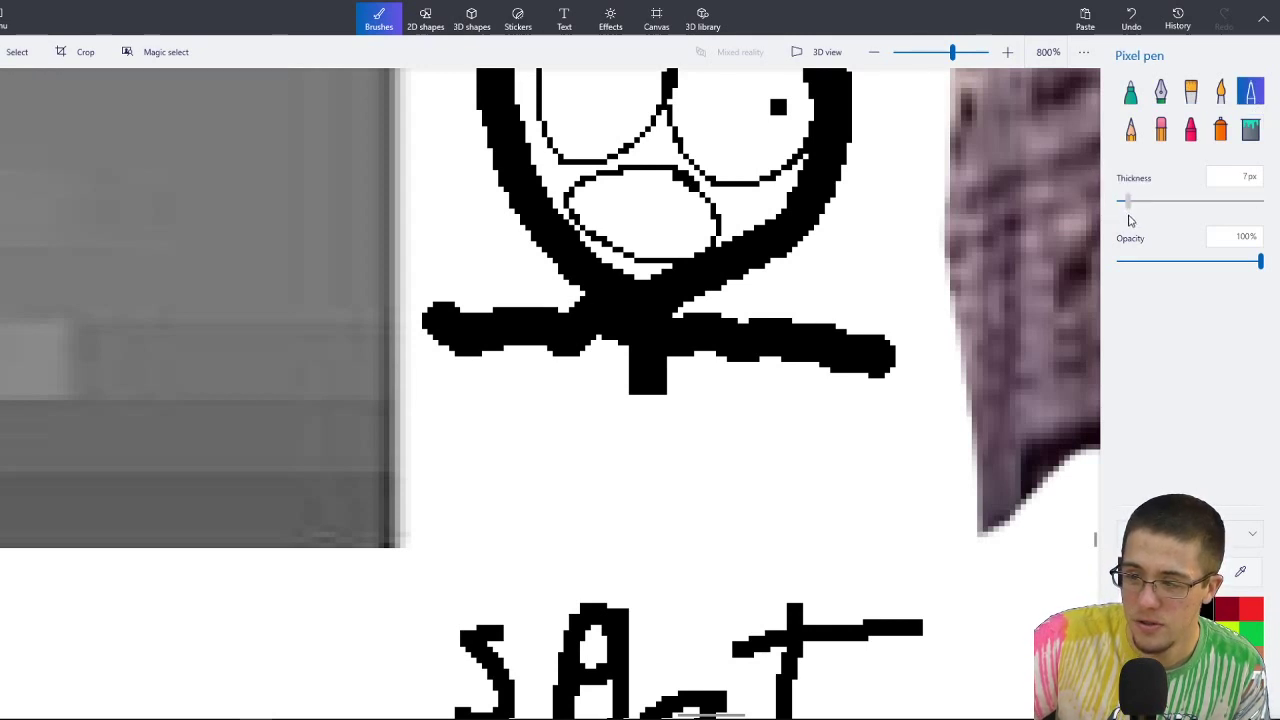
mouse_move(648, 388)
left_mouse_down()
mouse_move(645, 512)
mouse_move(543, 508)
mouse_move(611, 494)
mouse_move(607, 477)
mouse_move(531, 443)
left_mouse_up()
scroll(806, 417, "down", 5)
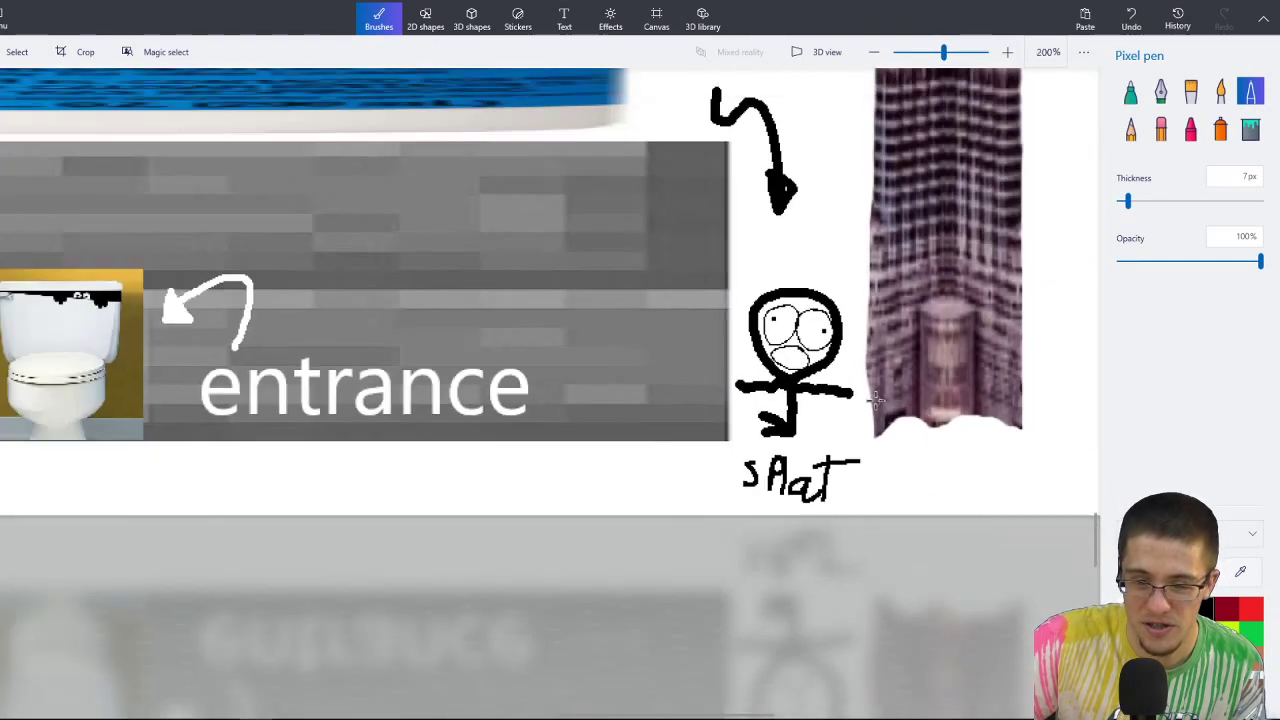
scroll(797, 381, "down", 5)
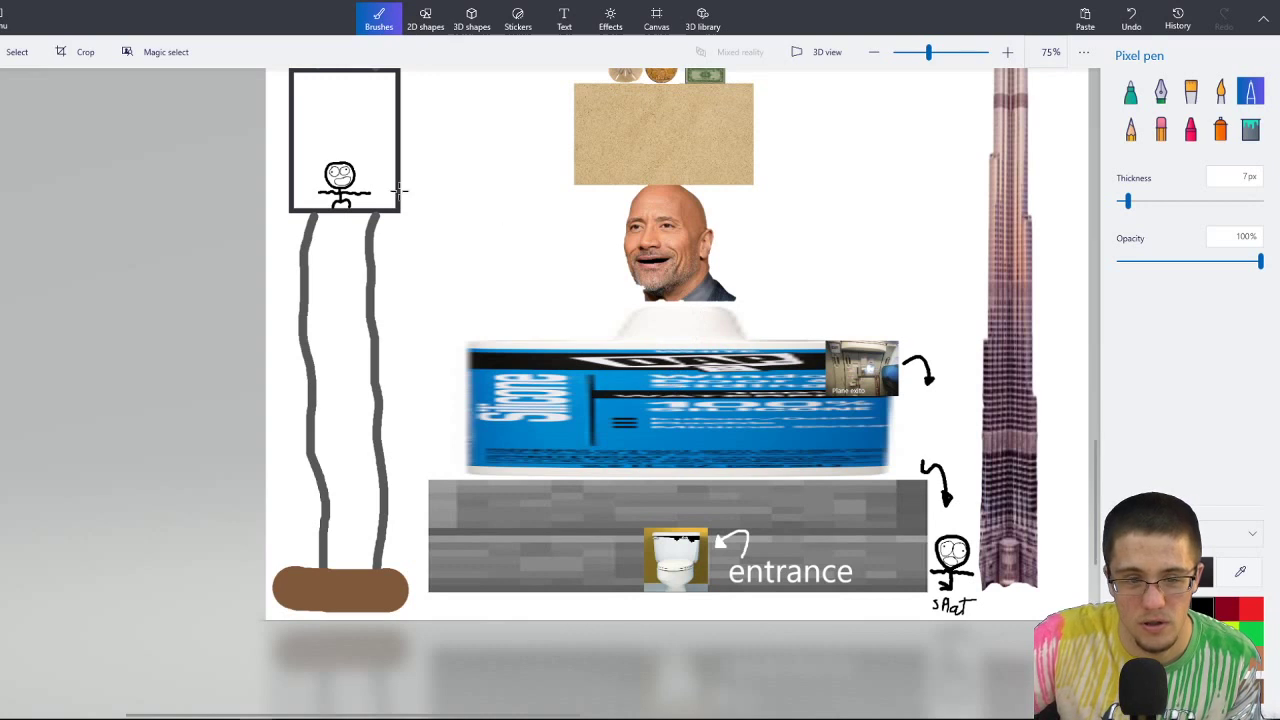
scroll(680, 374, "down", 5)
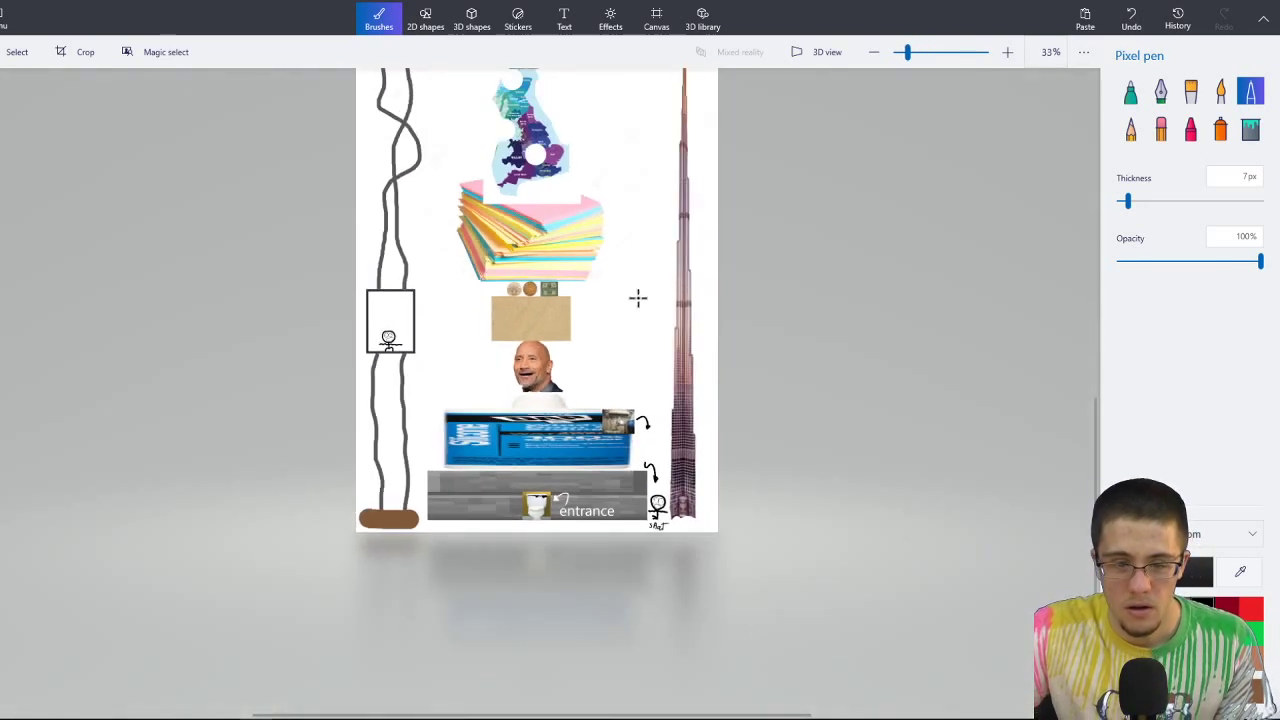